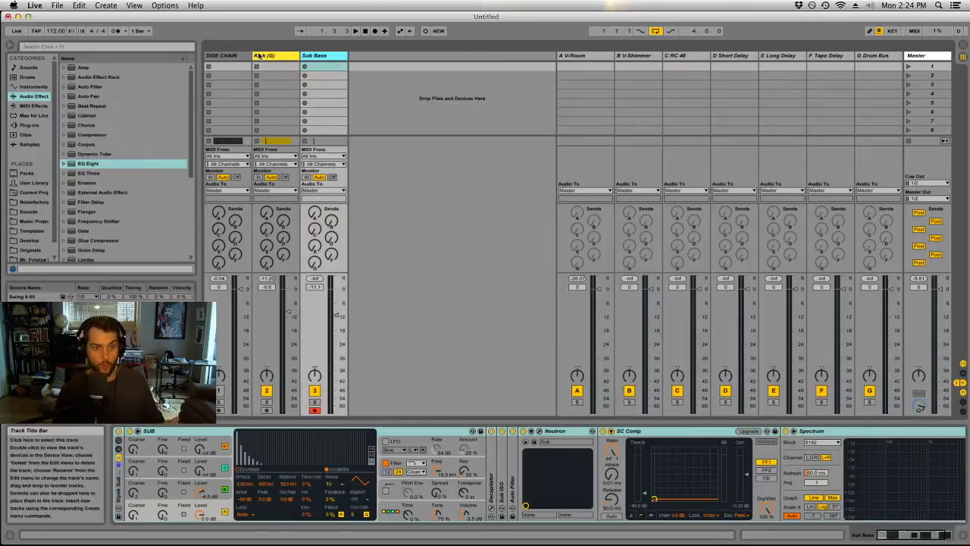
Insert a new MIDI track and load the Kontakt 5 plug-in onto it.
left_click(106, 5)
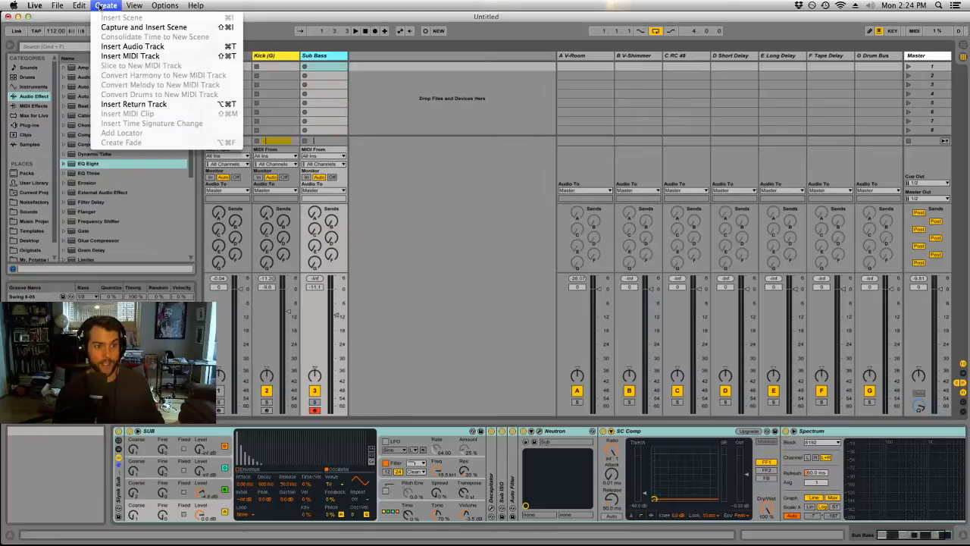
left_click(132, 56)
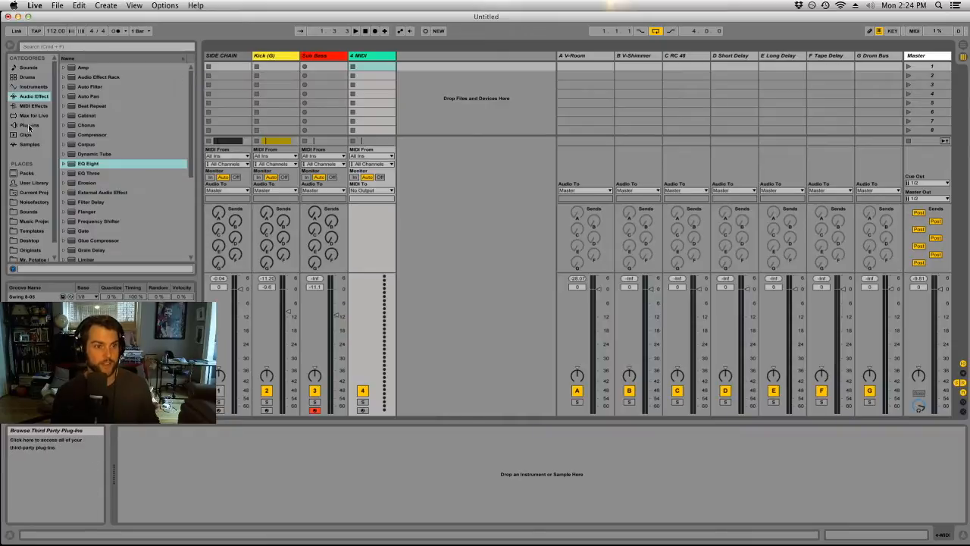
left_click(29, 126)
left_click(66, 79)
scroll(123, 163, "down", 10)
scroll(123, 160, "down", 3)
left_click_drag(95, 164, 371, 56)
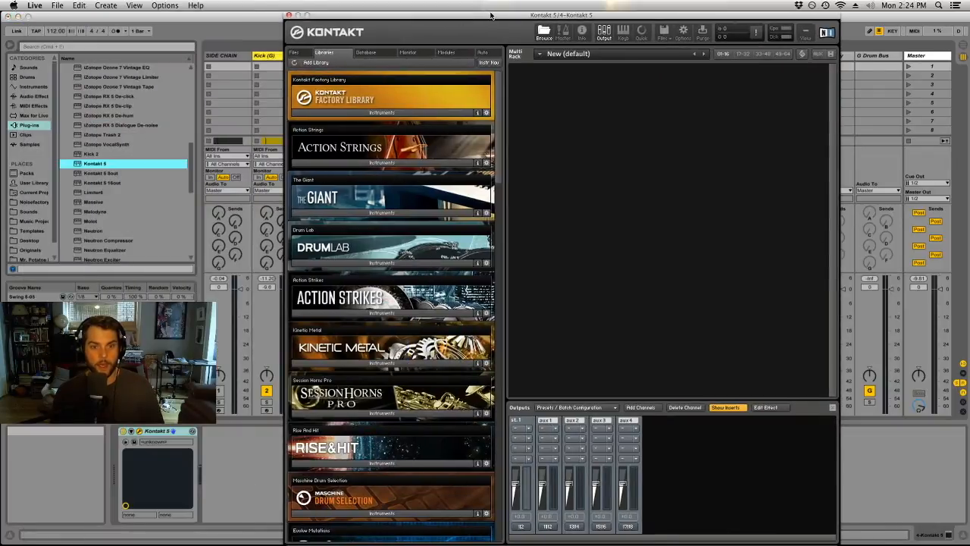
Load The Grandeur piano instrument from the Kontakt library.
left_click_drag(498, 110, 503, 470)
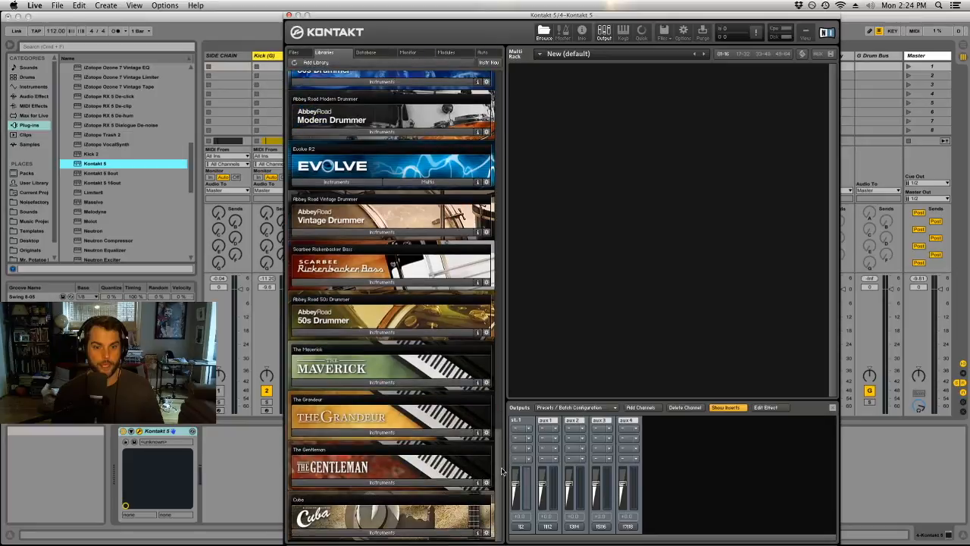
left_click(388, 432)
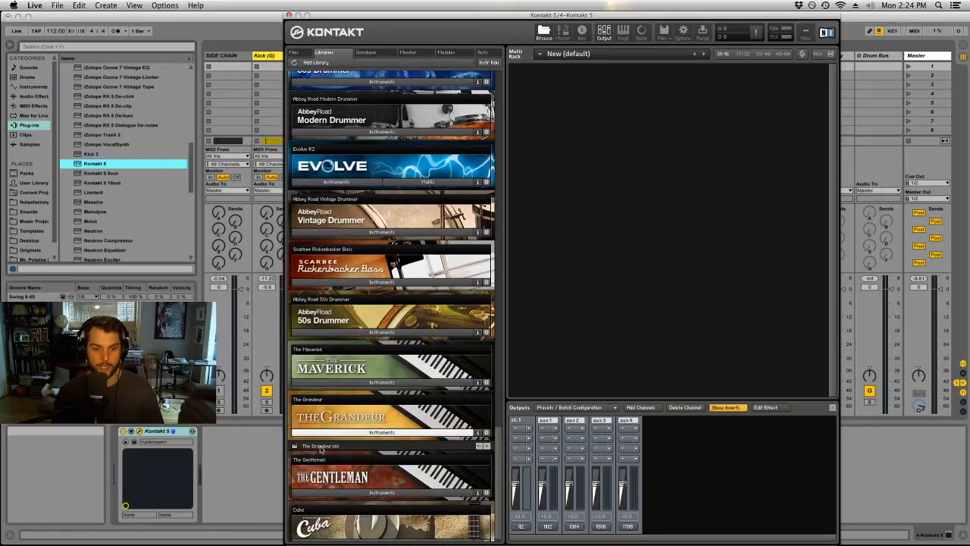
double_click(320, 448)
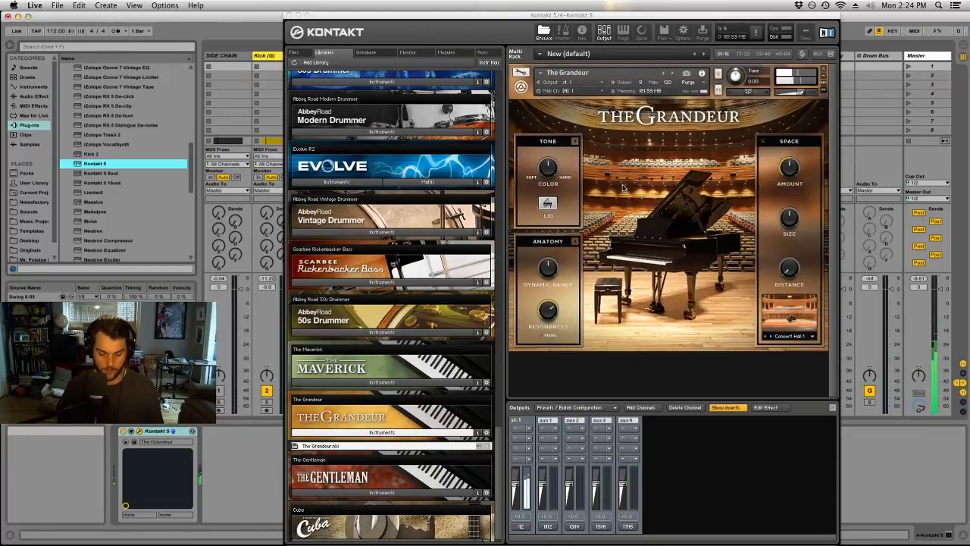
Review the audio device settings in the preferences and move the Kontakt window clear of the track headers.
left_click(34, 6)
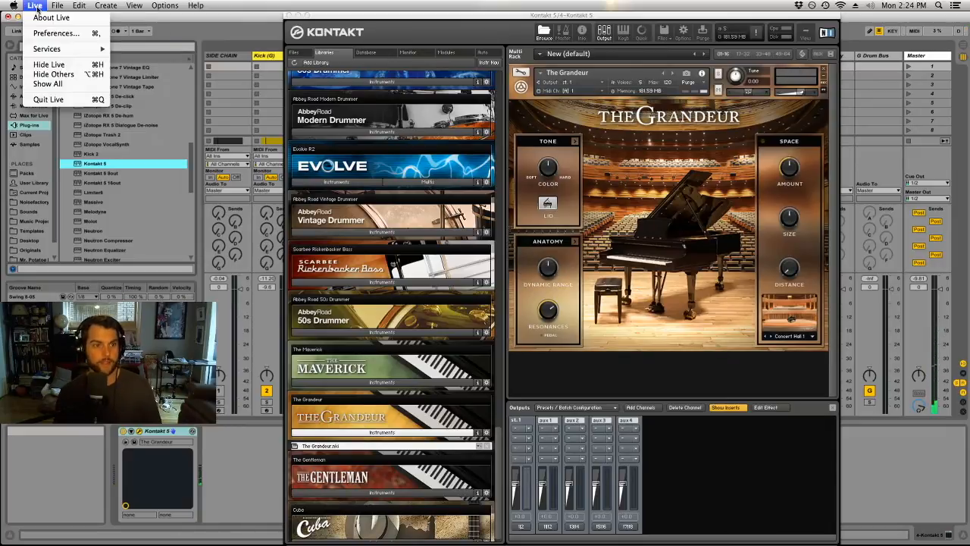
left_click(56, 34)
left_click_drag(503, 16, 514, 336)
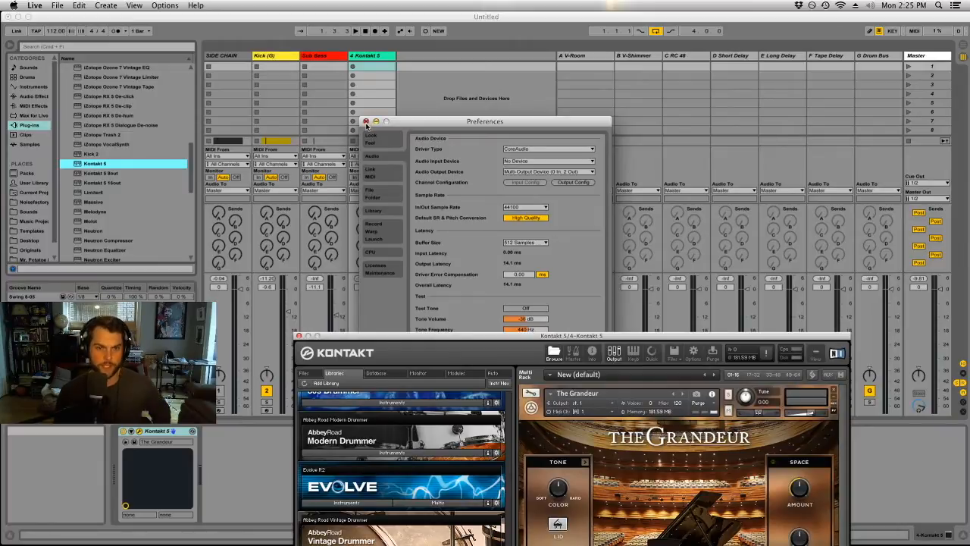
left_click(366, 122)
left_click_drag(409, 341, 682, 60)
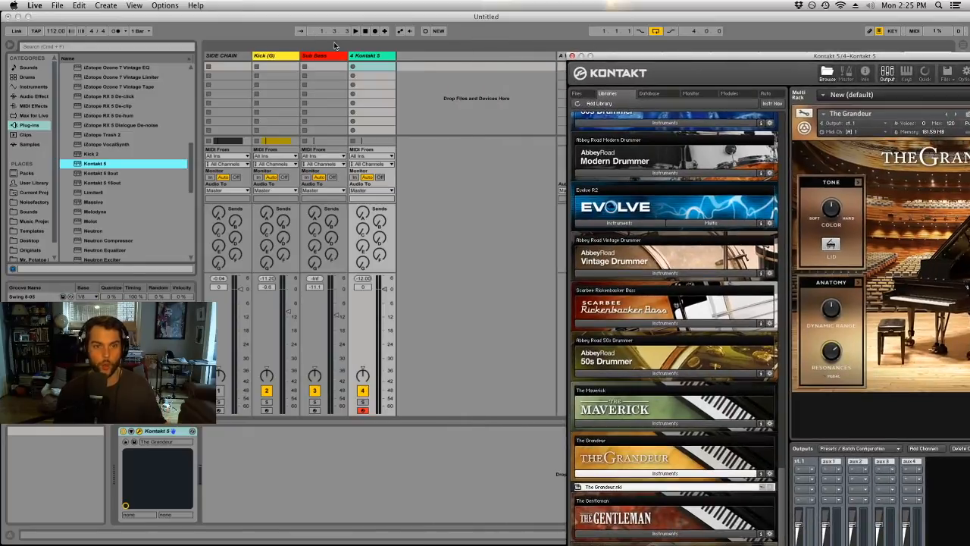
Rename the Kontakt 5 track to Piano and colour it light purple.
left_click(362, 58)
key("super+r")
type("Piano")
key("Return")
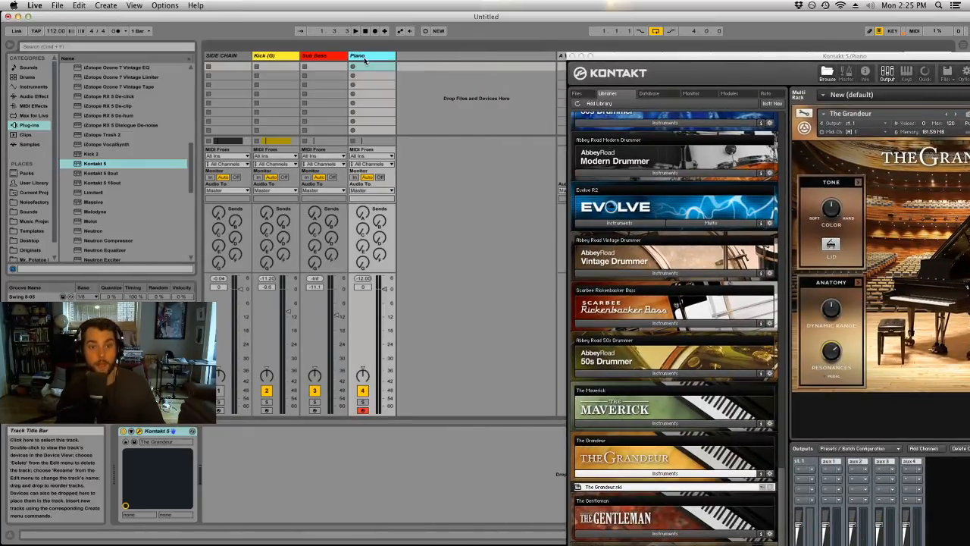
right_click(363, 61)
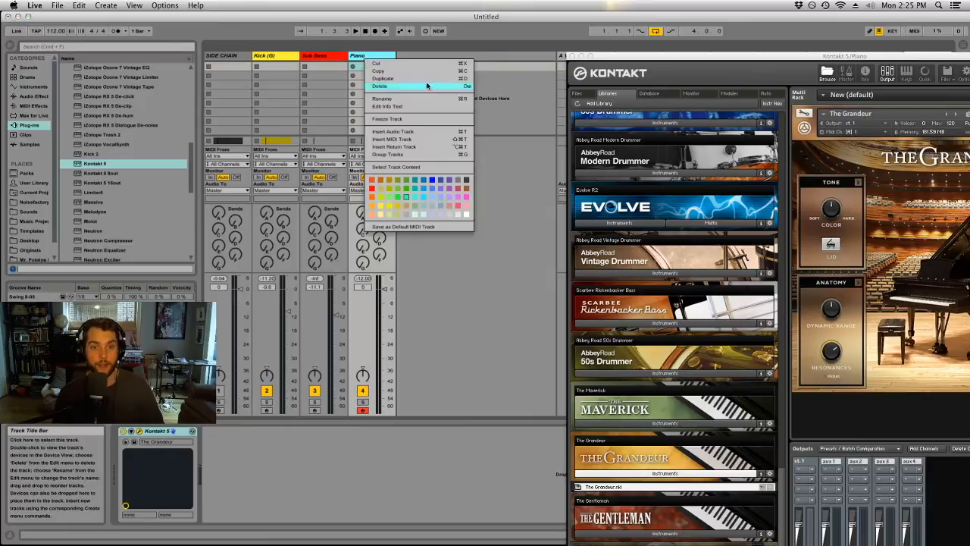
left_click(455, 183)
Delete the Neutron plug-in from the Kick (G) track's device chain.
left_click(336, 66)
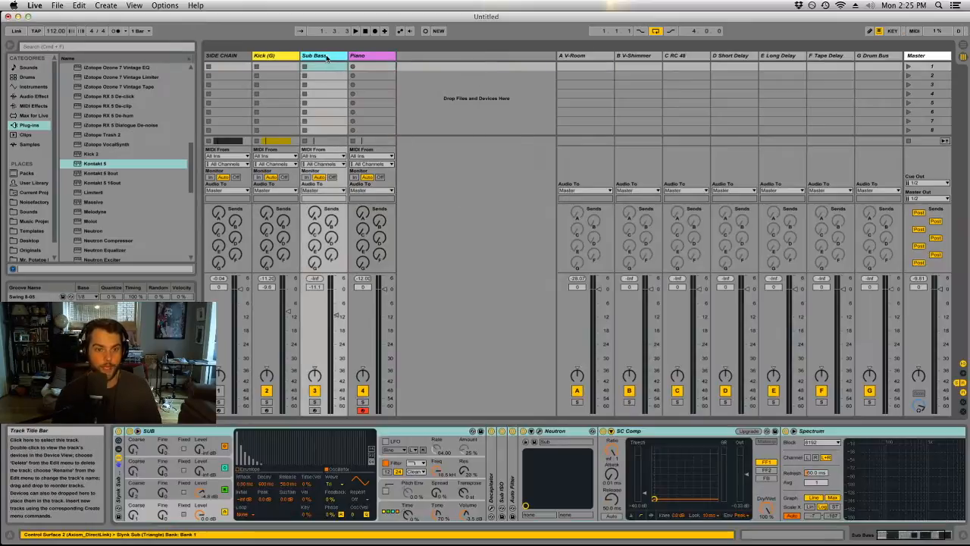
left_click(277, 57)
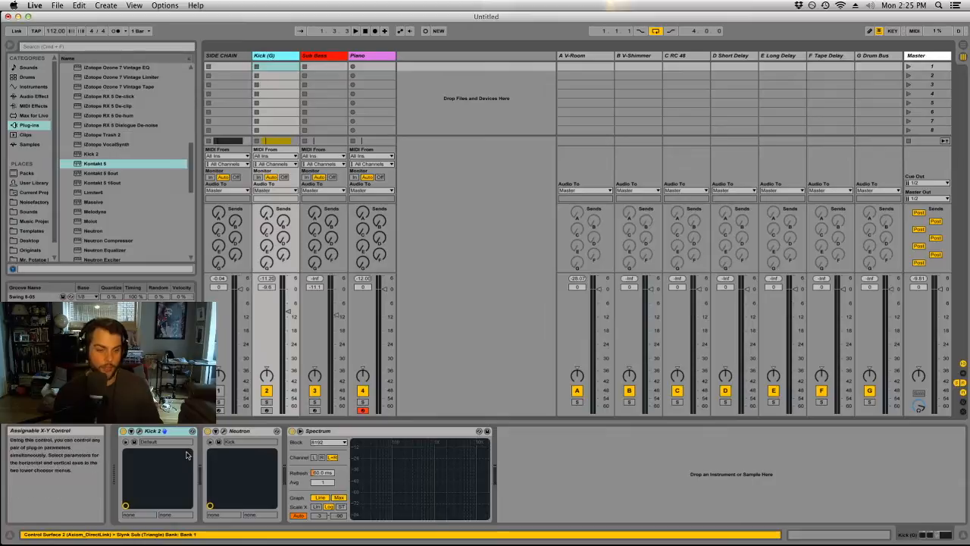
left_click(240, 431)
key("Delete")
left_click(160, 431)
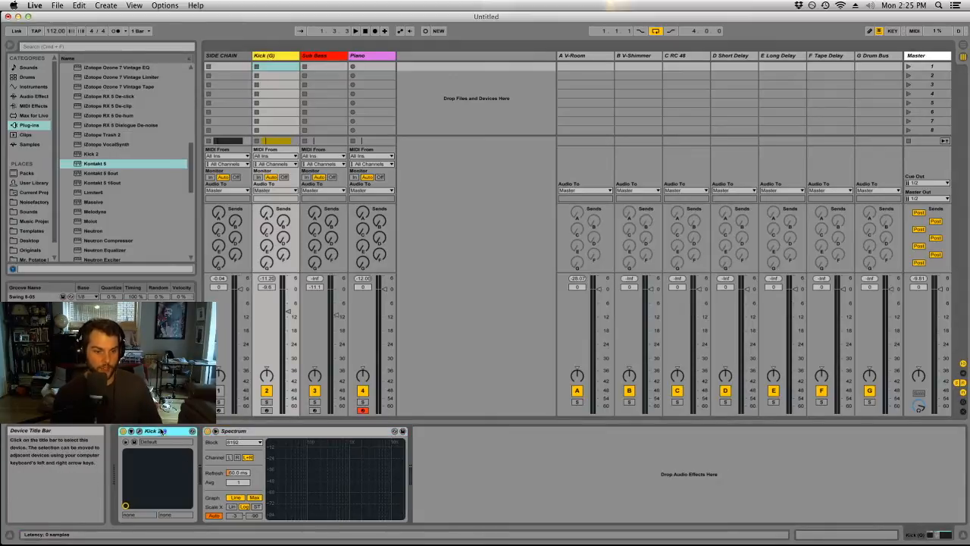
Arm the Kick (G) track for recording and examine the Kick 2 plug-in's settings.
left_click(266, 410)
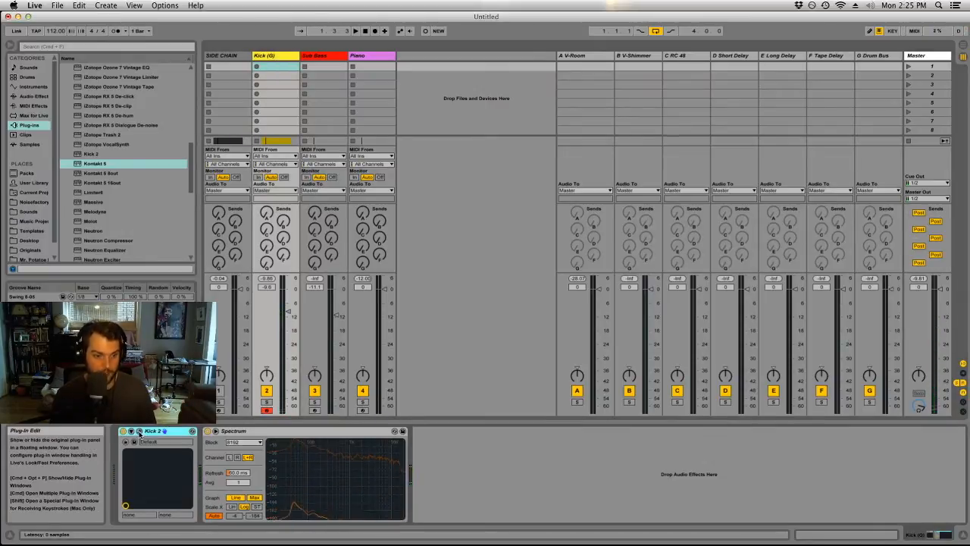
left_click(142, 431)
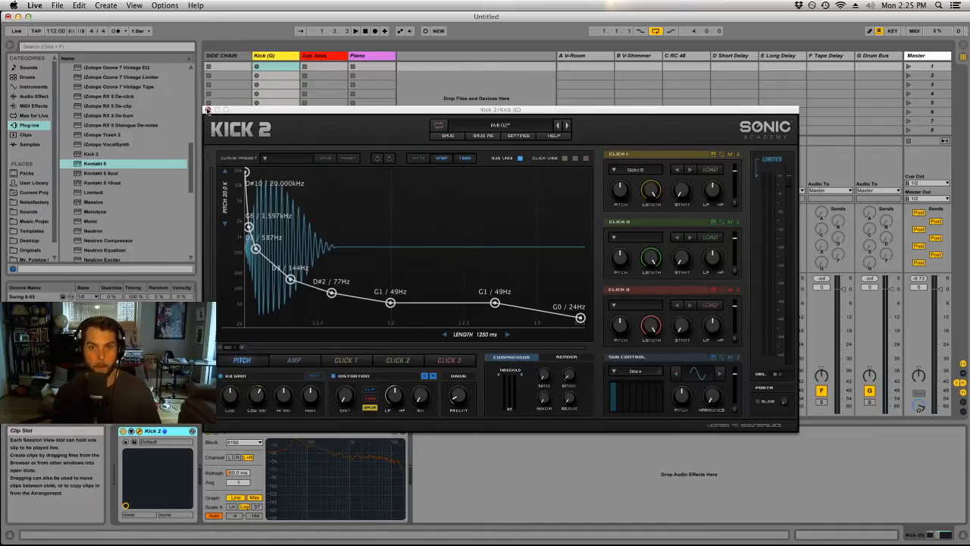
left_click(208, 111)
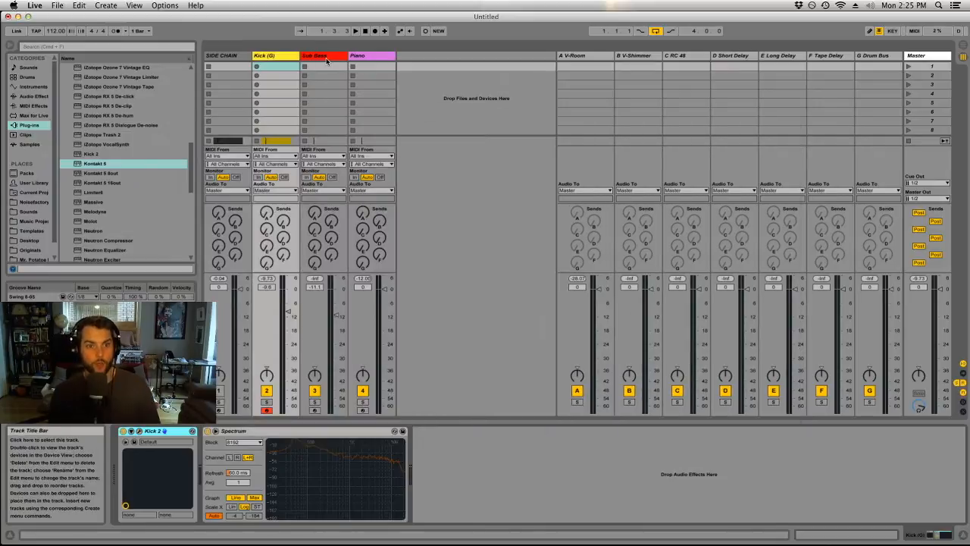
Arm the Piano track for recording and replace its Kontakt instrument with The Gentleman.
left_click(375, 59)
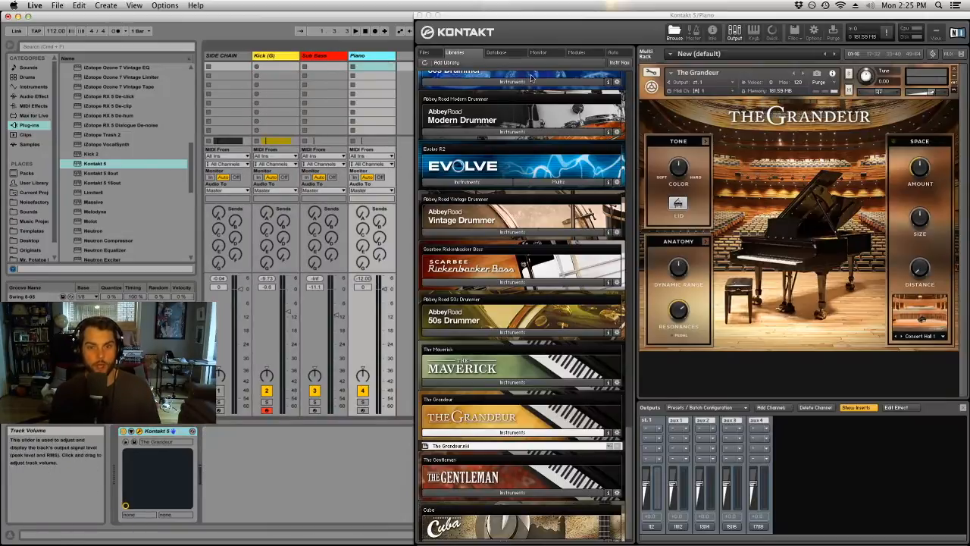
left_click_drag(456, 16, 435, 15)
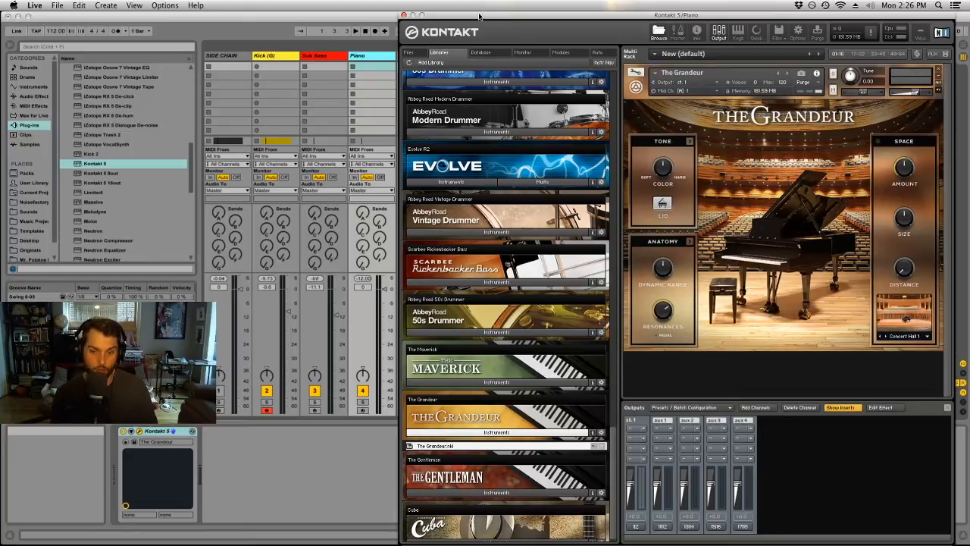
left_click_drag(479, 15, 635, 5)
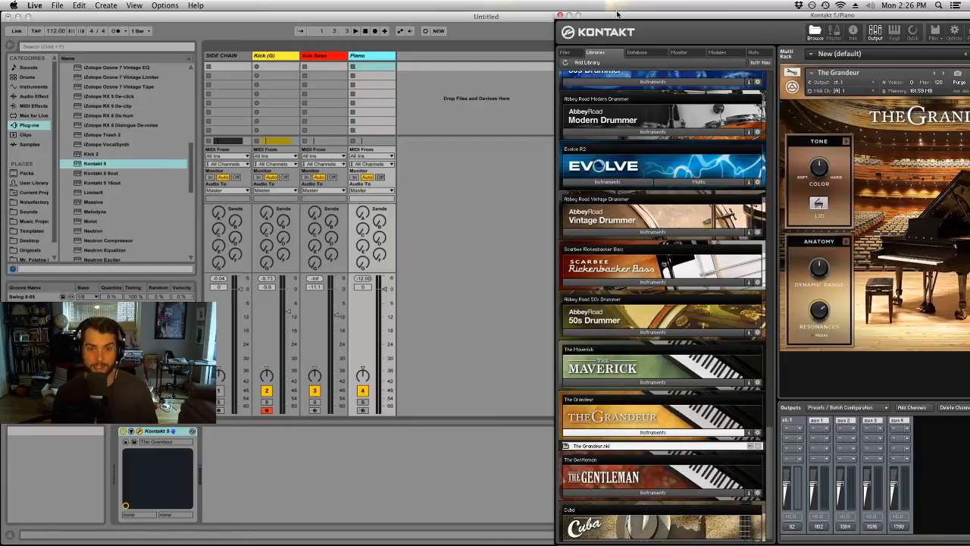
left_click(377, 56)
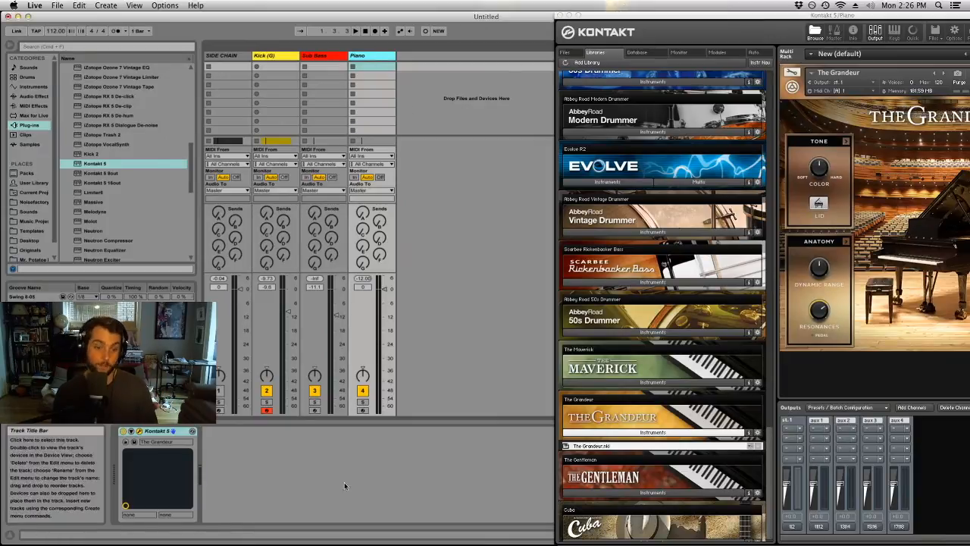
left_click(363, 411)
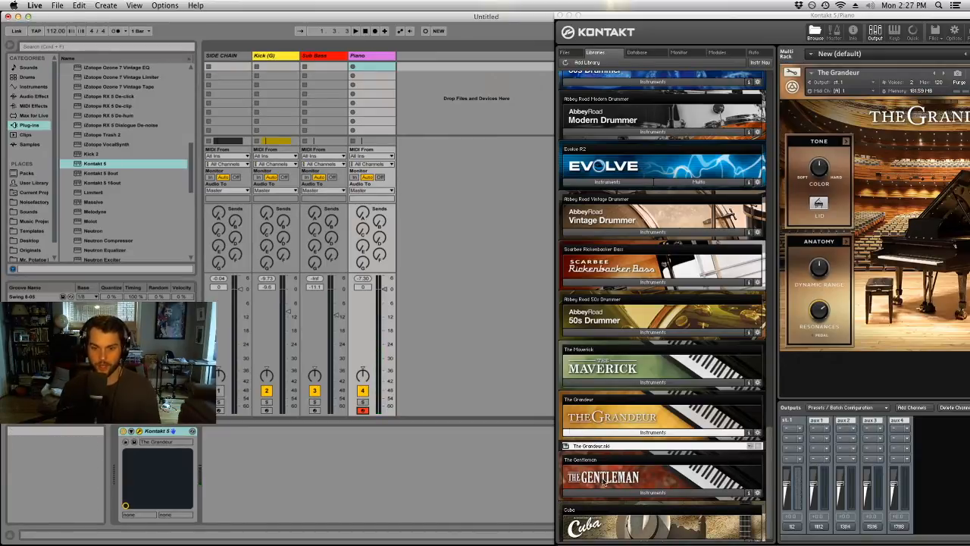
left_click(607, 492)
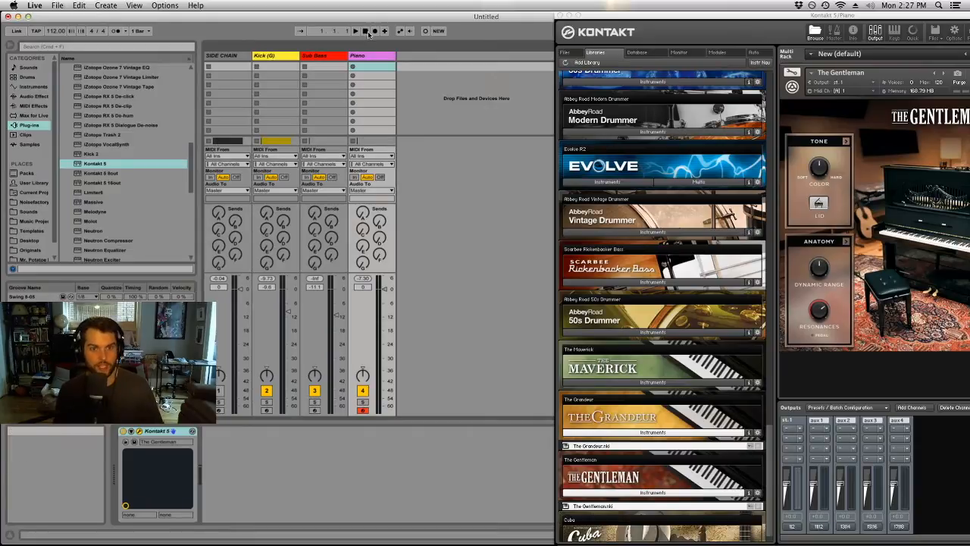
Switch to the Arrangement view and delete the existing clip on the Kick (G) track.
key("Tab")
left_click_drag(587, 16, 580, 161)
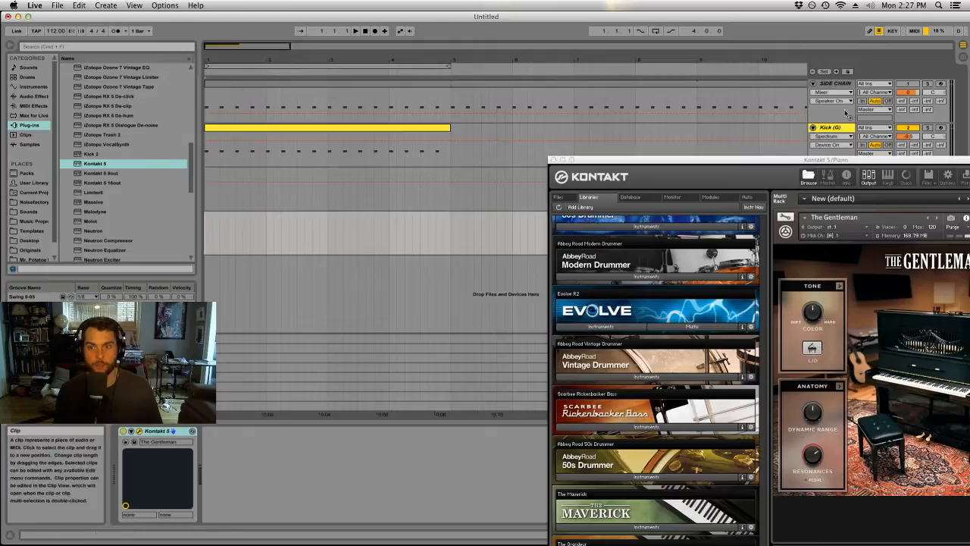
left_click(426, 129)
key("Delete")
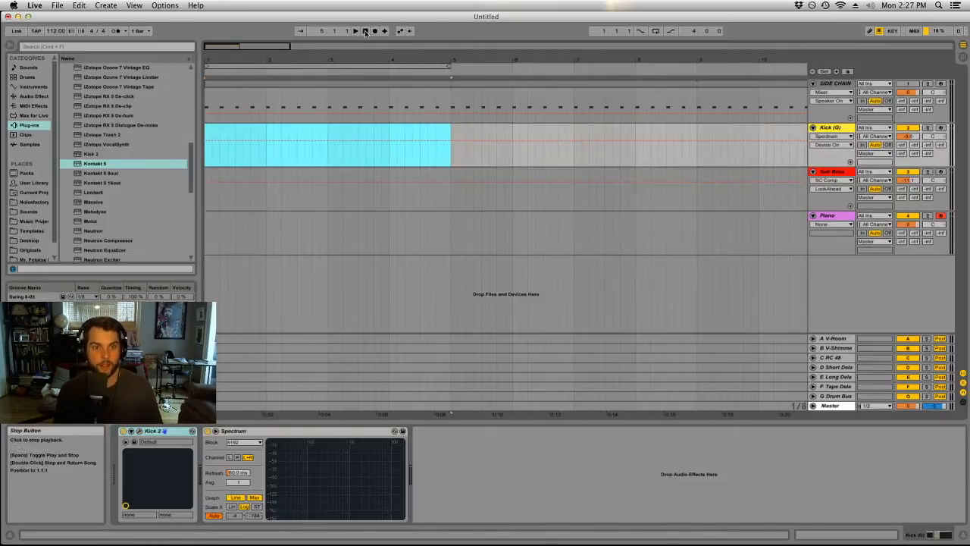
Tap out the song tempo and set it to exactly 80.00 BPM.
left_click(35, 32)
left_click(35, 32)
left_click(35, 32)
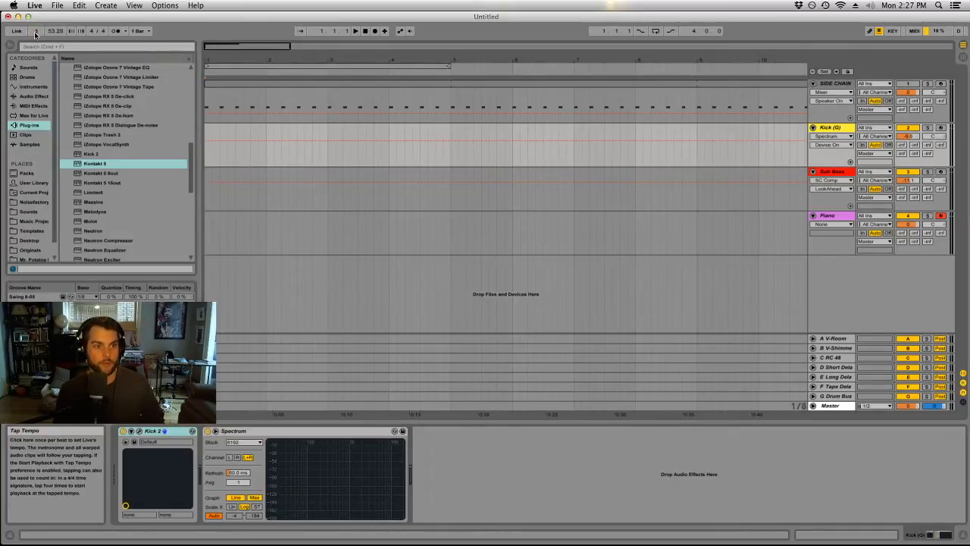
left_click(35, 32)
left_click(35, 32)
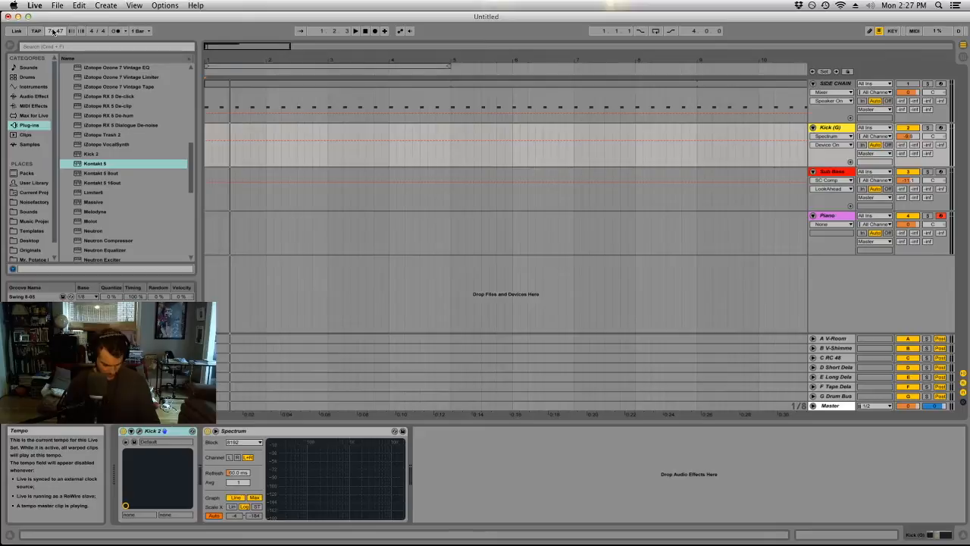
key("Return")
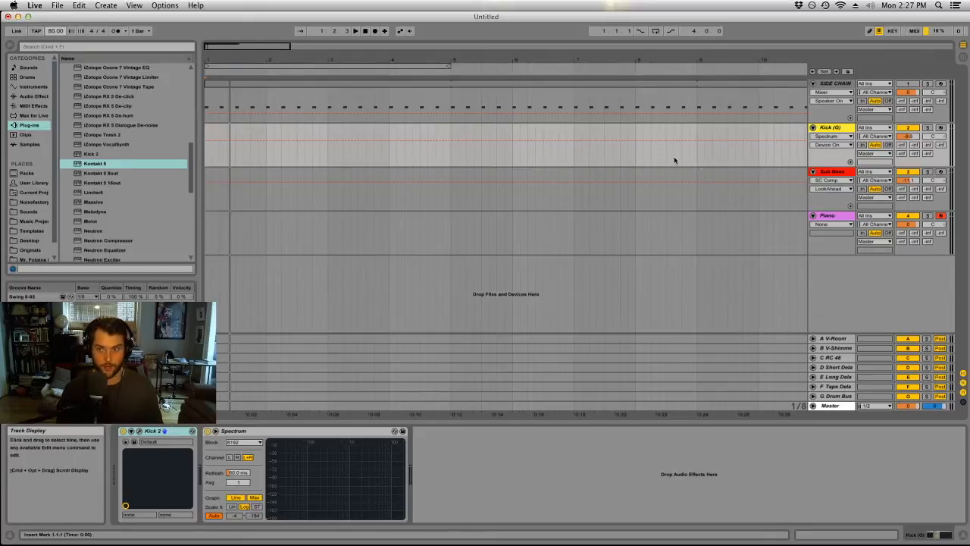
Turn on the metronome and start playback of the arrangement.
left_click(116, 31)
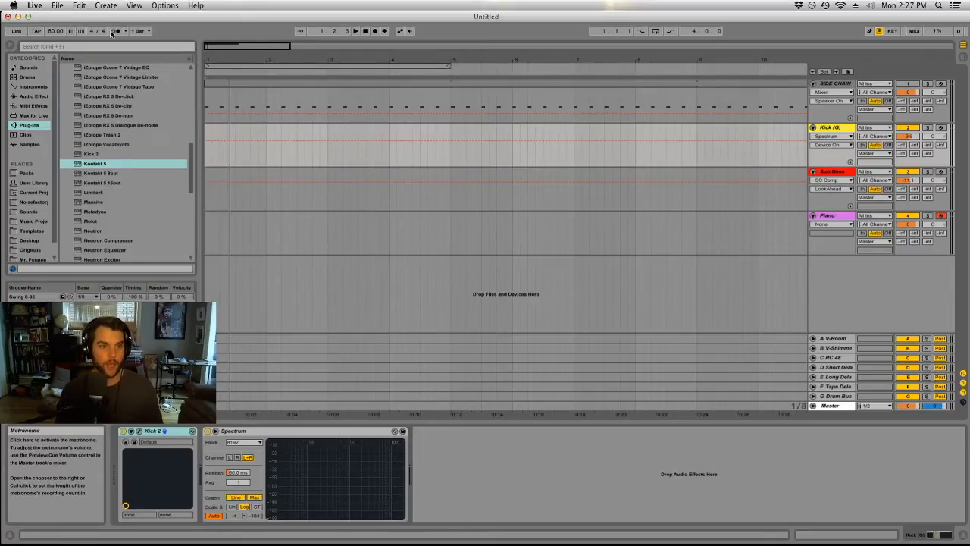
left_click(356, 30)
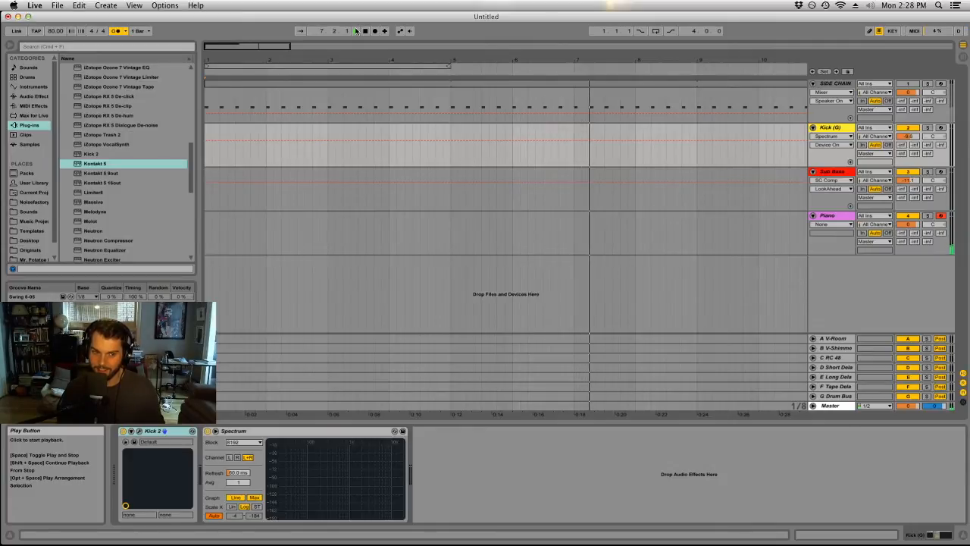
Check the audio device settings in the preferences during playback and turn off the metronome.
left_click(35, 5)
left_click(47, 32)
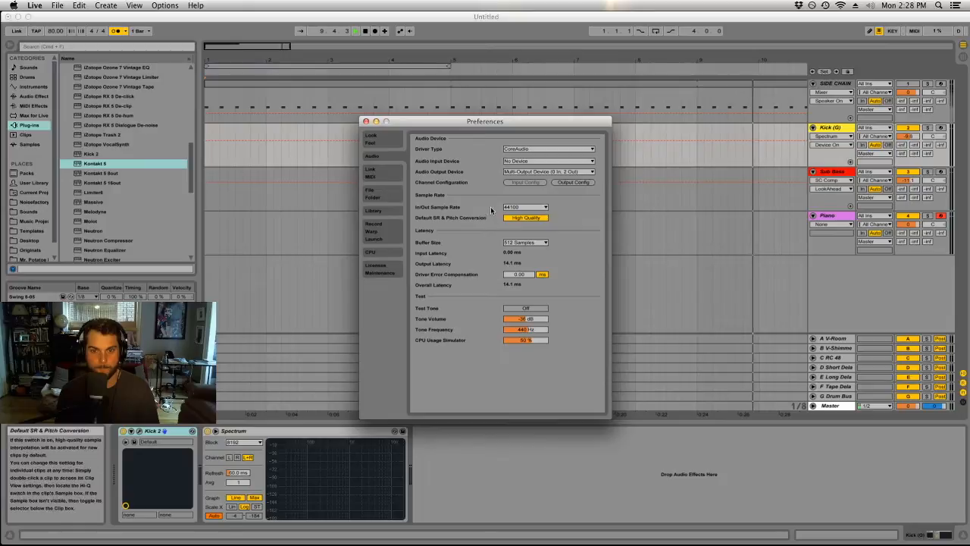
left_click(366, 122)
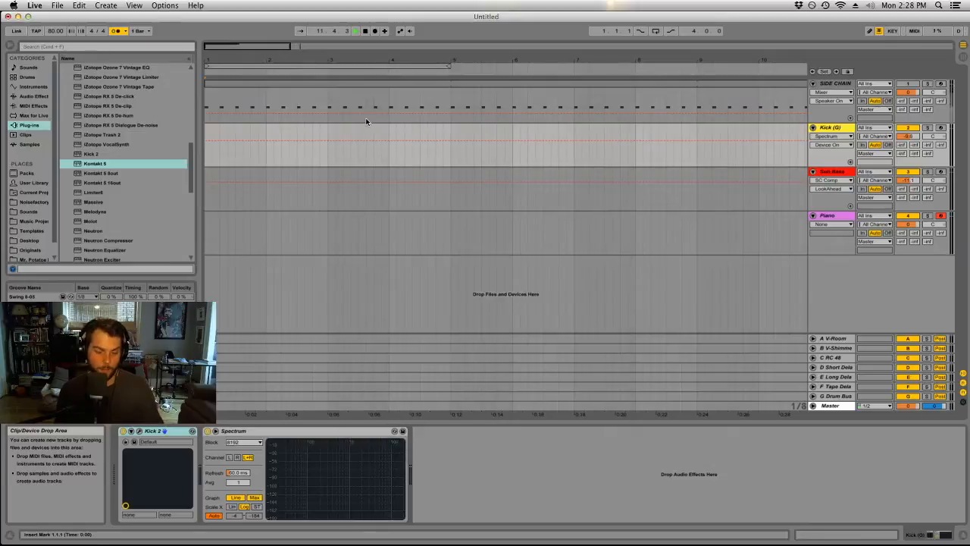
left_click(115, 31)
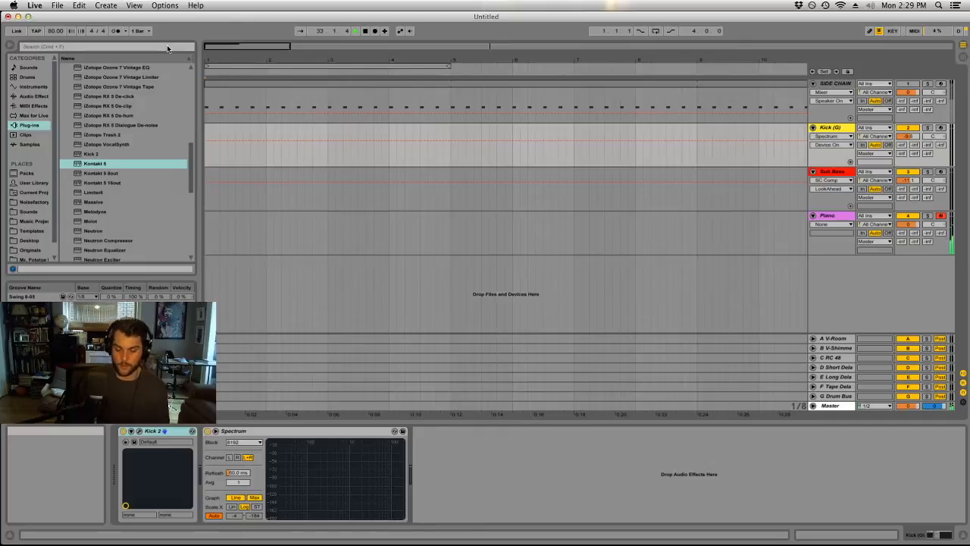
In the Session view, delete the iZotope Ozone 7 and iZotope Insight devices from the Master track and stop playback.
key("Tab")
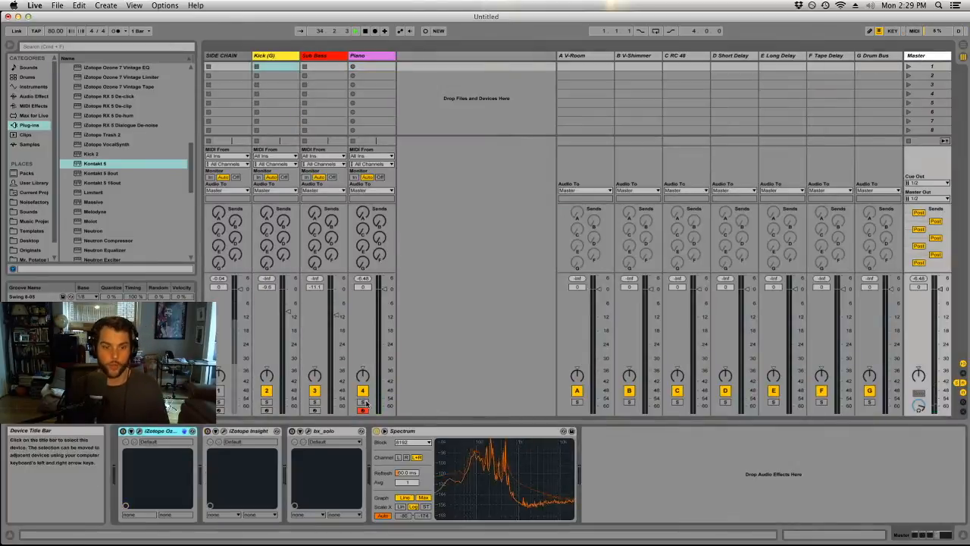
left_click(328, 432)
left_click(156, 431)
left_click(216, 436, "shift")
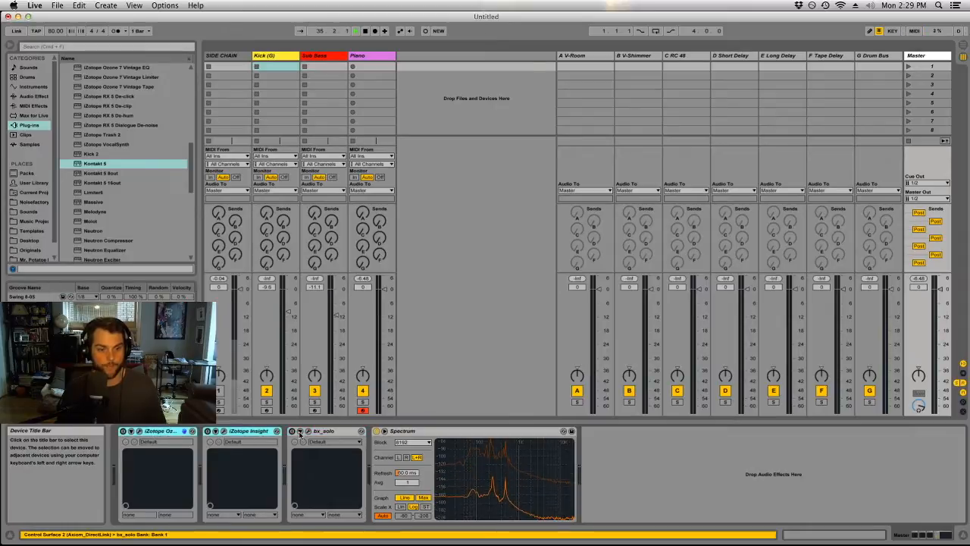
key("Delete")
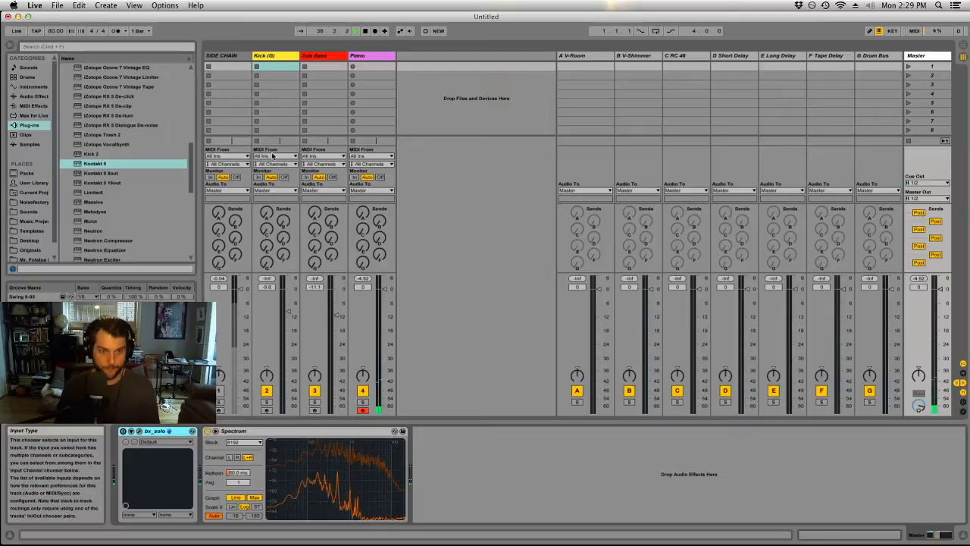
left_click(366, 31)
left_click(366, 31)
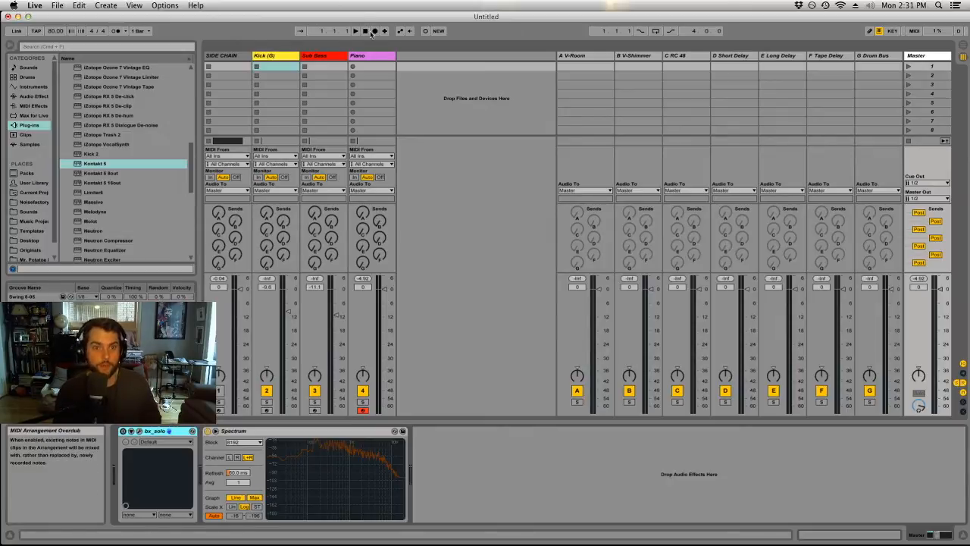
Tap out a new song tempo, set it to exactly 105.00 BPM and stop playback.
left_click(34, 31)
left_click(35, 32)
left_click(34, 31)
left_click(34, 32)
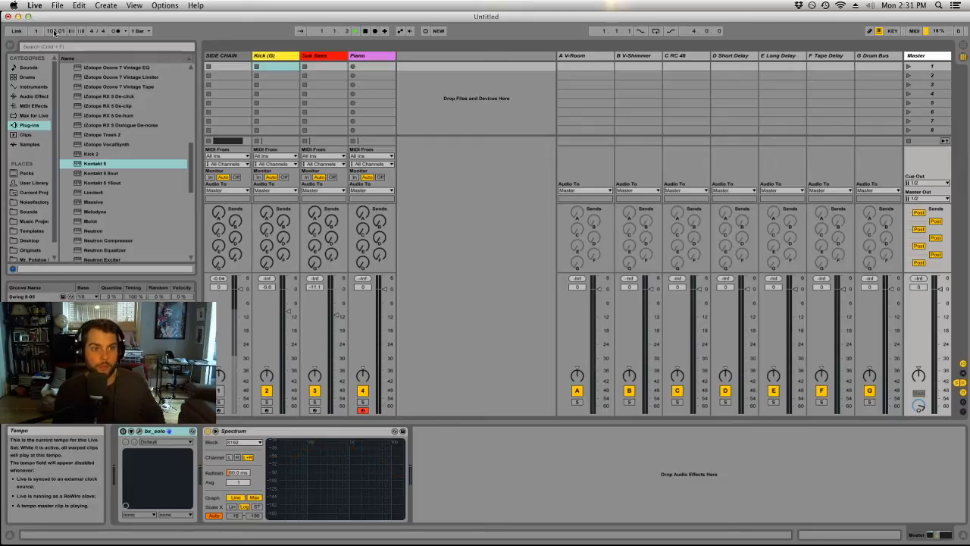
left_click(52, 32)
type("105")
key("Return")
left_click(365, 31)
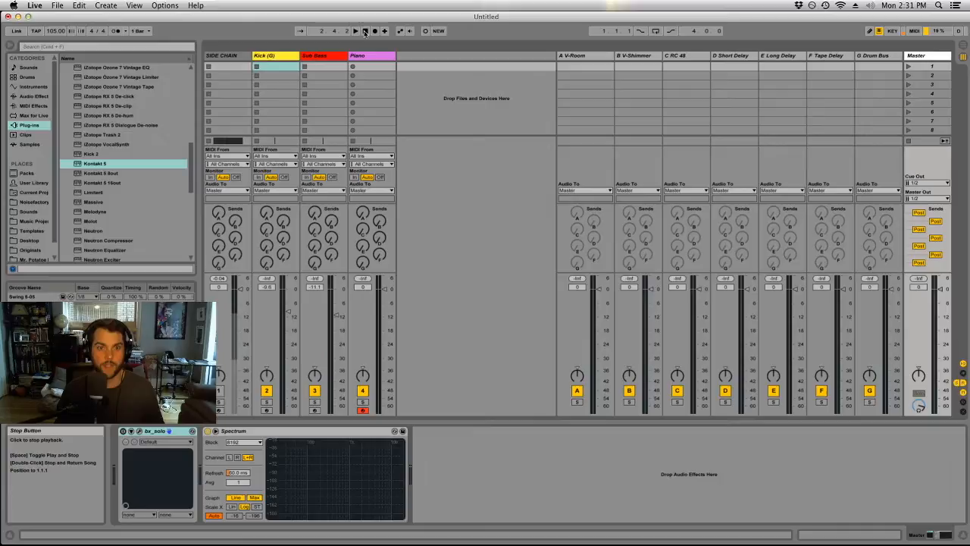
Record a piano performance of about ten bars on the Piano track with the metronome on.
left_click(357, 31)
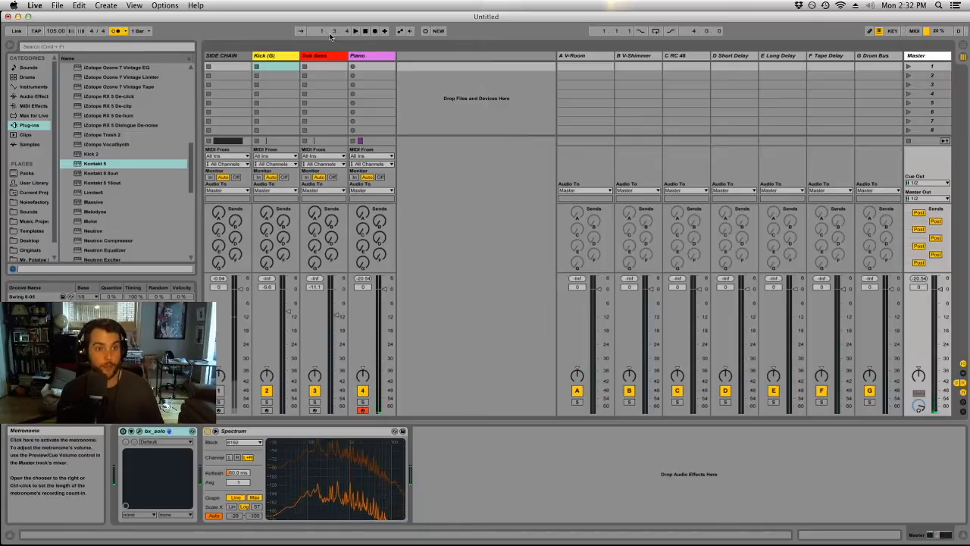
left_click(365, 31)
left_click(375, 32)
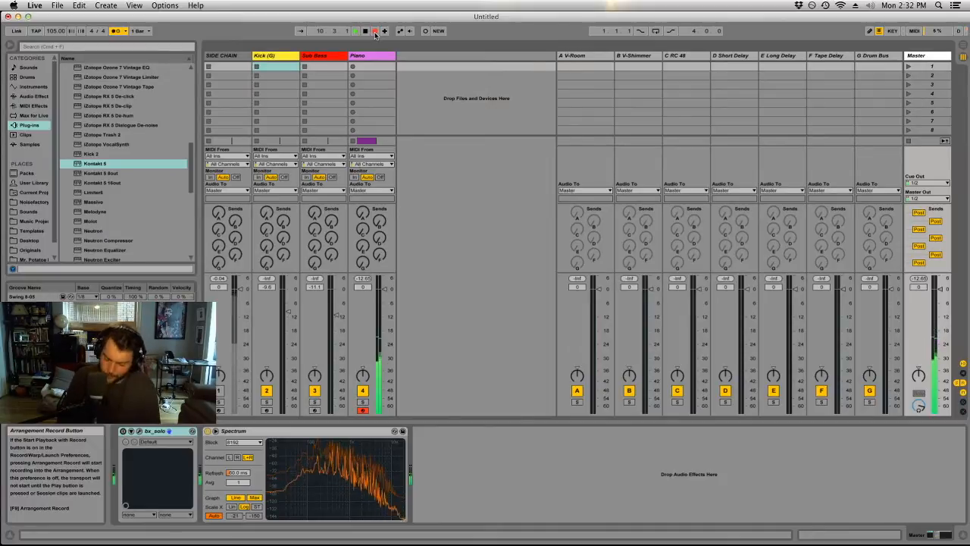
key("space")
Show the recorded Piano clip in the Arrangement view and trim its end to bar 11.
key("Tab")
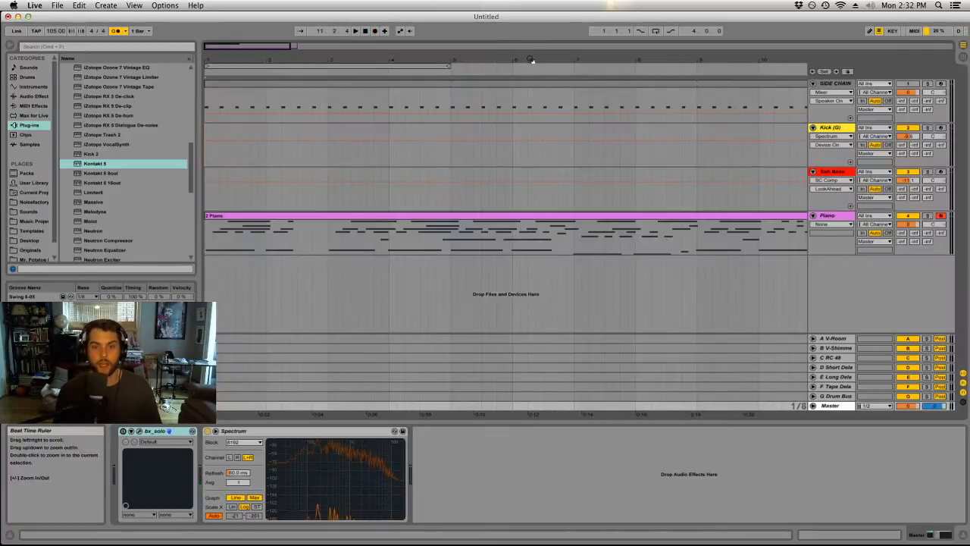
left_click_drag(531, 59, 530, 23)
left_click_drag(348, 216, 342, 216)
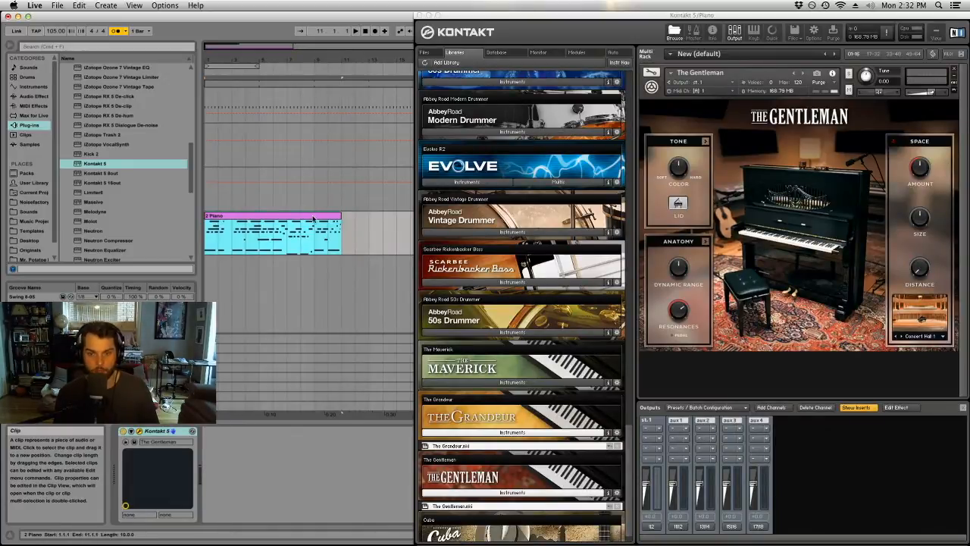
Play back the recorded Piano clip with the metronome turned off and the Kontakt window out of the way.
left_click_drag(521, 33, 628, 206)
left_click(843, 127)
key("space")
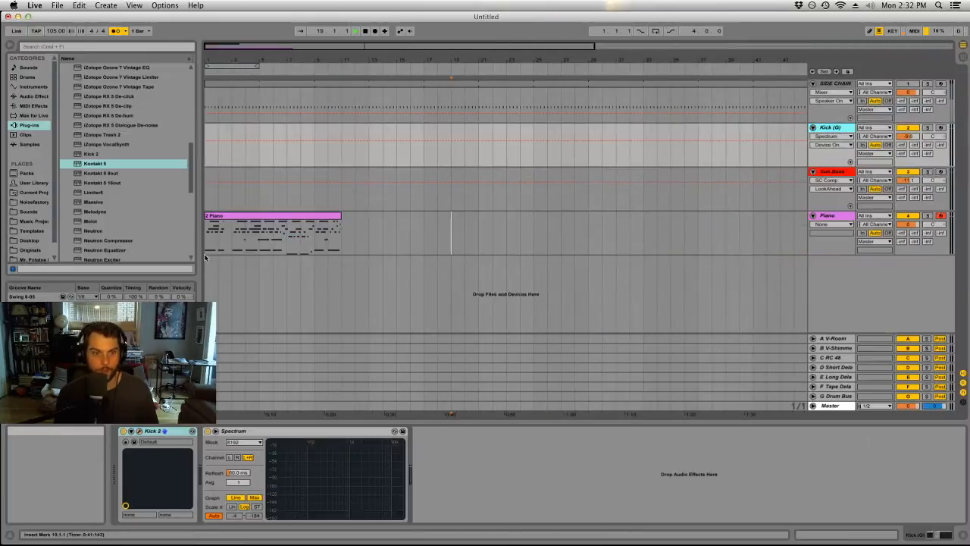
left_click(220, 231)
left_click(118, 33)
left_click_drag(470, 18, 969, 140)
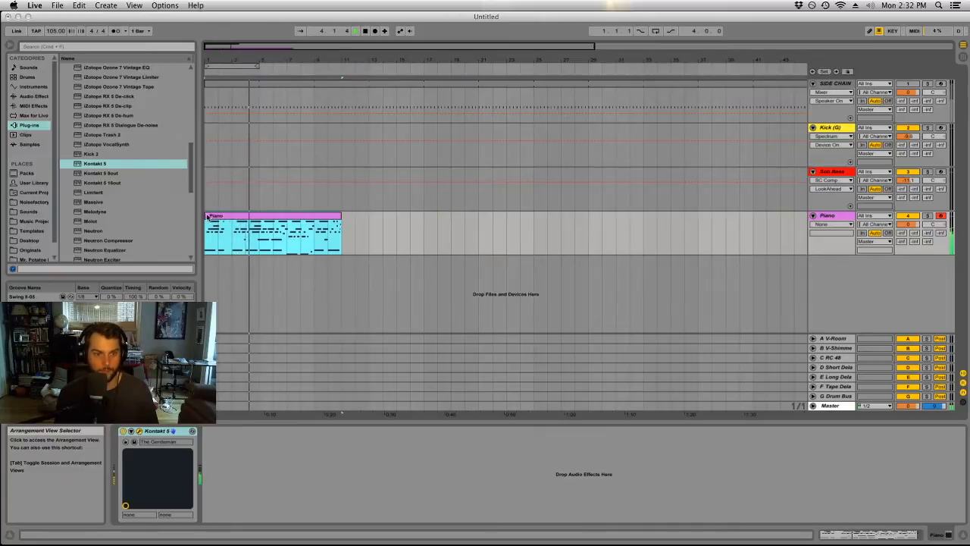
Trim the start of the Piano clip to bar 3 and open its notes in an enlarged MIDI editor.
left_click_drag(207, 216, 231, 216)
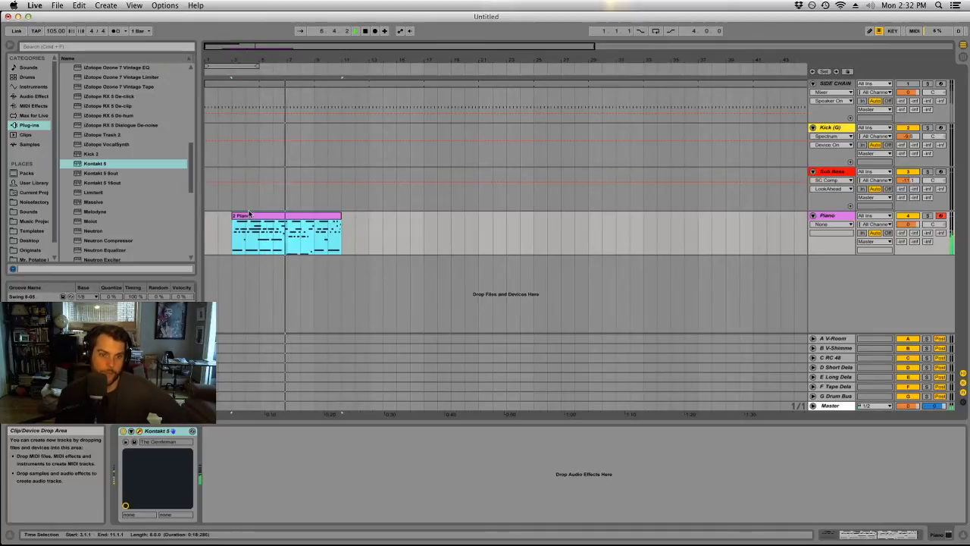
double_click(296, 215)
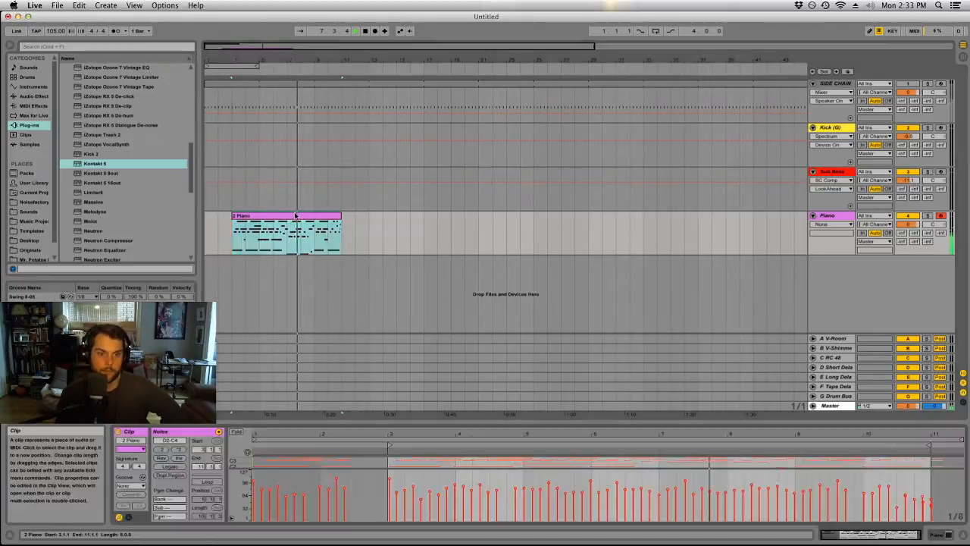
left_click_drag(466, 424, 497, 89)
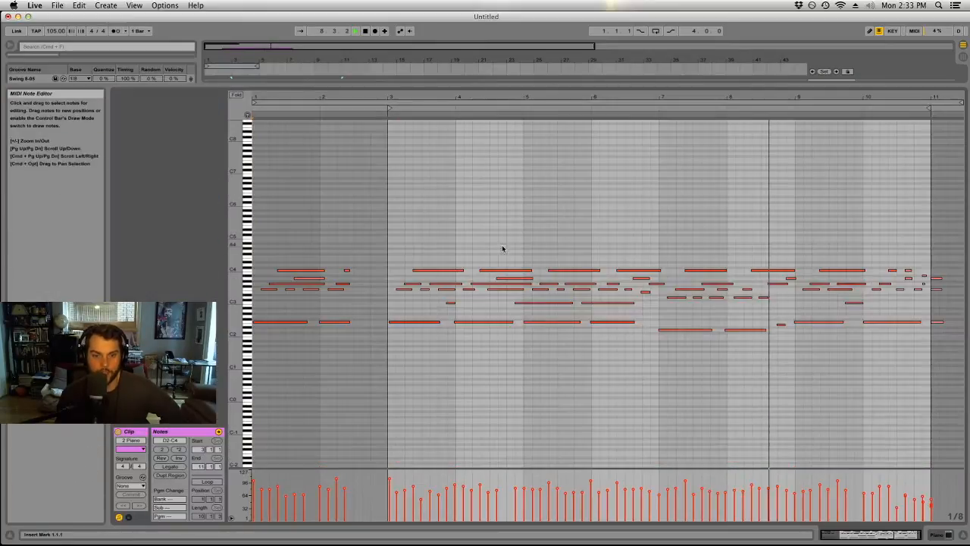
Try to quantize all the notes of the Piano clip at once.
key("space")
left_click(498, 233)
key("super+a")
key("space")
left_click(411, 322)
key("super+a")
key("super+u")
key("space")
left_click(405, 317)
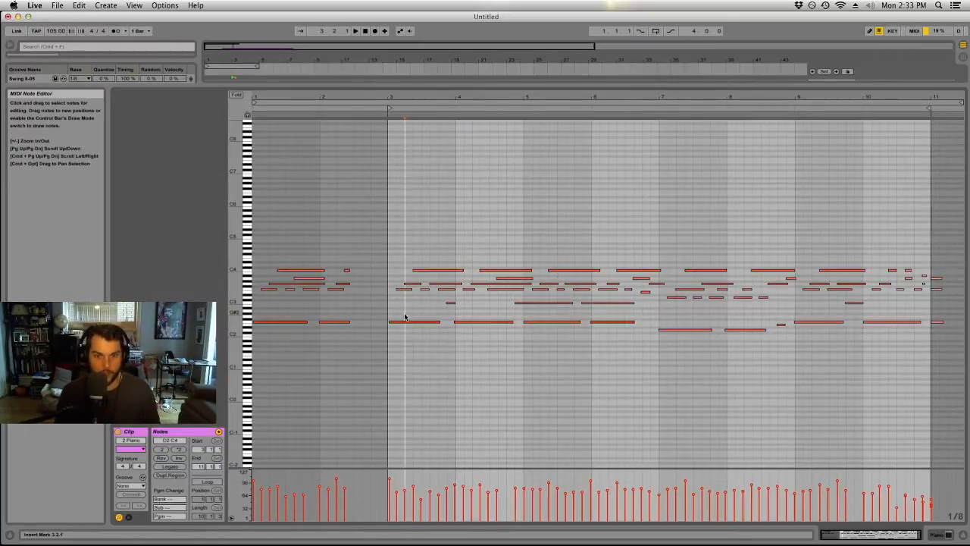
Quantize the low bass notes that start bars 3 to 10 individually so they land on the bar lines.
left_click_drag(409, 318, 461, 340)
left_click(469, 322)
left_click(417, 321)
left_click(621, 321)
left_click(667, 330)
left_click(746, 330)
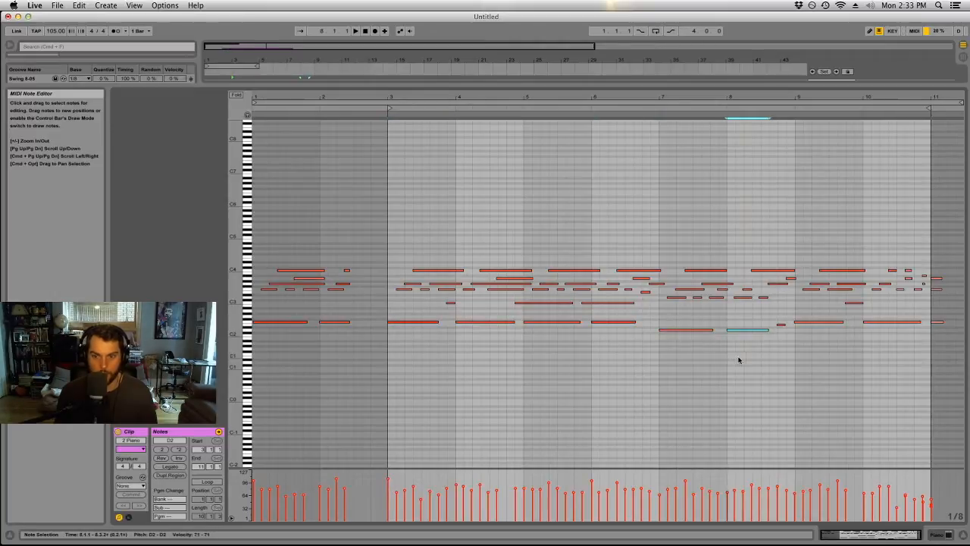
left_click(817, 321)
left_click(879, 322)
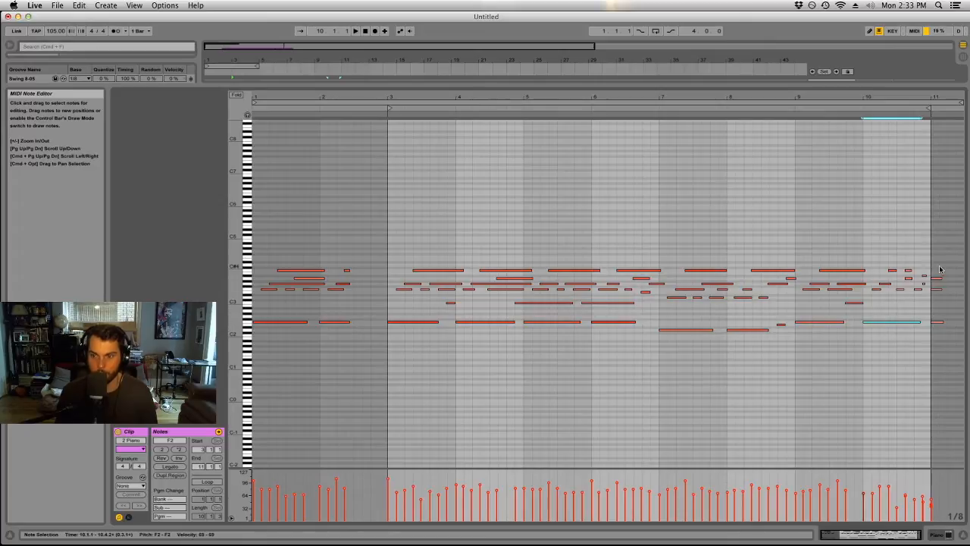
Quantize the top-line C4 notes from bar 3 to bar 10 one by one.
left_click(421, 262)
left_click(422, 269)
left_click(487, 270)
left_click(561, 270)
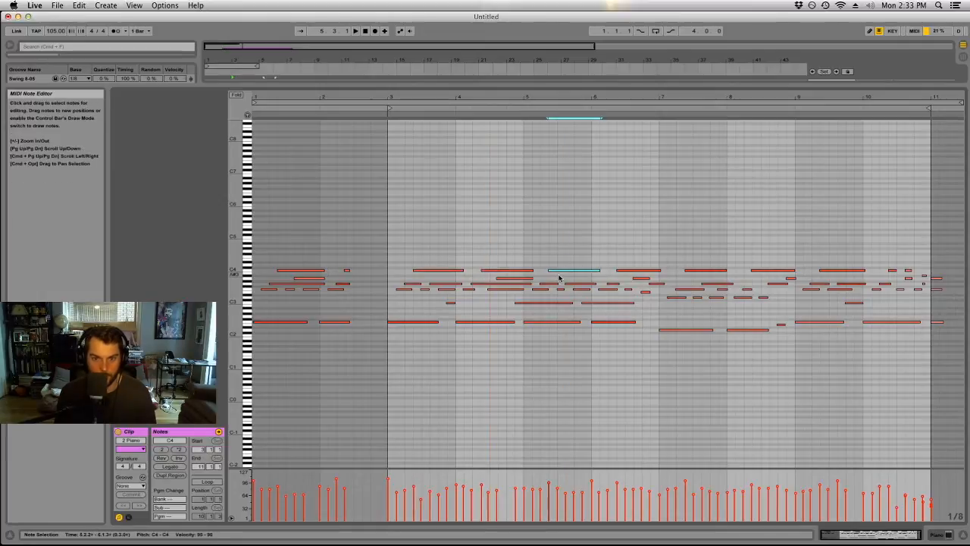
left_click(627, 269)
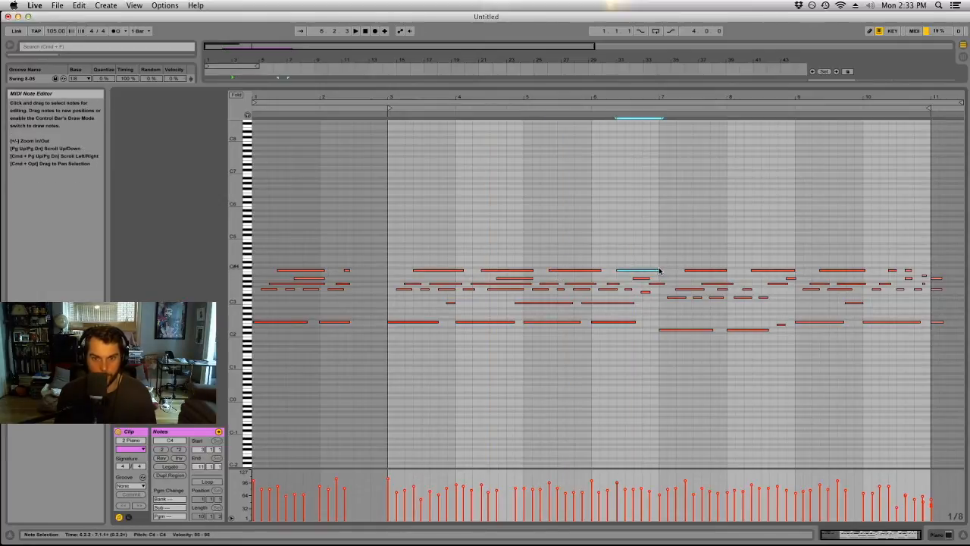
left_click(689, 270)
left_click(756, 269)
left_click(825, 271)
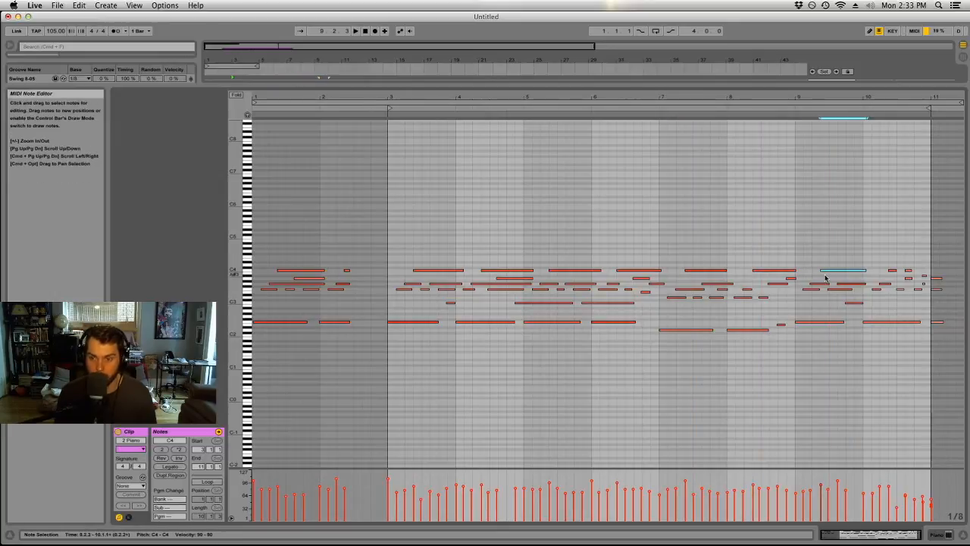
left_click(908, 271)
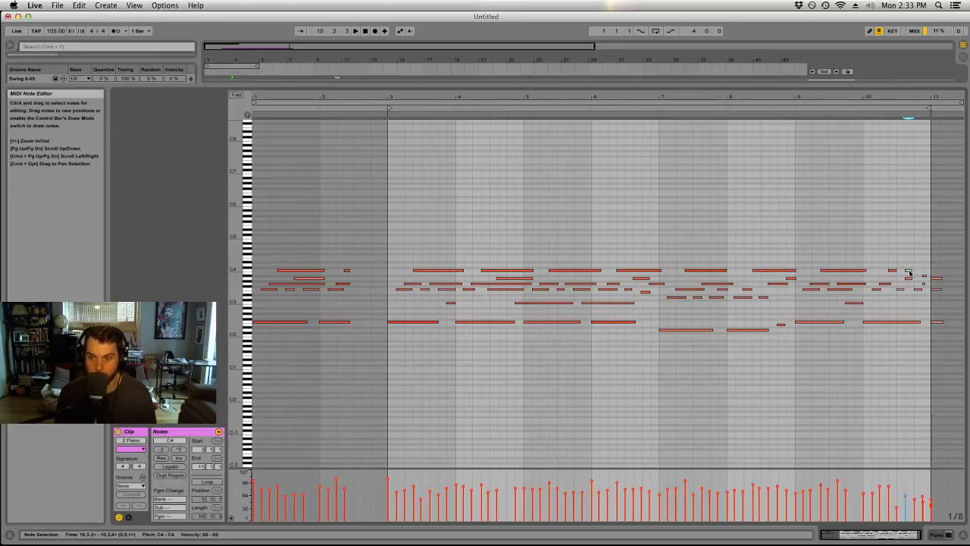
left_click(890, 271)
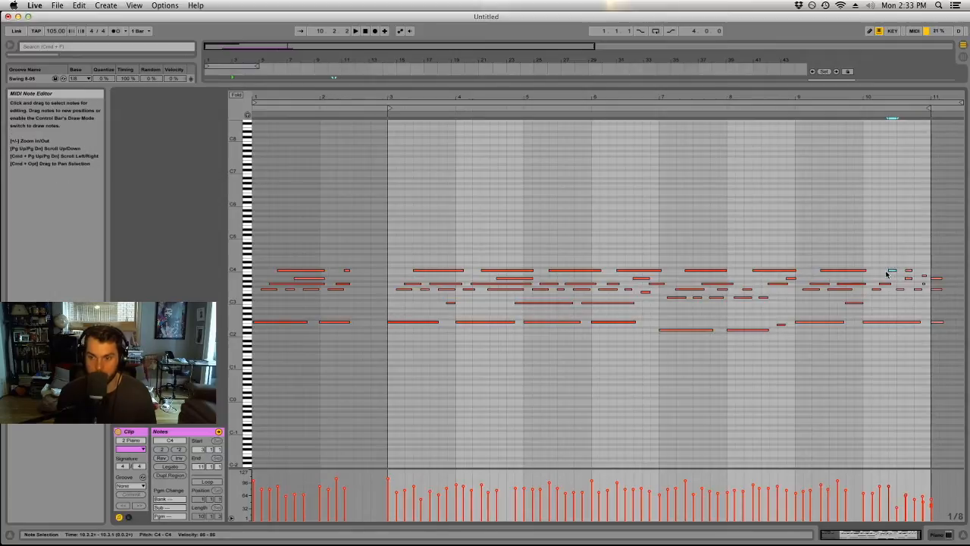
Play the clip from bar 3 and quantize the off-grid inner notes between bars 3 and 8.
left_click(488, 234)
left_click(387, 158)
key("space")
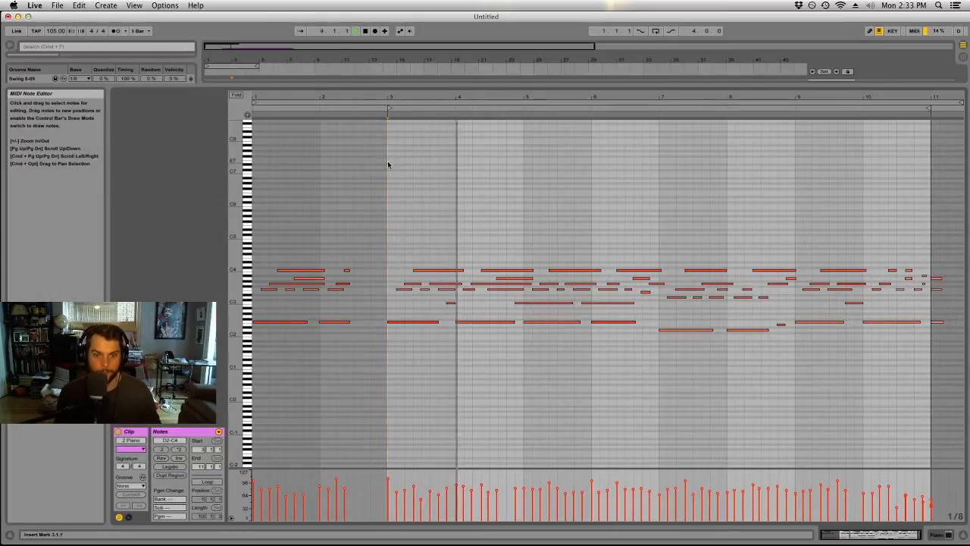
left_click(479, 285)
left_click(470, 288)
left_click_drag(397, 286, 426, 289)
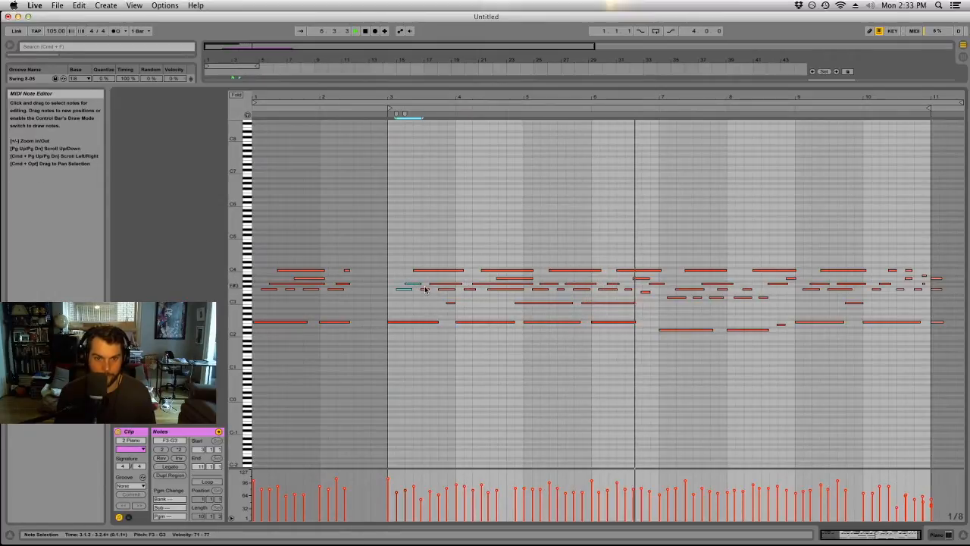
left_click(632, 288)
left_click(642, 278)
left_click(762, 298)
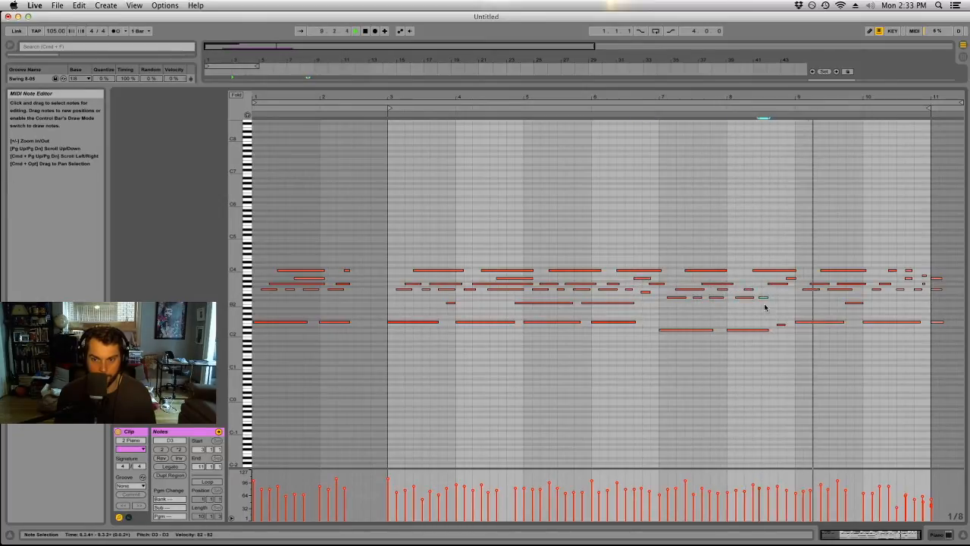
left_click(777, 284)
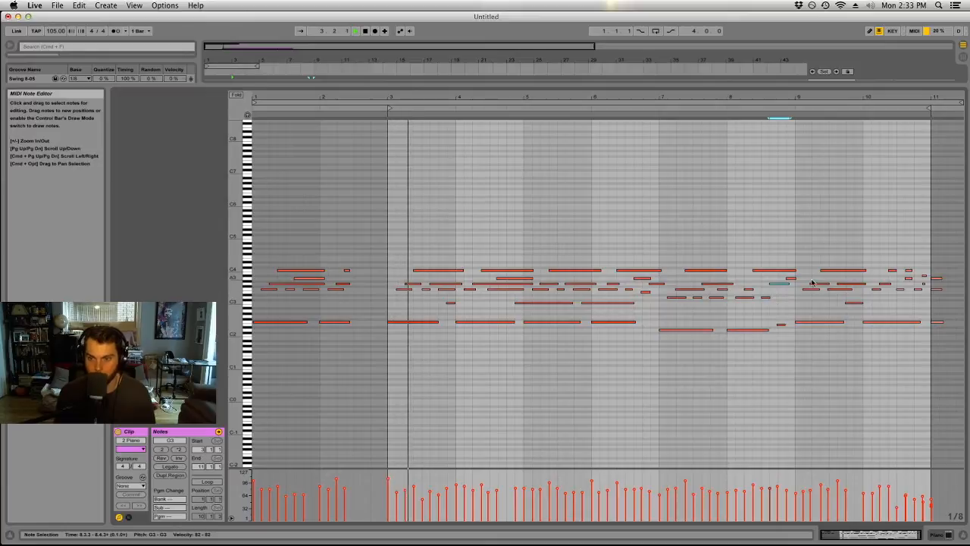
Quantize the inner notes of bars 9 and 10, the closing chord at bar 11 and the short G3 note in bar 6.
left_click(829, 296)
left_click(839, 289)
left_click(885, 284)
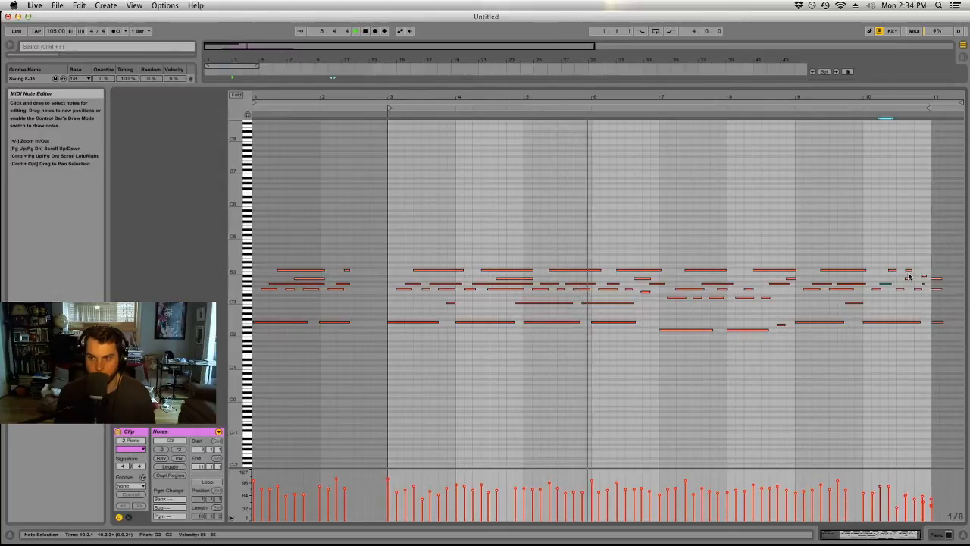
left_click_drag(939, 270, 936, 351)
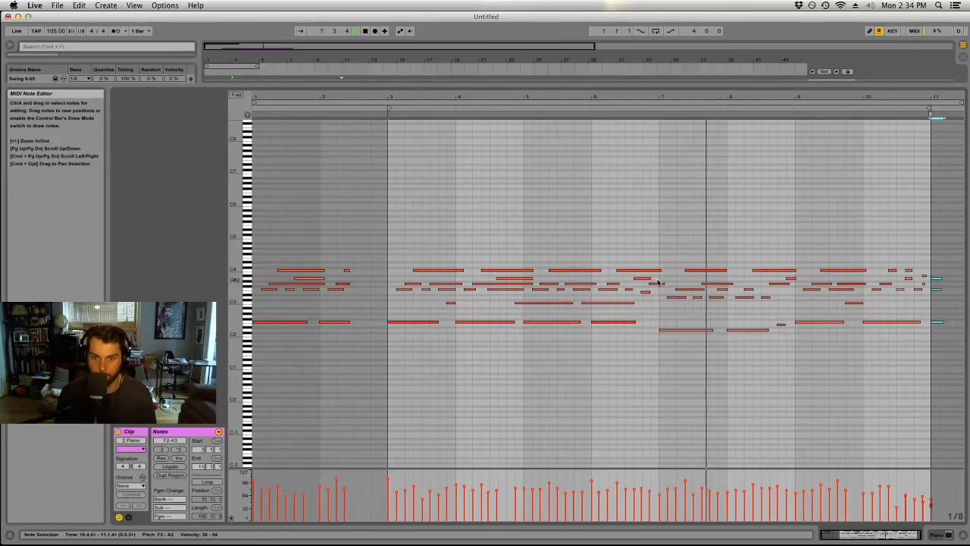
left_click(611, 288)
left_click(613, 284)
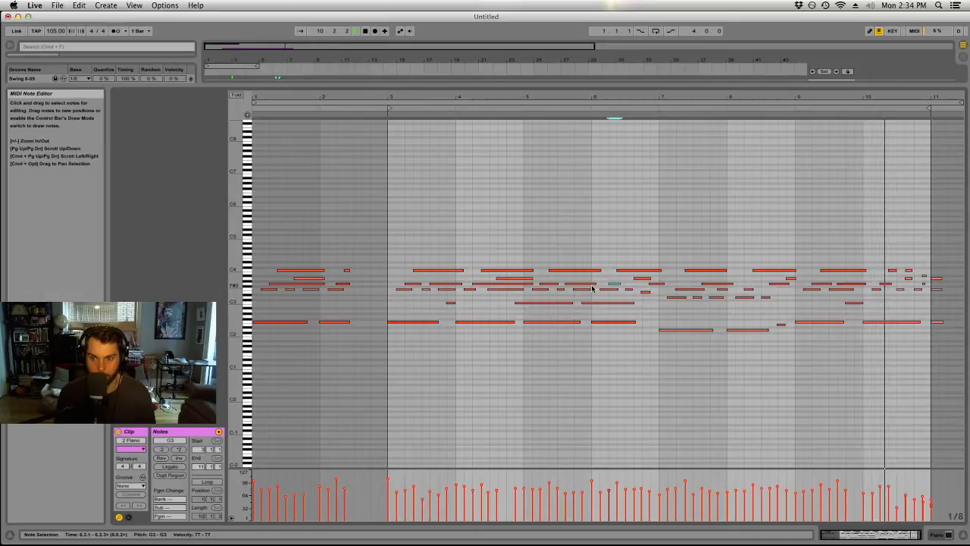
Move the C3 note at the end of bar 9 slightly later and stop playback.
left_click(854, 303)
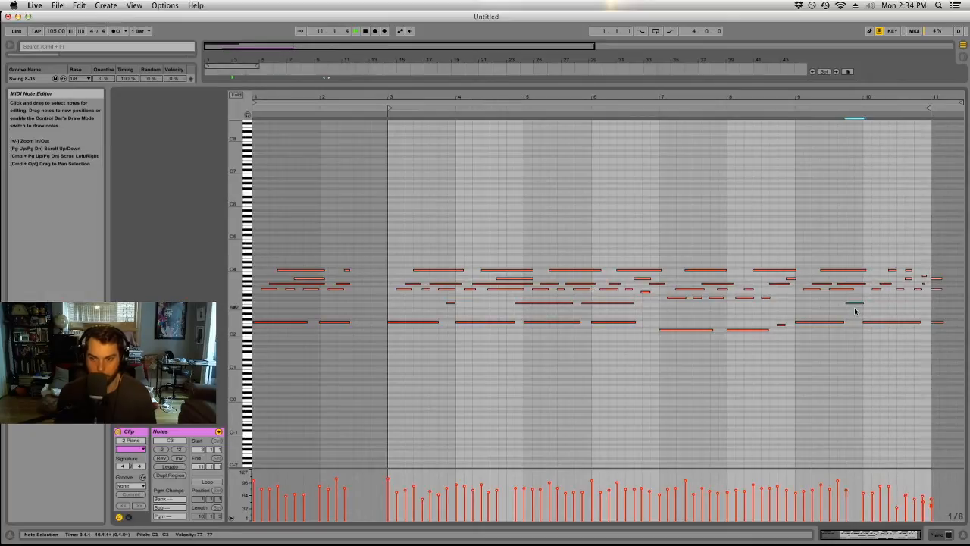
left_click(788, 303)
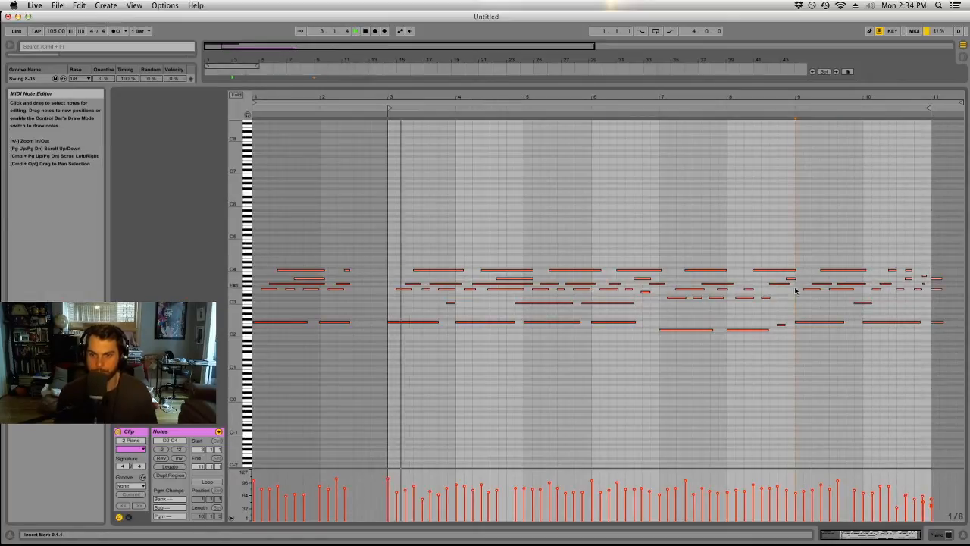
left_click(791, 107)
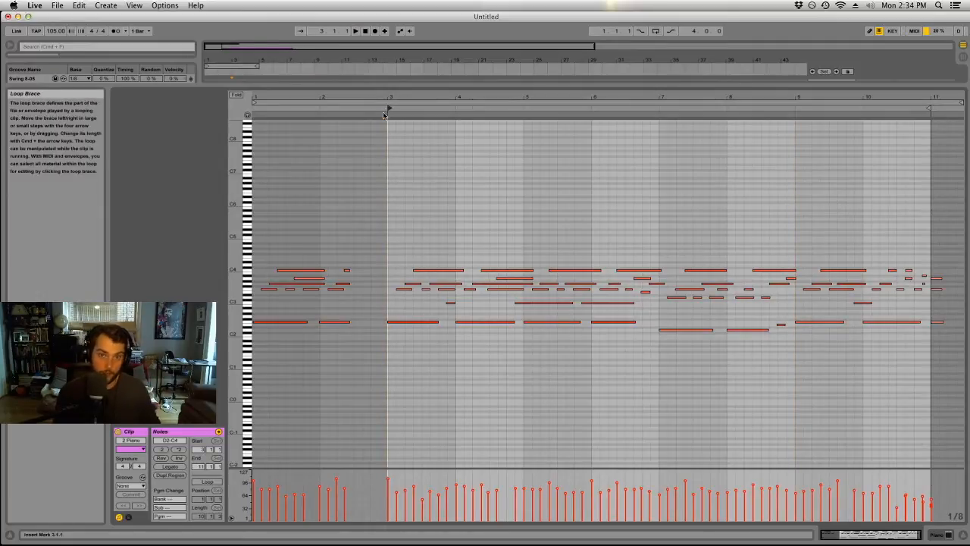
Review the note velocities from bar 3 to bar 10 and play the clip again.
left_click_drag(391, 473, 898, 516)
left_click(911, 483)
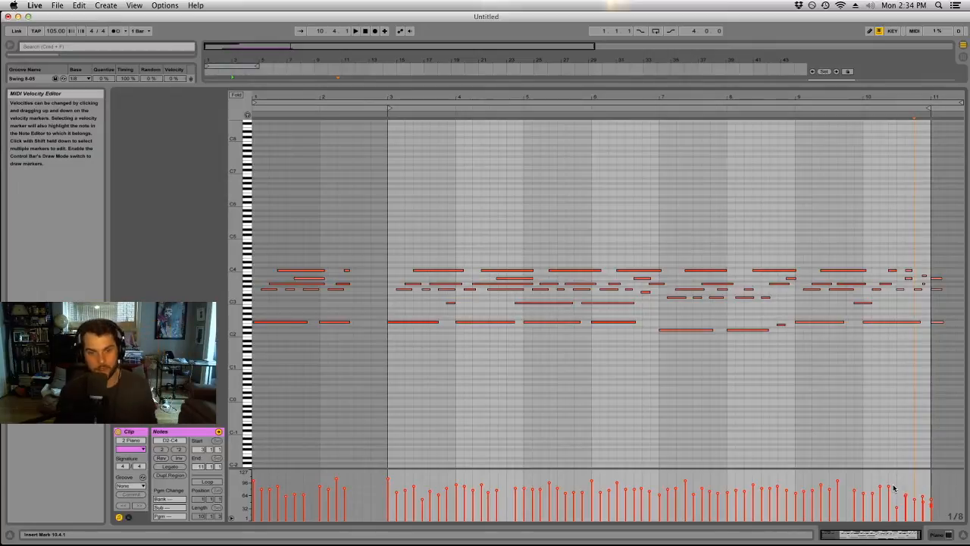
key("space")
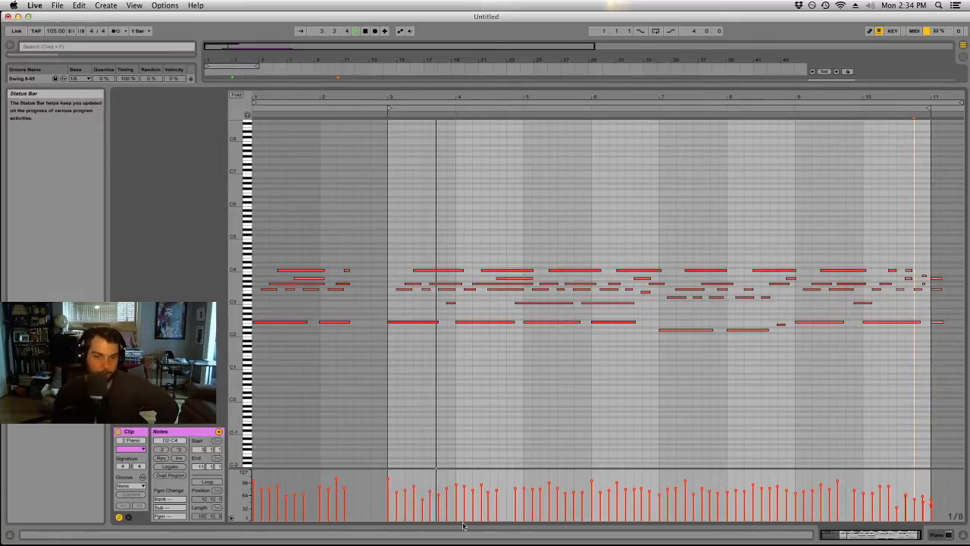
Lower the velocity of the F2 bass note at bar 3 slightly and restart playback from bar 3.
left_click_drag(389, 479, 389, 483)
key("space")
key("space")
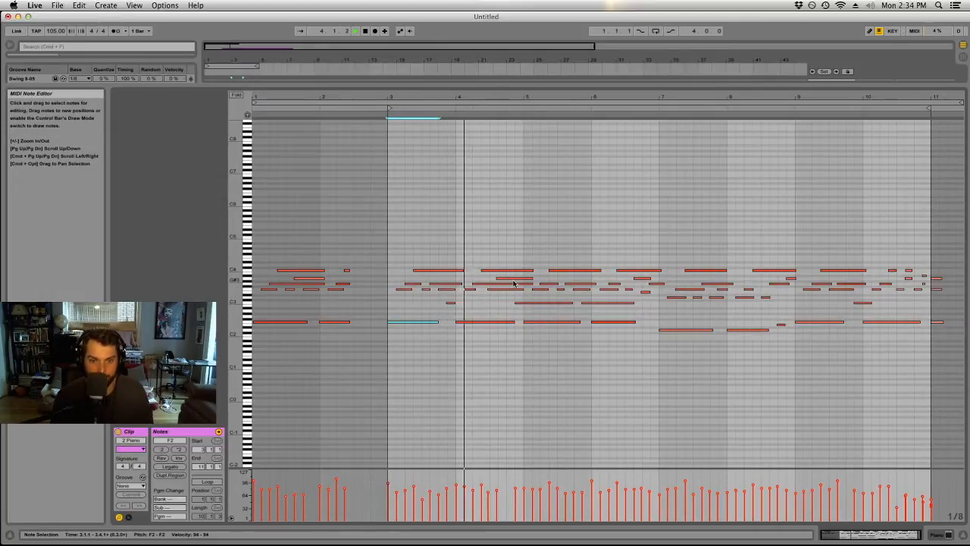
Nudge the A3 note in bar 4 and the C3 note at the end of bar 4 slightly later, restarting playback.
left_click(496, 297)
left_click(506, 280)
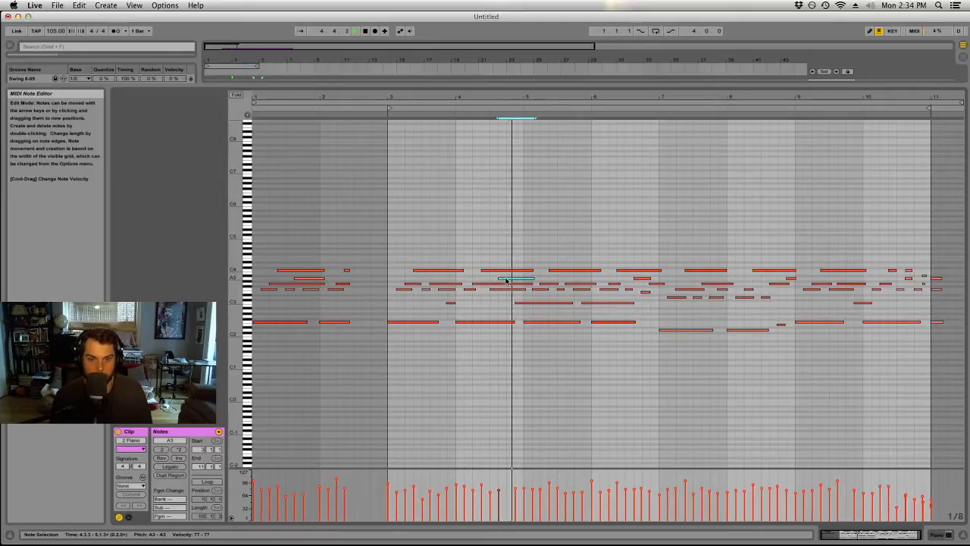
left_click(521, 304)
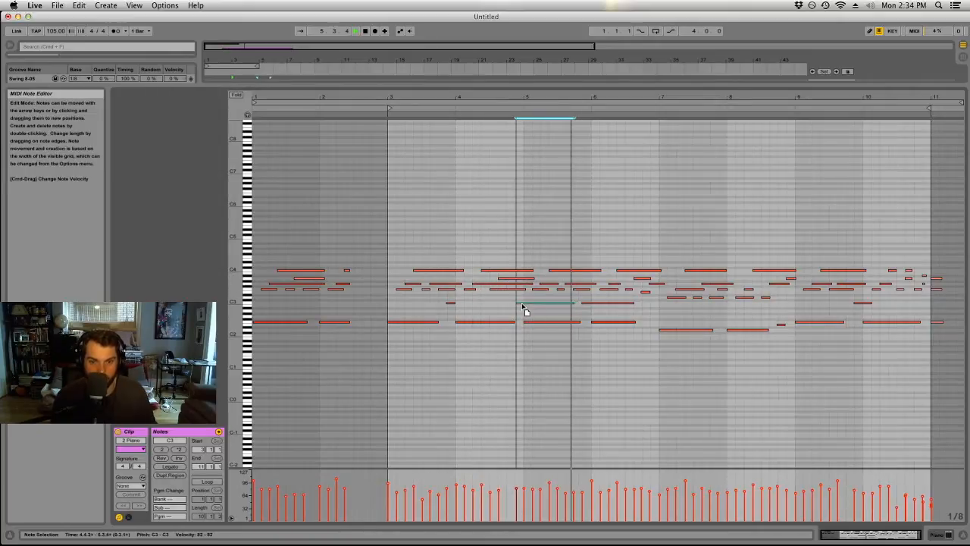
left_click_drag(522, 304, 523, 304)
key("space")
key("space")
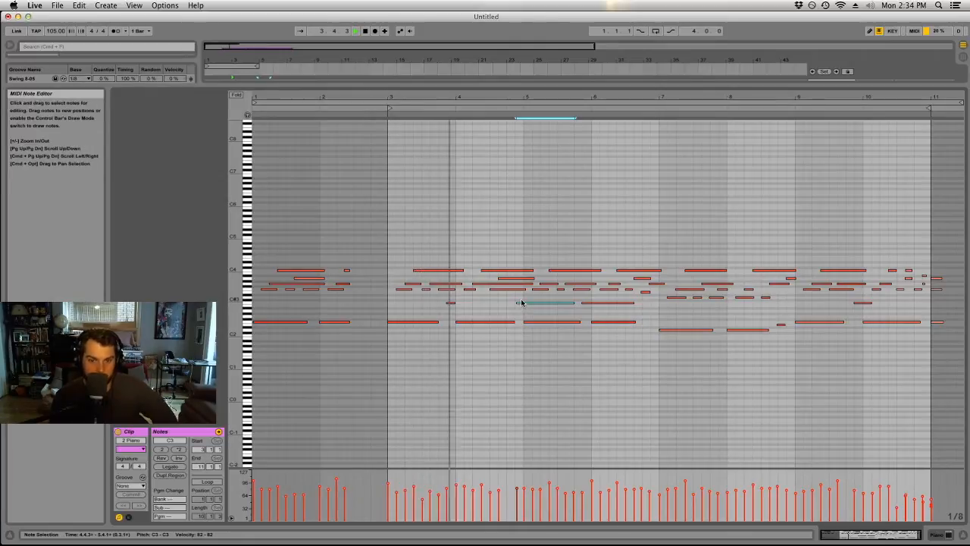
Fine-tune the start times of the two long C3 notes ending bars 4 and 5 and the two G3 notes in bar 5.
left_click(594, 305)
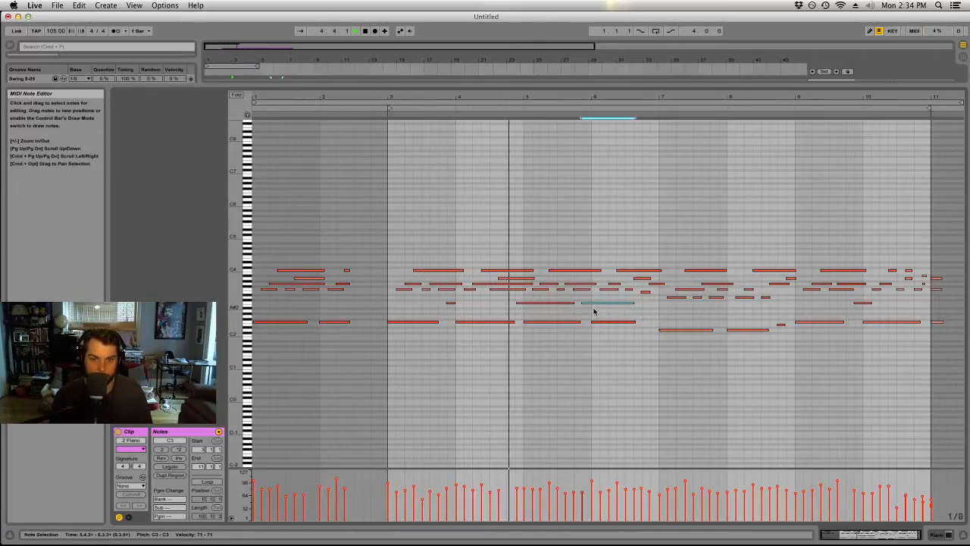
left_click(573, 303)
left_click(589, 303)
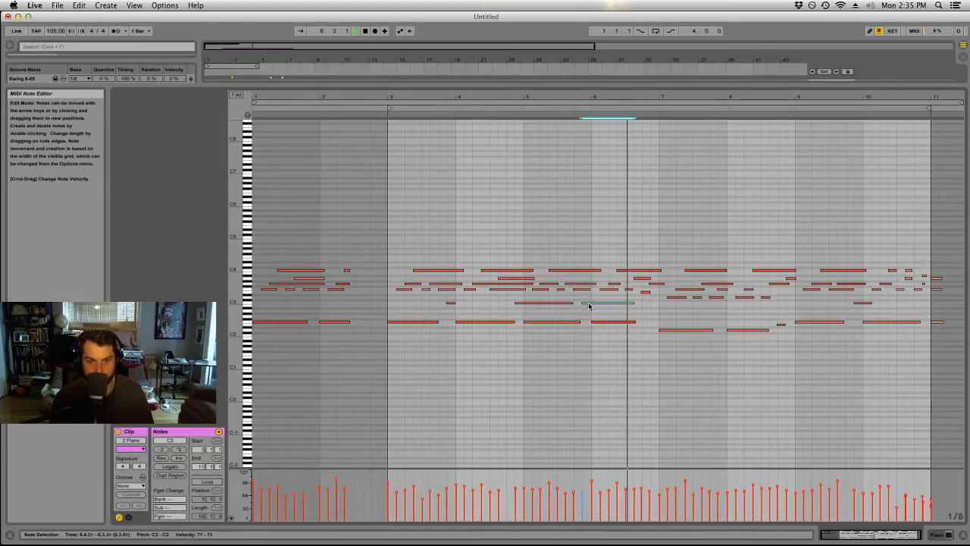
left_click(577, 288)
left_click(572, 284)
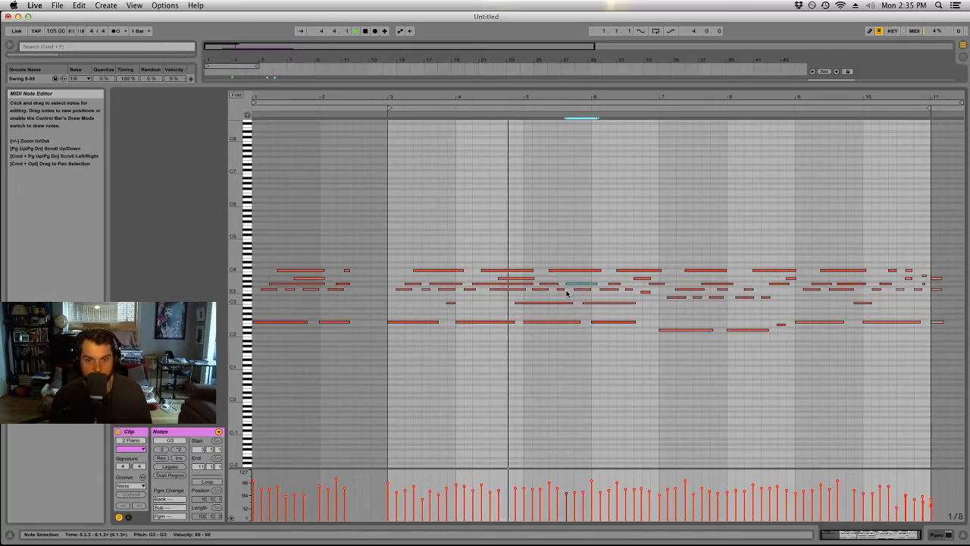
left_click(555, 285)
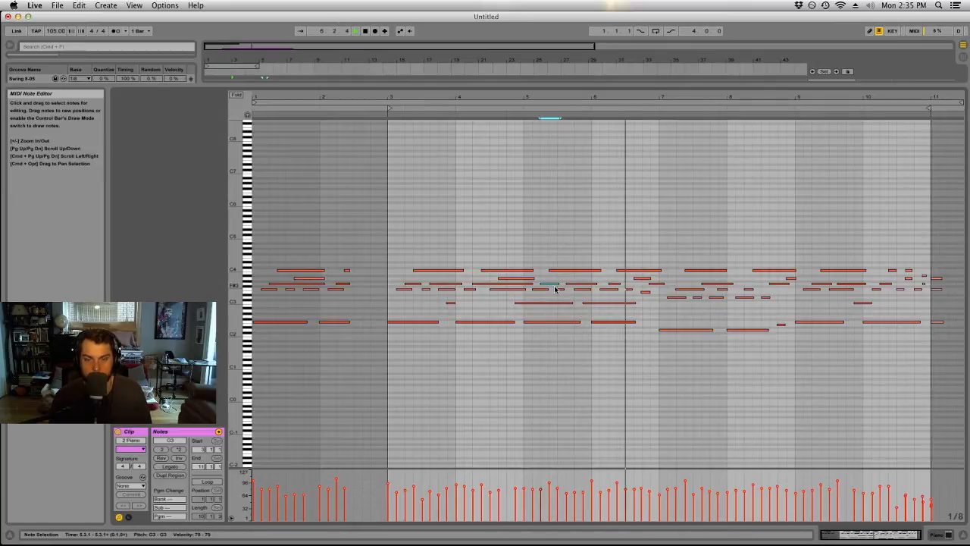
Nudge the G3 note at the end of bar 6, check the short E3 before it, and play from bar 6.
left_click(656, 285)
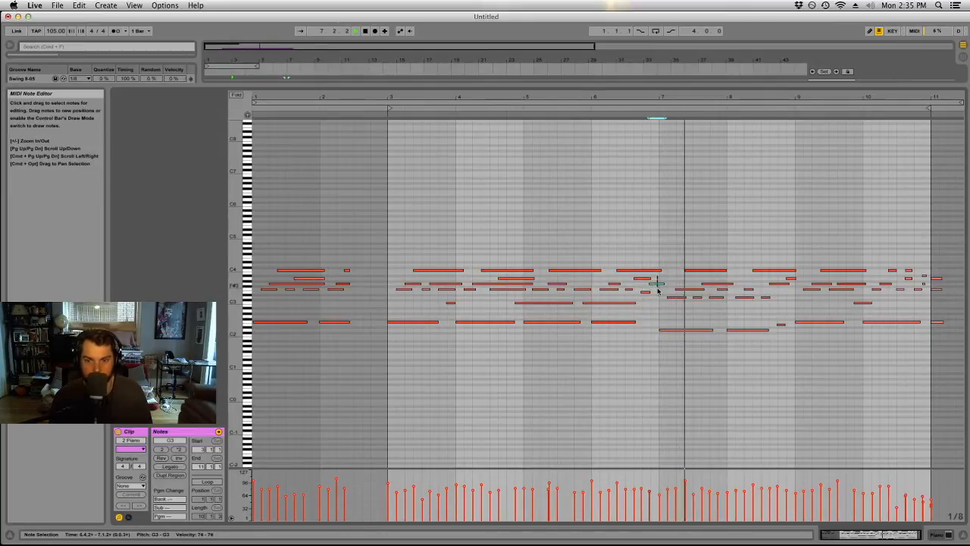
left_click(646, 293)
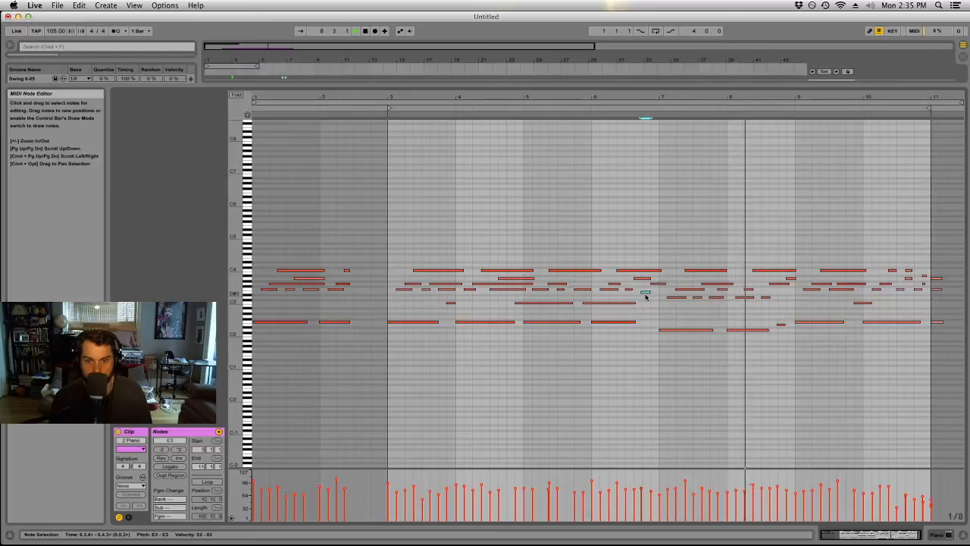
left_click(591, 110)
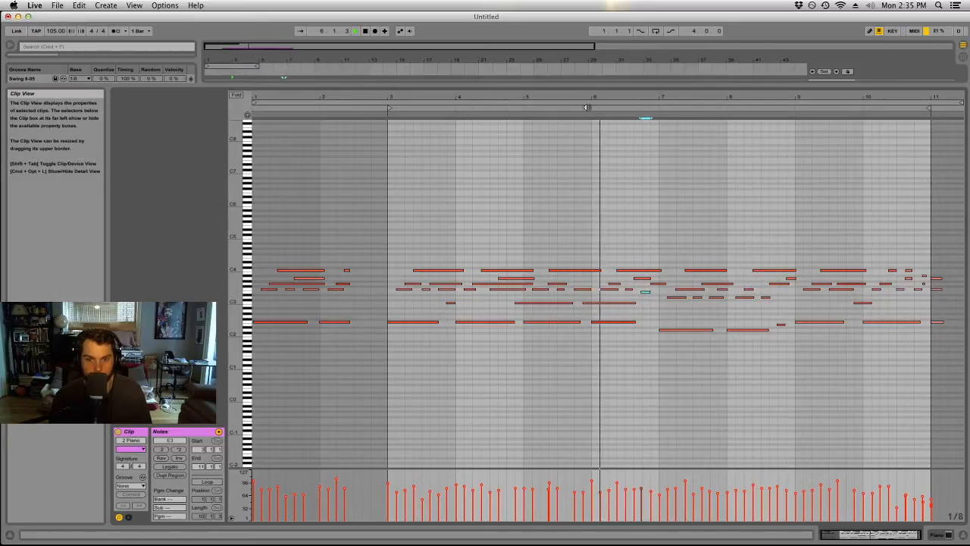
Lower the velocity of the F2 note at bar 6, move the short E3 to 6.4.1, and replay from bar 6.
left_click(593, 482)
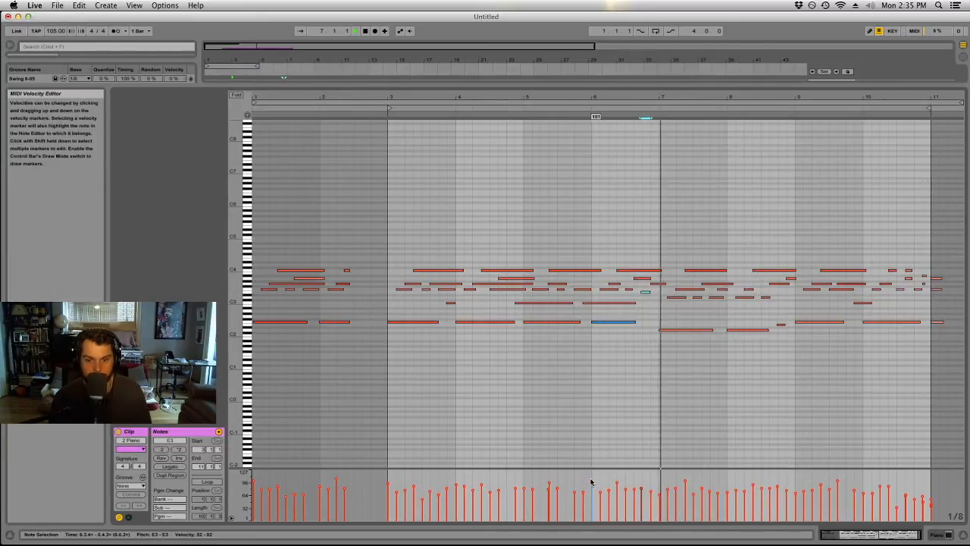
left_click(645, 292)
left_click(583, 114)
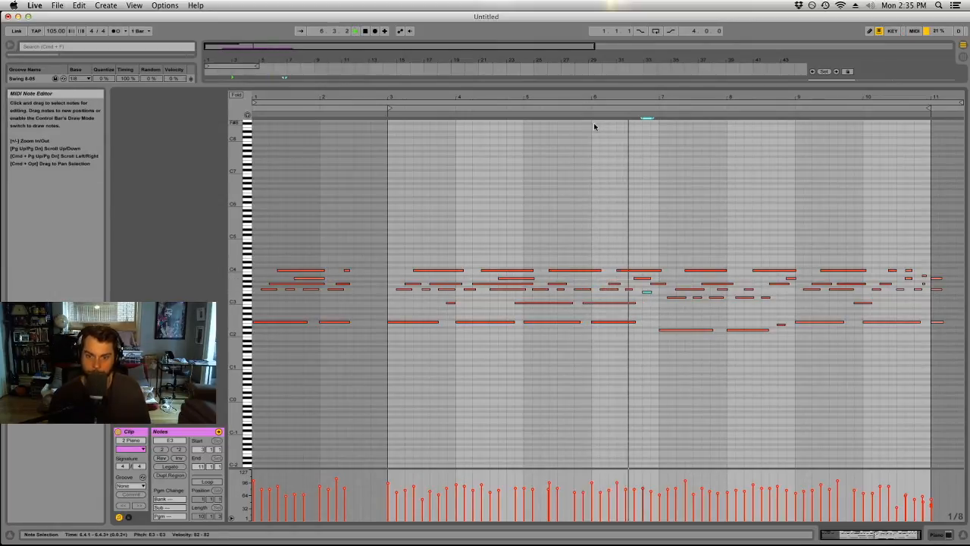
Lengthen the F2 bass note in bar 6, the D2 note in bar 7 and the F2 note in bar 9.
left_click(627, 322)
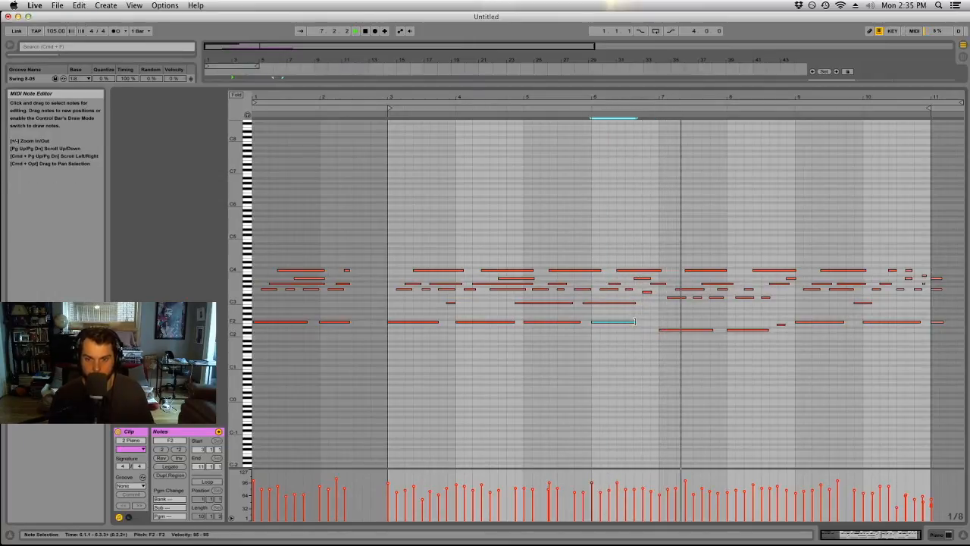
left_click_drag(640, 331, 656, 331)
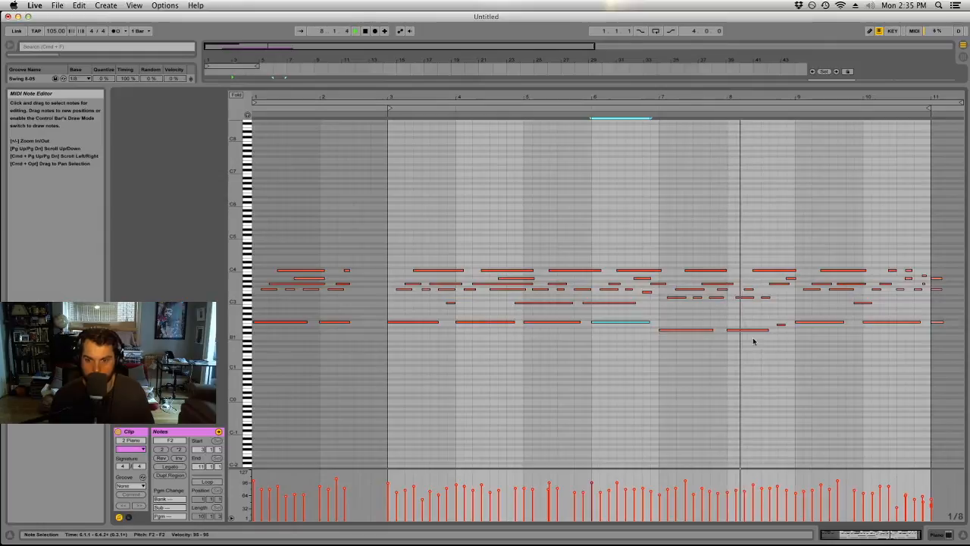
left_click(715, 331)
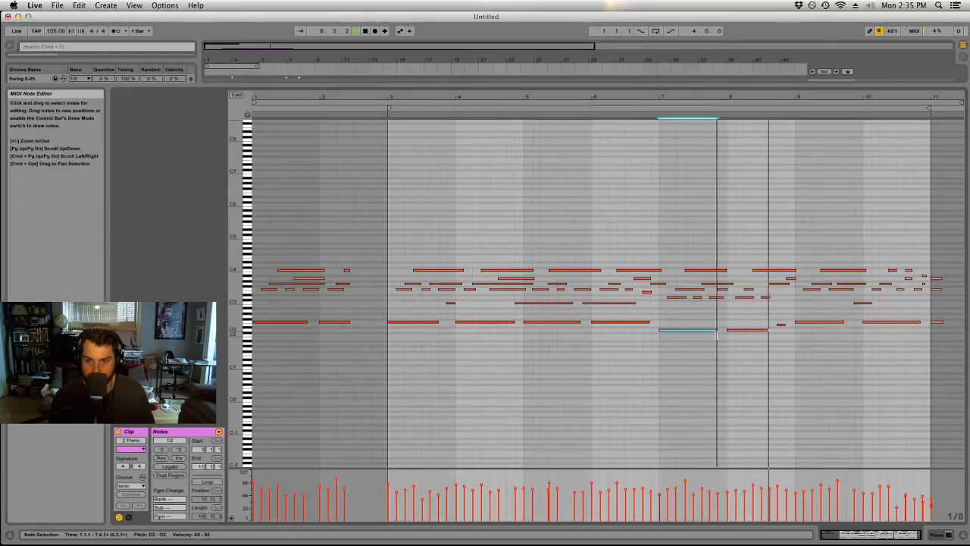
left_click(841, 322)
left_click_drag(844, 322, 854, 322)
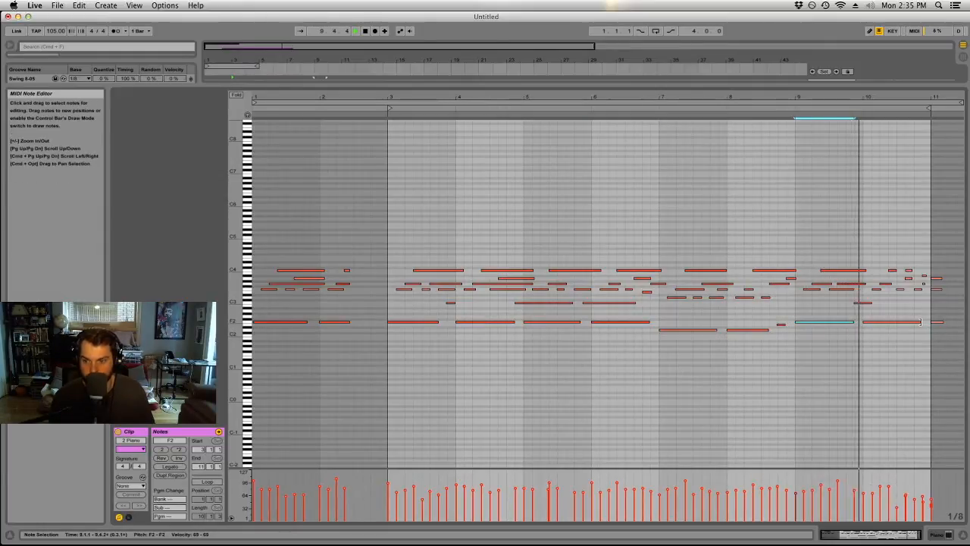
Try copying the closing chord from bar 11 to the start of bar 3 without its low note, matching the original pitches.
left_click_drag(938, 267, 943, 343)
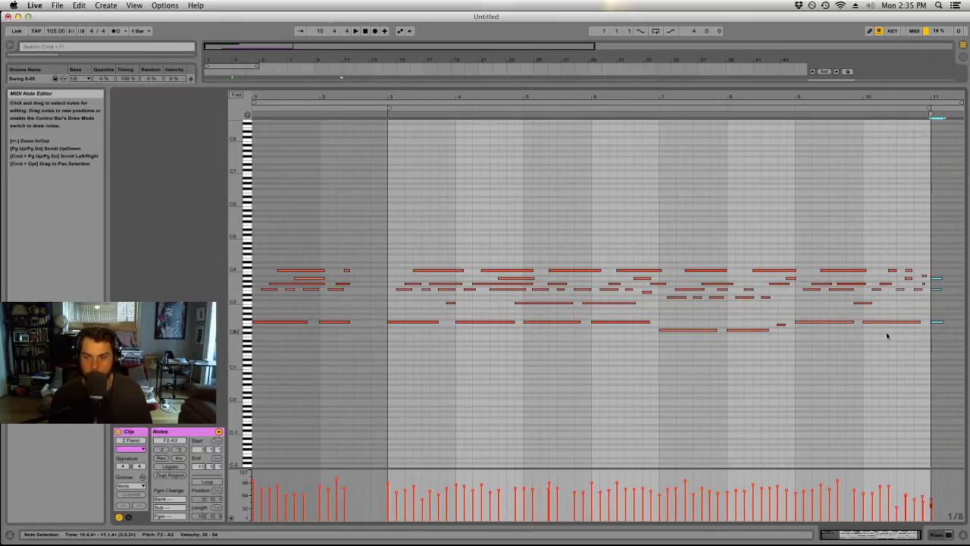
left_click_drag(936, 324, 398, 327)
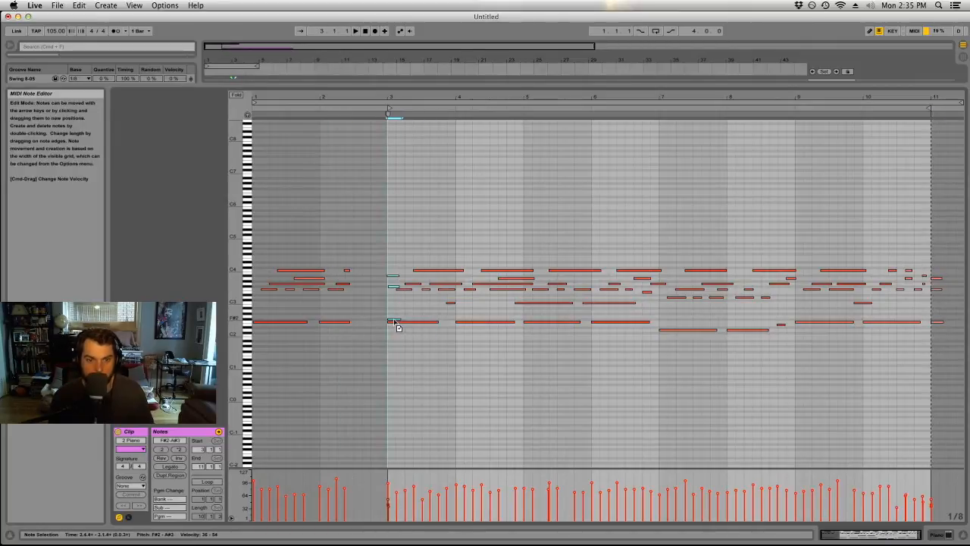
left_click(403, 317)
left_click(397, 319)
key("Delete")
left_click_drag(393, 272, 392, 294)
key("Down")
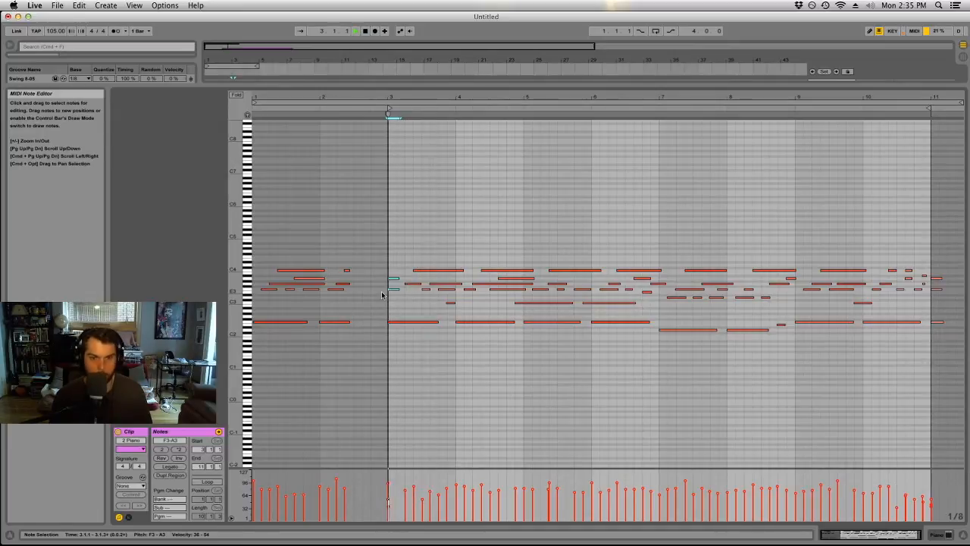
Undo the chord copy at bar 3, including its deleted low note and pitch changes.
key("super+z")
key("super+z")
key("super+z")
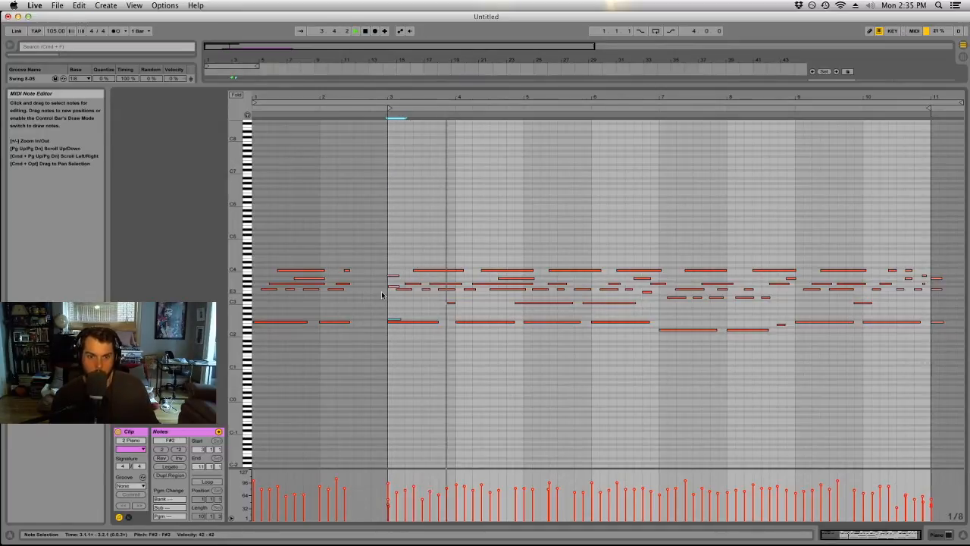
key("super+z")
Stop playback, shrink the note editor to reveal the arrangement, and move the piano clip to start at bar 1.
key("space")
left_click_drag(713, 212, 618, 175)
left_click_drag(670, 89, 669, 421)
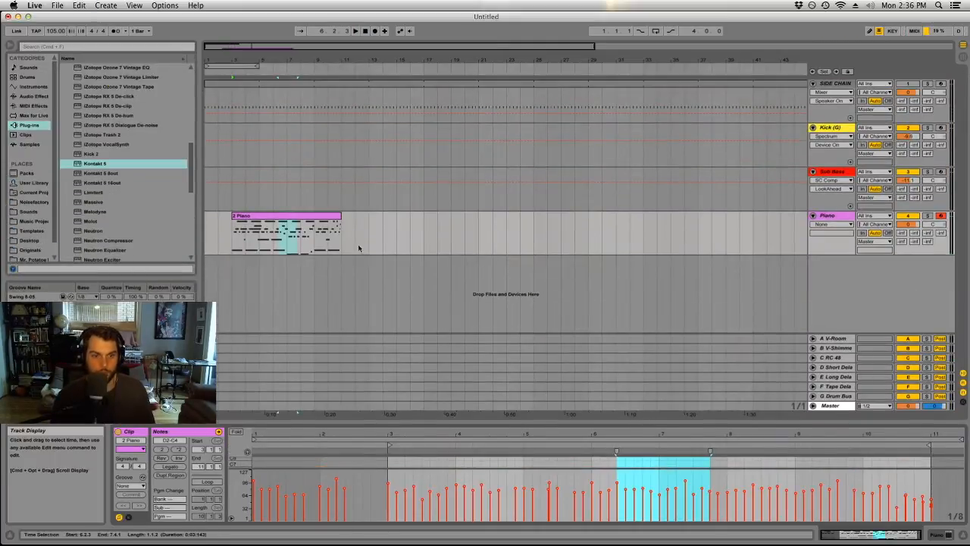
left_click_drag(267, 215, 239, 219)
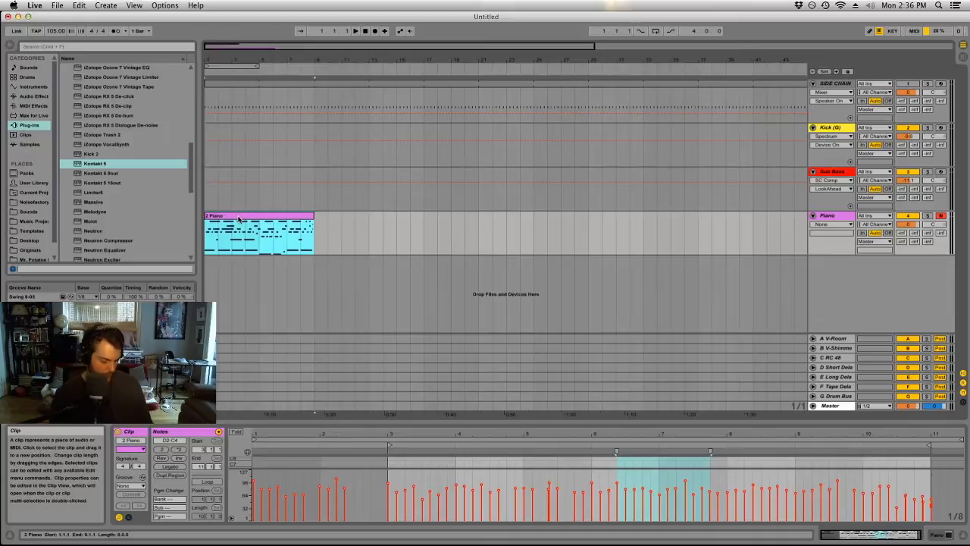
Duplicate the piano clip three times and consolidate all four copies into one clip.
key("super+d")
key("super+d")
key("super+d")
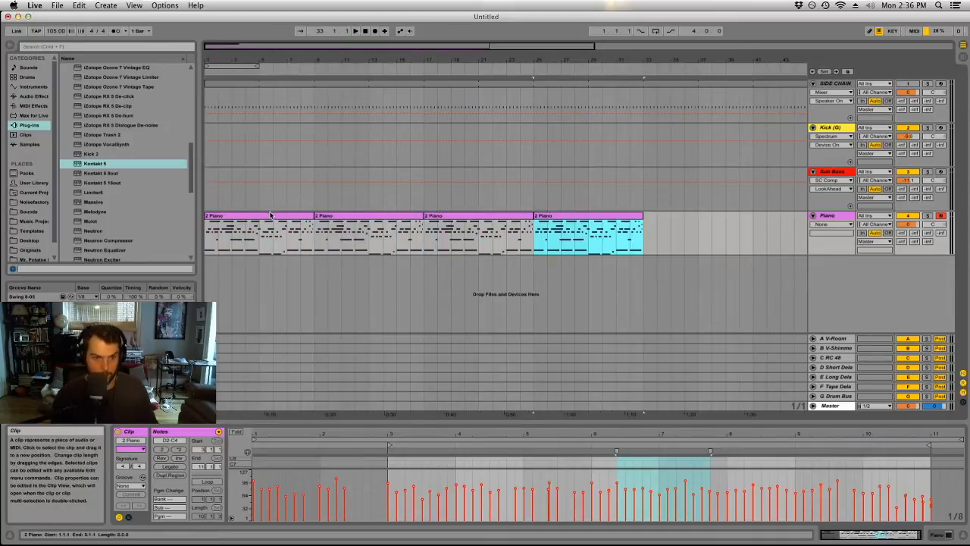
left_click(270, 215, "shift")
key("super+j")
Arm the Sub Bass track for recording and play the arrangement from the start.
left_click(281, 200)
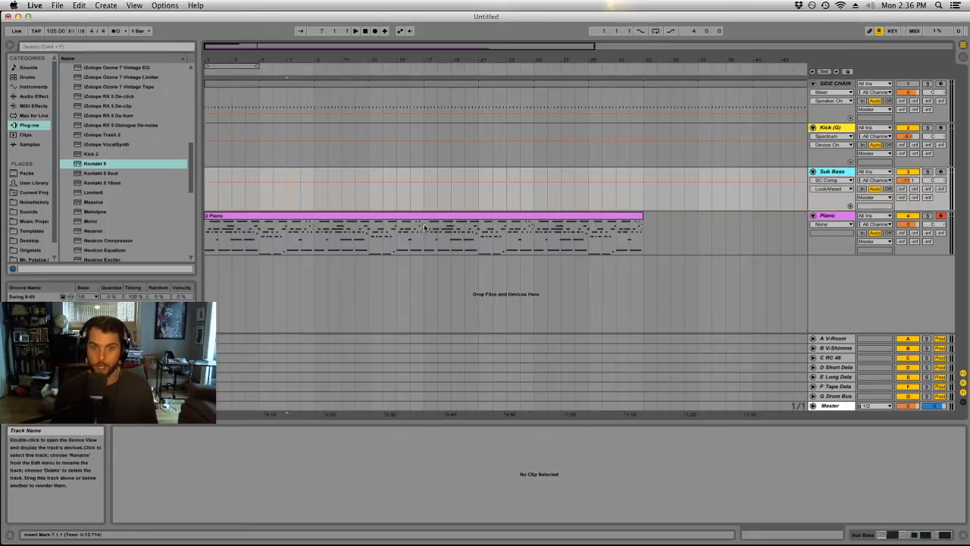
left_click(940, 172)
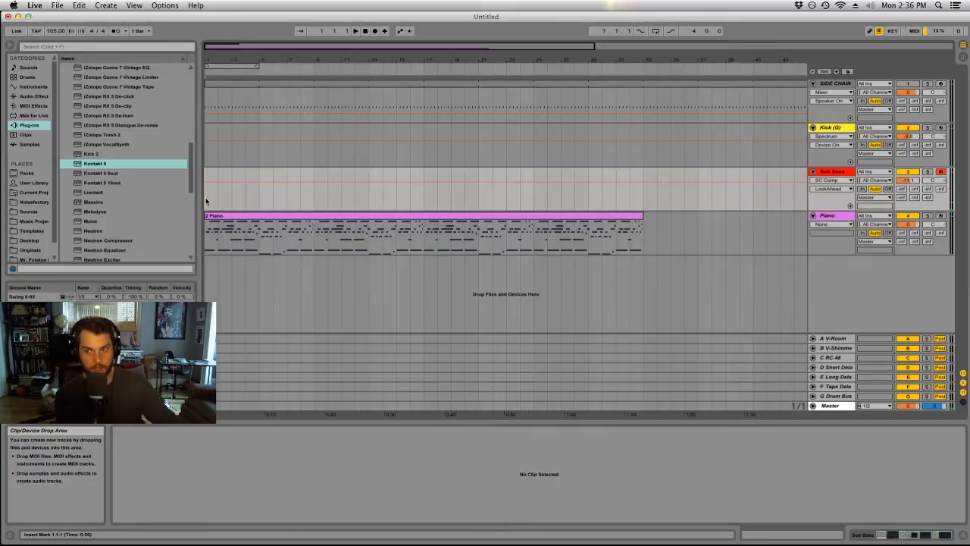
key("space")
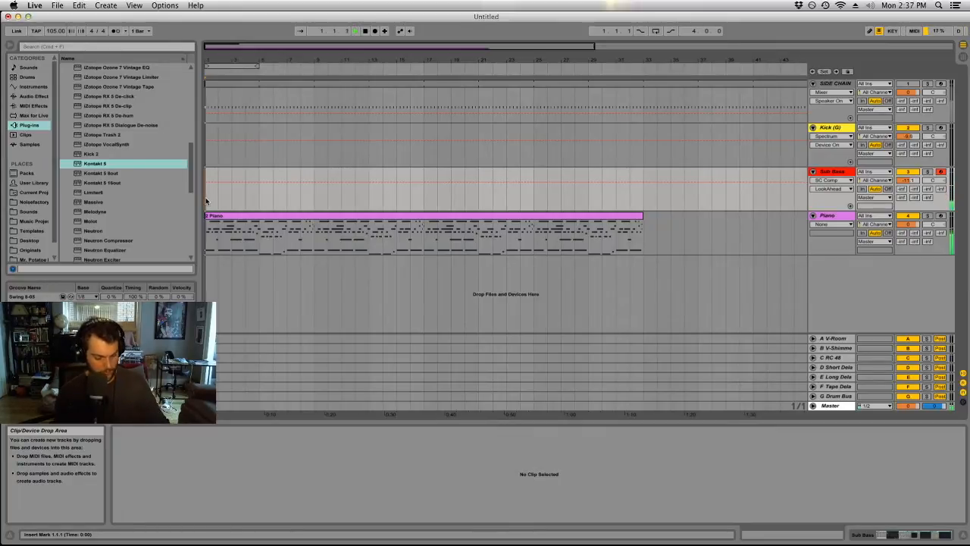
Show the Sub Bass track's devices and switch off its SC Comp compressor.
double_click(835, 173)
left_click(604, 431)
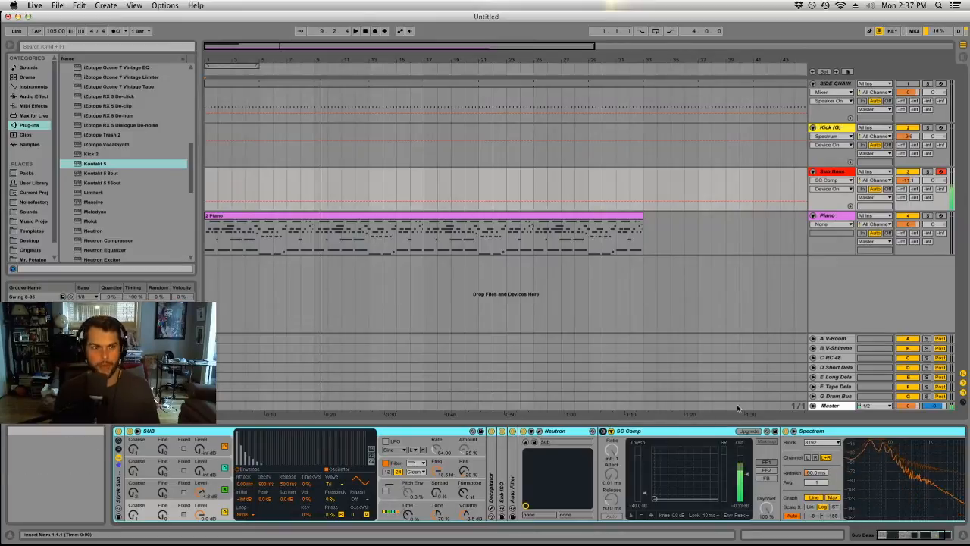
Insert a new MIDI track below the Piano track.
left_click(837, 218)
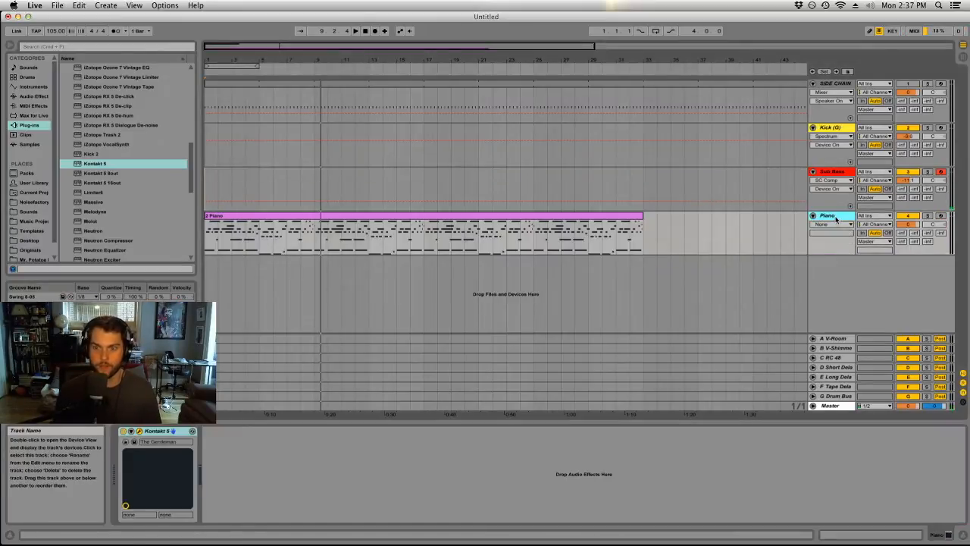
left_click(107, 6)
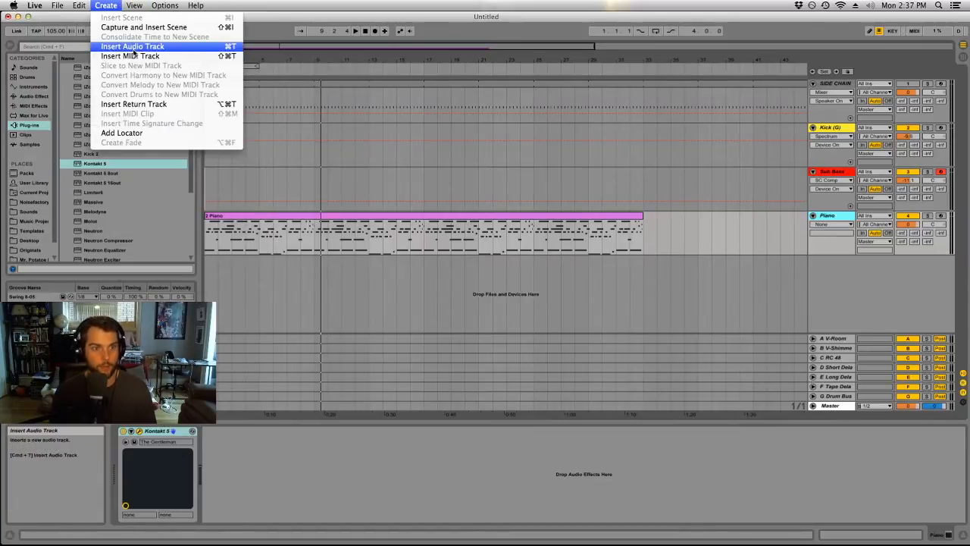
left_click(133, 56)
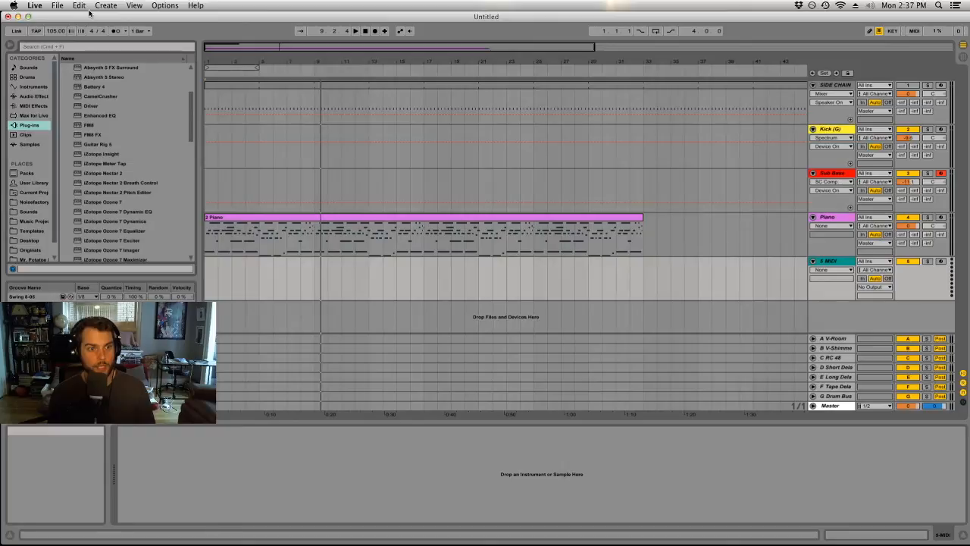
Save the Live Set to the Desktop as "Music for Stretching/Meditating".
left_click(57, 5)
left_click(91, 102)
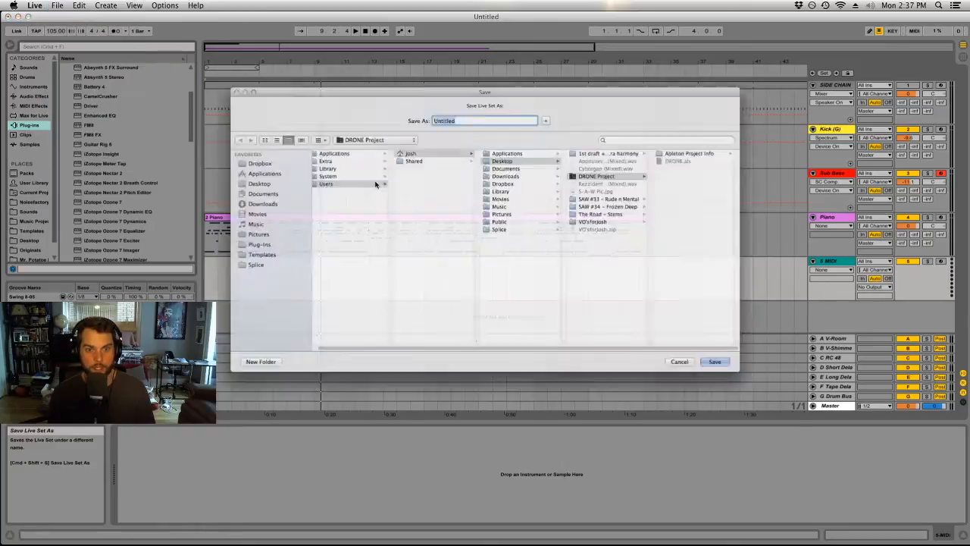
left_click(451, 100)
double_click(451, 99)
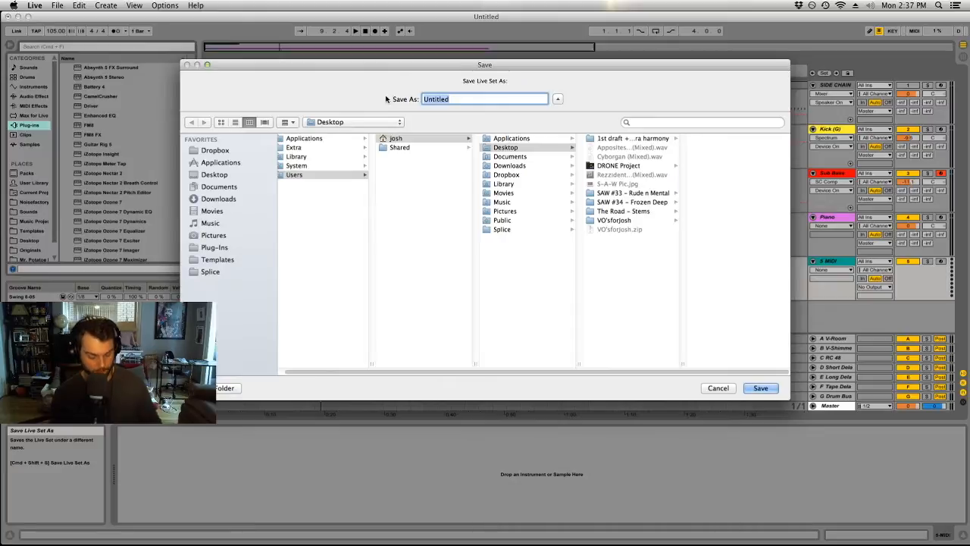
type("Music for Stretching/Meditating")
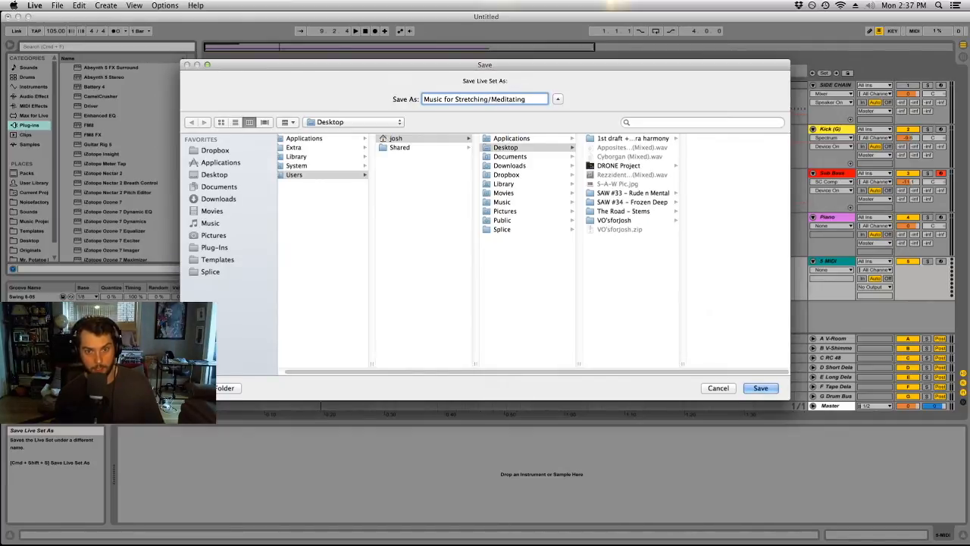
key("Return")
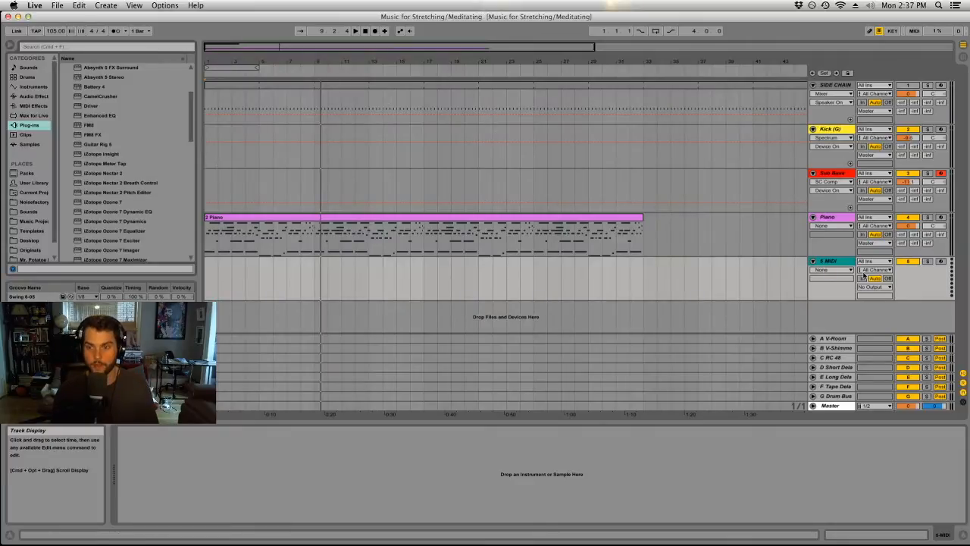
Load the Absynth 5 instrument onto the new MIDI track below Piano.
scroll(166, 177, "up", 3)
scroll(166, 177, "up", 2)
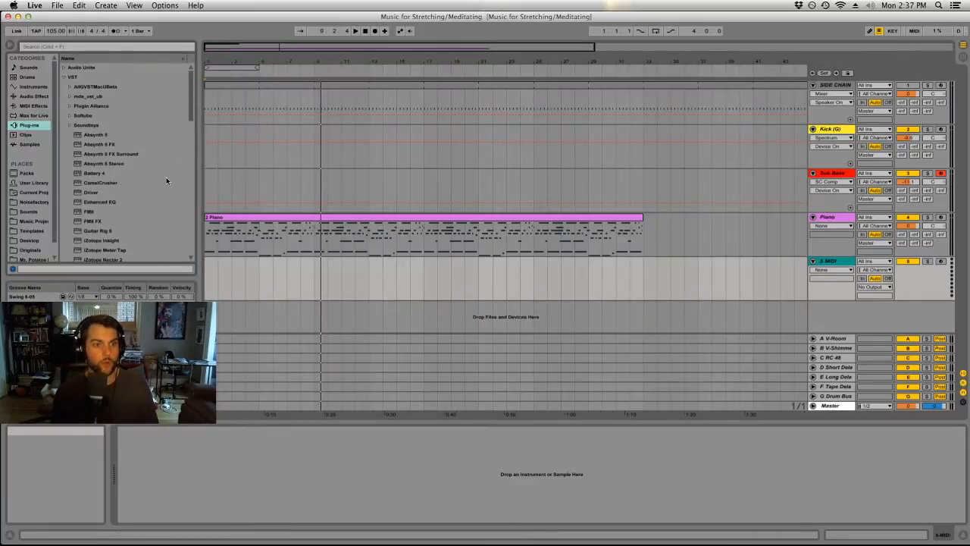
left_click(106, 135)
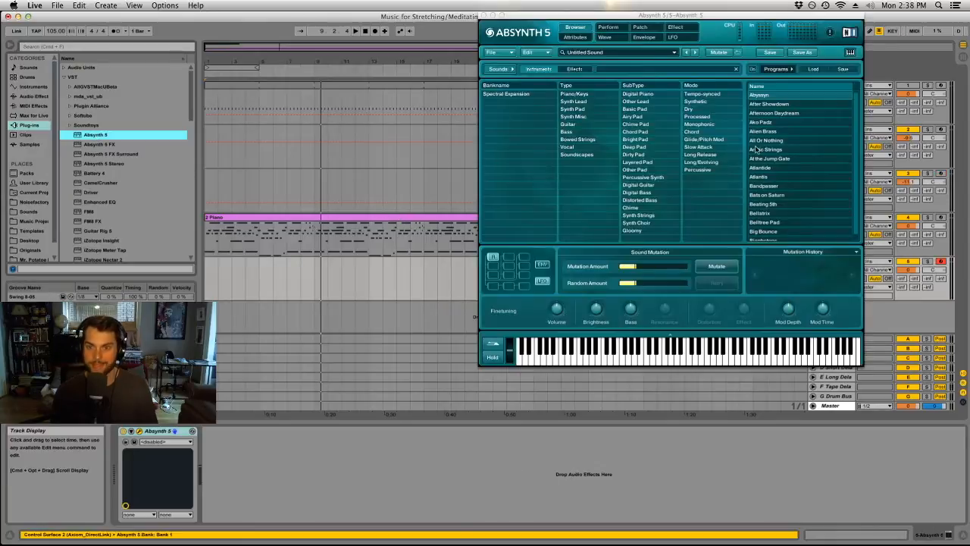
Audition Absynth presets including At the Jump Gate, Alien Brass, Atlantis, Bats on Saturn, Bellatrix and Biophotons.
double_click(766, 159)
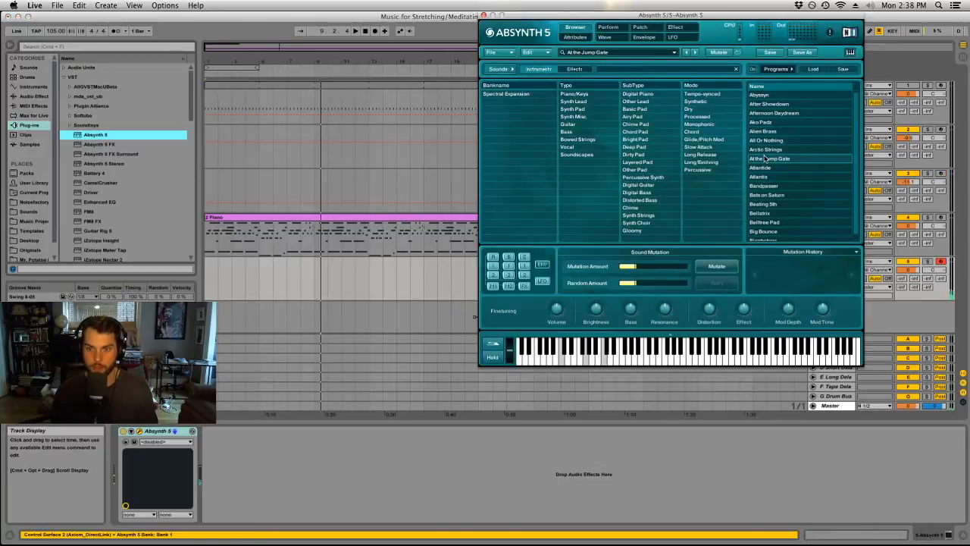
left_click(771, 131)
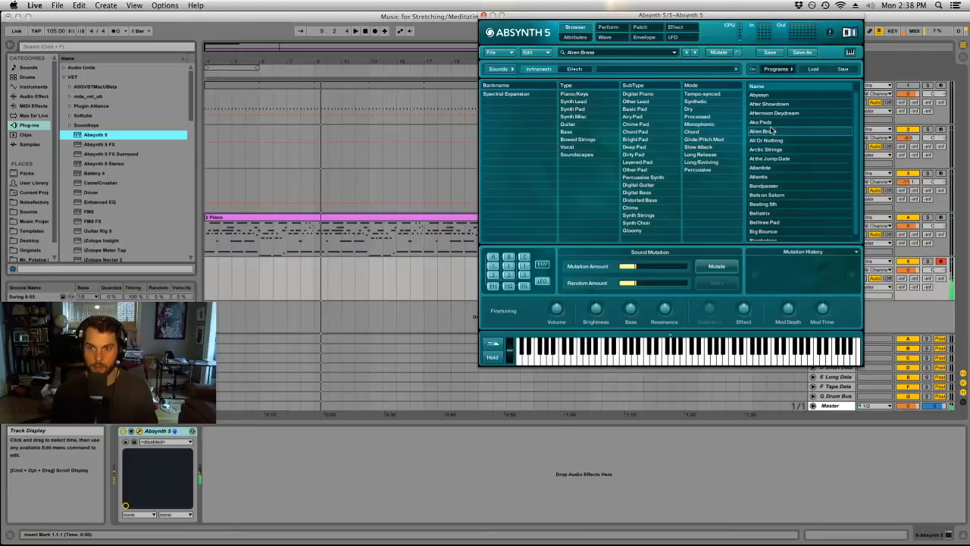
scroll(784, 176, "down", 1)
left_click(785, 175)
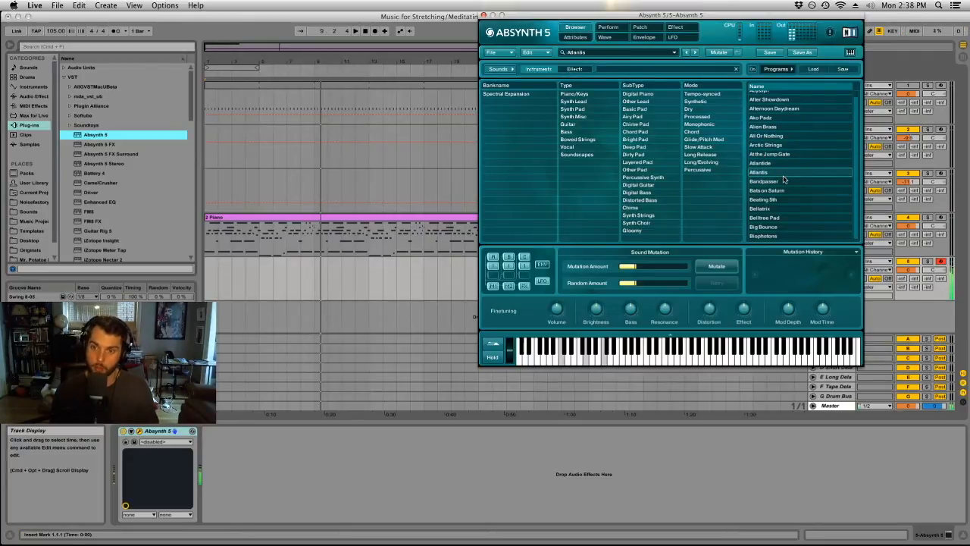
left_click(782, 191)
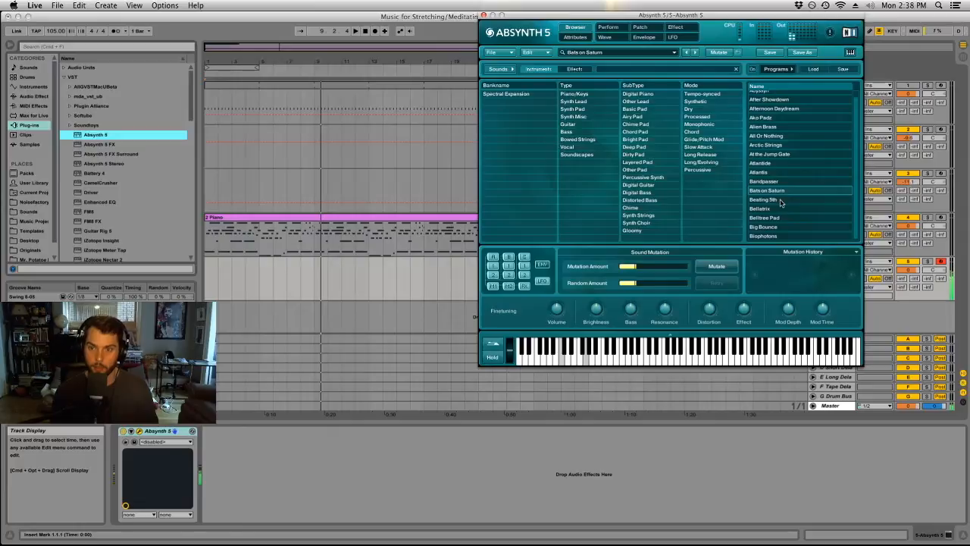
left_click(775, 207)
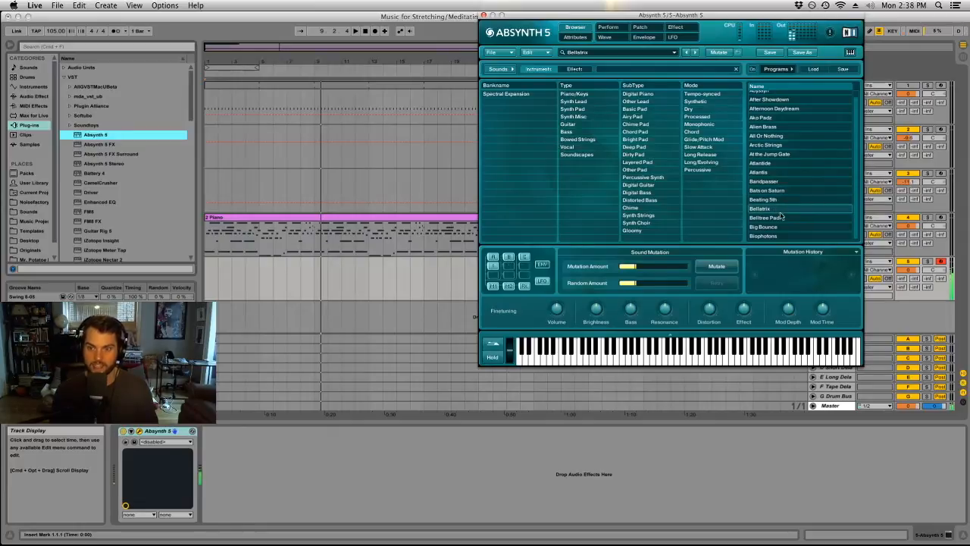
left_click(778, 229)
left_click(774, 237)
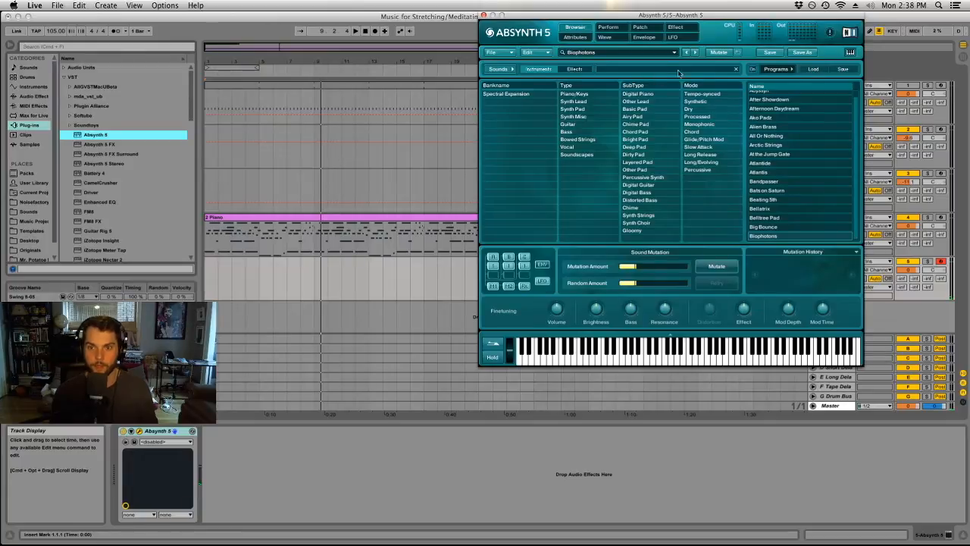
left_click(621, 53)
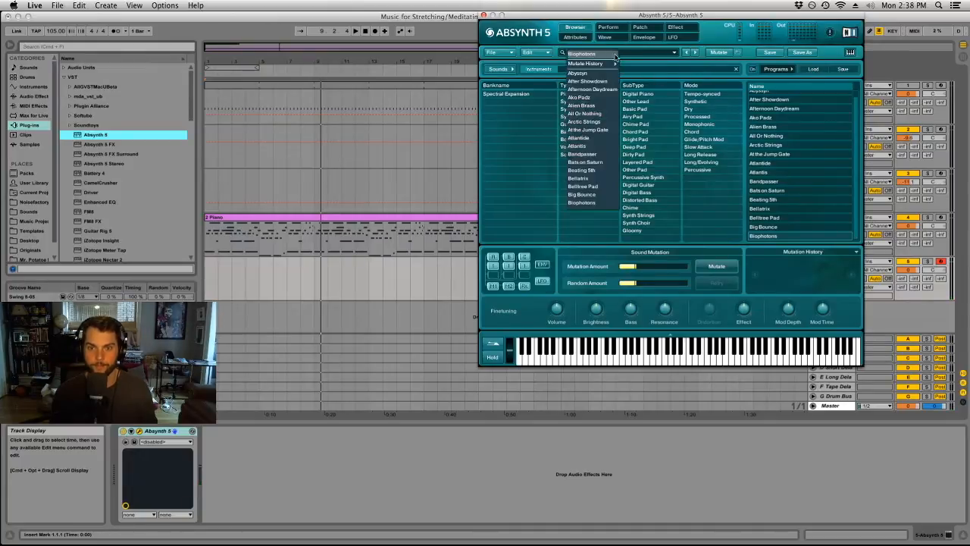
mouse_move(609, 62)
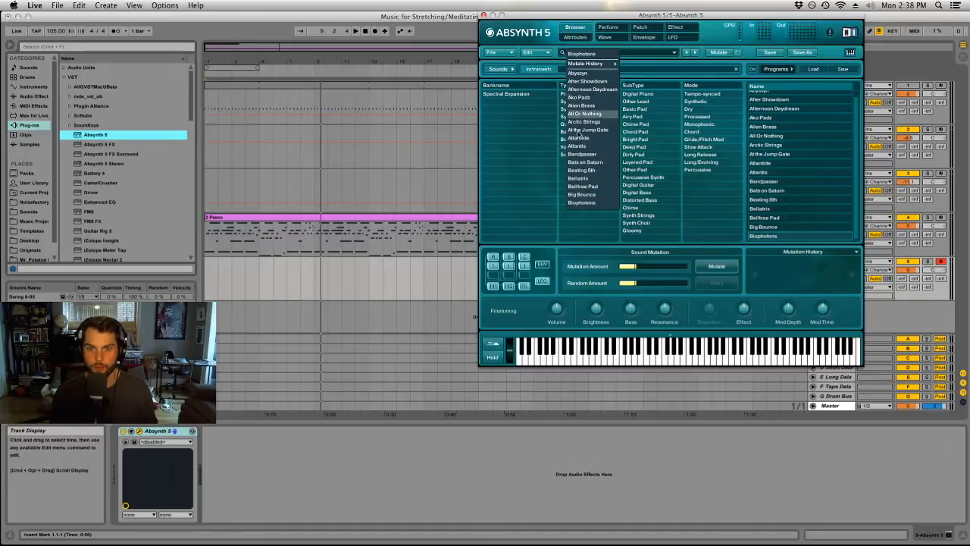
left_click(765, 236)
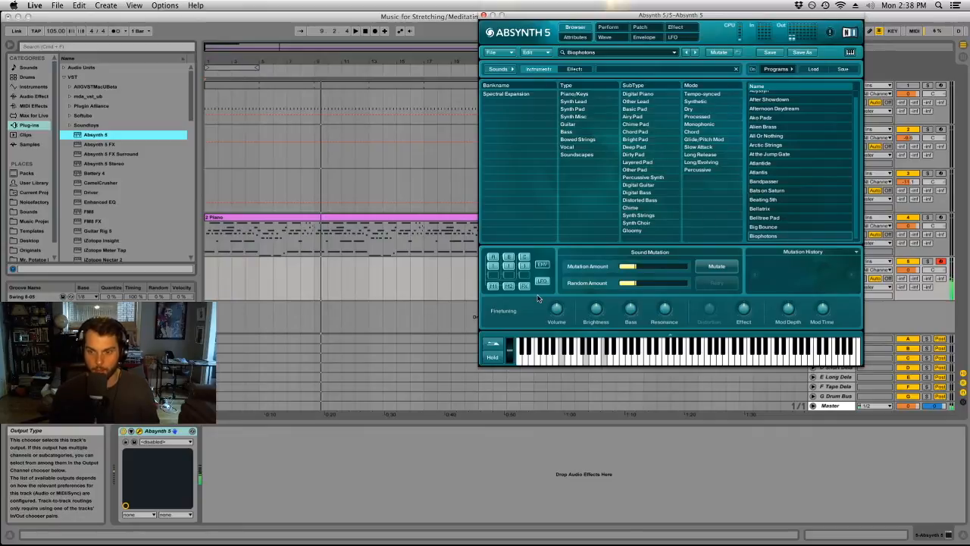
Filter the Absynth presets to the Synth Choir subtype and load Atlantide.
left_click(635, 224)
left_click(760, 96)
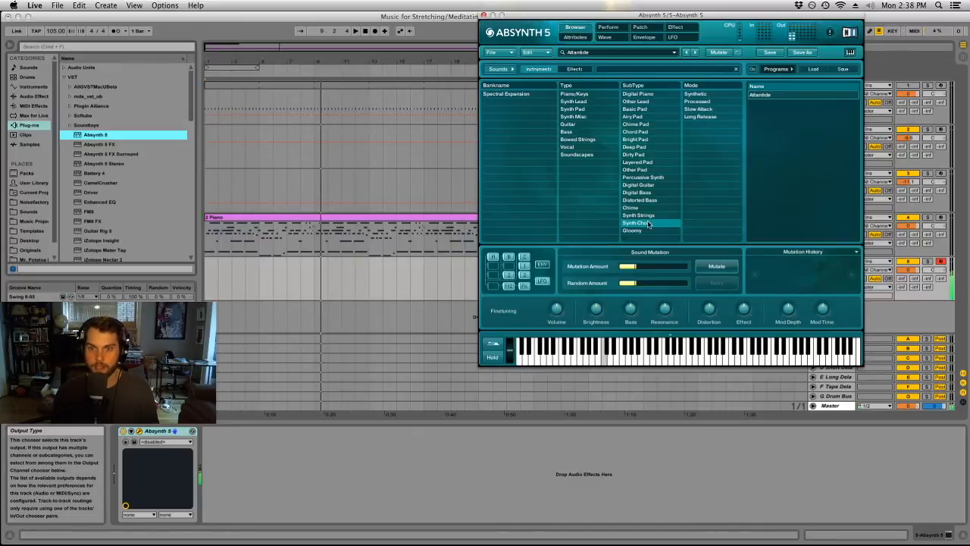
In the Atlantide patch, set channel A to about -7.3 dB and B to about -3.4 dB, silence channel C, and close the plug-in window.
left_click(606, 37)
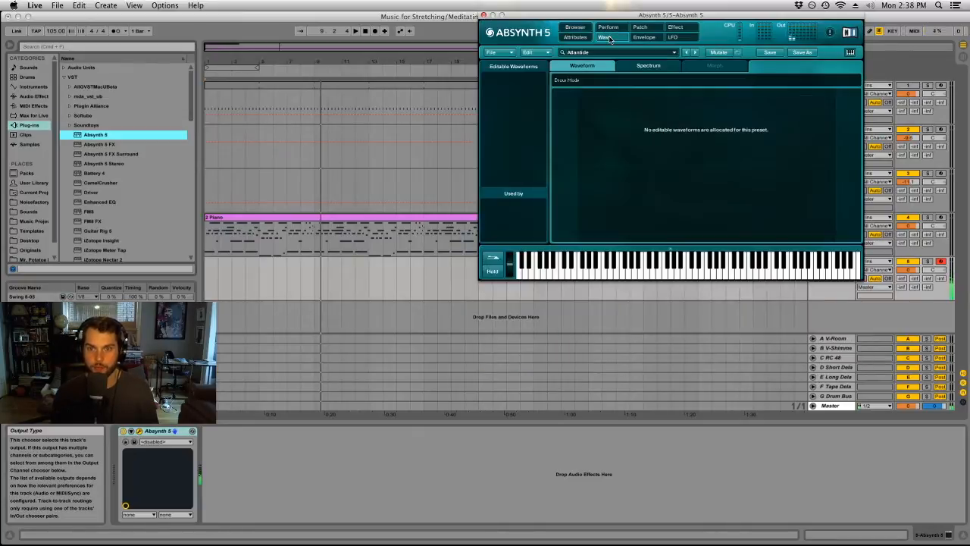
left_click(641, 28)
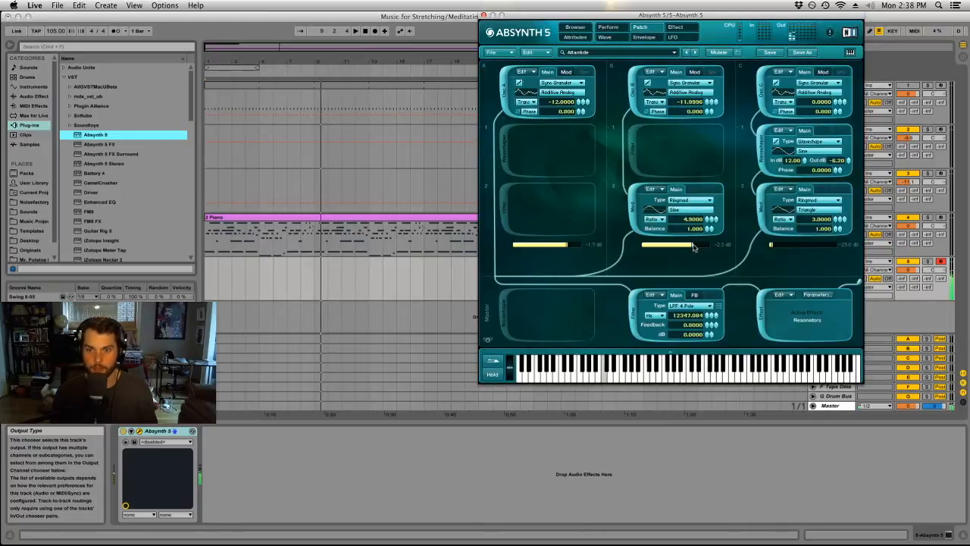
mouse_move(693, 245)
left_mouse_down()
mouse_move(615, 248)
mouse_move(694, 250)
left_mouse_up()
left_click_drag(569, 247, 464, 246)
left_click_drag(668, 242, 550, 248)
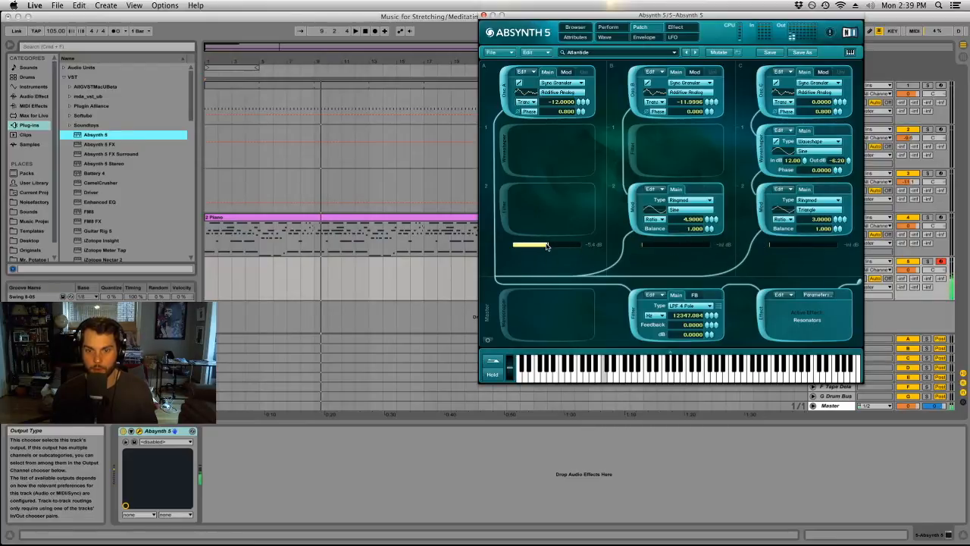
left_click_drag(562, 247, 506, 250)
left_click_drag(687, 248, 742, 250)
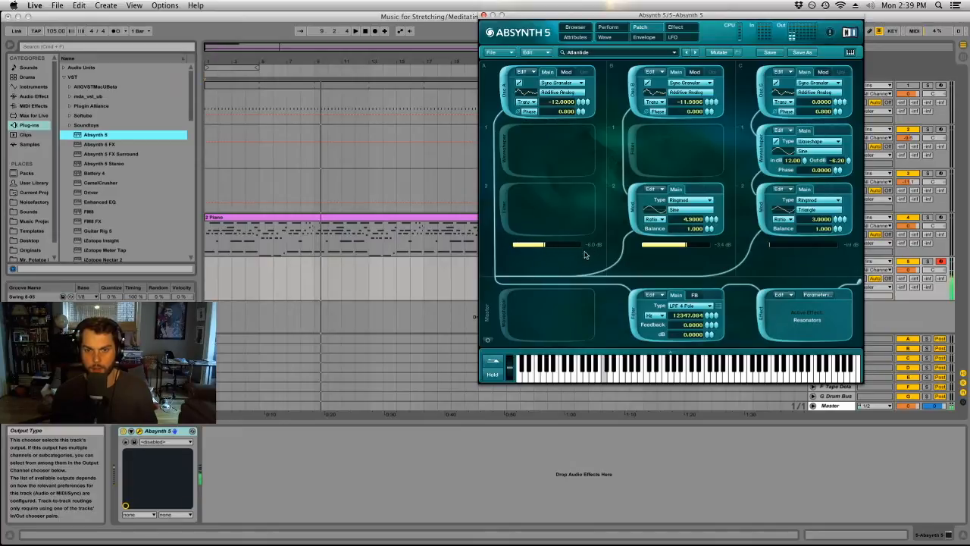
left_click(483, 14)
Record a first Absynth take over the piano from the start of the arrangement.
left_click(363, 32)
left_click(374, 32)
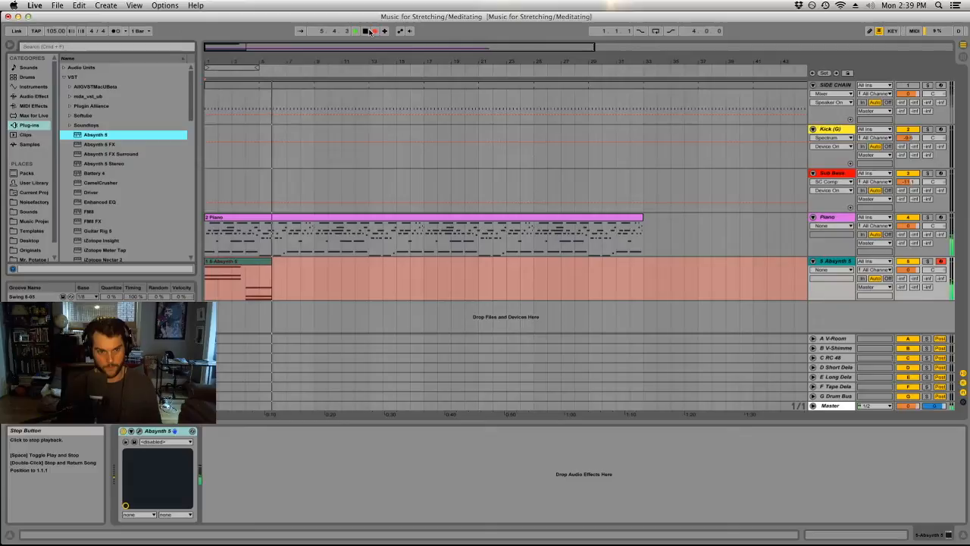
left_click(366, 31)
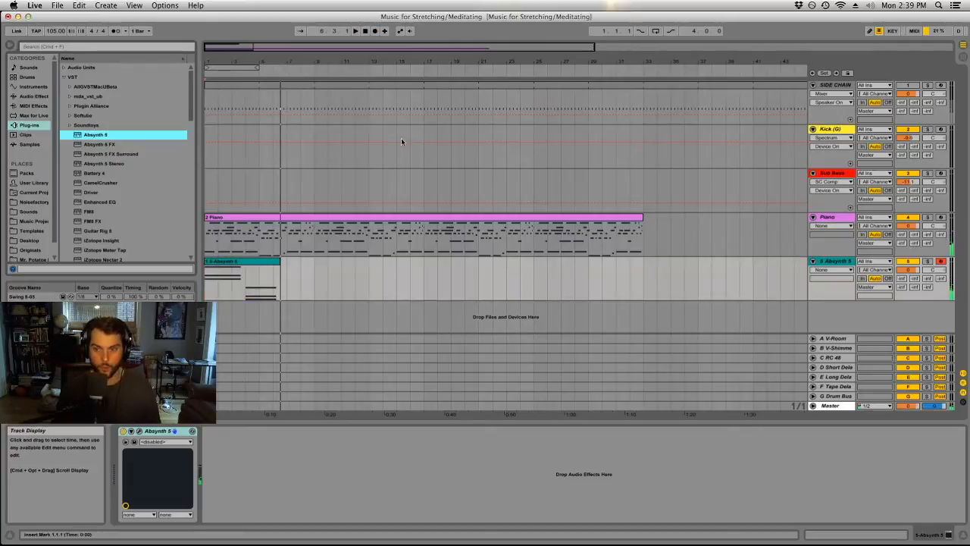
Delete the first Absynth take, return to the song start and lower the Absynth track's volume to about -10.4 dB.
left_click(909, 269)
left_click_drag(906, 271, 906, 273)
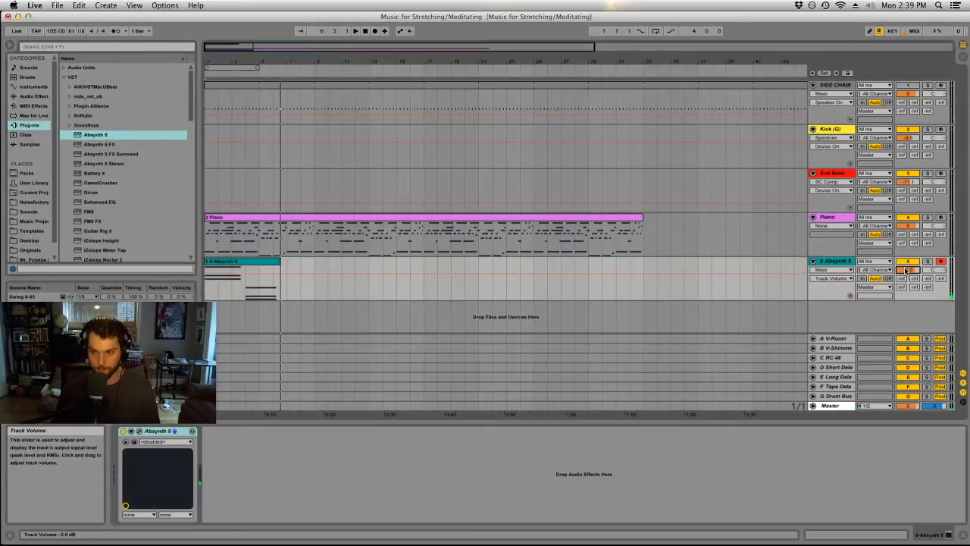
left_click(268, 261)
key("Delete")
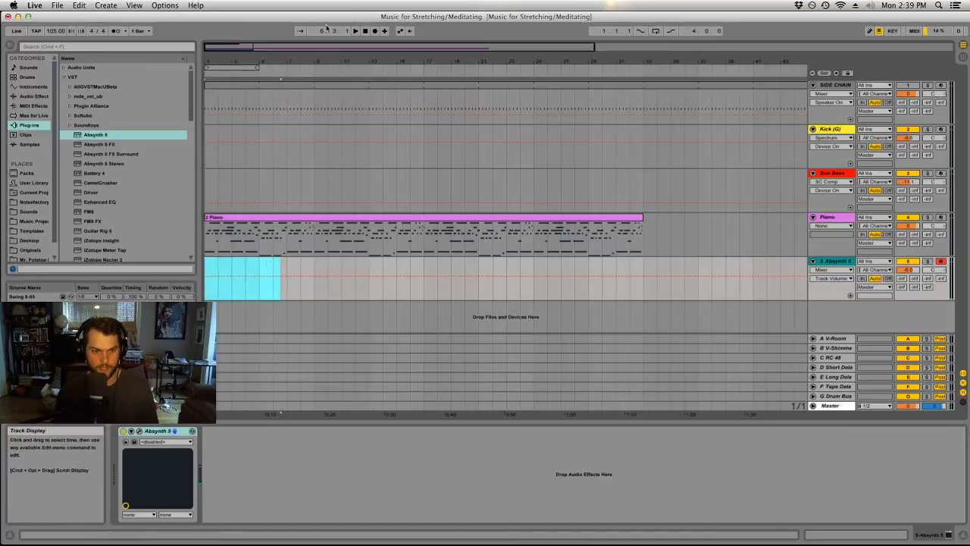
left_click(365, 31)
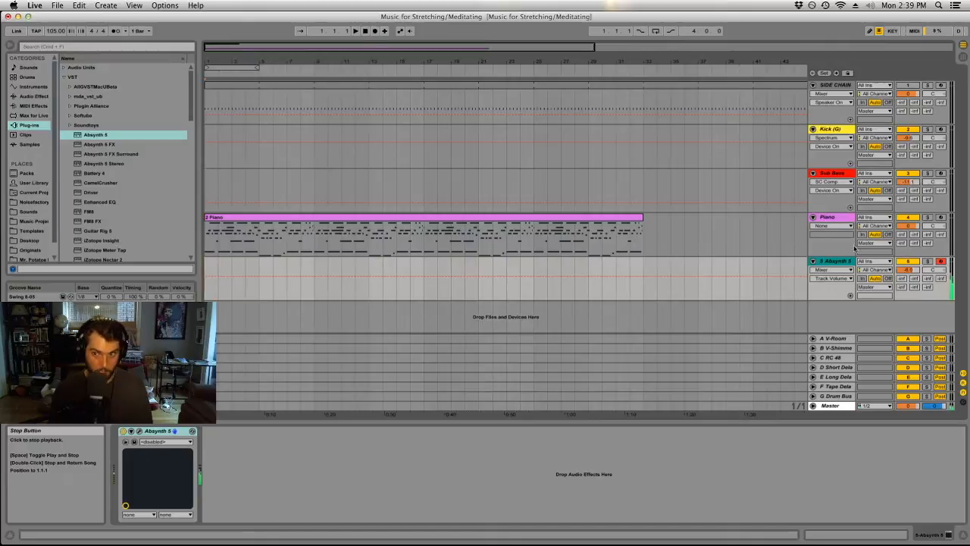
left_click_drag(914, 271, 914, 304)
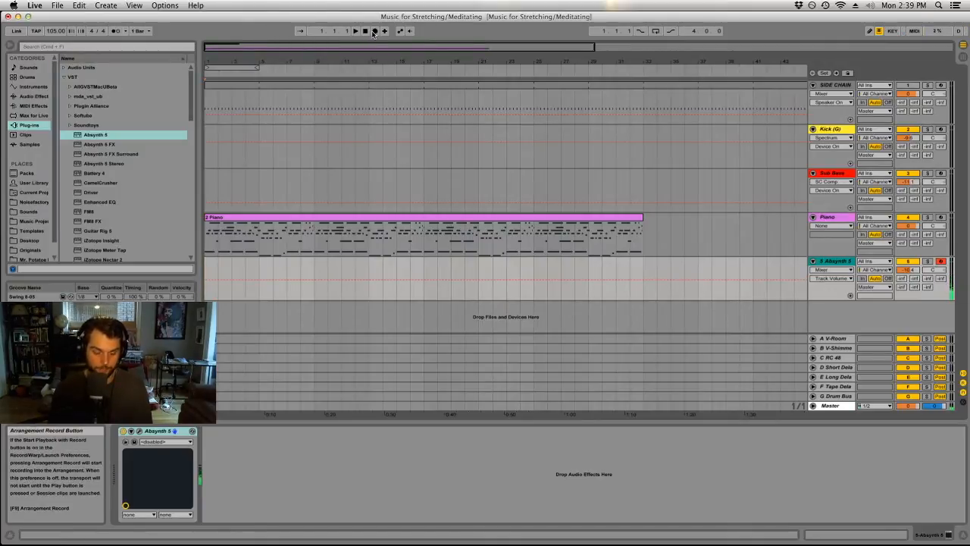
Record a new Absynth part from the start of the arrangement and trim the clip to end at bar 9.
left_click(373, 31)
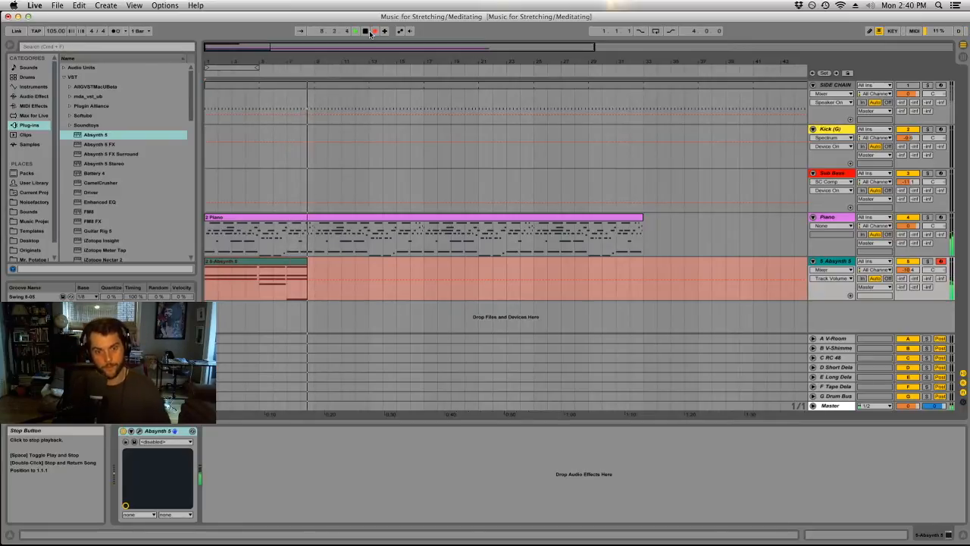
left_click(369, 31)
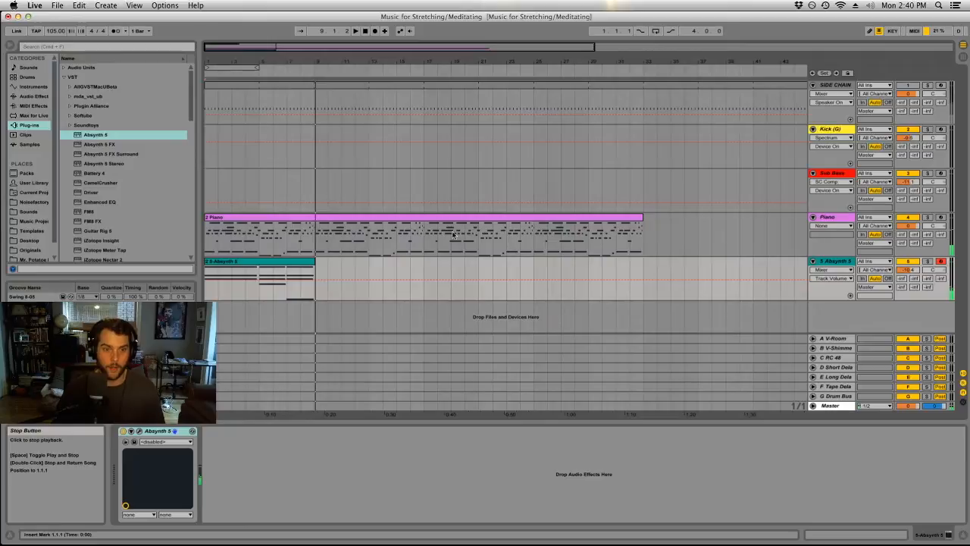
double_click(311, 262)
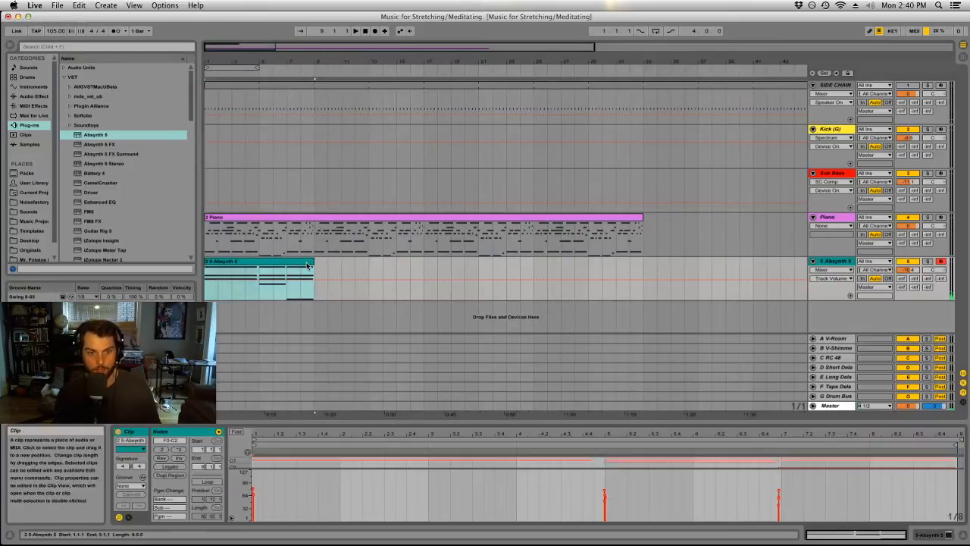
Duplicate the eight-bar Absynth clip three times so the copies run to the end of the piano clip.
left_click(301, 262)
key("super+d")
key("super+d")
key("super+d")
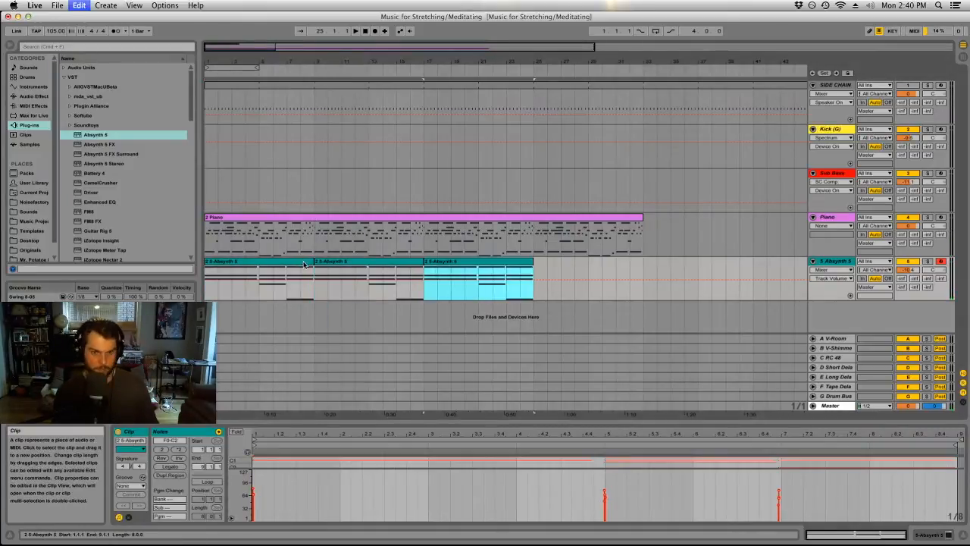
Delete the first two Absynth clips and play the arrangement from the remaining clip at bar 17.
left_click(344, 262)
left_click(297, 262, "shift")
key("Delete")
left_click(472, 264)
key("space")
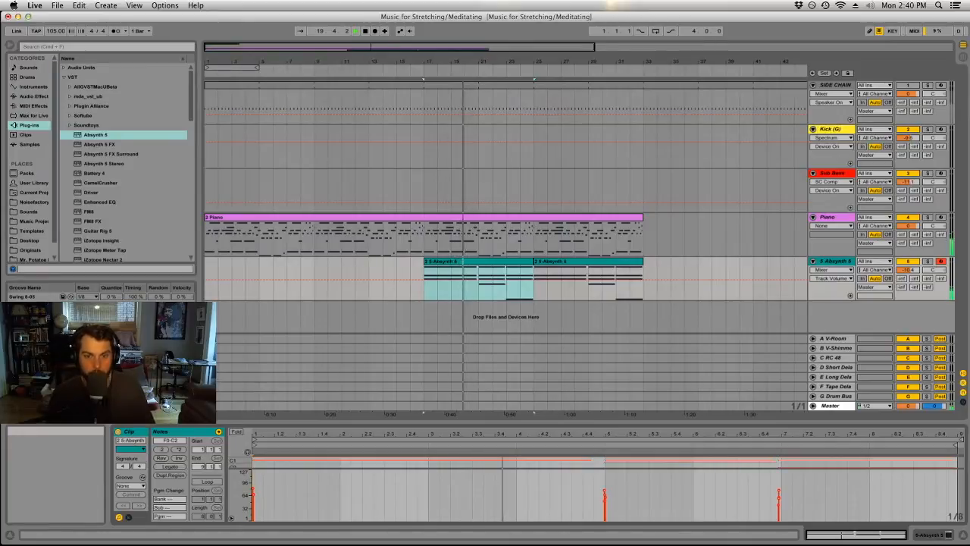
Examine the Piano track's Kontakt instrument with The Gentleman loaded and close its window.
left_click(825, 219)
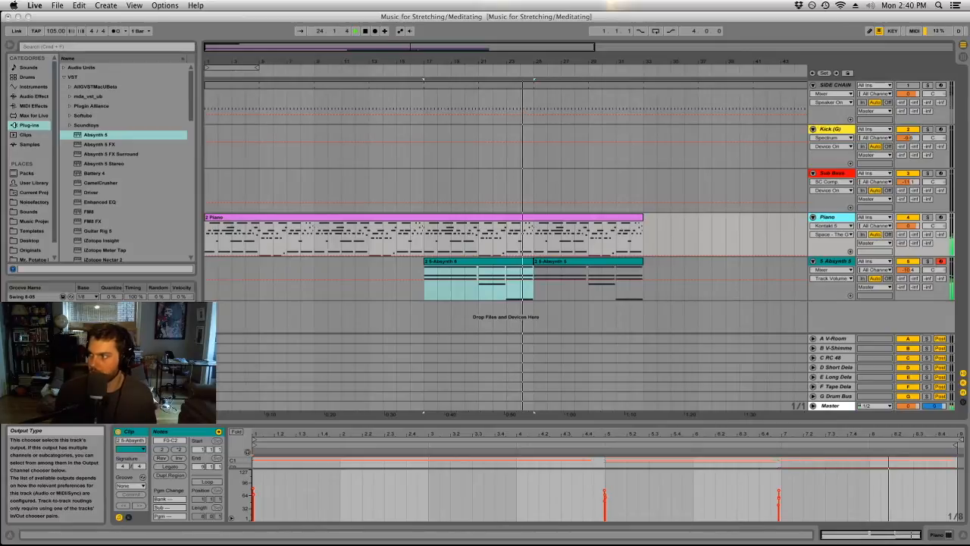
key("alt+super+p")
left_click_drag(870, 32, 728, 27)
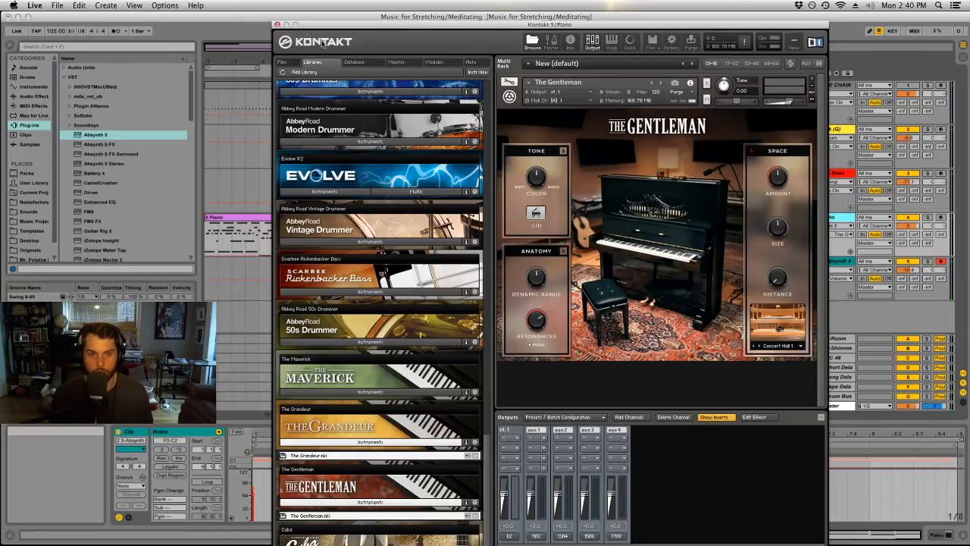
left_click(277, 24)
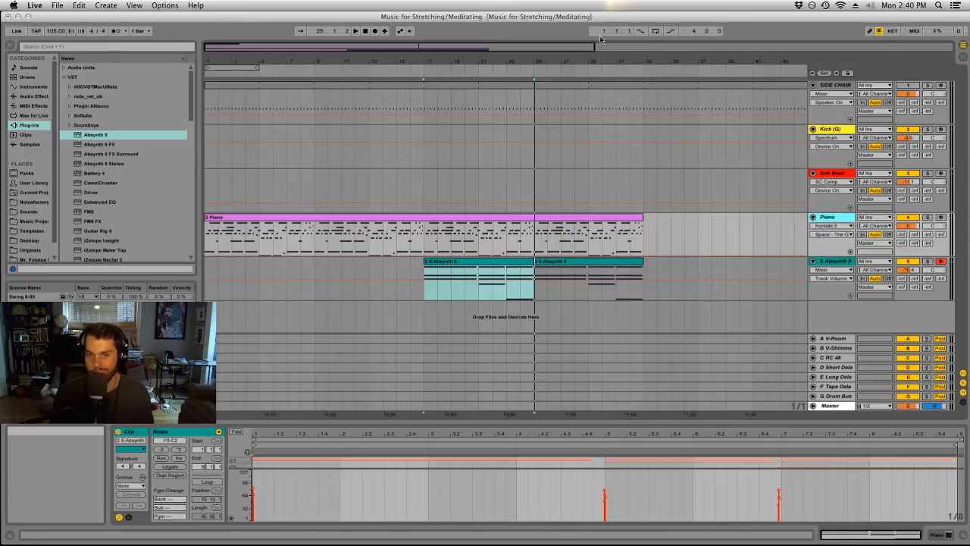
Save the Live Set.
left_click(261, 19)
key("super+s")
Show the Absynth track's devices and add an EQ Eight after Absynth 5.
left_click(821, 289)
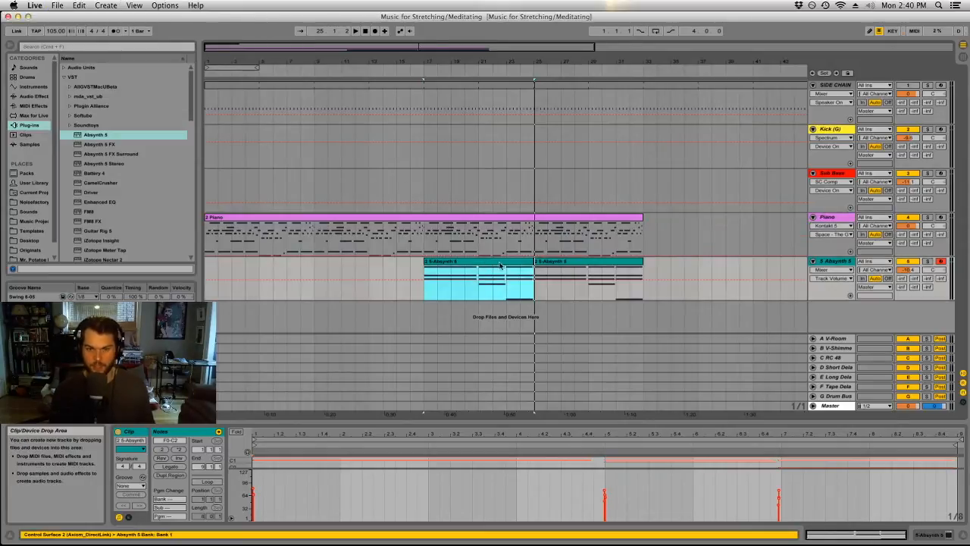
left_click(821, 290)
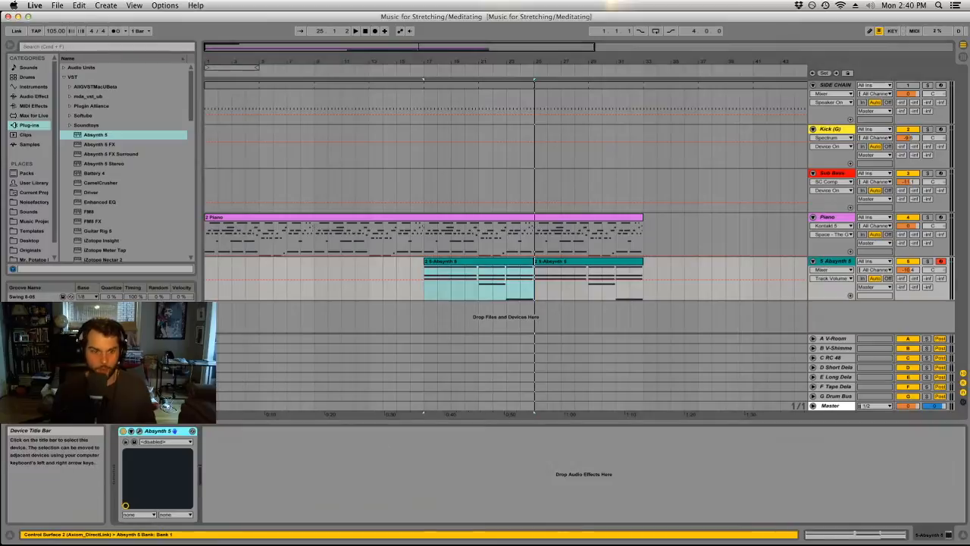
left_click(33, 97)
left_click(88, 164)
left_click_drag(88, 163, 214, 427)
Show the Session View and shape the Absynth track's EQ Eight with a low cut and a dip of about 3.9 dB around 3 kHz.
key("Tab")
left_click_drag(311, 469, 357, 474)
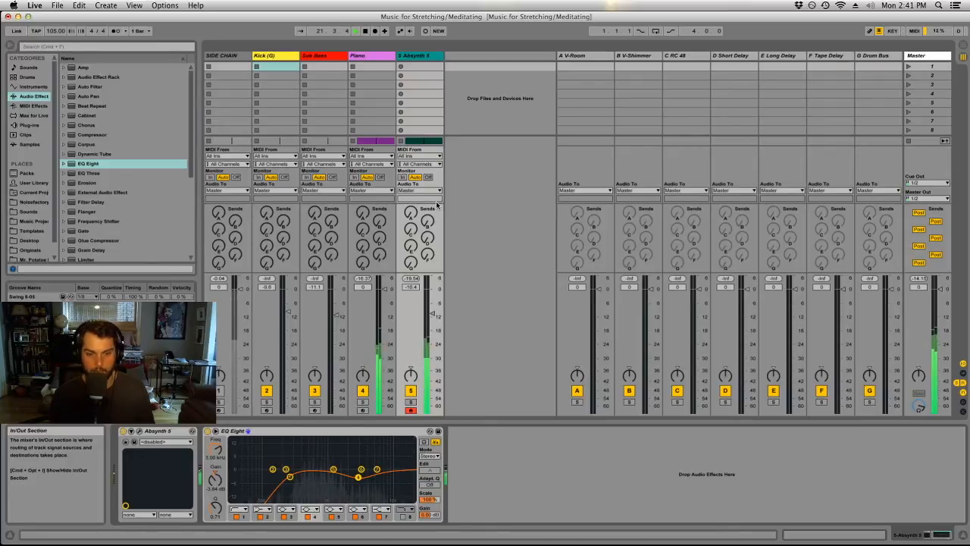
Return to the Arrangement View and select the Absynth track.
key("Tab")
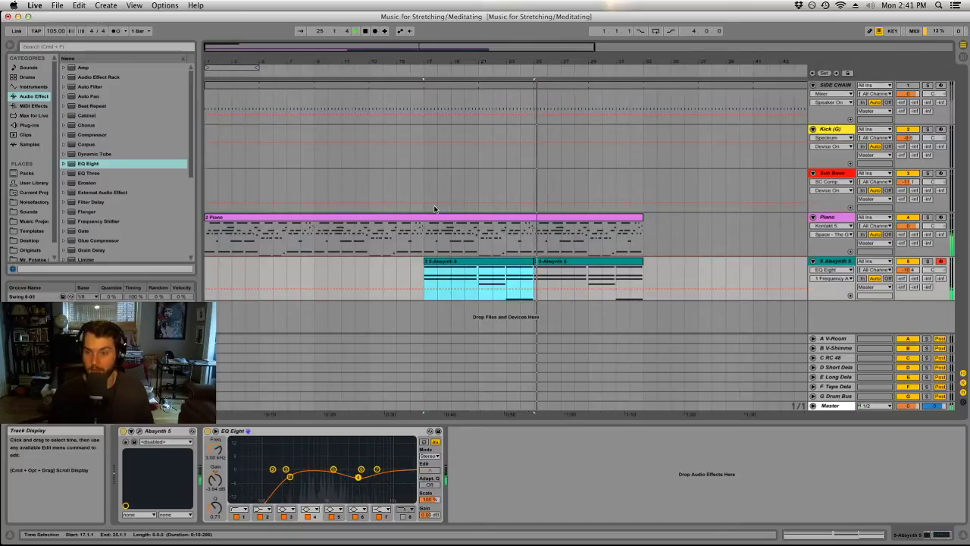
left_click(826, 261)
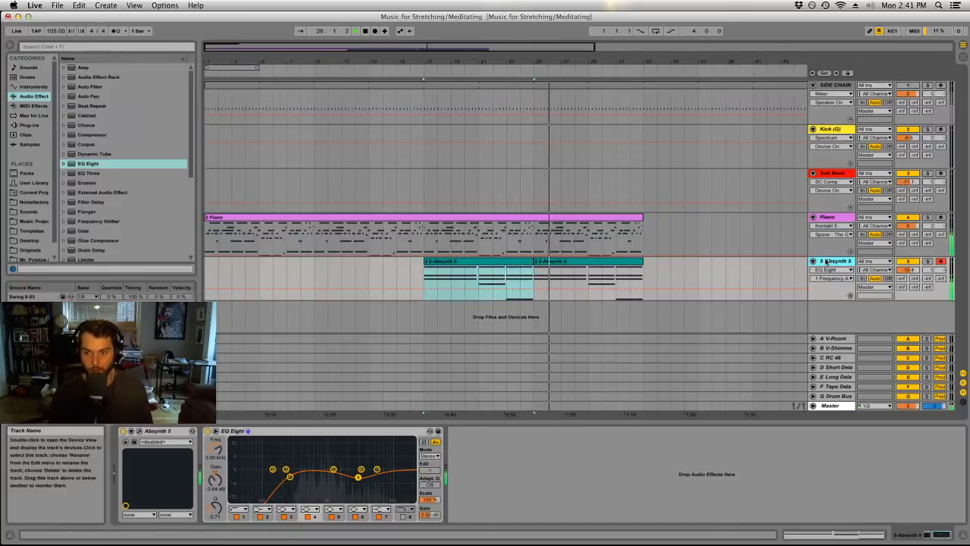
Rename the Absynth track as Pad.
key("super+r")
type("Pi")
type("d")
key("Return")
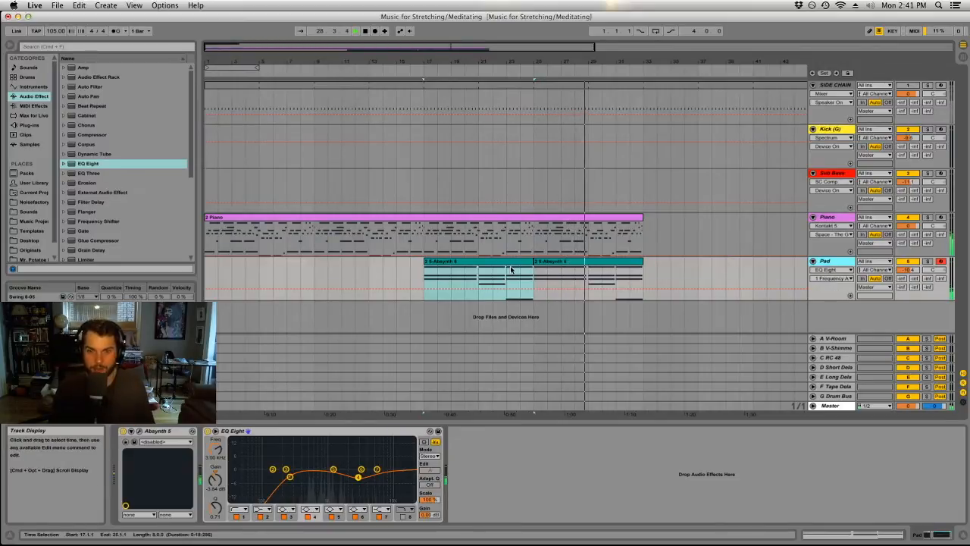
Arm the Piano track, select its clip and play the arrangement from the start.
left_click(940, 219)
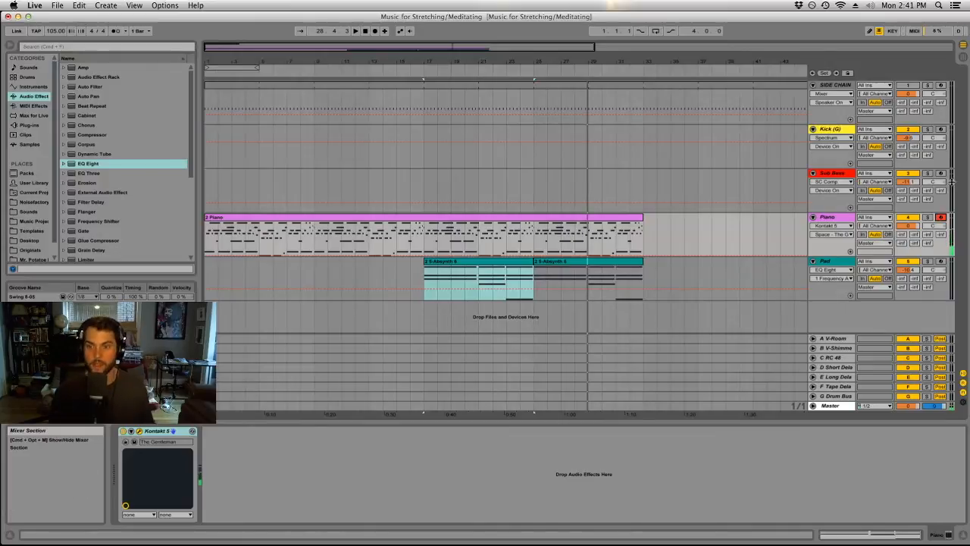
left_click(839, 262)
left_click(247, 217)
key("space")
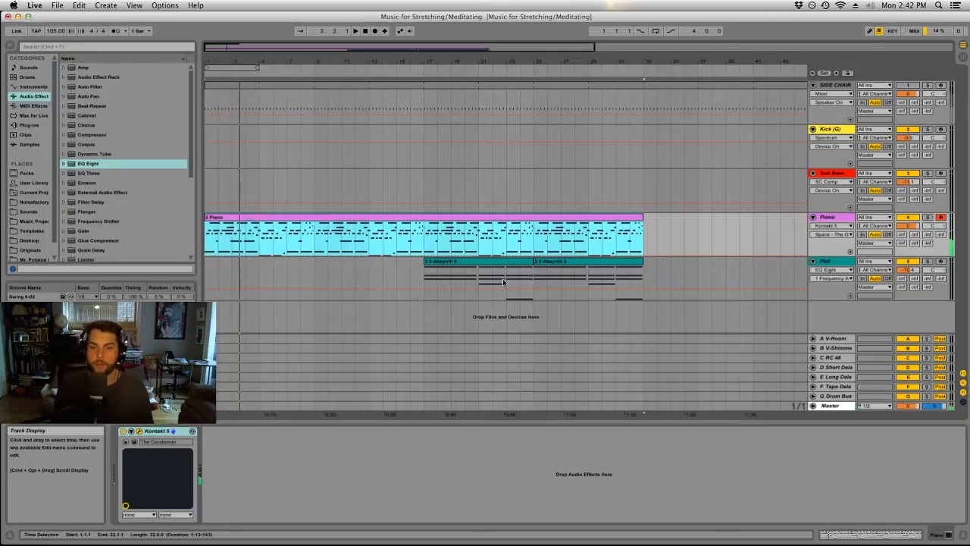
Bring up the Piano track's Kontakt 5 window with The Gentleman, audition the piano part and move the window out of view.
right_click(824, 216)
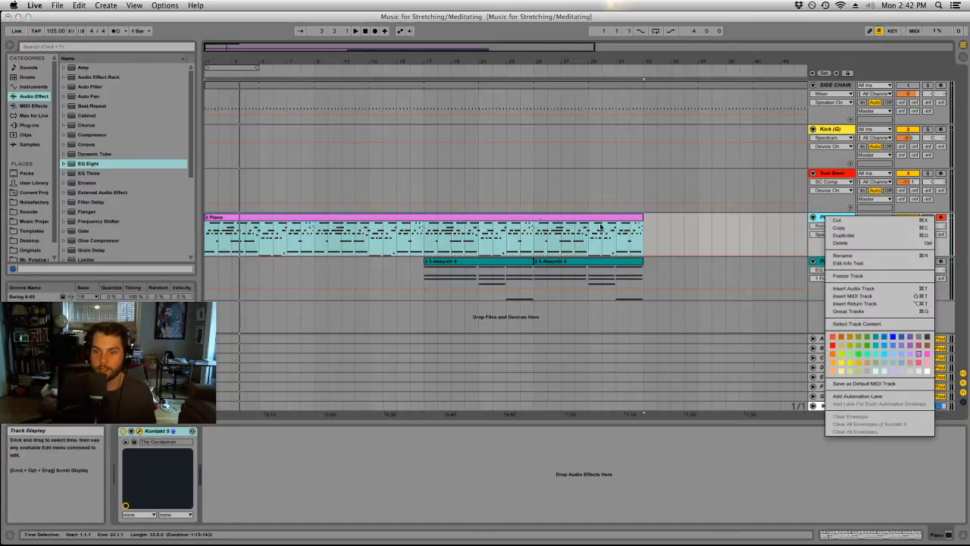
left_click(537, 217)
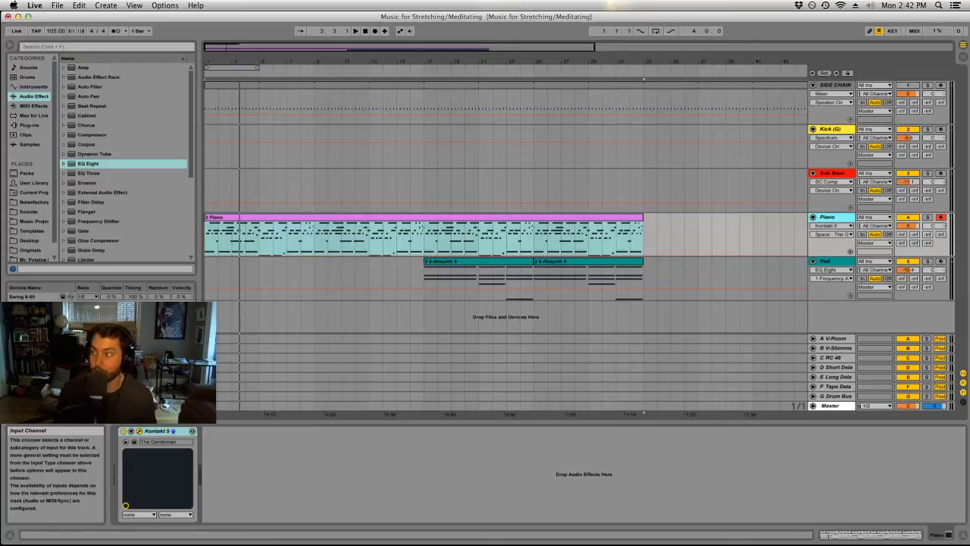
key("alt+super+p")
left_click_drag(916, 93, 652, 17)
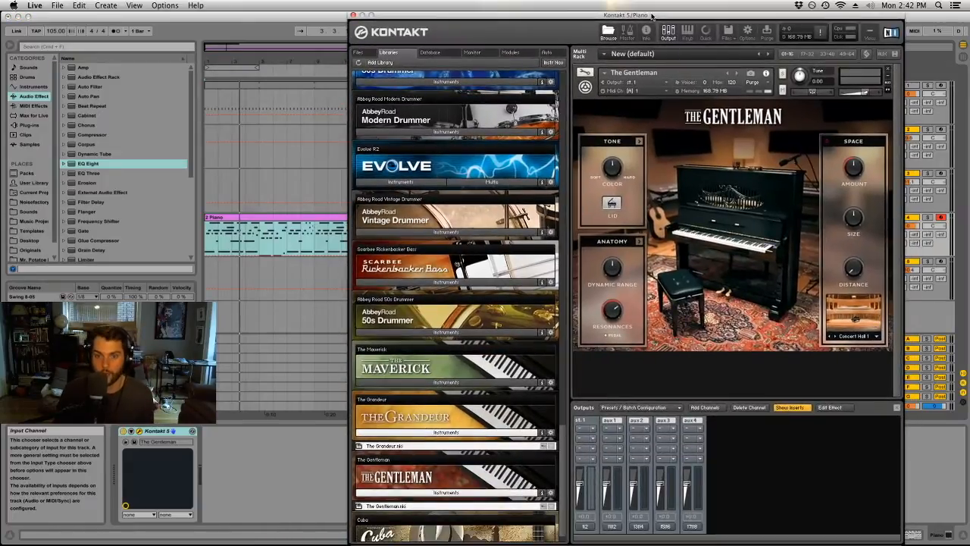
key("space")
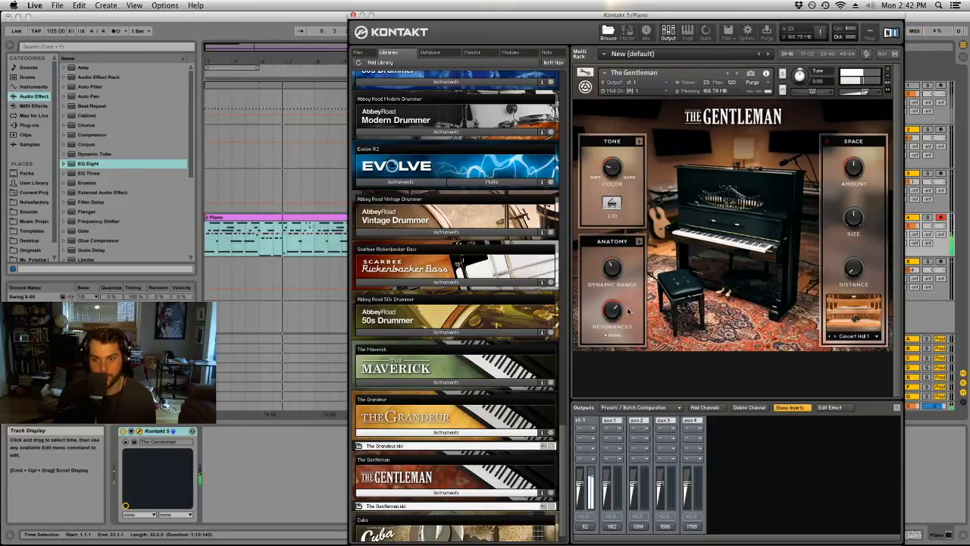
left_click_drag(383, 9, 969, 65)
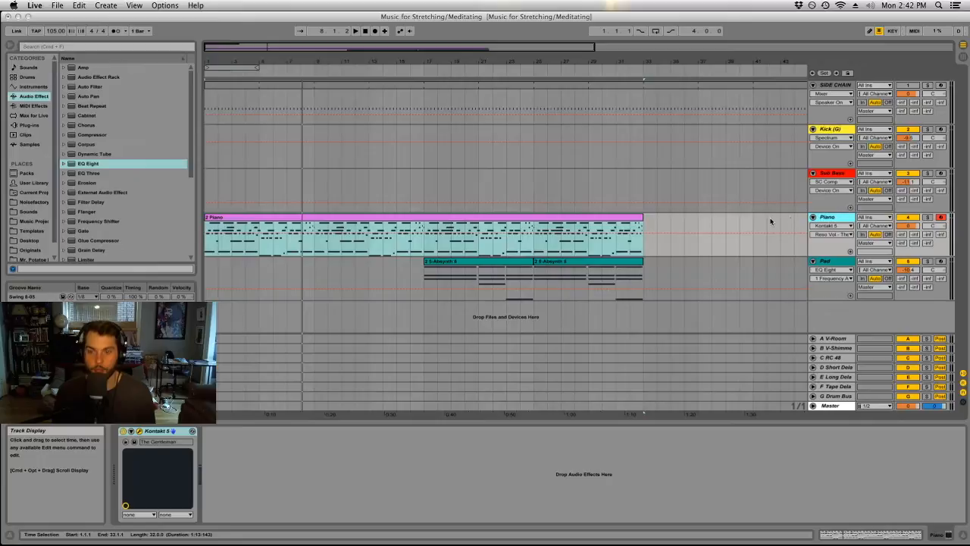
Freeze the Piano track and flatten it to audio.
right_click(828, 219)
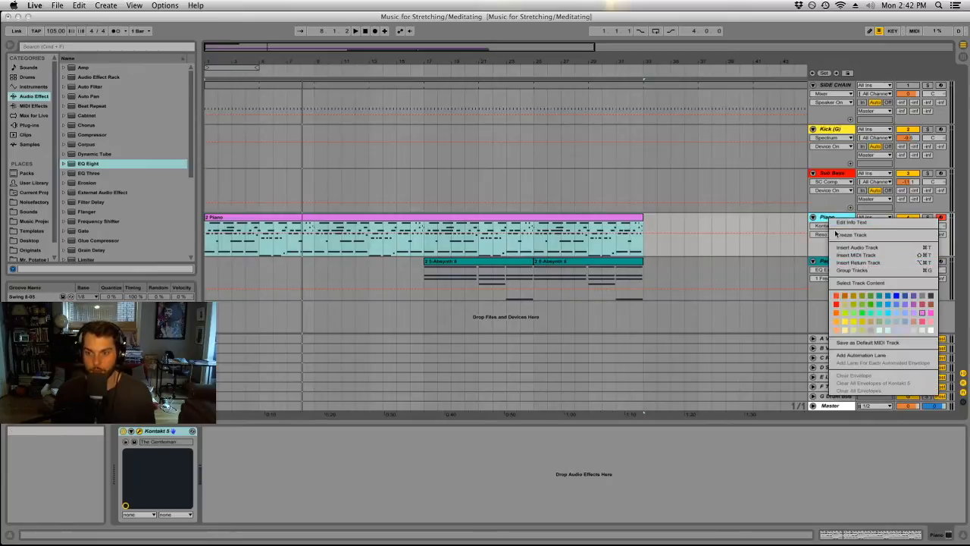
left_click(850, 236)
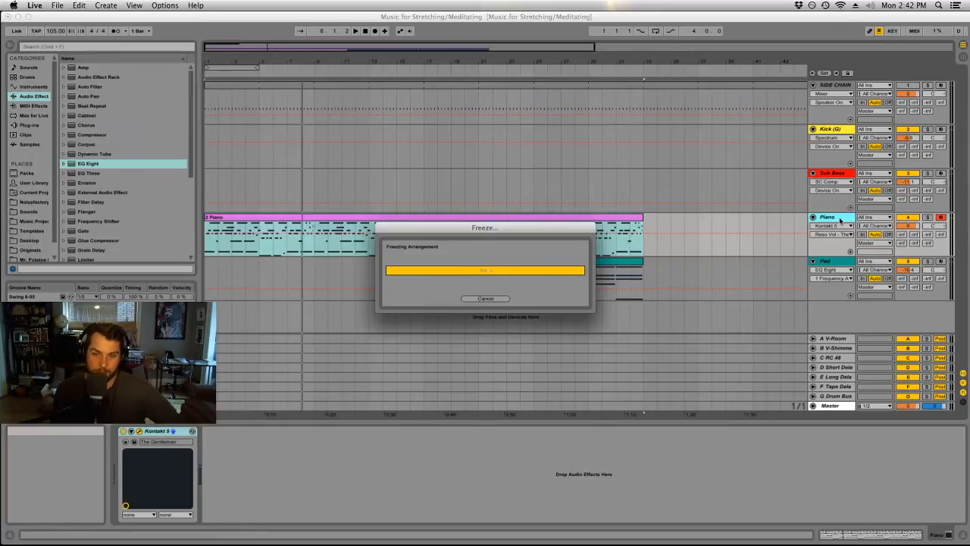
right_click(840, 220)
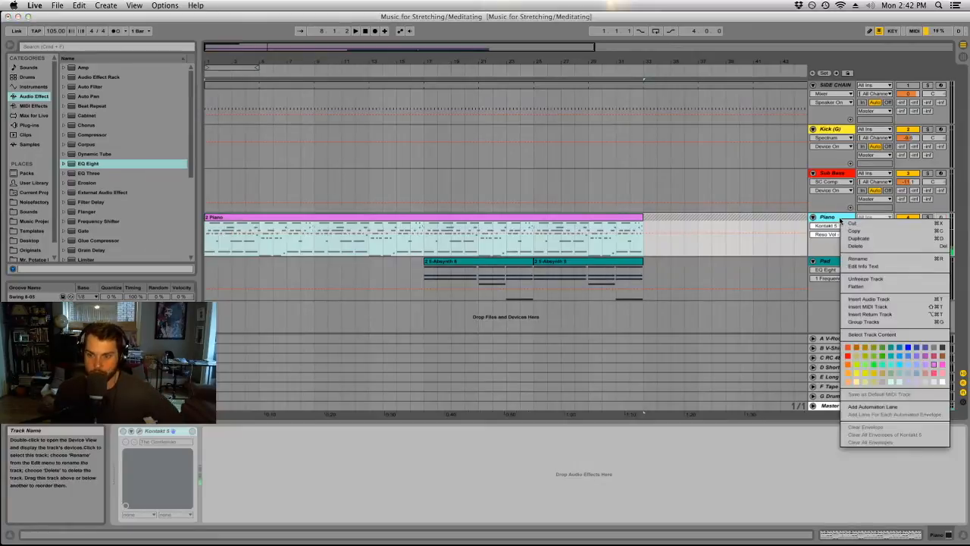
left_click(857, 287)
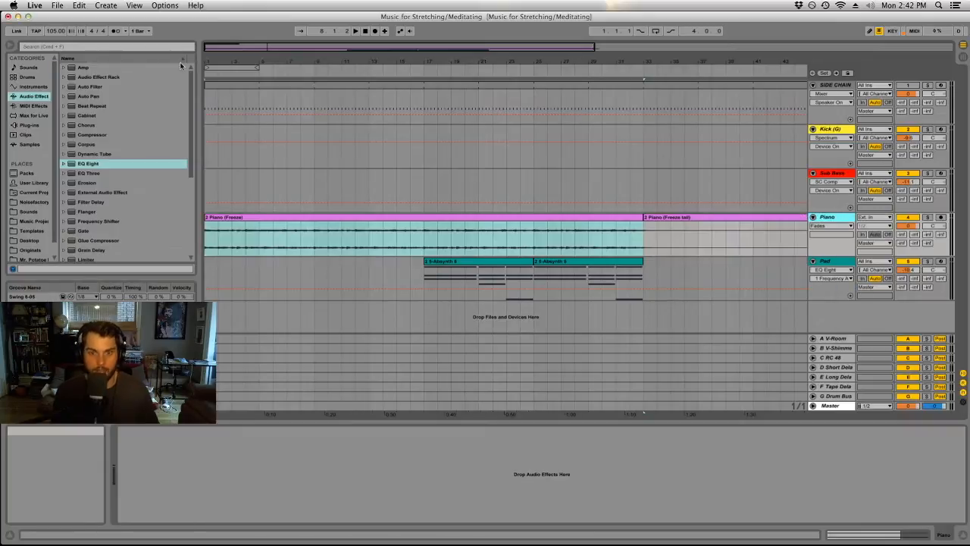
Save the Live Set under the new name "Music for Stretching_Meditating 2".
left_click(59, 5)
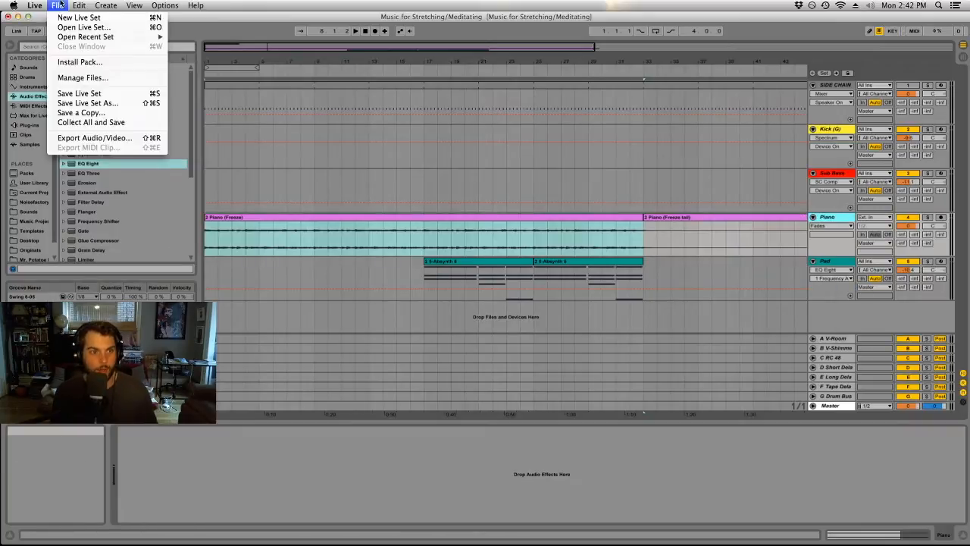
left_click(87, 103)
left_click(533, 98)
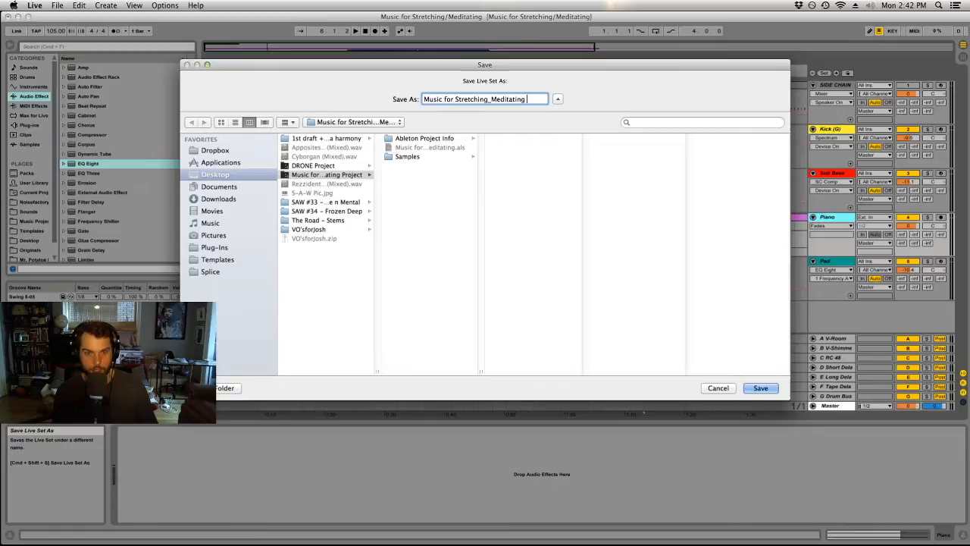
key("Return")
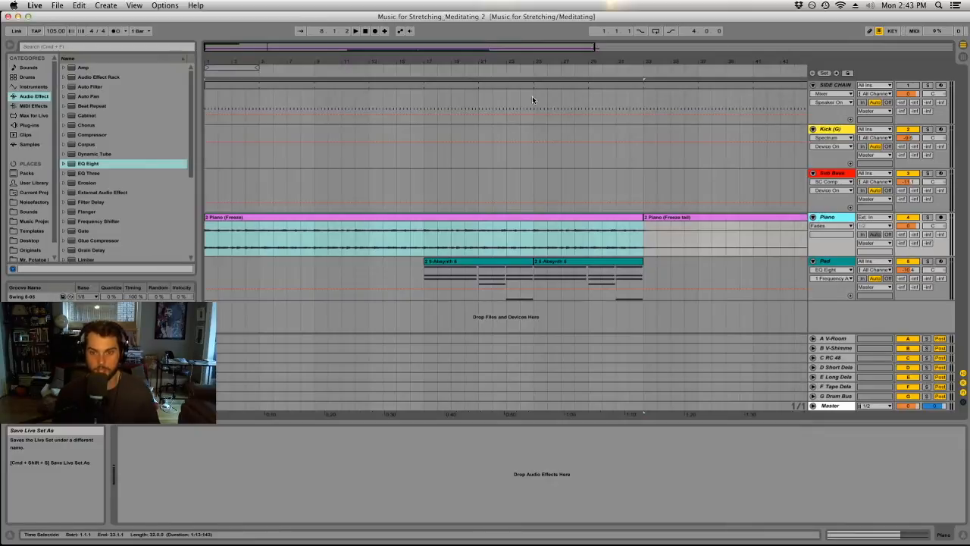
Insert a MIDI track below the Piano track and load the Kontakt 5 plug-in on it.
left_click_drag(660, 61, 444, 60)
left_click_drag(224, 58, 482, 207)
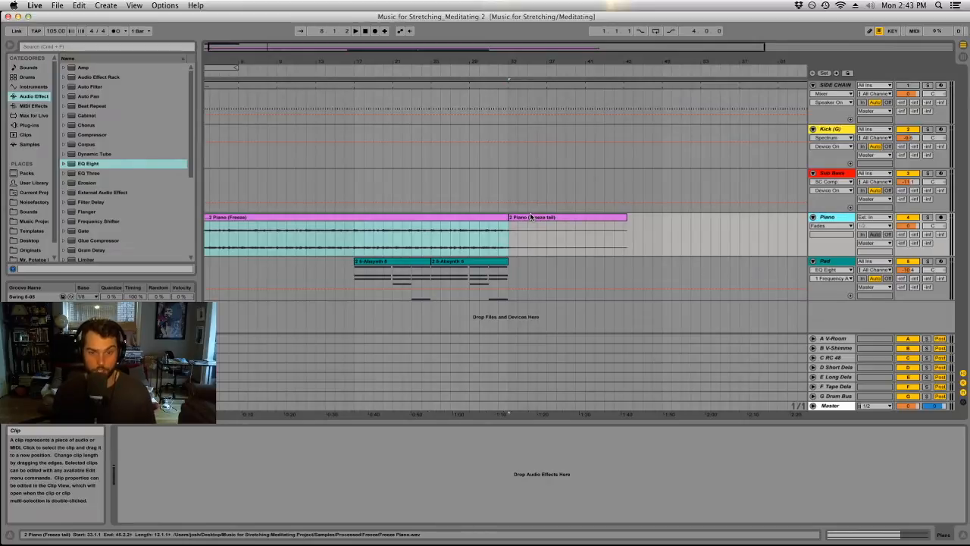
left_click(106, 5)
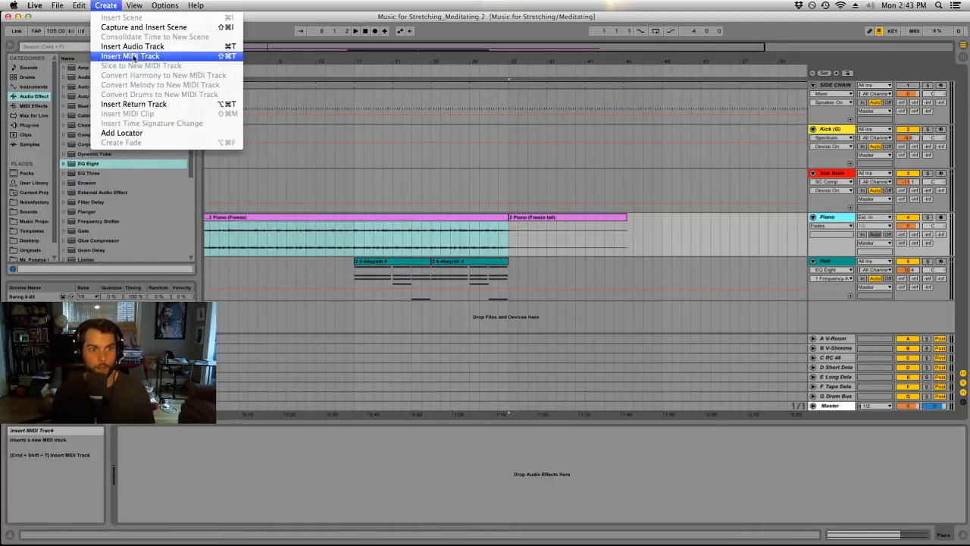
left_click(134, 56)
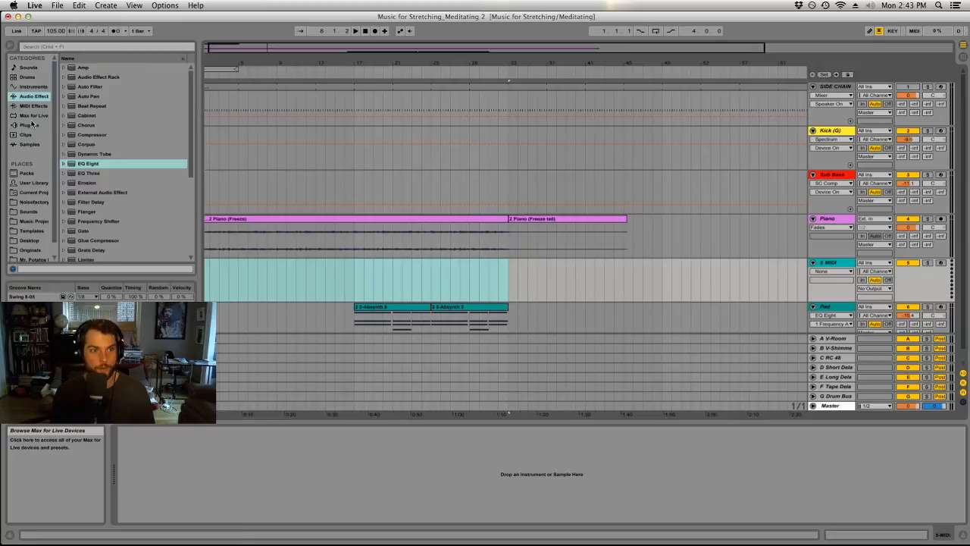
left_click(46, 125)
scroll(99, 144, "down", 10)
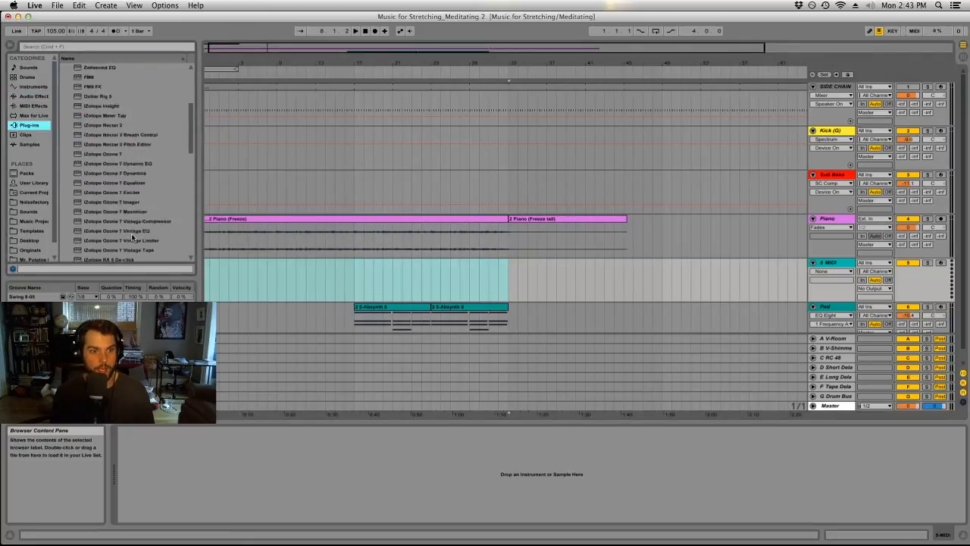
left_click_drag(88, 97, 833, 273)
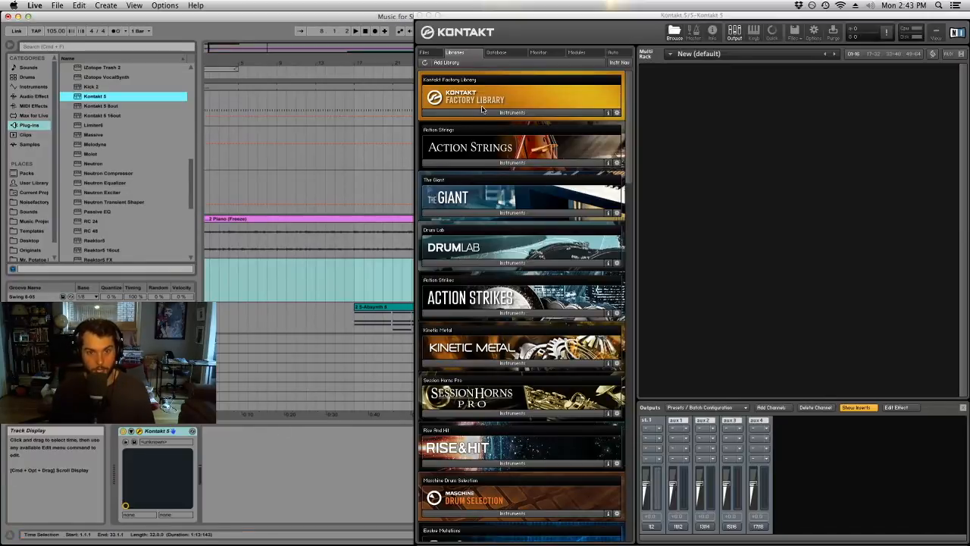
Load Cello Ensemble from the Kontakt Factory Library's VSL Strings and move the Kontakt window aside.
left_click(470, 114)
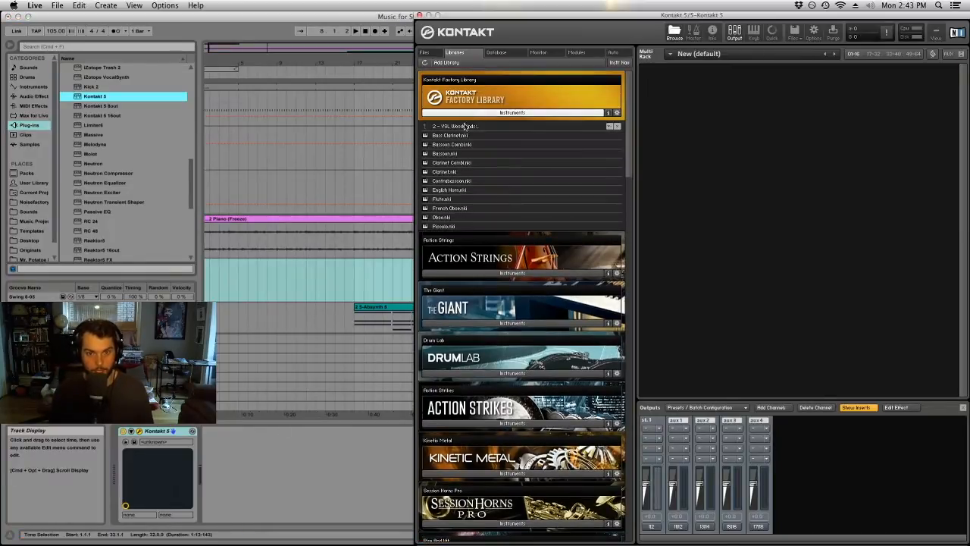
left_click(453, 127)
left_click(463, 144)
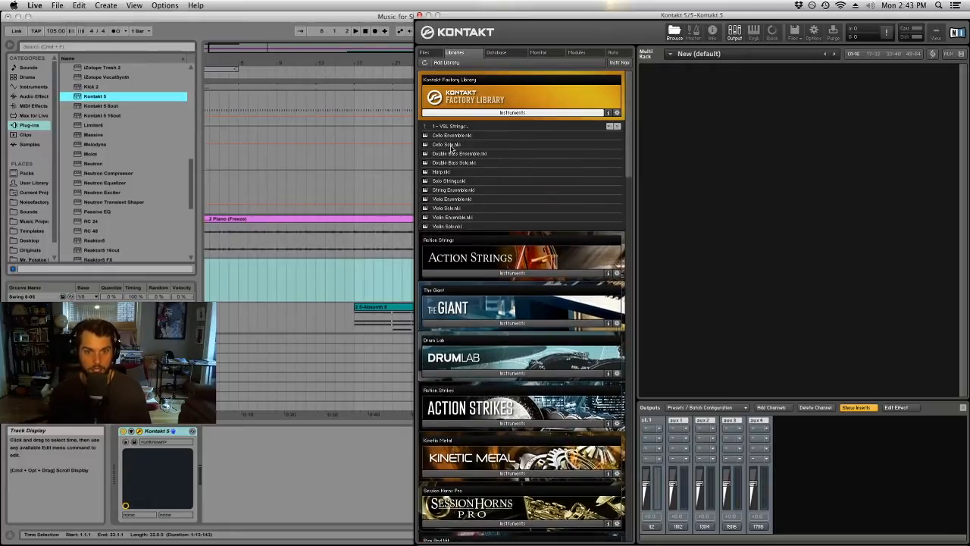
left_click(470, 191)
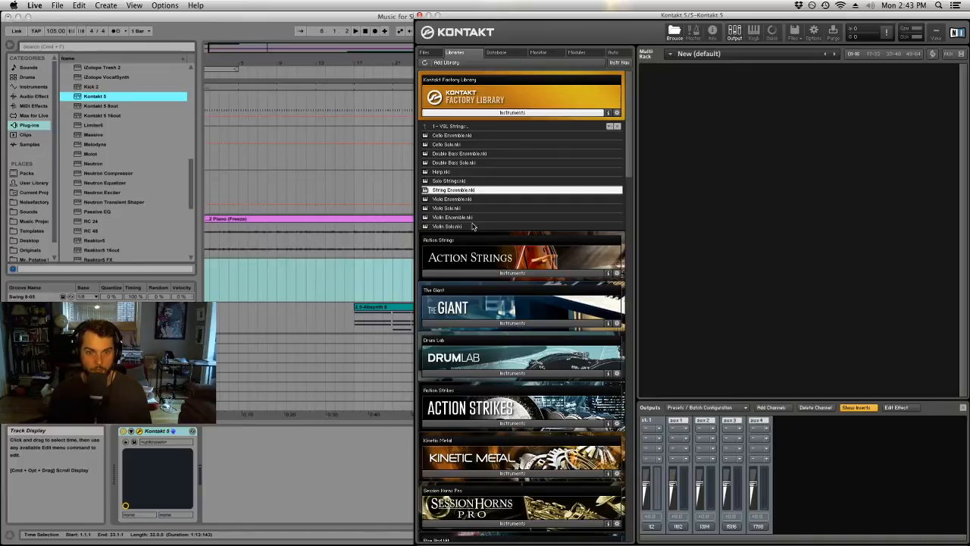
double_click(444, 137)
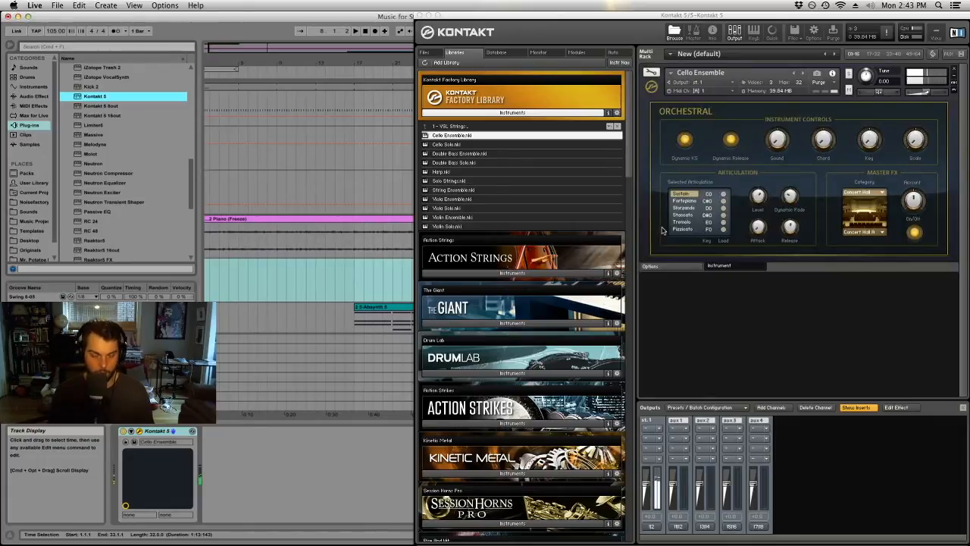
left_click_drag(969, 31, 944, 31)
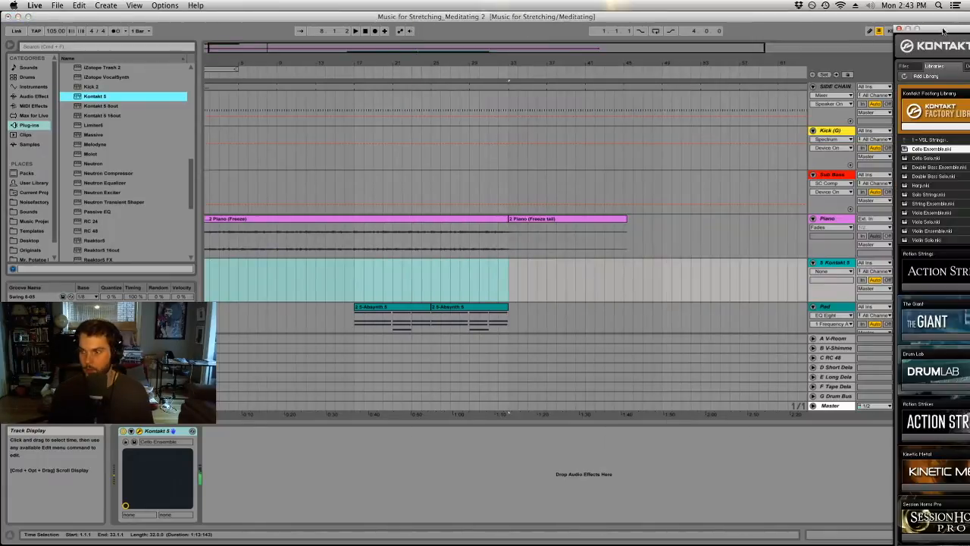
Record a cello part from bar 1 on the Kontakt 5 track and trim the clip's end to eight bars.
left_click(365, 31)
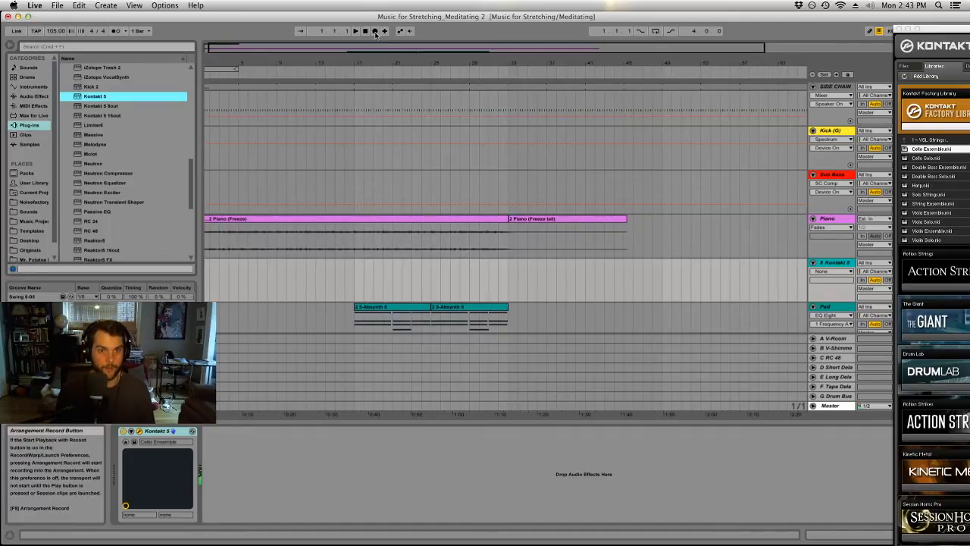
left_click(369, 32)
left_click(375, 31)
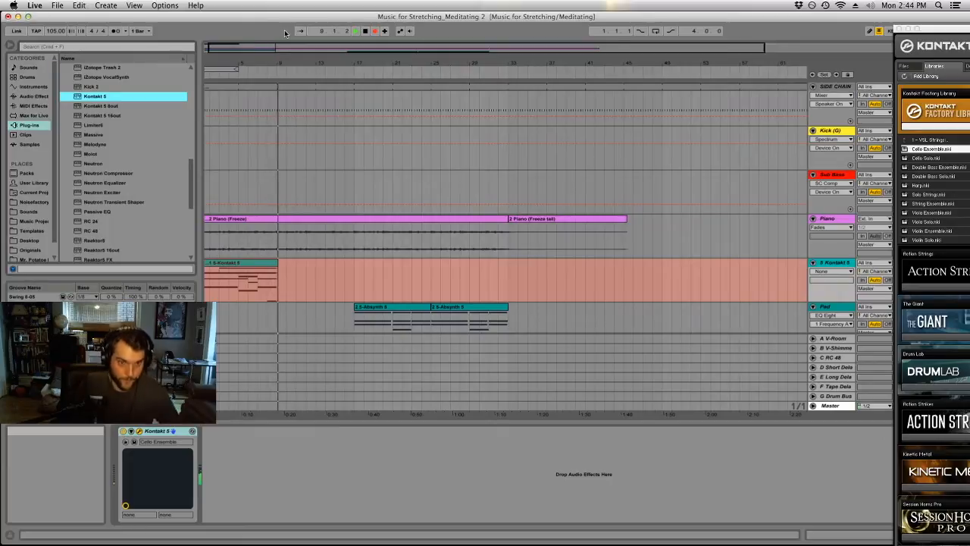
key("space")
left_click_drag(278, 263, 276, 263)
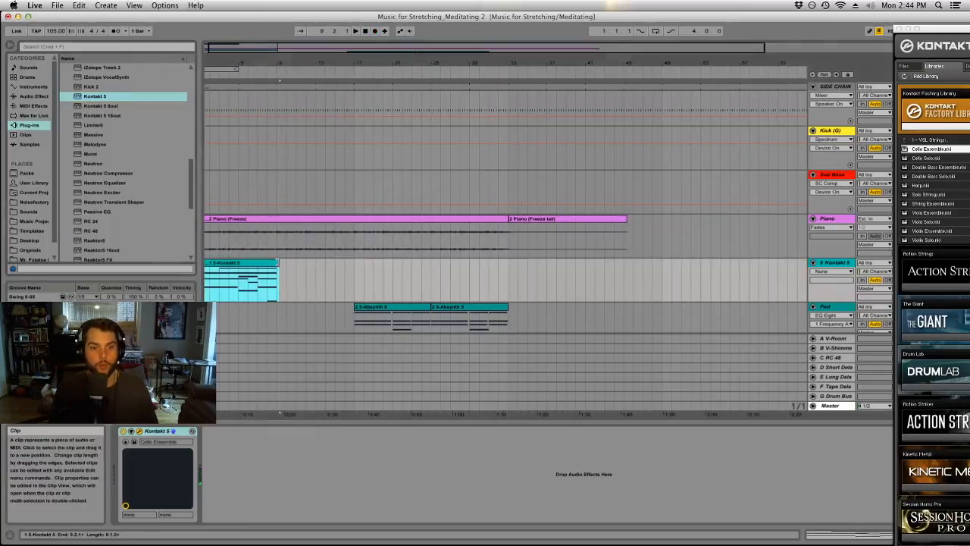
Inspect the cello clip's notes in an enlarged note editor and delete the stray low F0 note at its end.
double_click(258, 263)
left_click_drag(590, 423, 531, 199)
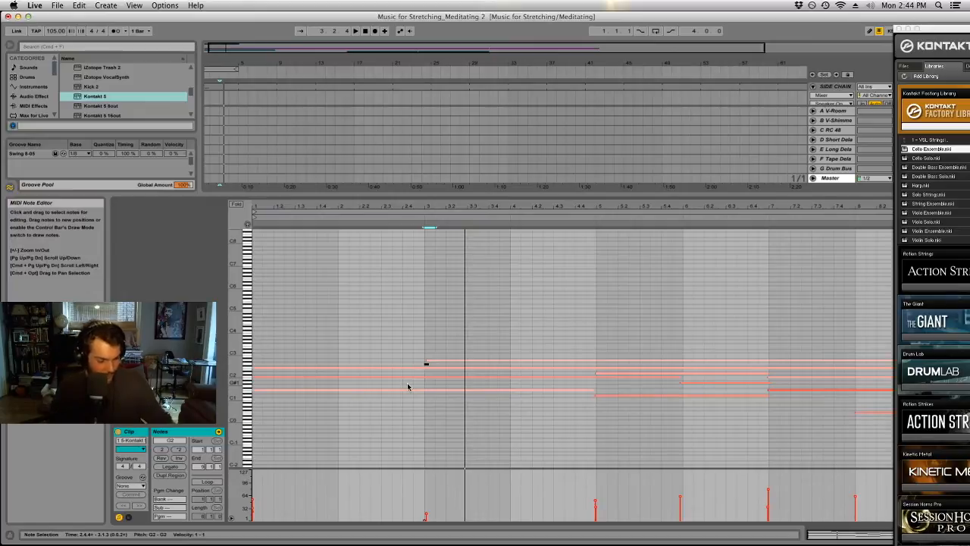
left_click(838, 408)
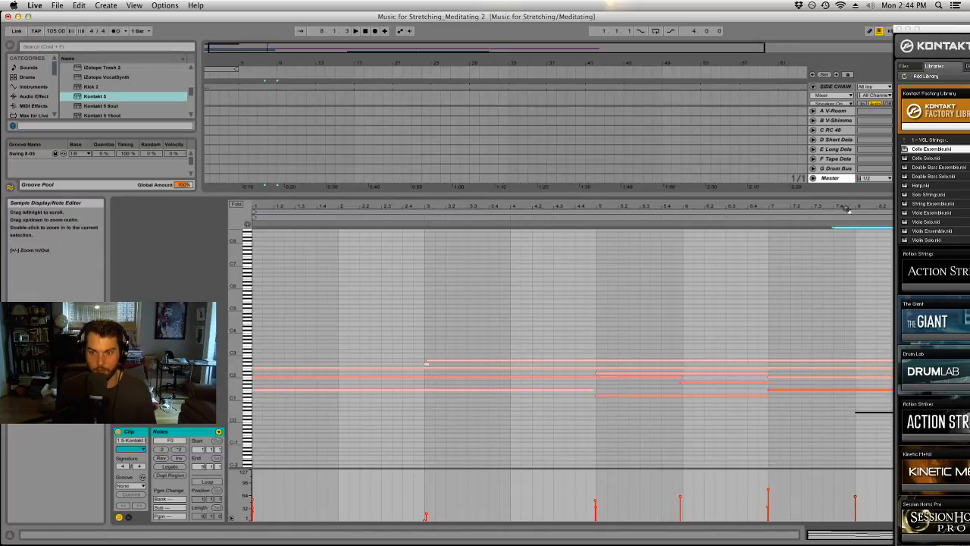
key("Delete")
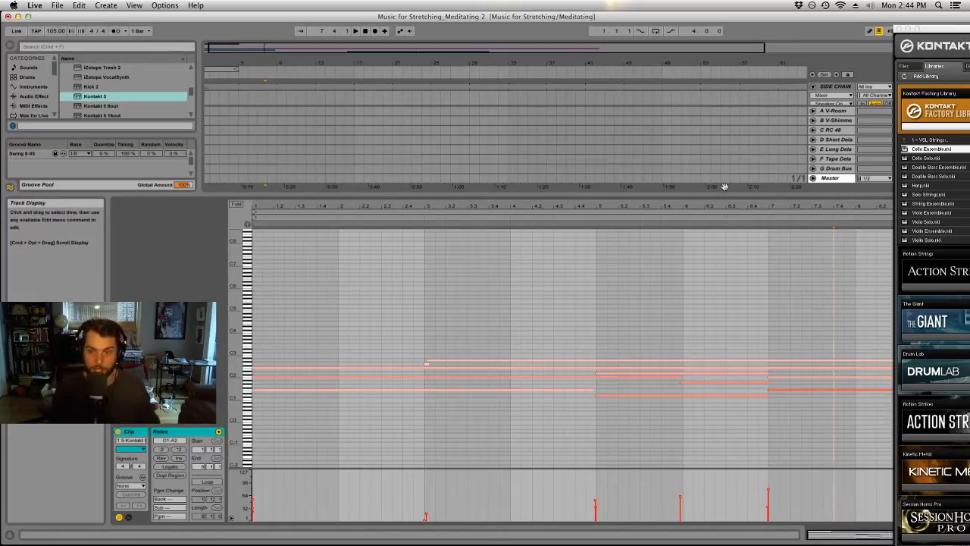
left_click_drag(724, 195, 696, 422)
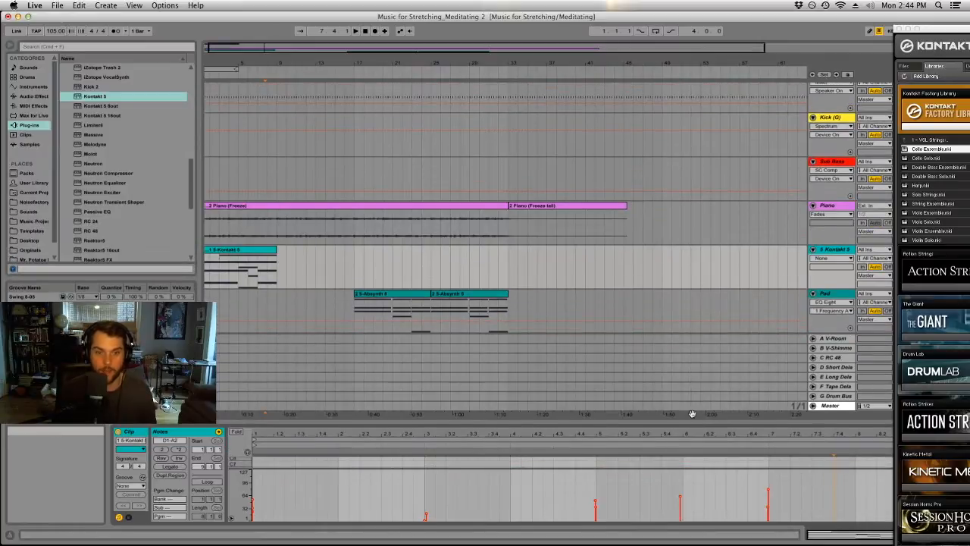
Audition the cello clip and align the start of its A2 note to bar 3 in an enlarged note editor.
left_click(267, 260)
key("space")
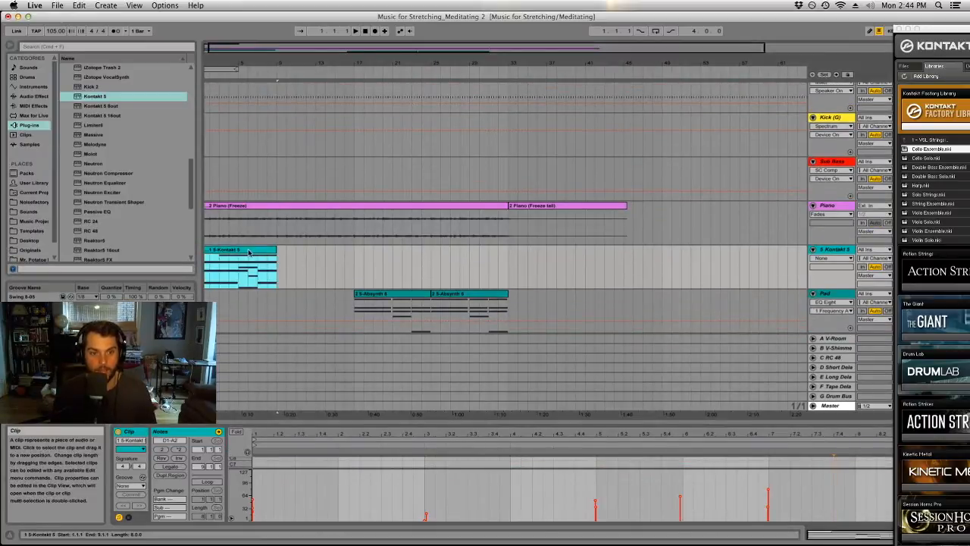
left_click_drag(528, 421, 469, 231)
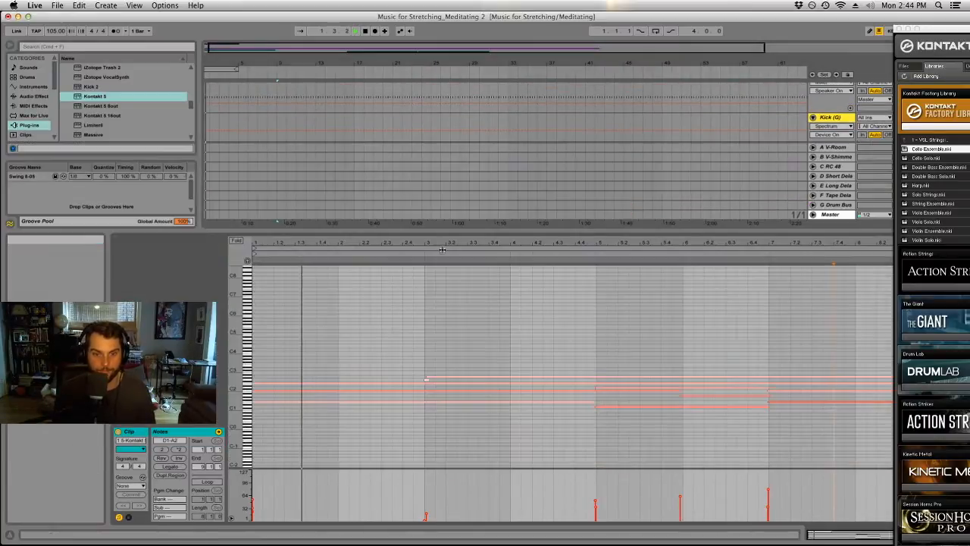
left_click(427, 380)
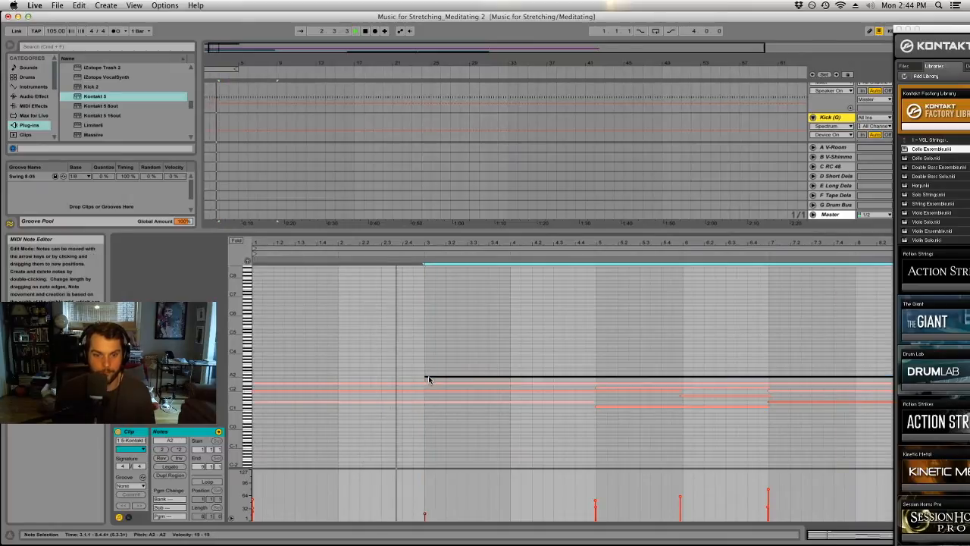
left_click_drag(492, 230, 523, 425)
Duplicate the cello clip three times and delete the original so the cello part begins at bar 9.
left_click(262, 270)
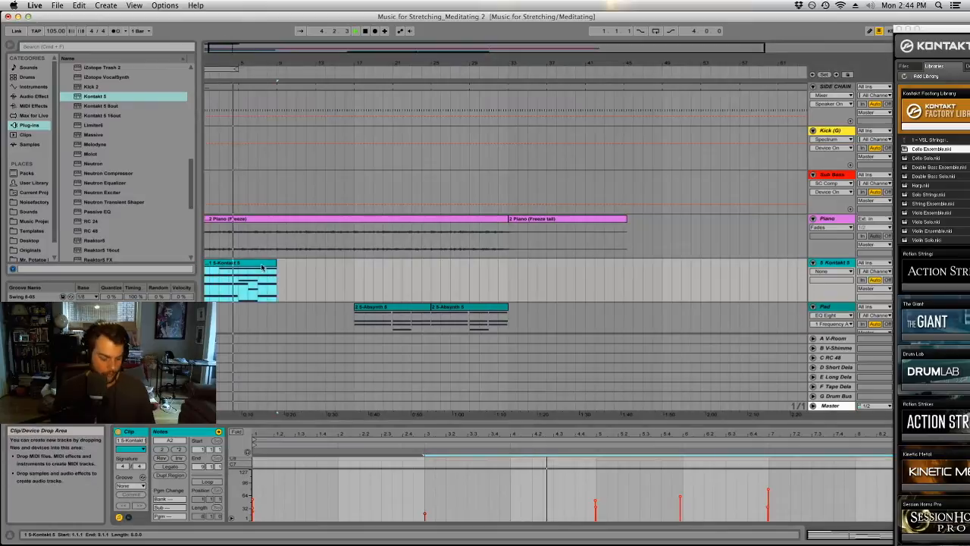
key("super+d")
key("super+d")
key("super+d")
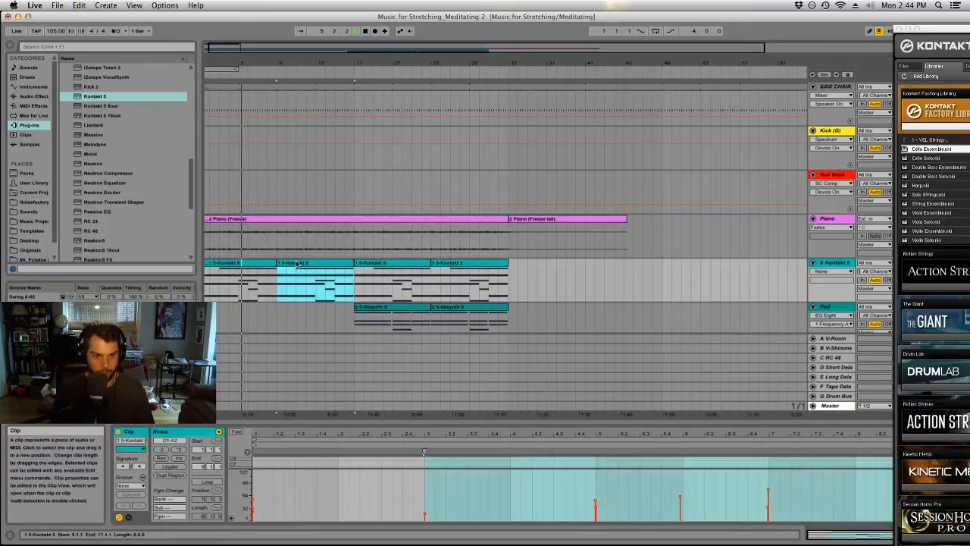
left_click(267, 270)
key("Delete")
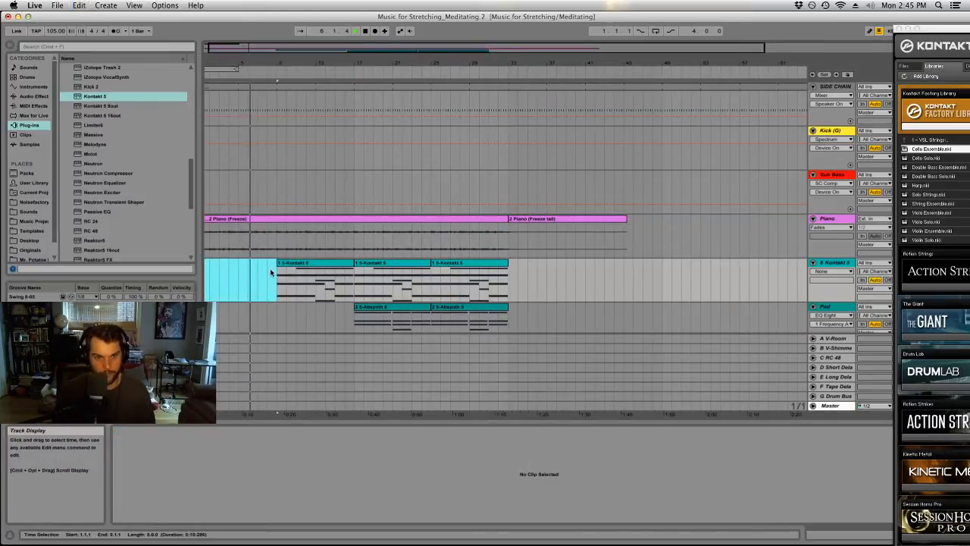
left_click(243, 182)
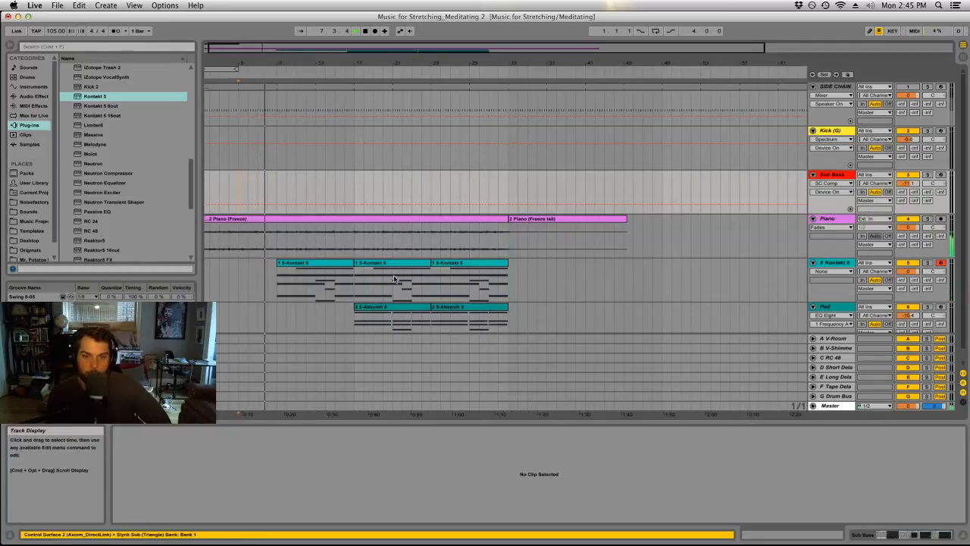
Consolidate the three cello clips into one, and lower the Kontakt 5 track's volume to -4.4 dB and the Pad track's volume.
left_click(340, 263)
left_click(455, 264, "shift")
left_click(456, 274)
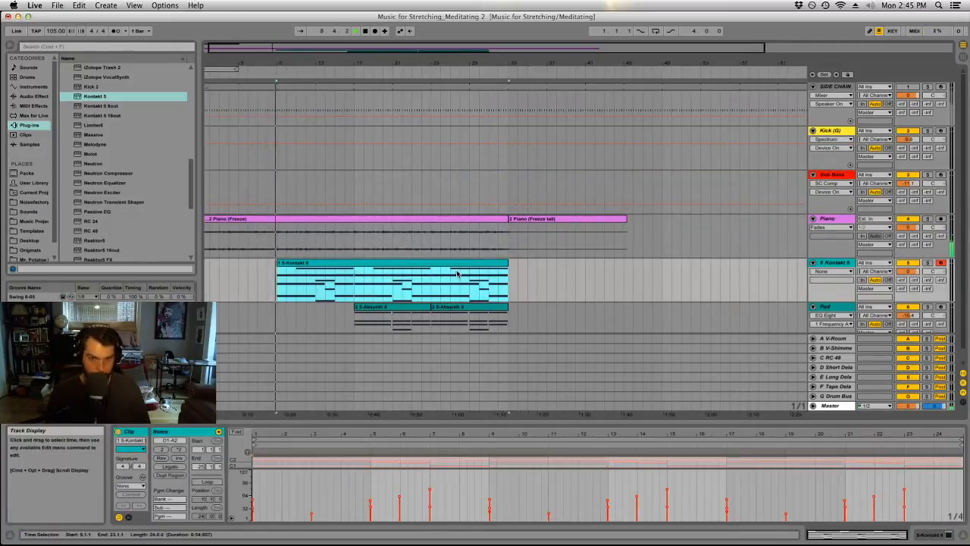
right_click(458, 265)
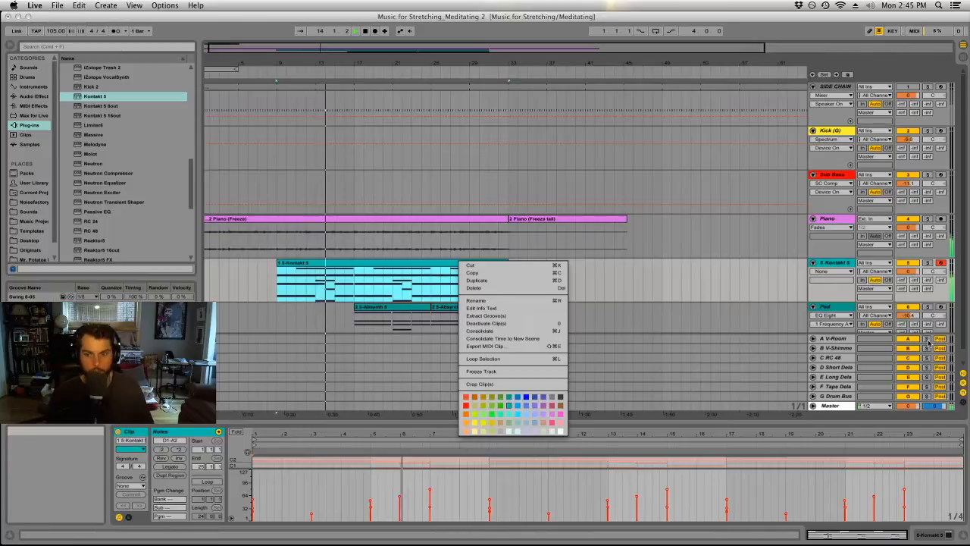
left_click(535, 407)
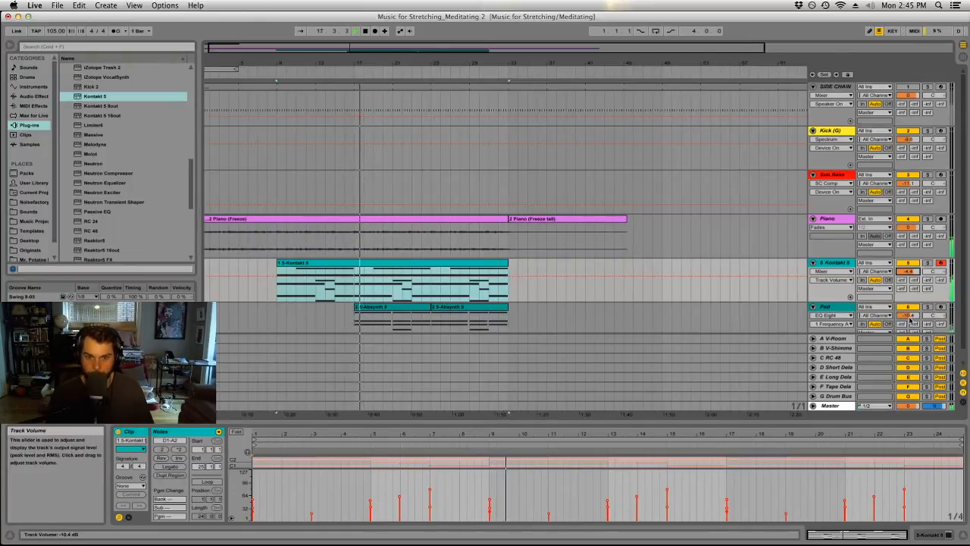
left_click_drag(909, 318, 909, 338)
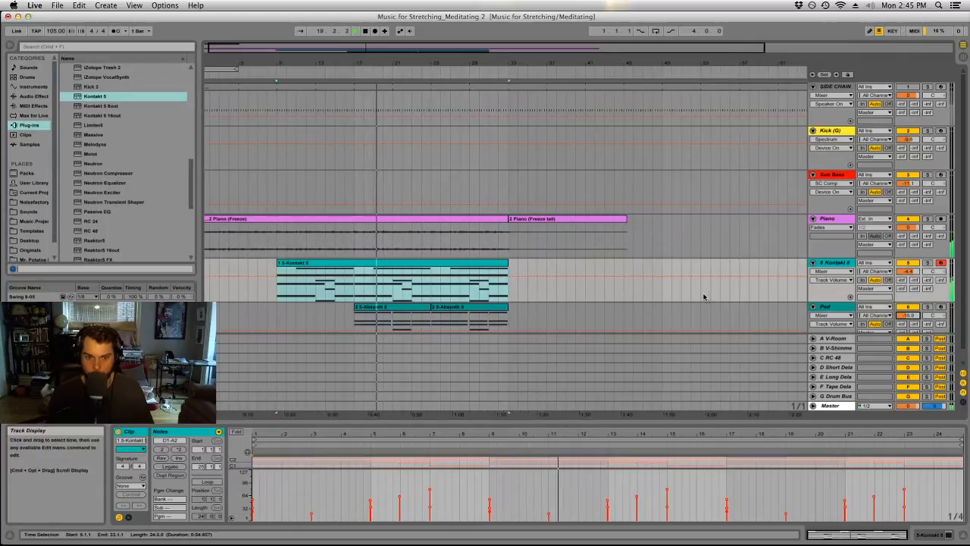
Cut the first pad clip down to two-bar pieces at bars 17 and 21, removing the sections after each.
scroll(704, 297, "down", 1)
left_click(410, 308)
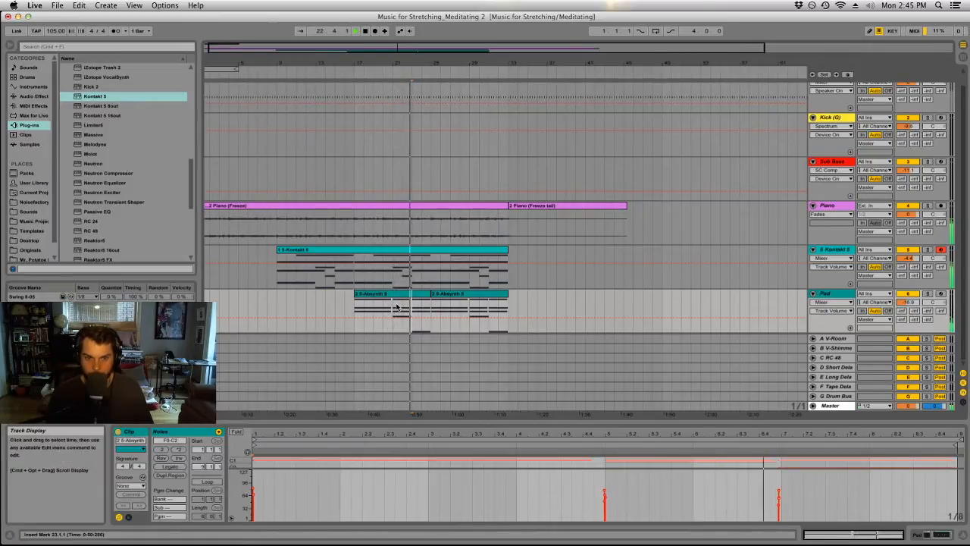
left_click_drag(413, 307, 394, 296)
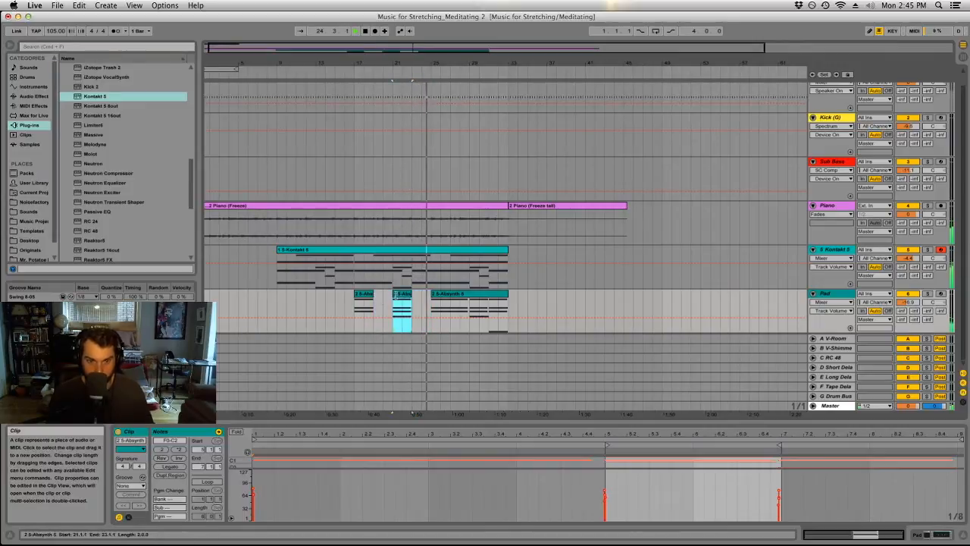
Replace the second pad clip with copies of the two short pad pieces at bars 25 and 29.
left_click(364, 299, "shift")
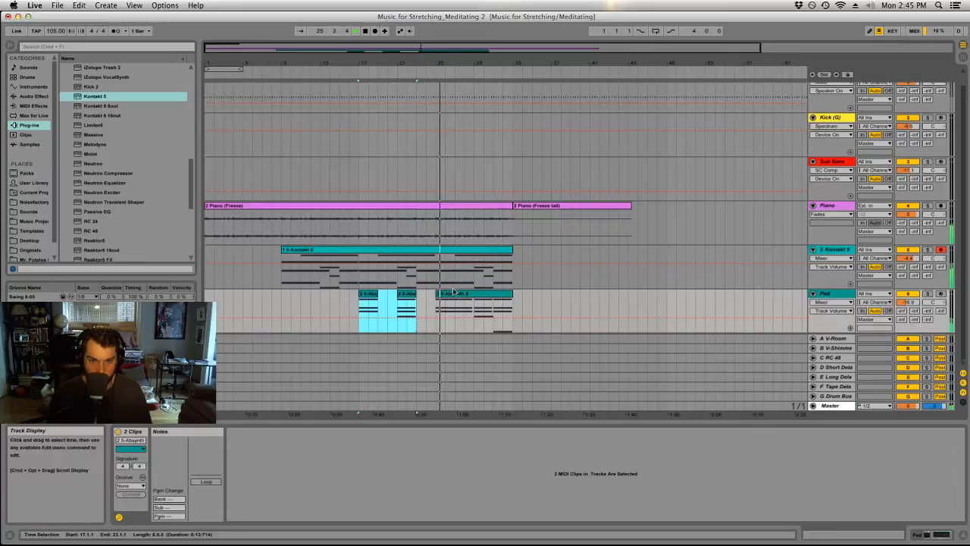
left_click(453, 293)
key("Delete")
left_click(407, 294)
left_click(367, 294, "shift")
left_click_drag(367, 294, 444, 308)
left_click(445, 307)
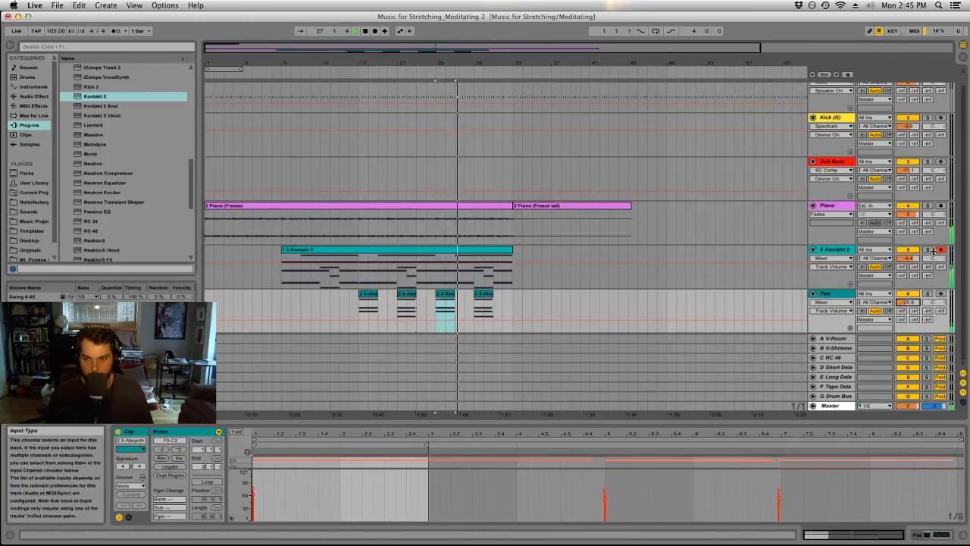
Play from the start of the cello clip and set the Kontakt 5 track's volume to -6.2 dB.
left_click(368, 249)
key("space")
key("space")
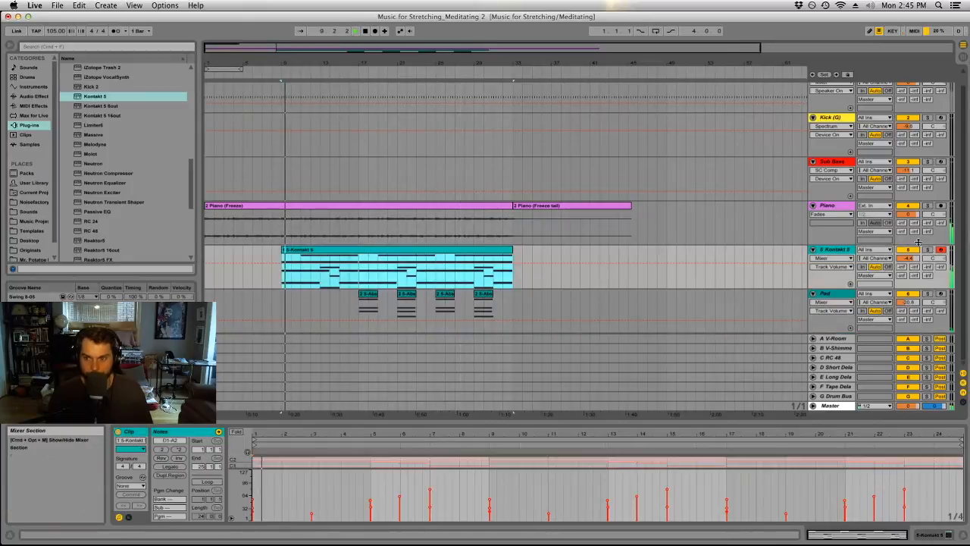
left_click_drag(907, 257, 907, 246)
Raise the long frozen piano clip's gain to about 9.75 dB.
left_click(508, 208)
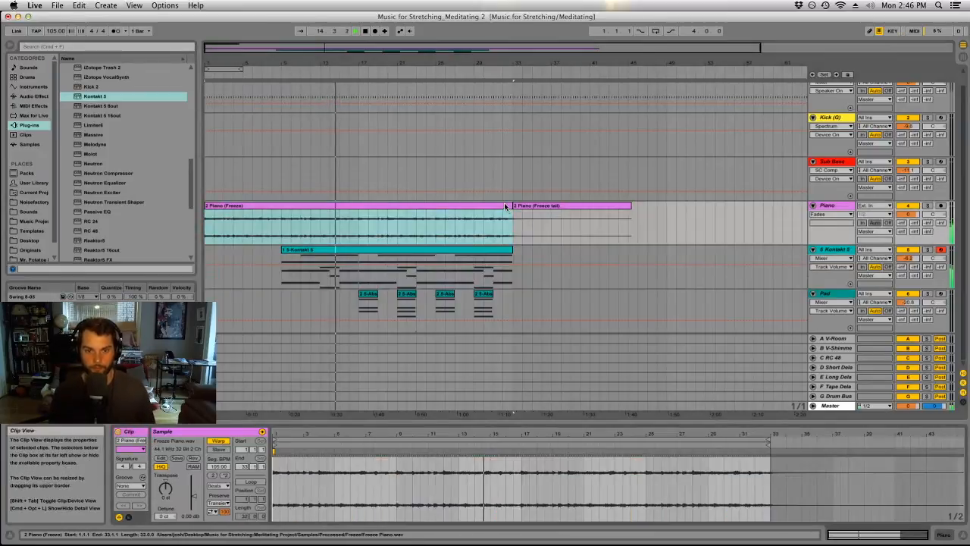
left_click_drag(194, 493, 194, 488)
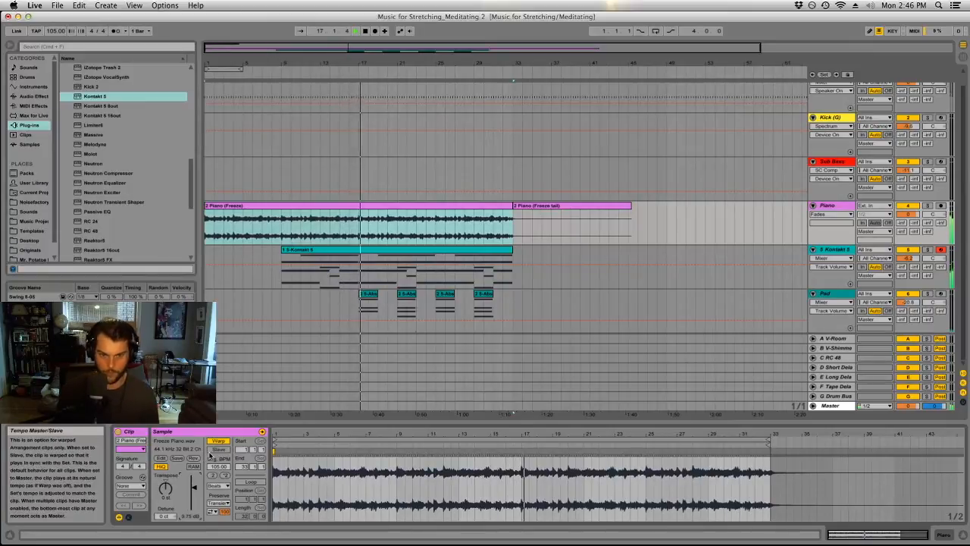
left_click_drag(582, 271, 608, 256)
left_click(657, 259)
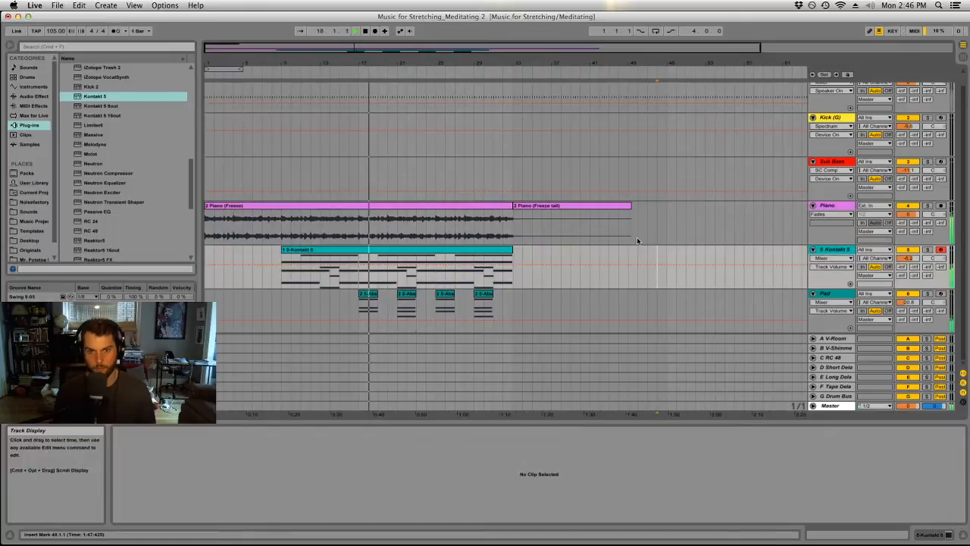
Add an EQ Eight audio effect to the Piano track.
double_click(835, 206)
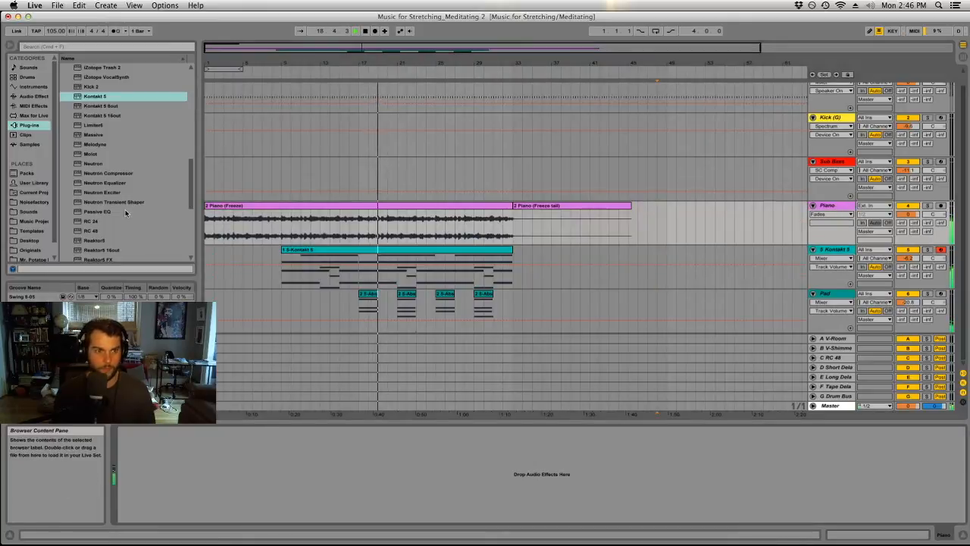
left_click(33, 96)
left_click(89, 163)
left_click_drag(94, 167, 292, 455)
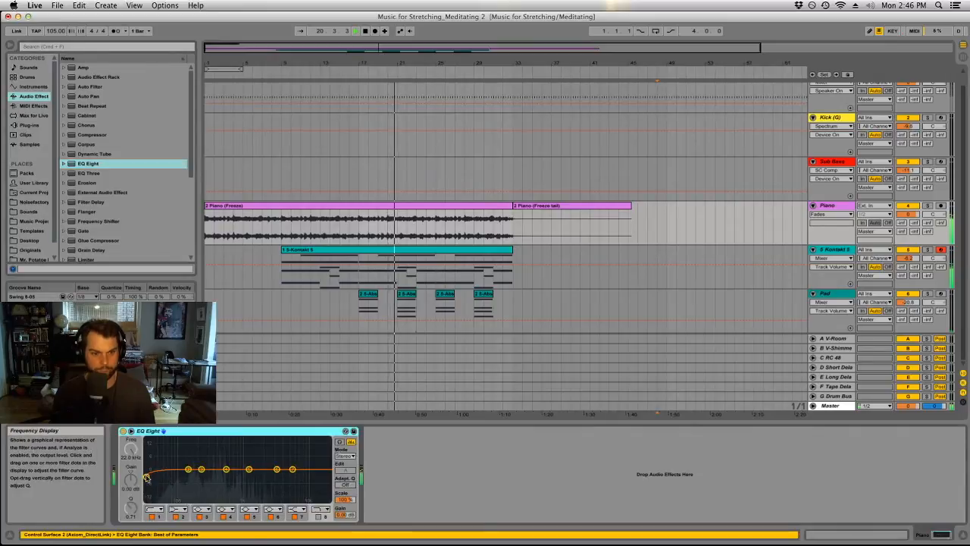
Shape the piano EQ with a low cut at about 105 Hz, a dip near 280 Hz, a high cut at 3.17 kHz and band 4 off.
left_click_drag(146, 477, 182, 476)
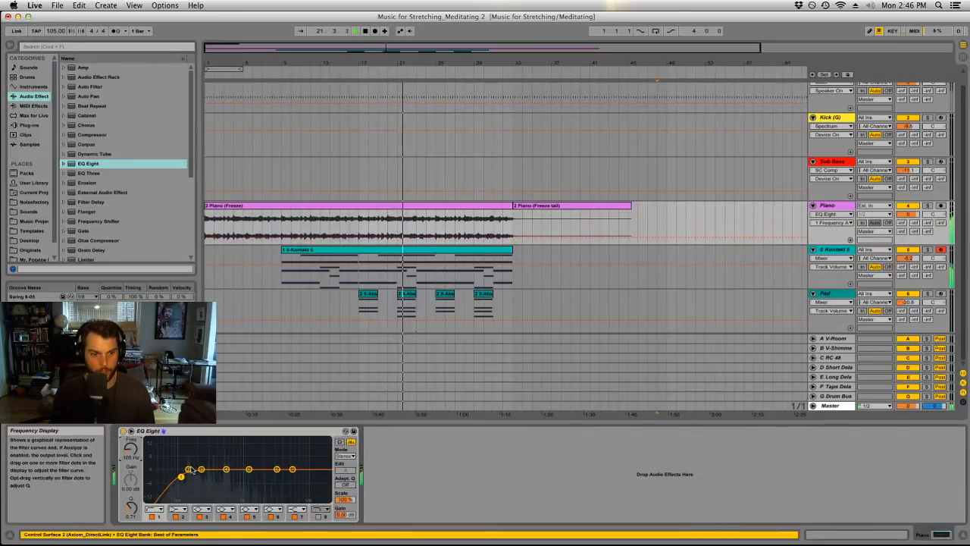
left_click_drag(215, 471, 211, 475)
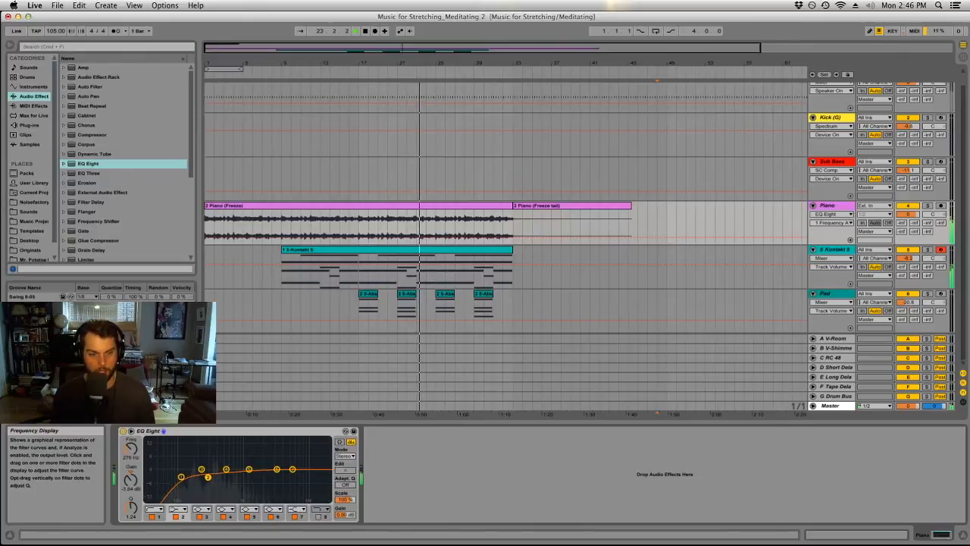
left_click_drag(226, 472, 304, 455)
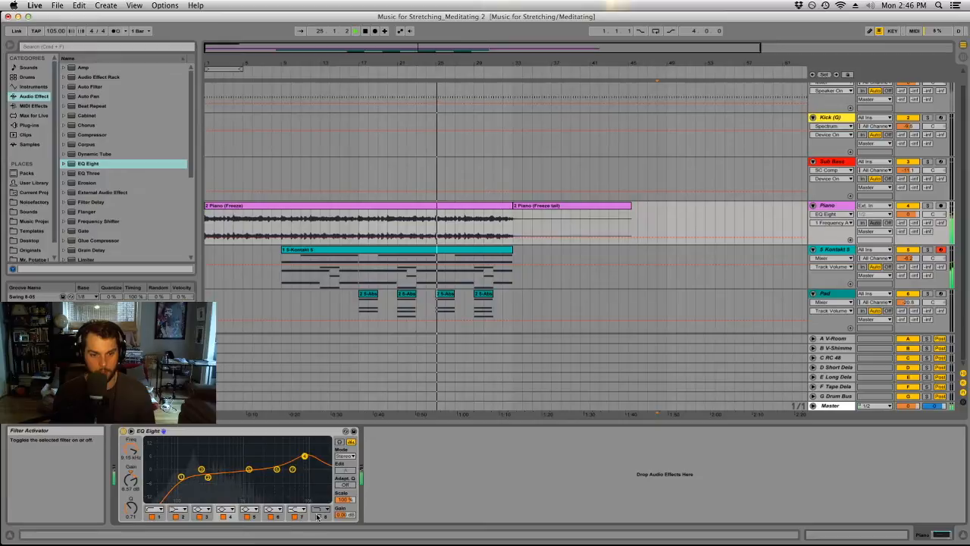
left_click(319, 516)
left_click(225, 517)
left_click_drag(131, 450, 131, 485)
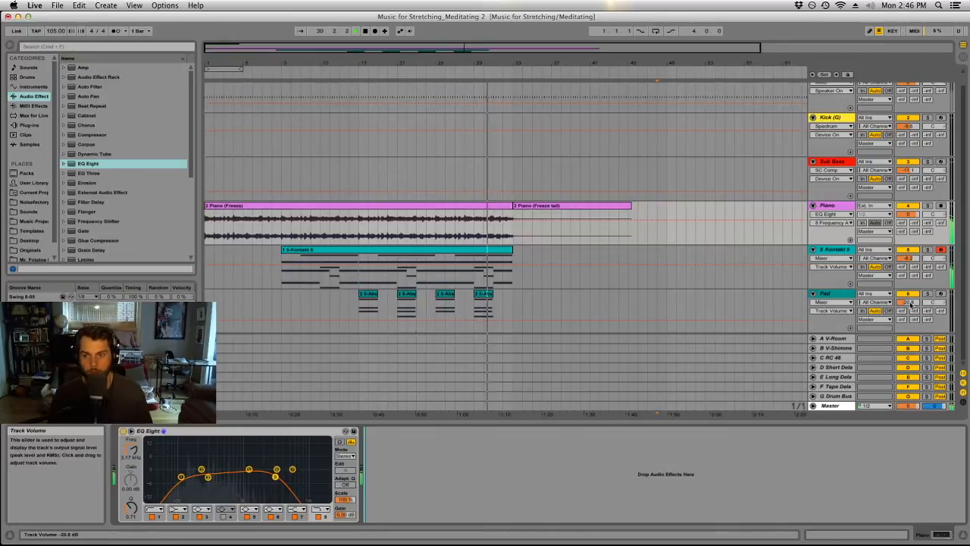
Try to consolidate the Pad track's clips between bars 17 and 33, and undo it.
left_click(545, 305)
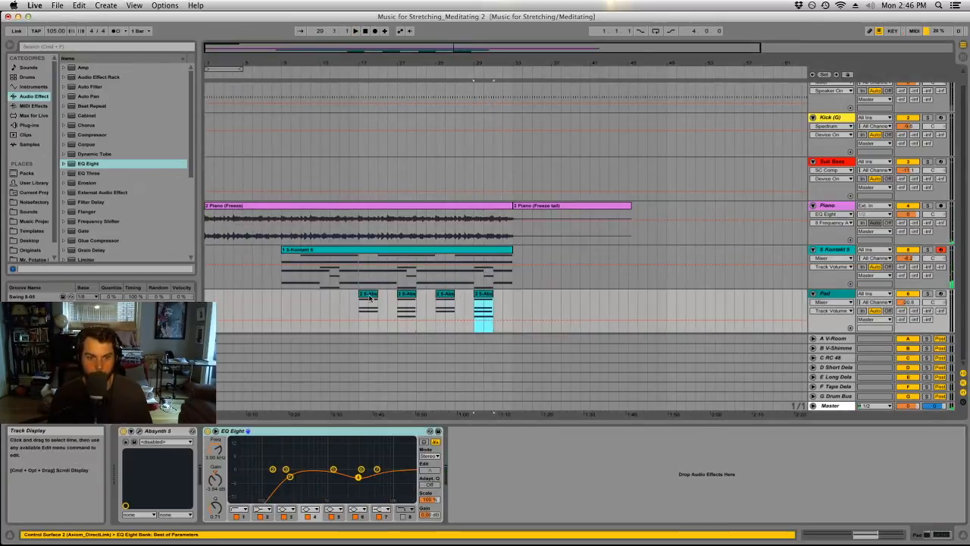
left_click_drag(513, 298, 514, 297)
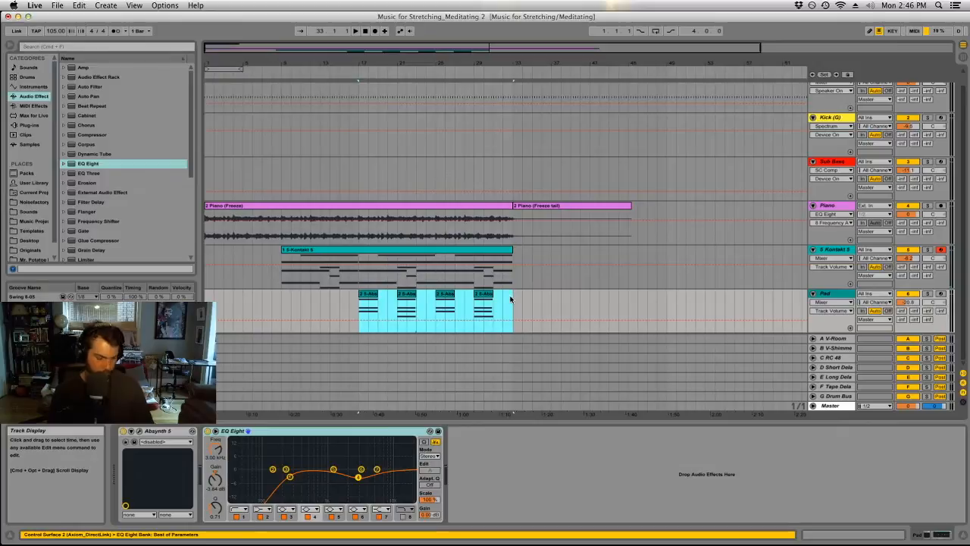
key("super+j")
key("super+z")
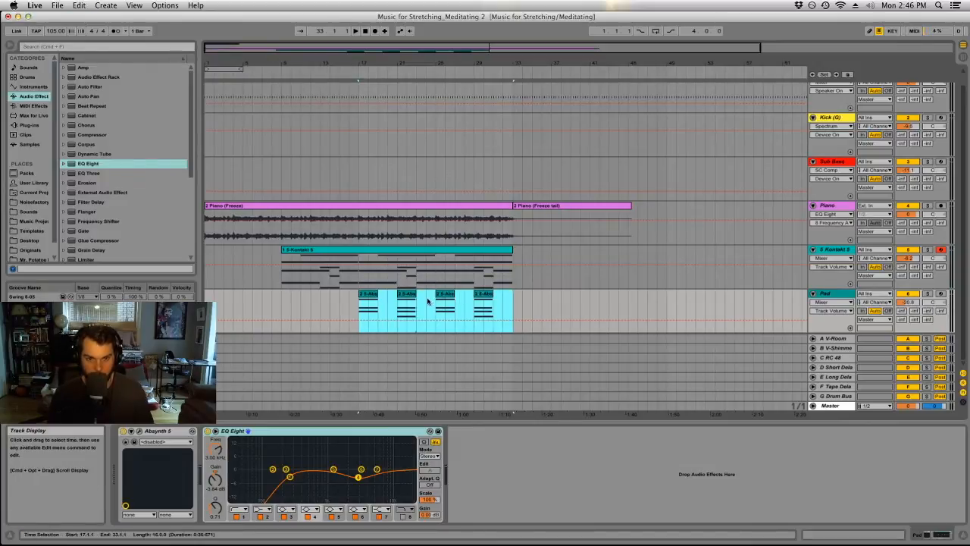
Delete the hidden notes before and after the audible range of the second pad clip in an enlarged note editor.
double_click(407, 298)
left_click_drag(660, 422, 660, 231)
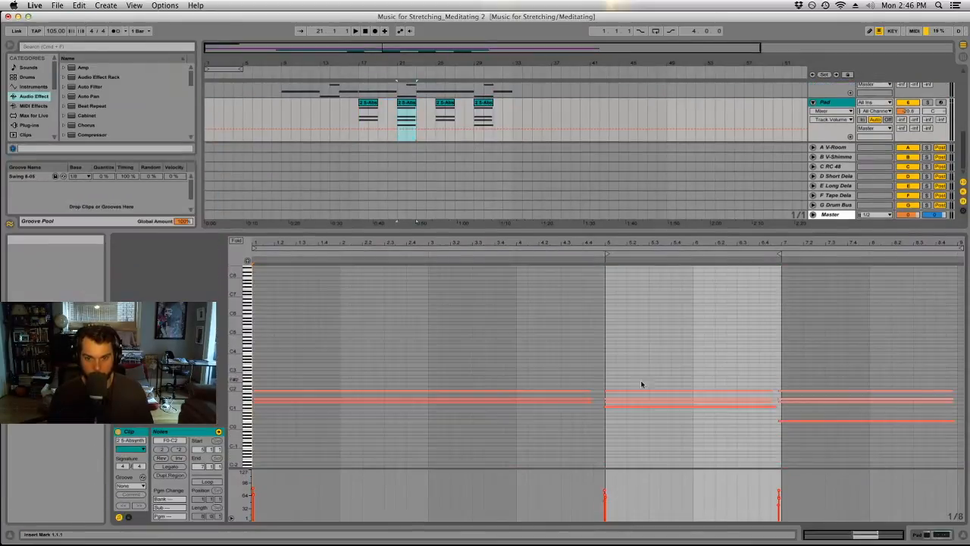
key("super+a")
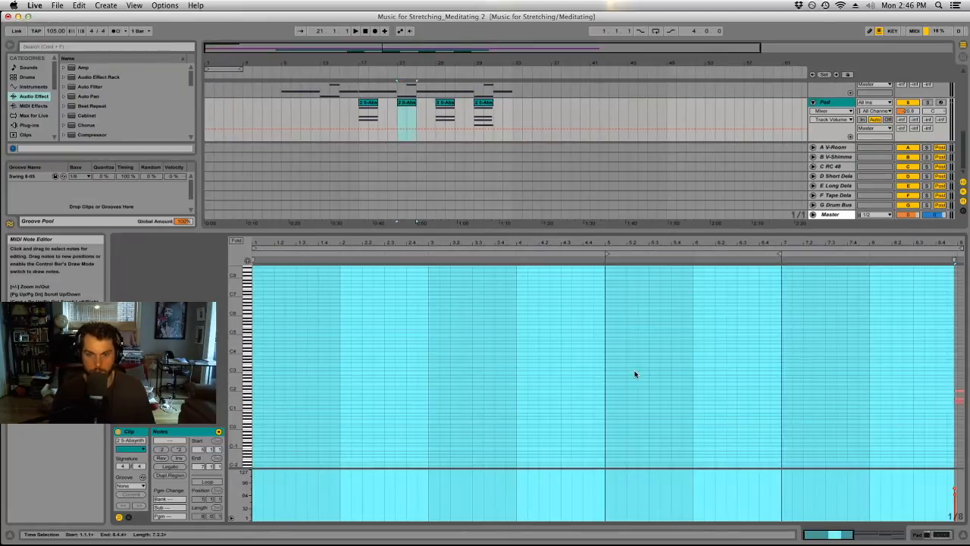
key("super+z")
left_click(659, 362)
left_click_drag(785, 368, 843, 472)
key("Delete")
left_click_drag(520, 364, 516, 429)
key("Delete")
left_click(649, 385)
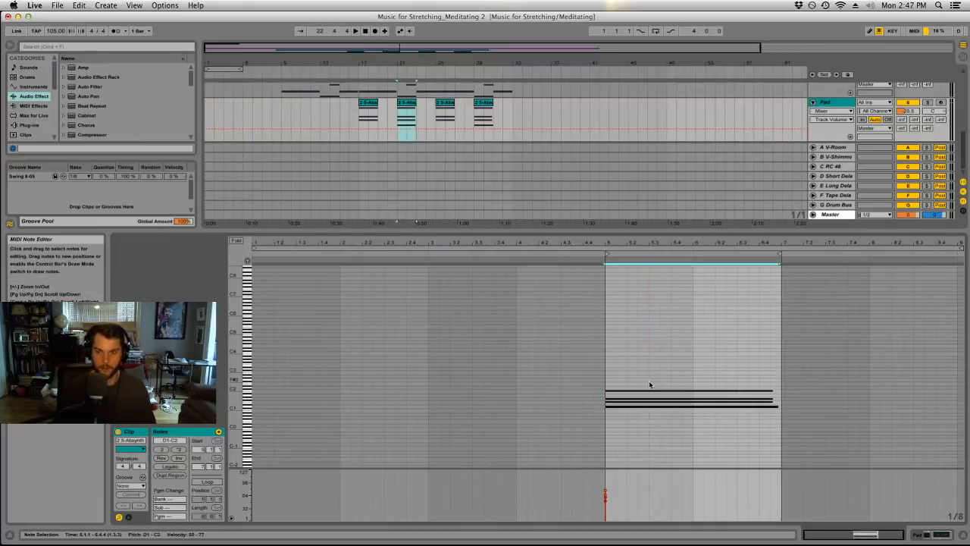
left_click(855, 415)
left_click_drag(489, 231, 488, 349)
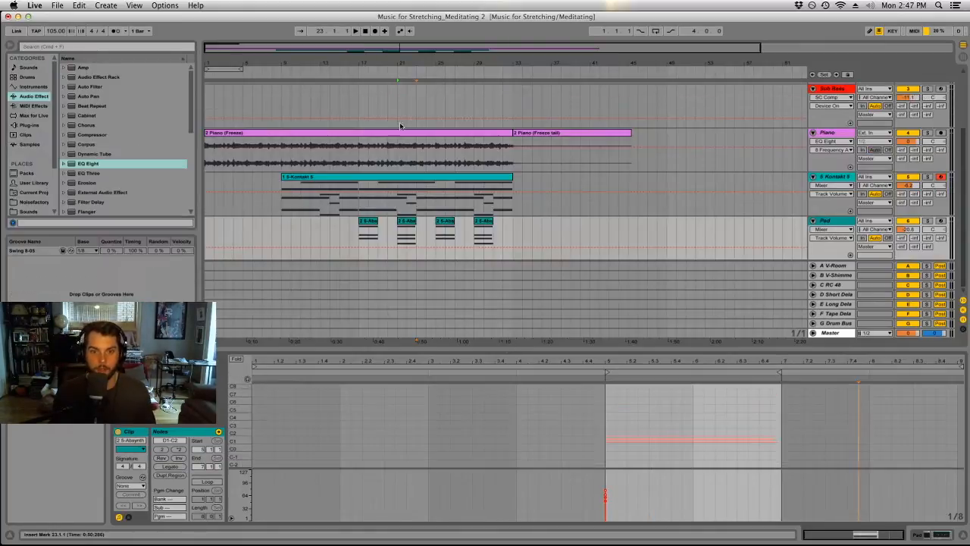
Check the short pad clips and play the arrangement from bar 17 to hear them with the piano and cello.
left_click(407, 235)
left_click(484, 235)
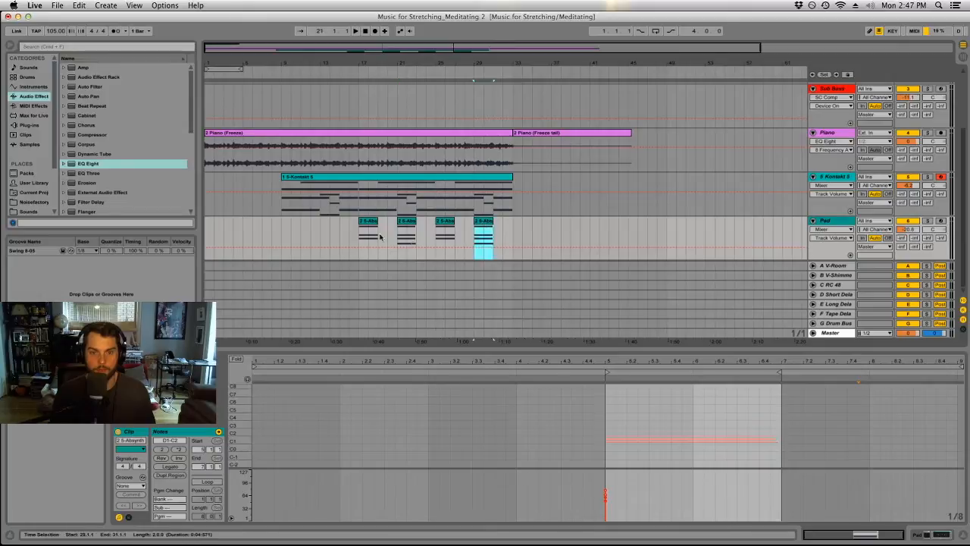
left_click(378, 222)
key("space")
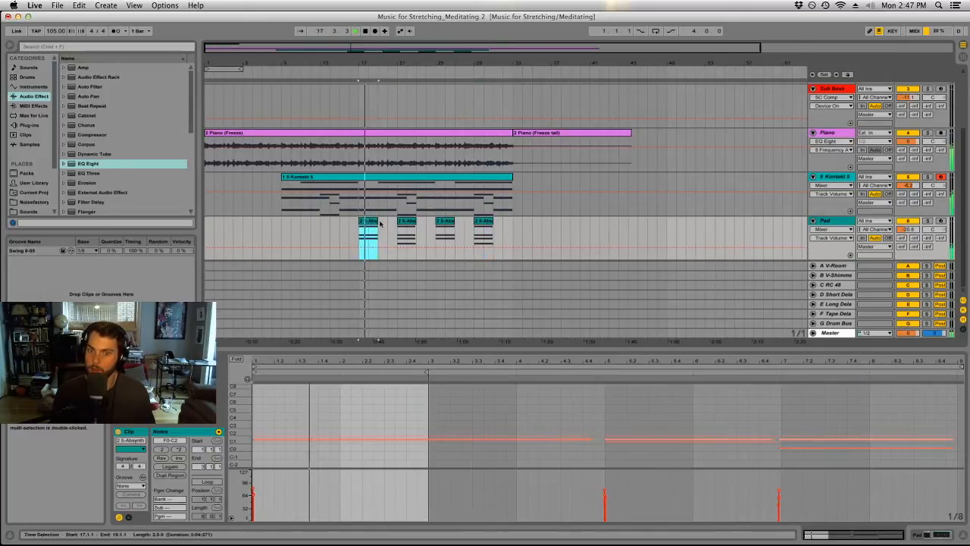
left_click(407, 222)
key("space")
left_click(342, 240)
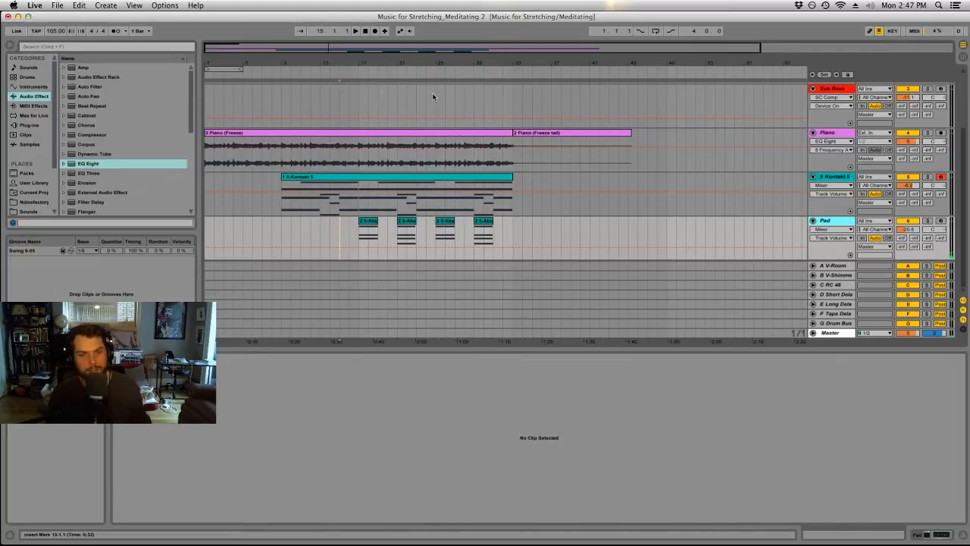
Play the arrangement from bar 8 to hear all parts together and check the track levels in the mixer.
key("minus")
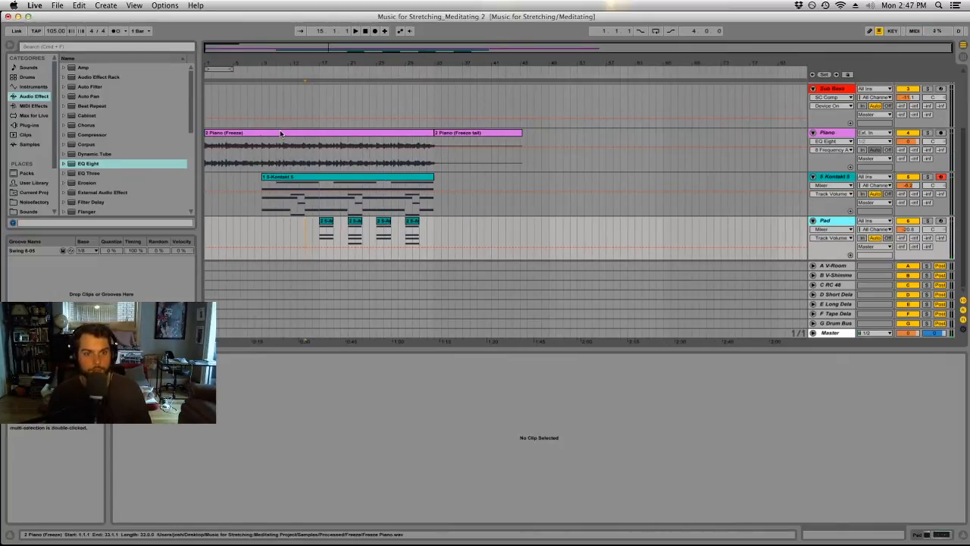
double_click(309, 149)
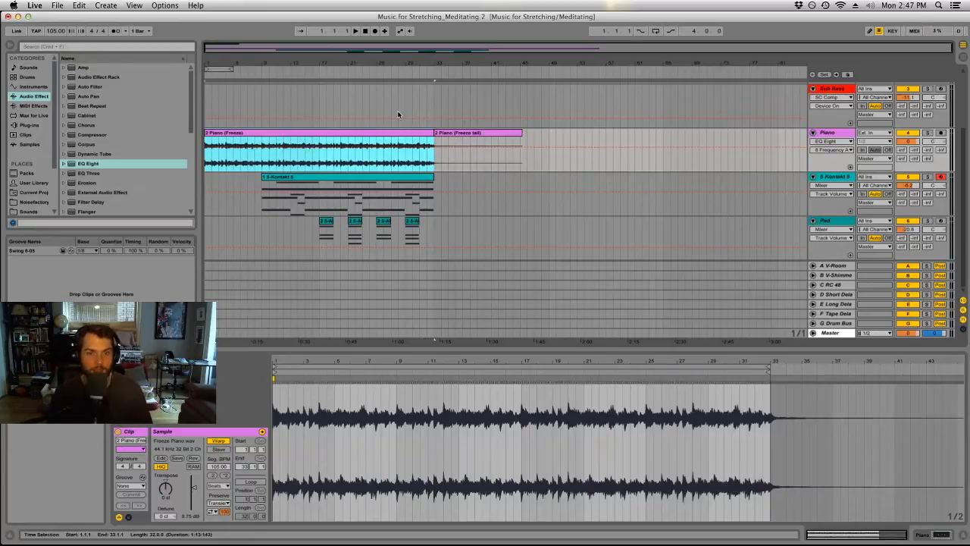
key("space")
left_click(257, 163)
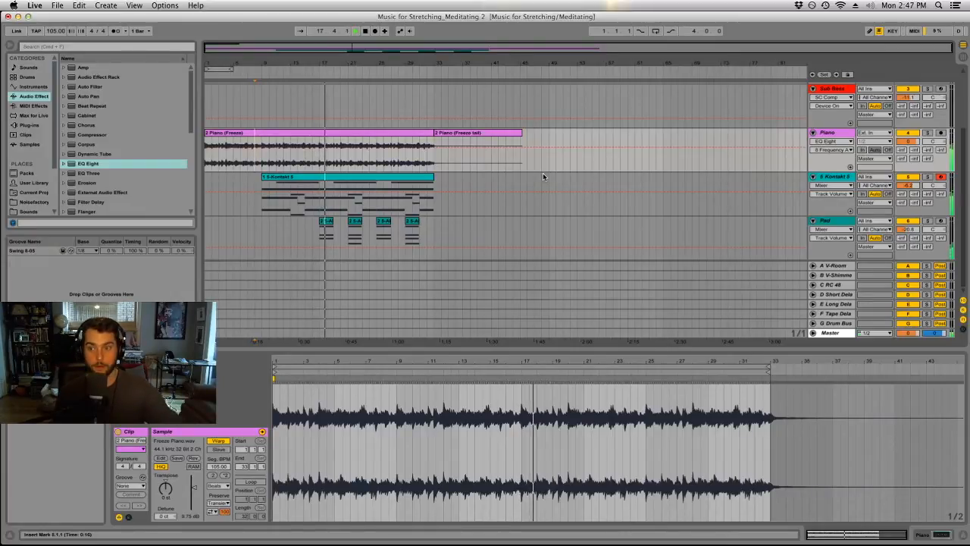
key("Tab")
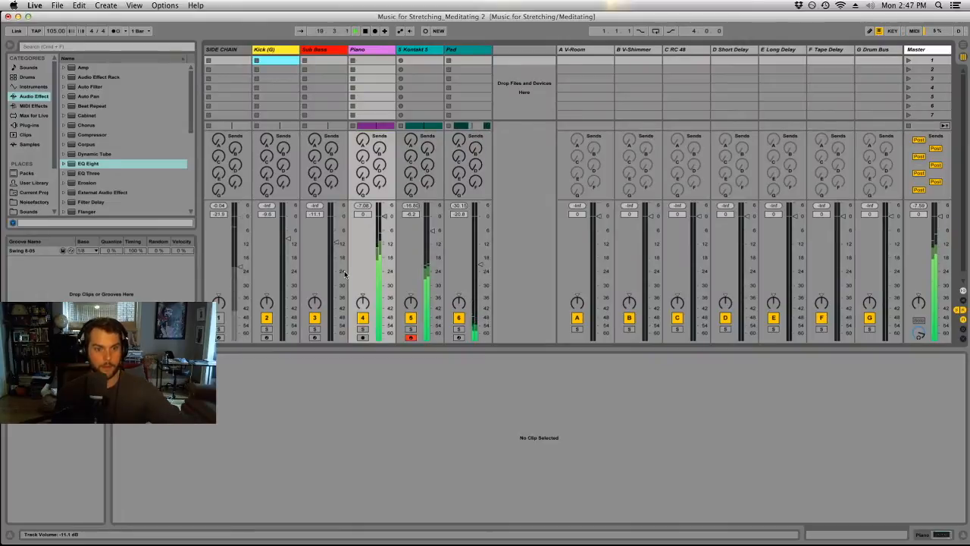
key("Tab")
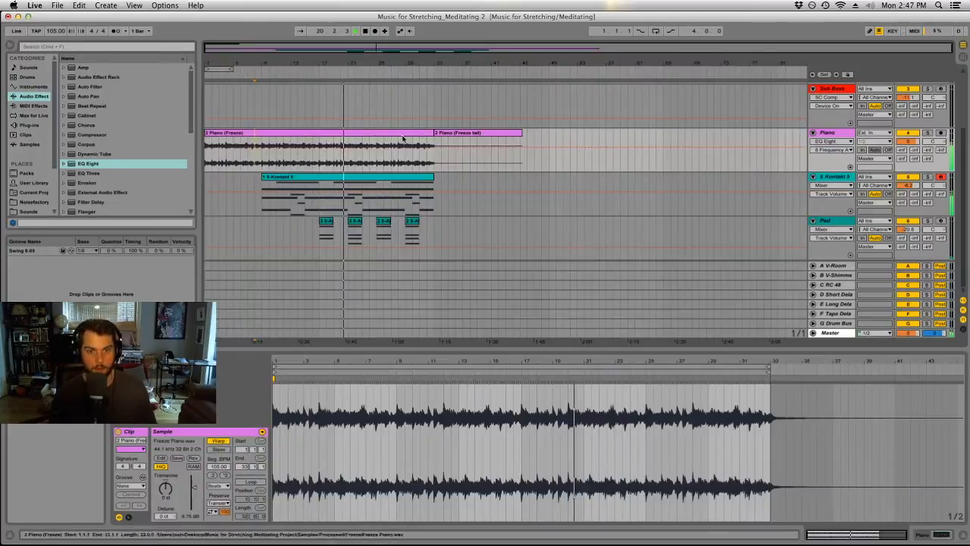
left_click(503, 175)
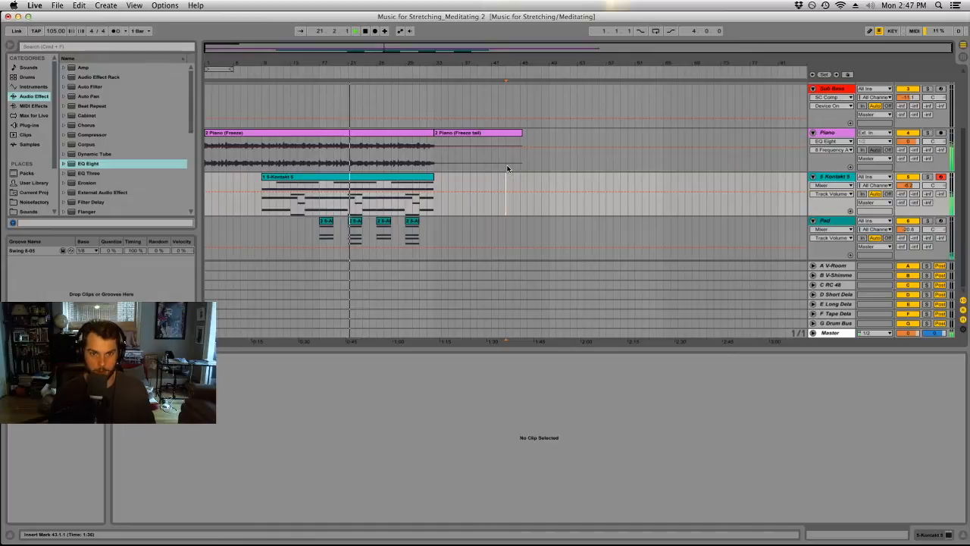
left_click(467, 135)
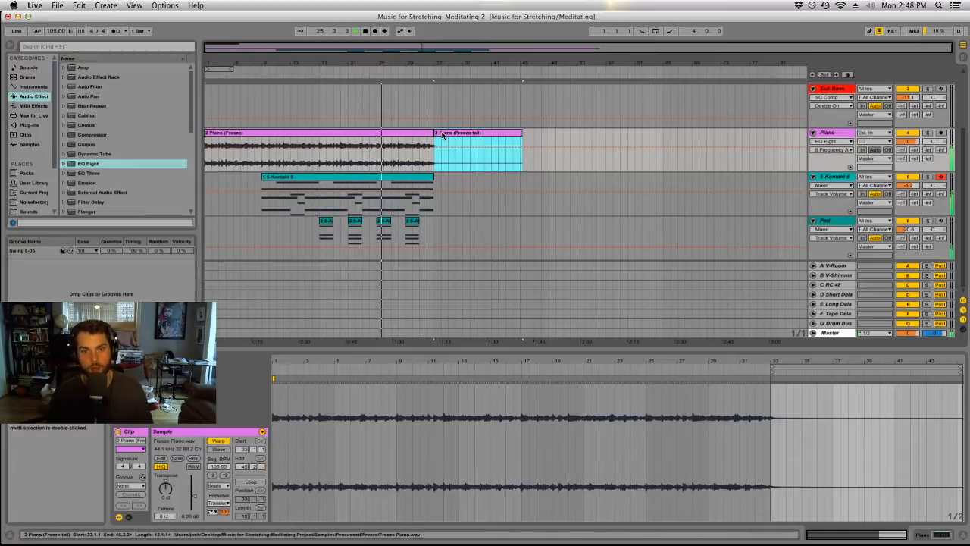
Freeze the Kontakt 5 cello track and save the Live set.
left_click(829, 177)
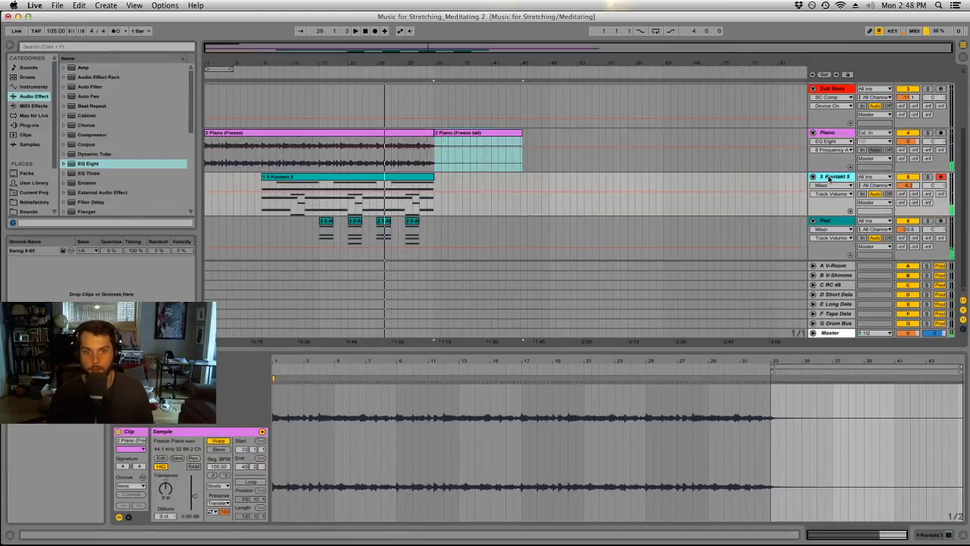
right_click(829, 177)
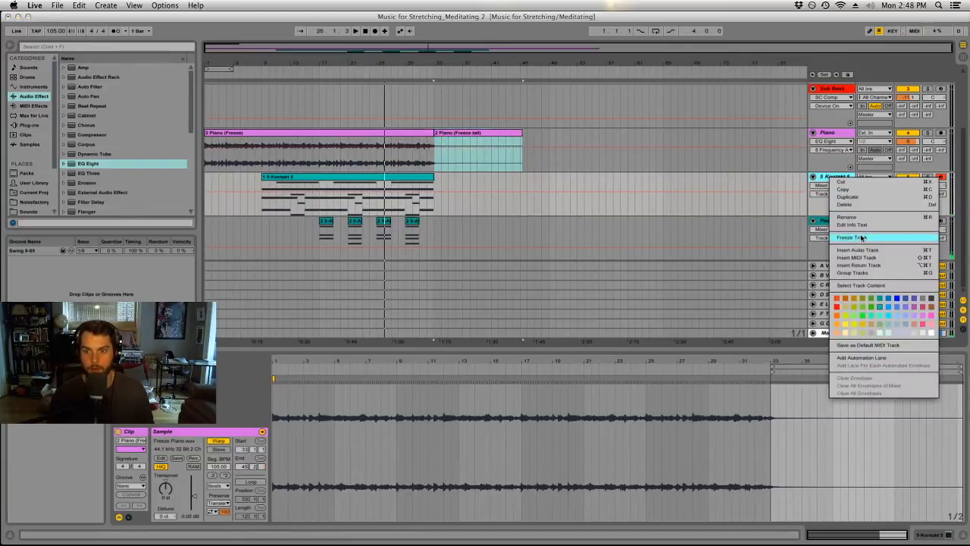
left_click(861, 237)
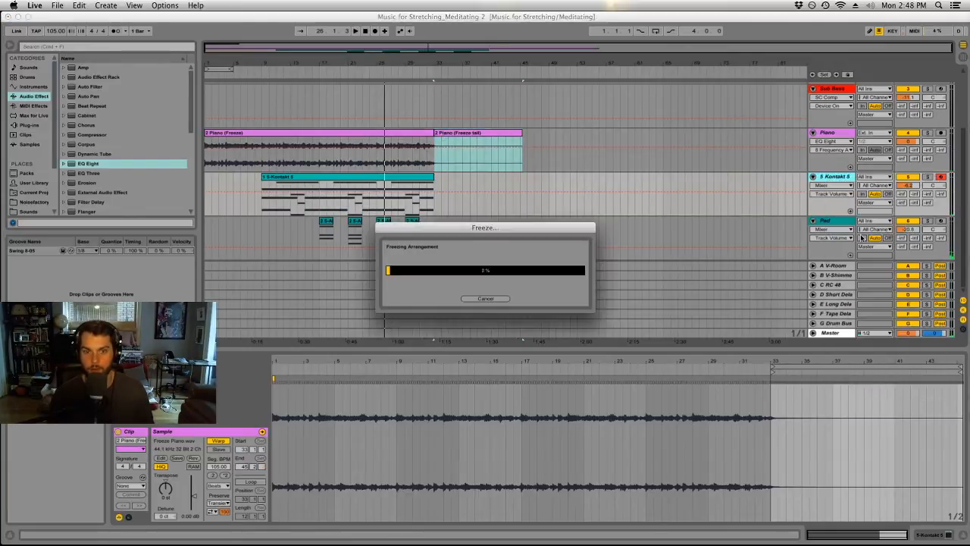
right_click(838, 180)
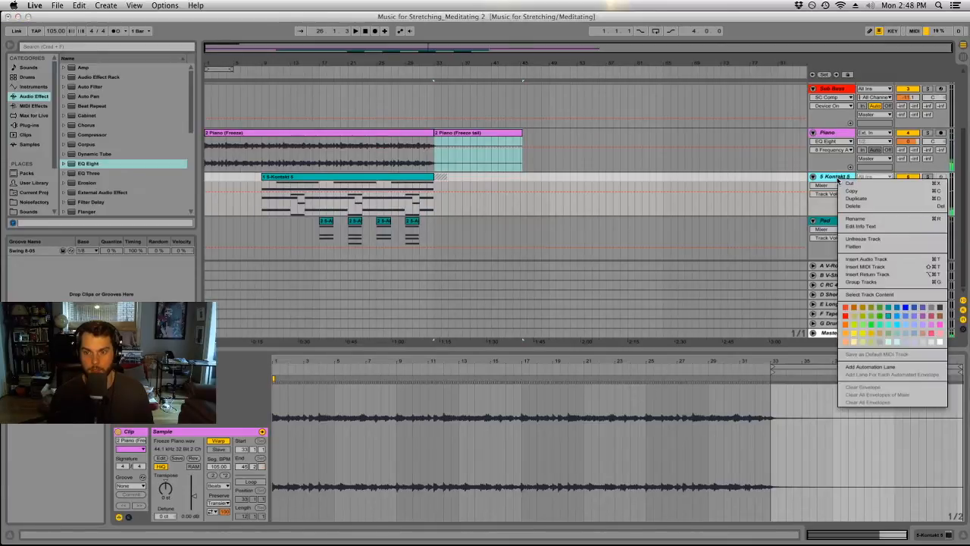
left_click(830, 181)
left_click(60, 6)
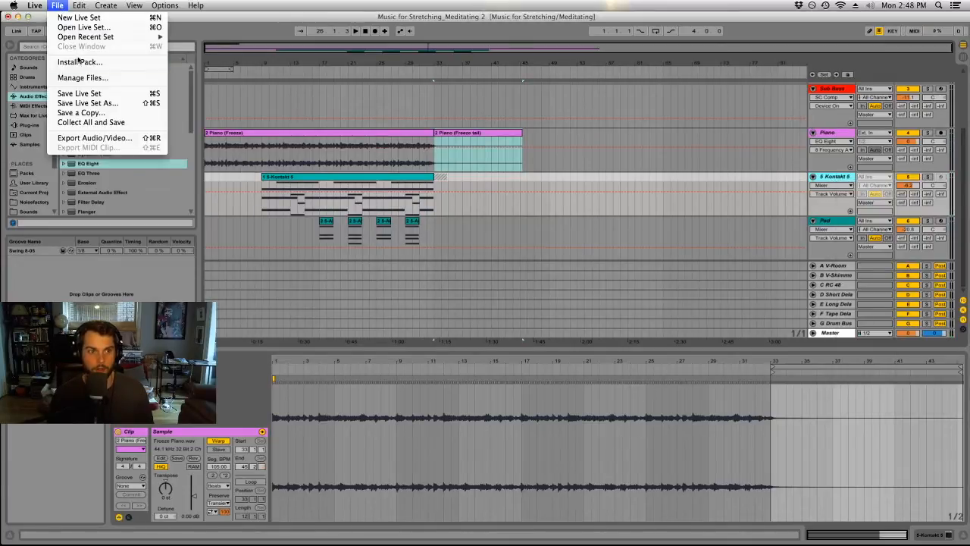
left_click(83, 95)
Flatten the frozen Kontakt 5 track to audio and save the set under the new name Music for Stretching_Meditating 3.
right_click(839, 177)
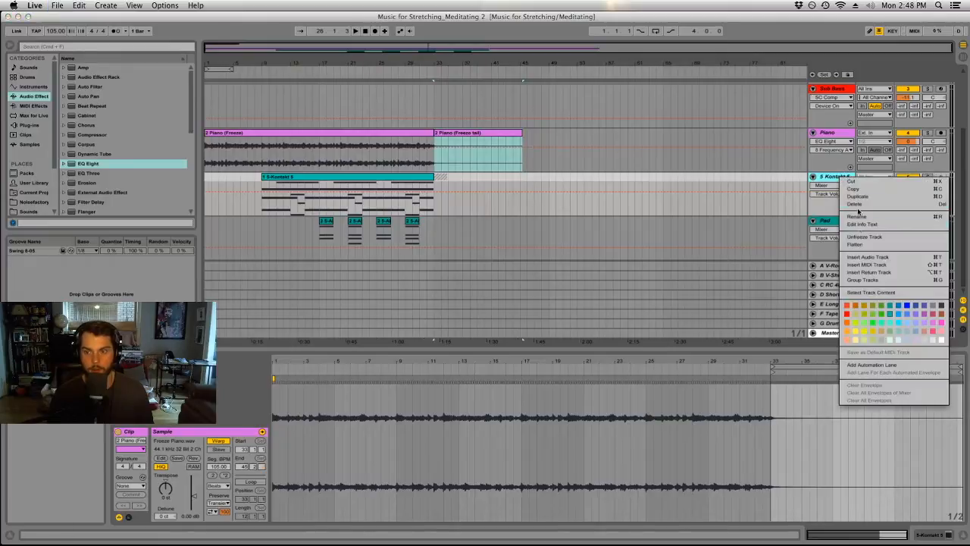
left_click(858, 246)
left_click(61, 6)
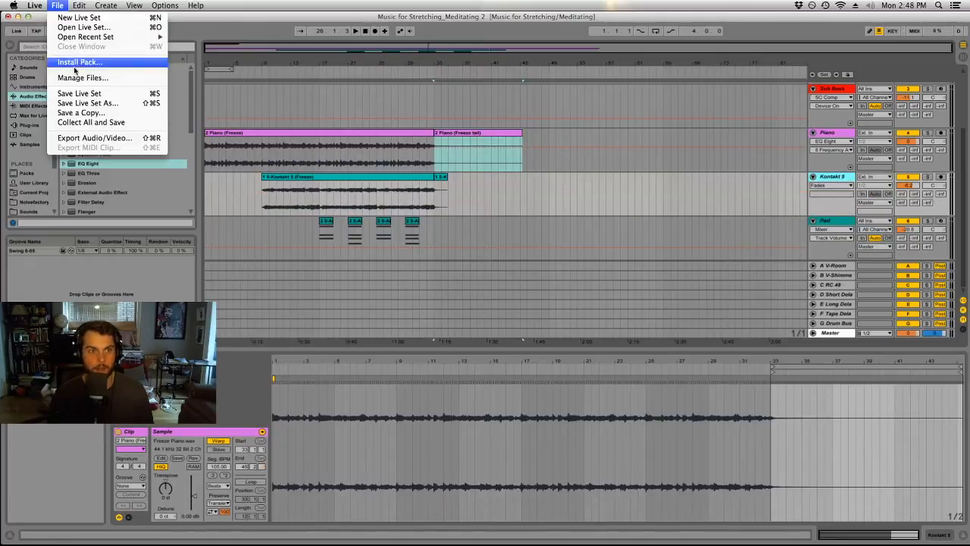
left_click(83, 99)
left_click(534, 99)
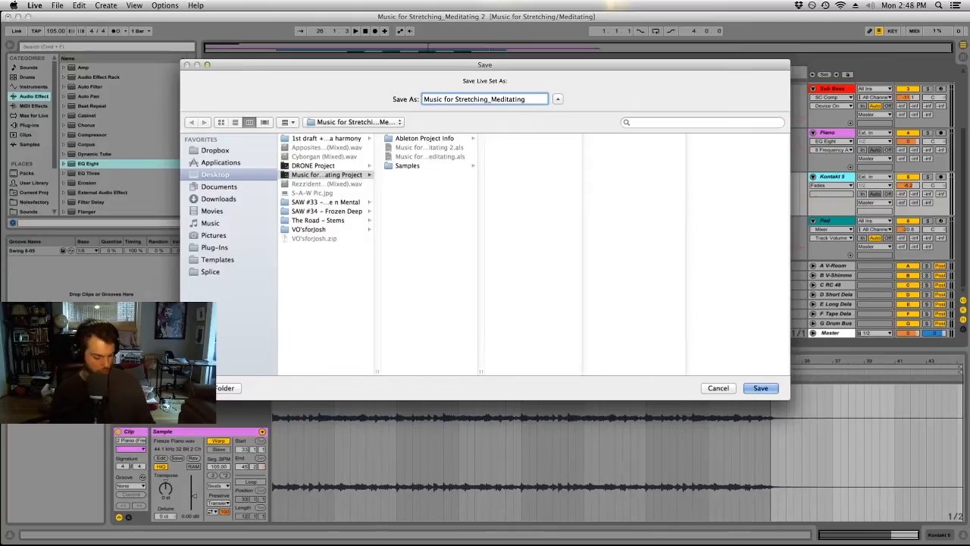
type("3")
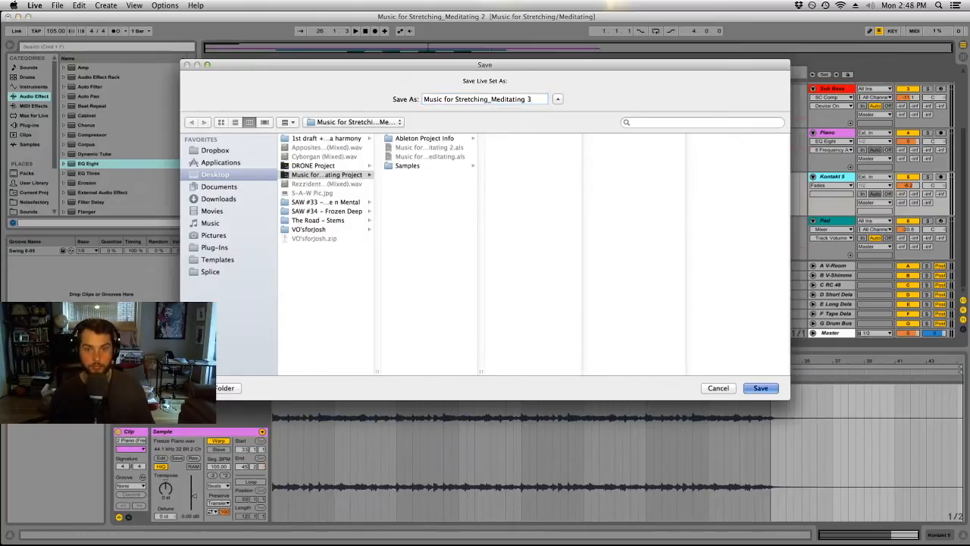
key("Return")
Rename the flattened Kontakt 5 track as Cellos.
left_click_drag(493, 190, 531, 190)
left_click(532, 189)
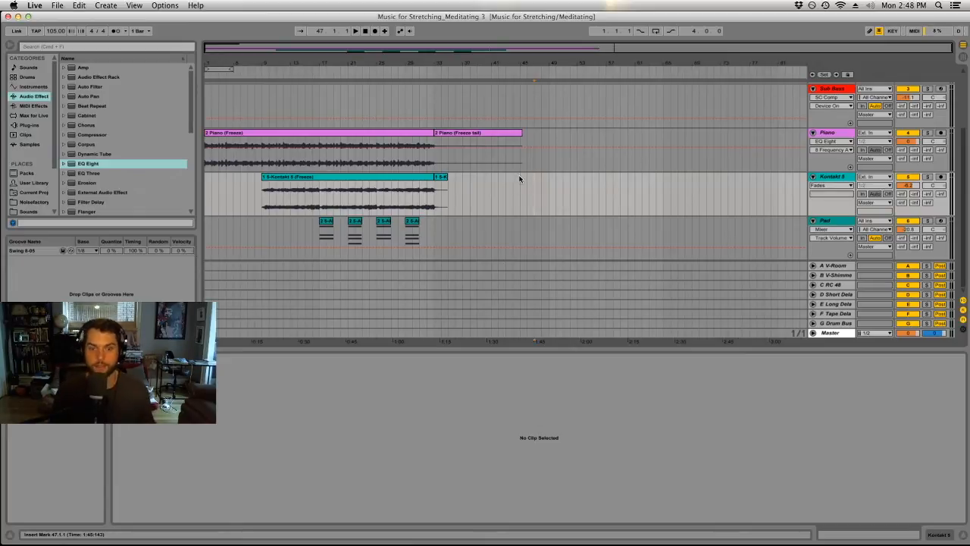
left_click(836, 179)
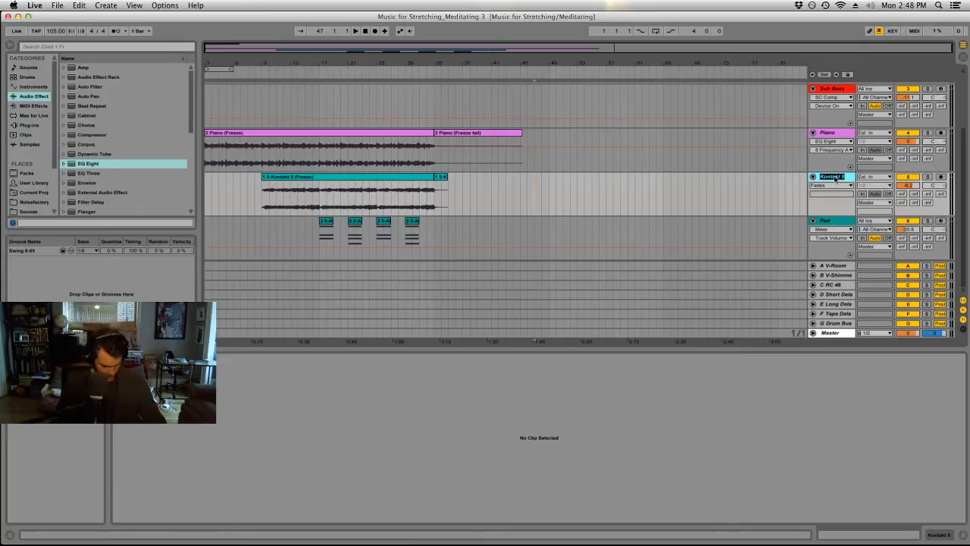
type("Cellos")
key("Return")
Recolour the Cellos track and both of its audio clips light purple.
right_click(829, 181)
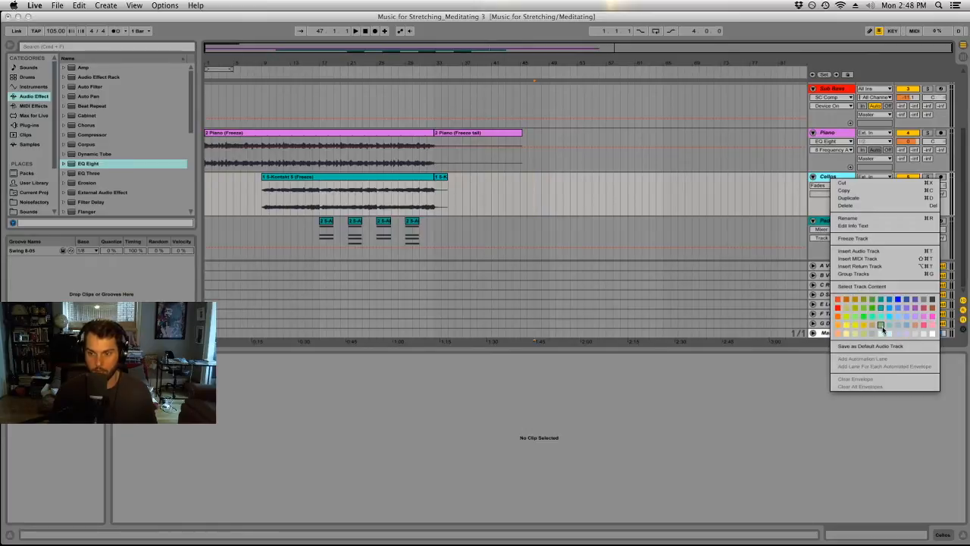
left_click(924, 334)
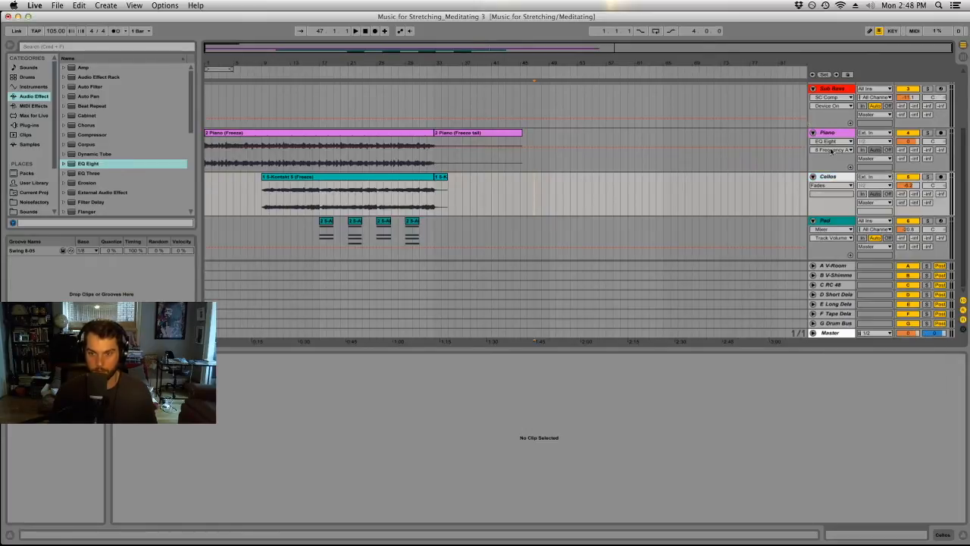
left_click(421, 176)
left_click(439, 177, "shift")
right_click(439, 178)
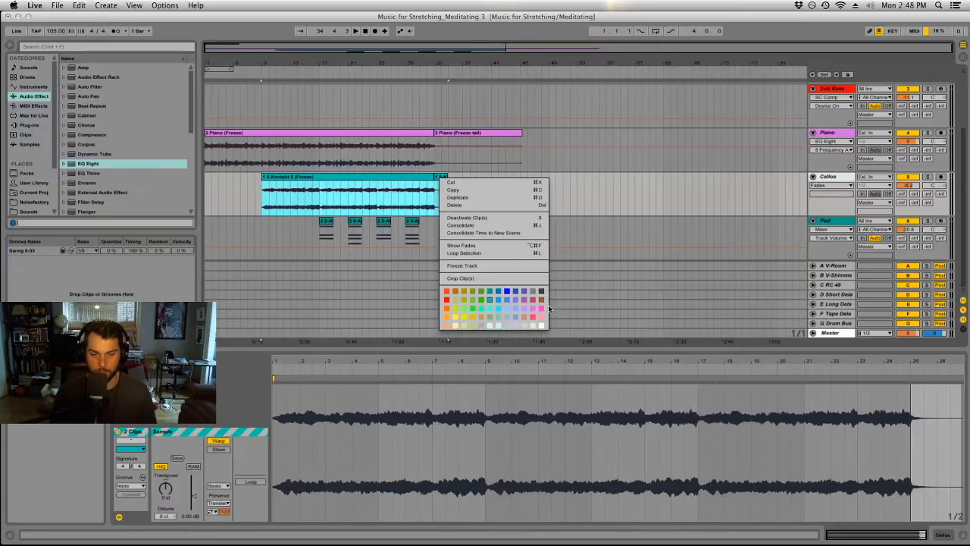
left_click(523, 309)
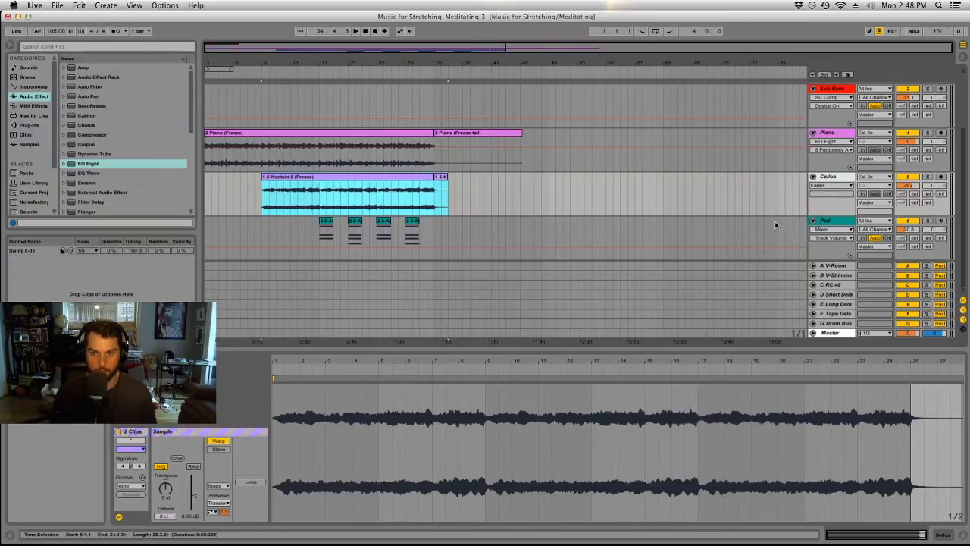
right_click(827, 181)
left_click(912, 317)
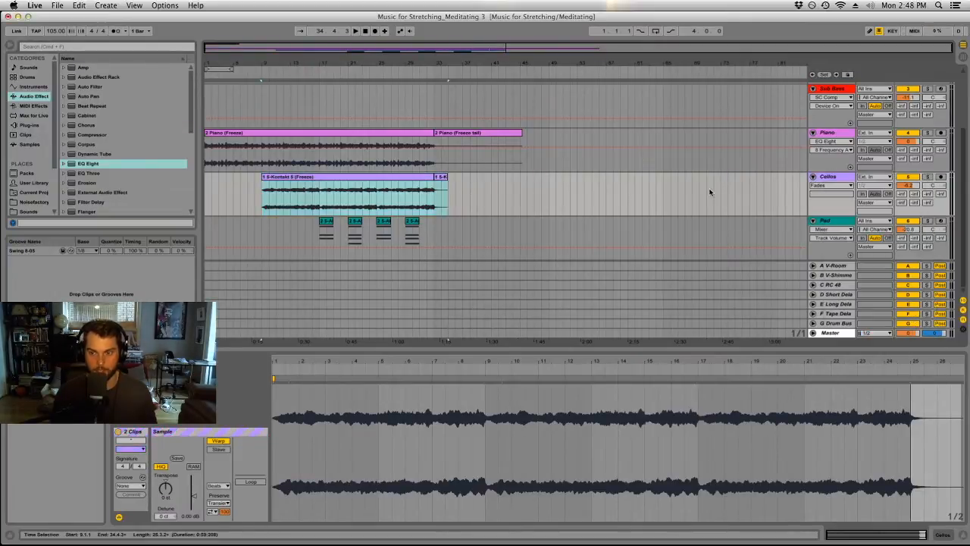
left_click(639, 195)
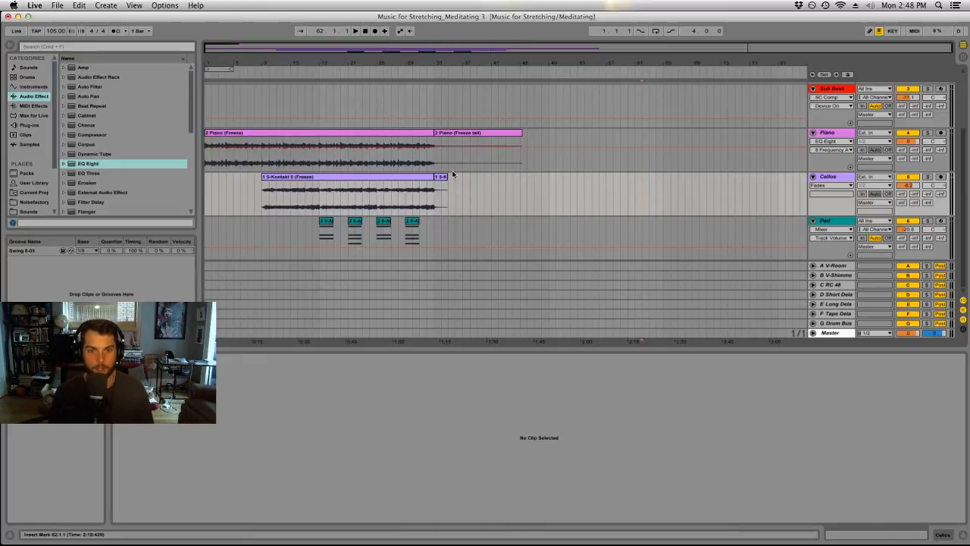
Insert a new MIDI track directly below the Cellos track and load the Kontakt 5 plug-in on it.
left_click(457, 135)
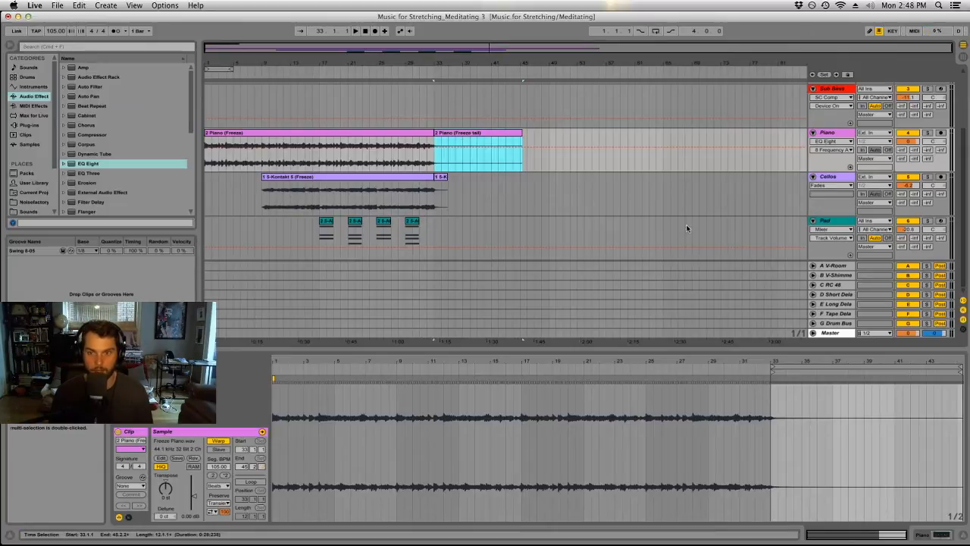
left_click(584, 193)
left_click(827, 178)
scroll(811, 224, "up", 3)
scroll(810, 227, "down", 3)
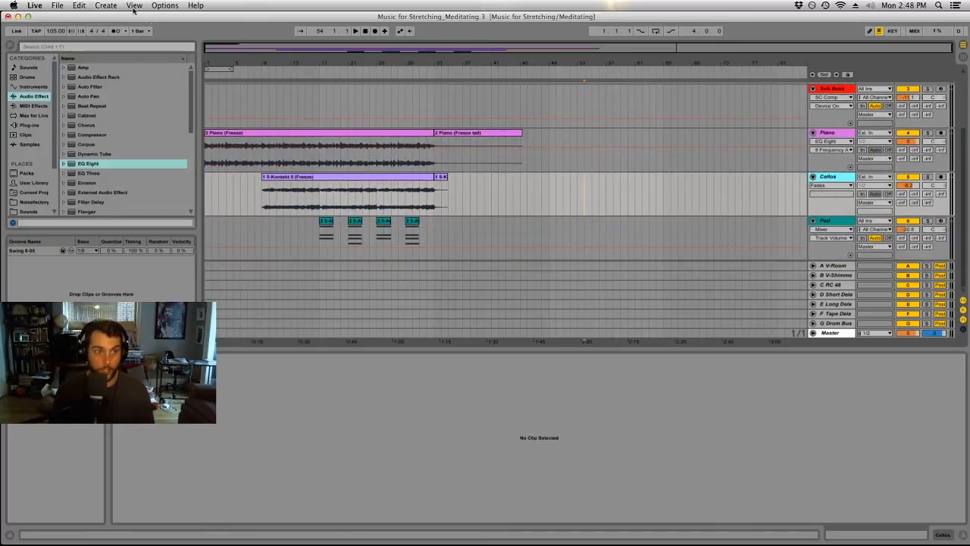
left_click(106, 5)
left_click(114, 57)
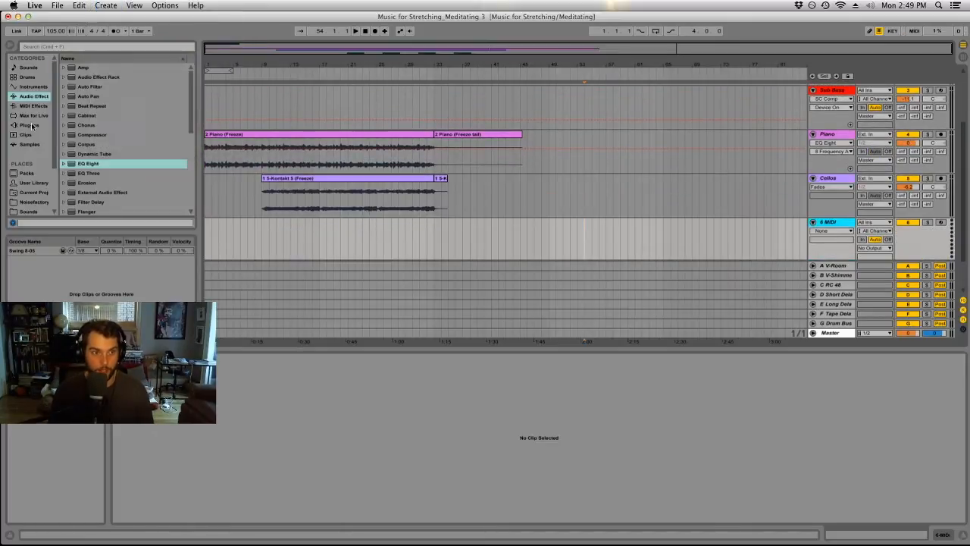
left_click(31, 125)
left_click_drag(89, 98, 837, 233)
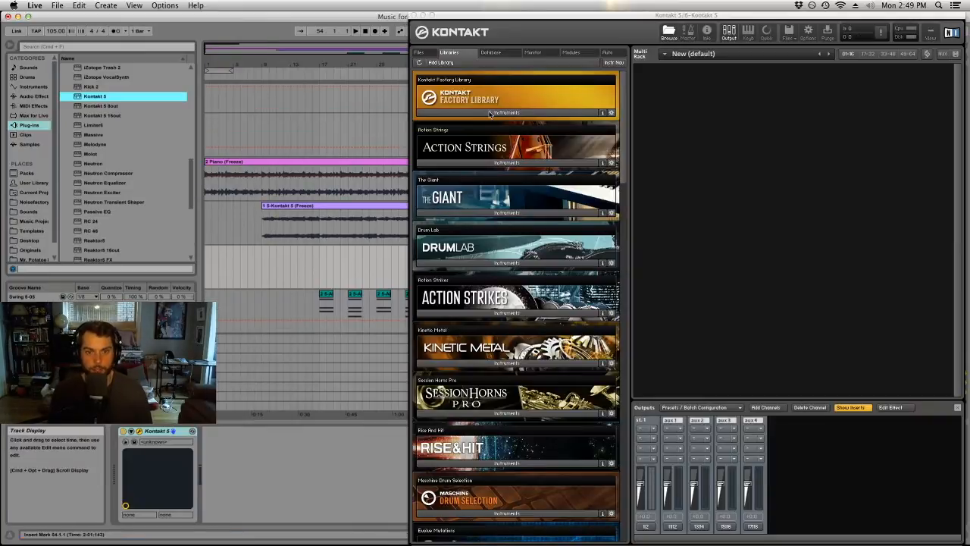
Load the Viola Ensemble from the VSL Strings of the Kontakt Factory Library into the new Kontakt instance.
left_click(489, 113)
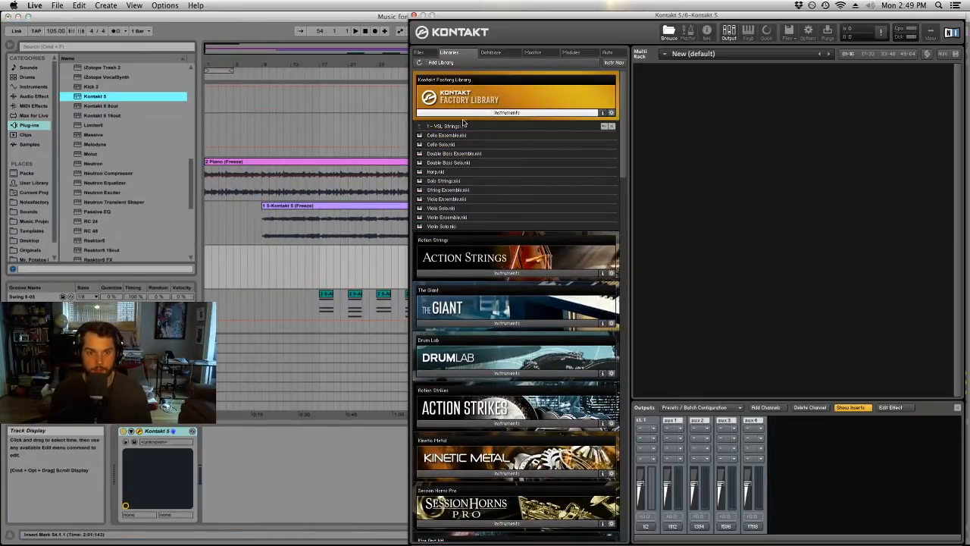
left_click_drag(442, 203, 731, 181)
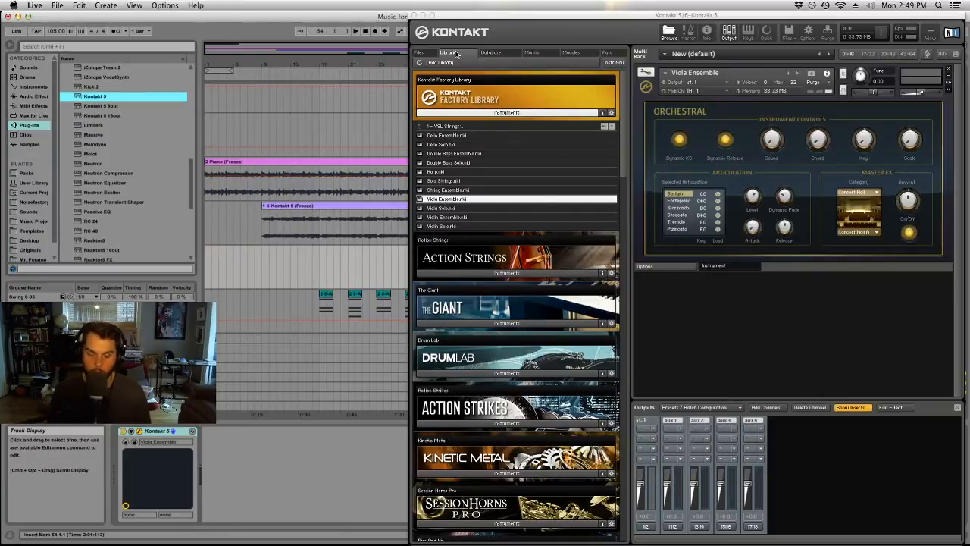
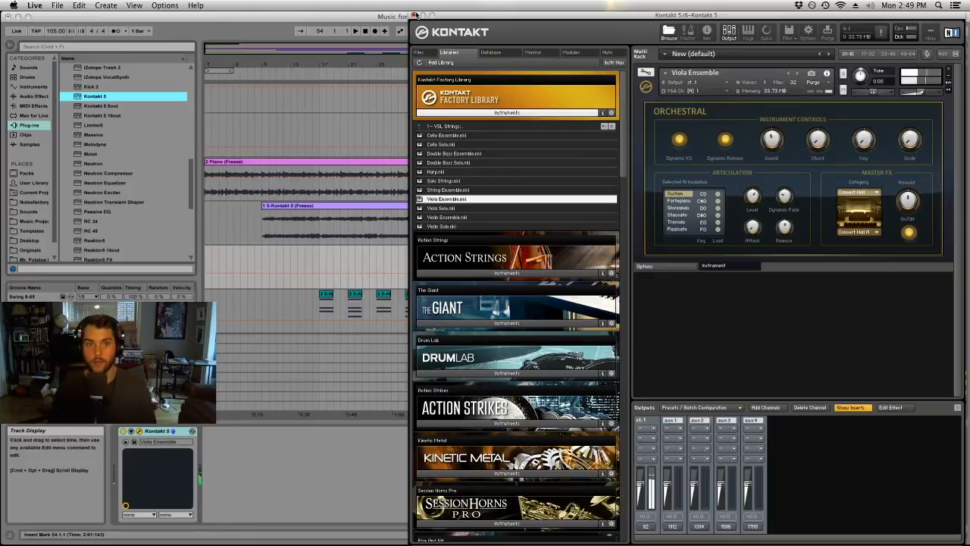
Record a MIDI part with the Viola Ensemble from bar 15 and trim the recorded clip's start to bar 17.
left_click(414, 15)
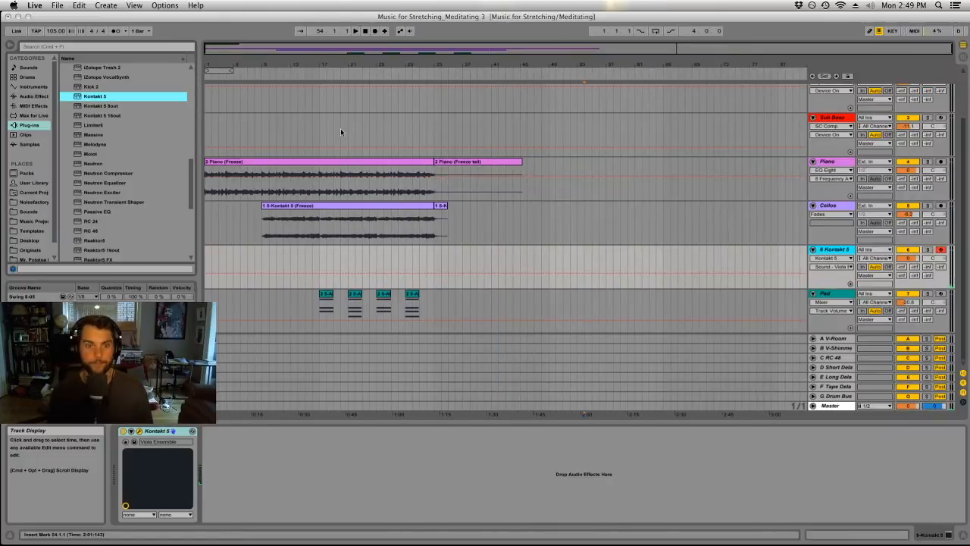
left_click(305, 251)
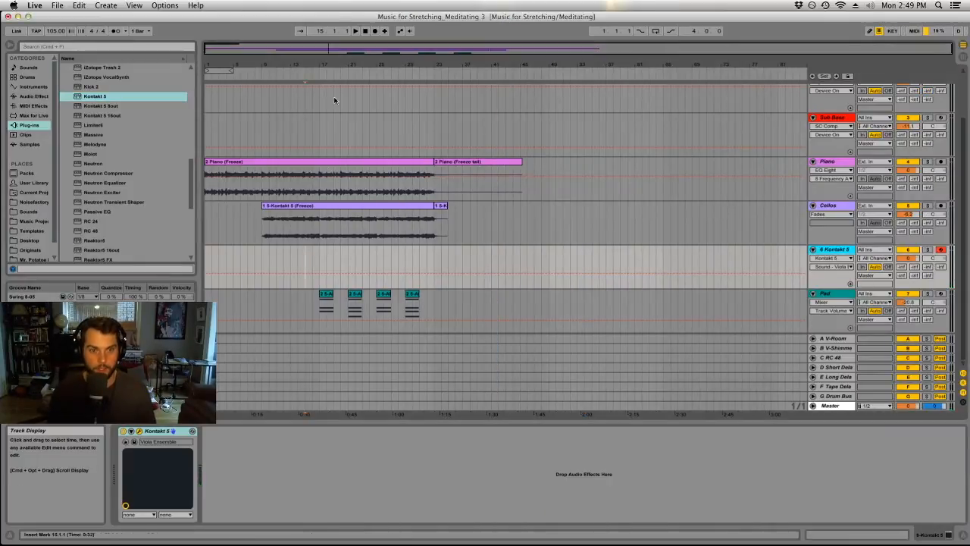
left_click(354, 31)
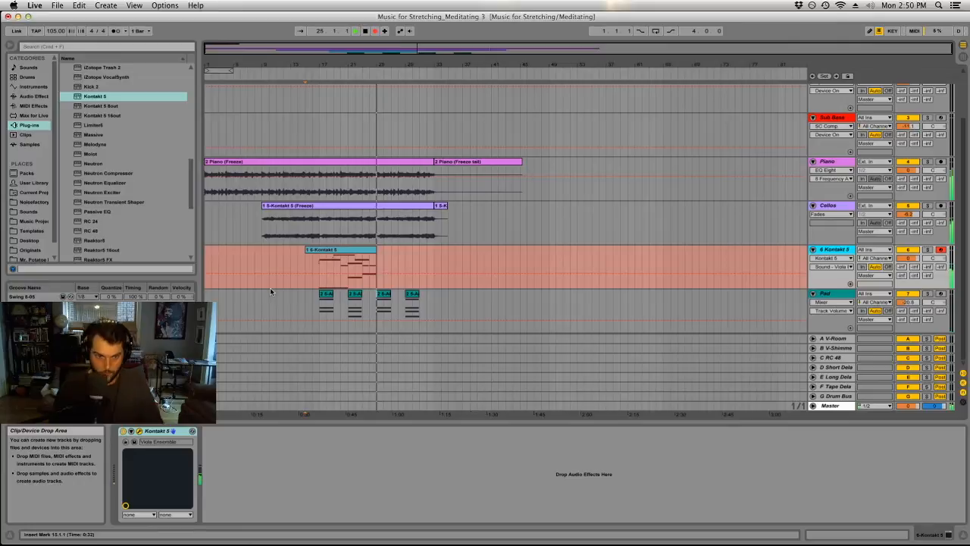
key("space")
left_click(372, 249)
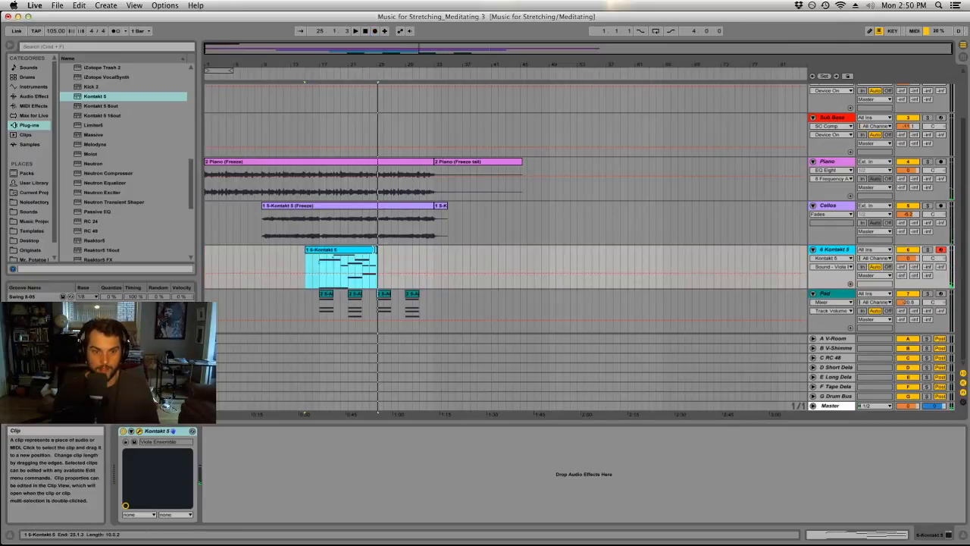
left_click_drag(306, 262, 318, 261)
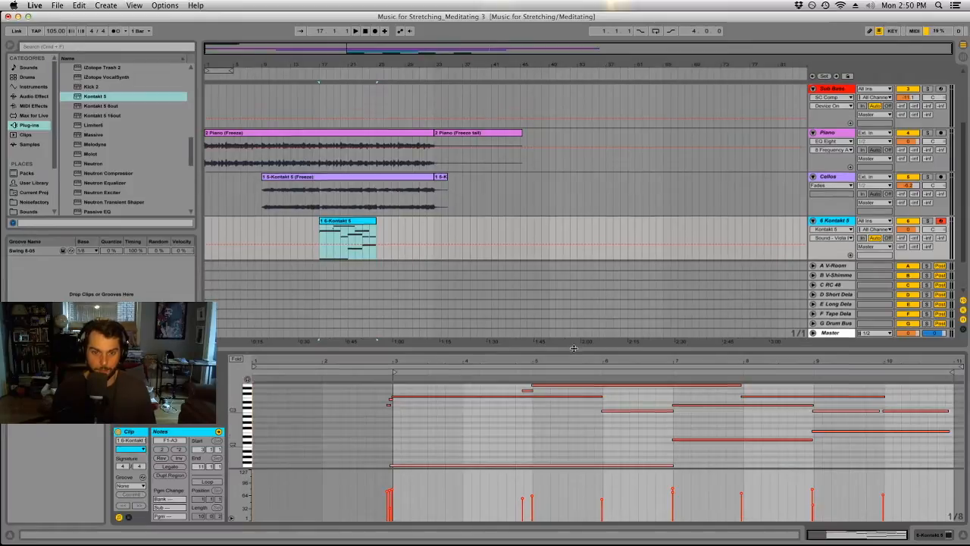
Shift the opening chord's slightly early notes in the viola clip so that they begin on the clip's first beat.
left_click_drag(573, 348, 573, 260)
left_click_drag(375, 314, 423, 423)
key("Delete")
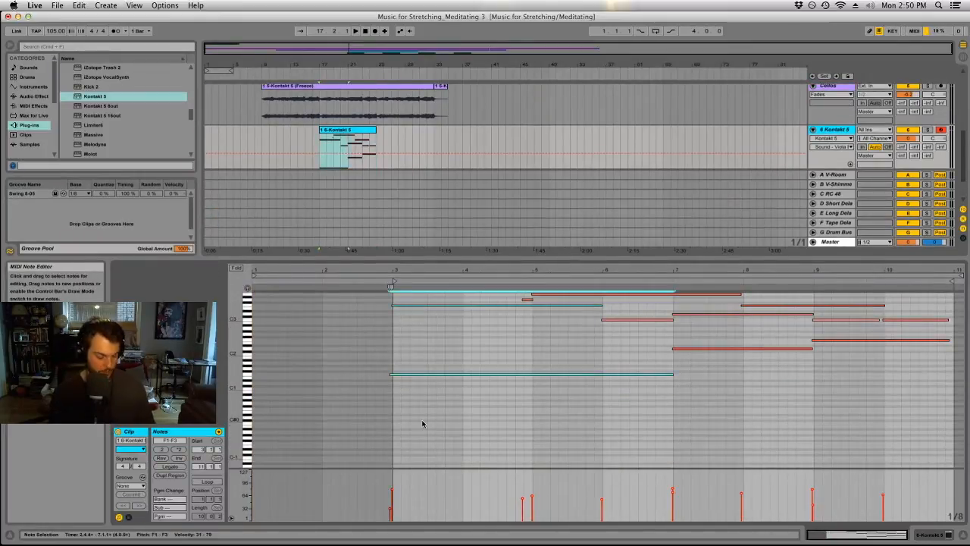
key("super+a")
left_click_drag(428, 297, 427, 434)
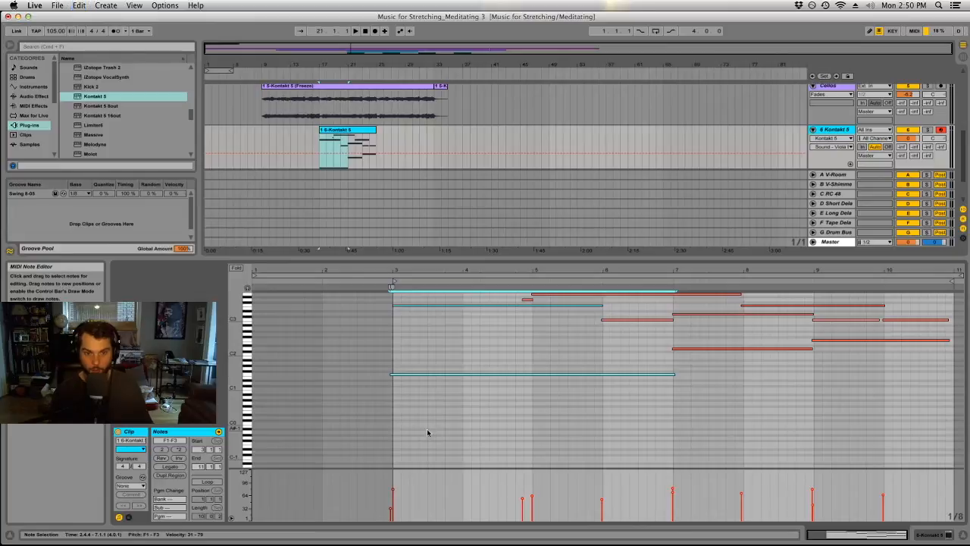
left_click_drag(410, 360, 416, 403)
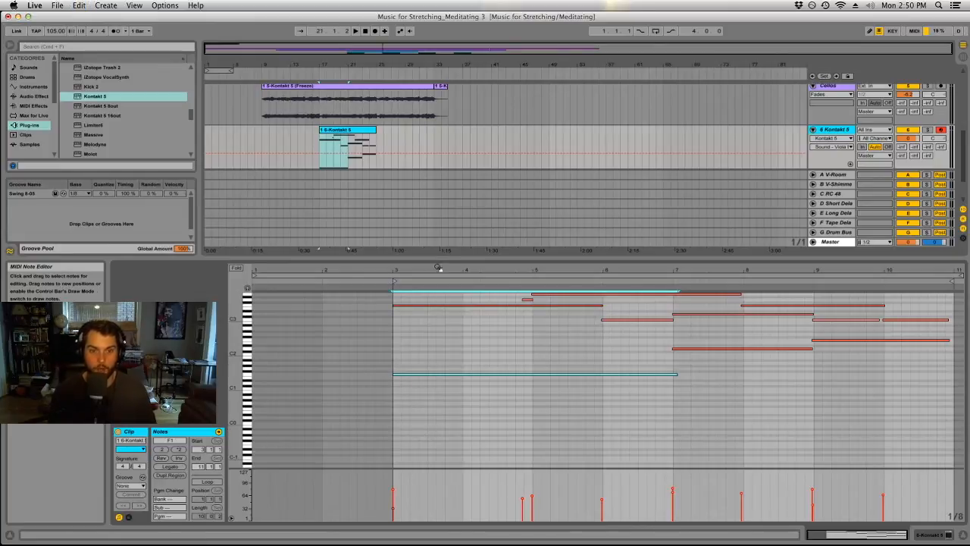
left_click_drag(437, 260, 437, 423)
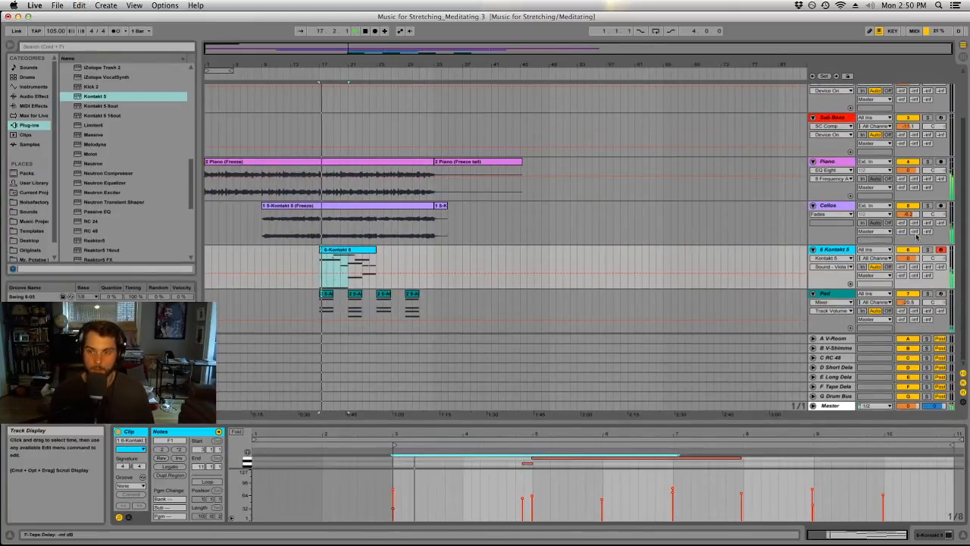
Rename the new Kontakt 5 track as Violas.
right_click(847, 248)
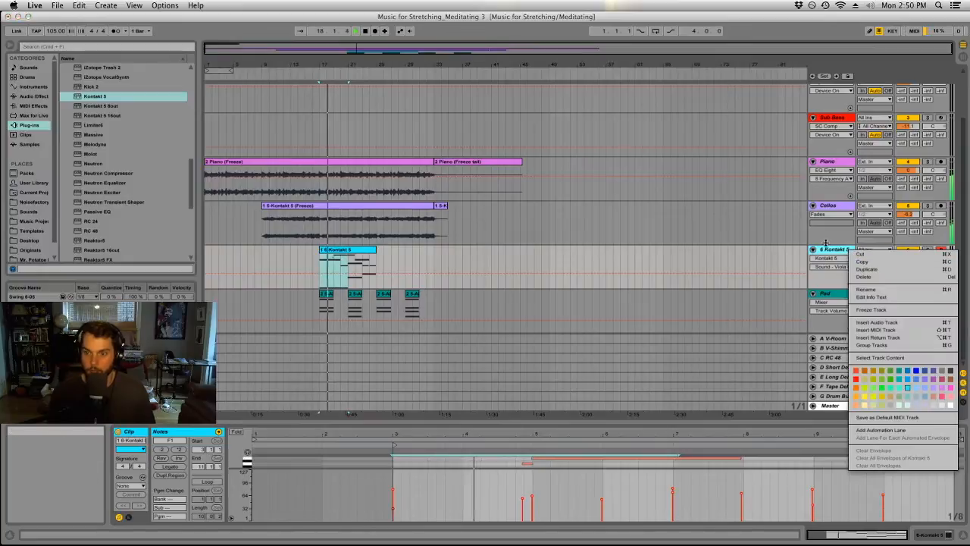
left_click(831, 253)
key("super+r")
type("Violins")
key("Return")
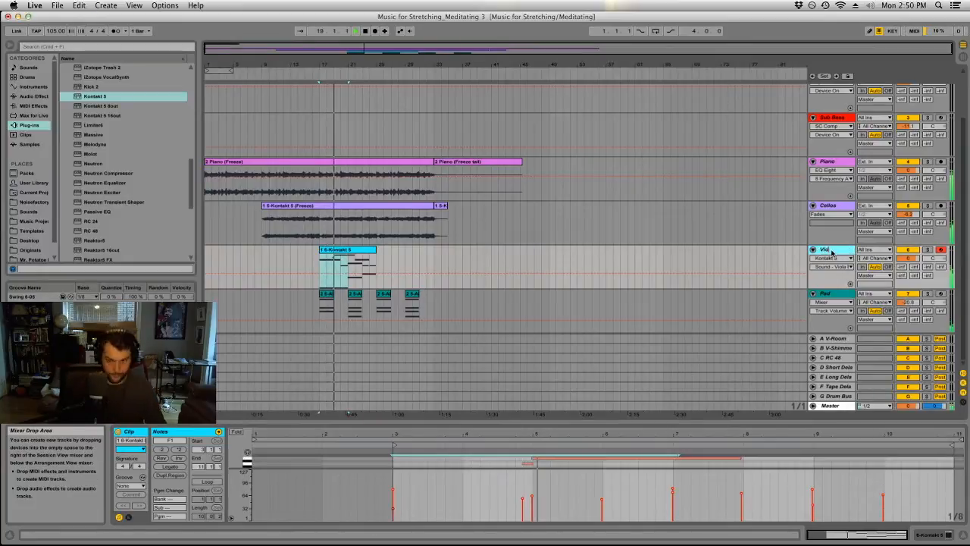
Recolour the Violas track and its recorded MIDI clip the same salmon-brown shade.
right_click(832, 252)
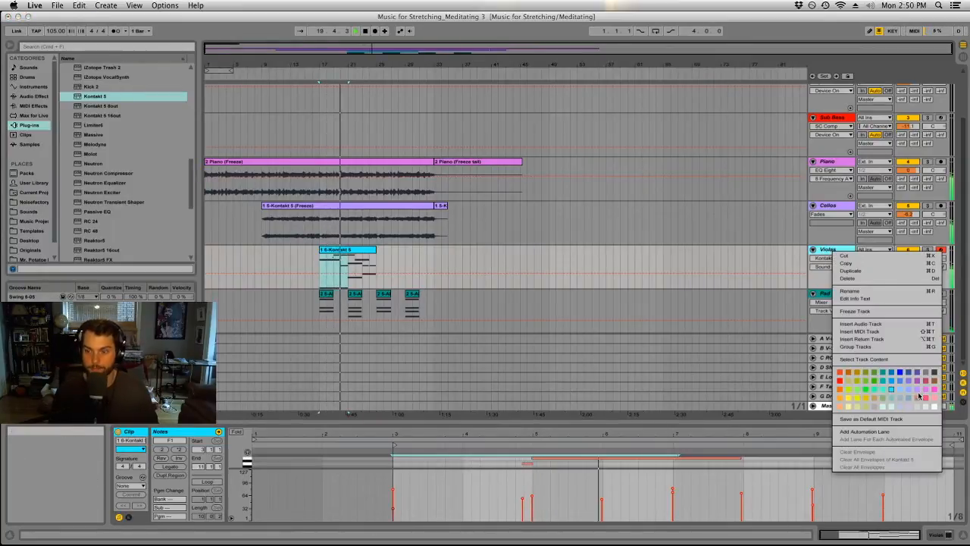
left_click(919, 399)
right_click(359, 250)
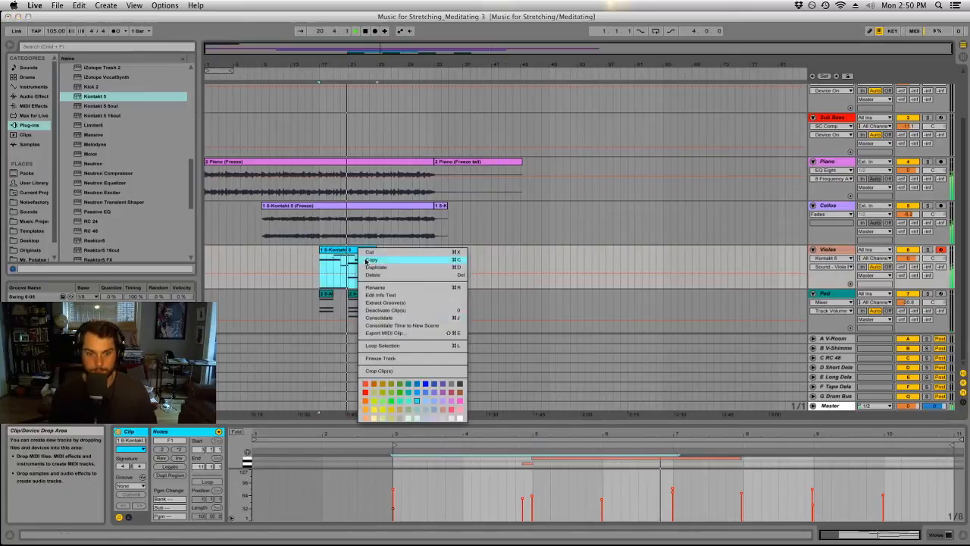
left_click(433, 411)
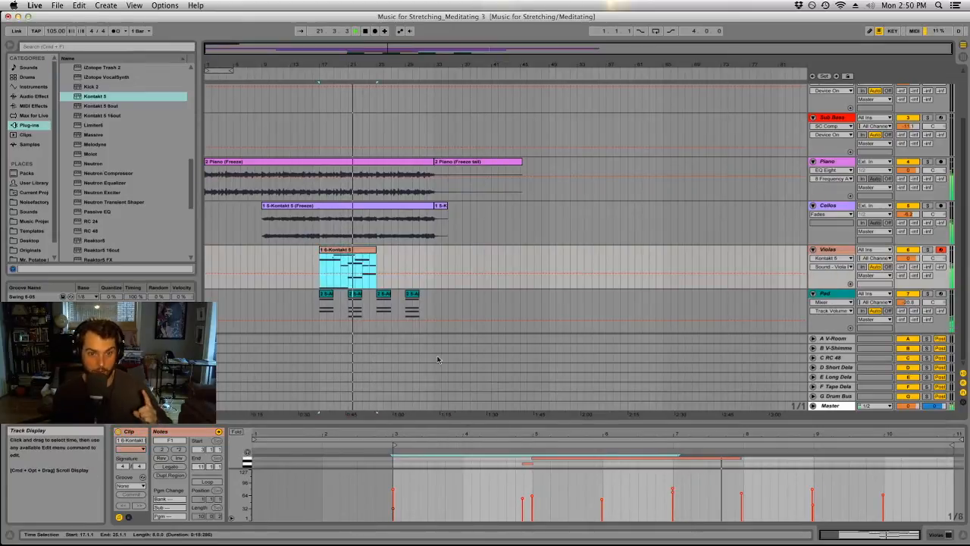
left_click(452, 254)
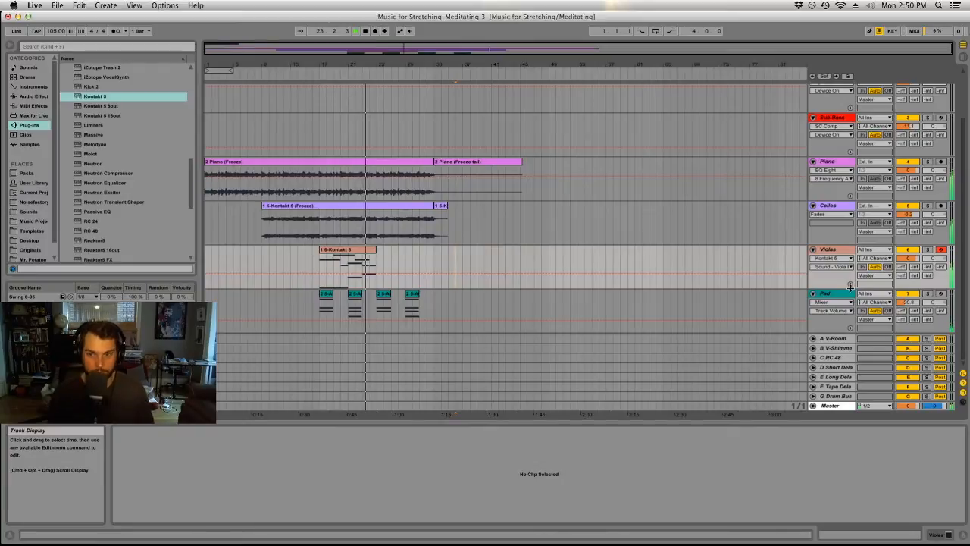
Consolidate the four Absynth pad clips into one clip spanning bars 17 to 33 and rename it Pad.
left_click(326, 295)
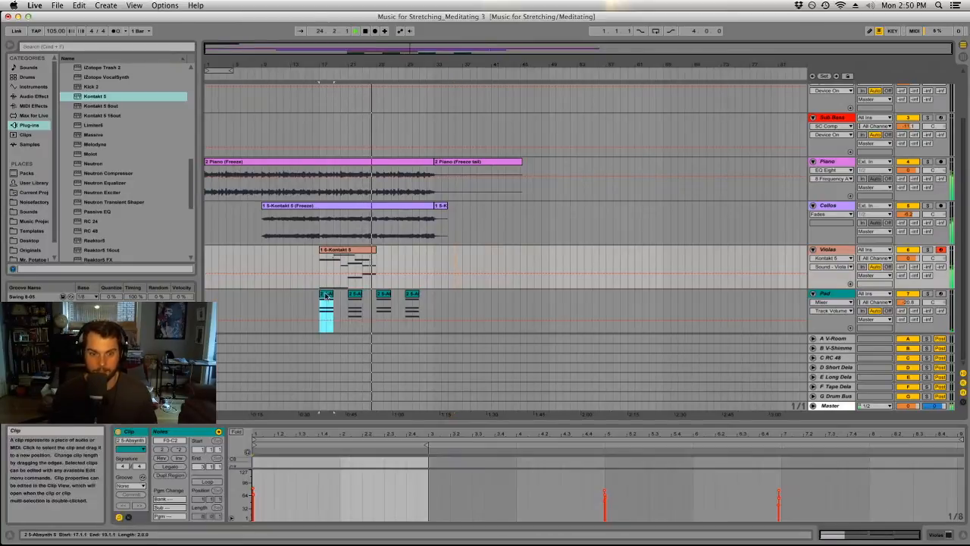
left_click(424, 299, "shift")
key("super+j")
key("super+r")
type("Pad")
key("Return")
Rename the recorded viola clip as Viola and the long frozen cello clip as Cellos.
left_click(339, 249)
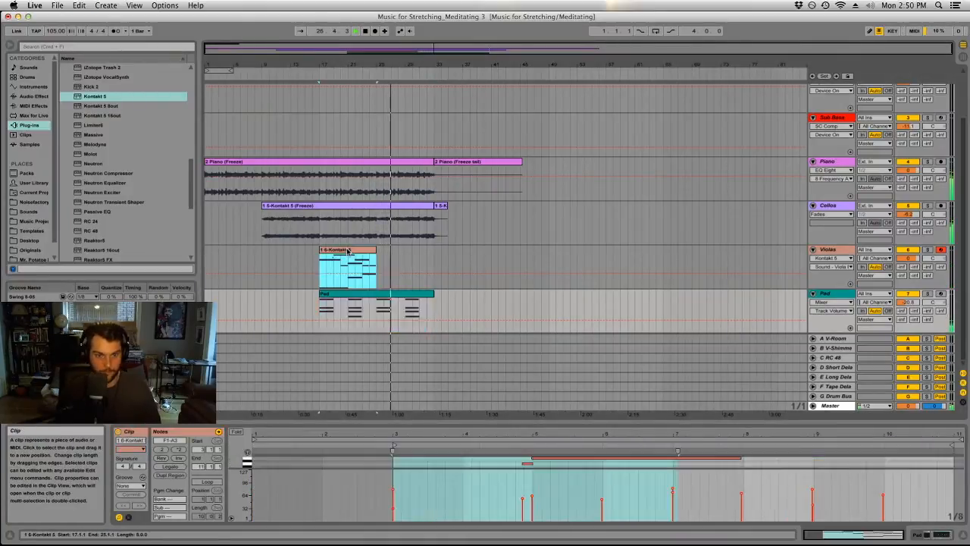
type("Viola")
key("Return")
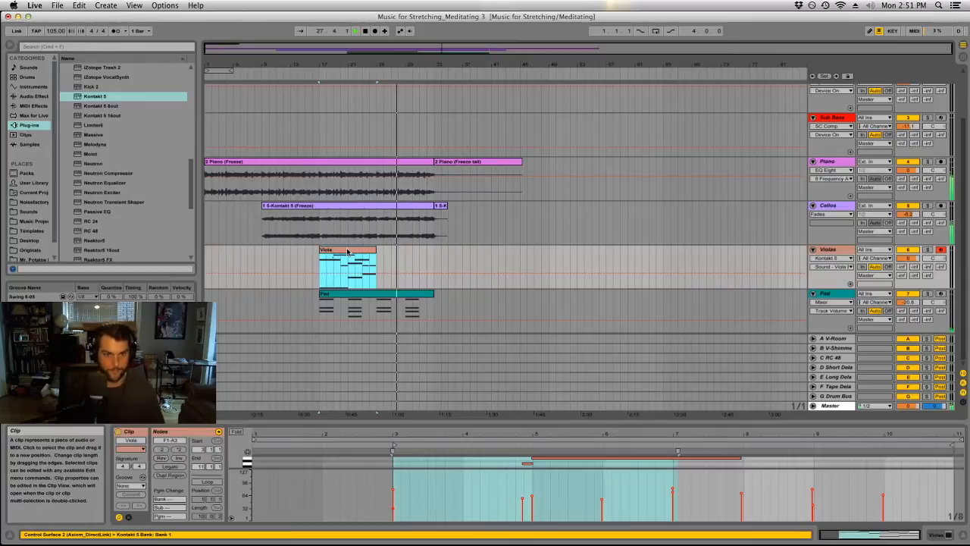
left_click(354, 207)
key("super+r")
type("Cellos")
key("Return")
Rename the long frozen piano clip as Piano and save the Live set.
left_click(332, 167)
key("super+r")
type("Piano")
key("Return")
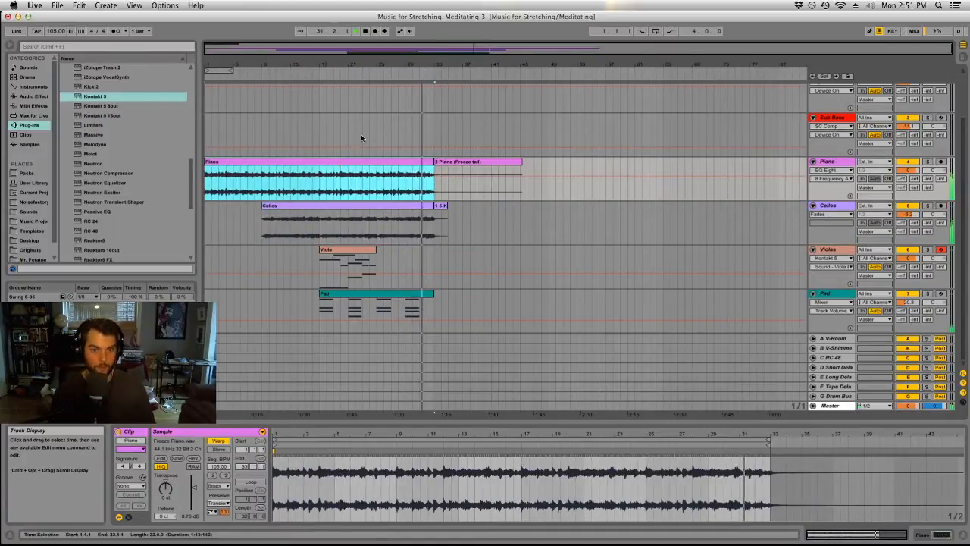
key("super+s")
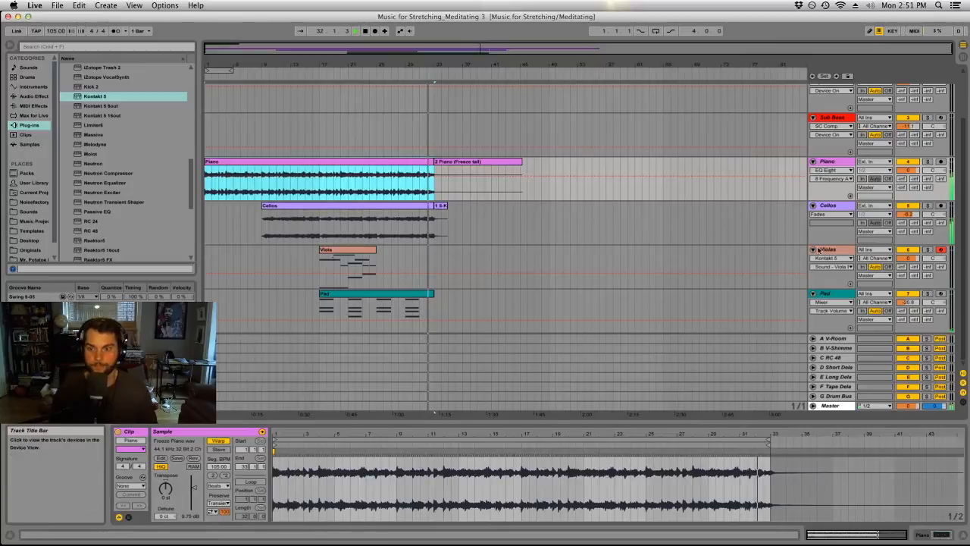
Duplicate the Viola clip twice so that three copies run back to back from bar 17.
left_click(353, 247)
key("super+d")
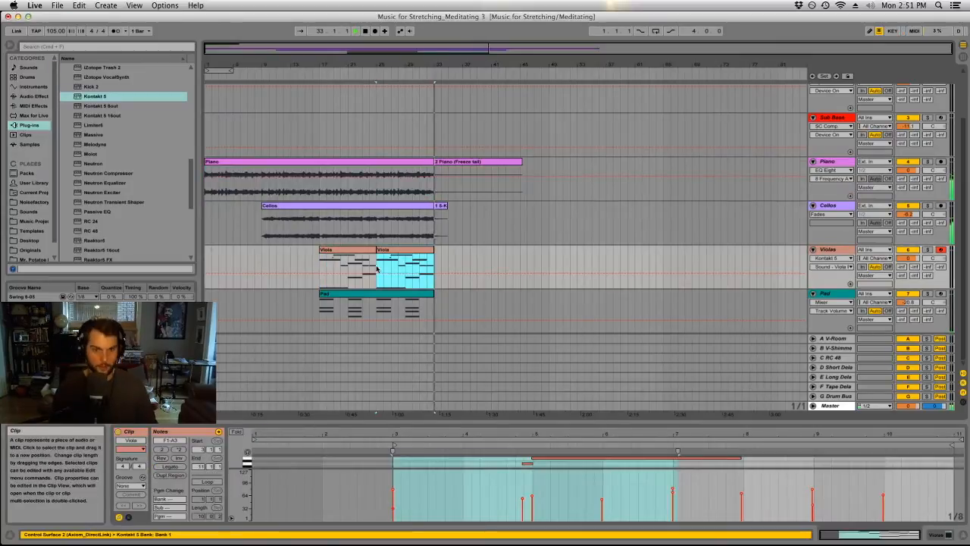
key("super+d")
Duplicate the Cellos clip and the Pad clip so that each repeats from bar 33, and stop playback.
left_click(409, 216)
key("super+d")
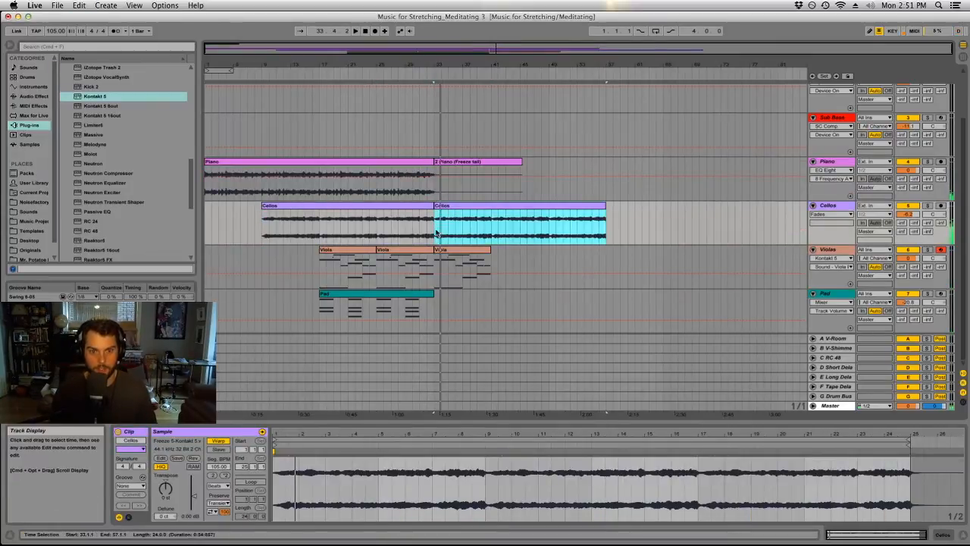
left_click(428, 225)
left_click(383, 299)
key("super+d")
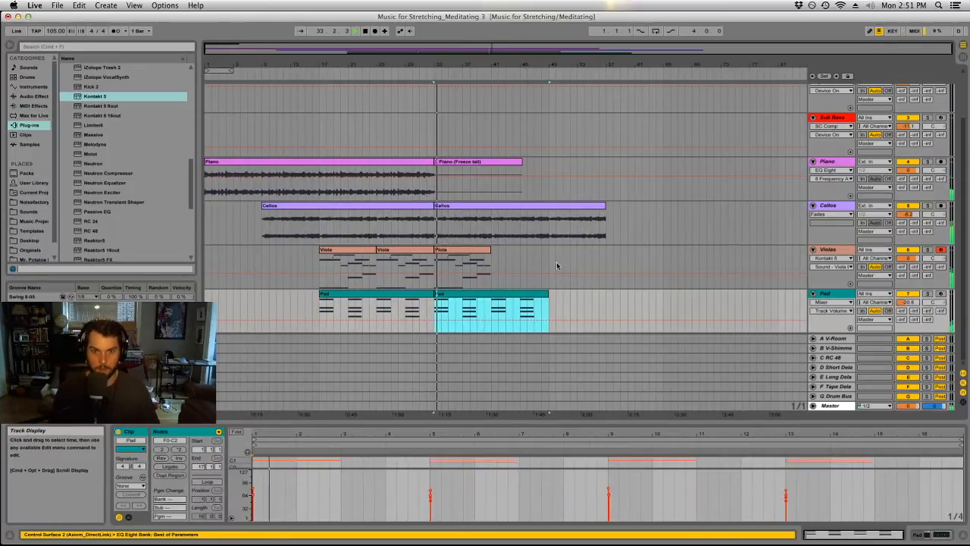
mouse_move(431, 59)
left_mouse_down()
mouse_move(427, 138)
mouse_move(450, 95)
mouse_move(446, 62)
left_mouse_up()
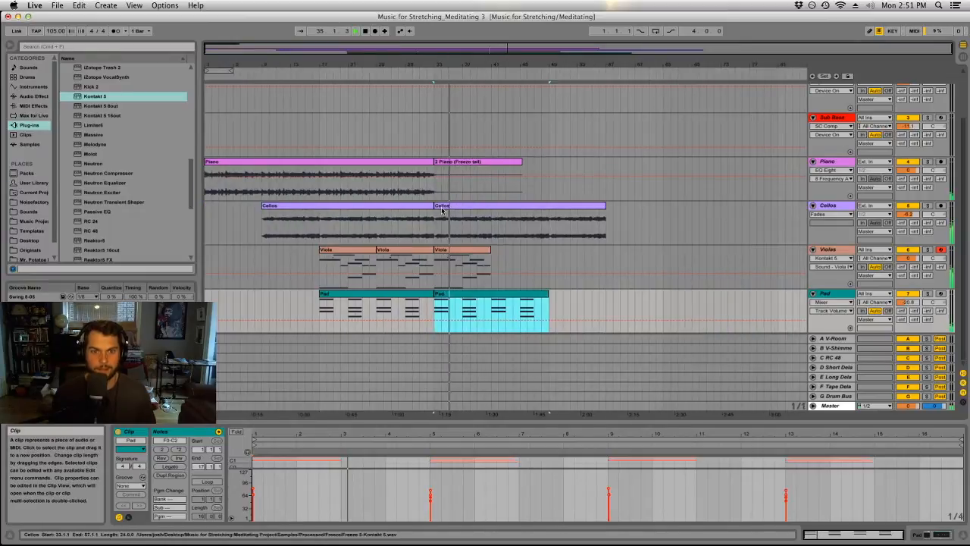
key("space")
Make the Cellos track taller and display the fade envelopes on its audio clips.
left_click(423, 226)
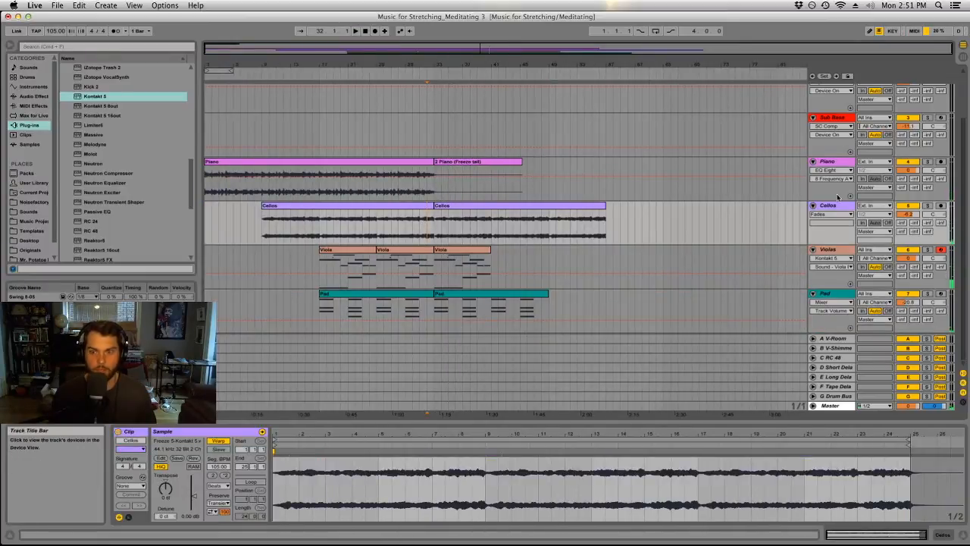
left_click(821, 215)
left_click(822, 230)
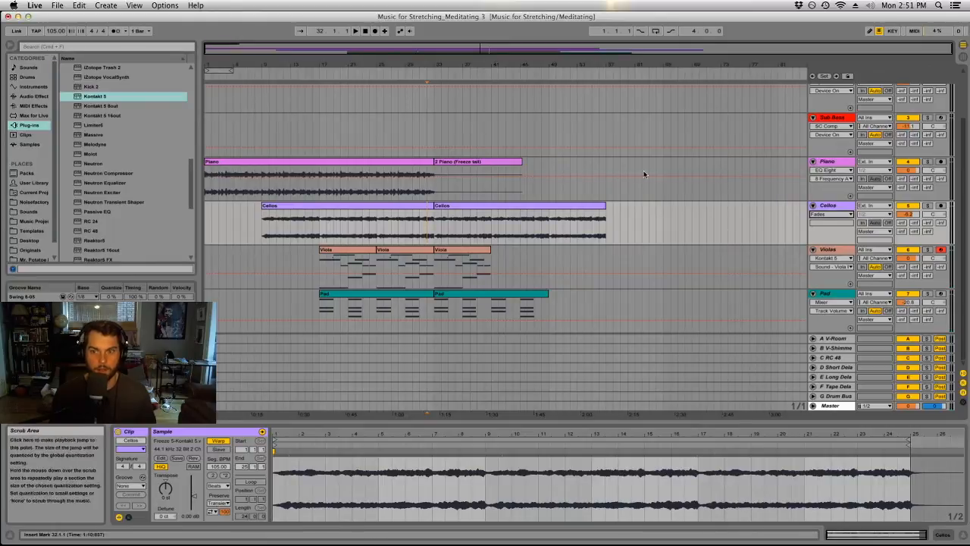
left_click_drag(835, 244, 833, 375)
left_click_drag(264, 65, 388, 127)
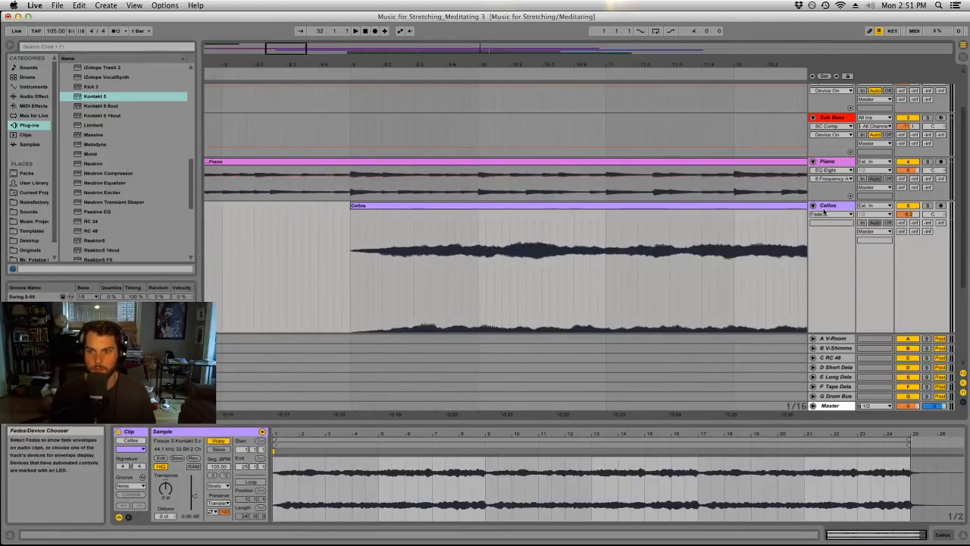
left_click(825, 215)
left_click(825, 223)
left_click(824, 215)
left_click(829, 229)
Remove the first eight bars of the second Cellos clip and move the remaining part back to bar 33.
left_click_drag(423, 65, 307, 24)
left_click_drag(656, 66, 239, 65)
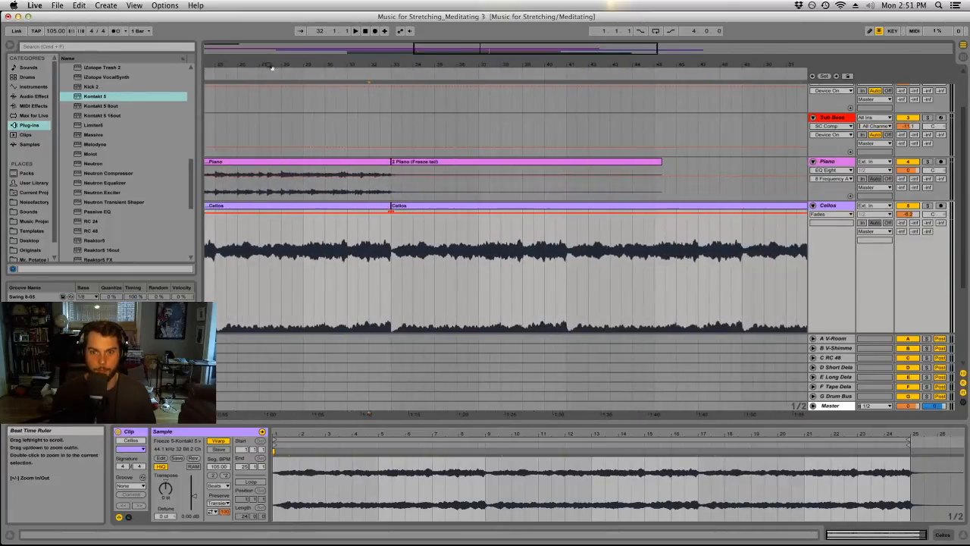
mouse_move(391, 66)
left_mouse_down()
mouse_move(391, 221)
mouse_move(391, 57)
left_mouse_up()
left_click_drag(664, 66, 585, 109)
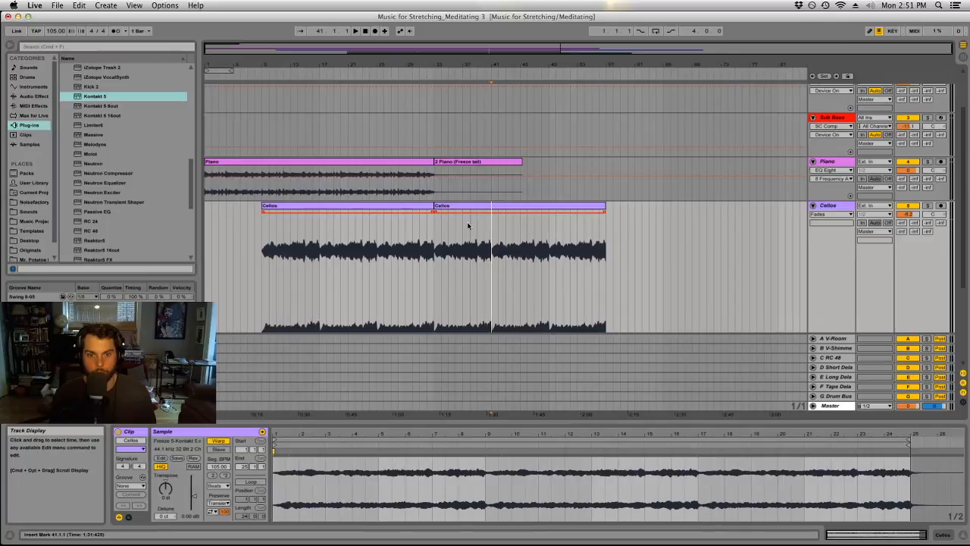
left_click_drag(490, 225, 435, 212)
left_click_drag(533, 216, 474, 217)
Audition the join between the two Cellos clips at bar 33, muting the Violas track for another listen.
left_click_drag(425, 63, 429, 83)
left_click(430, 75)
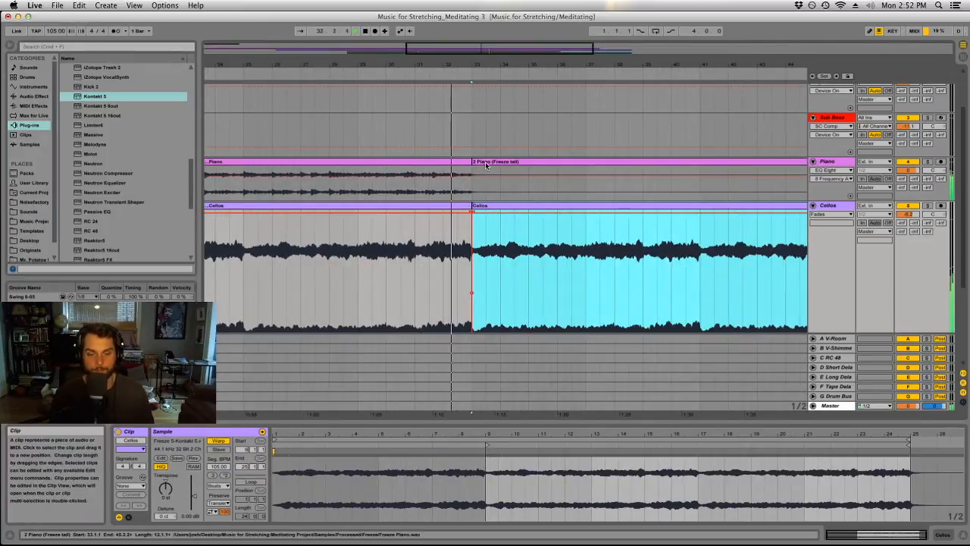
scroll(489, 170, "down", 5)
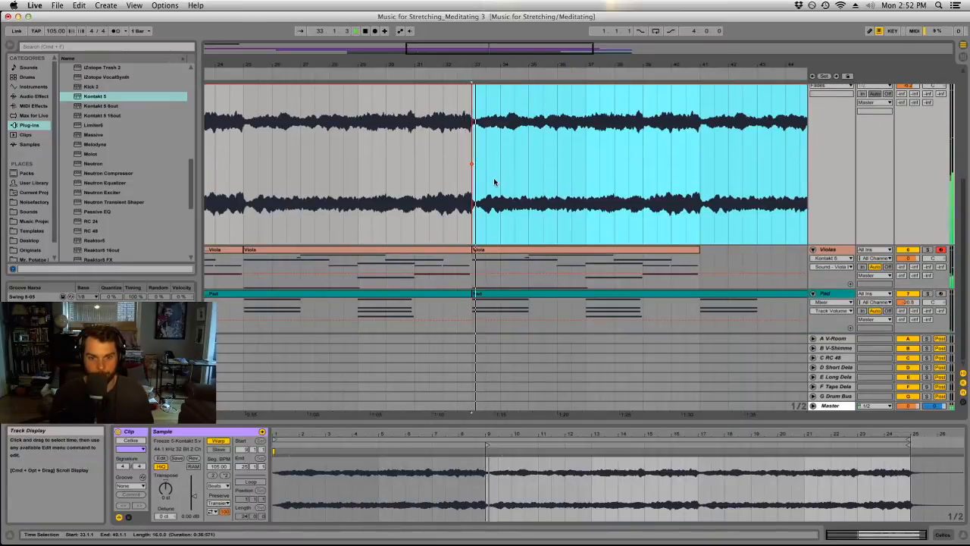
key("space")
left_click(908, 249)
left_click(458, 139)
key("space")
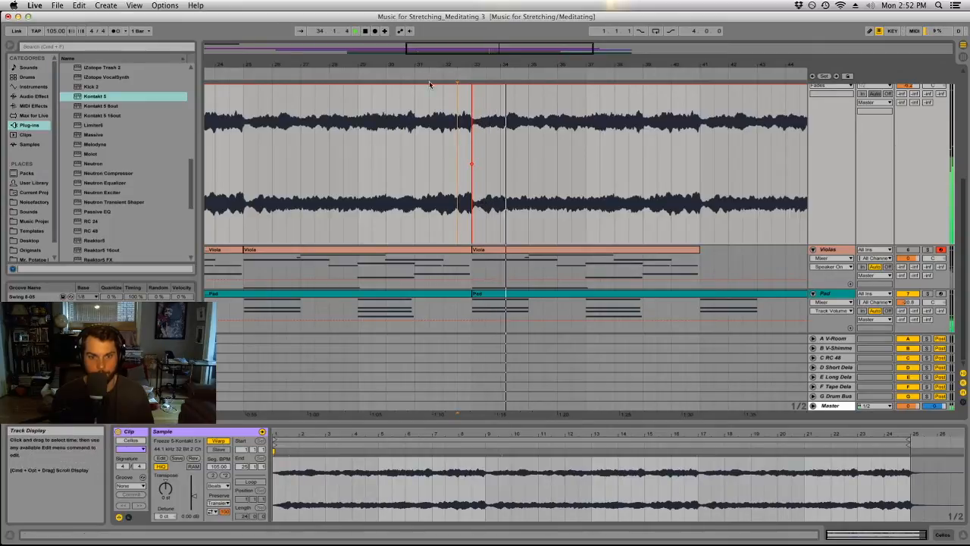
Extend the end of the Piano clip by one bar to bar 34, over the start of the freeze tail.
scroll(486, 211, "up", 5)
left_click_drag(482, 65, 482, 88)
left_click_drag(477, 204, 489, 206)
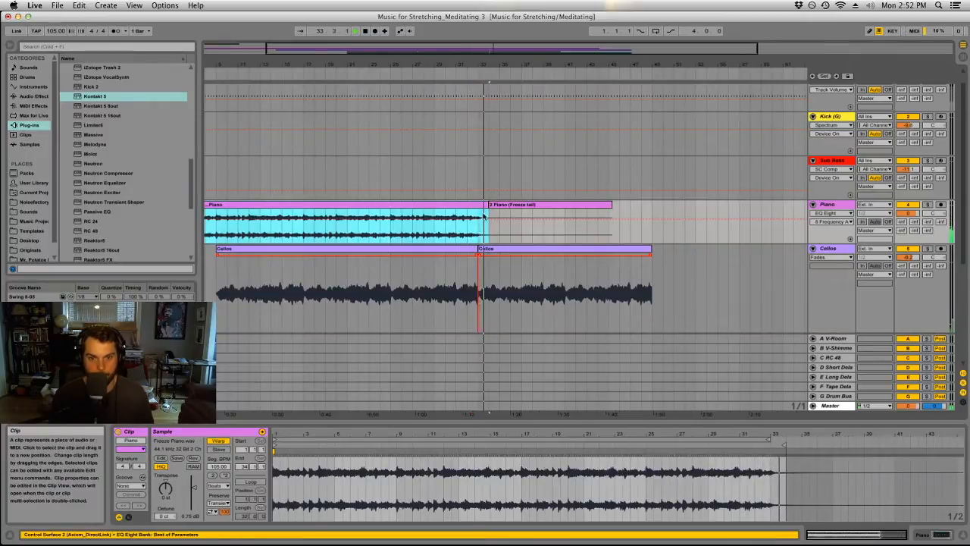
left_click(468, 233)
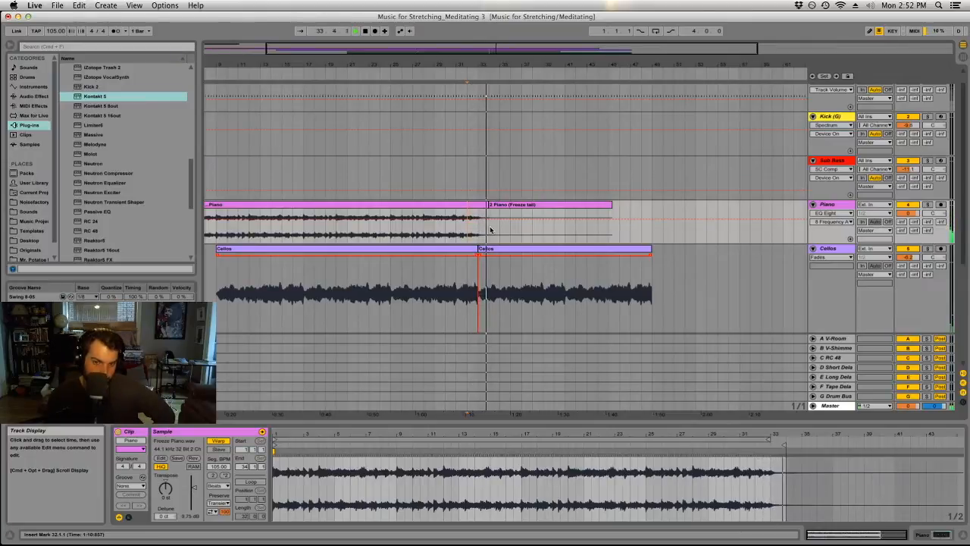
Delete the duplicated Pad clip that starts at bar 33.
scroll(490, 231, "down", 5)
left_click(497, 293)
key("Delete")
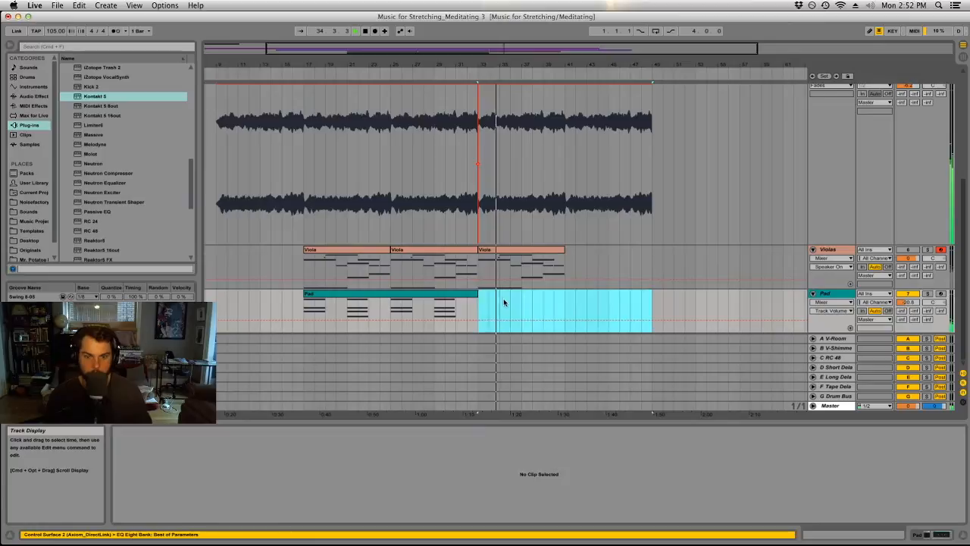
left_click(600, 307)
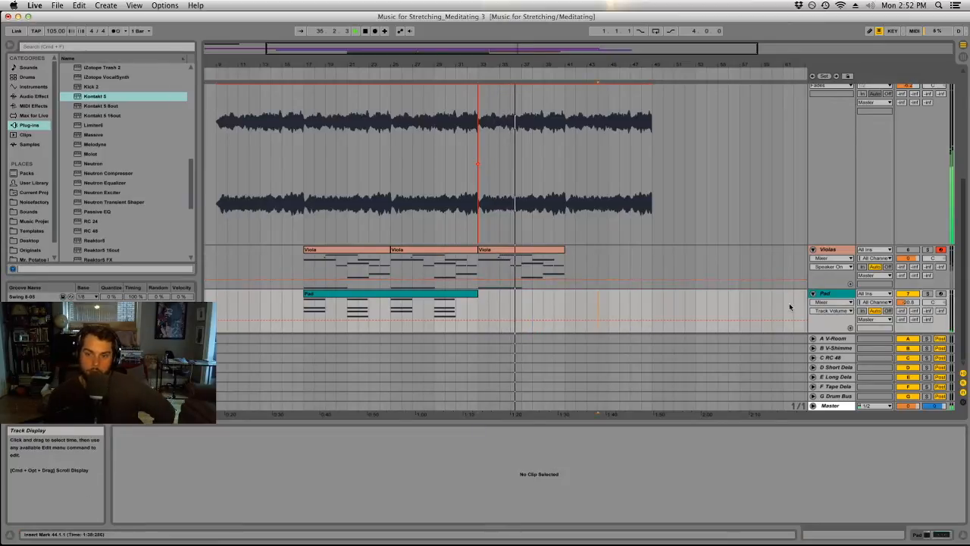
Play the Pad clip from bar 17 and delete the entire Pad track.
left_click(834, 297)
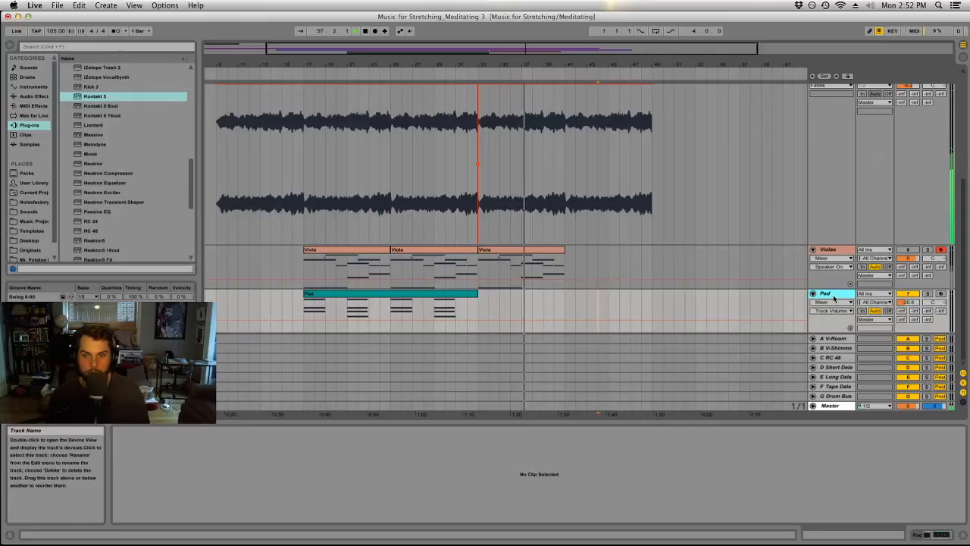
left_click(354, 297)
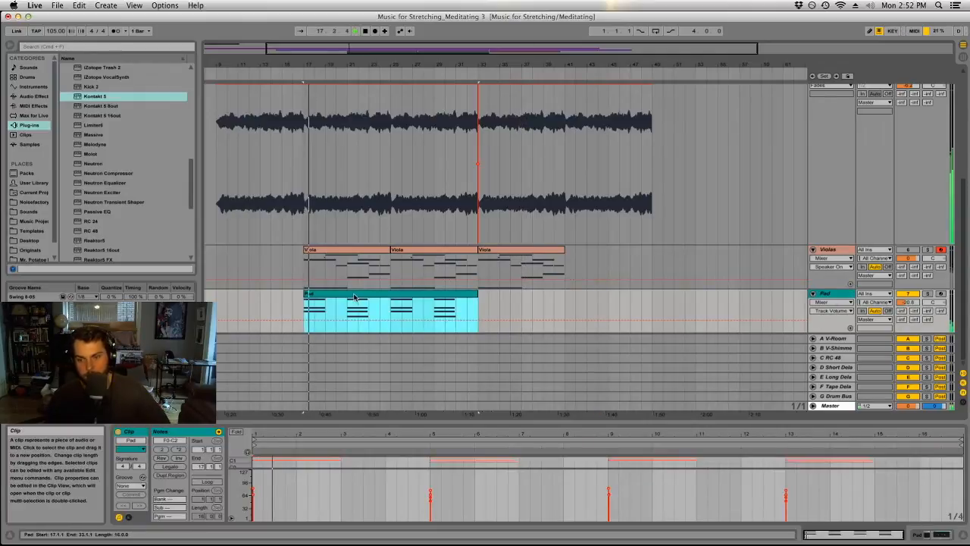
left_click(824, 295)
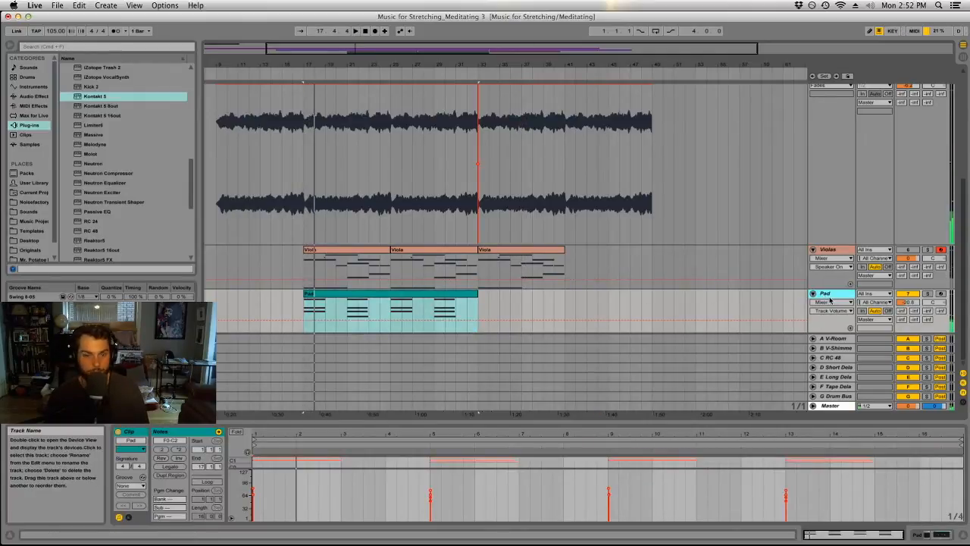
key("Delete")
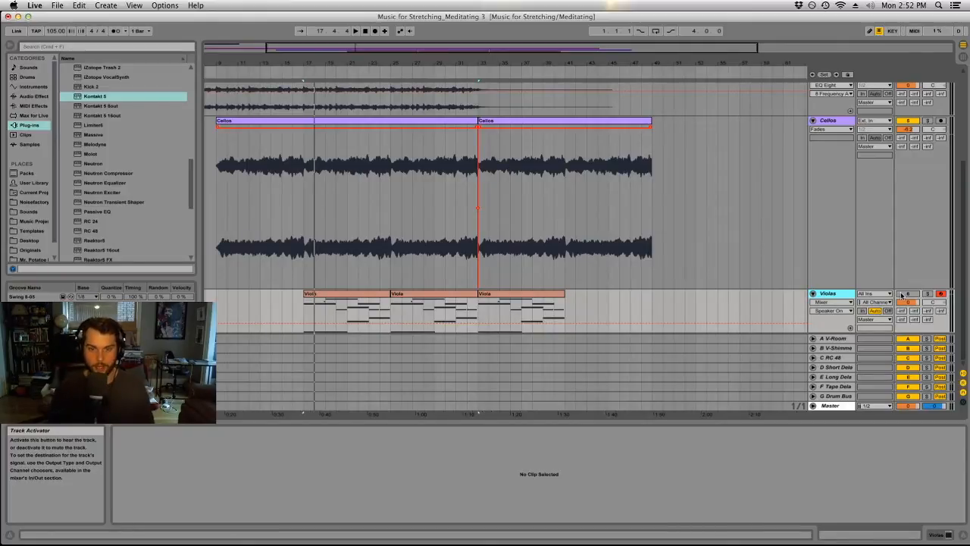
Reduce the height of the Cellos track and play the arrangement from the start of the Piano and Cellos clips.
left_click_drag(846, 288, 846, 162)
scroll(704, 300, "up", 3)
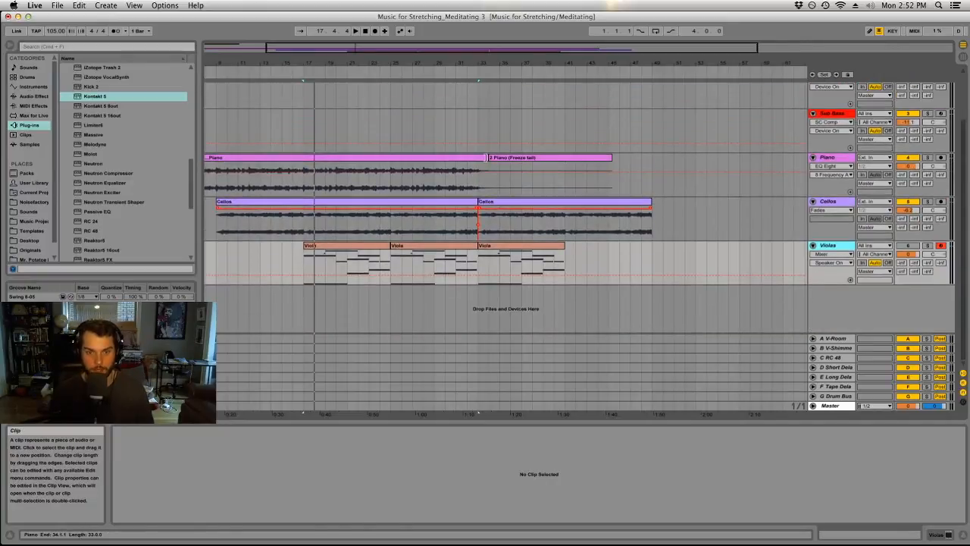
scroll(258, 201, "up", 3)
left_click(263, 206)
key("space")
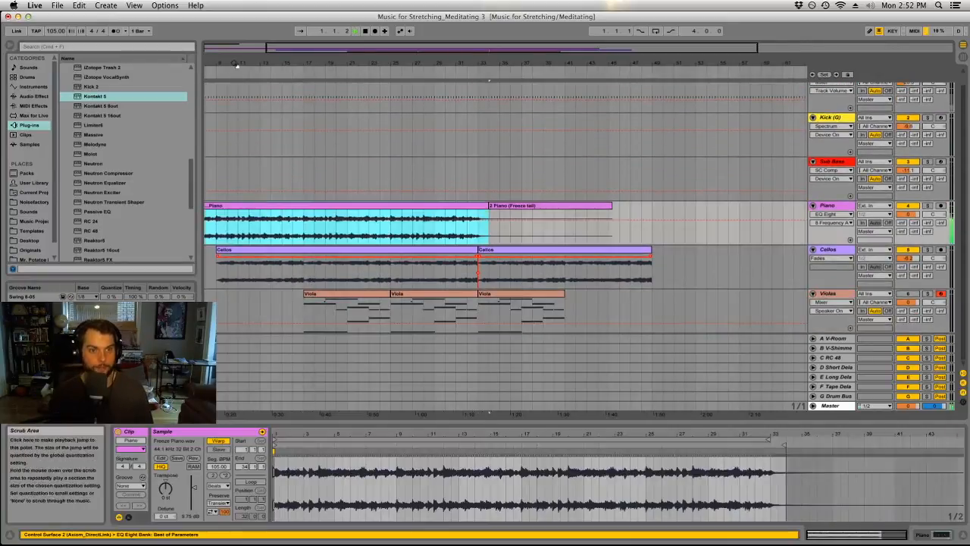
left_click_drag(235, 64, 303, 57)
left_click(303, 250)
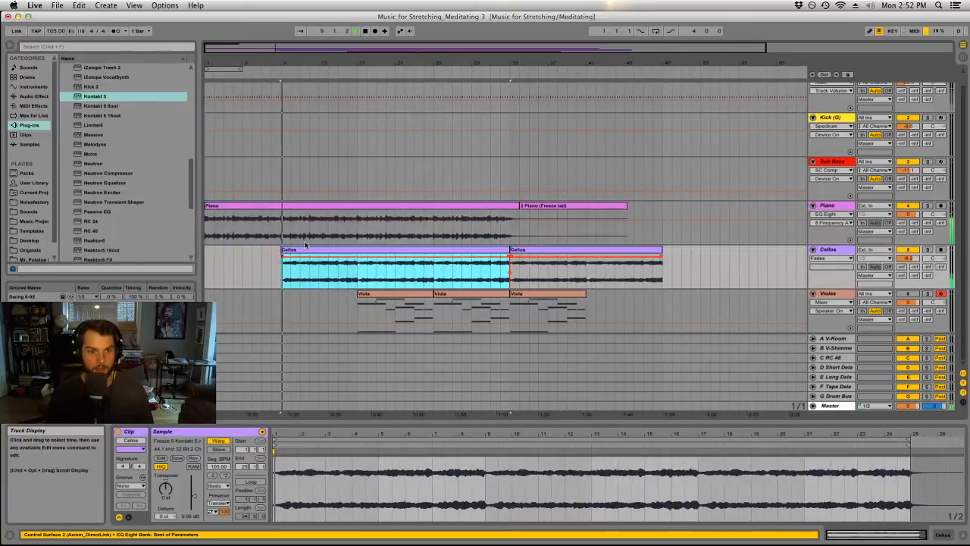
Play from the first Viola clip at bar 17, unmute the Violas track and lower its volume.
left_click(389, 298)
key("space")
key("space")
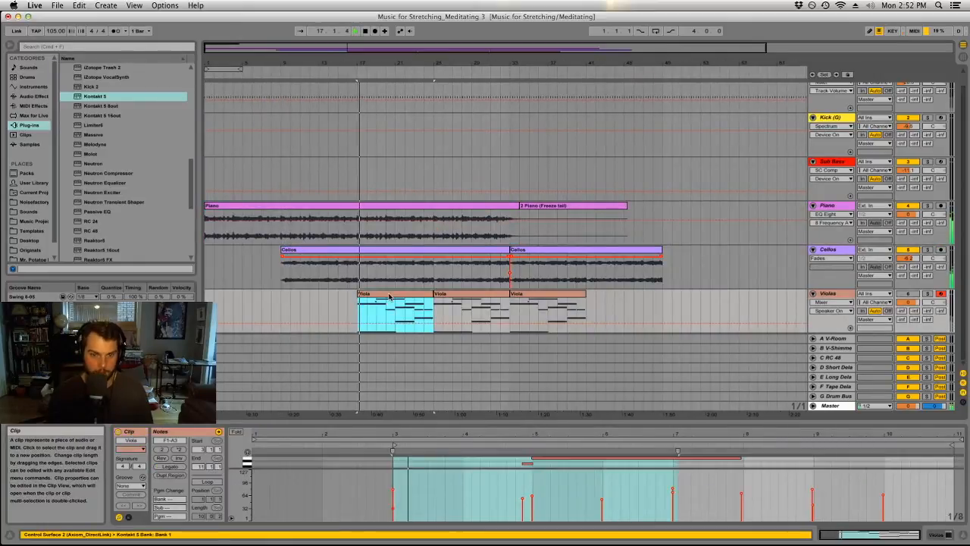
left_click(907, 293)
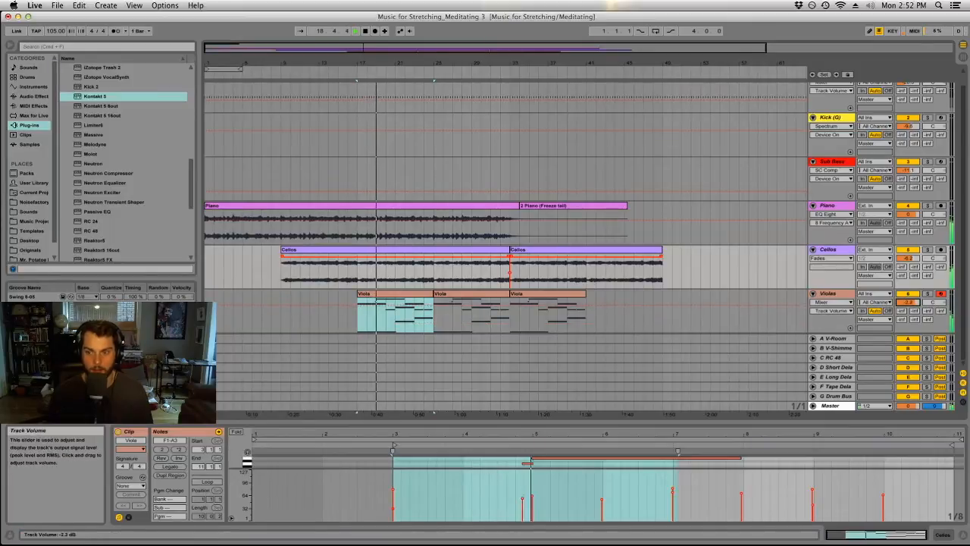
left_click_drag(908, 301, 908, 325)
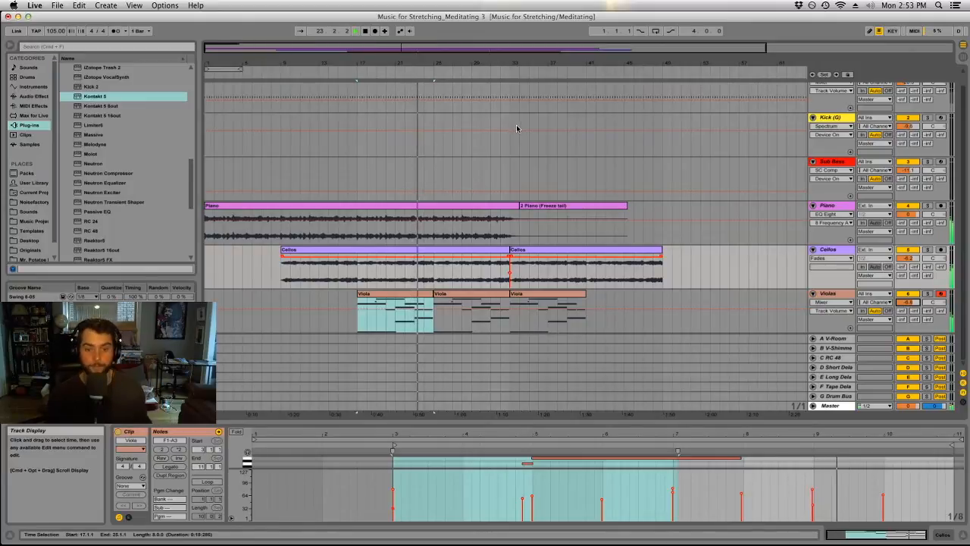
Arm the Sub Bass track and record a MIDI bass part from about bar 33 to bar 41, switching on the metronome.
scroll(799, 216, "up", 1)
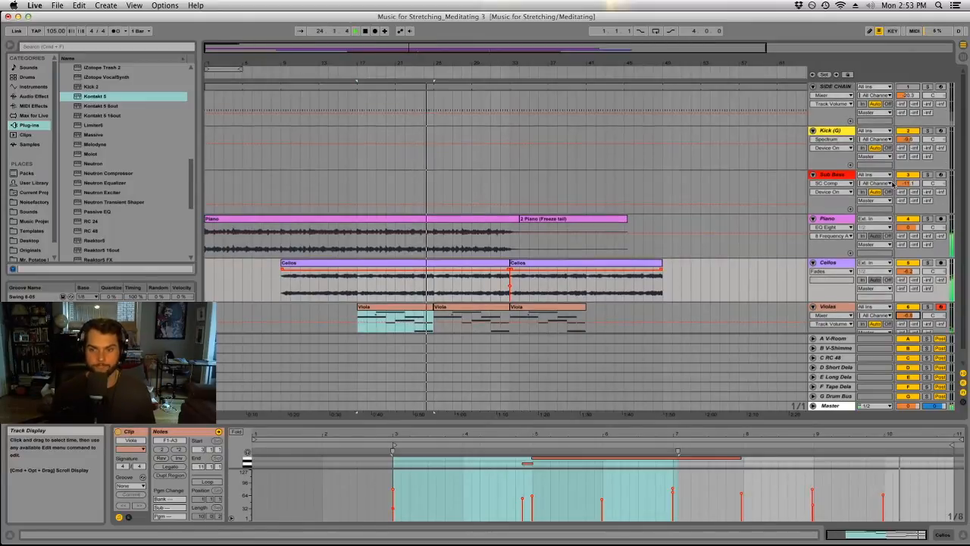
left_click(940, 175)
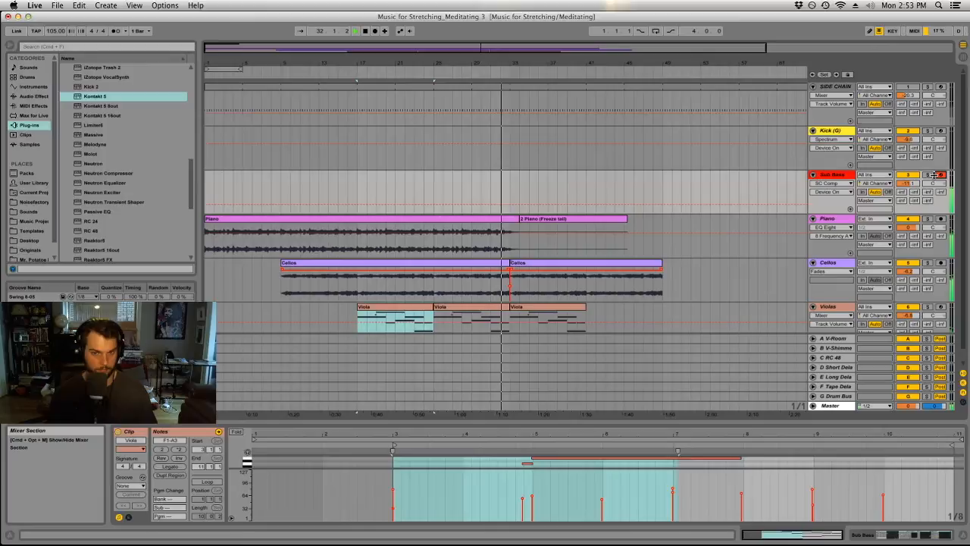
left_click(375, 31)
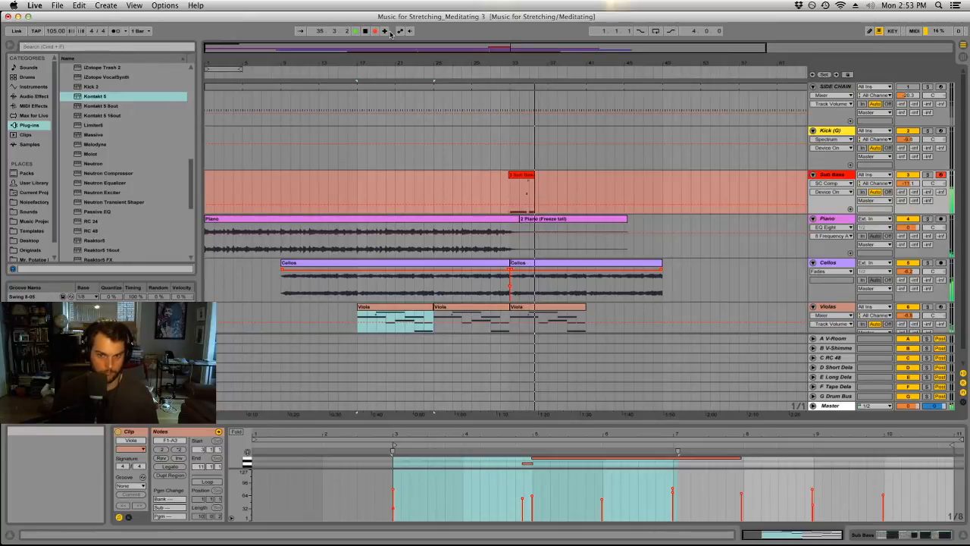
left_click(116, 31)
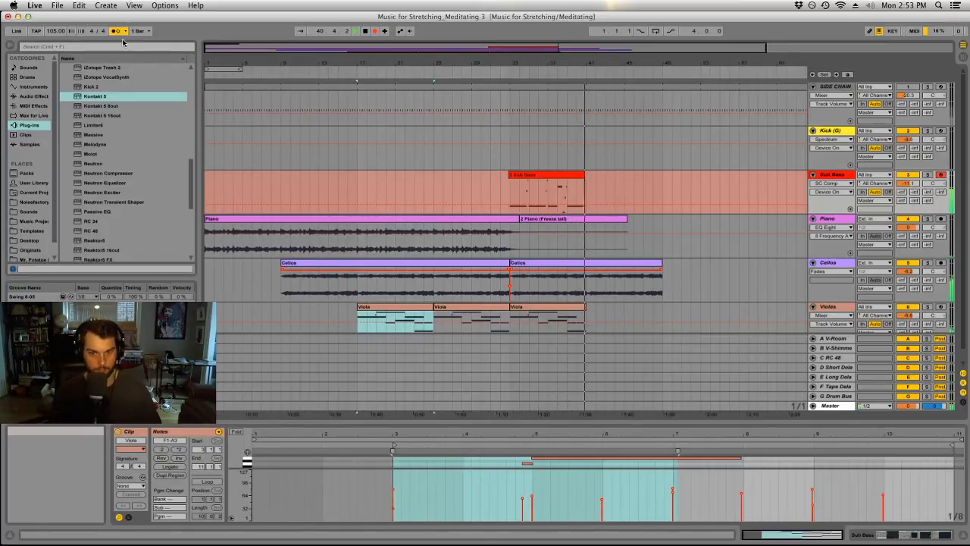
key("space")
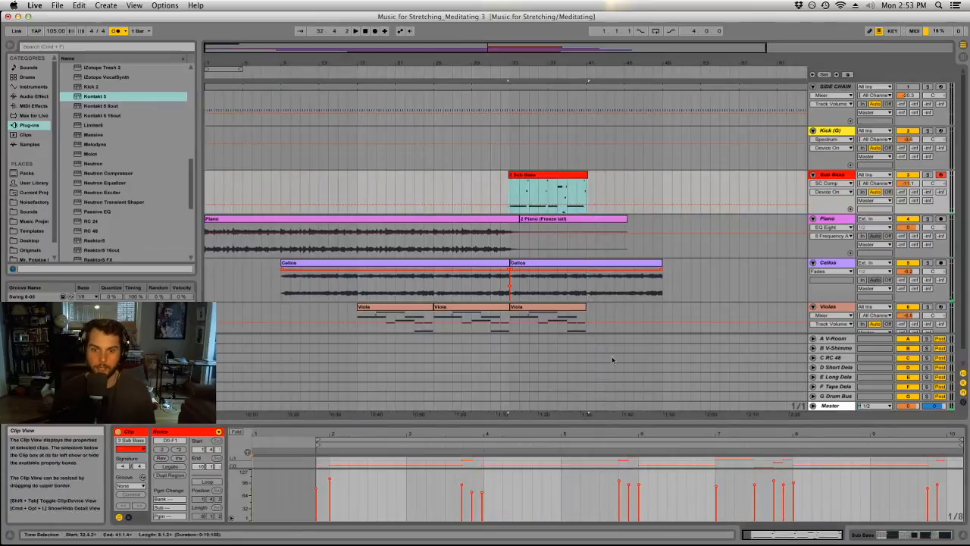
Enlarge the note editor, lower the one-bar note at bar 6 of the Sub Bass clip to D0 and play it.
left_click_drag(657, 423, 656, 221)
left_click(651, 312)
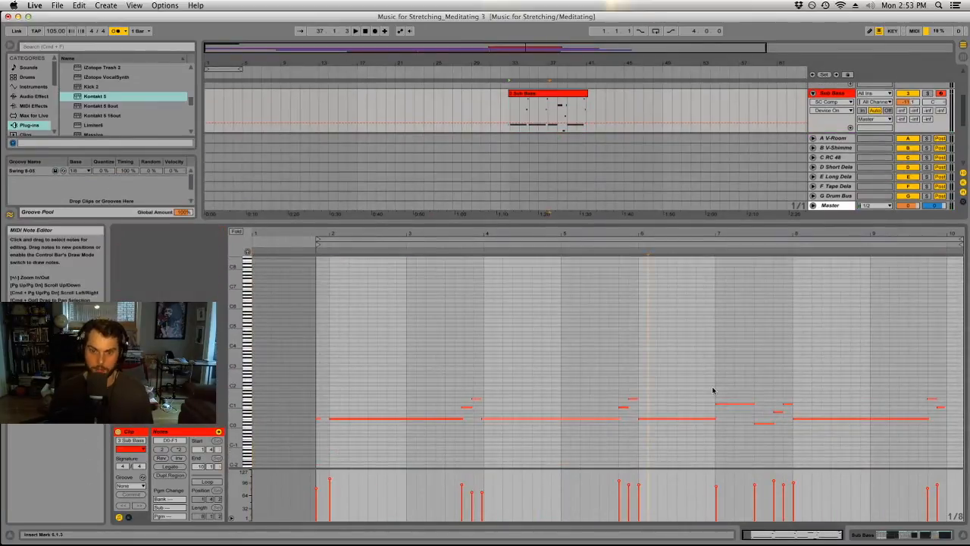
left_click(686, 418)
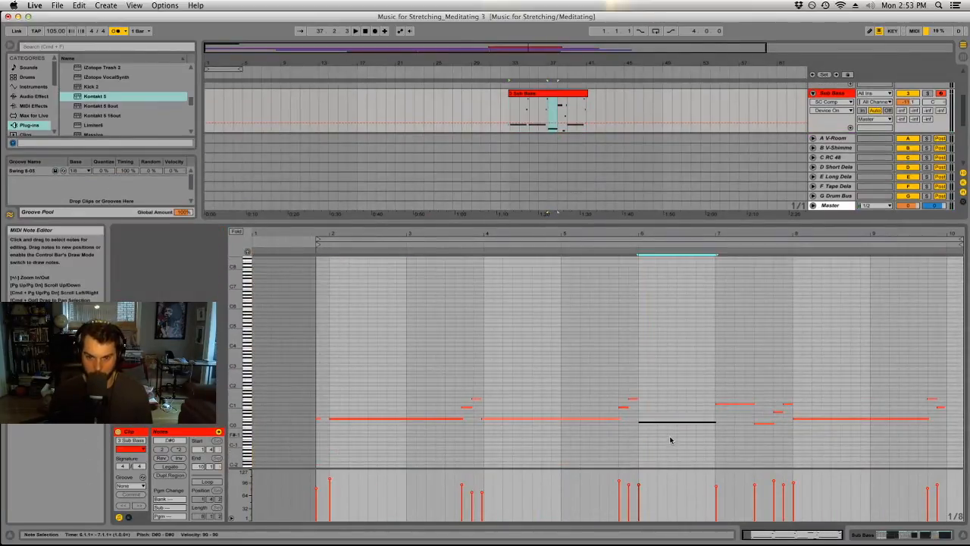
key("space")
Delete the stray short note before bar 2 of the Sub Bass clip and move the clip's start to 2.1.1.
left_click_drag(330, 412, 317, 422)
key("Delete")
left_click_drag(318, 239, 330, 239)
left_click(385, 409)
left_click(369, 419)
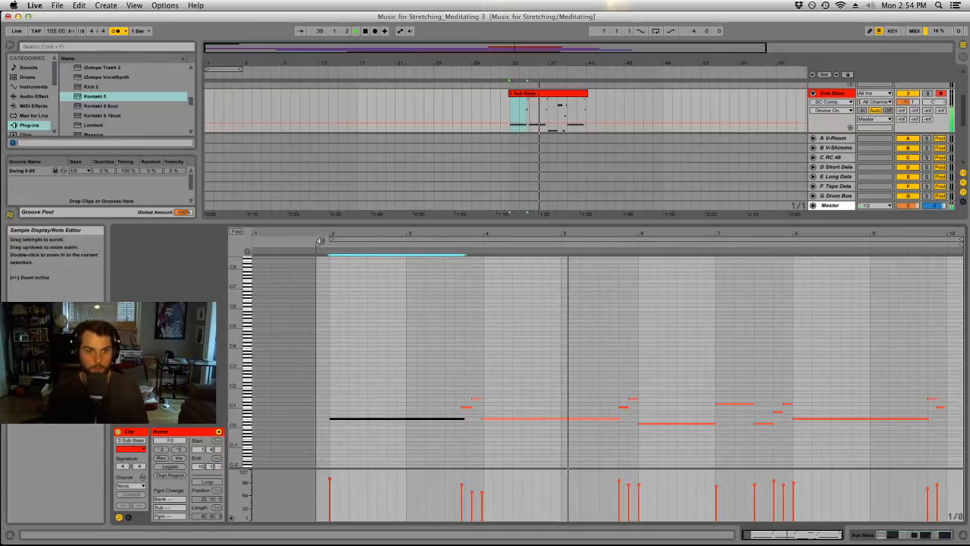
left_click_drag(318, 243, 330, 243)
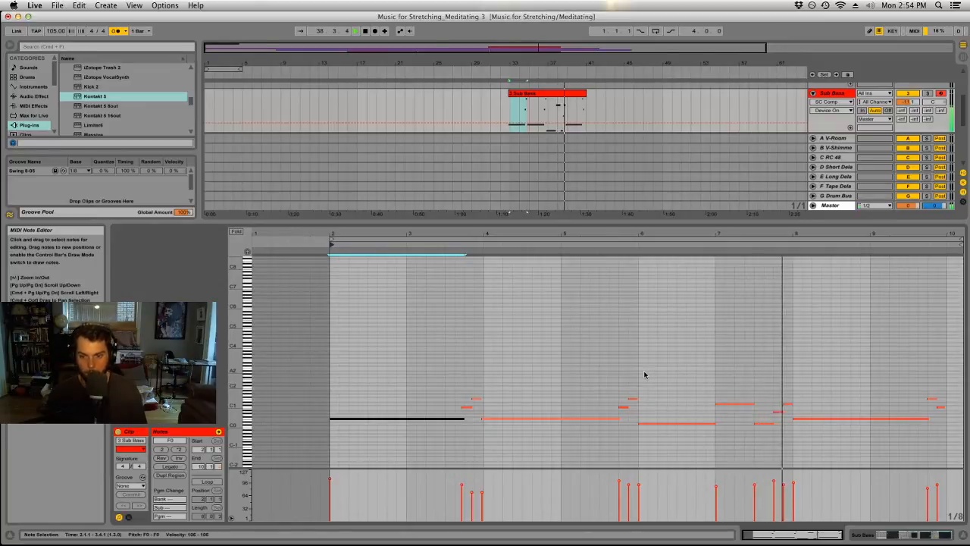
Rename the Sub Bass clip as Sub, trim its end to 40.4.4 and play it from bar 33.
left_click_drag(938, 383, 396, 450)
left_click_drag(518, 61, 520, 97)
key("space")
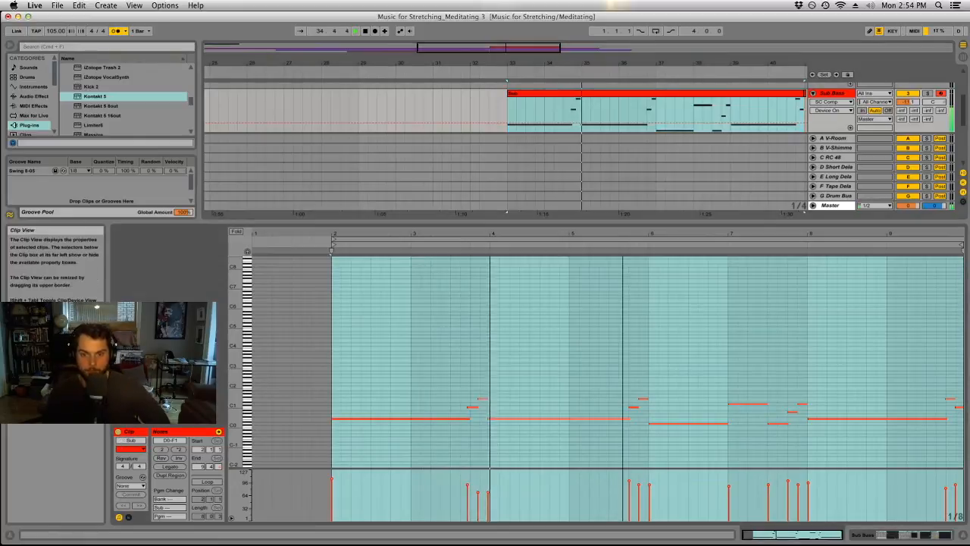
Quantize all the notes in the Sub clip.
left_click(478, 407)
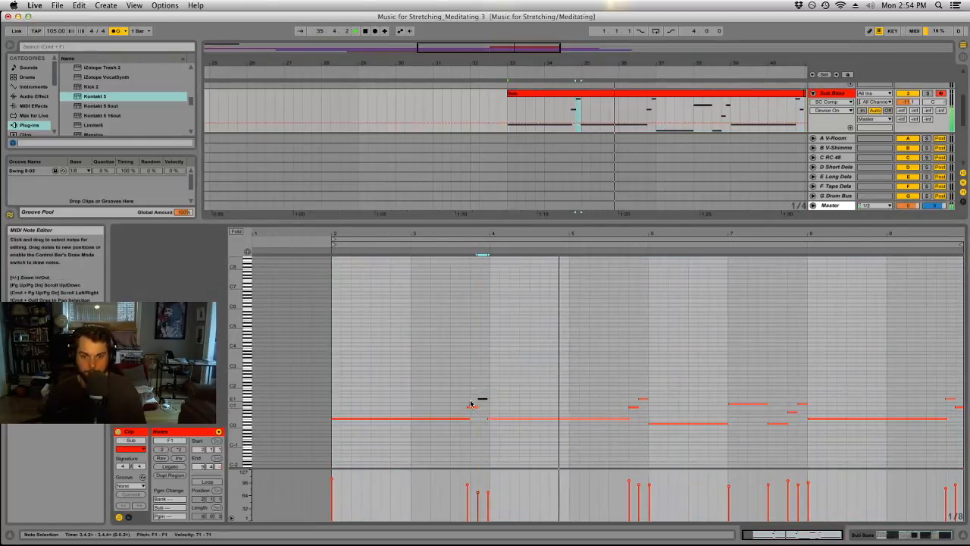
left_click(432, 366)
key("super+a")
key("super+u")
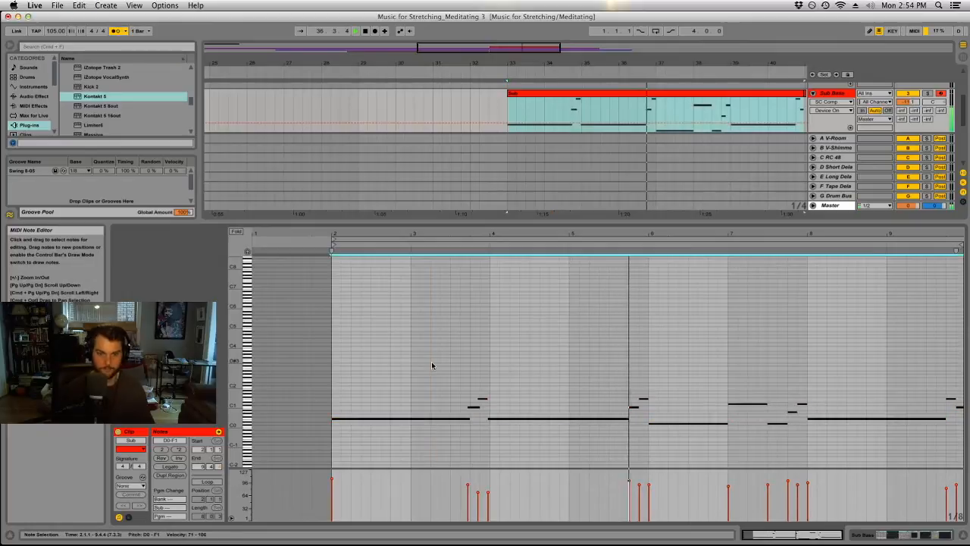
Nudge the two short notes just before bar 4 of the Sub clip slightly later and listen through to the end.
left_click_drag(459, 384, 493, 413)
left_click(509, 410)
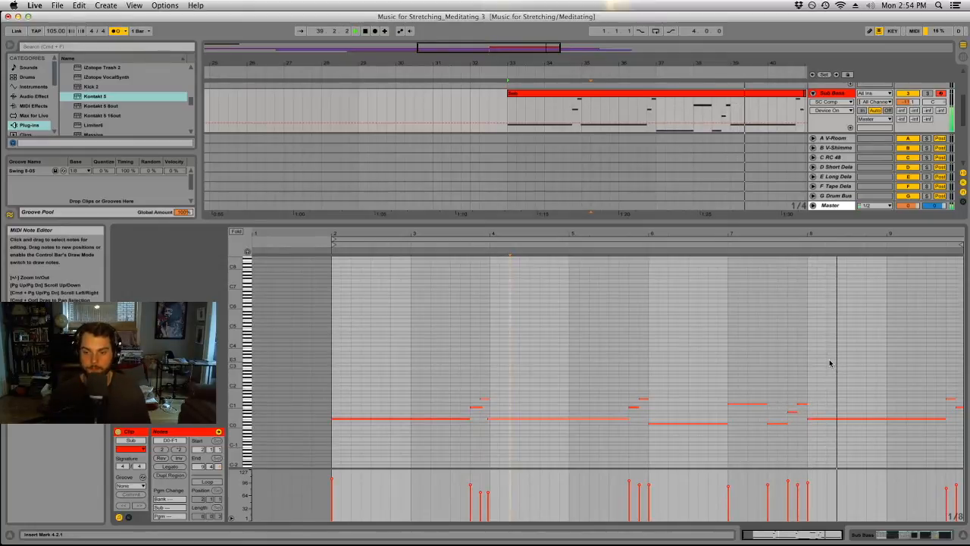
mouse_move(938, 234)
left_mouse_down()
mouse_move(937, 257)
mouse_move(922, 261)
mouse_move(938, 234)
left_mouse_up()
key("space")
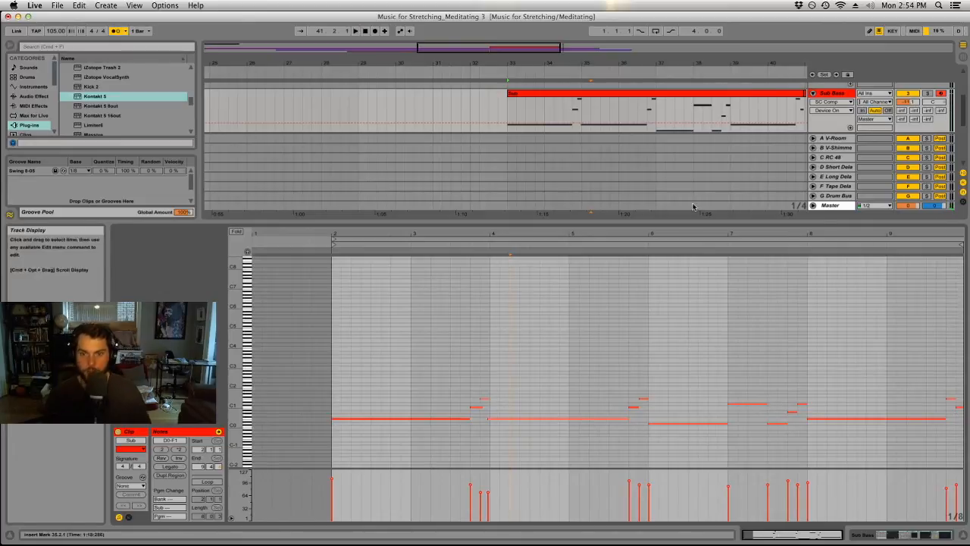
Shrink the note editor, extend the Sub clip's end to bar 41 and duplicate the clip to bars 41–49.
left_click_drag(665, 224, 665, 418)
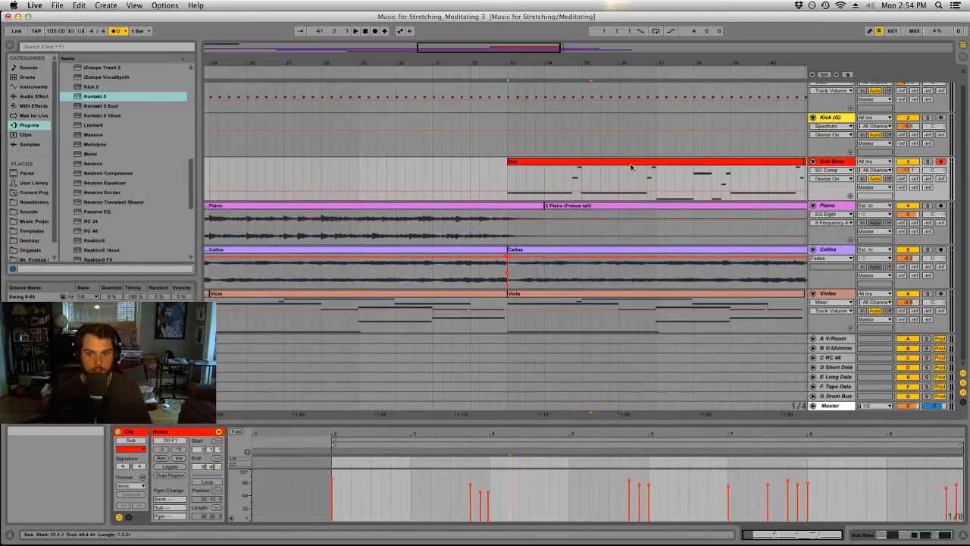
left_click_drag(574, 69, 573, 63)
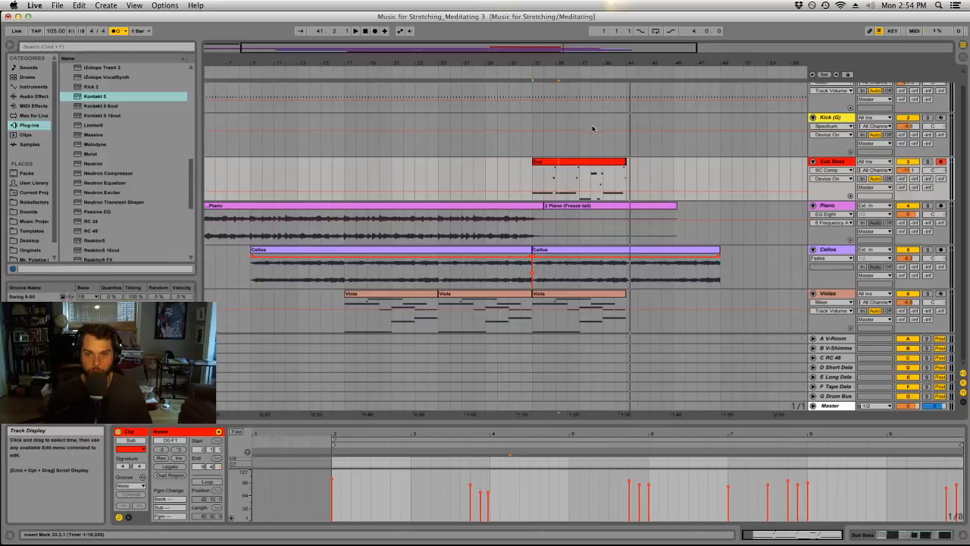
left_click(620, 161)
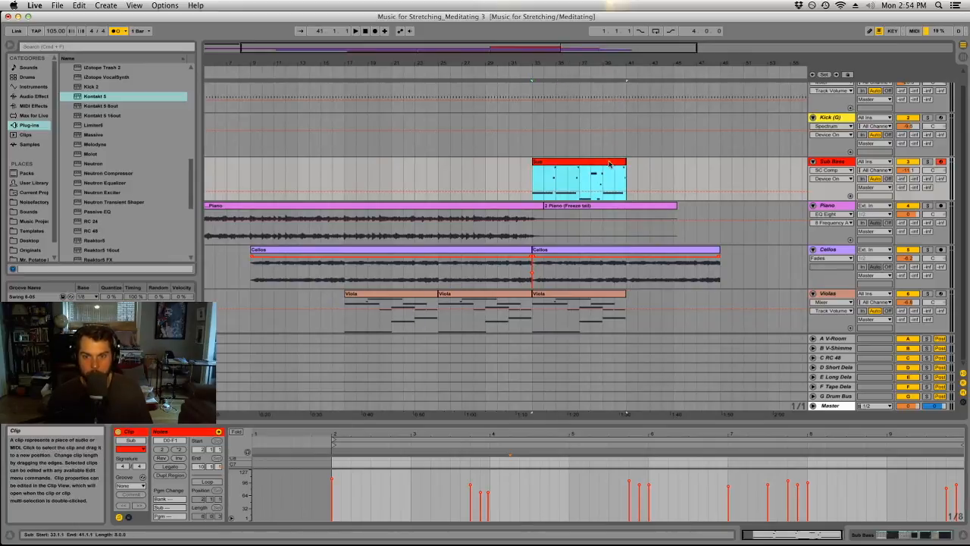
key("super+d")
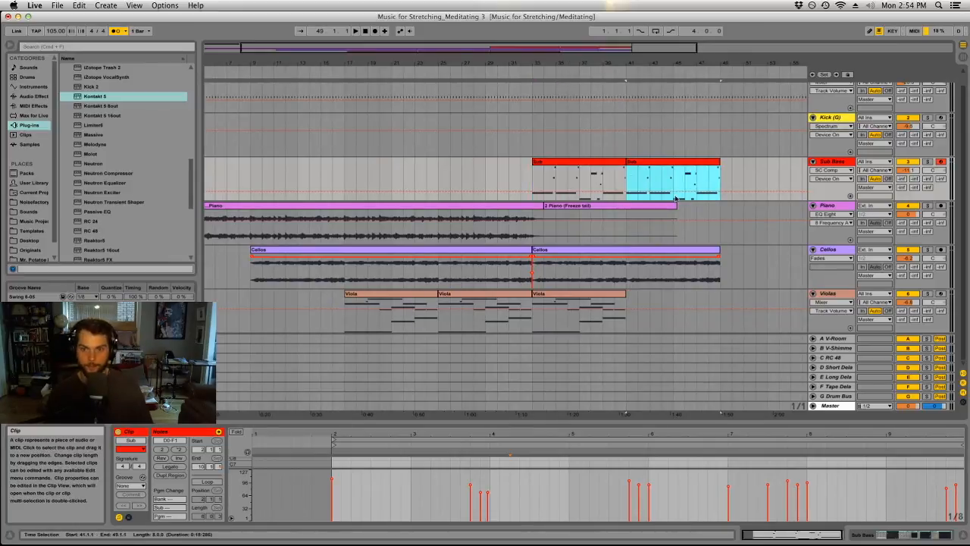
Listen from bar 40 and duplicate bars 41–43 of the Cellos part three times, filling up to bar 49.
left_click(538, 234)
left_click(614, 278)
key("space")
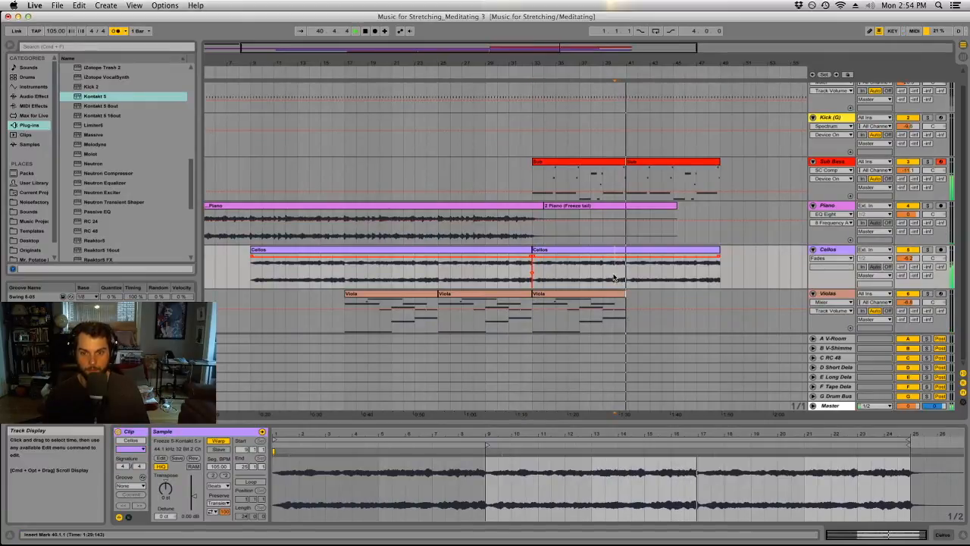
left_click(627, 275)
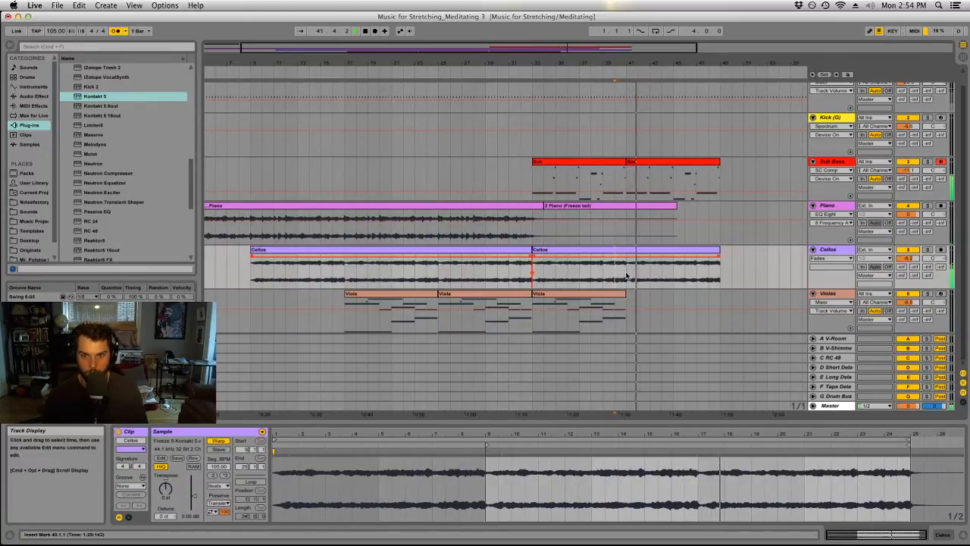
left_click_drag(627, 275, 650, 277)
key("super+d")
key("super+d")
key("super+d")
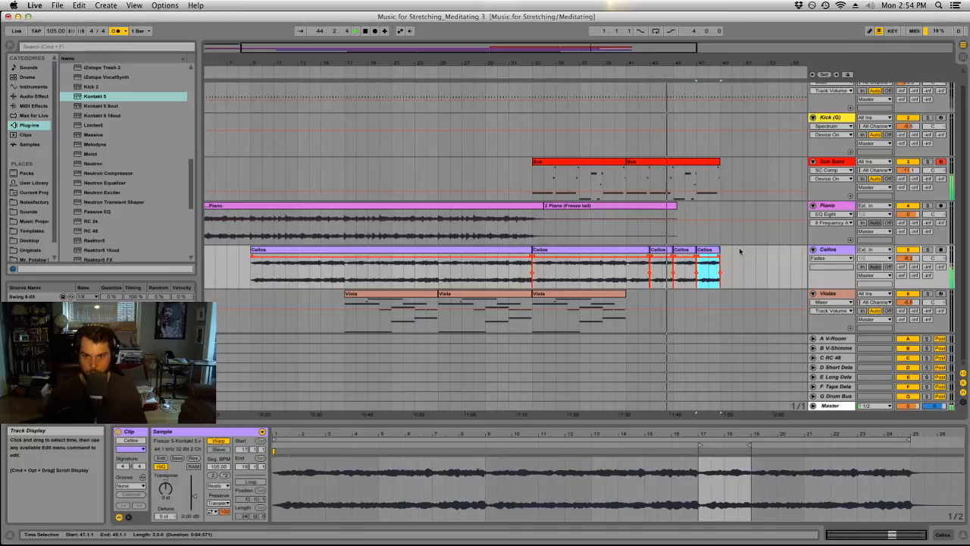
Duplicate bars 41–45 of the Sub Bass part to bar 45, and repeat the last two-bar Cellos clip up to bar 57.
left_click_drag(672, 181, 636, 180)
key("super+d")
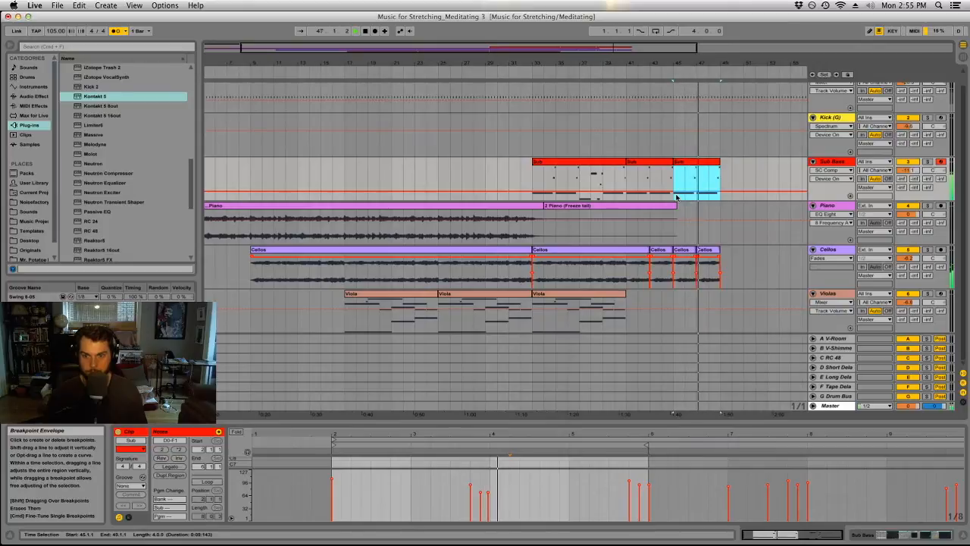
left_click(704, 250)
key("super+d")
key("super+d")
key("super+d")
key("super+d")
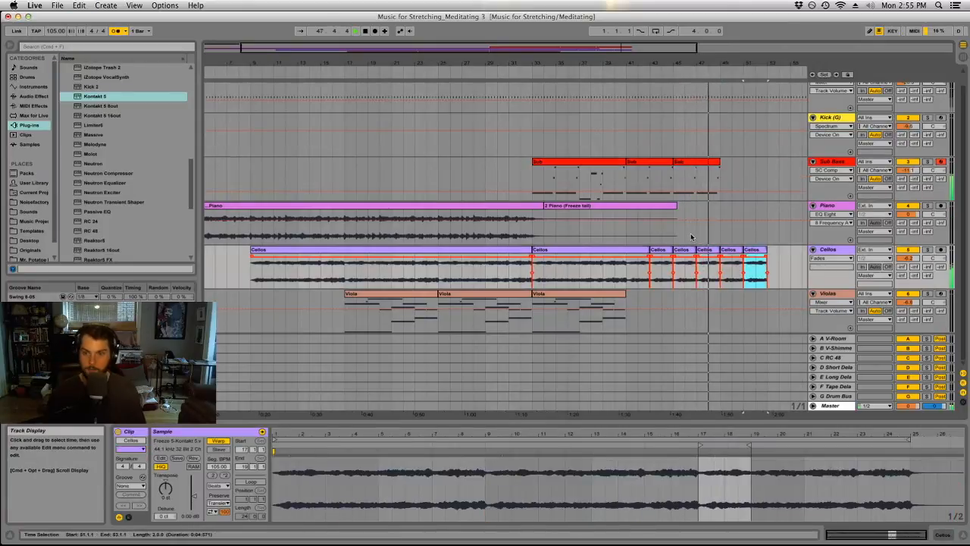
Arm the Violas track for recording and listen to the arrangement from bar 40.
left_click(942, 294)
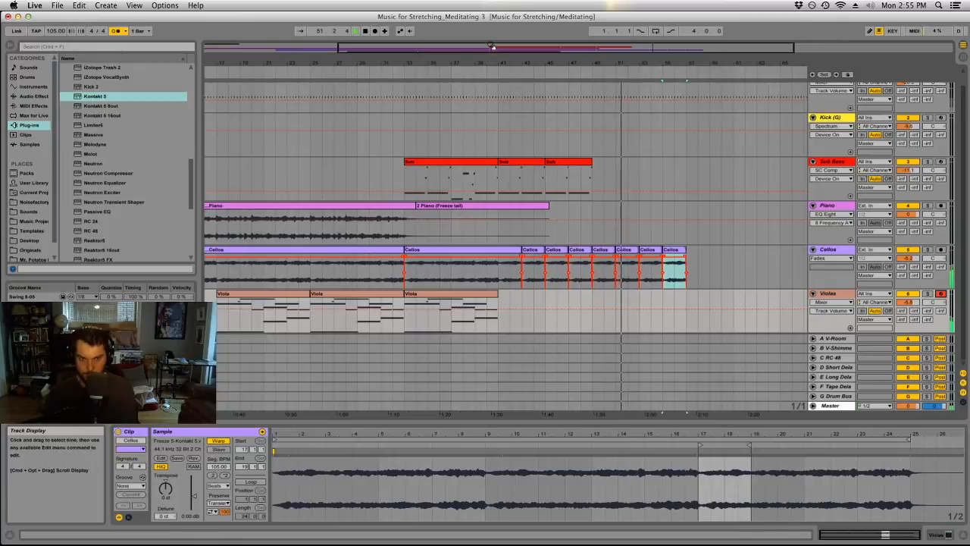
left_click_drag(510, 64, 534, 61)
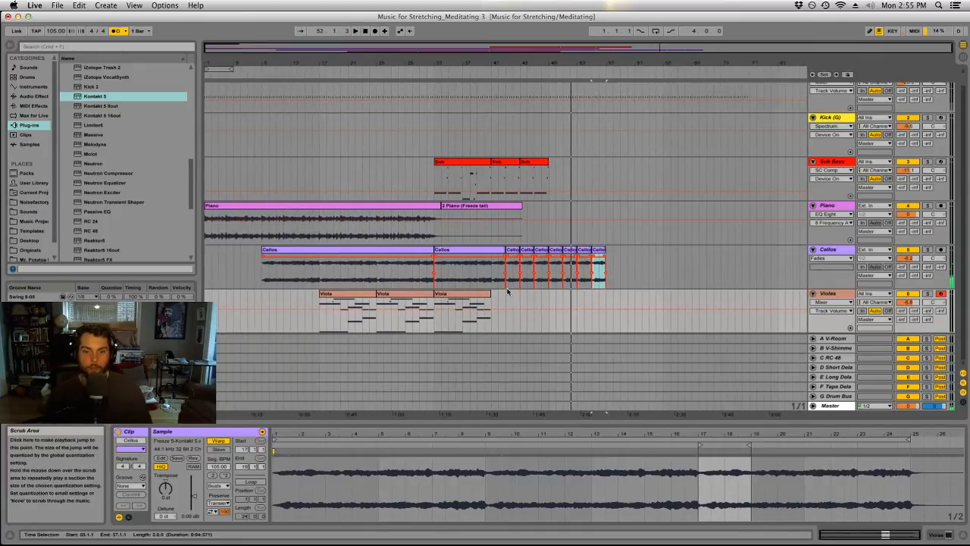
left_click(546, 227)
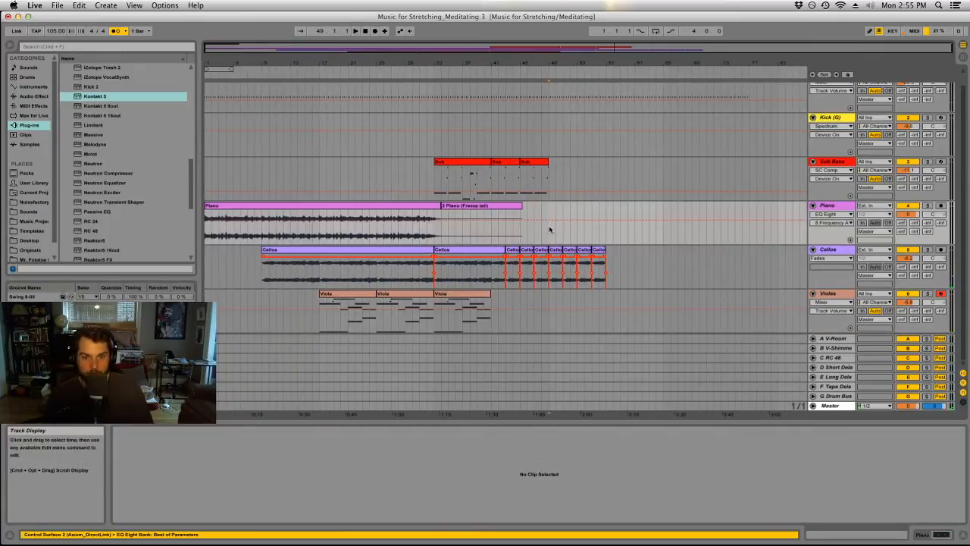
left_click(484, 173)
key("space")
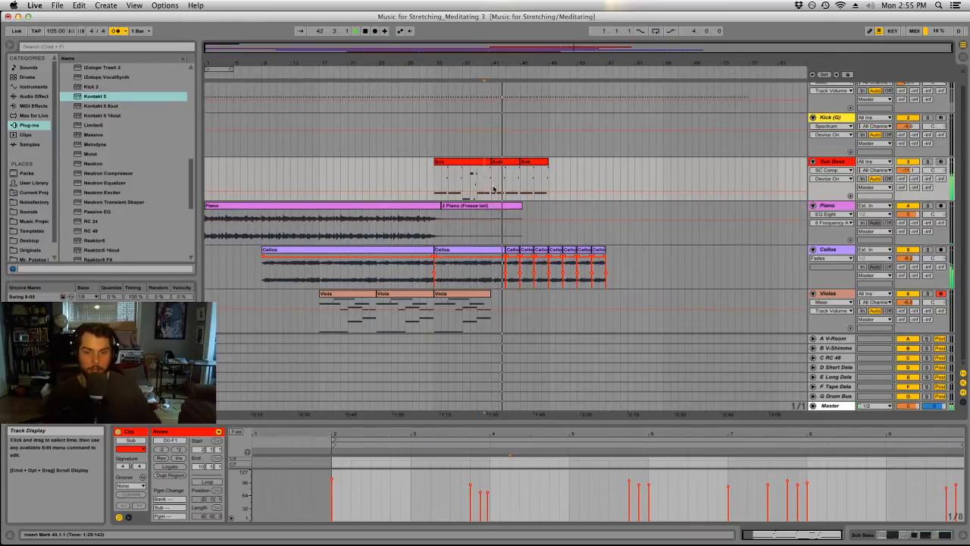
Split the Cellos clip at bar 41, where the last Viola clip ends.
left_click(493, 274)
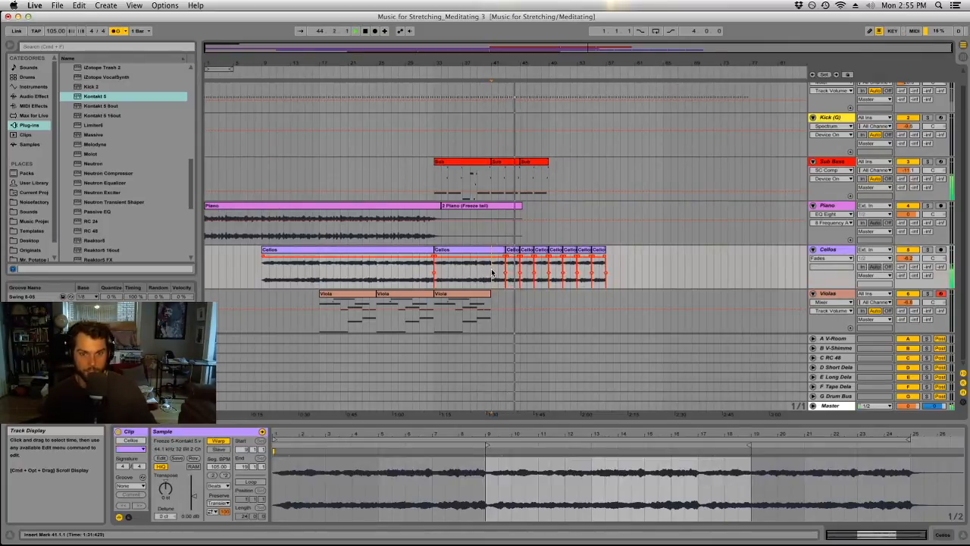
left_click_drag(474, 65, 475, 121)
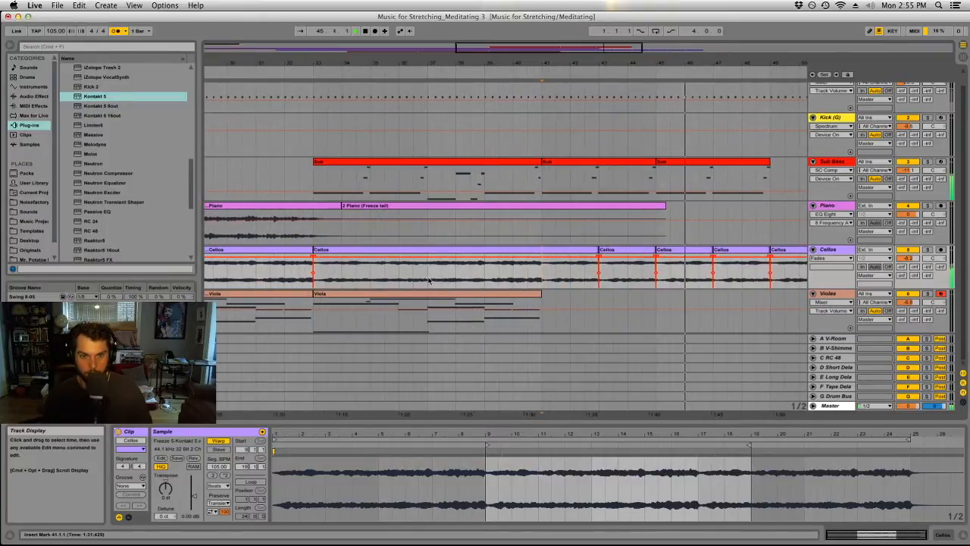
key("super+e")
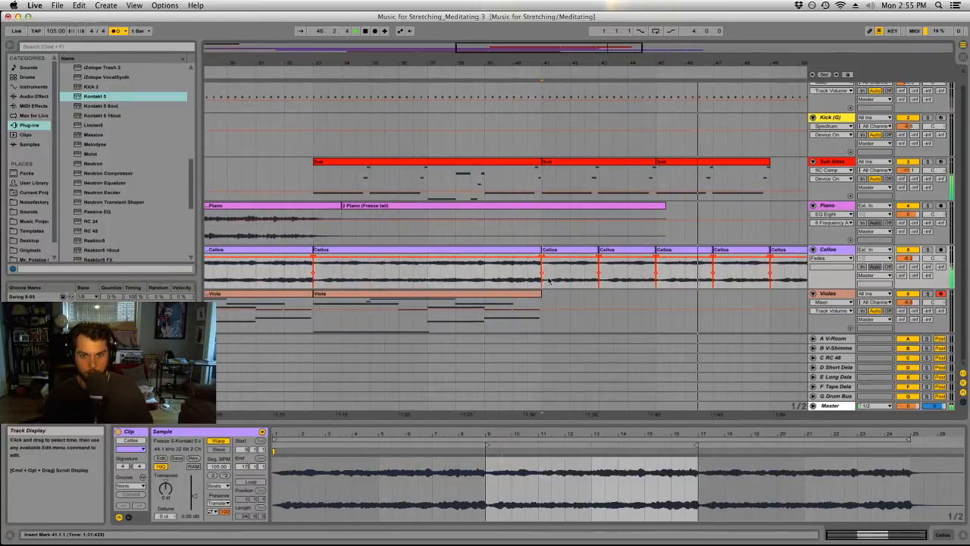
Split the Piano freeze tail clip at bar 41 and delete the part after it.
left_click(543, 219)
key("super+e")
left_click(586, 207)
key("Delete")
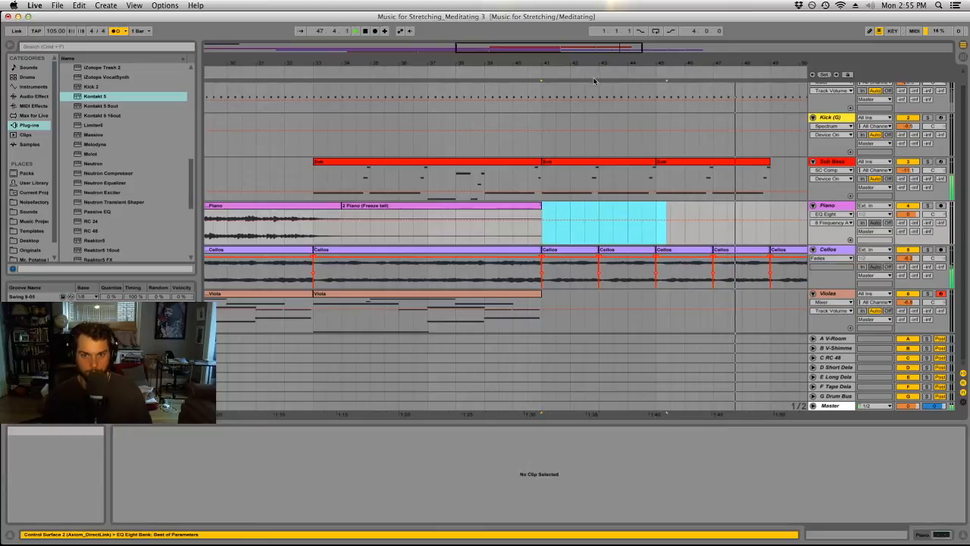
Consolidate the two Sub clips between bars 41 and 49 and duplicate the merged clip to bars 49–57.
left_click(607, 162)
left_click(655, 163, "shift")
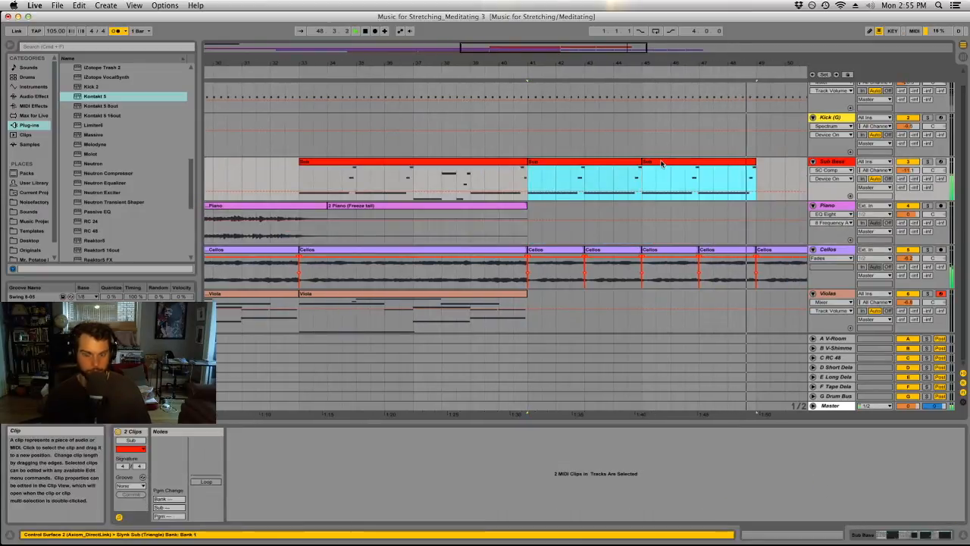
key("super+j")
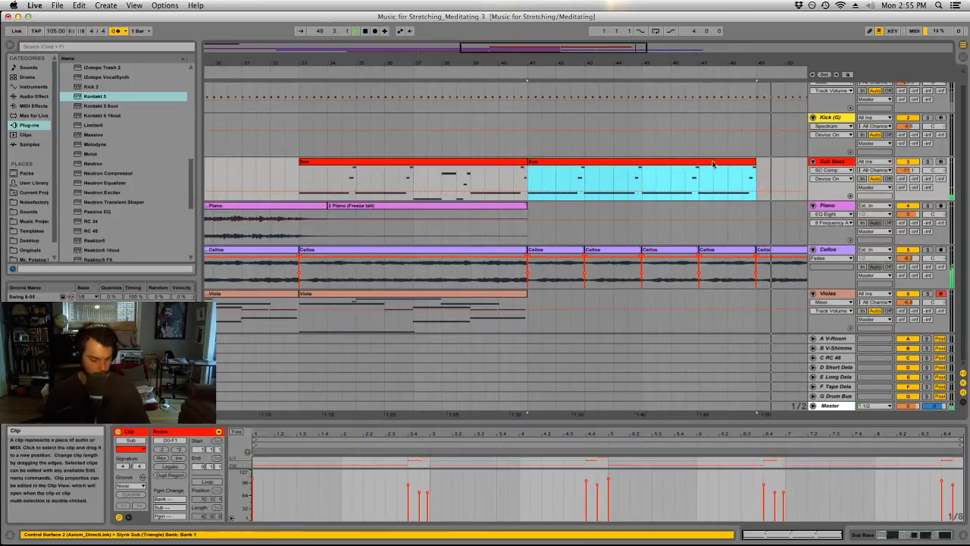
double_click(511, 163)
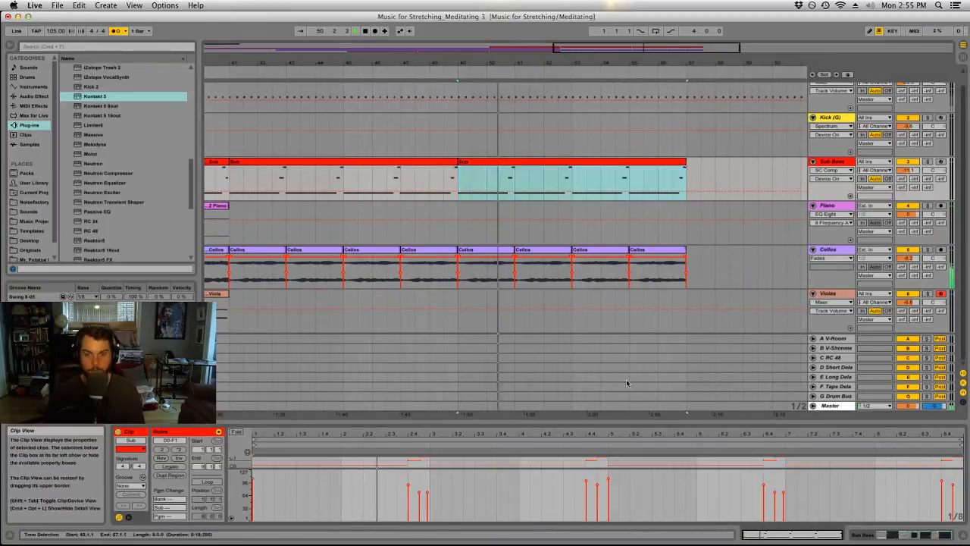
Enlarge the note editor and delete the short notes from the Sub clip at bar 49, keeping its long notes.
left_click_drag(618, 423, 530, 123)
mouse_move(403, 349)
left_mouse_down()
mouse_move(424, 386)
mouse_move(405, 396)
mouse_move(607, 396)
left_mouse_up()
key("Delete")
left_click_drag(613, 351, 585, 381)
key("Delete")
Stop playback, shrink the note editor and cut the last Sub clip down to bars 49–53.
key("space")
left_click_drag(713, 121, 698, 422)
left_click_drag(686, 178, 573, 178)
left_click_drag(538, 63, 592, 16)
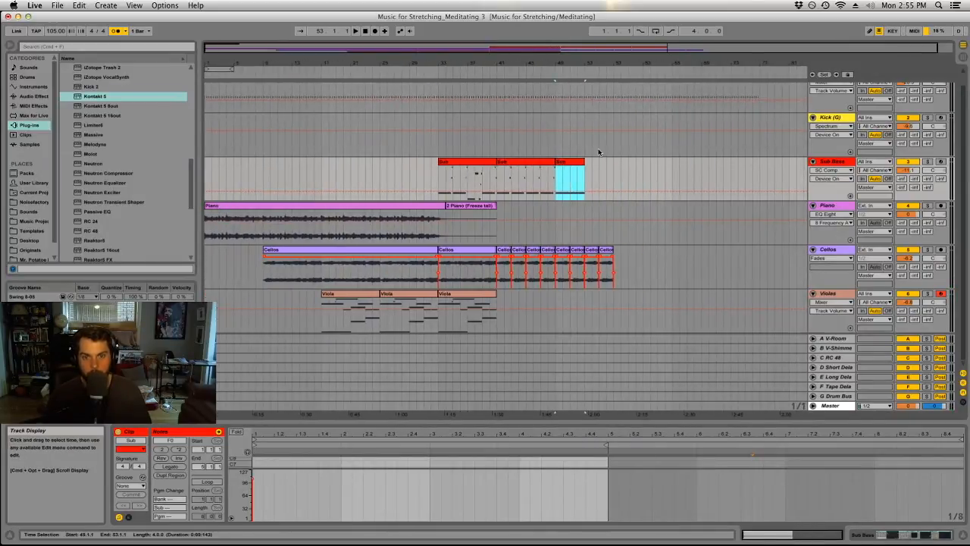
left_click(646, 172)
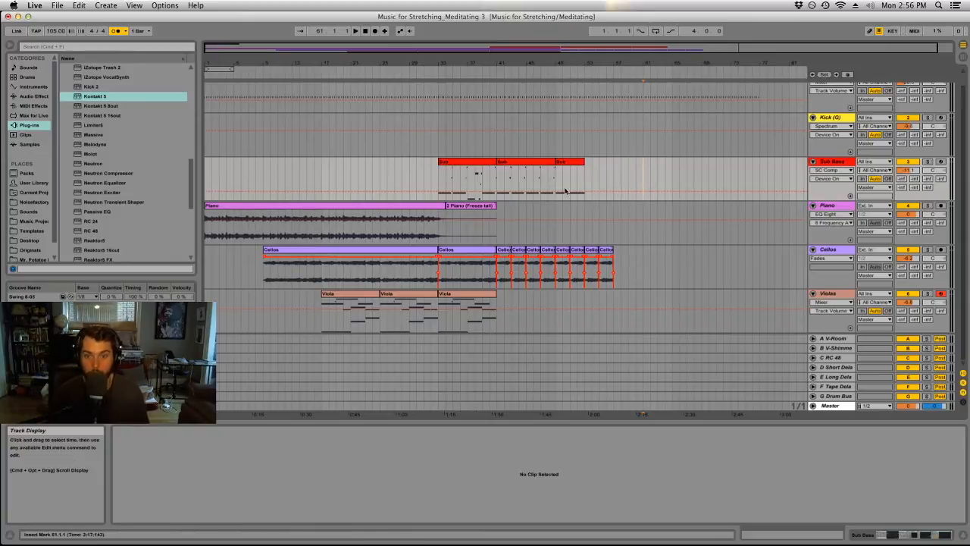
left_click(604, 205)
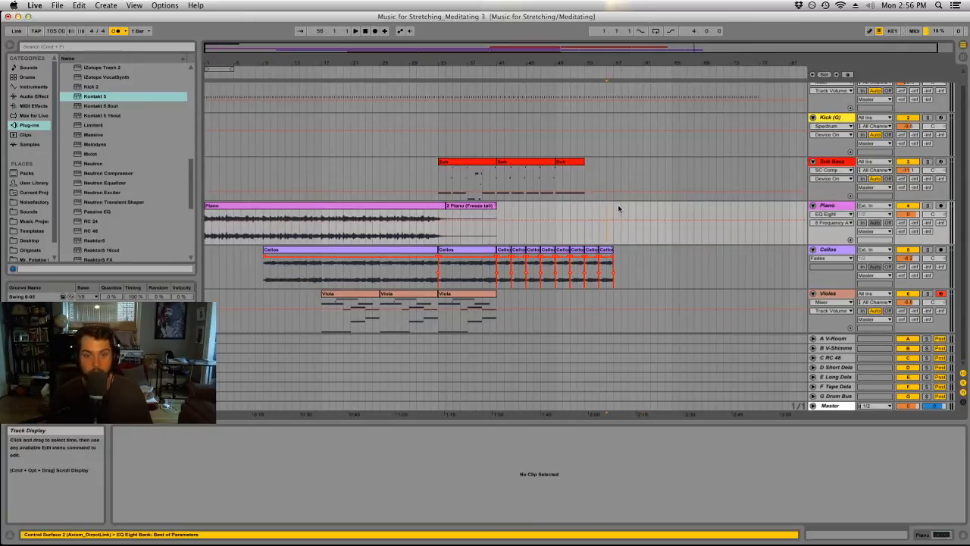
left_click(496, 237)
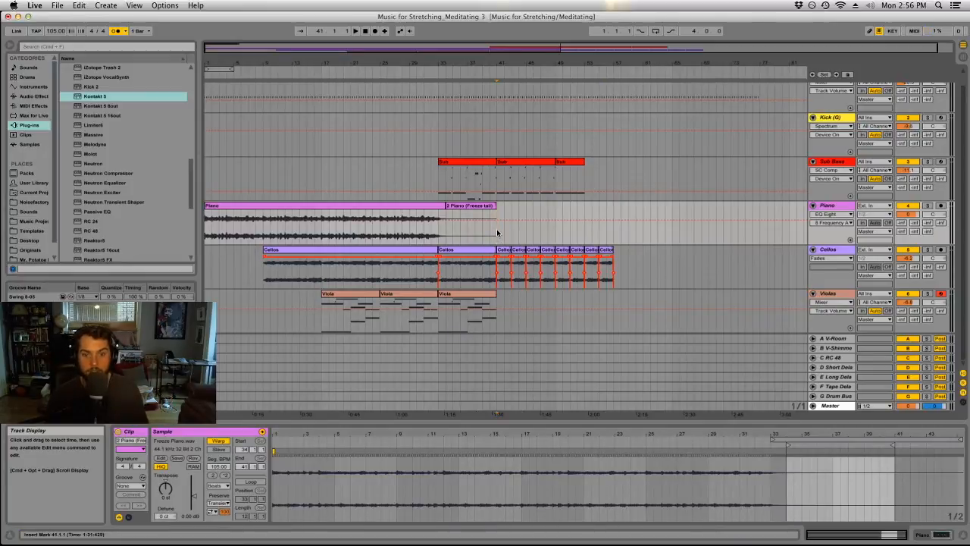
left_click(475, 232)
key("space")
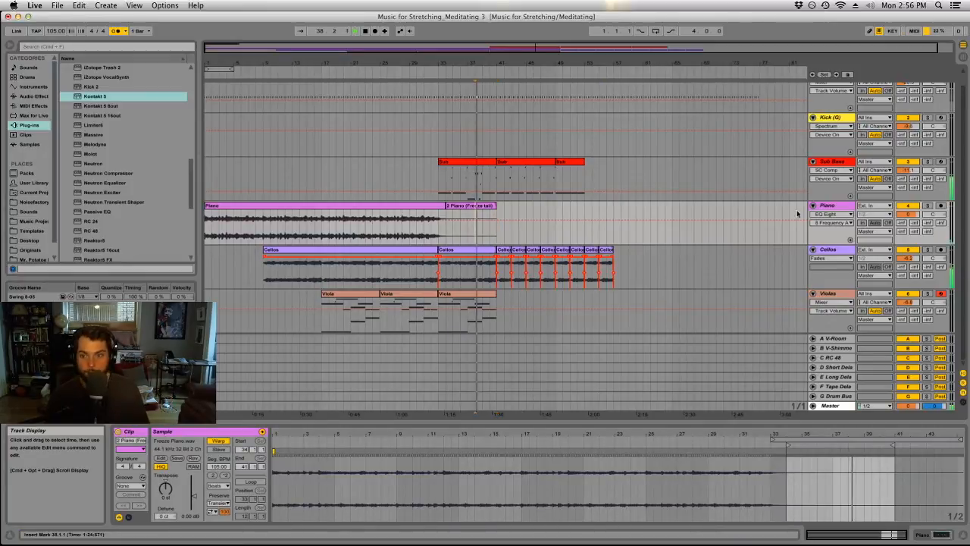
left_click(826, 206)
left_click(106, 5)
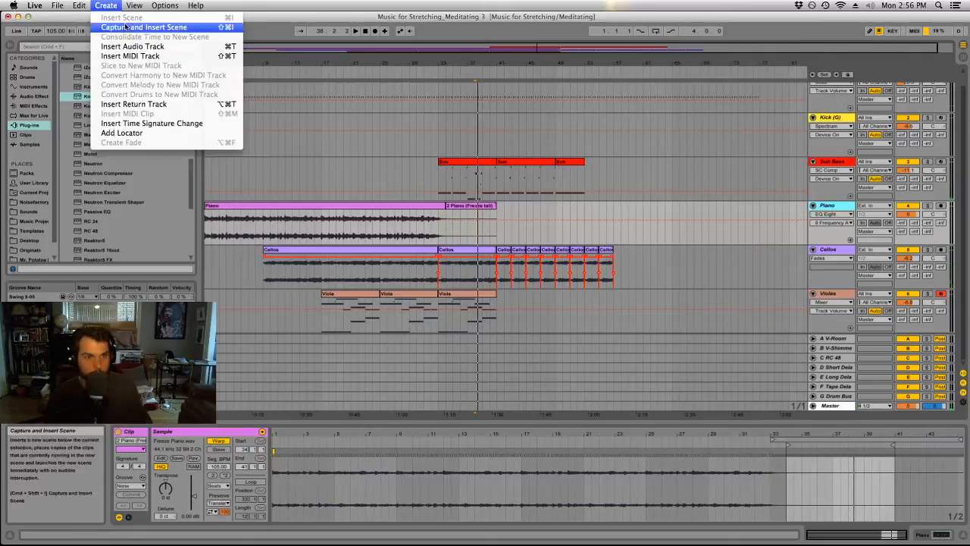
left_click(574, 237)
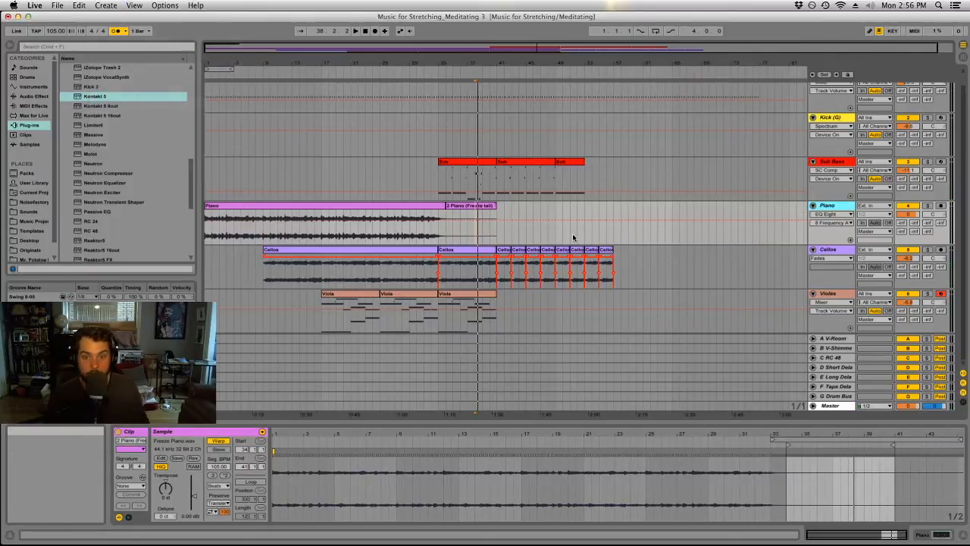
Freeze the Violas track and flatten it to audio.
right_click(833, 295)
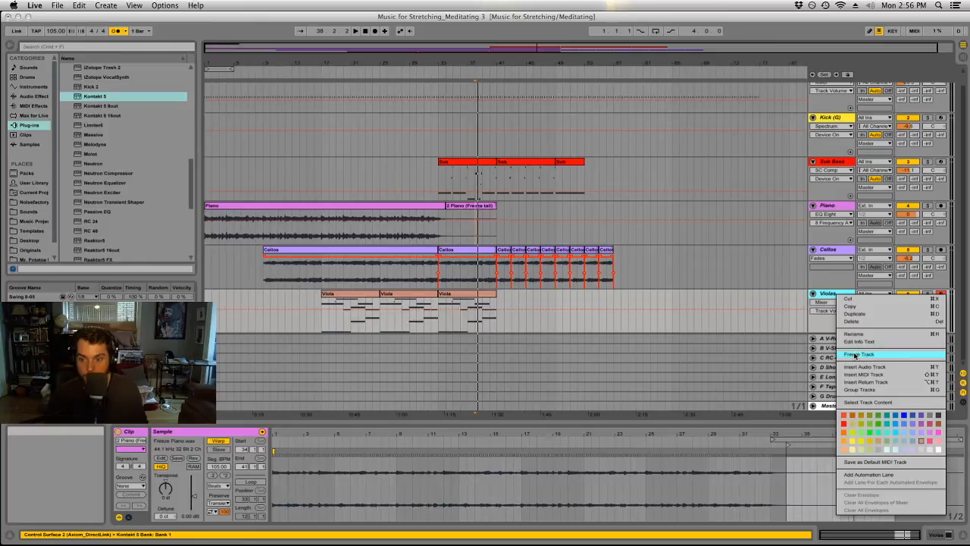
left_click(774, 301)
right_click(838, 294)
left_click(861, 354)
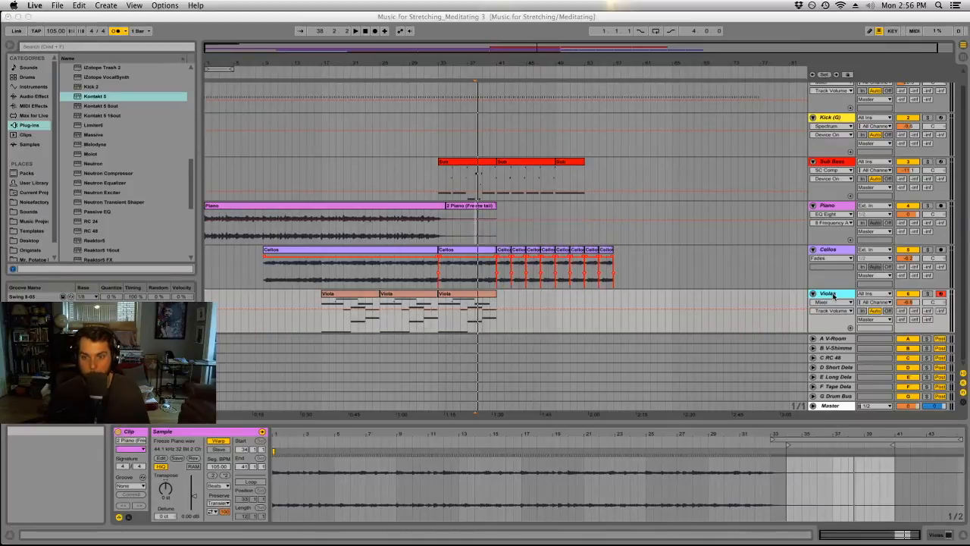
right_click(834, 296)
left_click(857, 361)
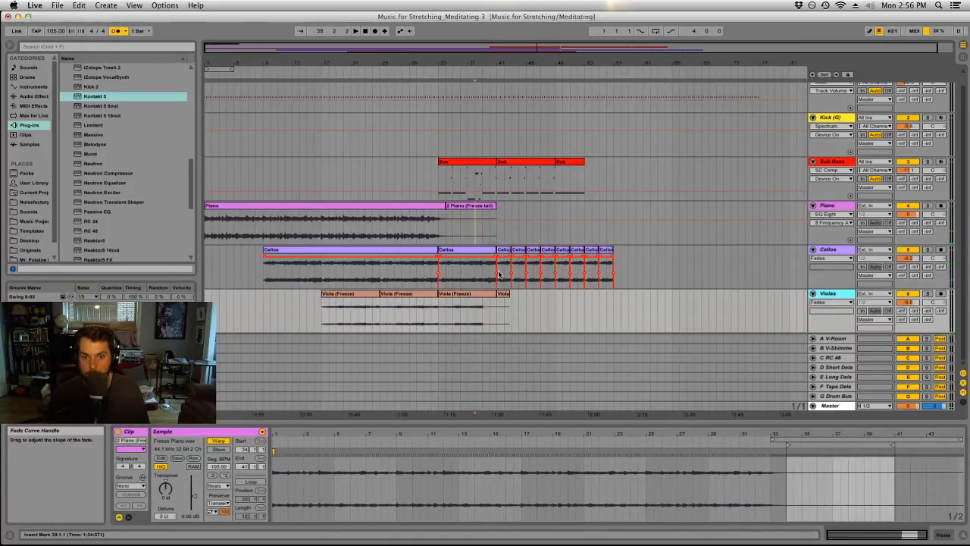
Check the flattened Viola clips and undo the flattening and freezing of the Violas track.
left_click(479, 295)
left_click(502, 295)
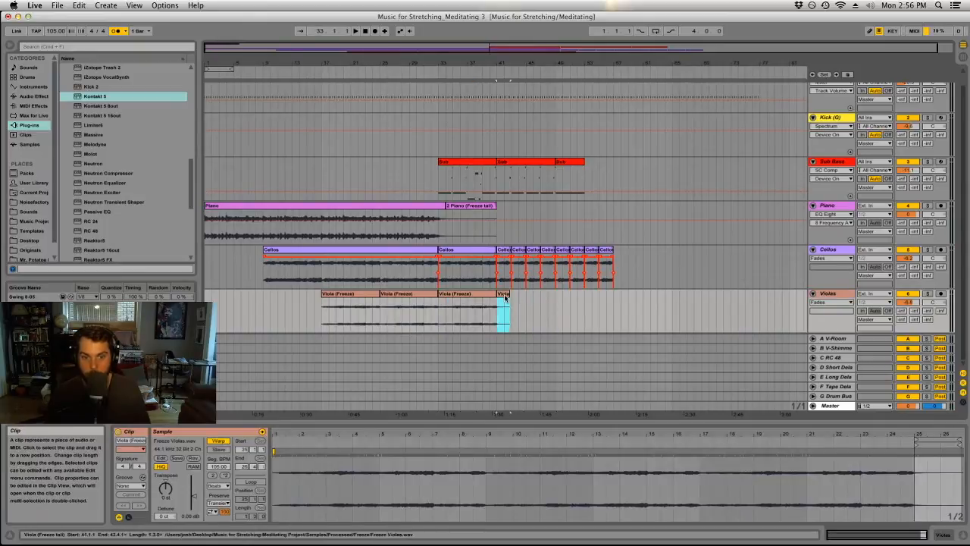
left_click(376, 293, "shift")
left_click(564, 312)
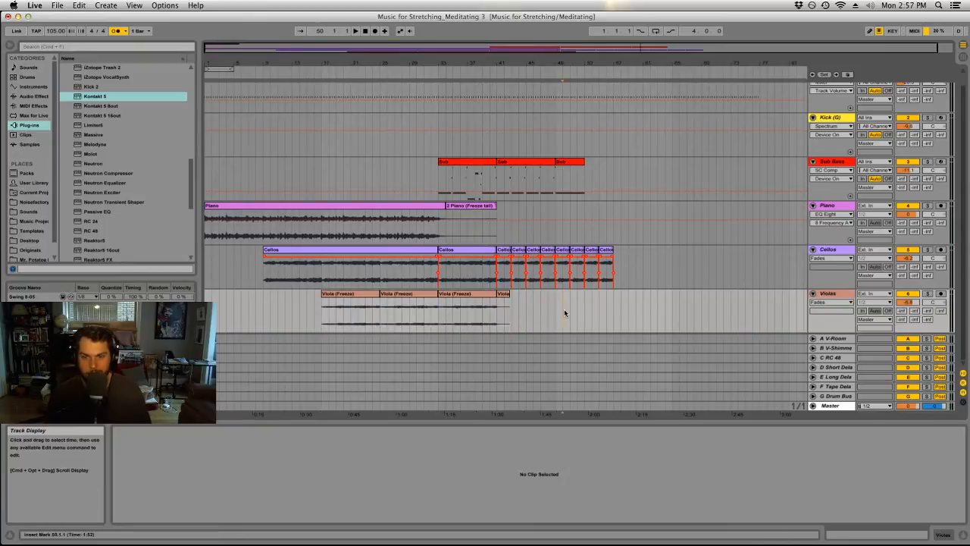
left_click(665, 307)
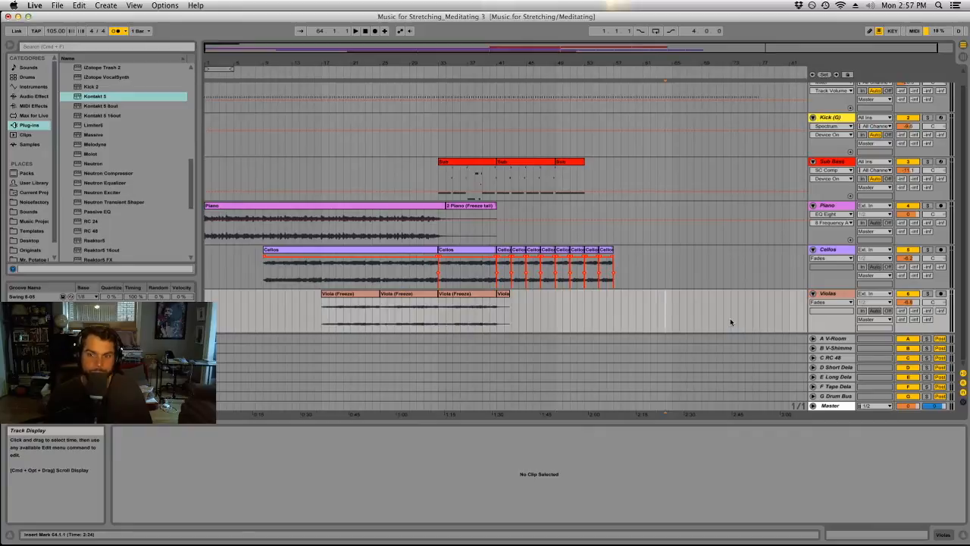
key("super+z")
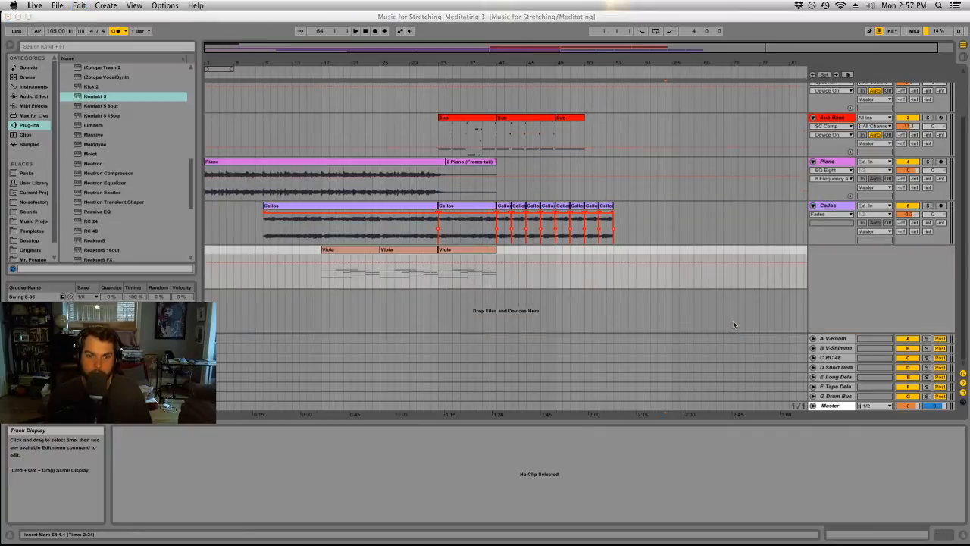
Freeze and flatten the Violas track with its volume at 0 dB, and set the resulting audio track's volume to -7.0 dB.
left_click(910, 258)
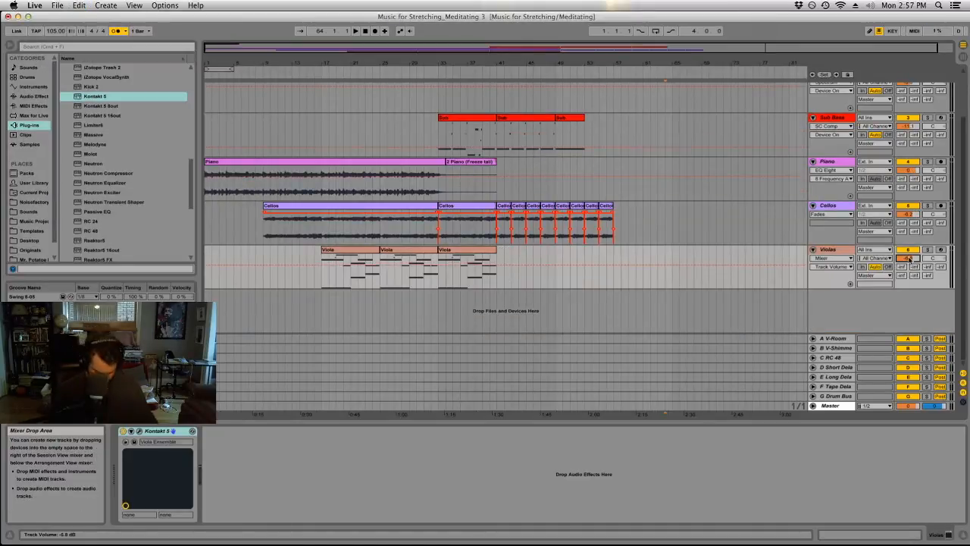
right_click(830, 250)
left_click(856, 311)
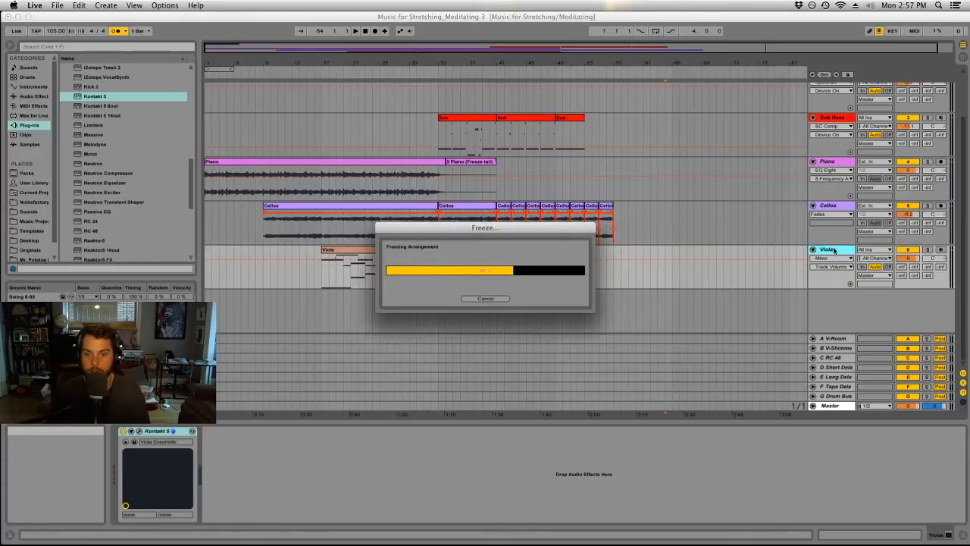
right_click(831, 250)
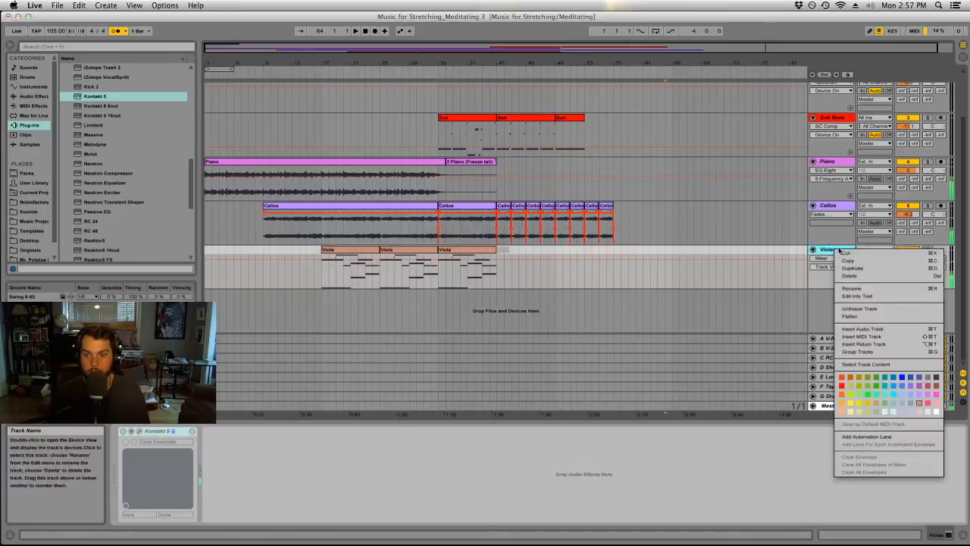
left_click(857, 318)
left_click(908, 257)
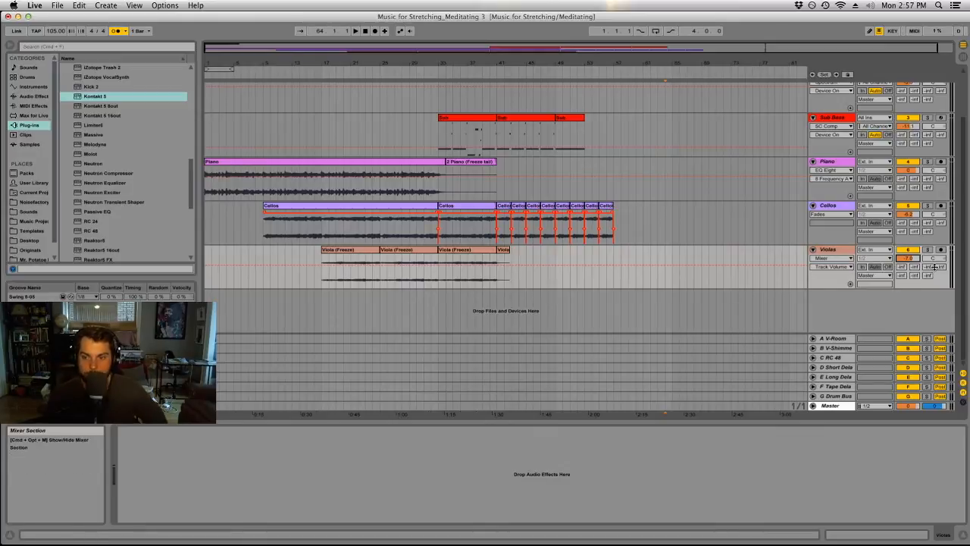
Try raising the first Viola clip's gain to 13.3 dB and undo the change.
left_click(369, 254)
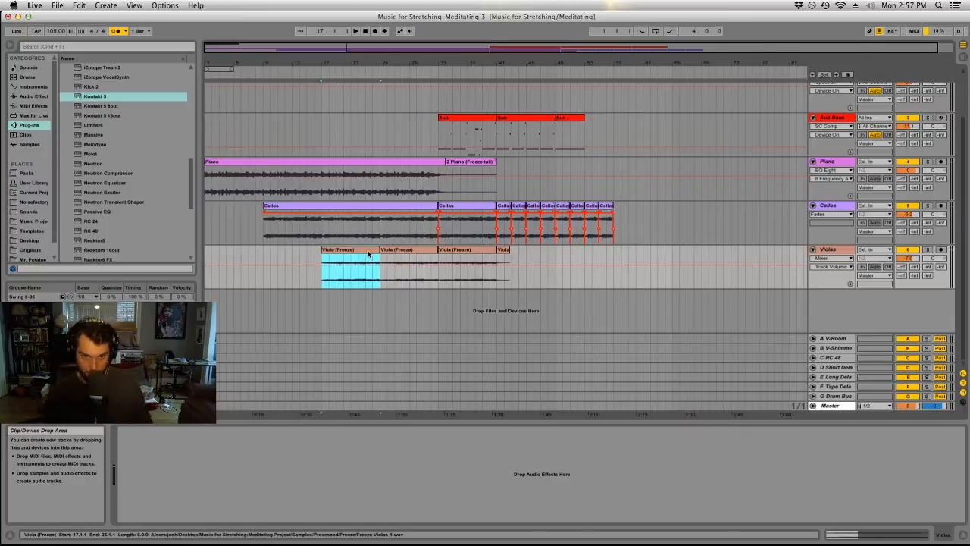
double_click(369, 255)
left_click_drag(194, 496, 193, 483)
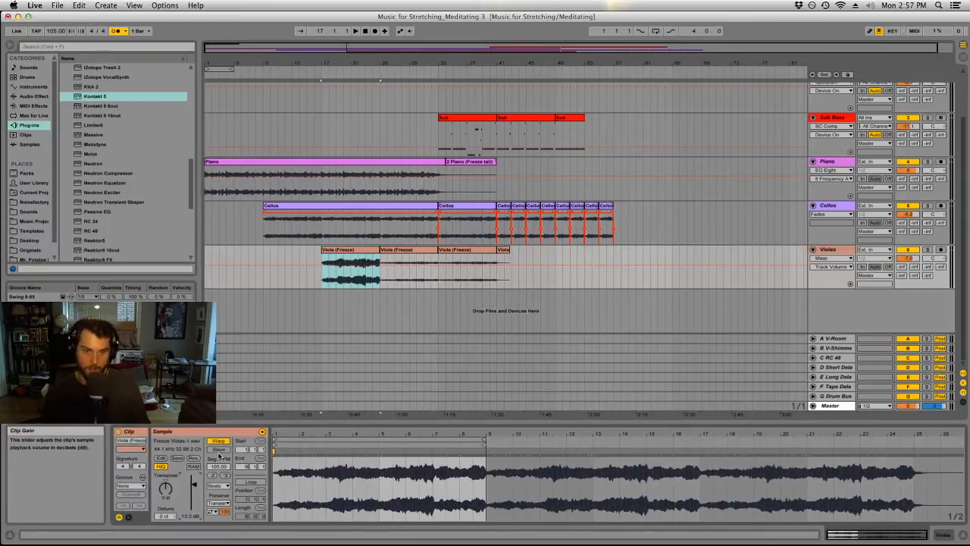
key("super+z")
Insert a new MIDI track below Violas, load Kontakt 5 onto it and bring its library browser into view.
left_click_drag(586, 248, 628, 249)
left_click(628, 249)
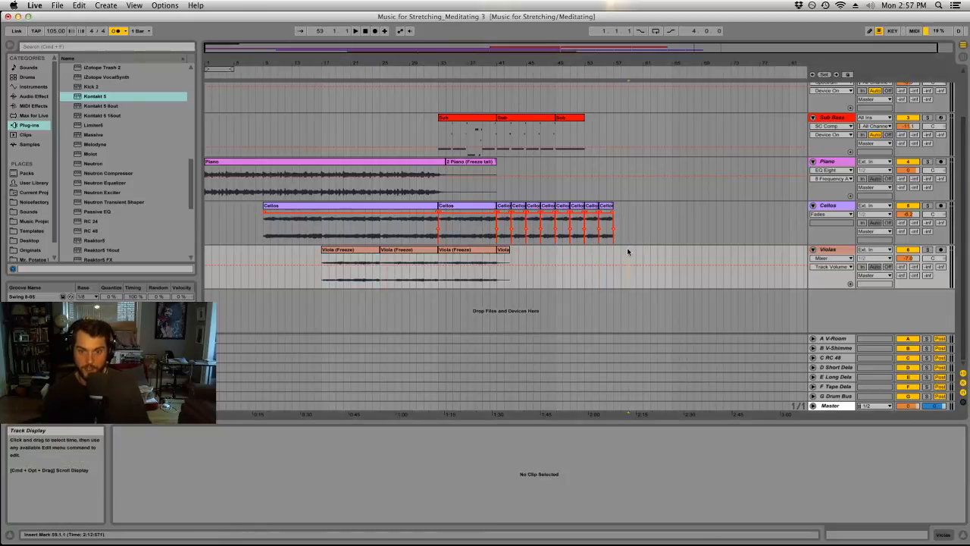
left_click(113, 5)
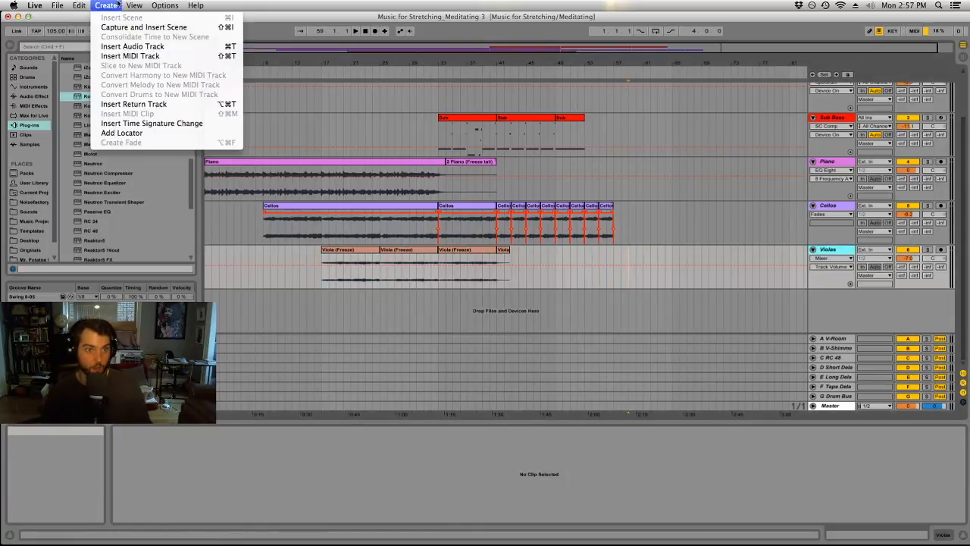
left_click(130, 55)
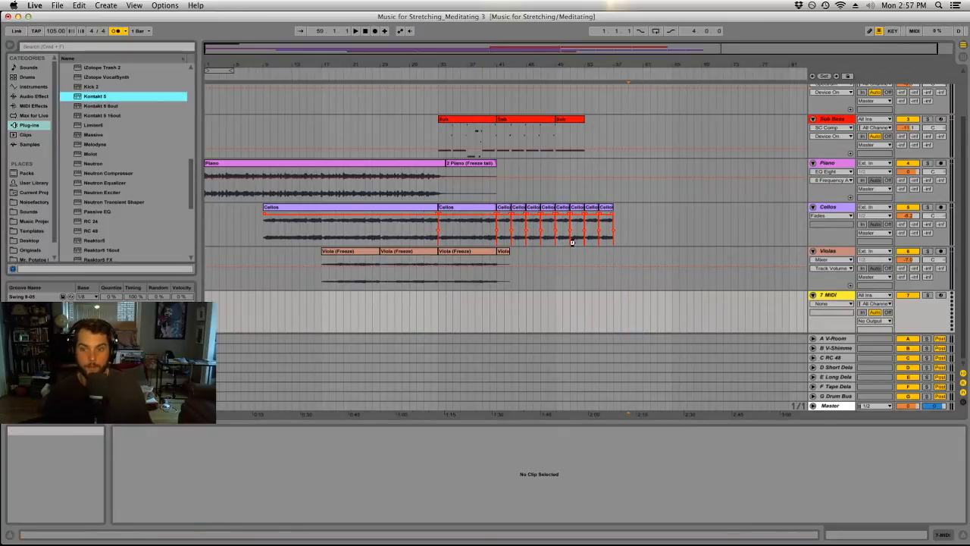
left_click_drag(593, 261, 580, 262)
left_click_drag(688, 19, 727, 16)
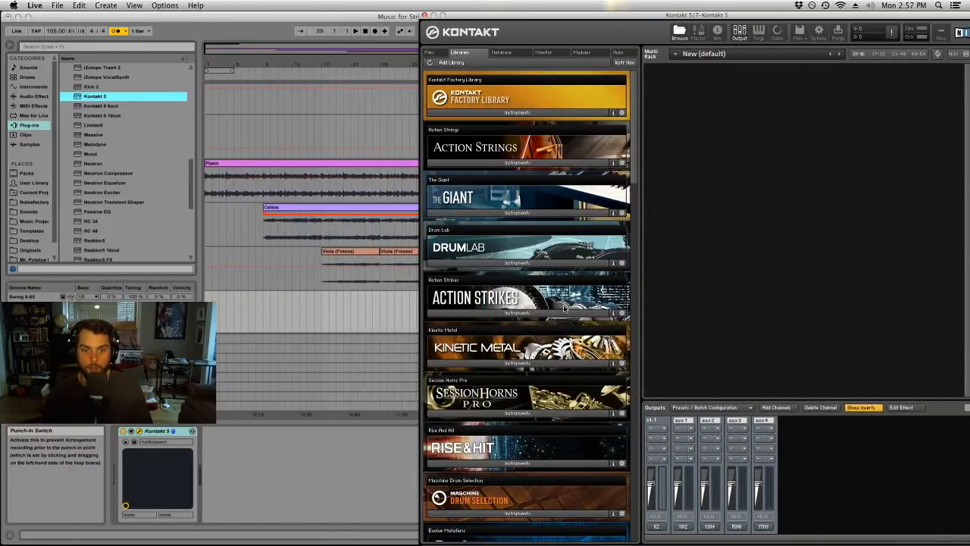
Load the Humming Top instrument from the Kinetic Metal library into Kontakt and close the plug-in window.
scroll(563, 309, "down", 2)
scroll(563, 309, "down", 2)
left_click(538, 241)
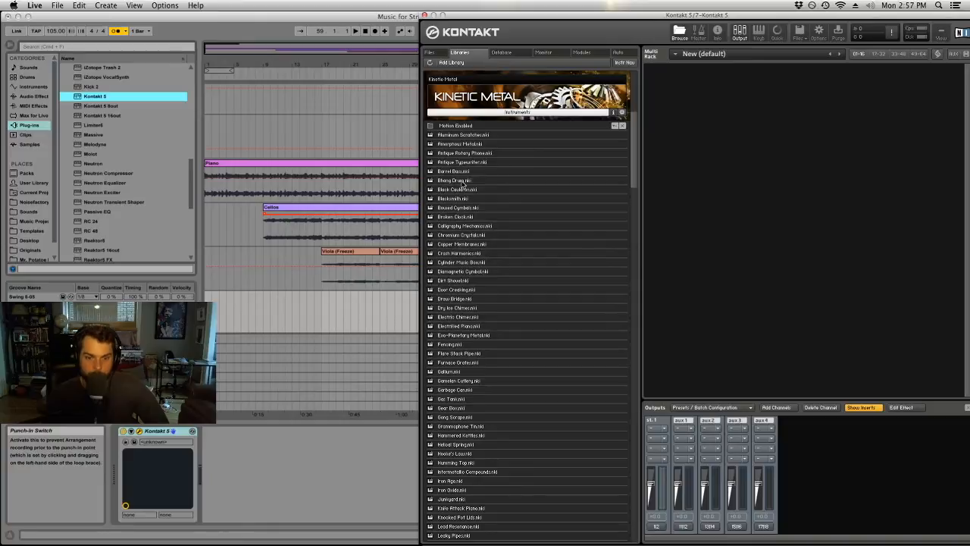
left_click_drag(457, 463, 725, 197)
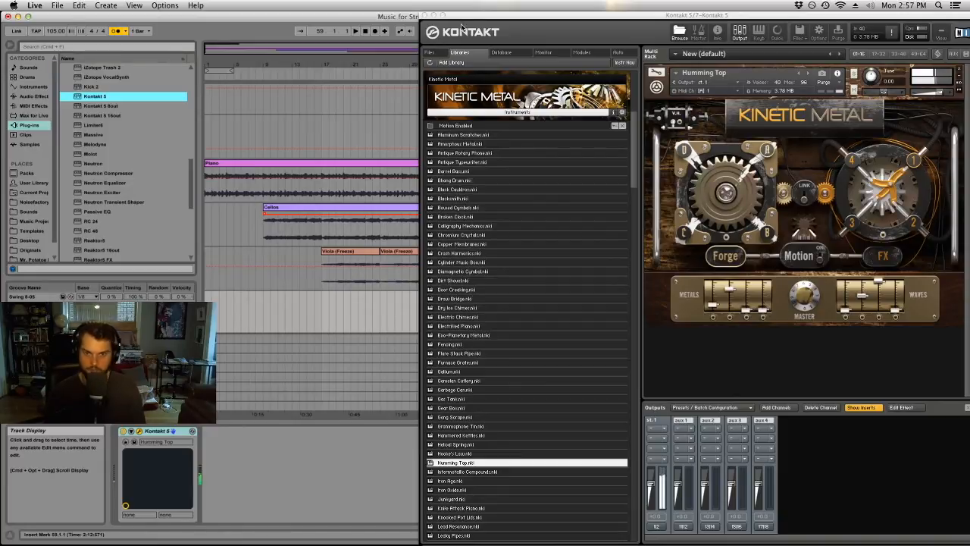
left_click(426, 15)
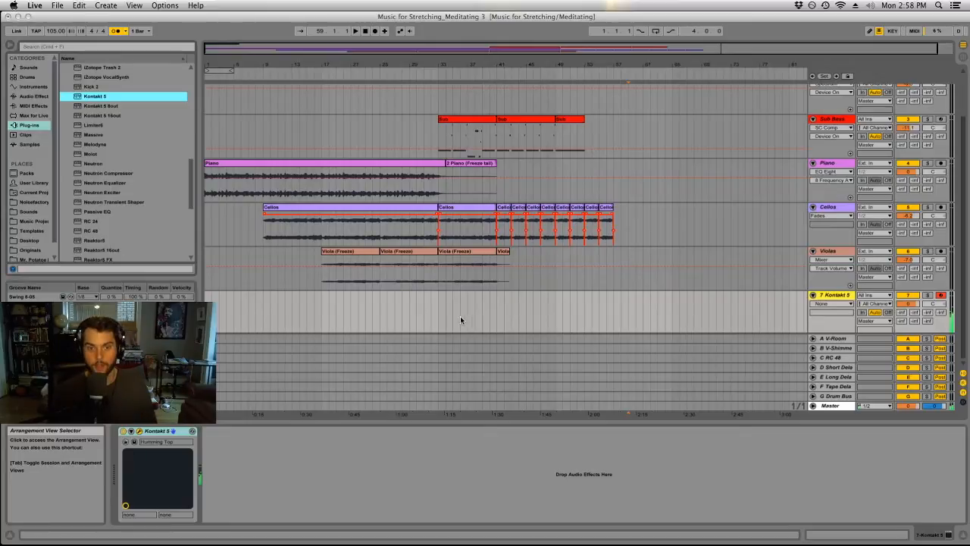
Try recording a Humming Top take on the Kontakt track from bar 39 and delete the recorded clip.
scroll(448, 315, "up", 1)
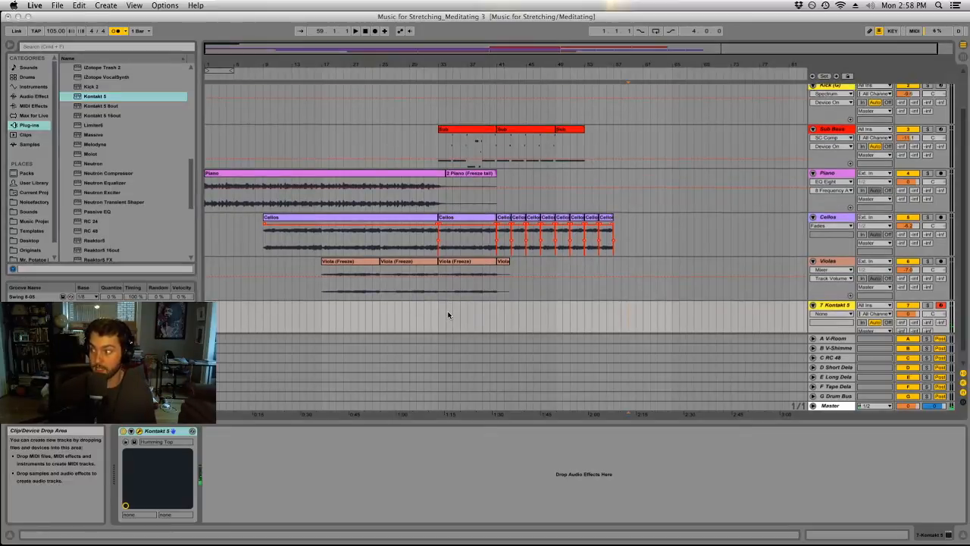
left_click(438, 316)
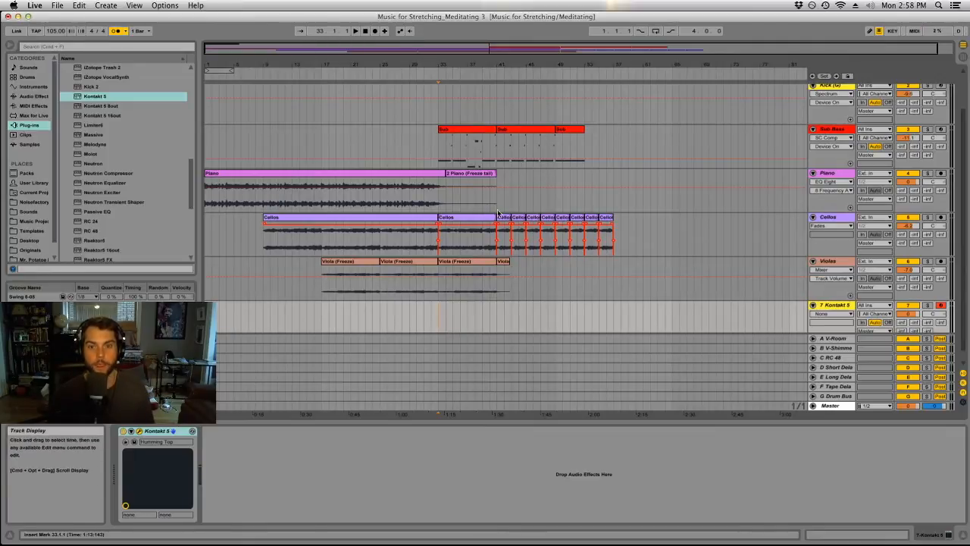
left_click(484, 308)
left_click(374, 31)
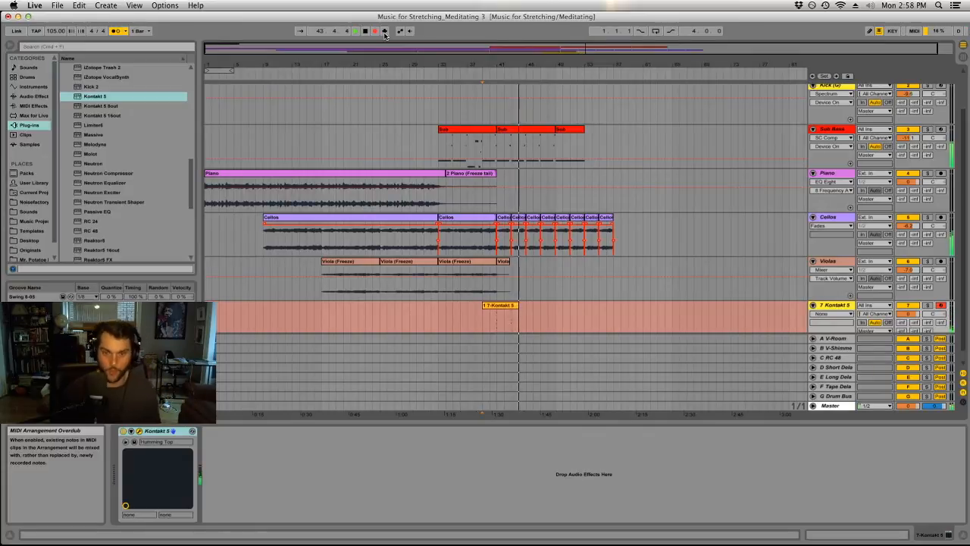
key("space")
left_click(492, 312)
key("Delete")
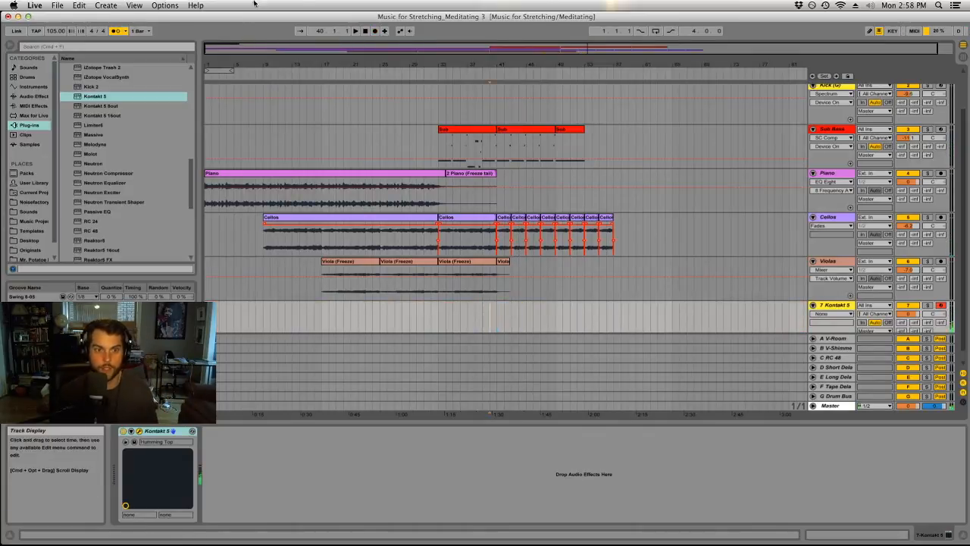
Try recording another Humming Top take on the Kontakt track from bar 40 and delete it.
left_click(375, 30)
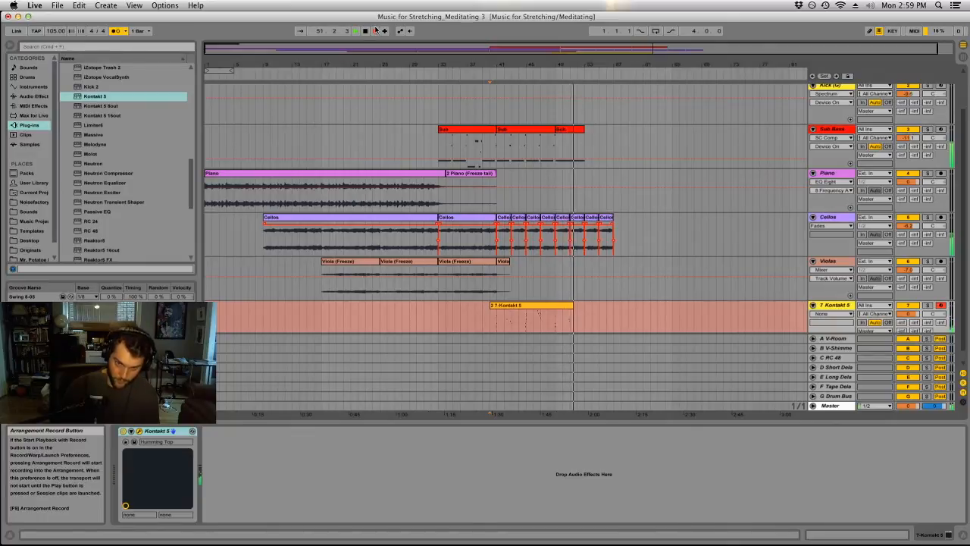
key("space")
left_click(529, 305)
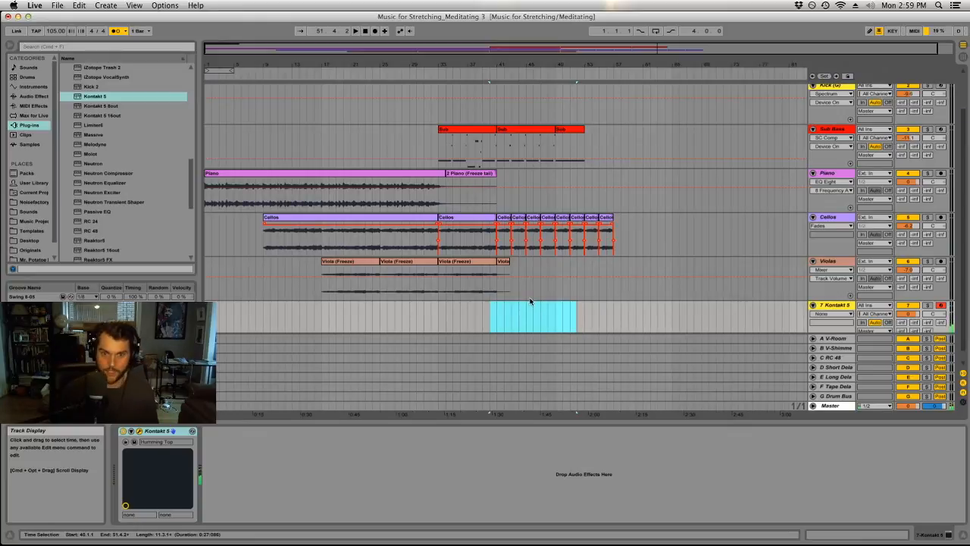
Play the arrangement from bar 41 to audition the Kontakt part against the other tracks.
left_click(499, 310)
key("space")
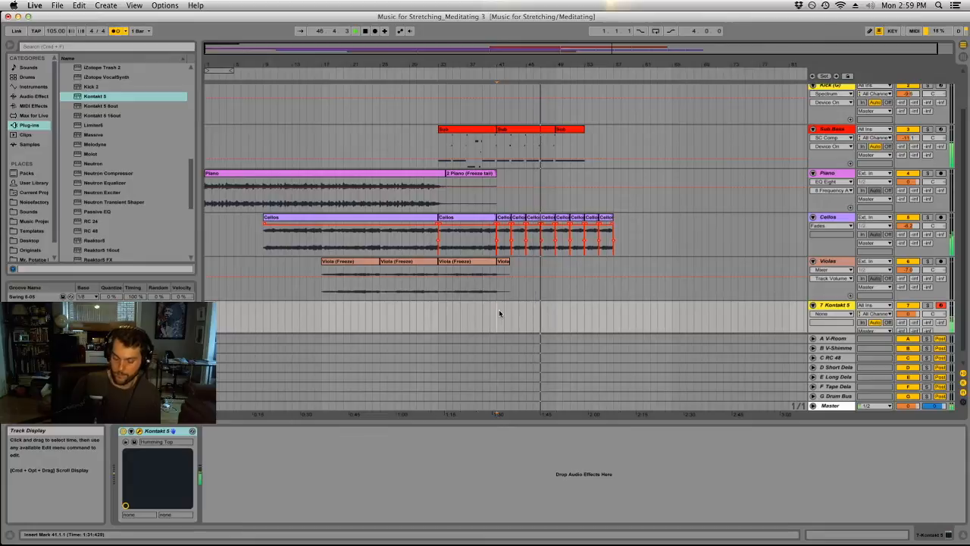
key("space")
key("space")
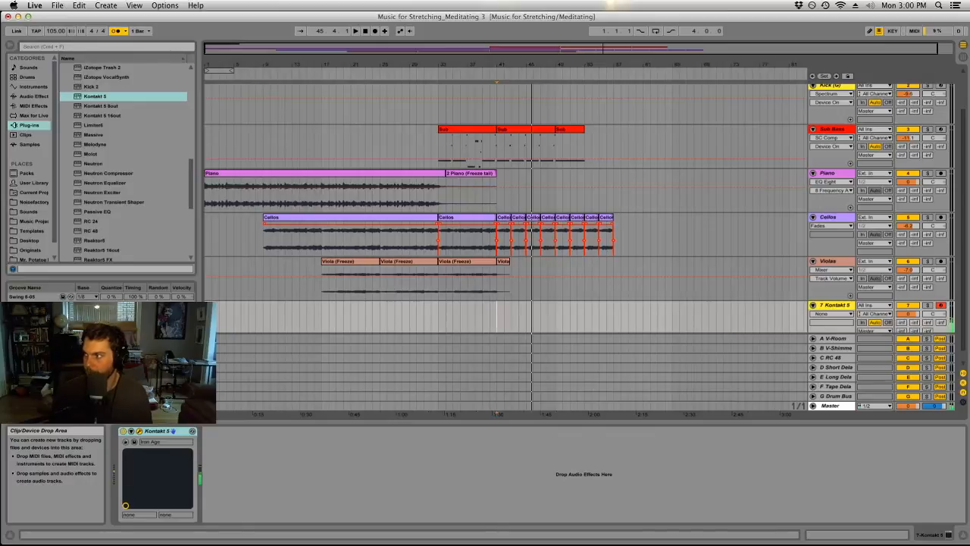
Step Kontakt through the Kinetic Metal instruments to Knocked Pot Lids and close the plug-in window.
left_click_drag(969, 24, 684, 24)
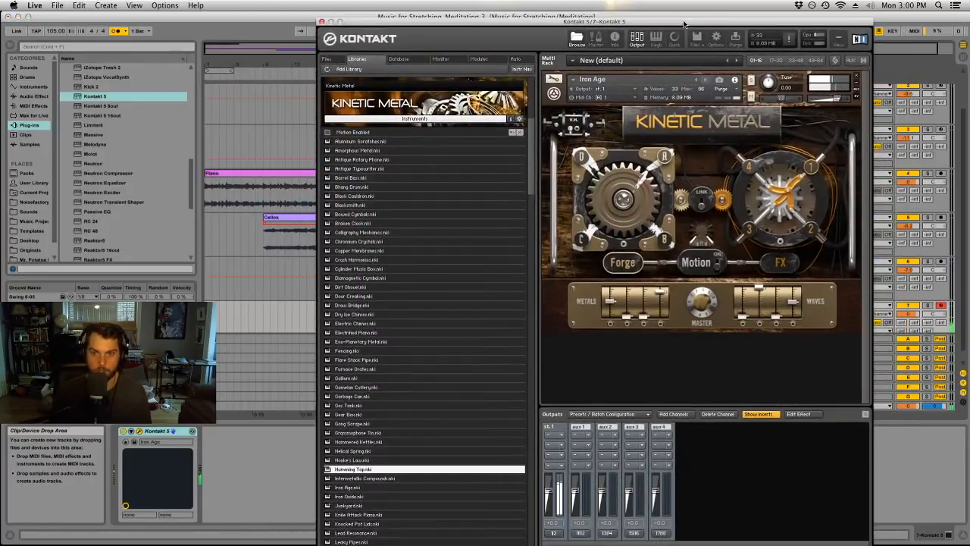
left_click(704, 81)
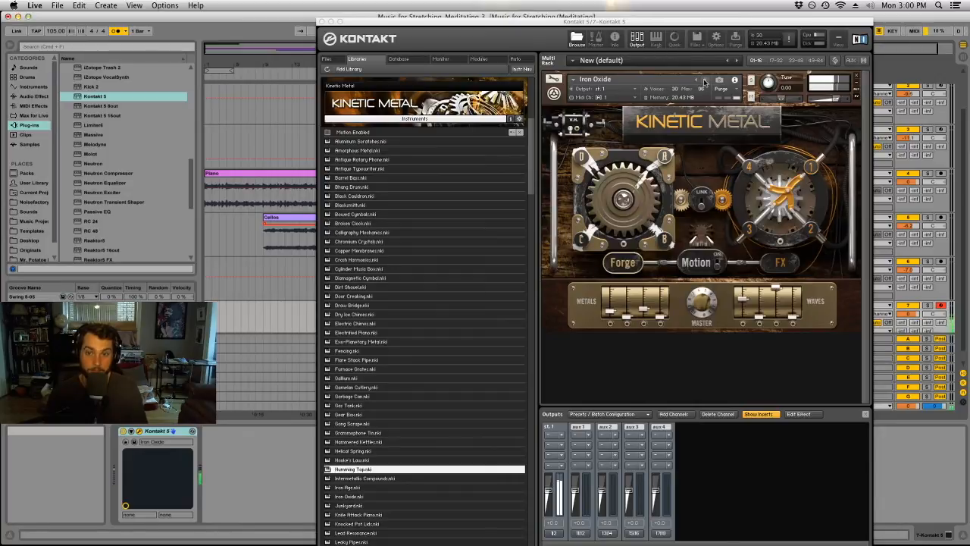
left_click(703, 81)
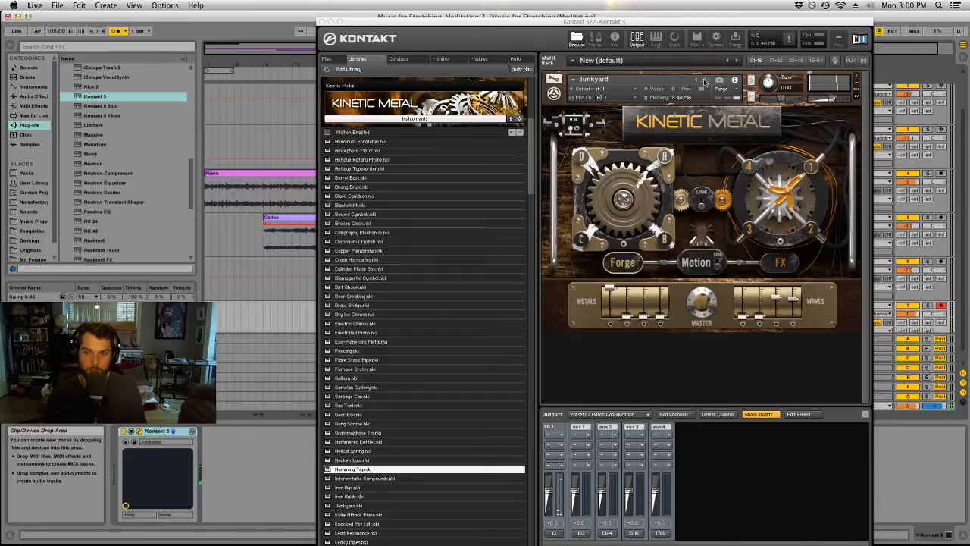
left_click(703, 81)
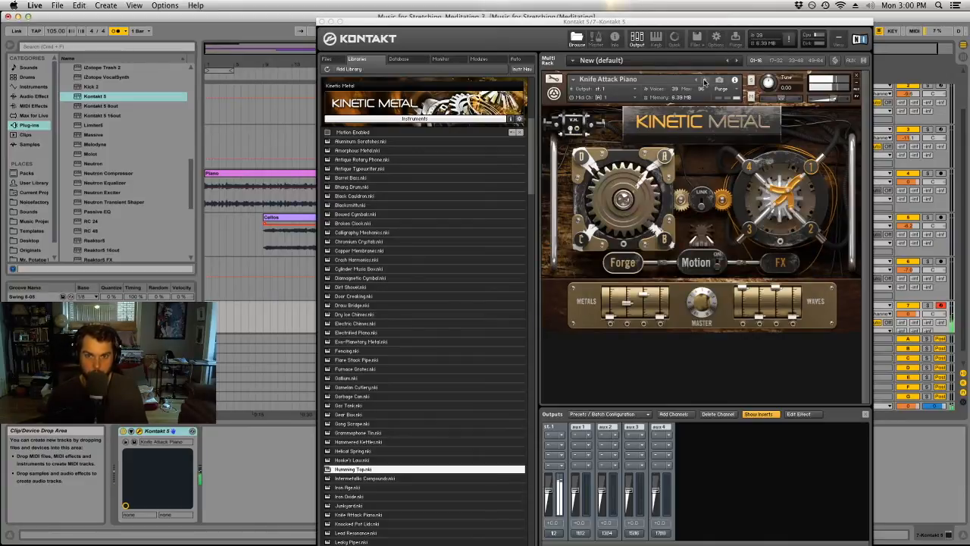
left_click(703, 81)
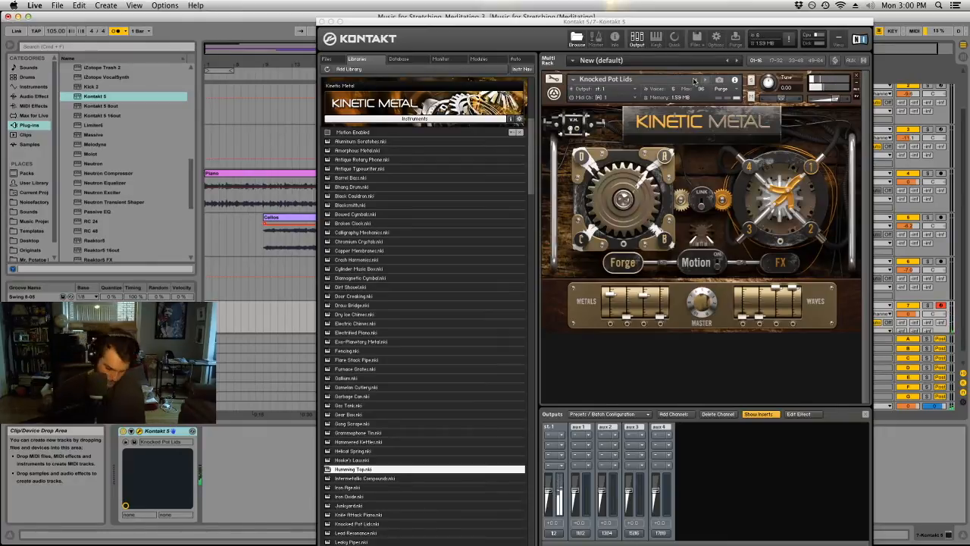
left_click(322, 21)
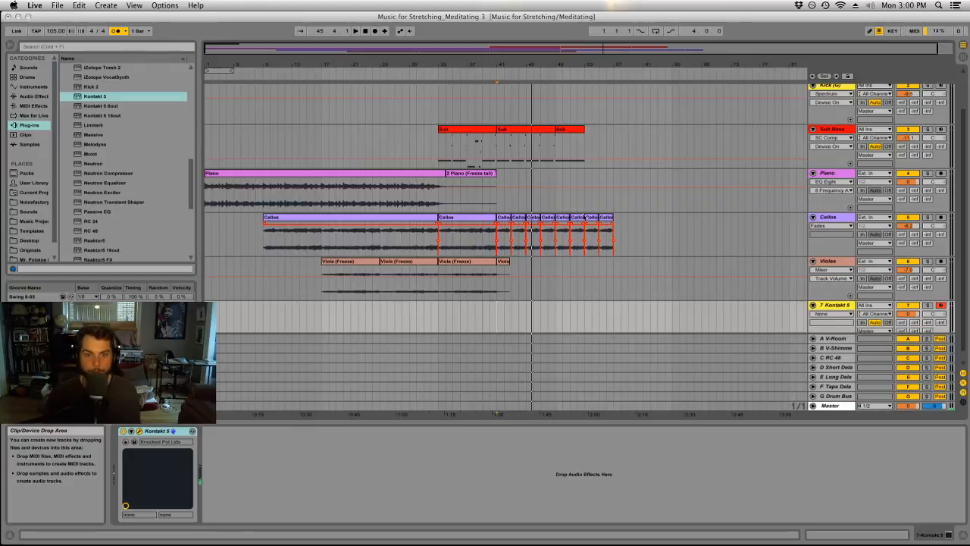
Listen from bar 41, and record a Knocked Pot Lids part on the Kontakt track from bar 41 to 49.
left_click(501, 219)
key("space")
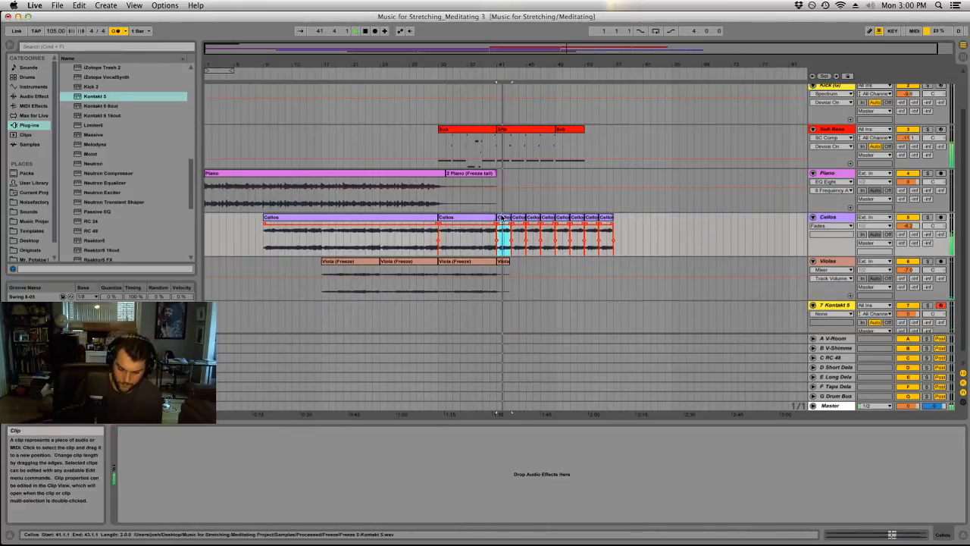
left_click(488, 315)
left_click(374, 31)
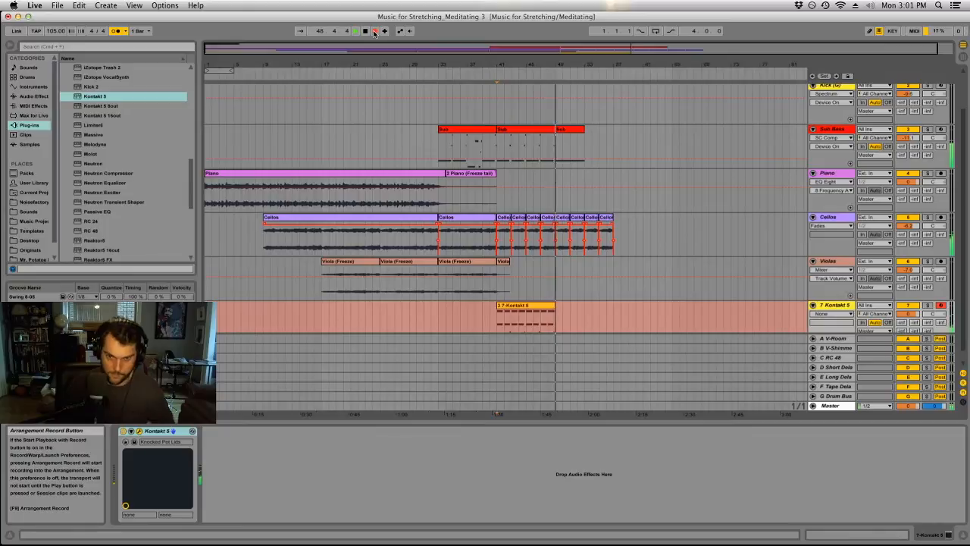
left_click(374, 31)
Open the recorded Kontakt clip in an enlarged note editor and quantize all of its notes to the grid.
double_click(519, 306)
left_click(636, 497)
left_click_drag(657, 421, 650, 258)
left_click(602, 334)
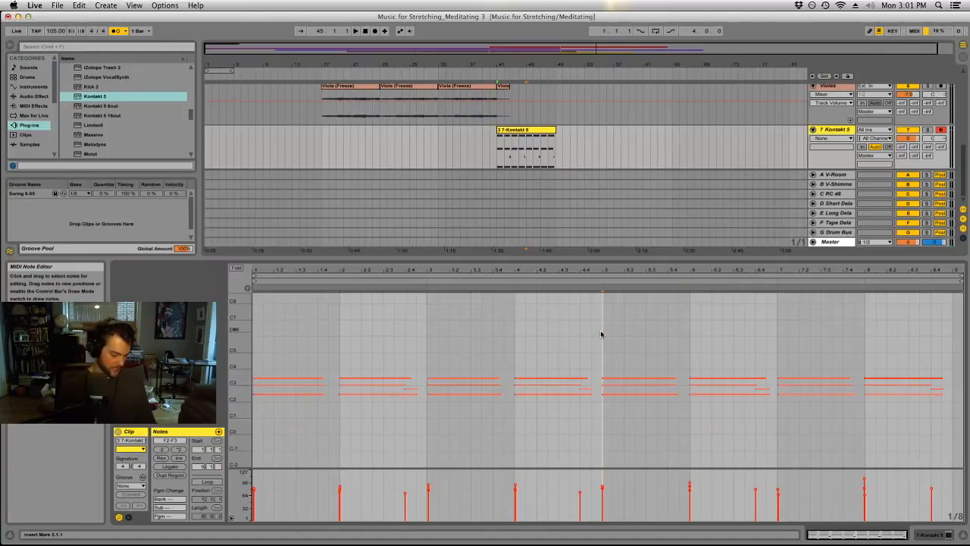
key("super+a")
left_click(601, 334)
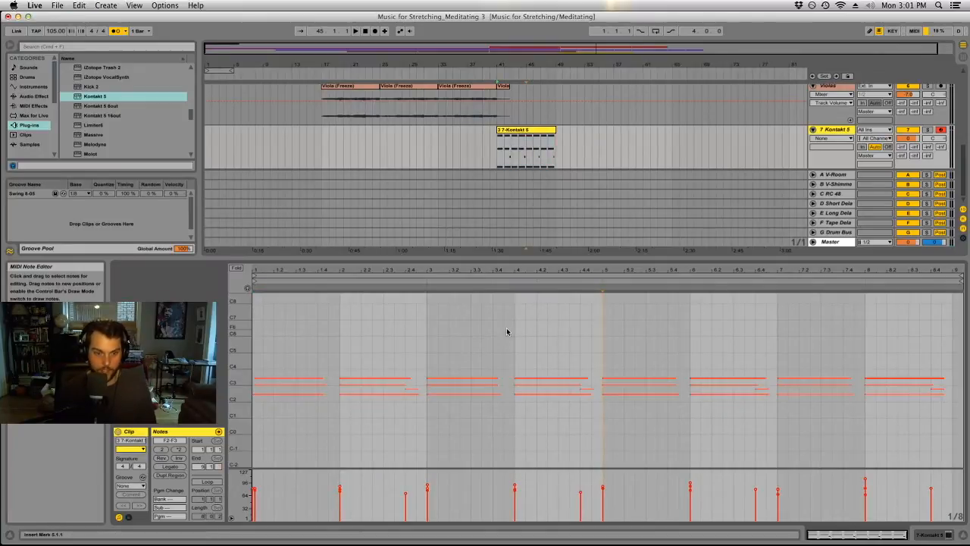
left_click_drag(316, 354, 306, 388)
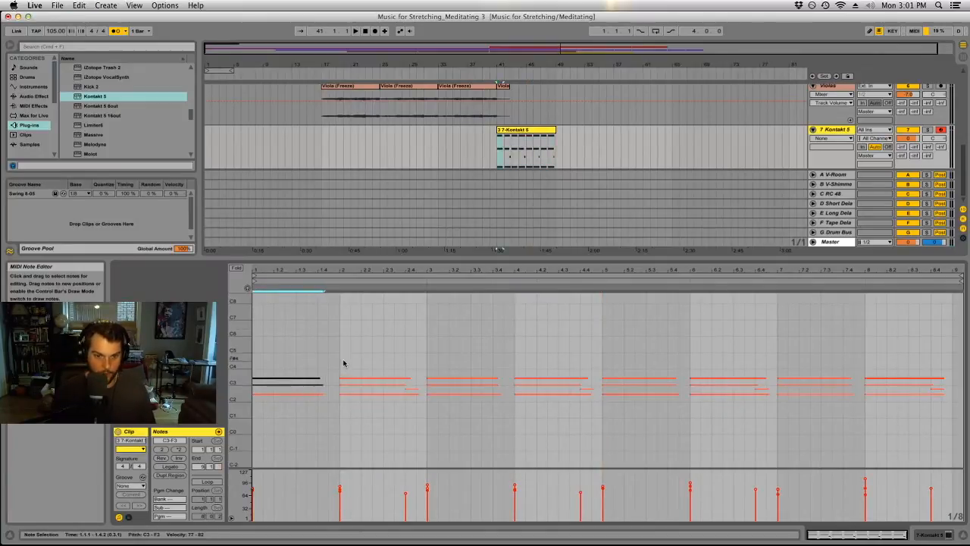
Bring back the full arrangement view and duplicate the Kontakt clip to fill bars 49 to 57.
left_click_drag(689, 260, 683, 424)
left_click(540, 298)
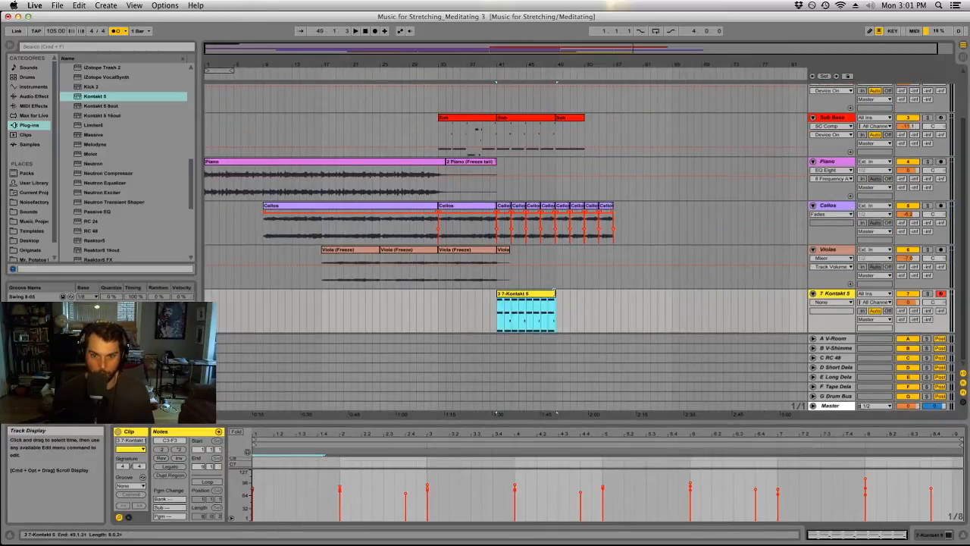
key("super+d")
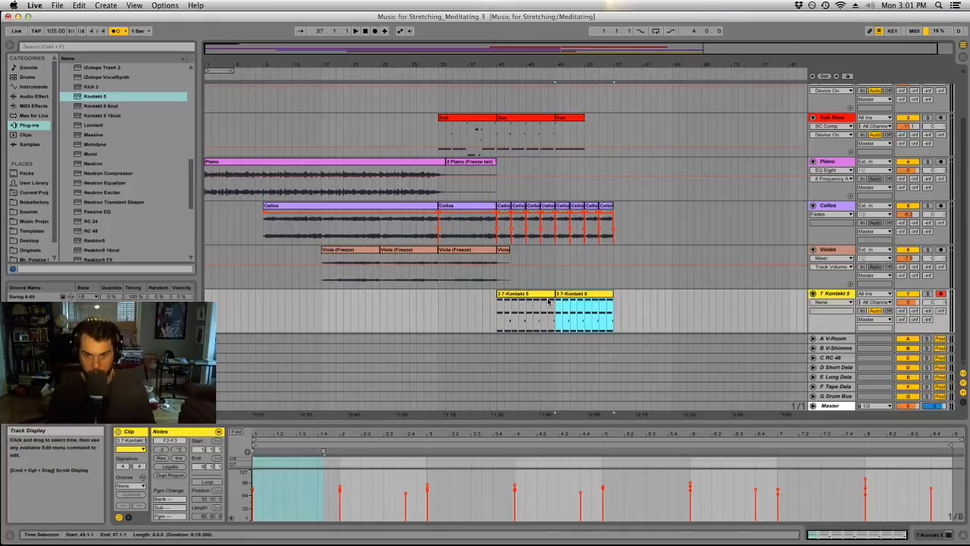
Replace the Kick (G) track with a new audio track named Bass Drum.
scroll(613, 288, "up", 3)
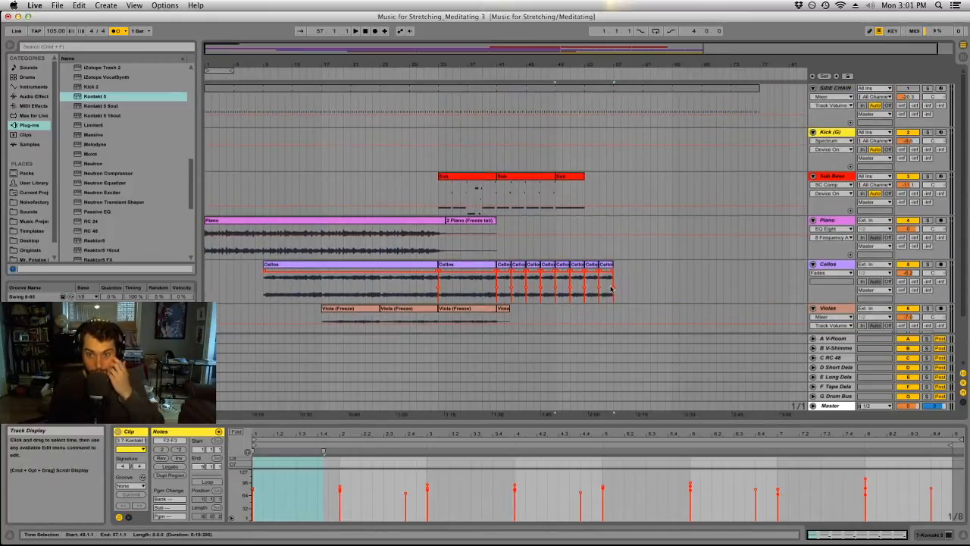
left_click(834, 133)
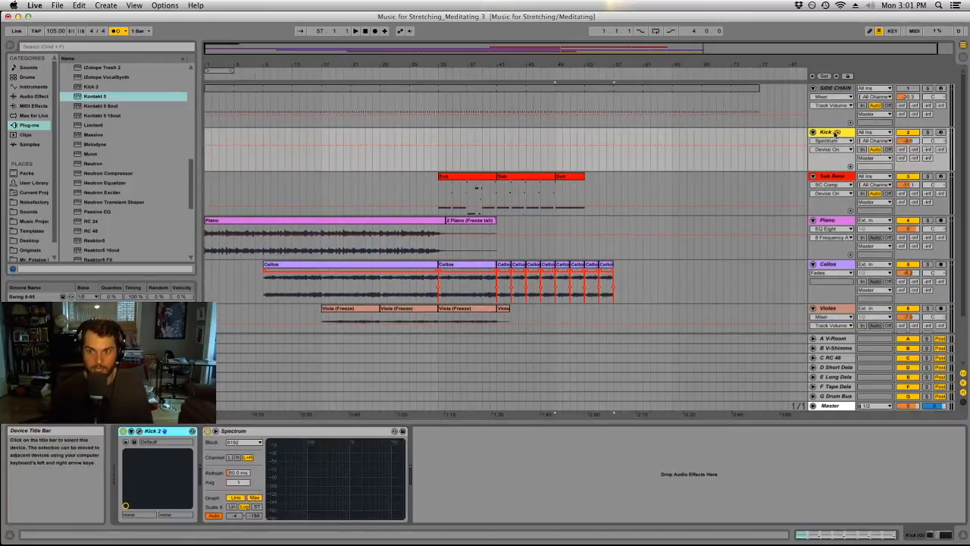
left_click(105, 5)
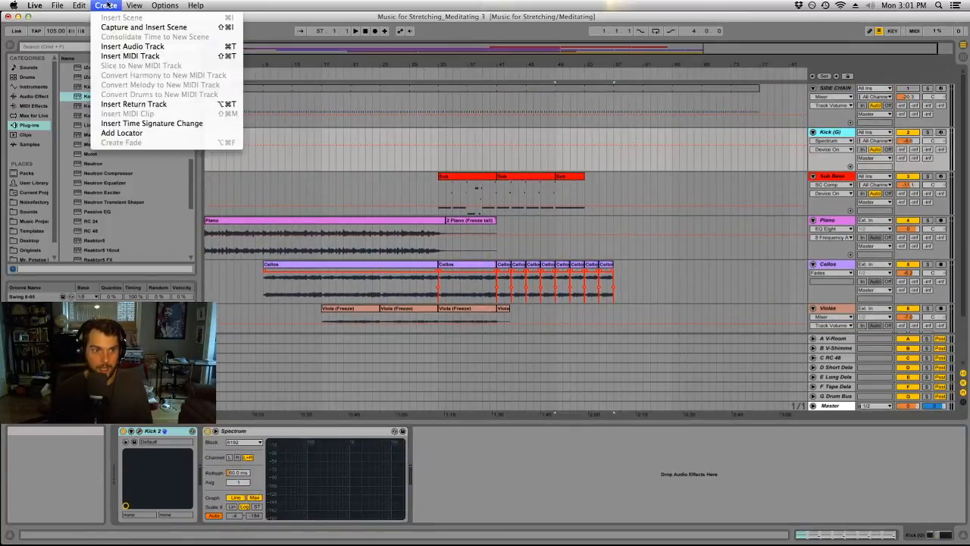
left_click(132, 47)
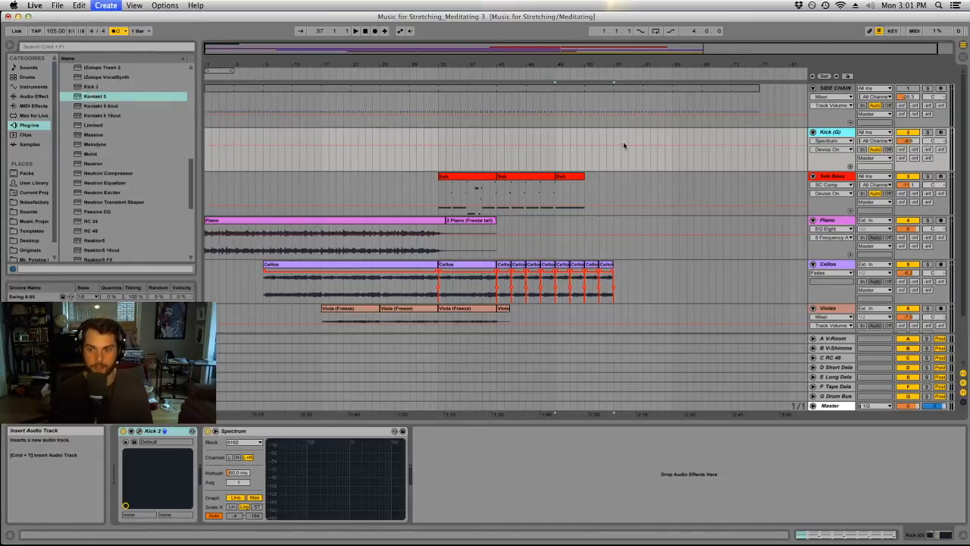
left_click(829, 134)
key("Delete")
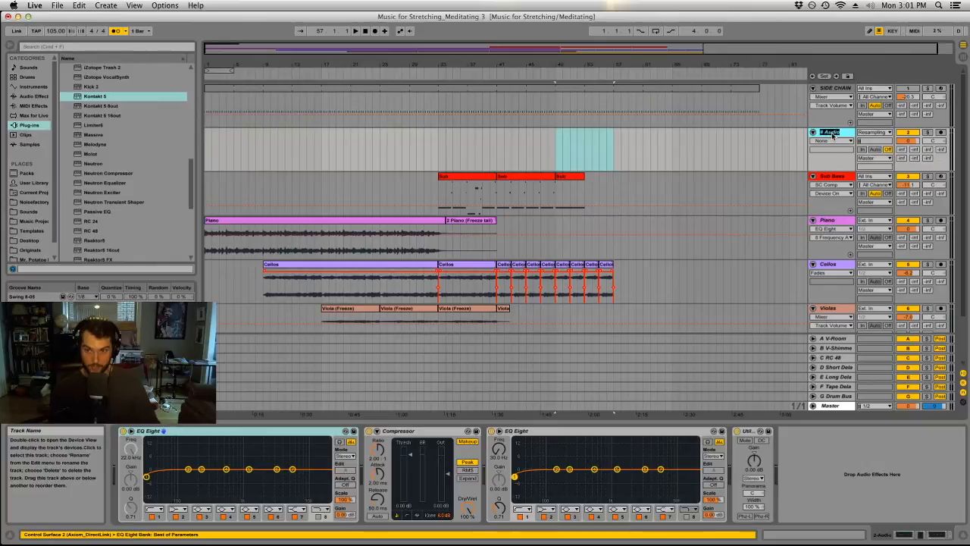
key("super+r")
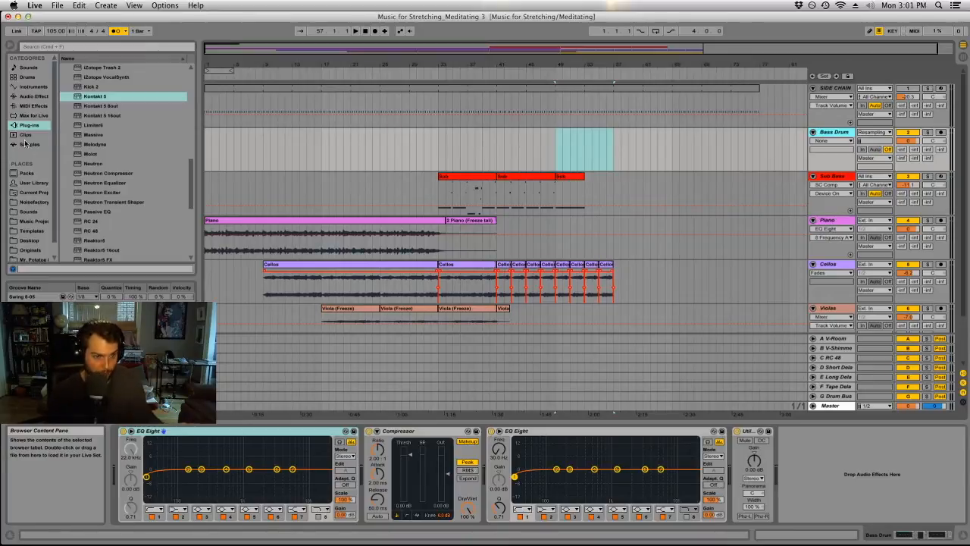
Open the KICKDRUMS folder of the Thomas Penton Essential Drums & Percussion samples in the Sounds library.
left_click(35, 211)
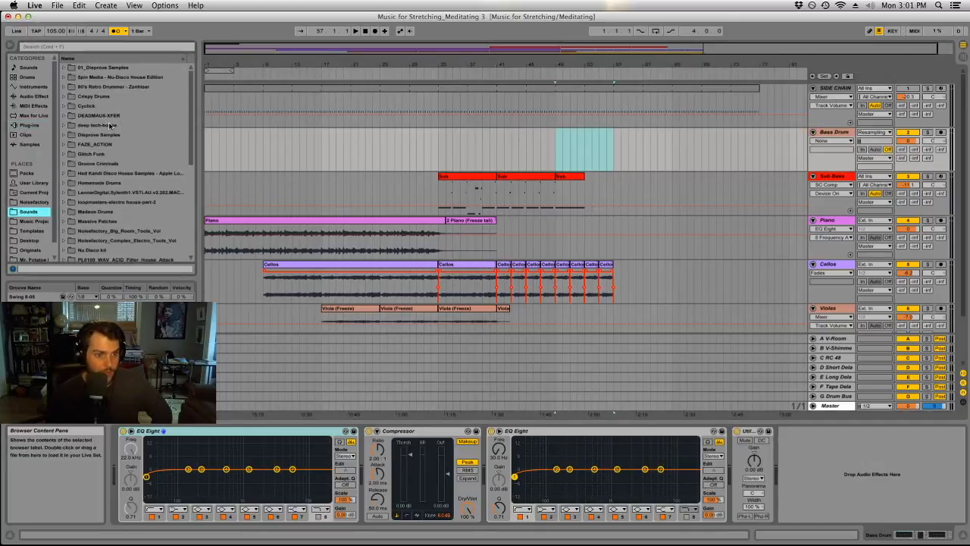
scroll(123, 170, "down", 3)
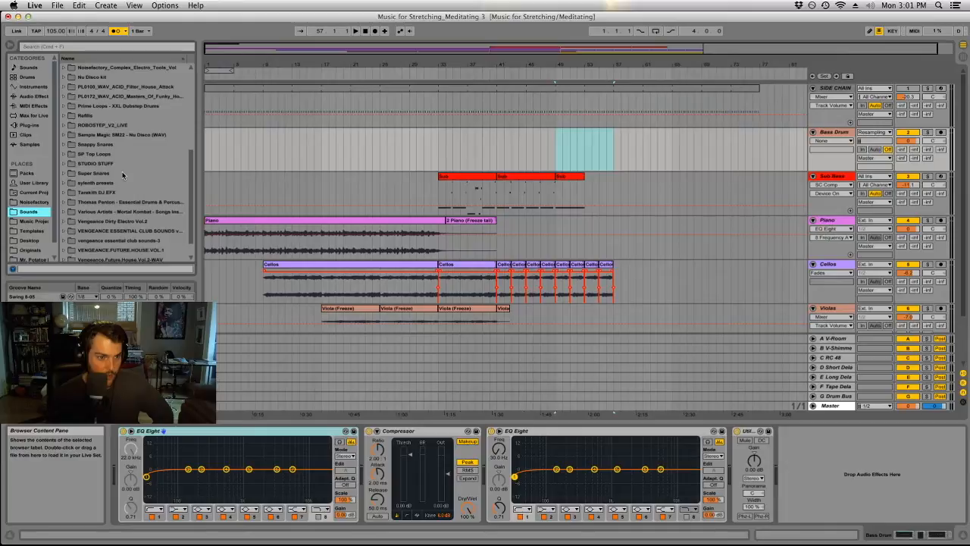
scroll(123, 174, "down", 2)
scroll(123, 173, "up", 4)
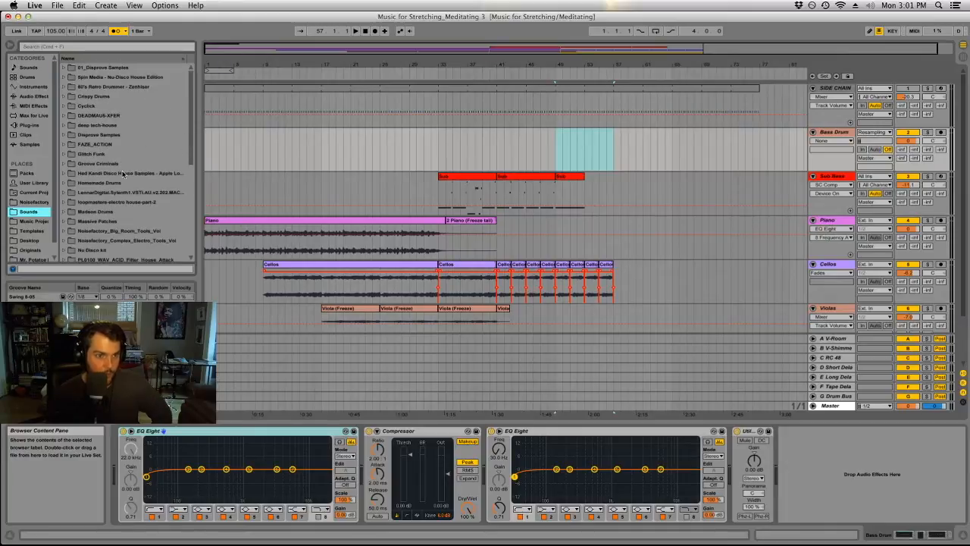
scroll(125, 176, "down", 6)
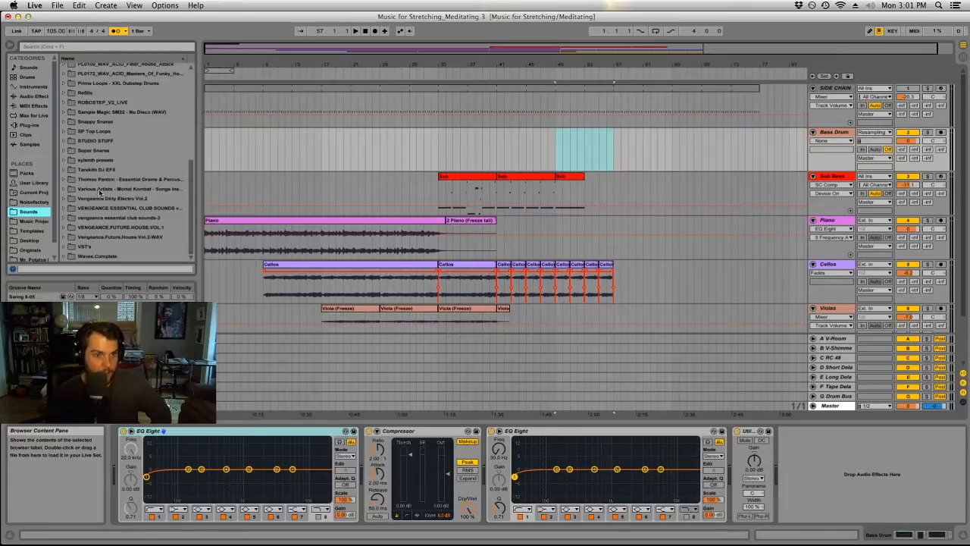
left_click(65, 179)
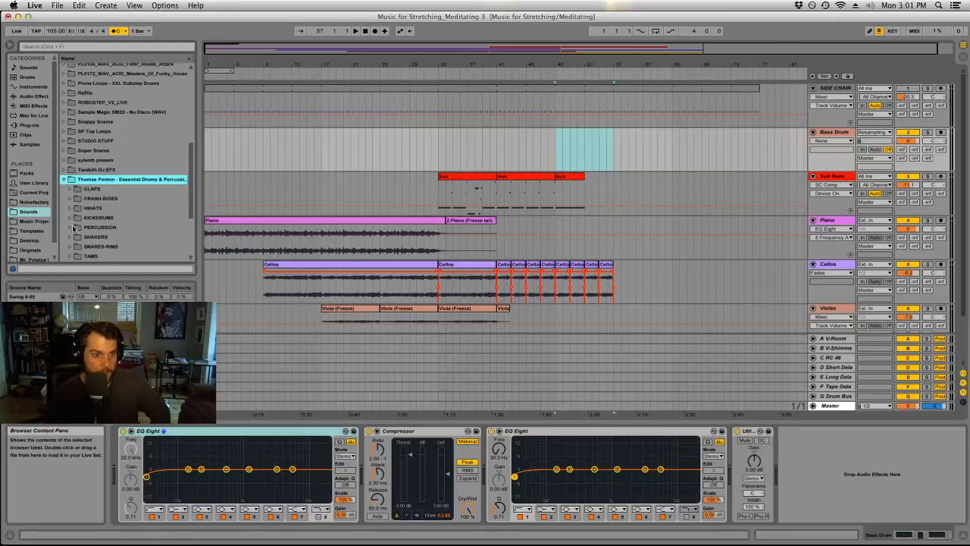
left_click(70, 217)
Audition the kick drum samples from KICK1.wav through KICK7.wav.
scroll(91, 189, "down", 2)
left_click(101, 161)
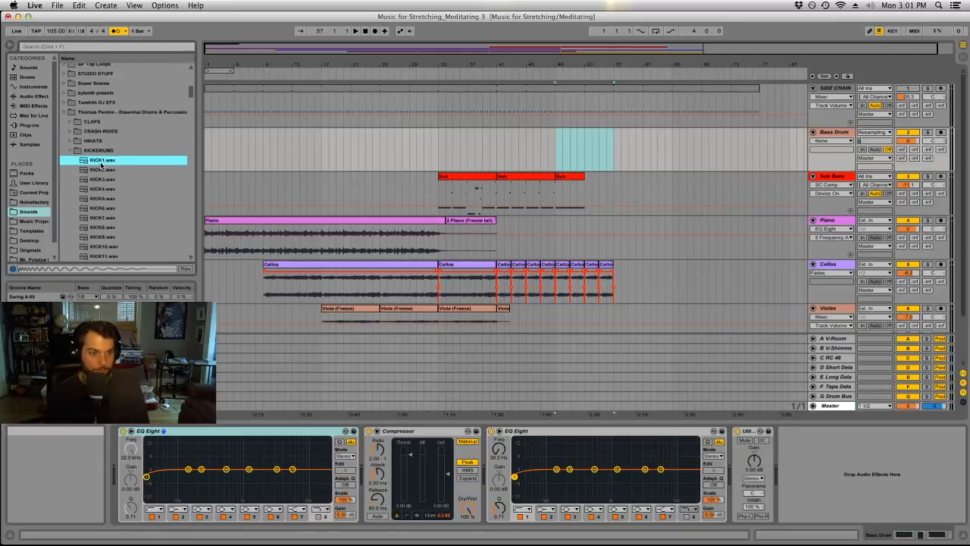
key("Down")
key("Down")
key("Down")
key("Down")
key("Down")
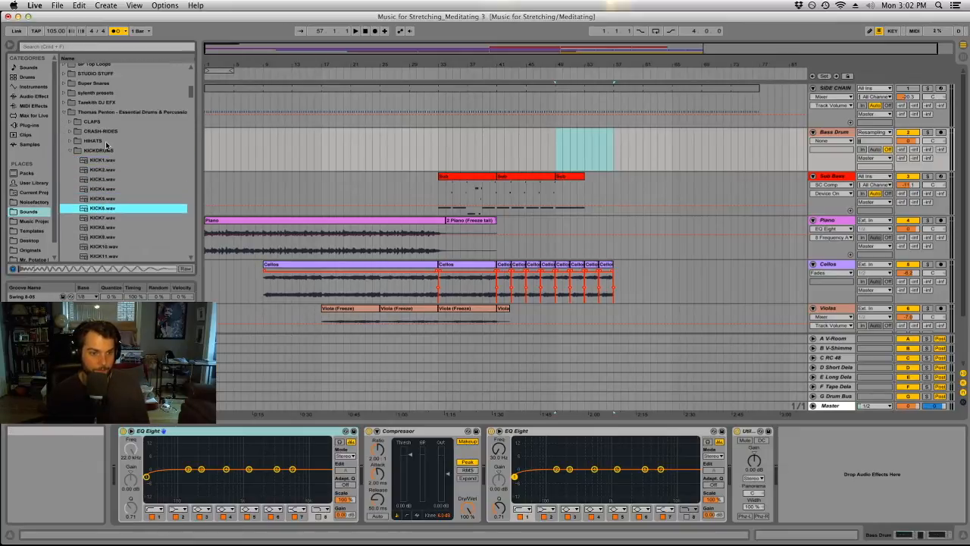
key("Down")
Place KICK7.wav on the Bass Drum track at bar 53, play it, and copy the hit to bar 54.
left_click(585, 140)
left_click_drag(591, 65, 507, 65)
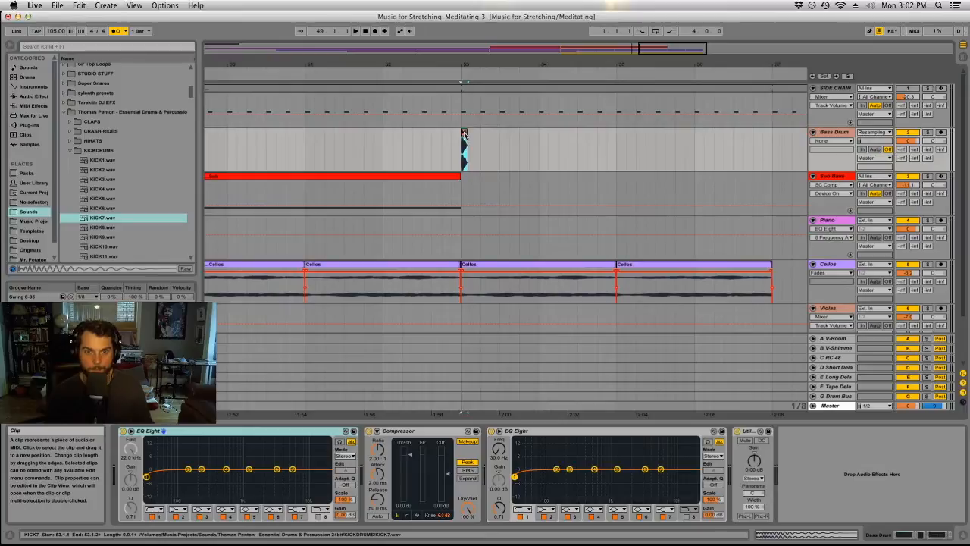
key("space")
left_click_drag(468, 134, 542, 144)
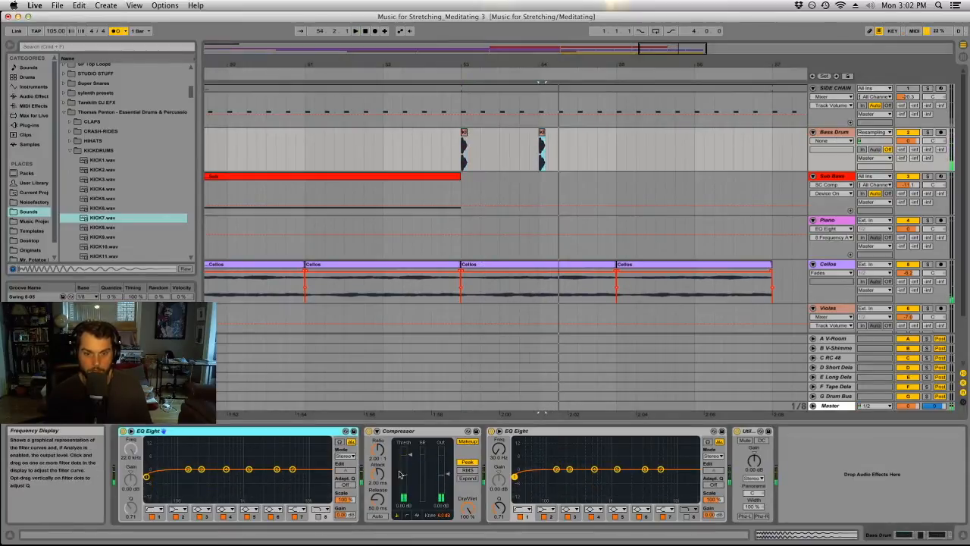
Replace the Compressor, both EQ Eights and the Utility on the Bass Drum track with a single Auto Filter.
left_click(394, 431)
key("Delete")
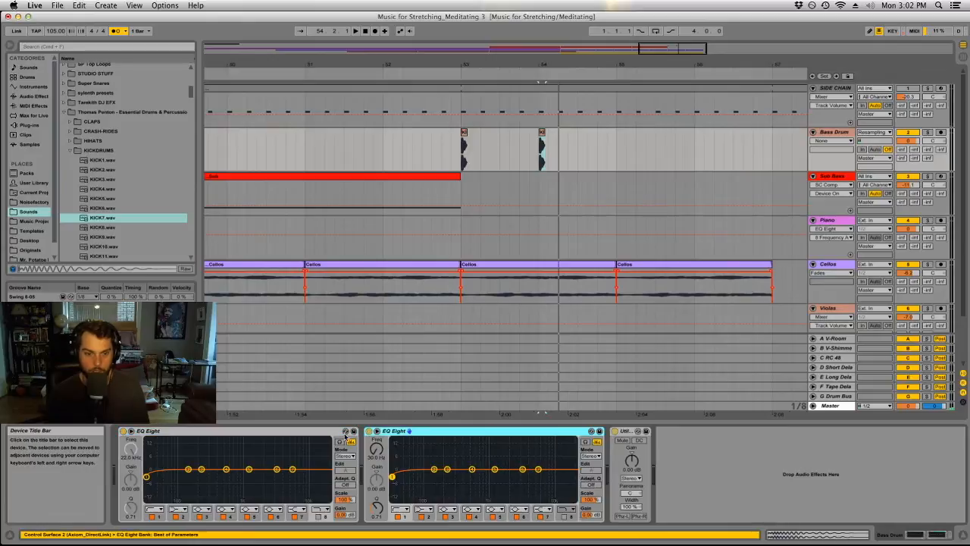
left_click(329, 432)
key("Delete")
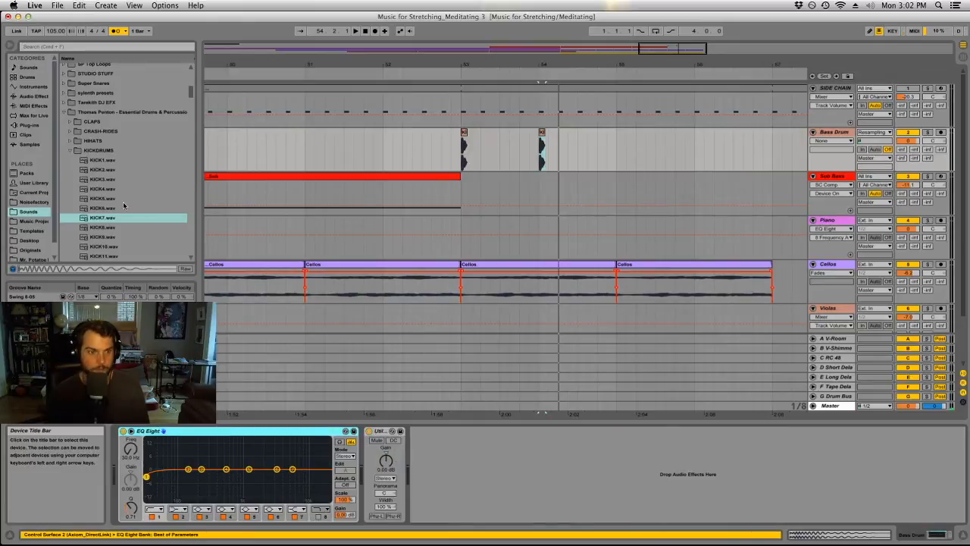
key("Delete")
left_click(33, 96)
left_click(83, 86)
left_click_drag(89, 86, 127, 461)
left_click(341, 431)
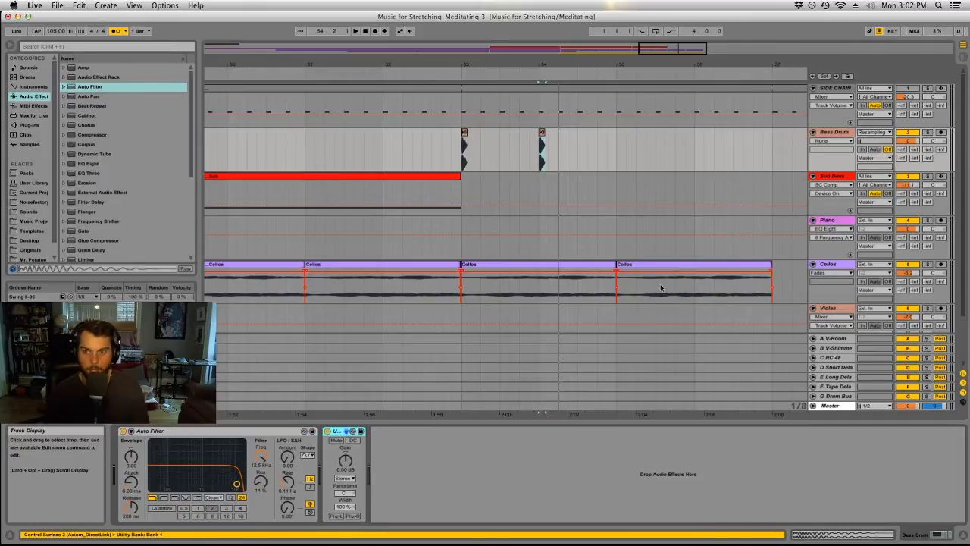
key("Delete")
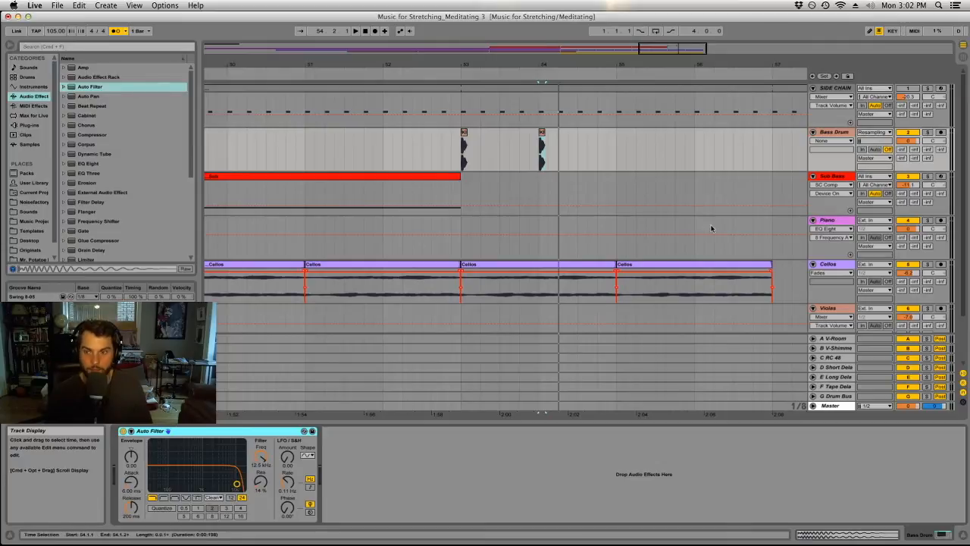
right_click(830, 133)
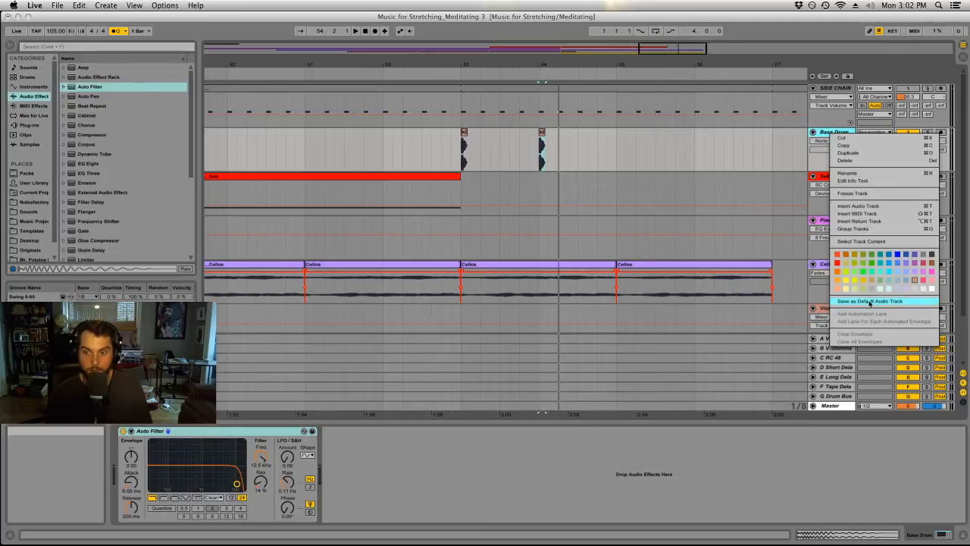
left_click(712, 186)
Play from bar 53 and lower the Bass Drum Auto Filter cutoff to 114 Hz.
left_click(637, 182)
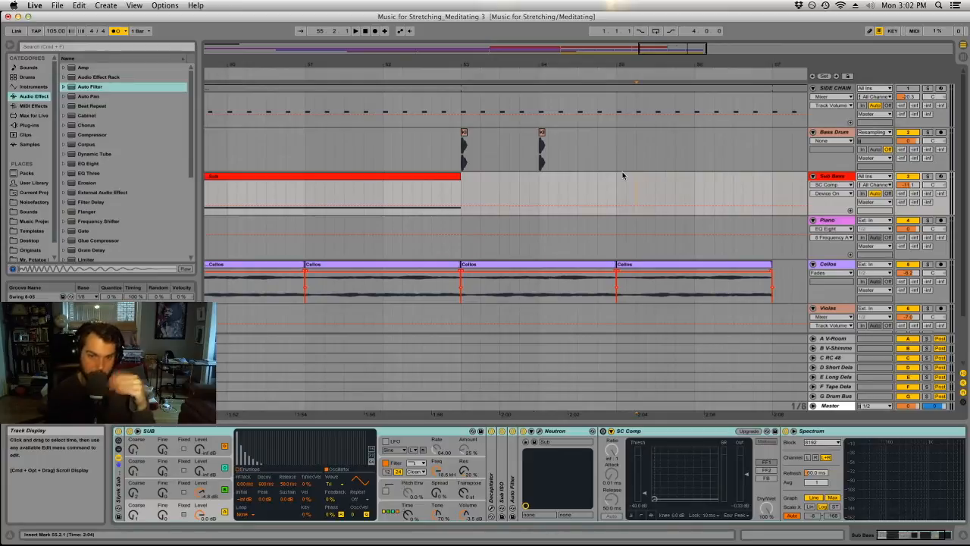
left_click(460, 191)
double_click(833, 132)
left_click_drag(275, 455, 275, 523)
key("space")
left_click_drag(267, 455, 267, 448)
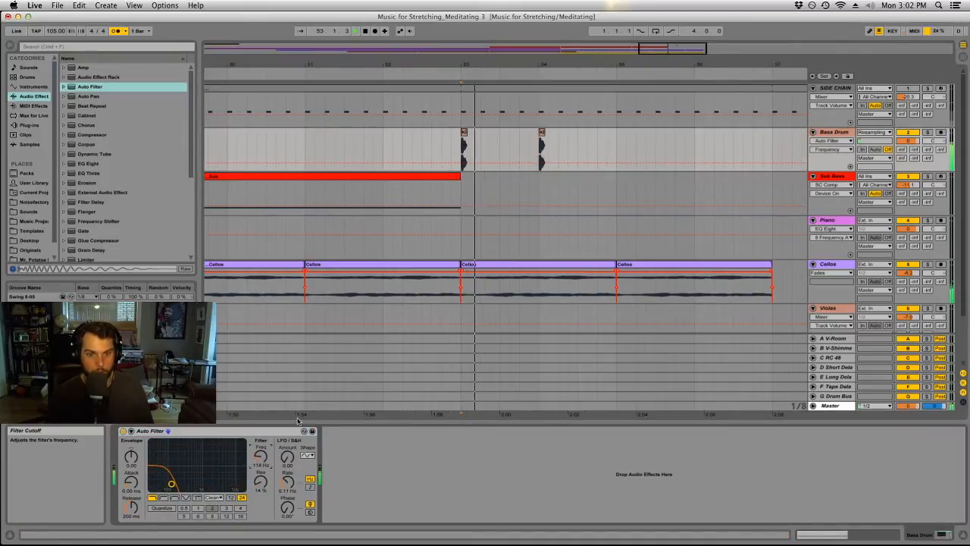
Turn off the metronome and lower the Bass Drum track volume to -7.4 dB during playback.
left_click(115, 30)
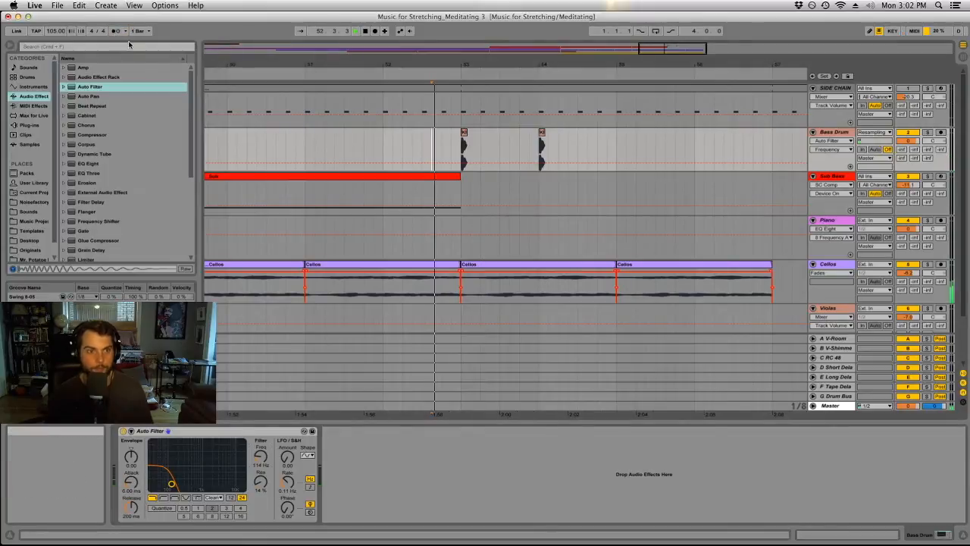
left_click_drag(907, 141, 907, 151)
key("space")
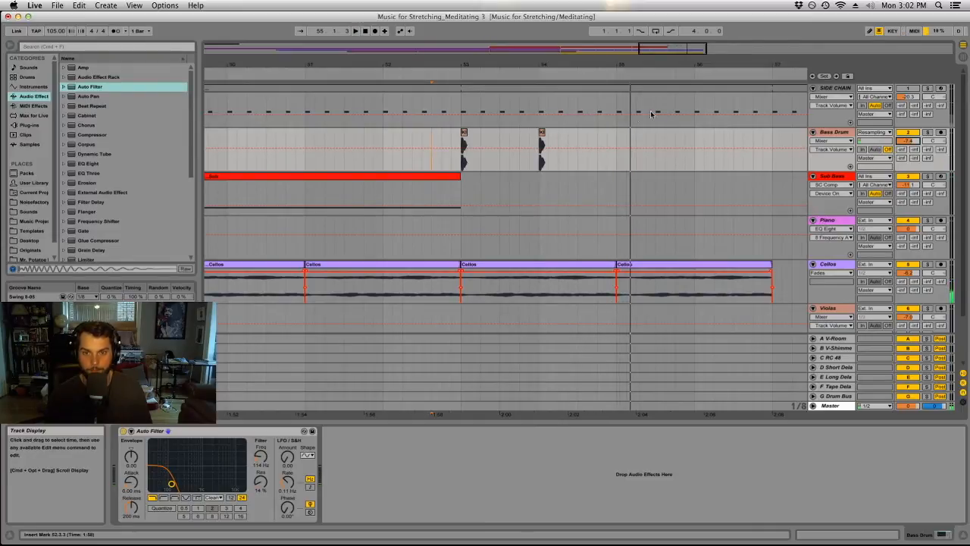
Duplicate the Bass Drum hits of bars 53 to 55 to fill bars 55 to 57.
left_click_drag(617, 134, 461, 135)
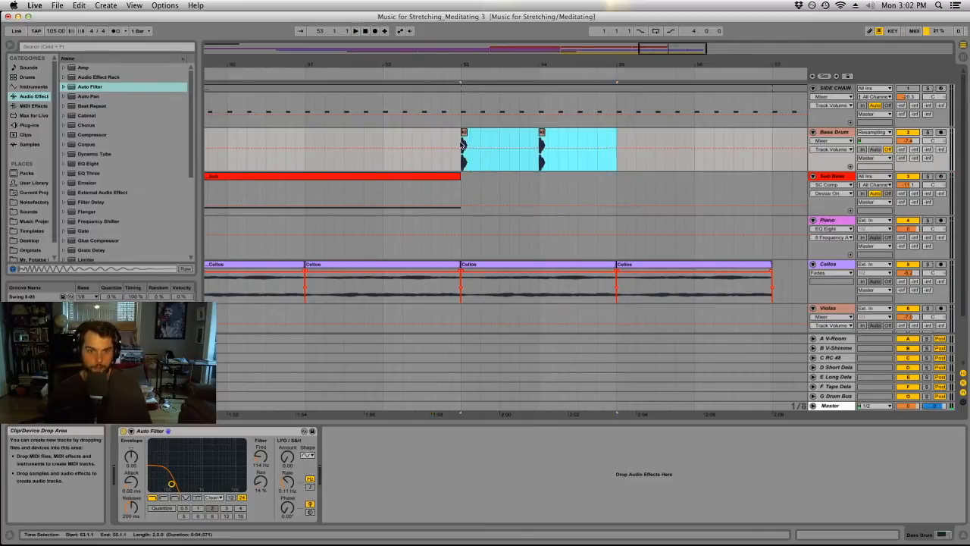
key("ctrl+d")
left_click(465, 134)
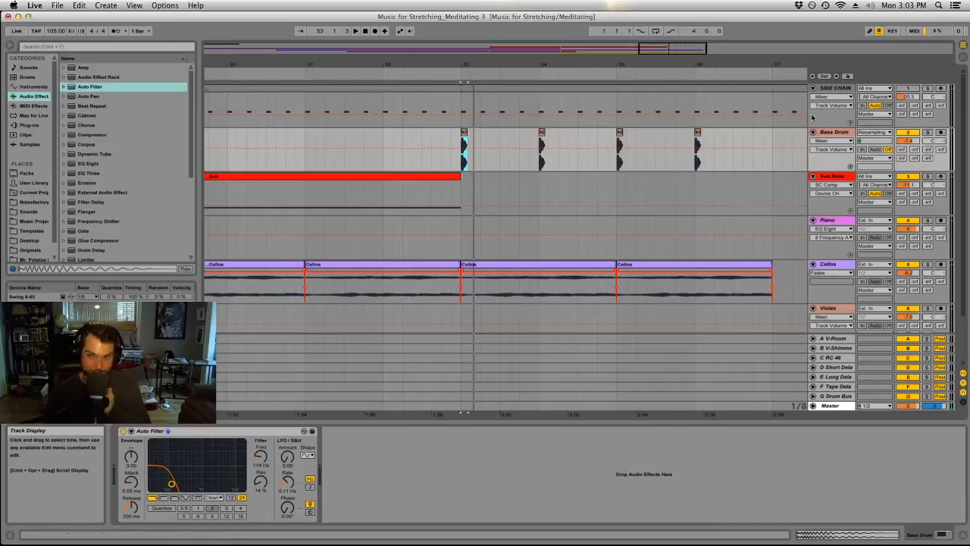
Insert a MIDI track below Bass Drum, load the Kick 2 plug-in on it, and place its window clear of the track controls.
left_click(824, 133)
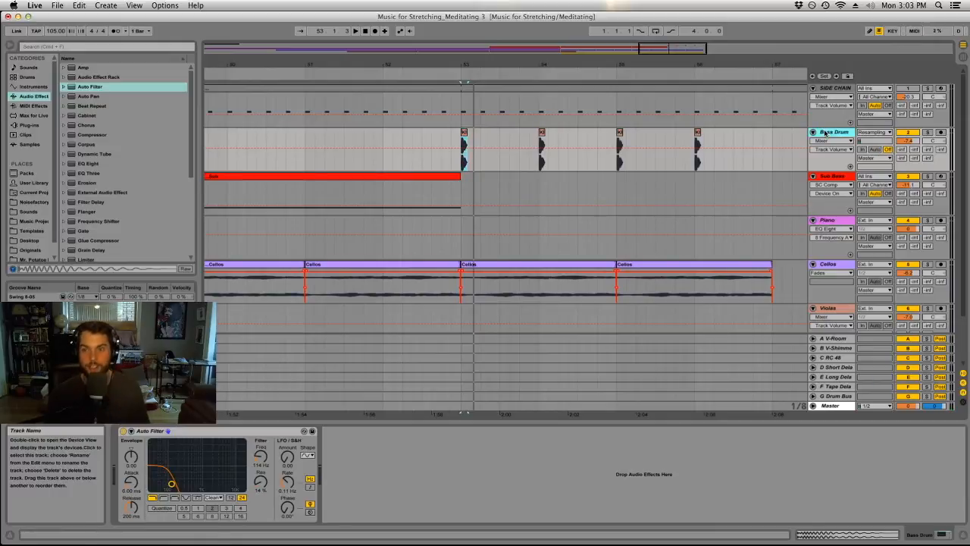
left_click(106, 6)
left_click(122, 51)
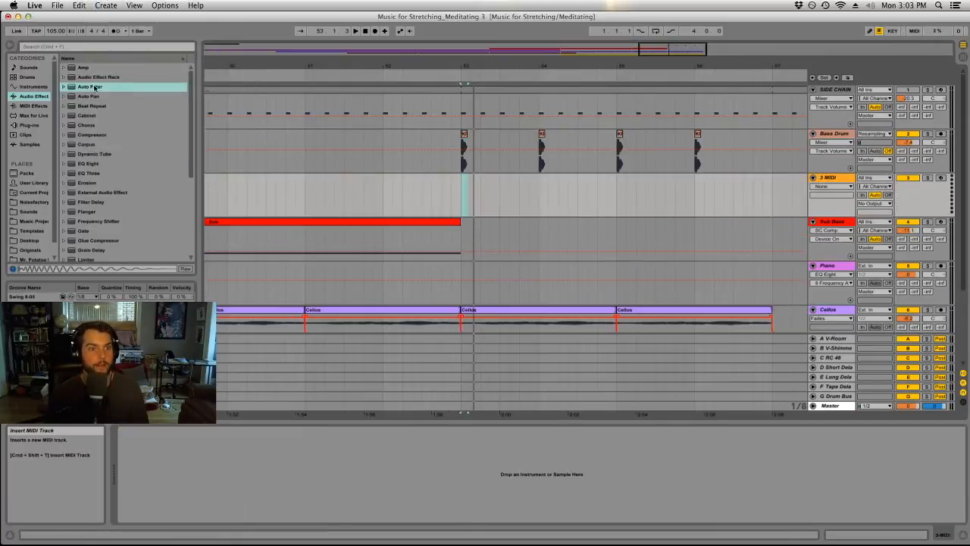
left_click(28, 124)
scroll(108, 172, "down", 10)
scroll(106, 182, "up", 5)
left_click(106, 206)
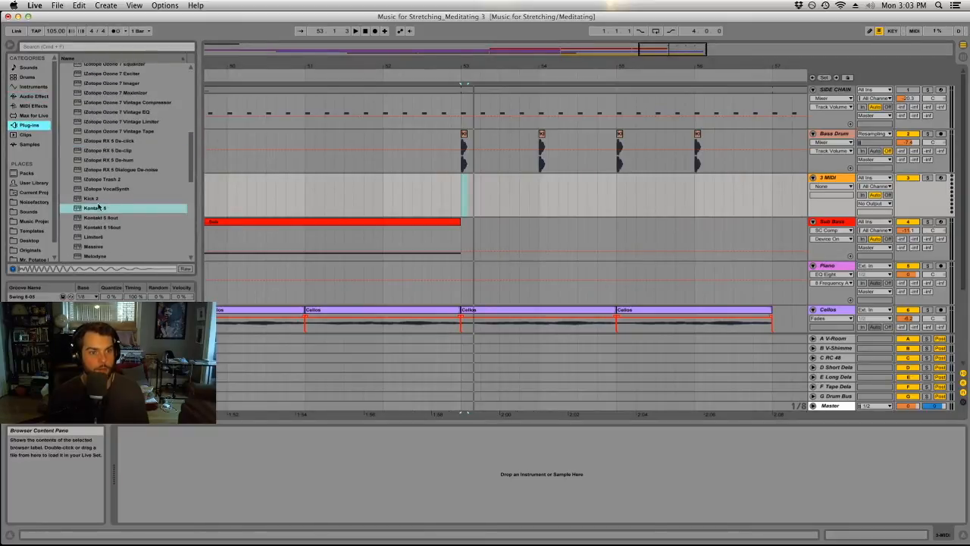
left_click(97, 199)
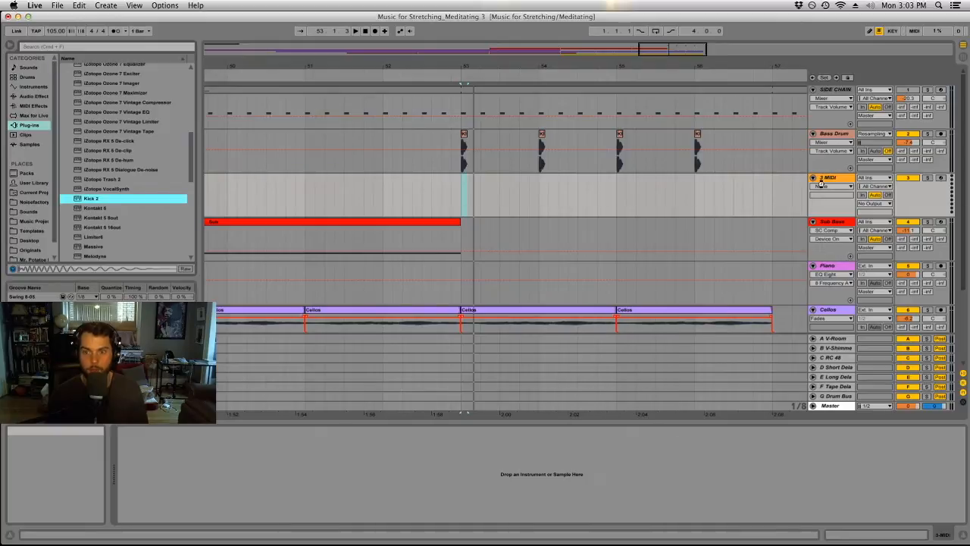
left_click_drag(821, 184, 820, 183)
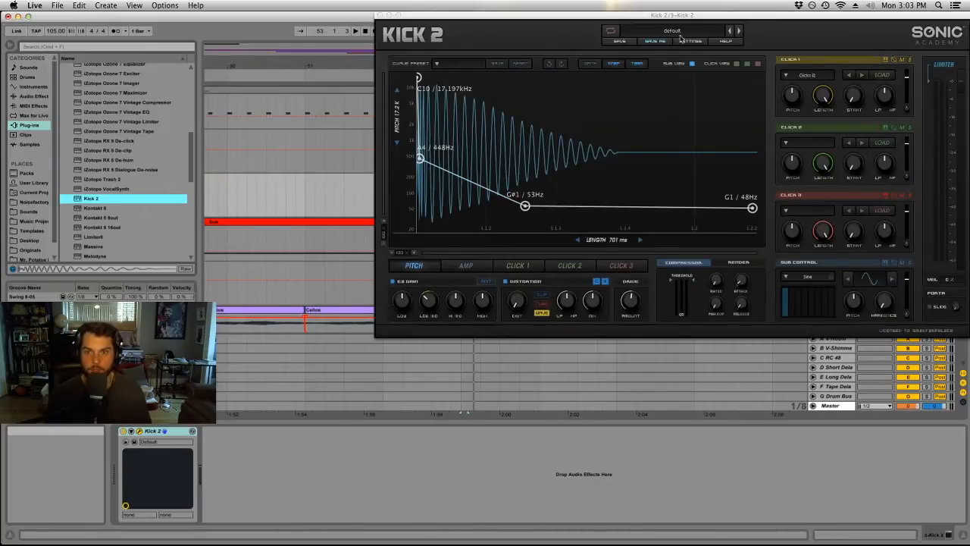
left_click_drag(787, 16, 608, 52)
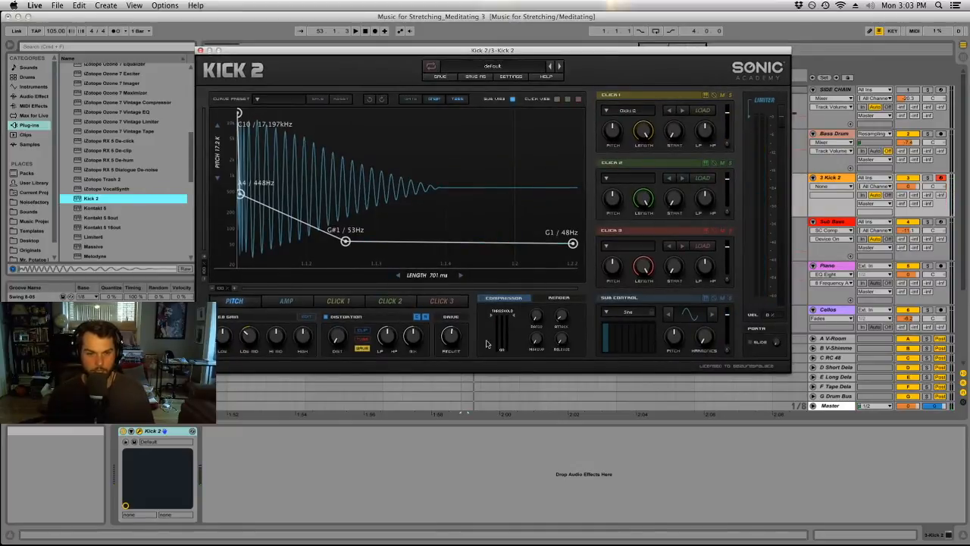
Show the Kick 2 EQ, set its high shelf to 490 Hz and -25 dB, and switch off the 195 Hz band.
left_click(307, 317)
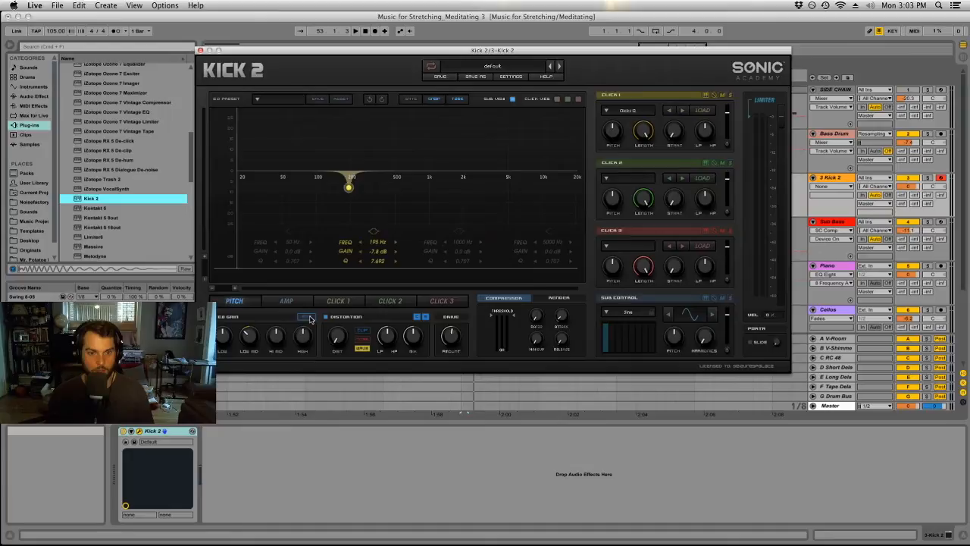
left_click(551, 233)
left_click_drag(500, 182, 373, 283)
left_click(375, 231)
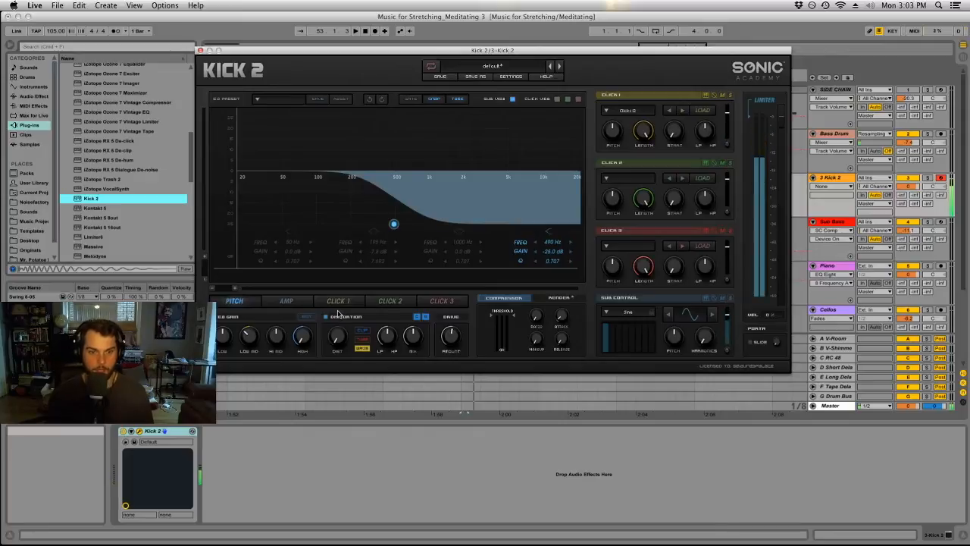
Try the KickLive and PR40 Kick presets for the Kick 2 sub waveform, and choose SS12 Kick.
left_click(645, 315)
left_click(619, 229)
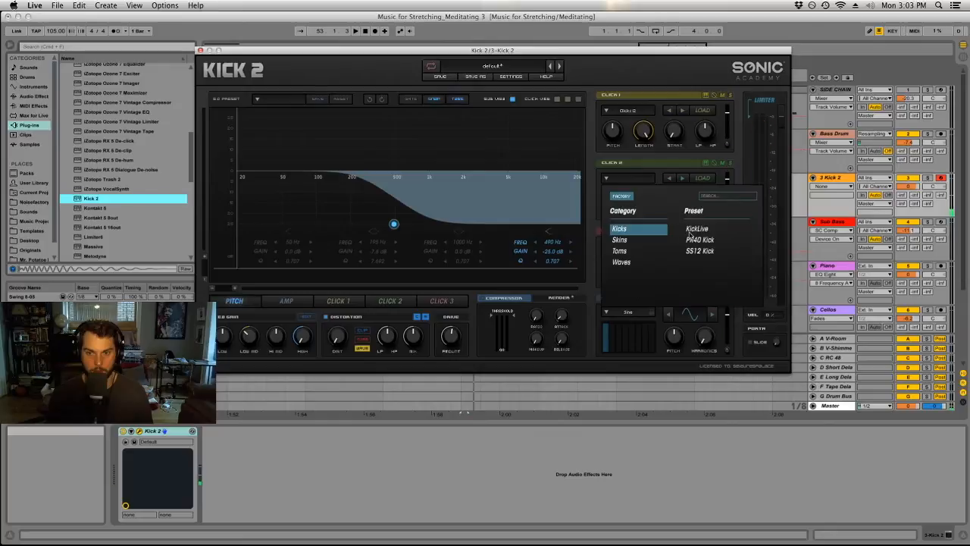
left_click(697, 229)
left_click(635, 312)
left_click(697, 239)
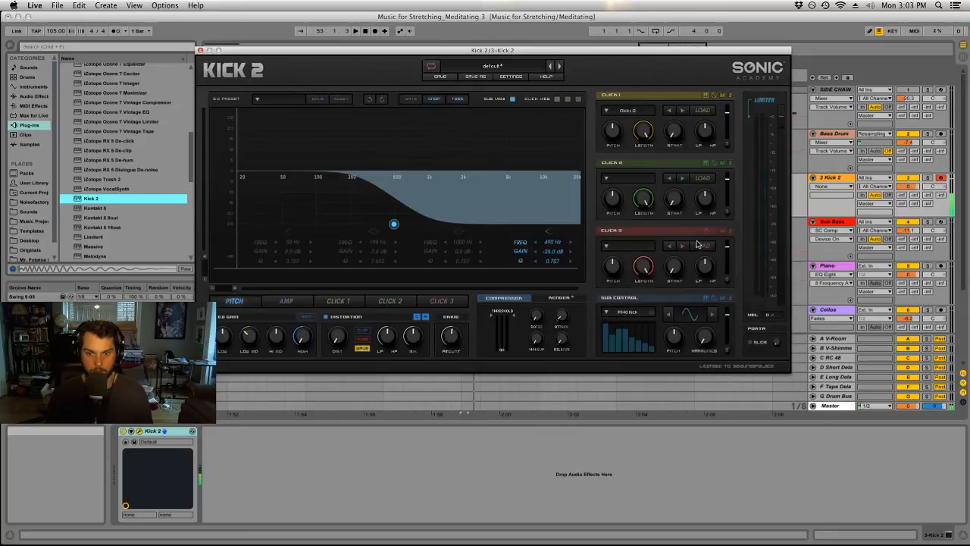
left_click(635, 312)
left_click(691, 251)
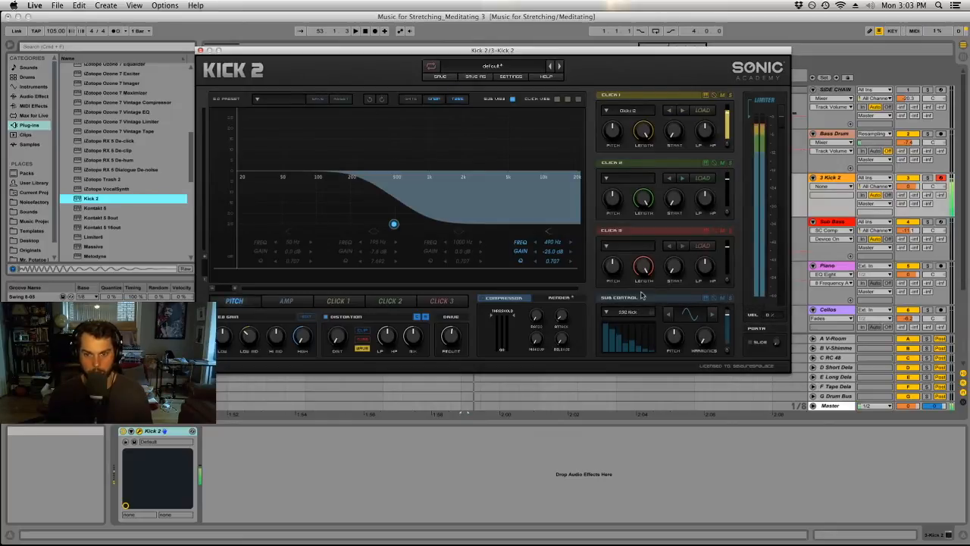
left_click(635, 312)
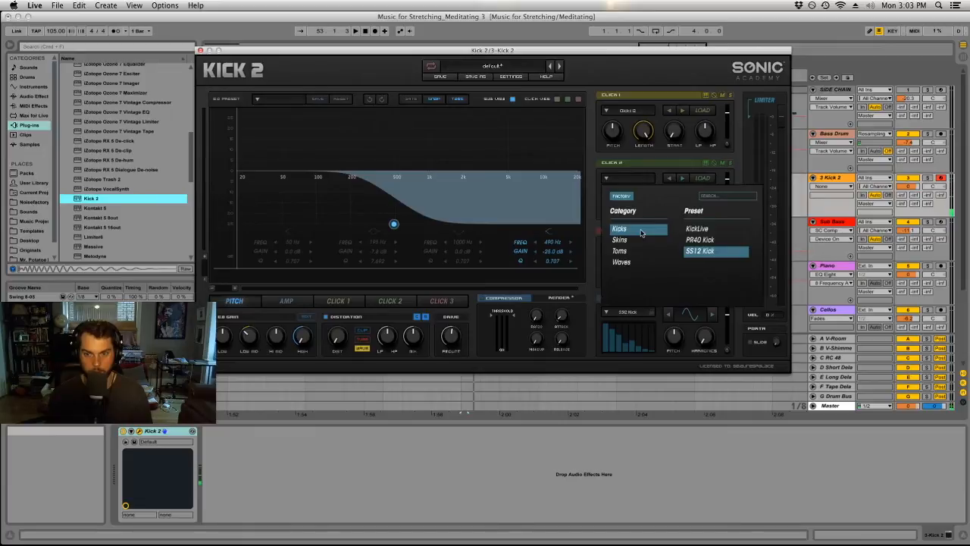
left_click(389, 81)
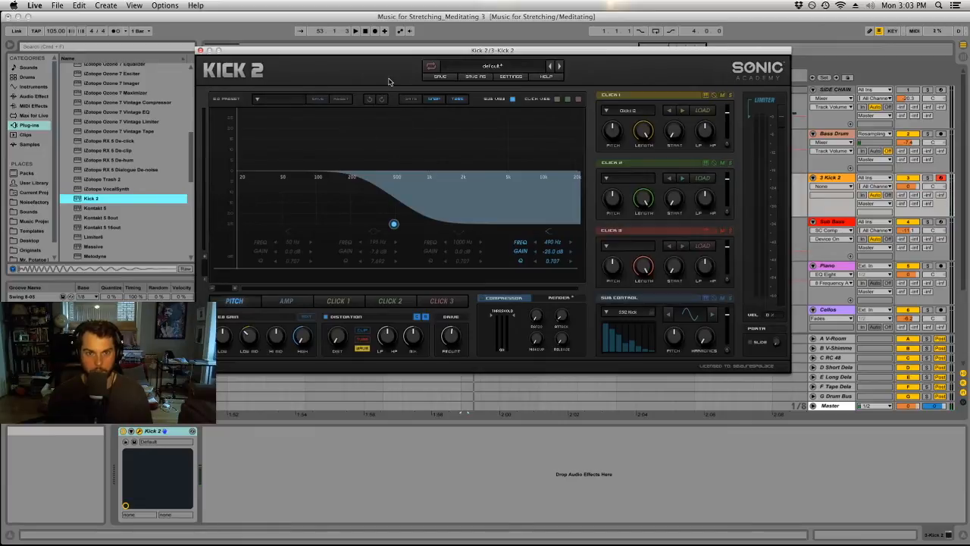
Undo the Kick 2 EQ edits and cut the highs again with the high shelf at 741 Hz.
left_click(370, 101)
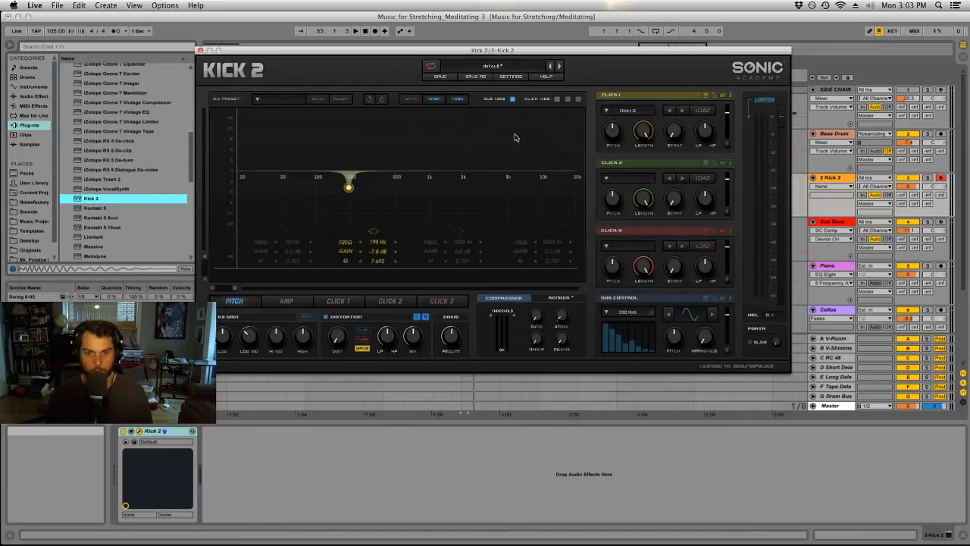
left_click_drag(548, 232, 413, 230)
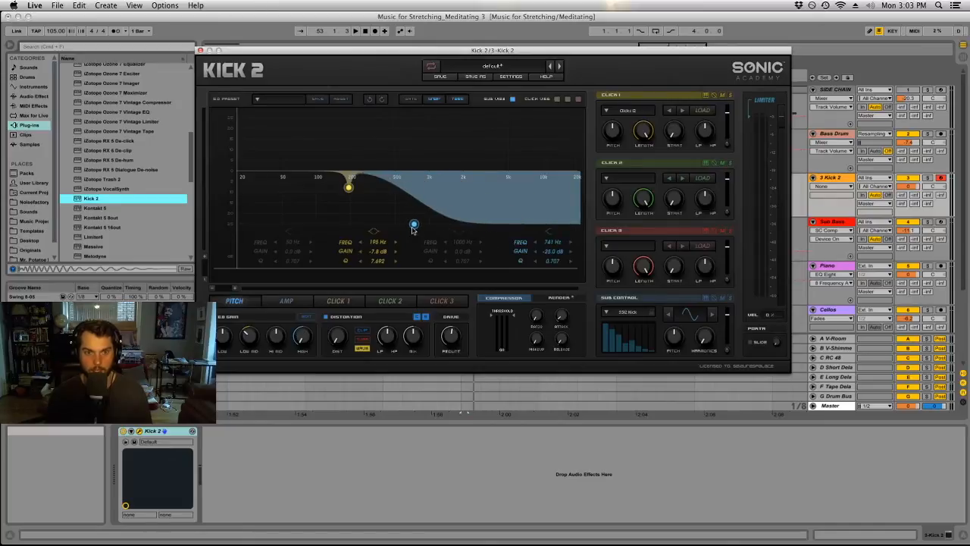
Switch off the 195 Hz band in the Kick 2 EQ and set the high shelf to 177 Hz and -24.8 dB.
left_click(381, 100)
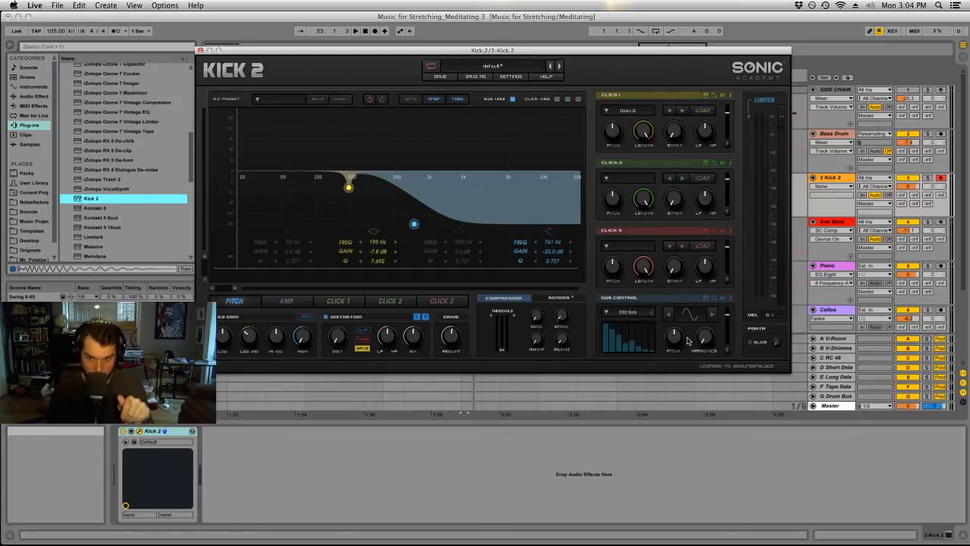
left_click(375, 231)
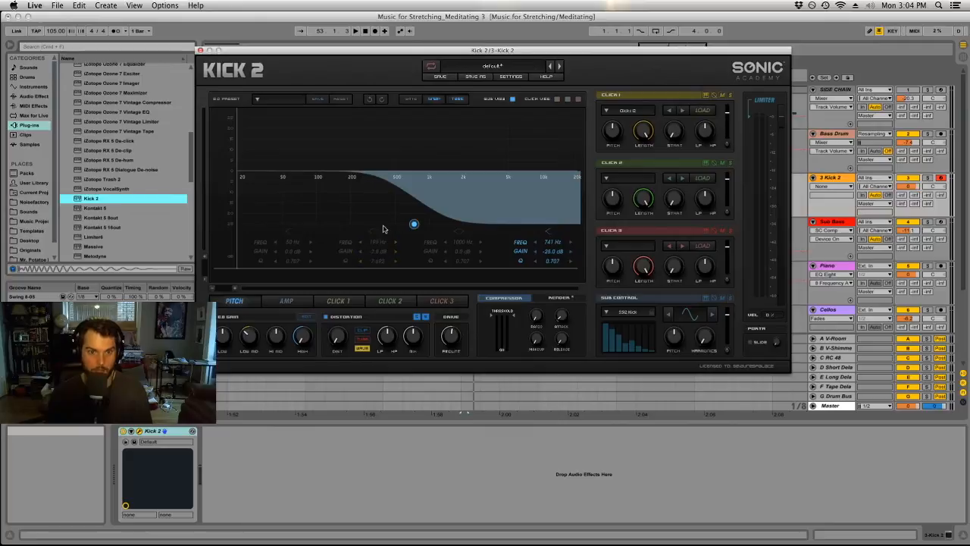
left_click_drag(406, 231, 399, 231)
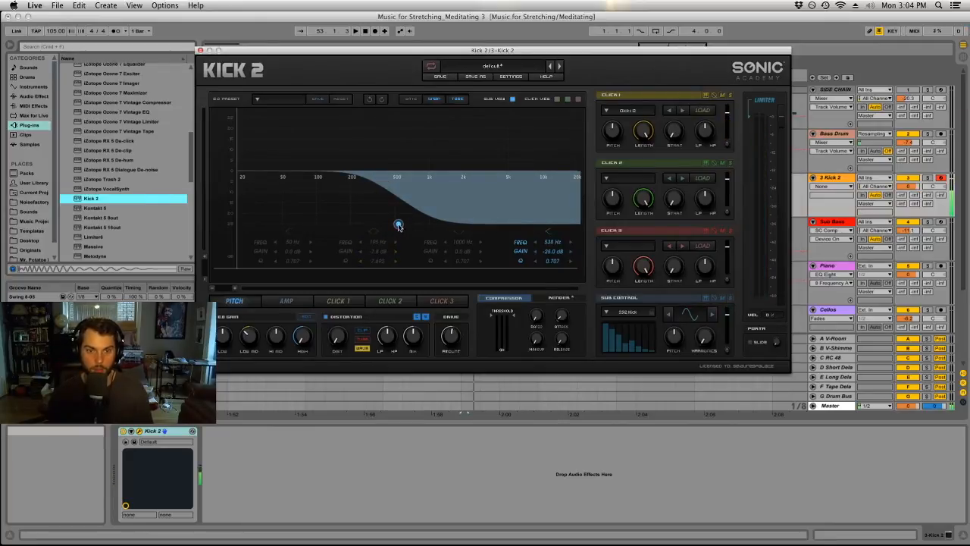
left_click_drag(398, 225, 344, 264)
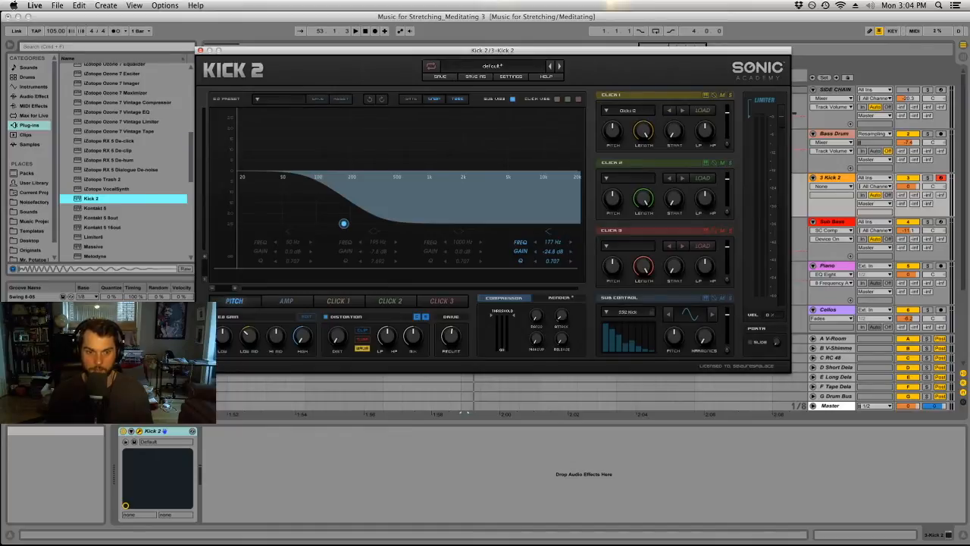
Return to the pitch envelope, start it at A#2 / 117 Hz, and set its middle and end points to F1 / 44 Hz.
left_click(306, 316)
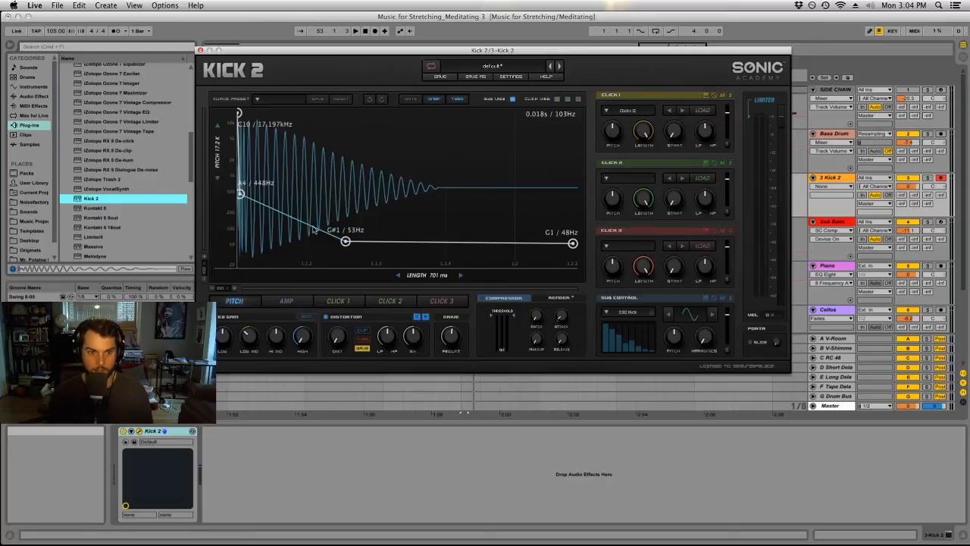
left_click_drag(240, 193, 213, 219)
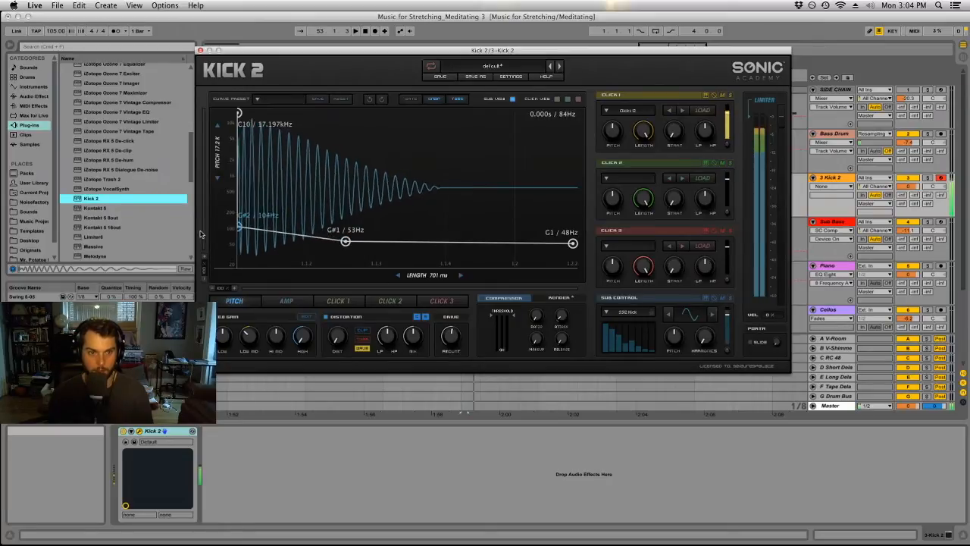
left_click_drag(180, 219, 128, 231)
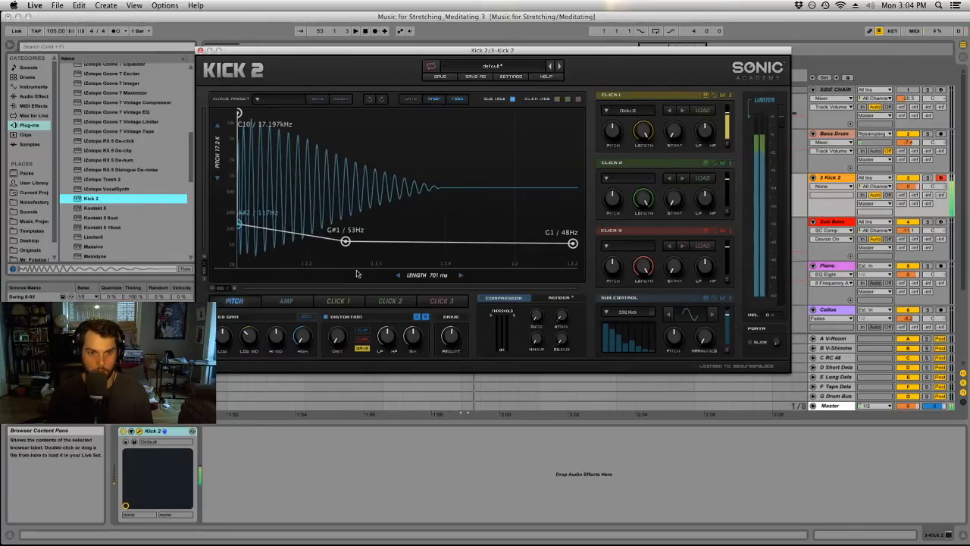
left_click_drag(345, 241, 345, 245)
left_click_drag(572, 244, 573, 246)
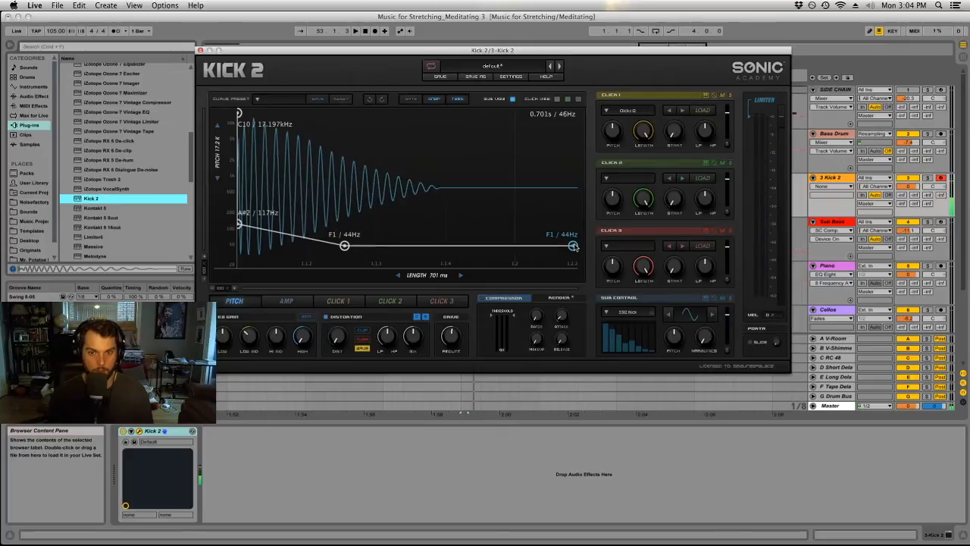
Set the kick length to 1339 ms and replace the pitch envelope's middle point with a later one at F1 / 44 Hz.
left_click_drag(433, 275, 476, 276)
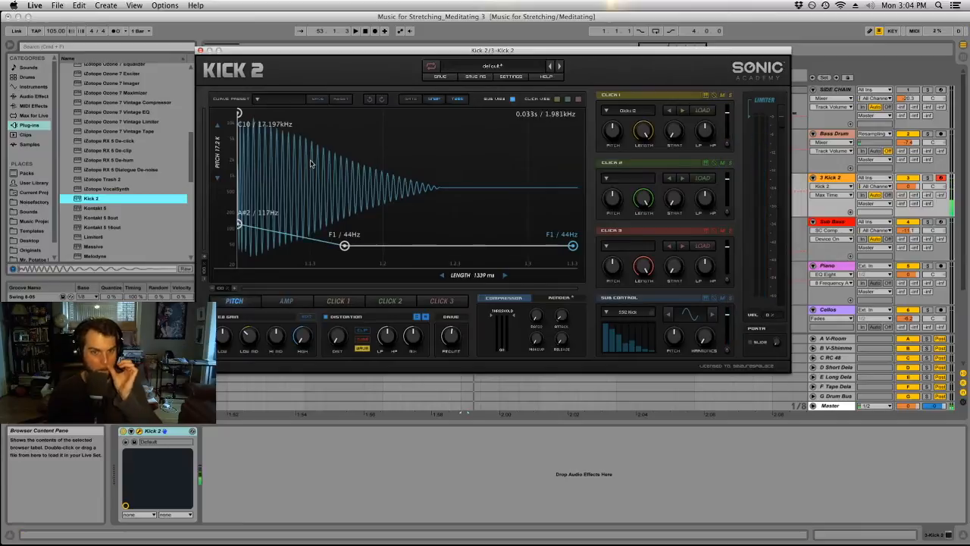
double_click(407, 246)
double_click(345, 246)
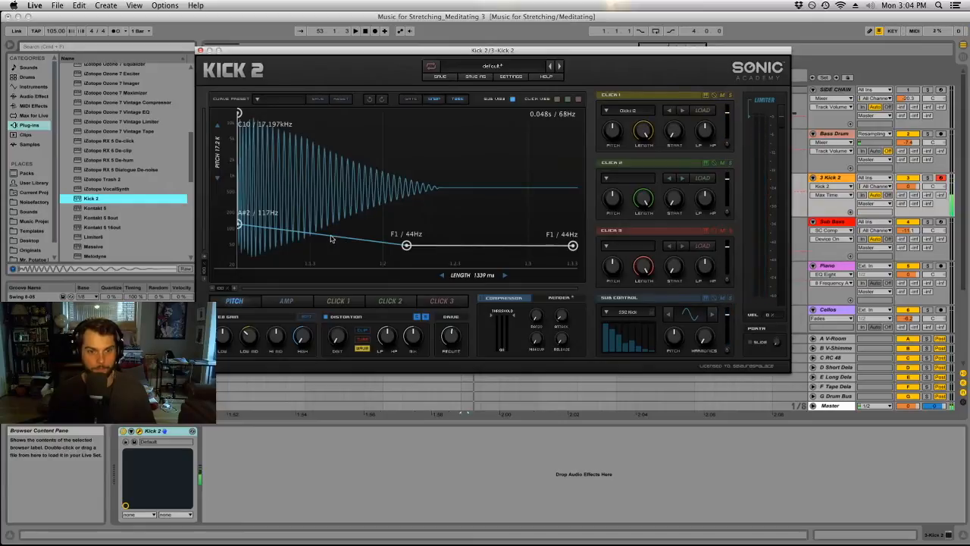
Bend the initial pitch drop downward, start it at A2 / 110 Hz, and close the Kick 2 window.
left_click_drag(330, 239, 327, 259)
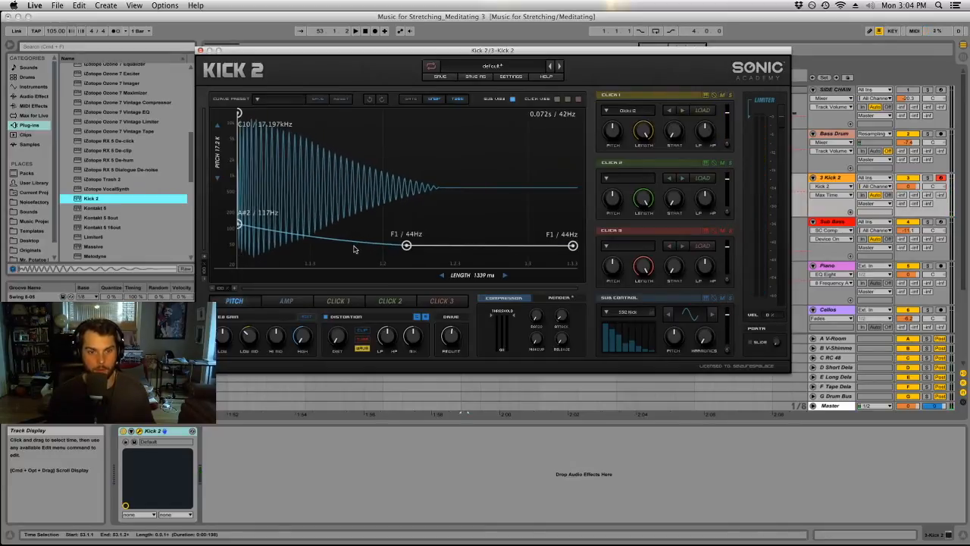
left_click_drag(239, 224, 221, 229)
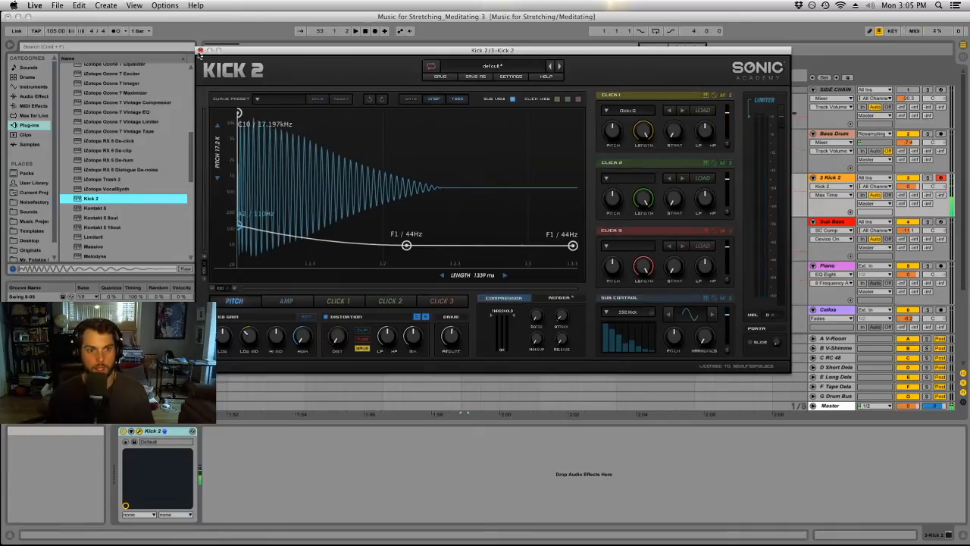
left_click(199, 50)
Delete the four Bass Drum clips from bar 53 onward, along with the Bass Drum track itself.
left_click(615, 149)
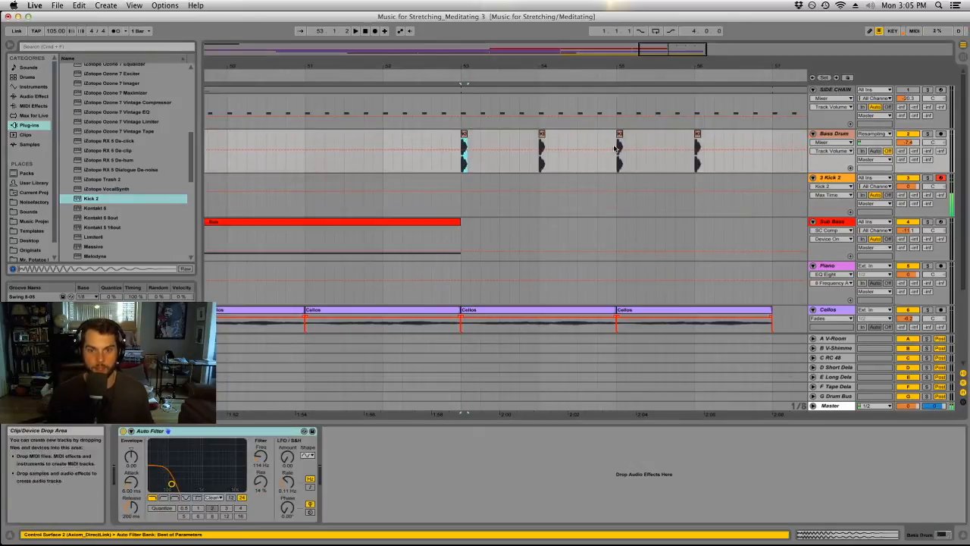
left_click(742, 138, "shift")
key("Delete")
left_click(849, 134)
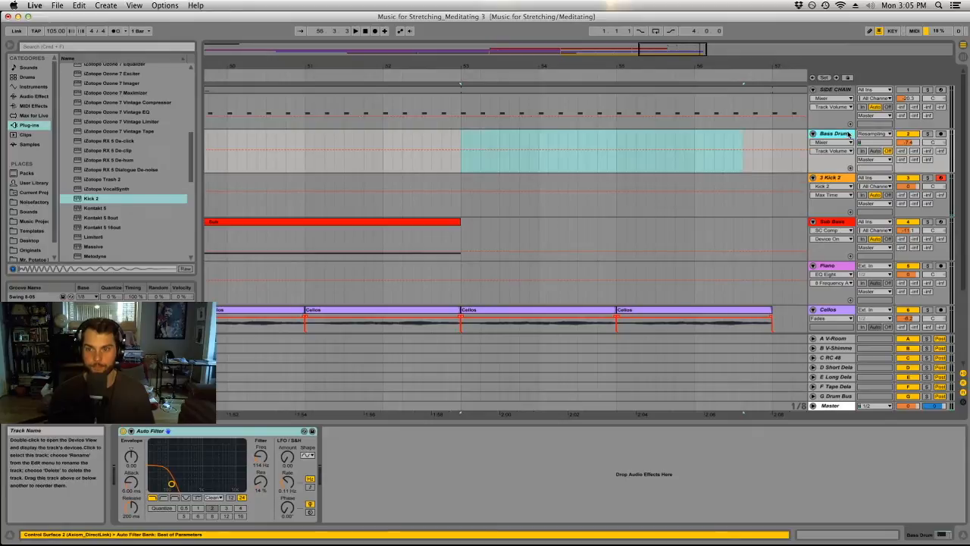
key("Delete")
Record a kick hit on the Kick 2 track from bar 53 and make the MIDI clip one bar long.
left_click(463, 164)
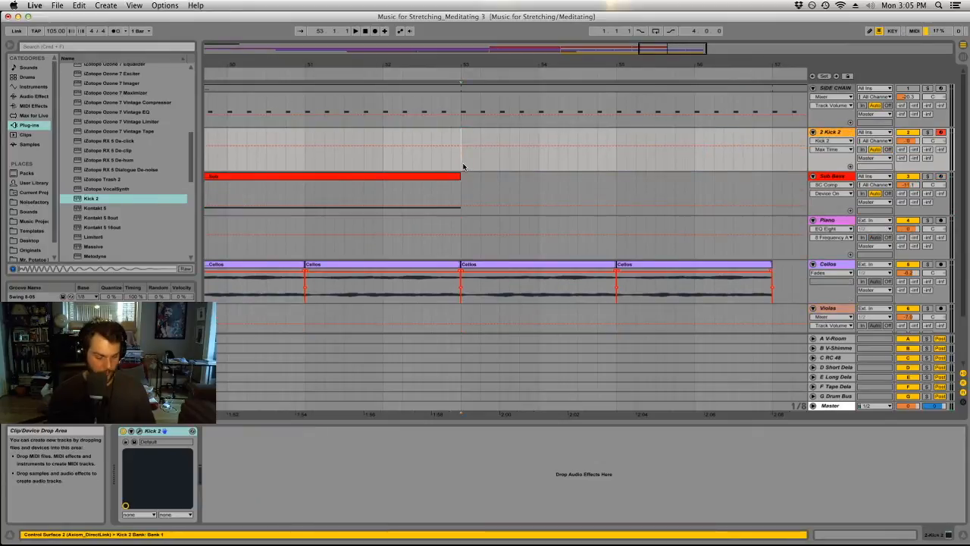
left_click(375, 32)
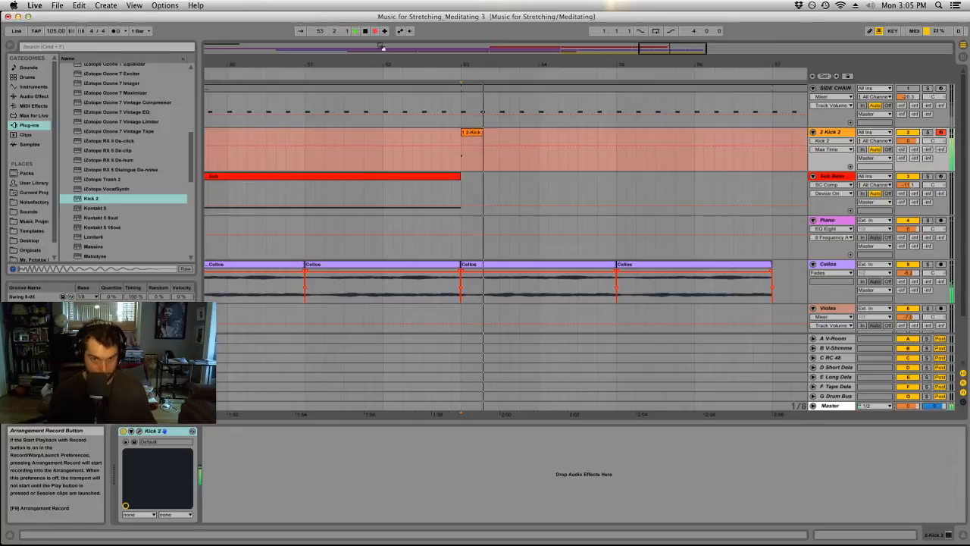
key("space")
left_click_drag(506, 136, 538, 136)
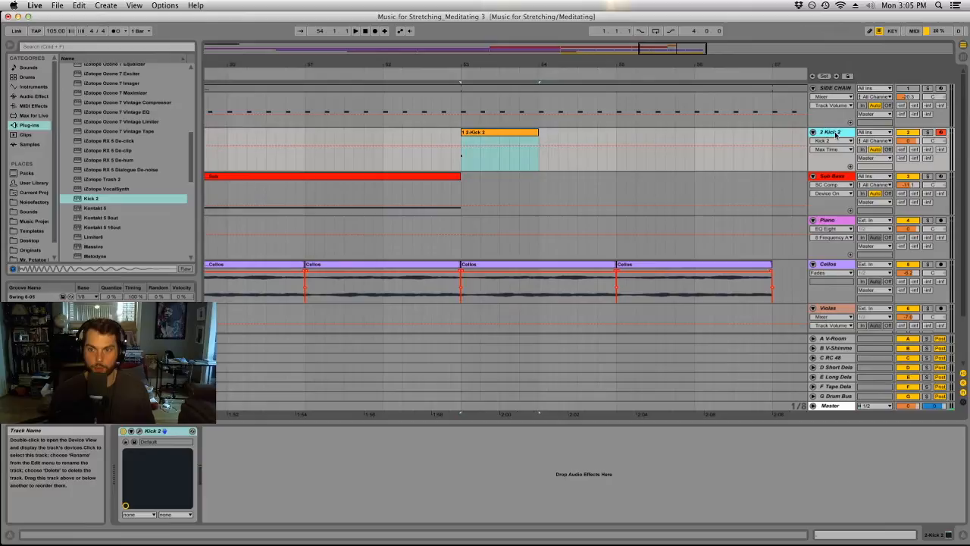
Insert an audio track below Kick 2, render the kick inside the plug-in, and place the rendered sample on it at bar 53.
left_click(108, 5)
left_click(133, 46)
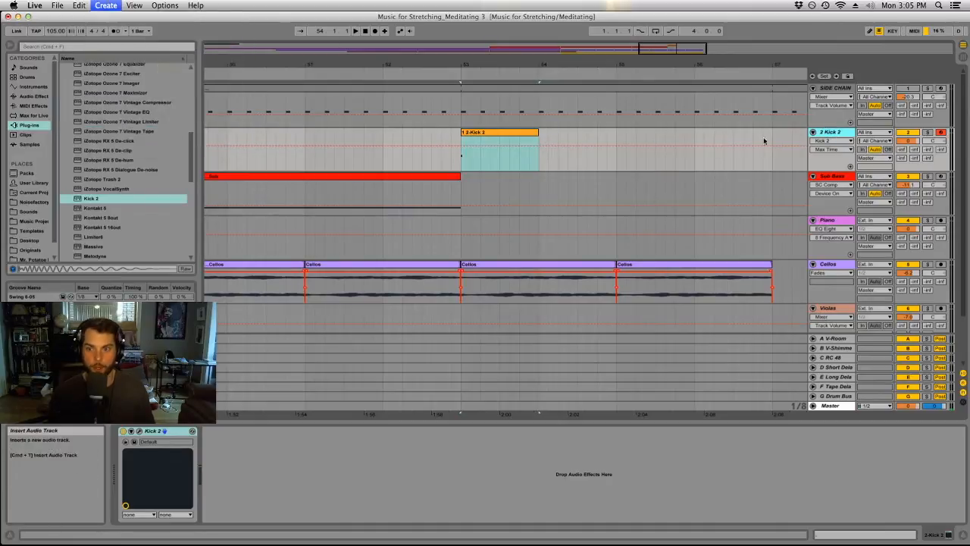
left_click(139, 430)
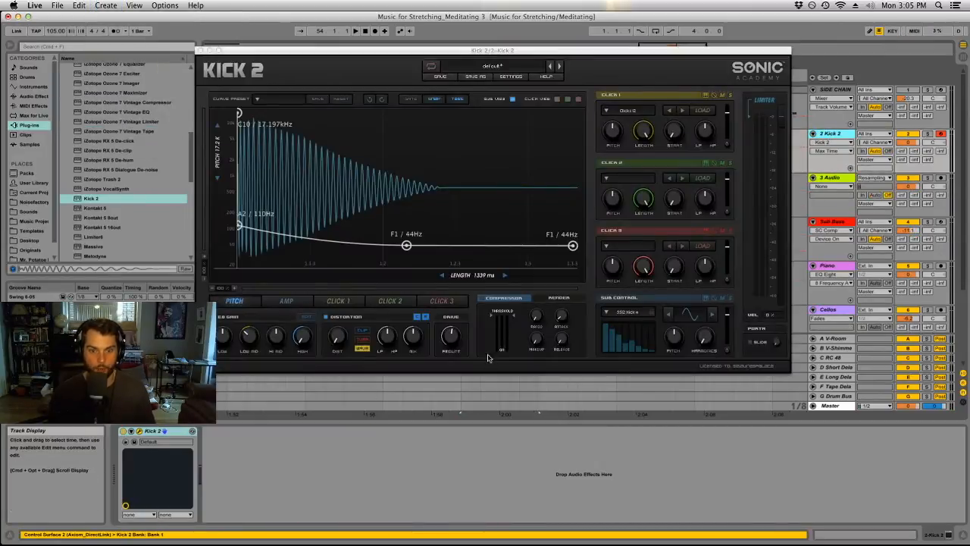
left_click(559, 298)
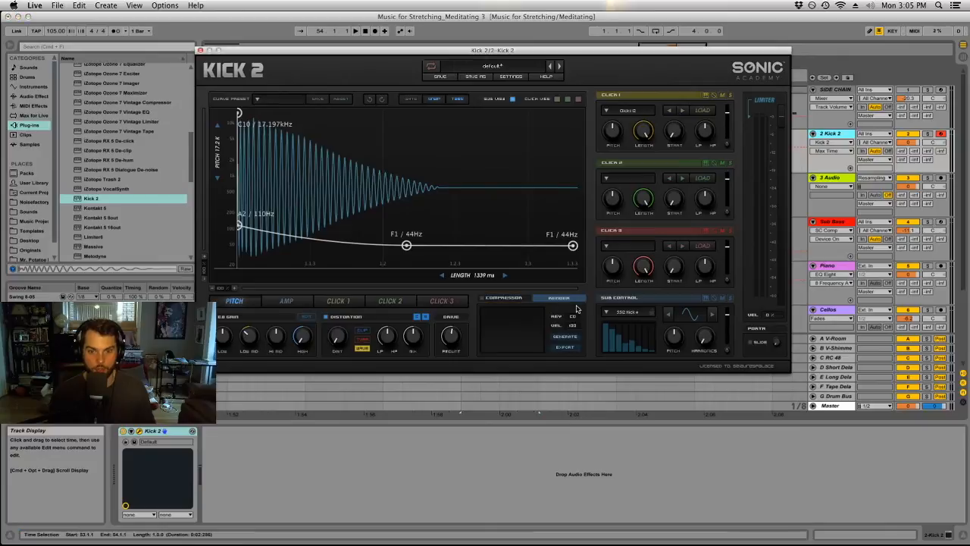
left_click(572, 339)
left_click_drag(558, 50, 251, 14)
left_click_drag(189, 293, 483, 185)
Hide the plug-in window and delete the Kick 2 MIDI track.
left_click(830, 135)
key("super+alt+p")
key("Delete")
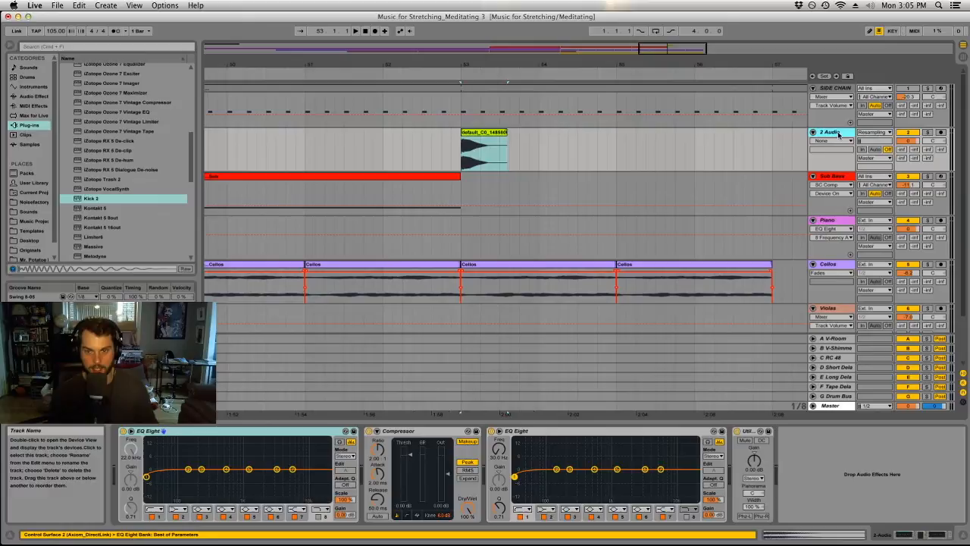
Rename the new audio track Sub Kick and colour it yellow.
key("super+r")
type("S")
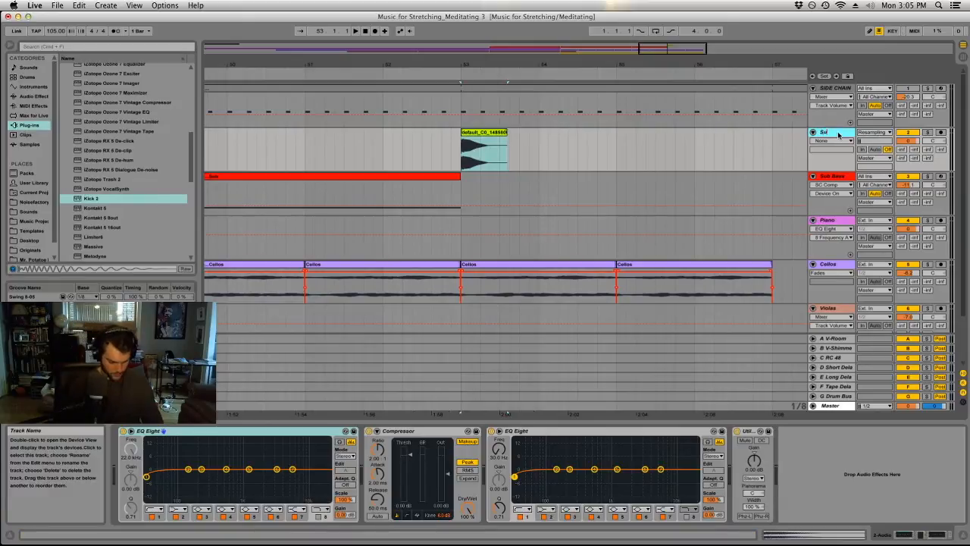
type("ub Kick")
key("Return")
right_click(839, 134)
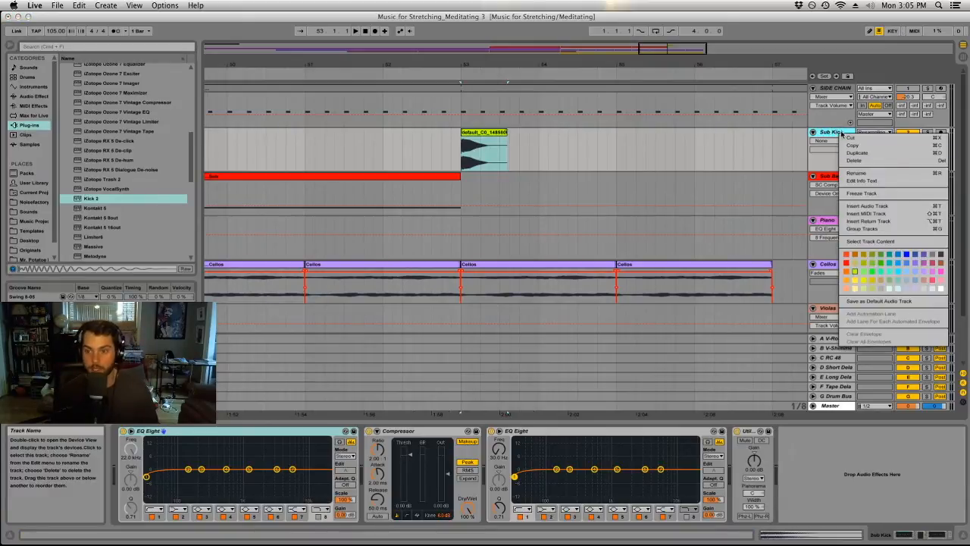
left_click(853, 283)
Colour the rendered kick clip yellow and rename it Sub Kick.
right_click(491, 132)
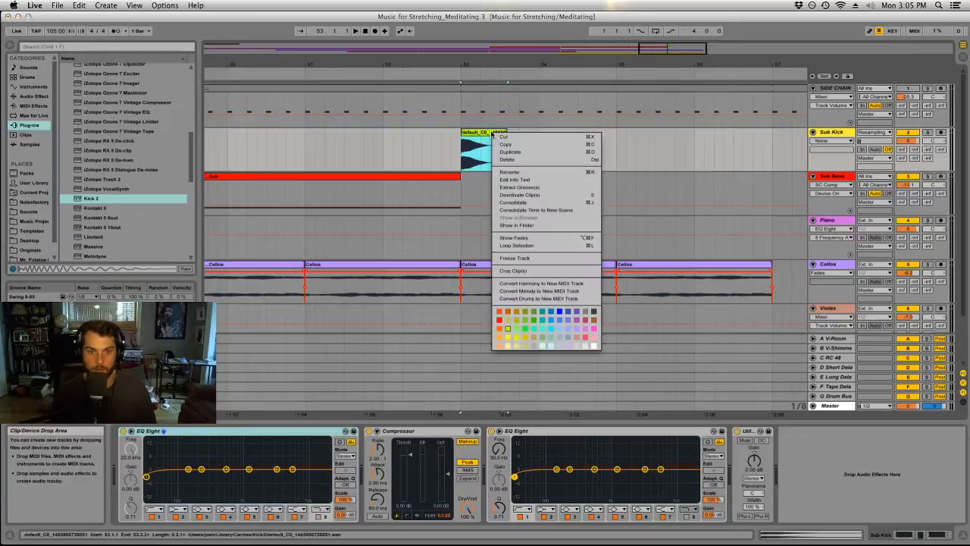
left_click(511, 341)
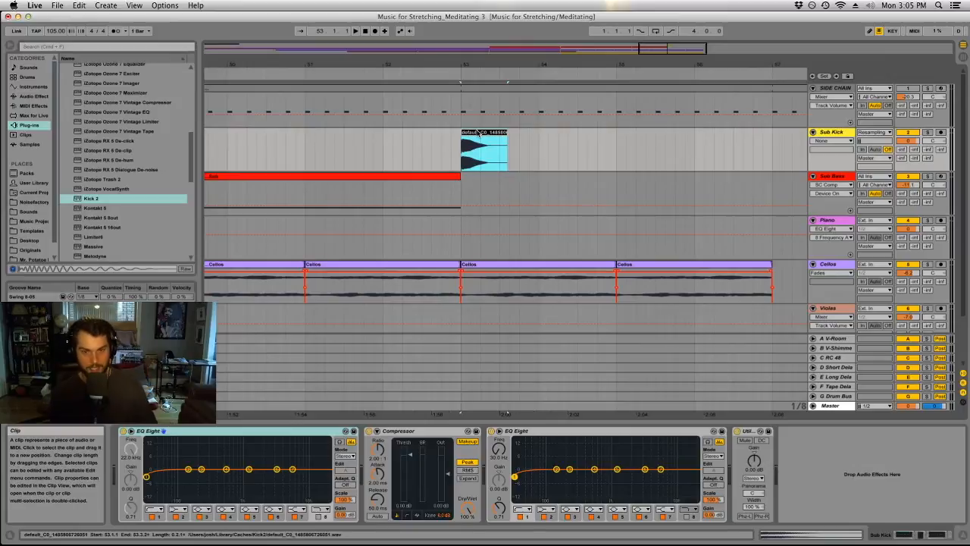
type("Sub Kick")
key("Return")
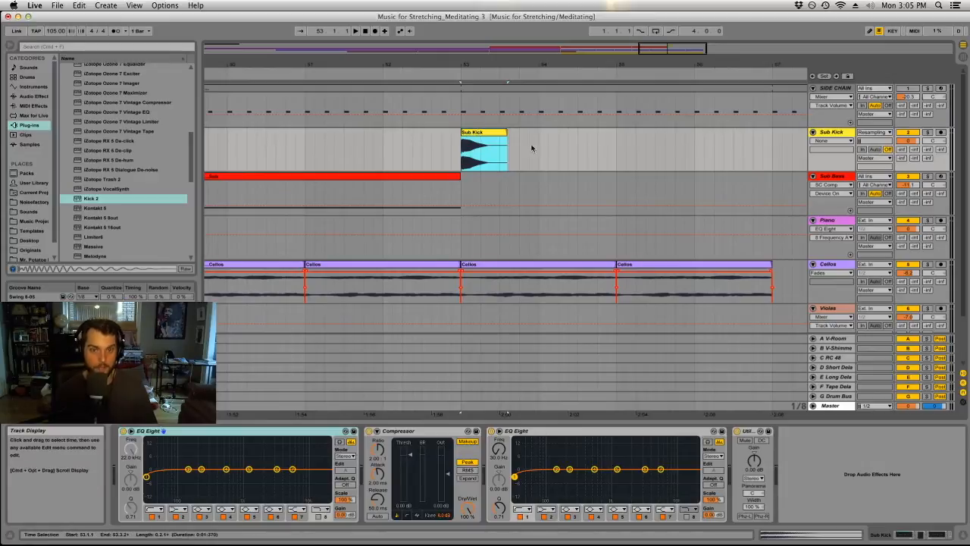
Trim the end of the Sub Kick clip so it lasts half a bar.
left_click_drag(506, 133, 577, 148)
left_click(584, 146)
left_click(576, 148)
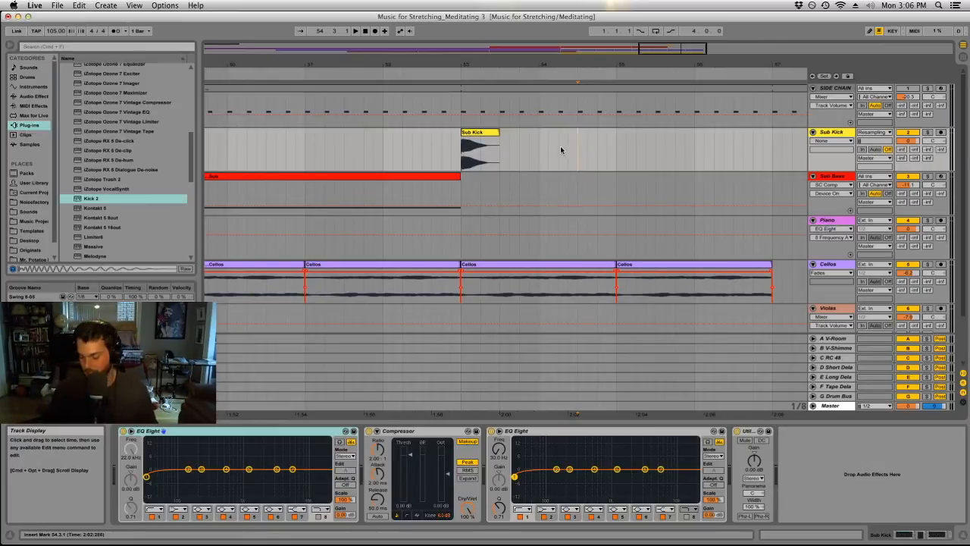
Copy the Sub Kick clip to the starts of bars 54, 55 and 56 and lower the track volume to -4.7 dB.
left_click_drag(499, 62, 374, 61)
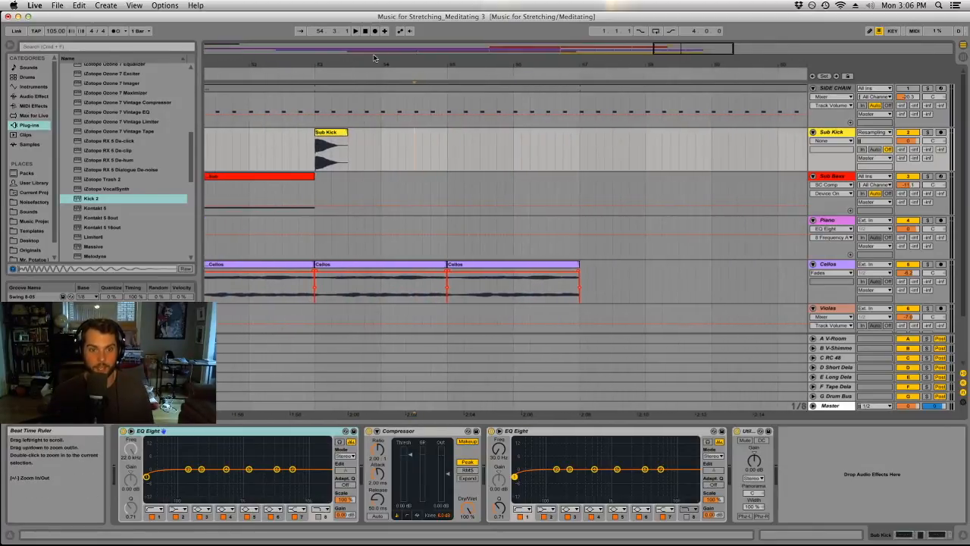
left_click(334, 133)
left_click_drag(336, 132, 537, 145)
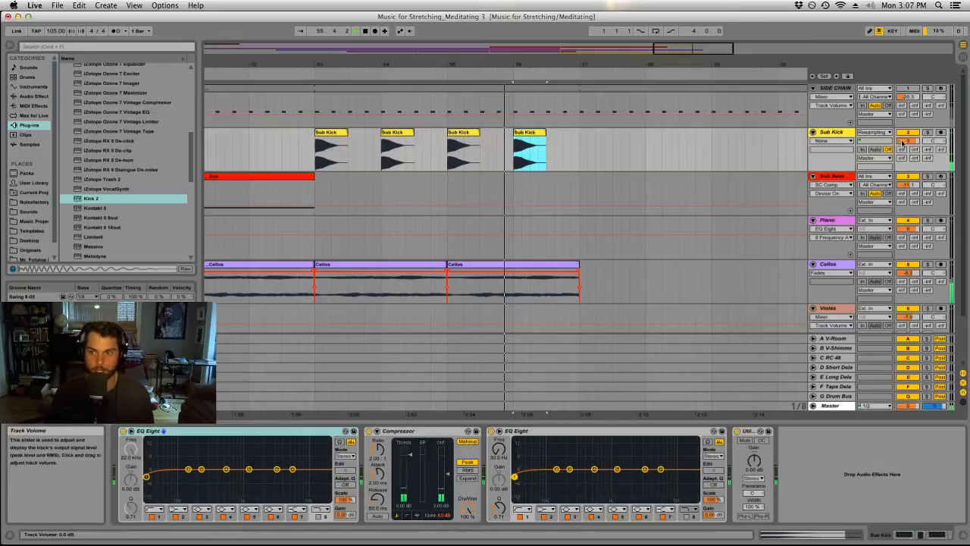
left_click_drag(908, 141, 907, 150)
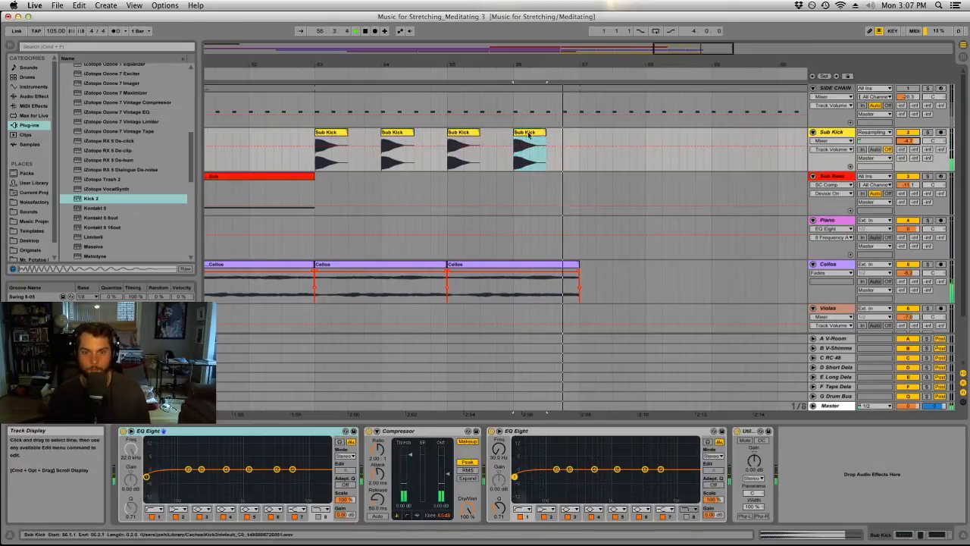
Create a double kick at bar 53 by placing a second Sub Kick hit at 53.1.3, auditioning different spacings.
left_click_drag(325, 59, 336, 76)
left_click_drag(346, 133, 362, 134)
key("space")
key("space")
left_click(327, 133)
key("space")
key("space")
left_click(356, 134)
left_click_drag(357, 135, 382, 134)
left_click(332, 134)
key("space")
key("space")
key("space")
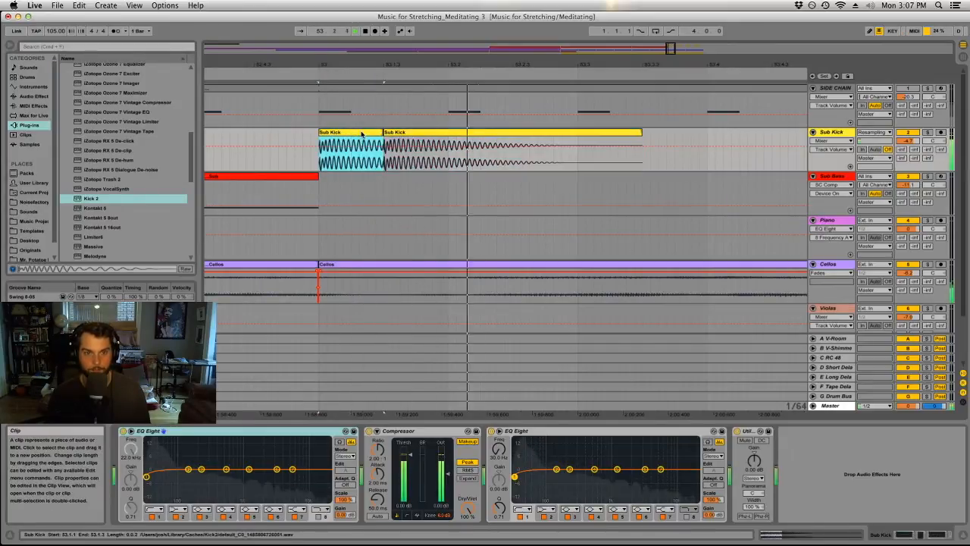
Show the clip fades on the Sub Kick track and play back the double kick.
left_click(829, 141)
left_click(818, 156)
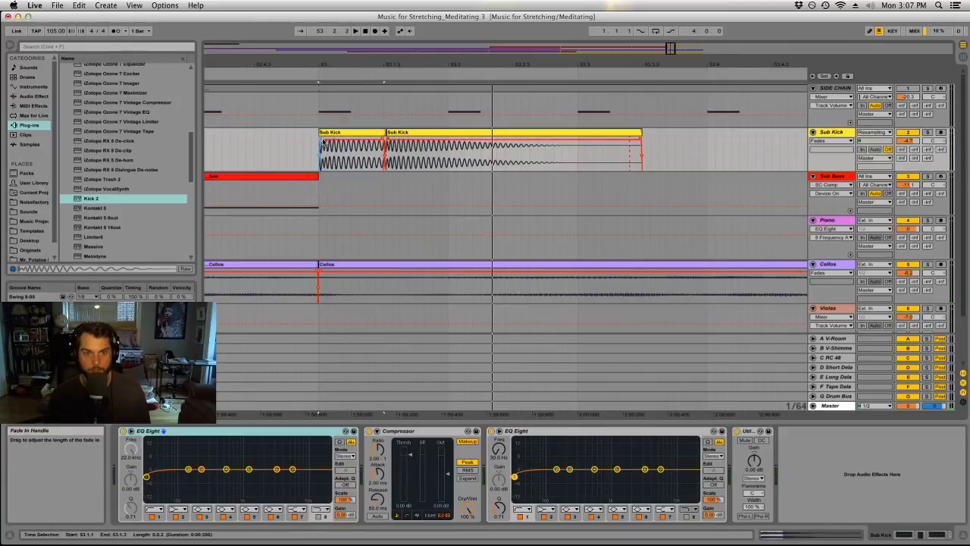
key("space")
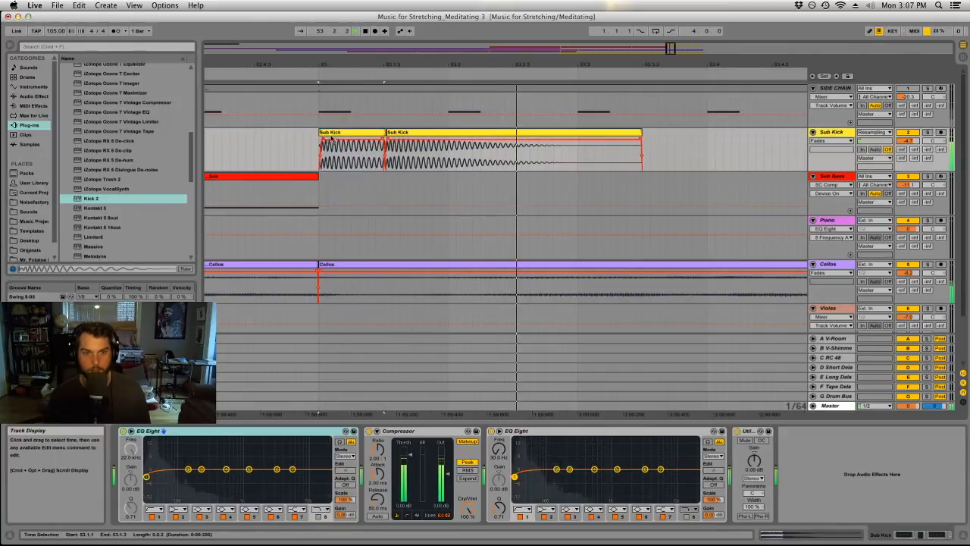
Duplicate the Sub Kick pattern of bars 53 and 54 onto bars 55 and 56.
left_click_drag(343, 65, 307, 59)
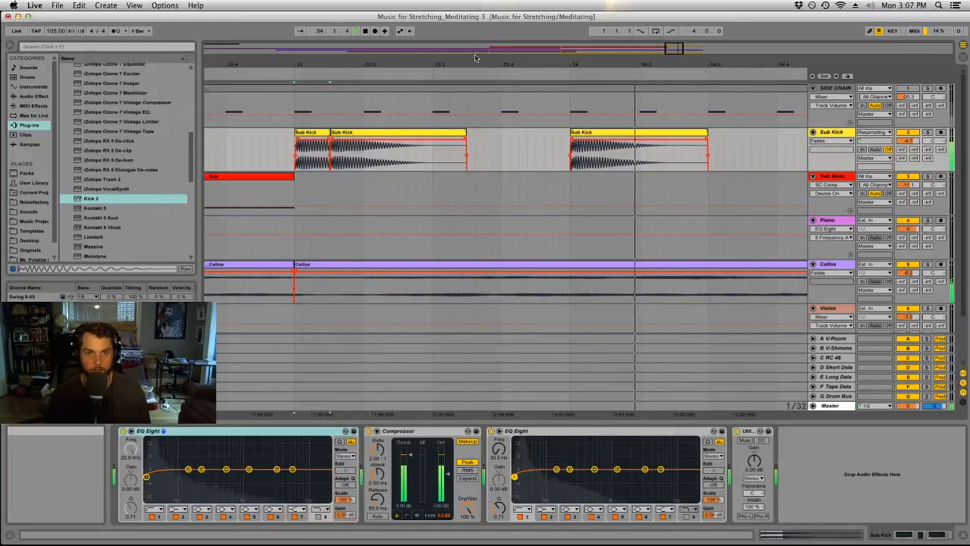
left_click_drag(476, 64, 432, 60)
left_click_drag(593, 148, 354, 141)
key("super+d")
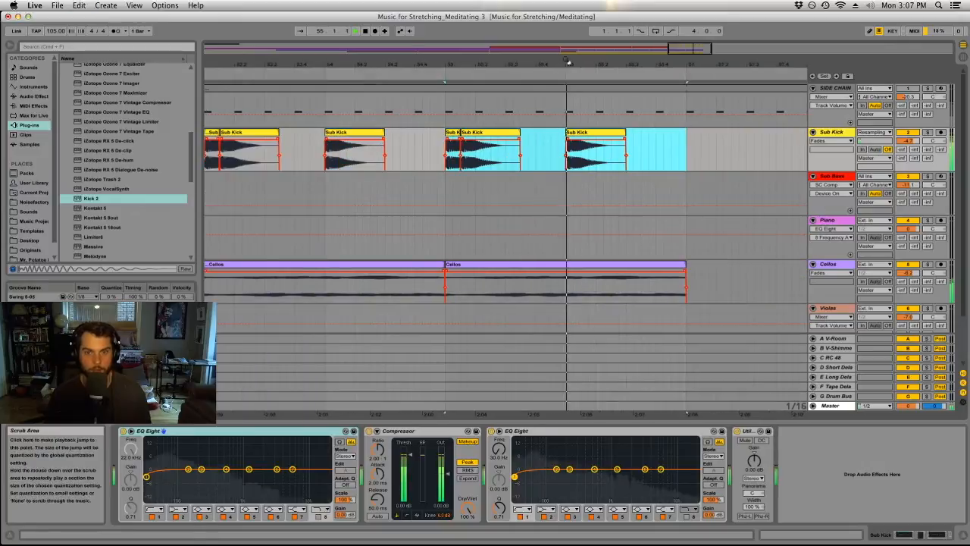
Stop playback and duplicate bars 53 to 56 of the Sub Kick through Cellos tracks onto bars 57 to 60.
left_click_drag(570, 65, 574, 63)
key("space")
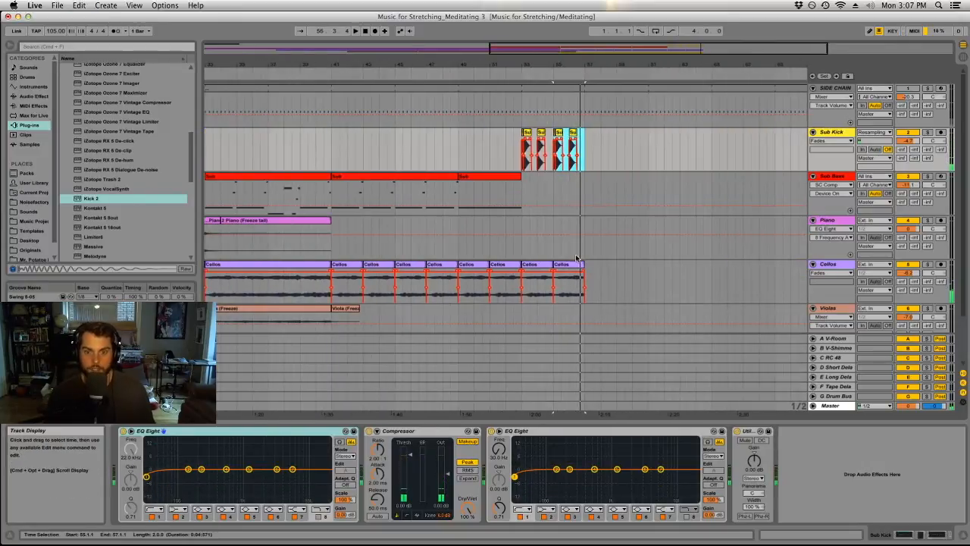
left_click(571, 263)
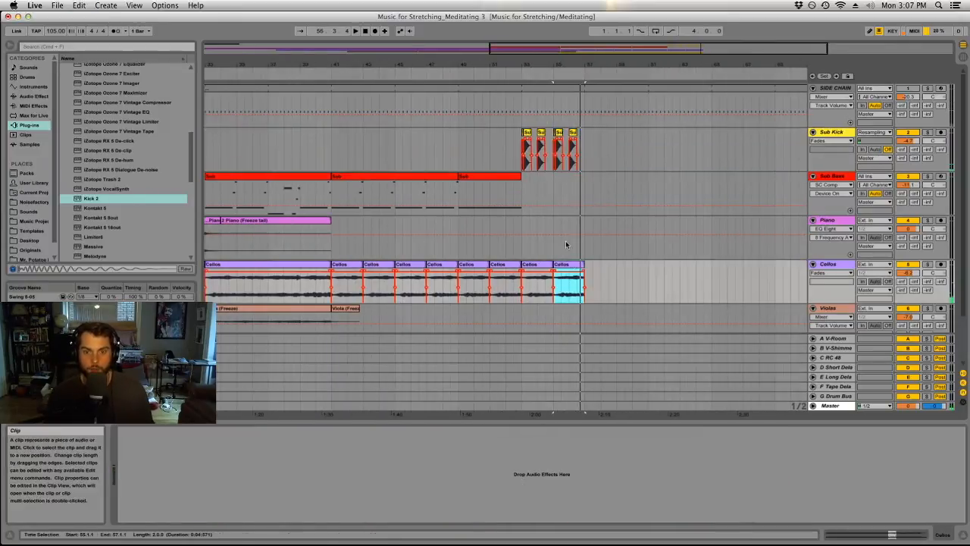
left_click(523, 135, "shift")
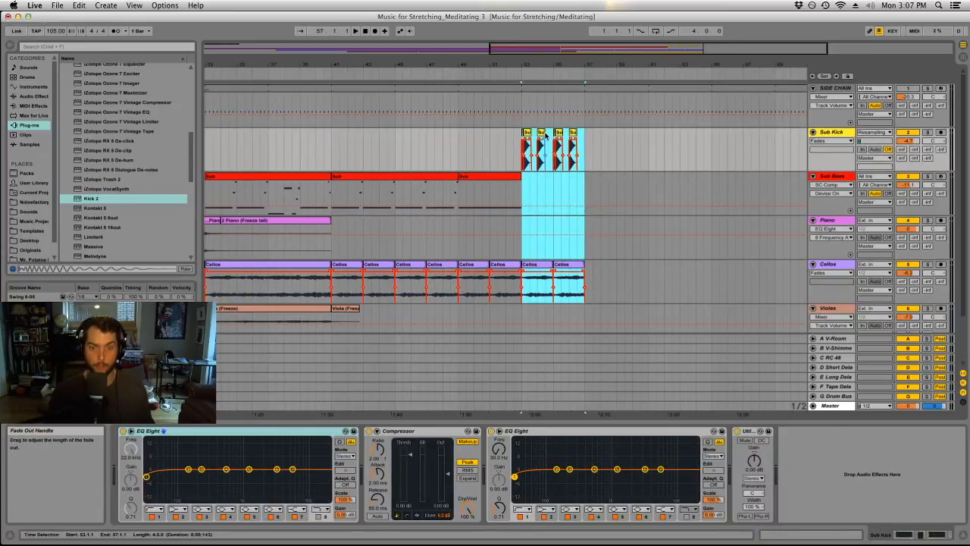
key("super+d")
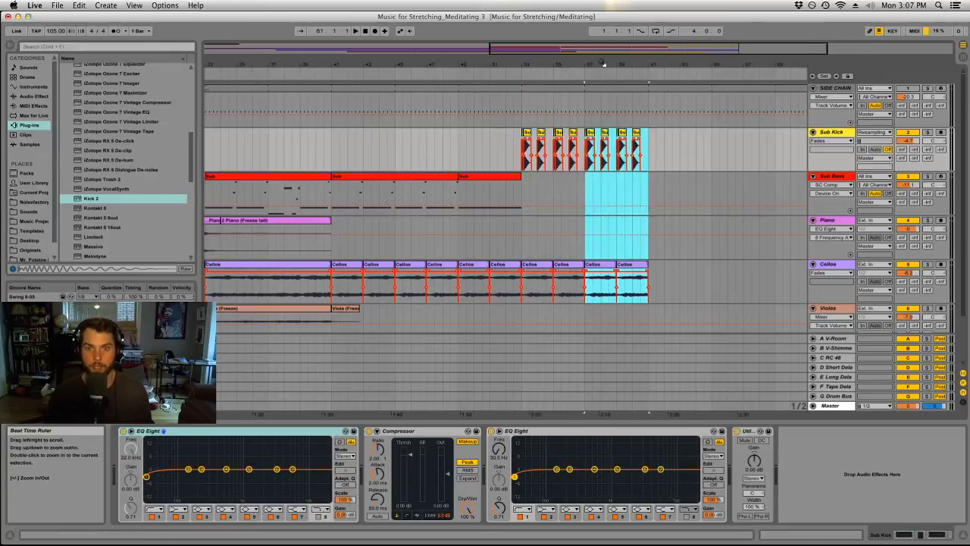
Freeze and flatten the 7-Kontakt 5 track to audio.
key("minus")
scroll(606, 194, "down", 3)
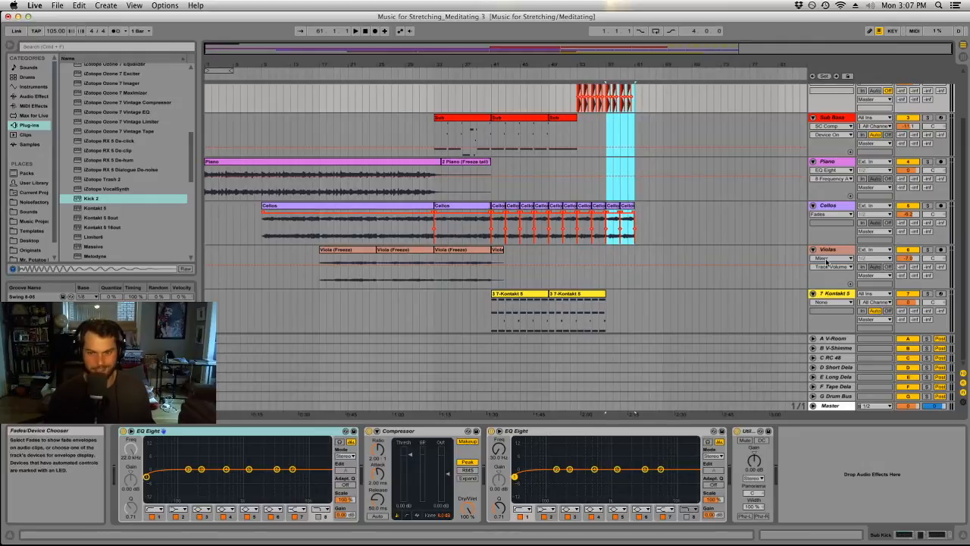
left_click(826, 293)
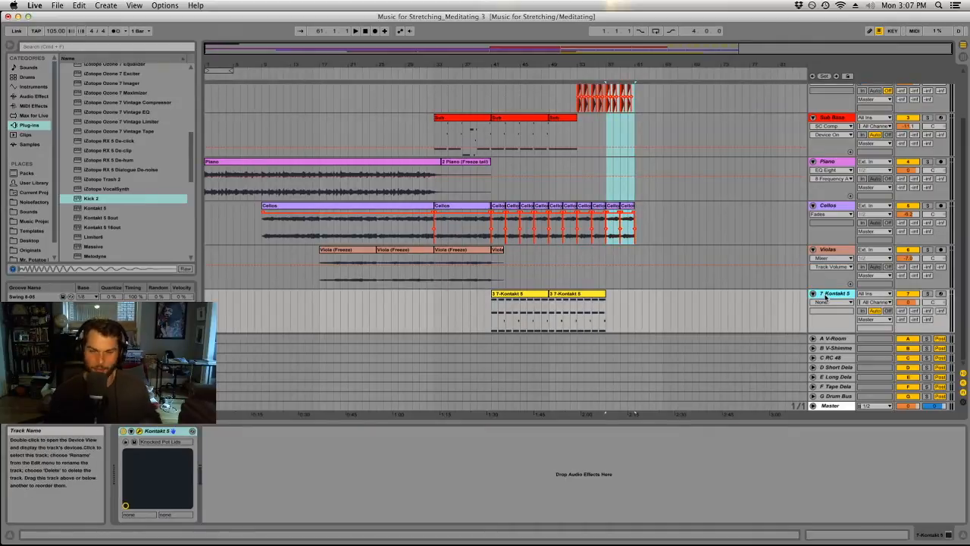
right_click(826, 296)
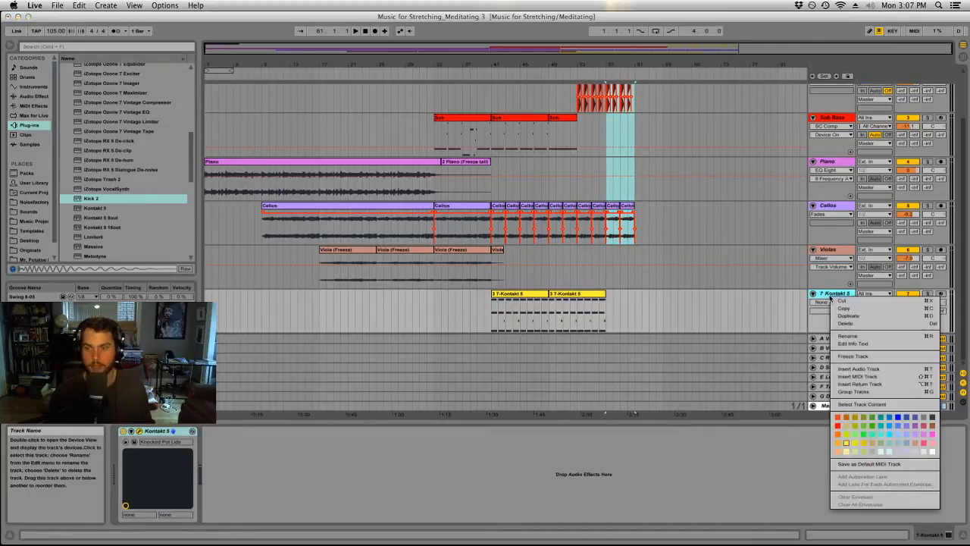
left_click(864, 360)
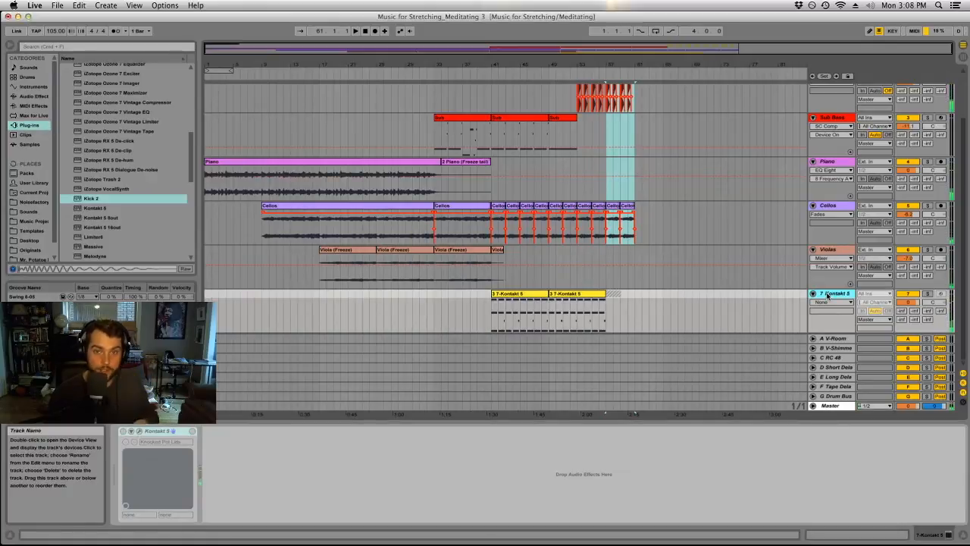
right_click(827, 295)
left_click(857, 364)
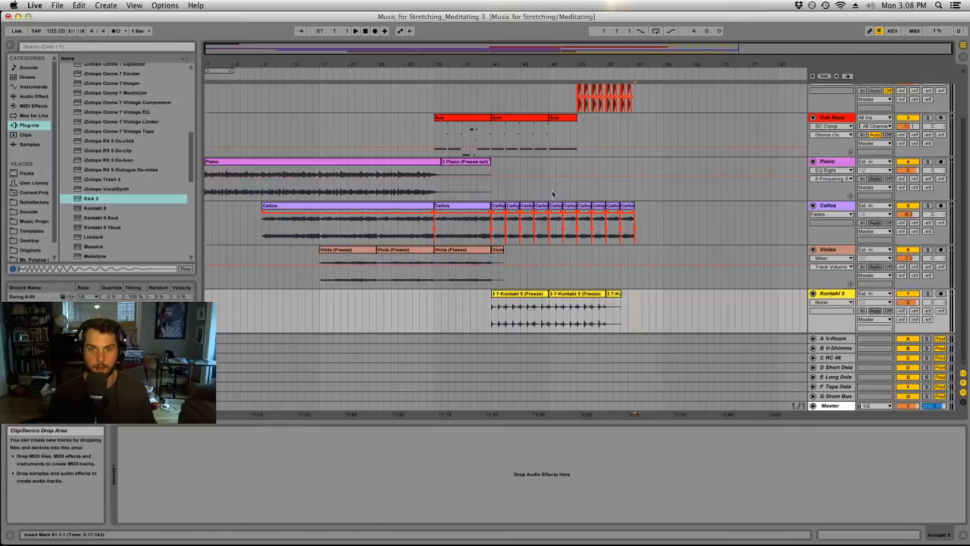
Rename the flattened Kontakt track Metal and consolidate its three clips into one clip, also named Metal.
left_click(829, 294)
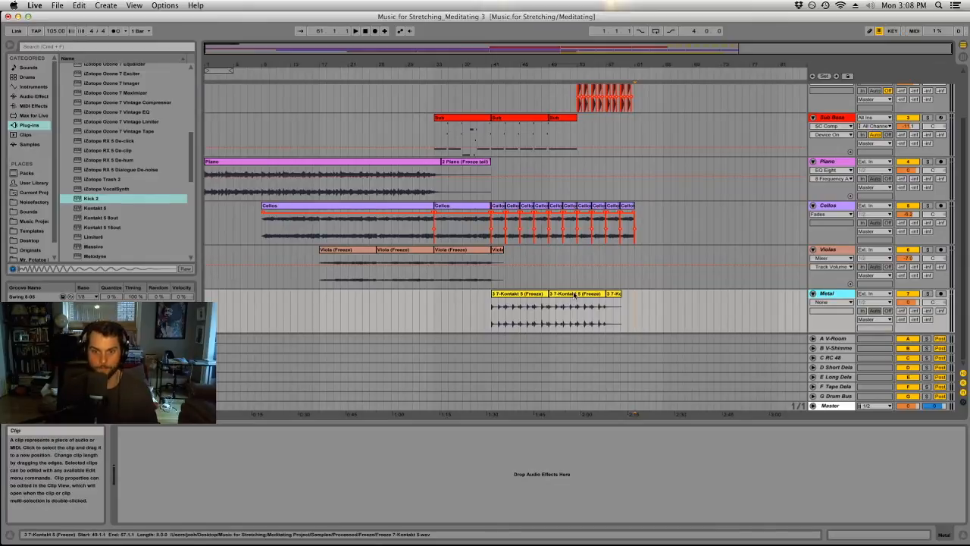
left_click(613, 294)
left_click(535, 294, "shift")
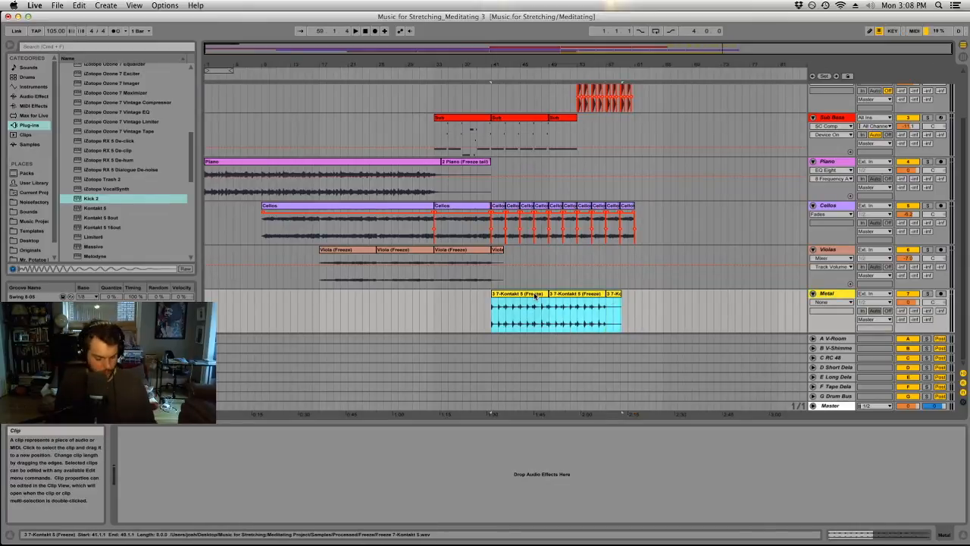
key("super+j")
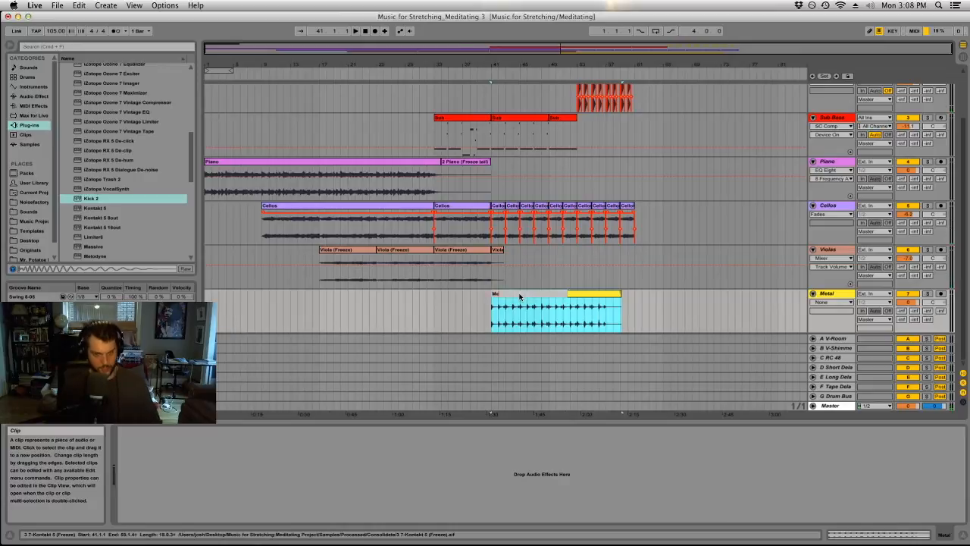
Insert a new MIDI track below the Metal track and load Kontakt 5 on it.
scroll(573, 177, "up", 2)
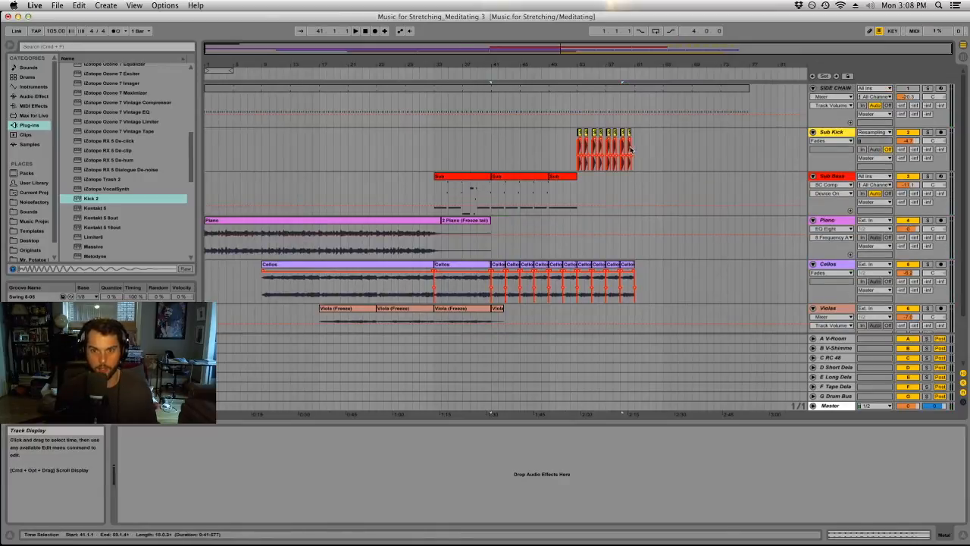
scroll(839, 139, "down", 2)
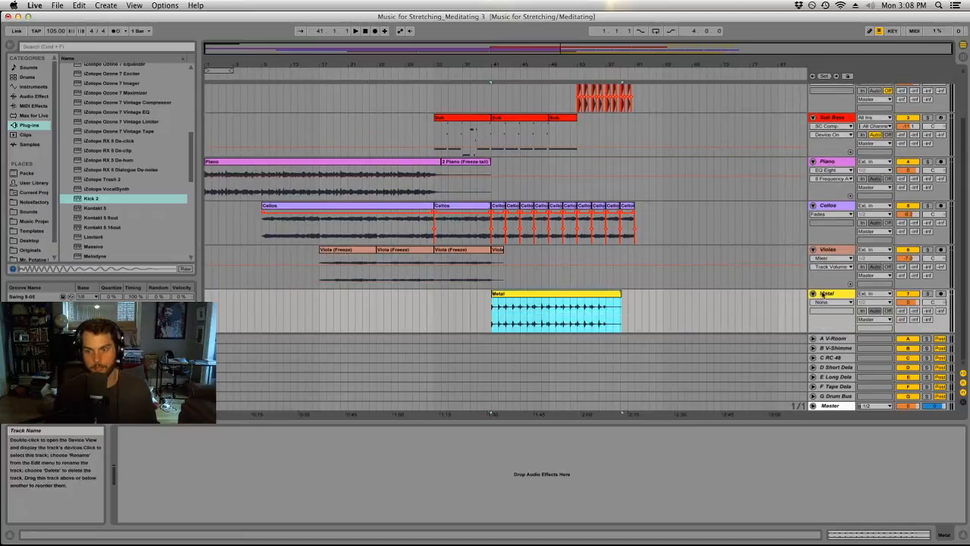
left_click(106, 5)
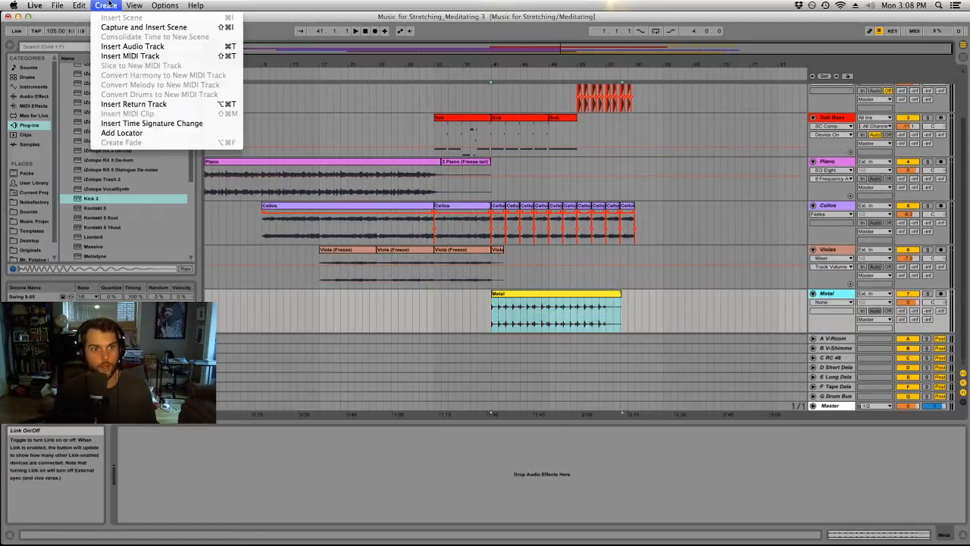
left_click(133, 56)
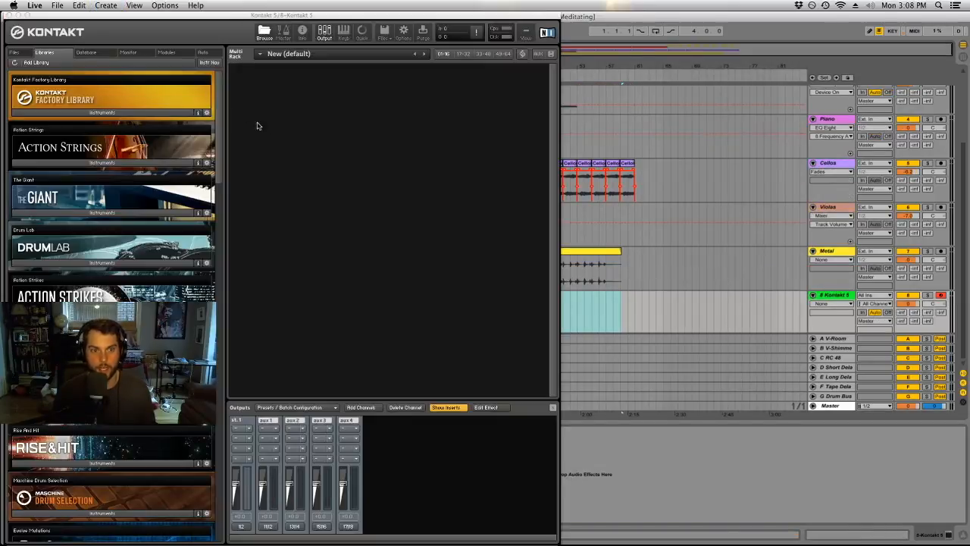
Load the Harp instrument from the Kontakt Factory Library's VSL Strings folder and close the Kontakt window.
left_click_drag(318, 12, 598, 29)
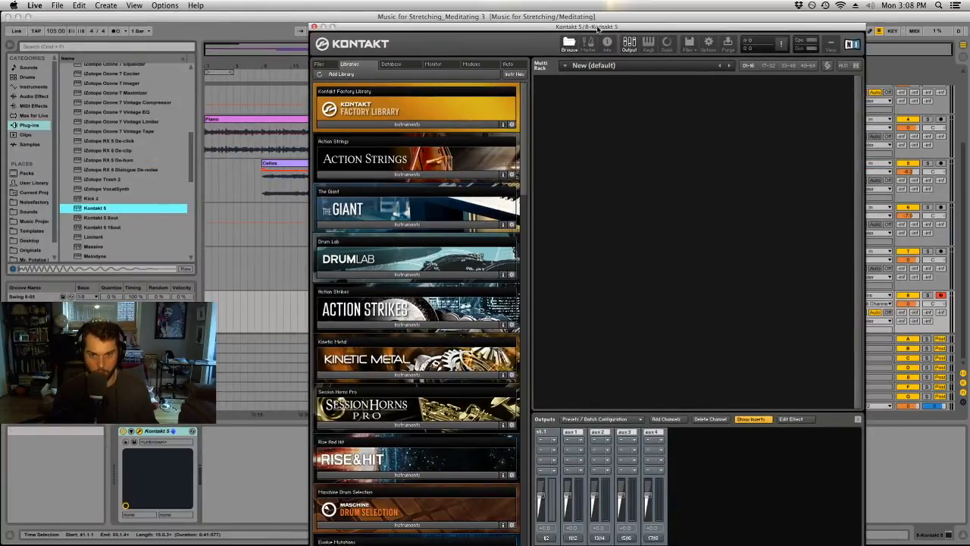
left_click(455, 126)
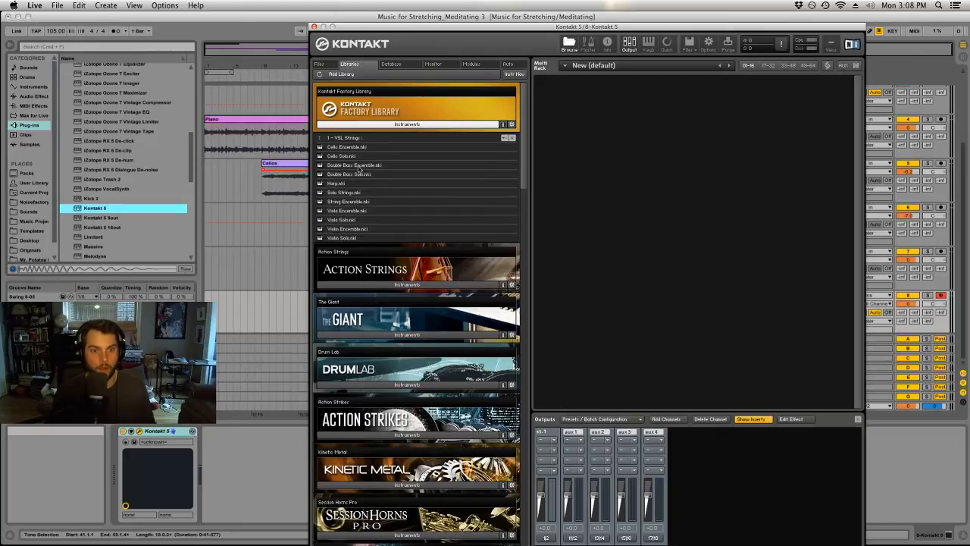
left_click_drag(348, 185, 684, 152)
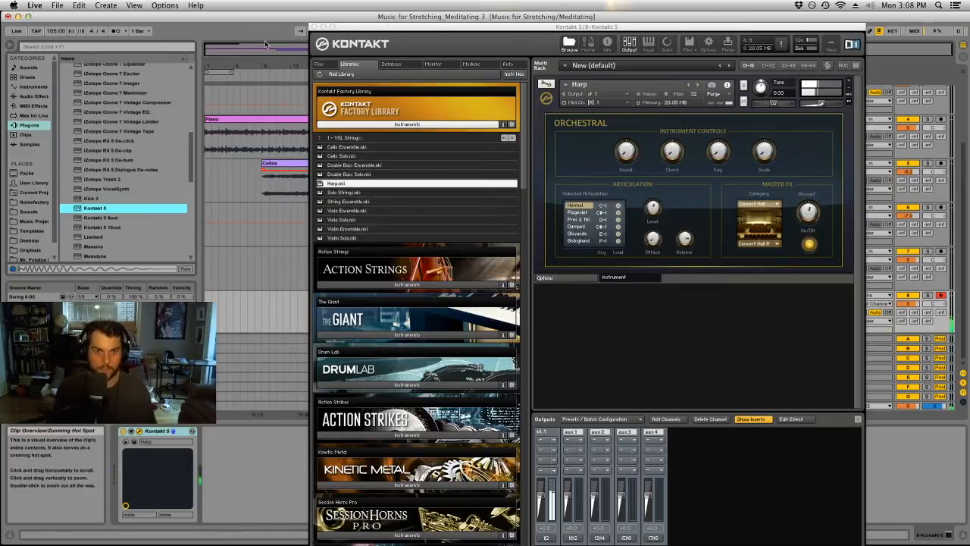
left_click(314, 27)
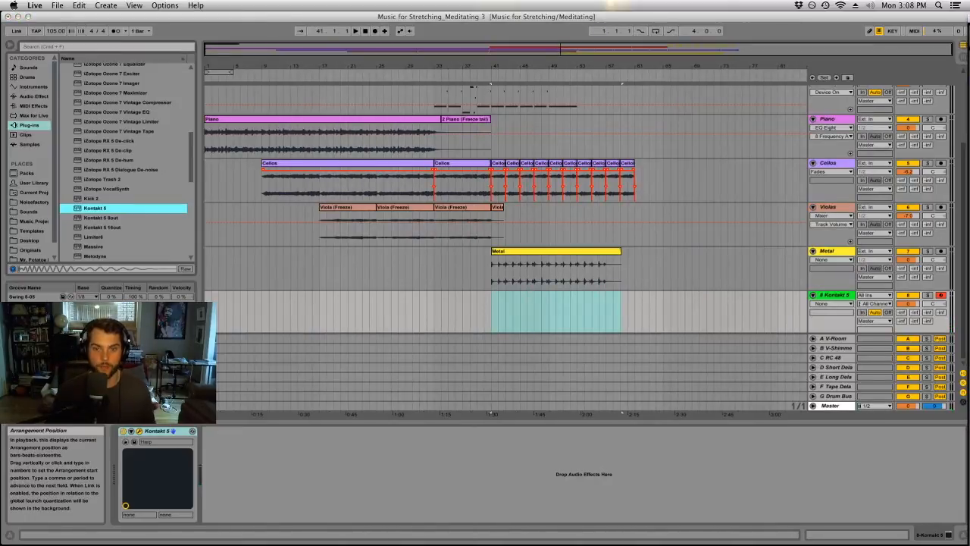
Play the arrangement from bar 53, turn on the metronome and start recording the harp into the armed Kontakt track.
scroll(567, 226, "up", 3)
left_click(578, 154)
key("space")
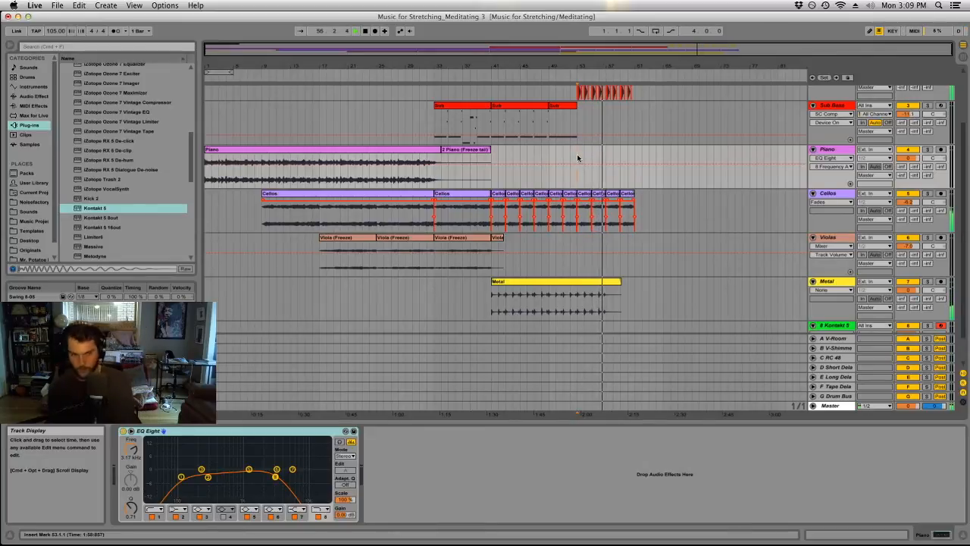
left_click(115, 31)
left_click(372, 31)
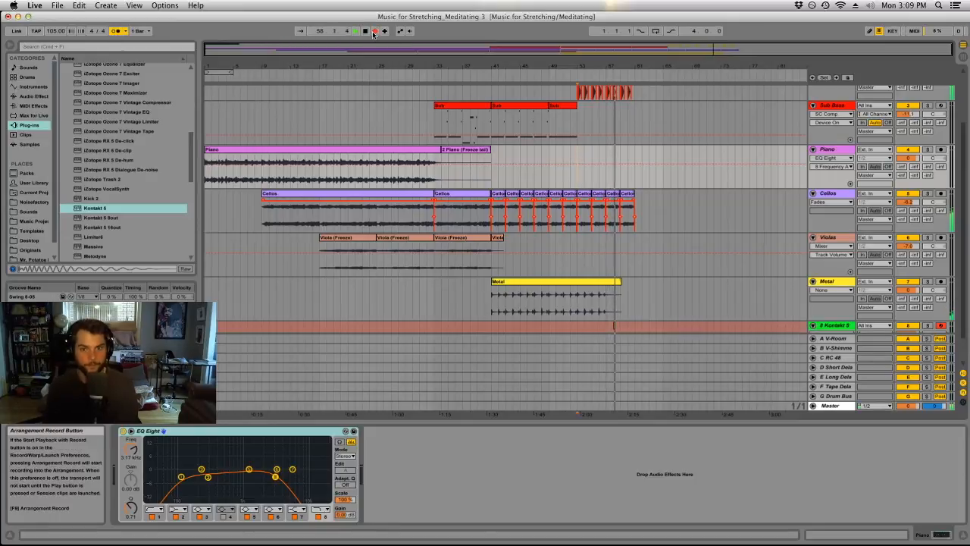
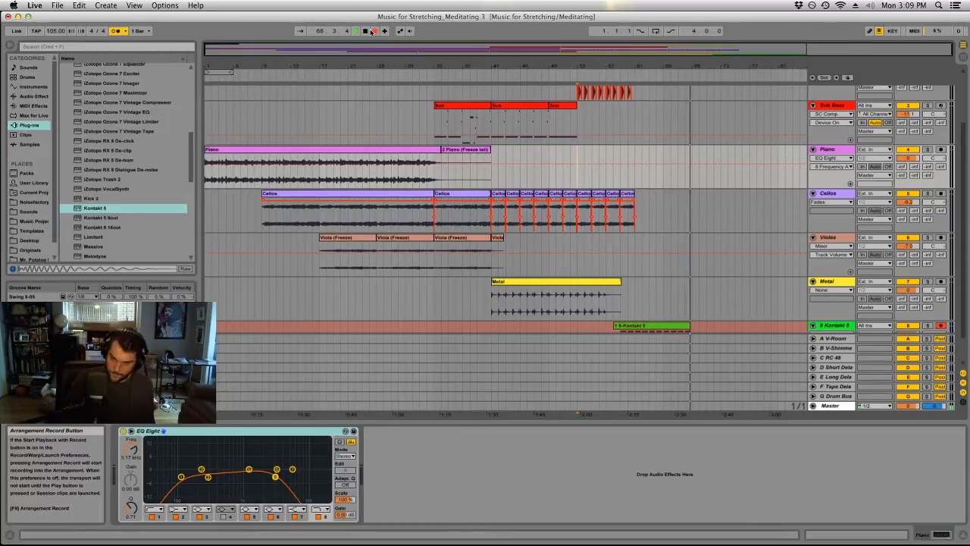
Stop the harp recording and quantize all notes in the newly recorded clip.
key("space")
scroll(702, 206, "down", 3)
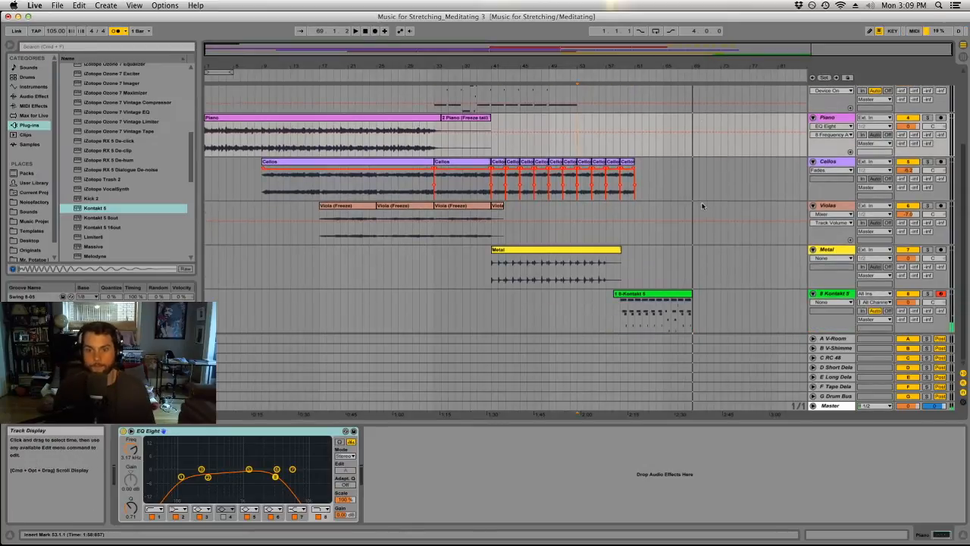
double_click(666, 294)
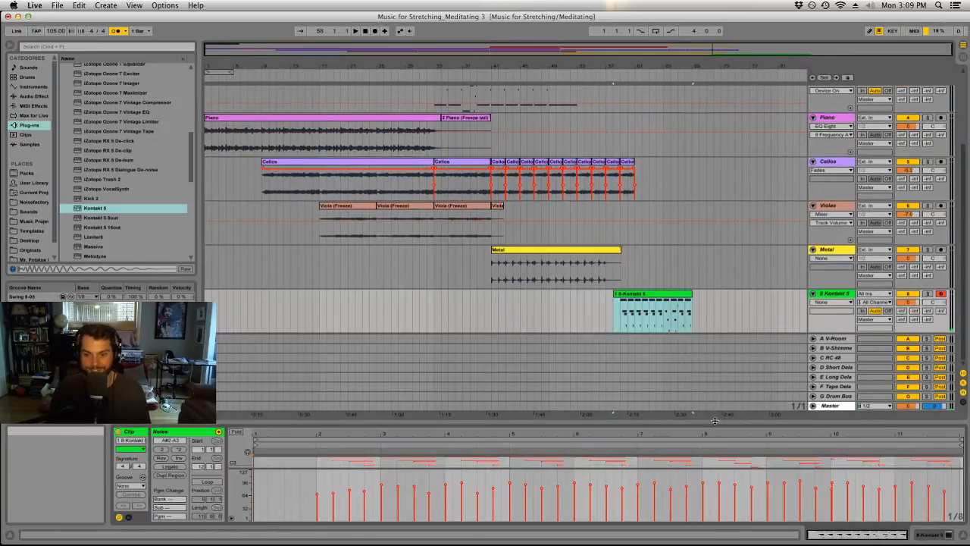
left_click_drag(718, 423, 764, 95)
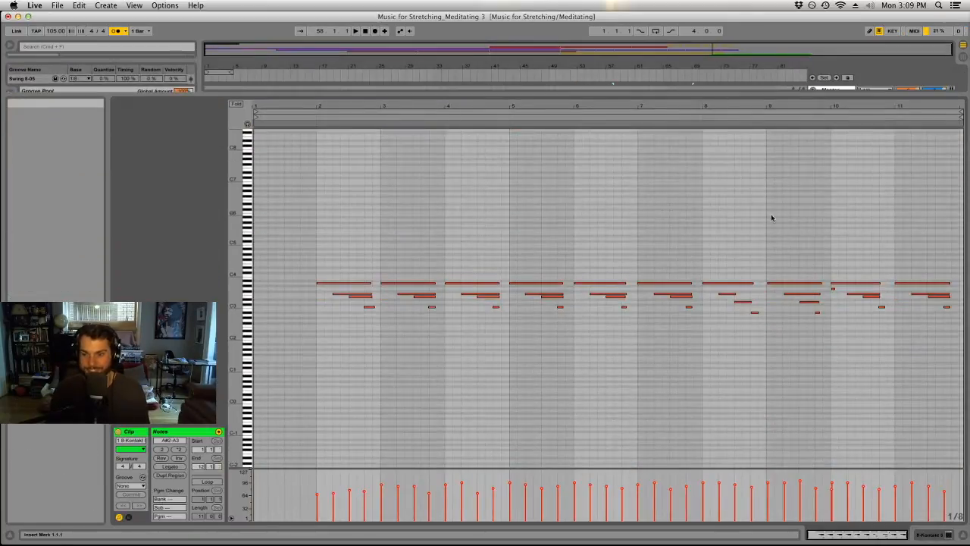
left_click(838, 241)
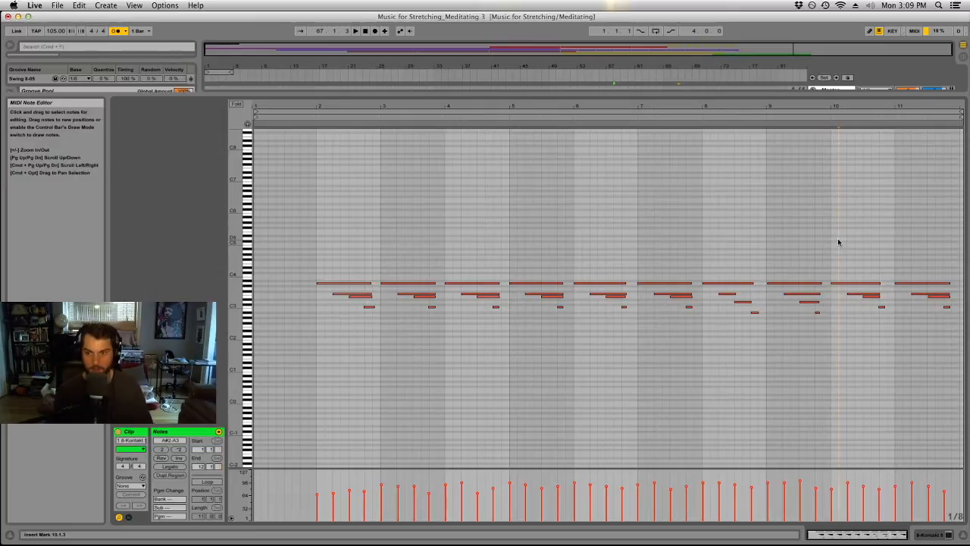
key("super+a")
key("super+u")
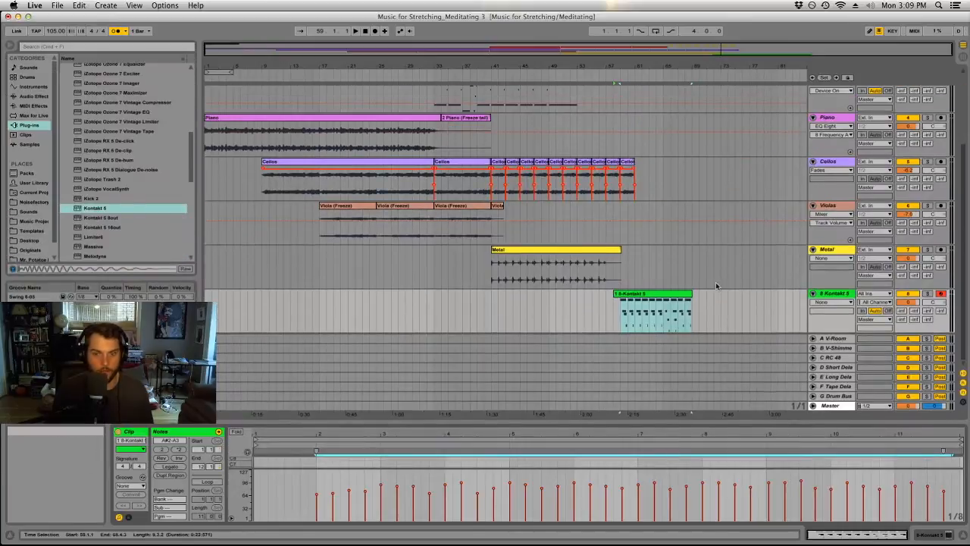
Trim the empty first bar off the recorded harp clip so it starts at bar 59, and play it back.
left_click_drag(615, 294, 621, 293)
left_click(646, 276)
left_click(699, 267)
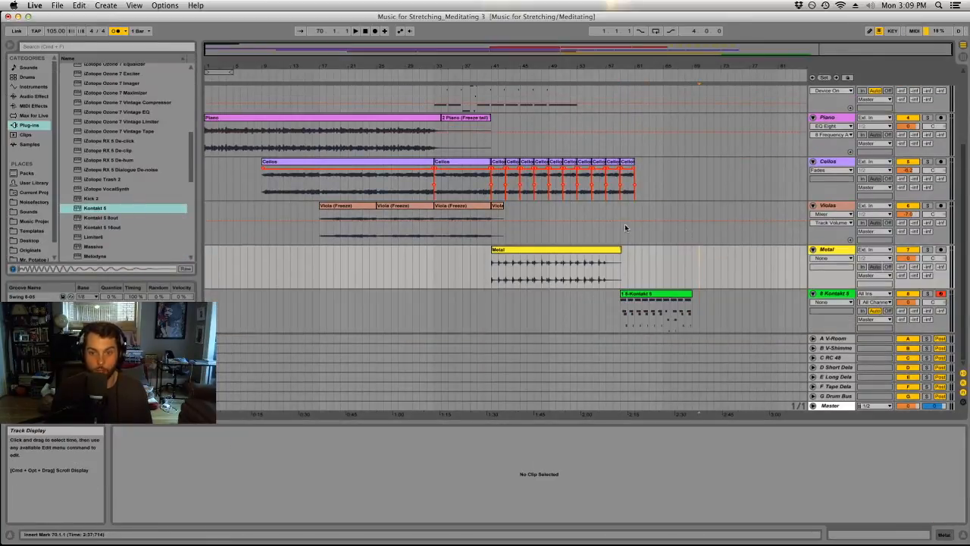
left_click(664, 295)
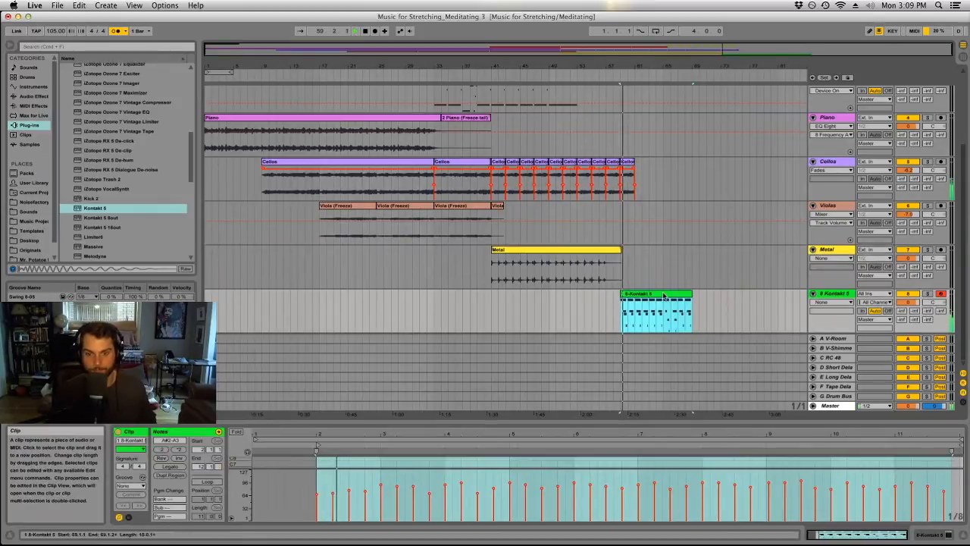
Rename both the Kontakt 5 track and its recorded clip Harp.
left_click(832, 294)
key("super+r")
type("Harp")
key("Return")
left_click(688, 307)
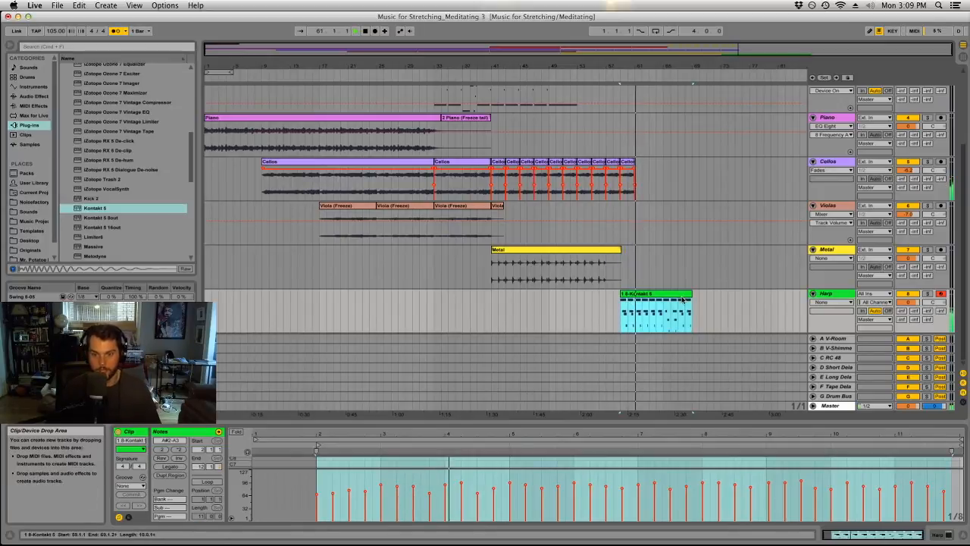
type("Harp")
key("Return")
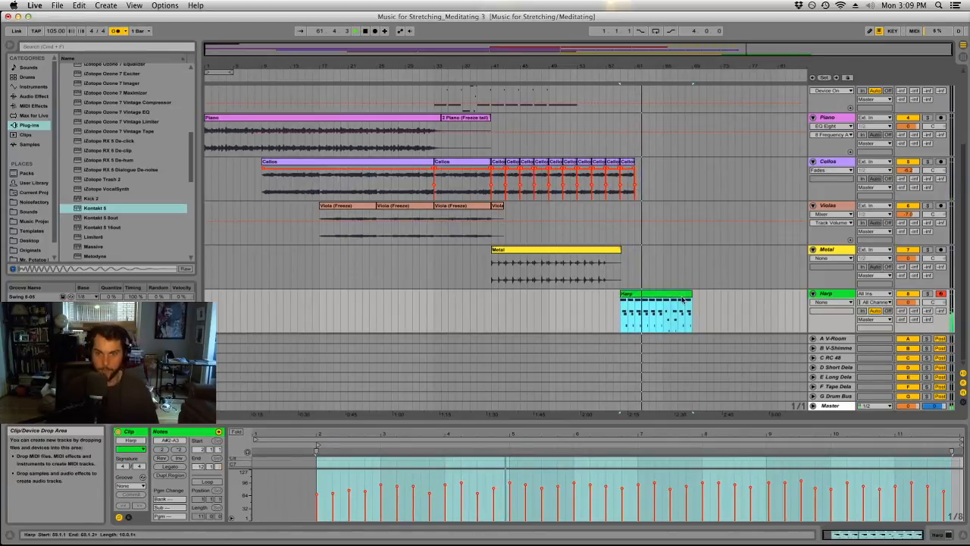
Color the Harp clip light purple and give the Harp track its own purple color.
left_click(836, 295)
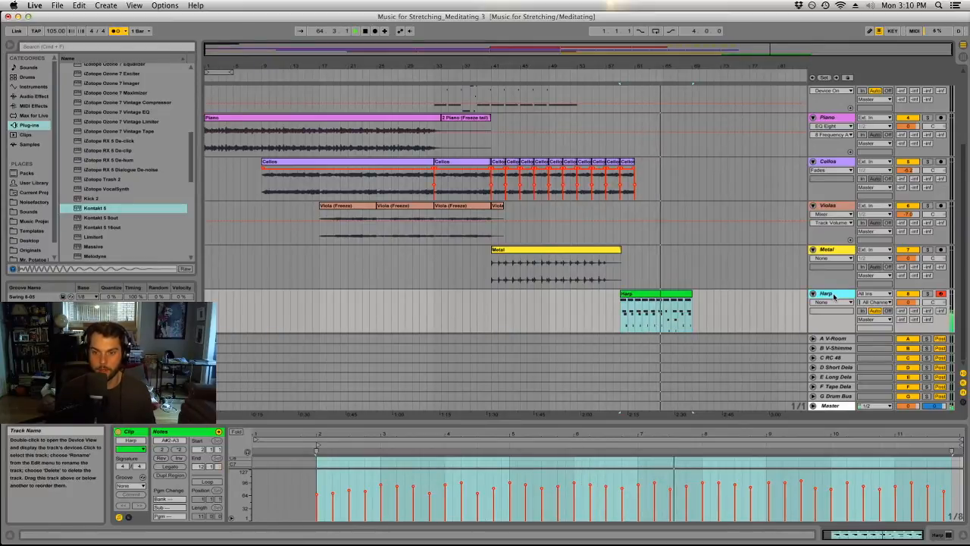
right_click(655, 296)
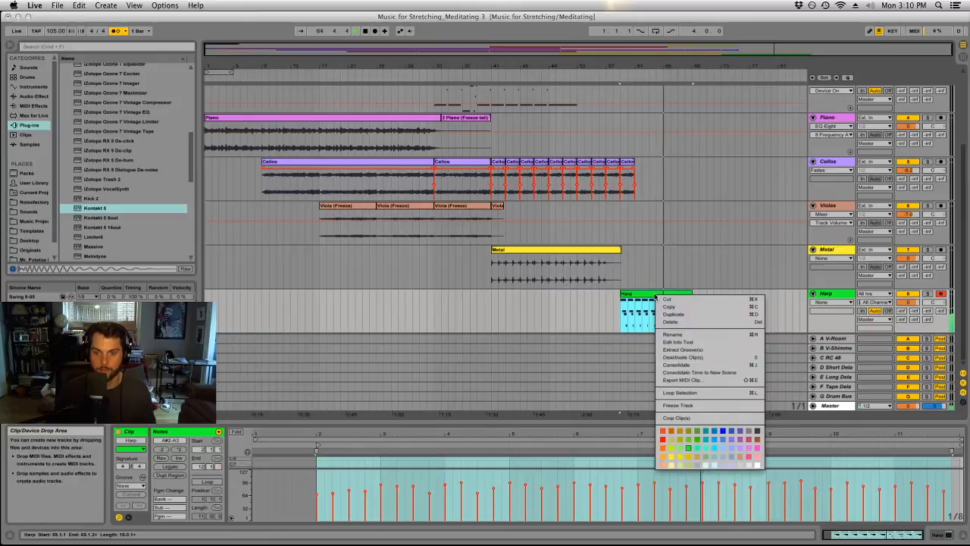
left_click(740, 448)
right_click(834, 294)
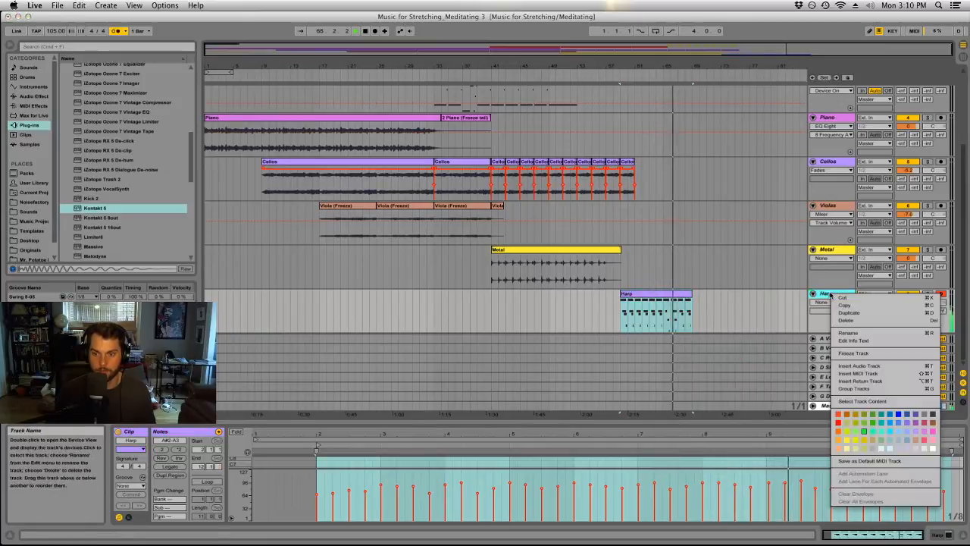
left_click(912, 431)
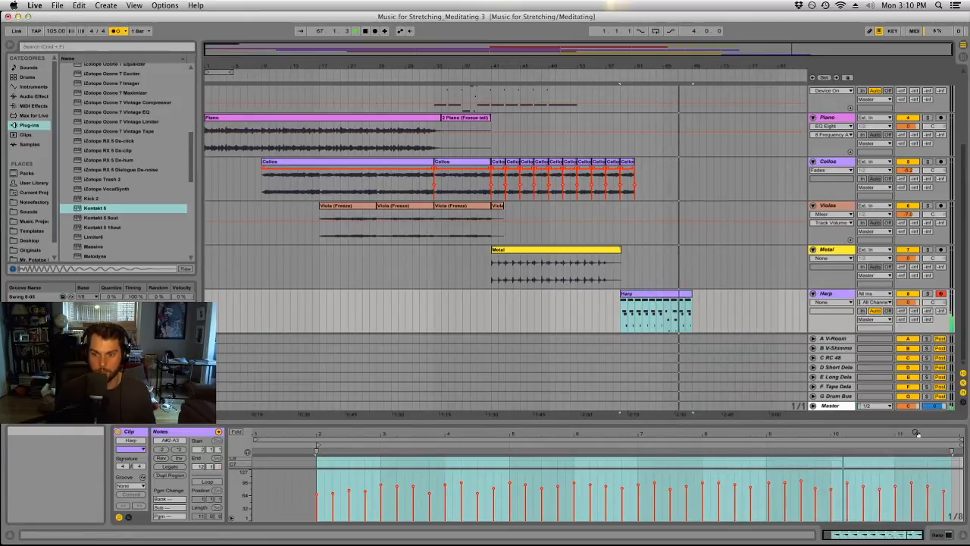
Examine the Harp clip's notes around bars 8 and 9 in an enlarged note editor and listen to the part from bar 65.
double_click(671, 294)
left_click_drag(694, 425, 708, 162)
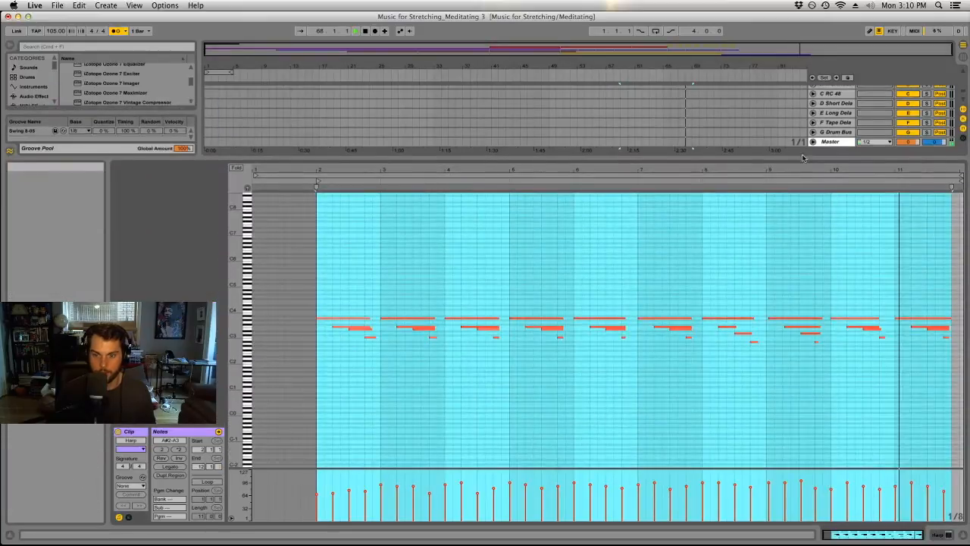
left_click(747, 300)
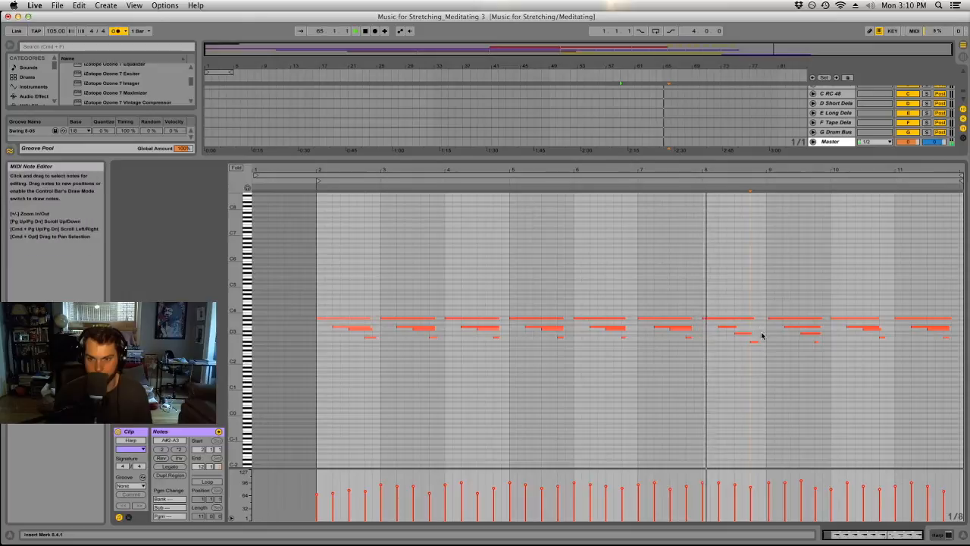
left_click(806, 334)
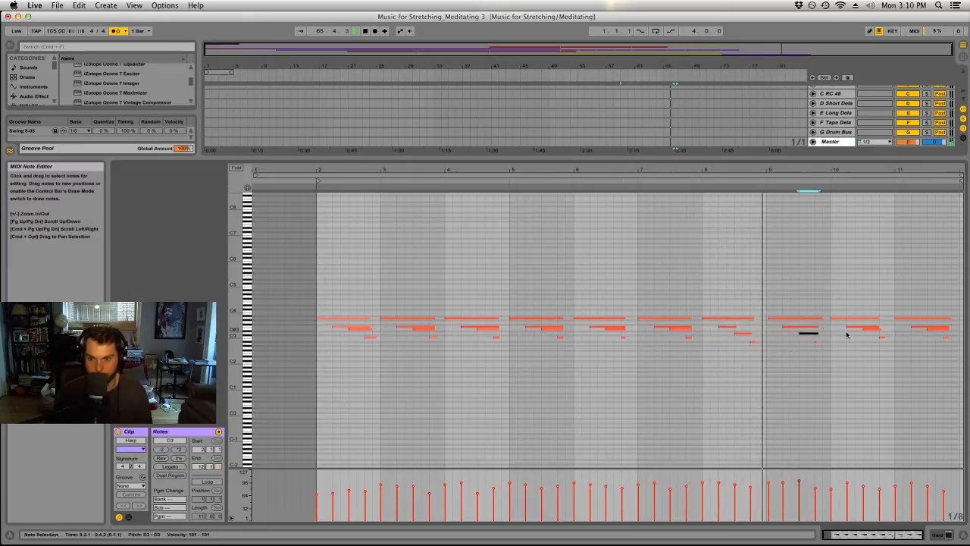
left_click(796, 318)
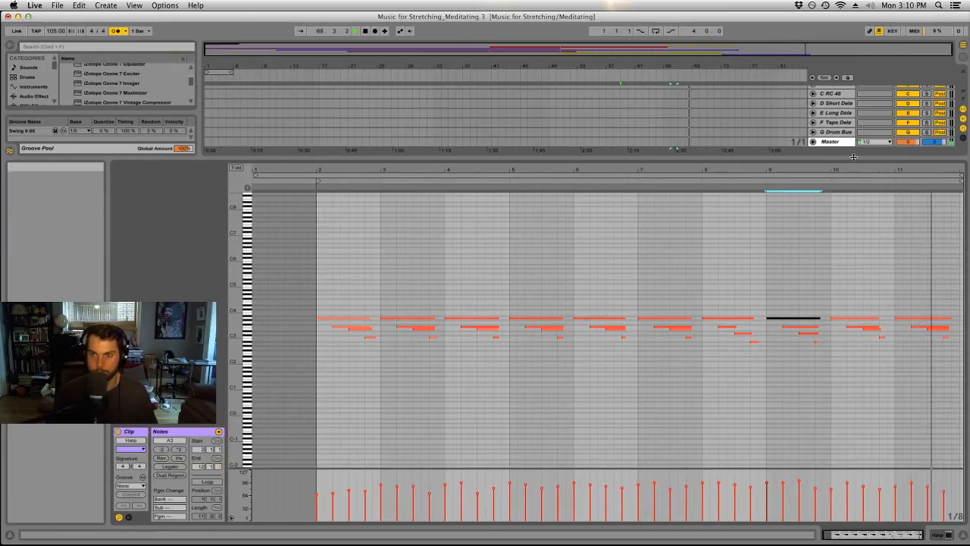
left_click_drag(857, 158, 855, 421)
key("space")
left_click(727, 305)
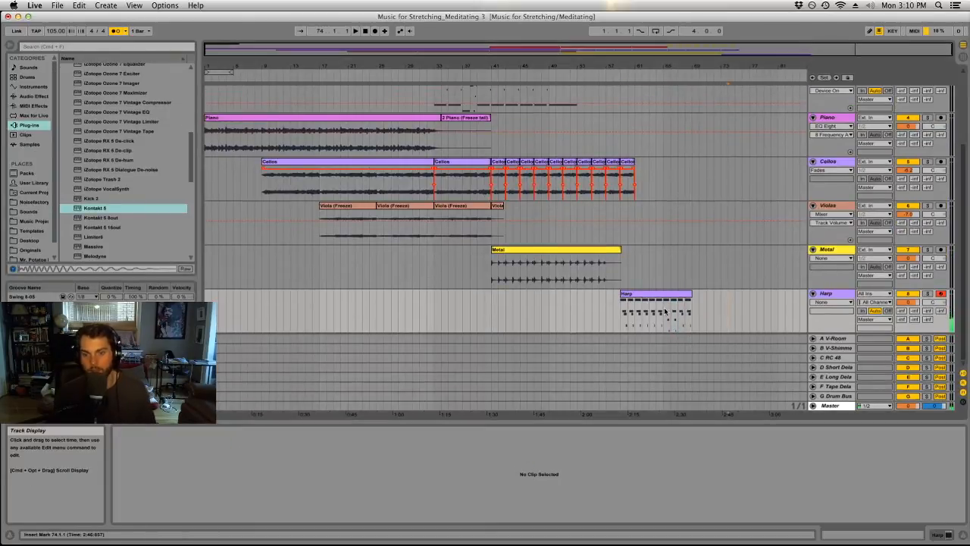
left_click(664, 310)
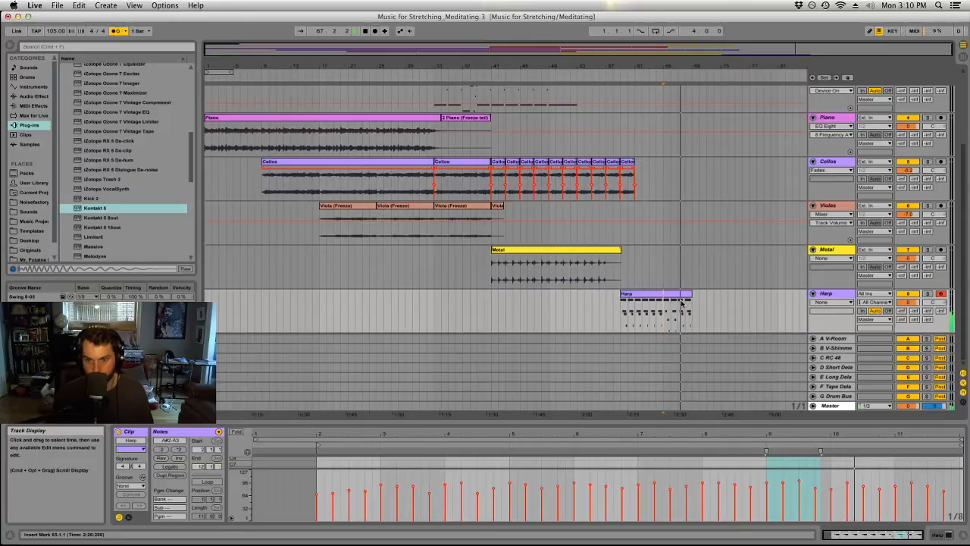
left_click(741, 271)
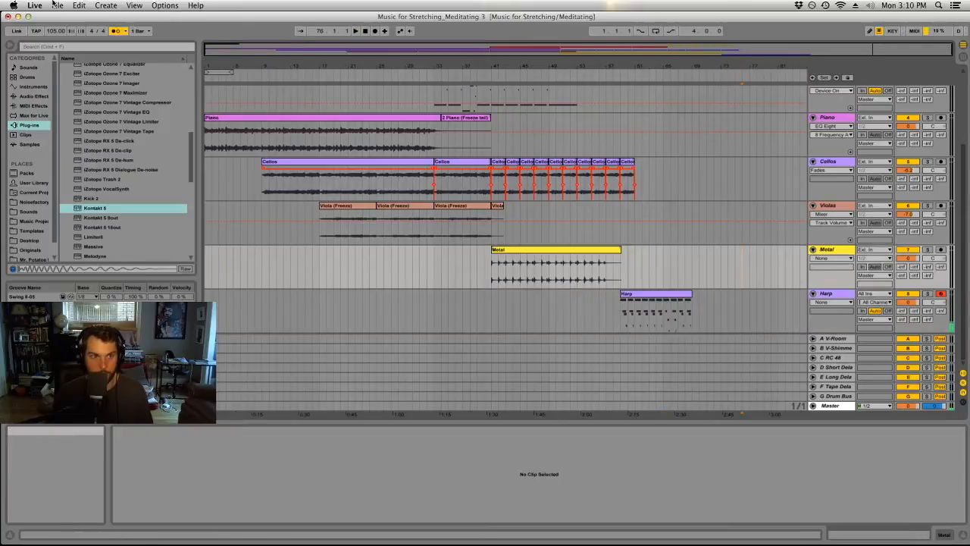
Save the Live Set as a new version named Music for Stretching_Meditating 4.
left_click(59, 5)
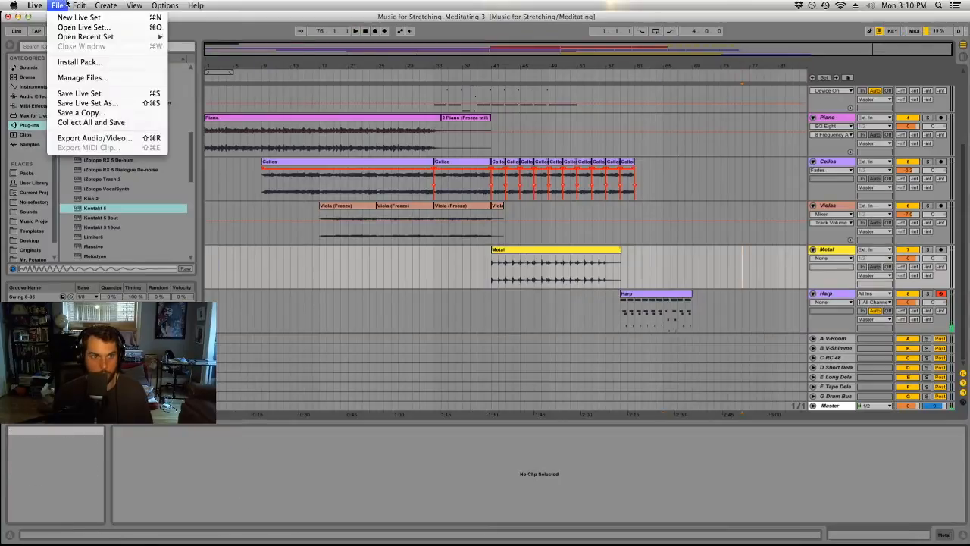
left_click(86, 103)
left_click(540, 100)
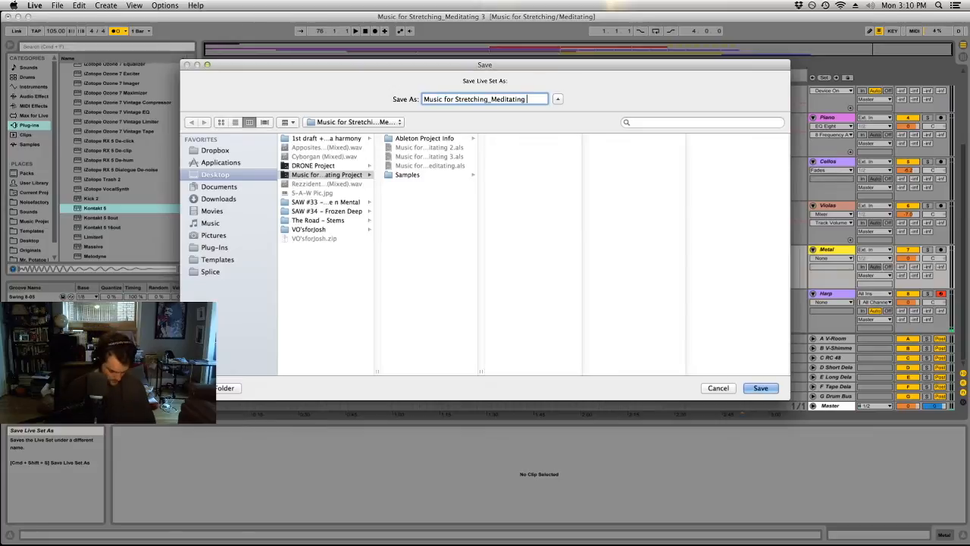
type("4")
key("Return")
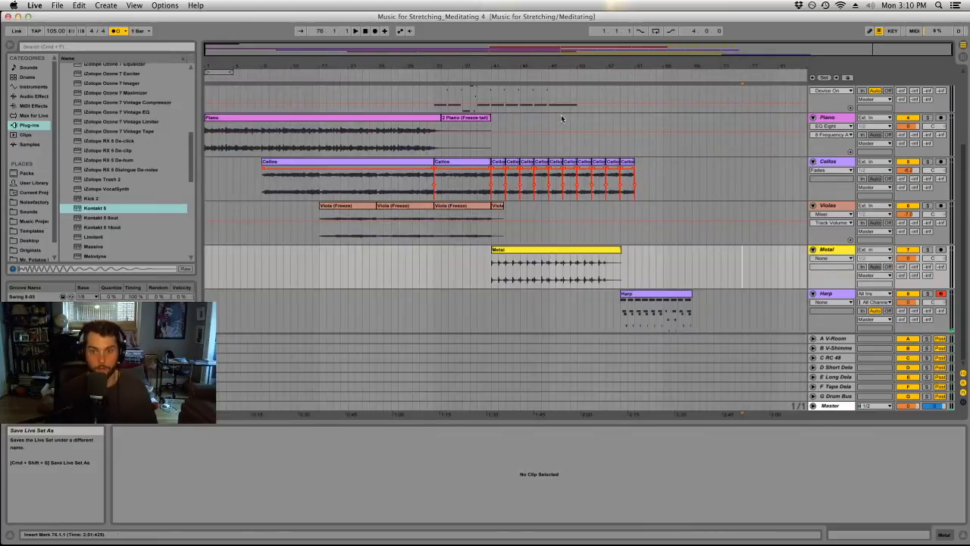
Freeze the Harp track and flatten it to audio.
right_click(838, 294)
left_click(860, 352)
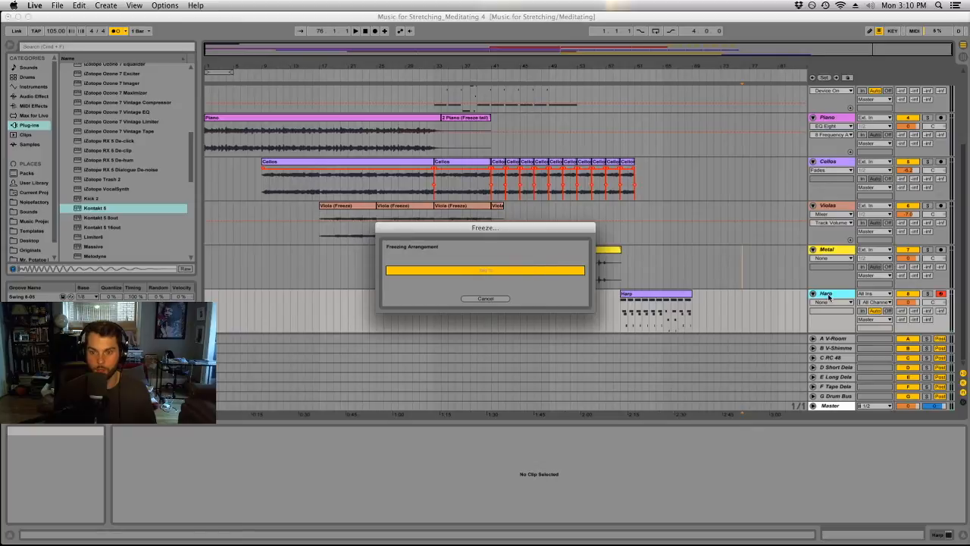
right_click(828, 297)
left_click(860, 362)
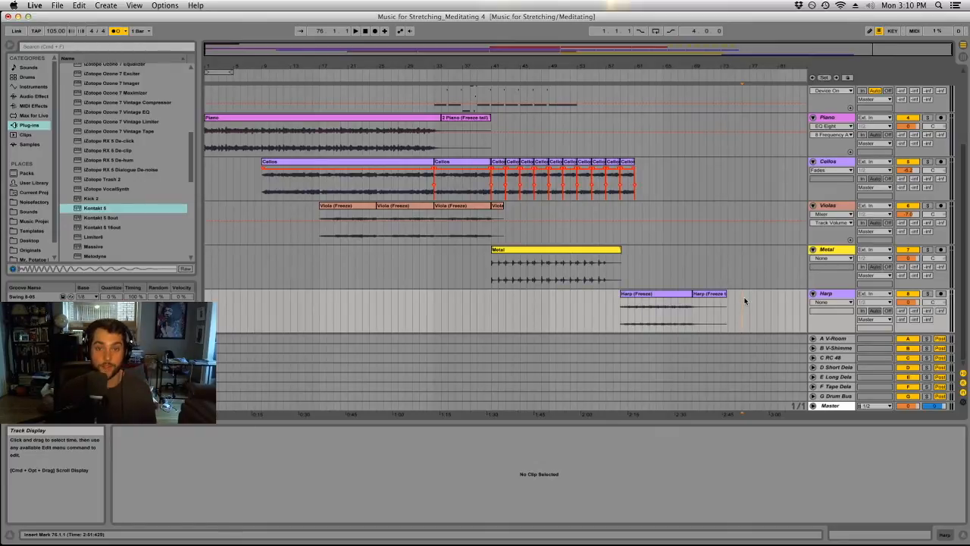
left_click_drag(656, 265, 678, 267)
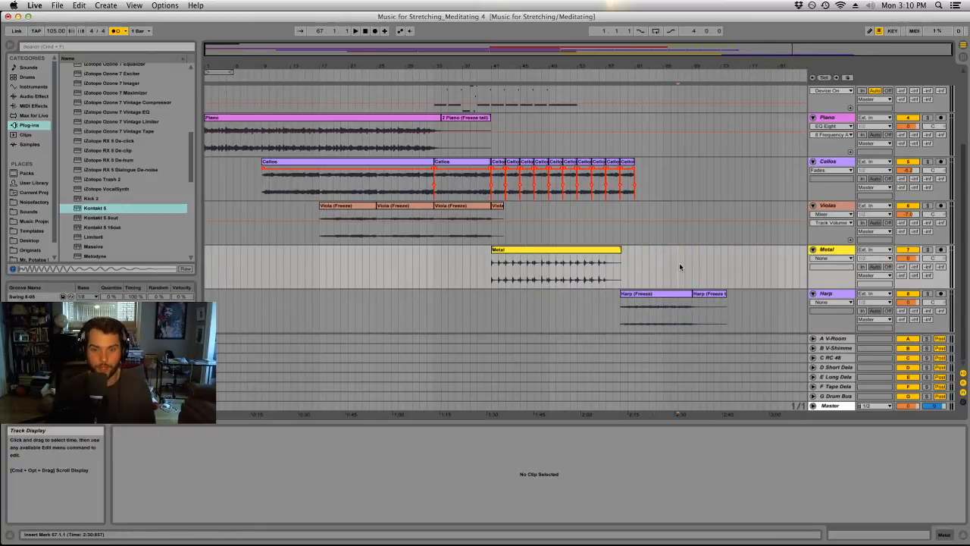
scroll(674, 271, "up", 2)
scroll(668, 279, "down", 2)
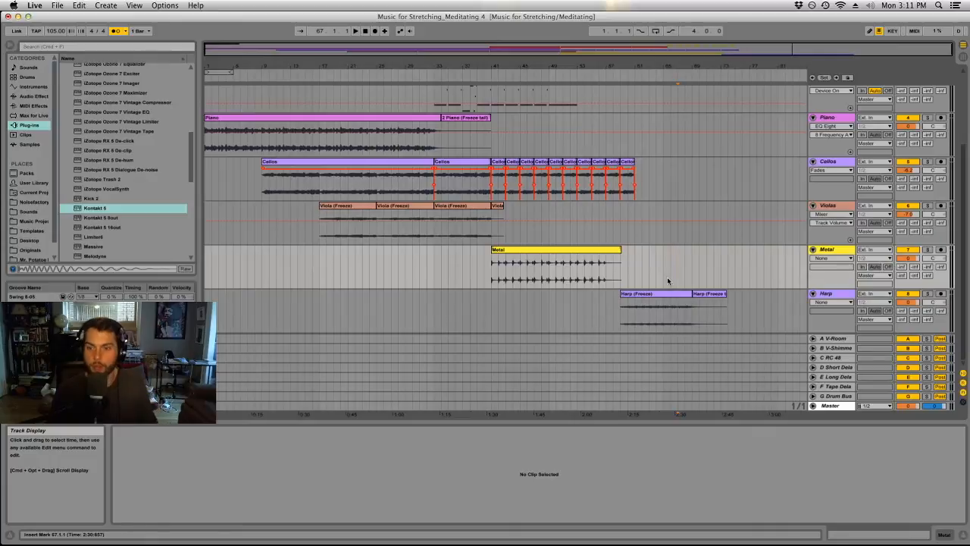
left_click(771, 307)
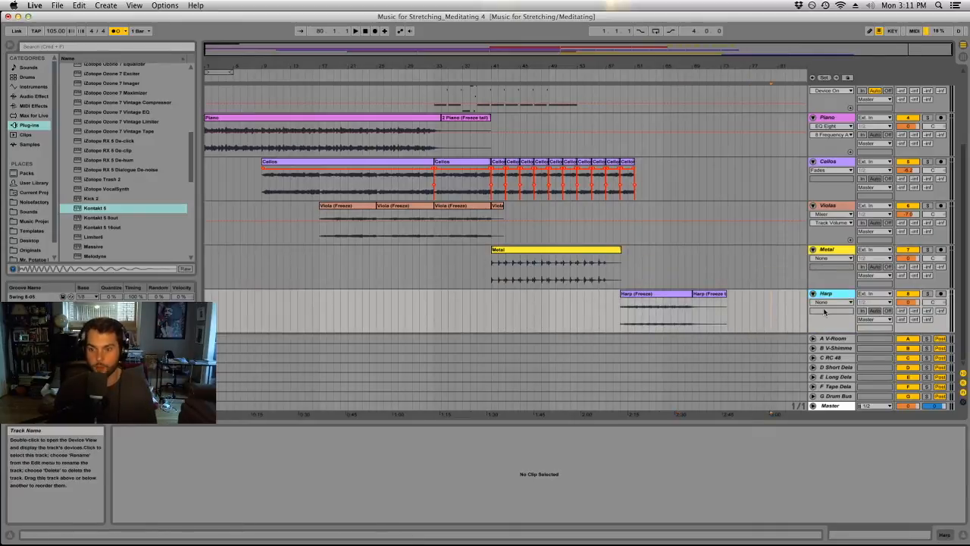
Play from the start of the Harp clip and copy the last Sub clip on the Sub Bass track to bar 65.
left_click(651, 304)
key("space")
scroll(639, 313, "up", 3)
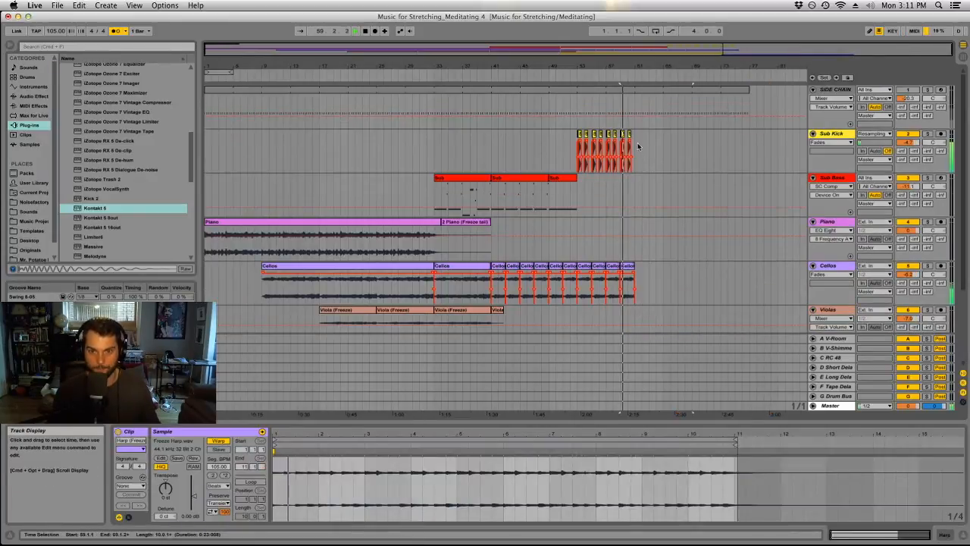
left_click(469, 189)
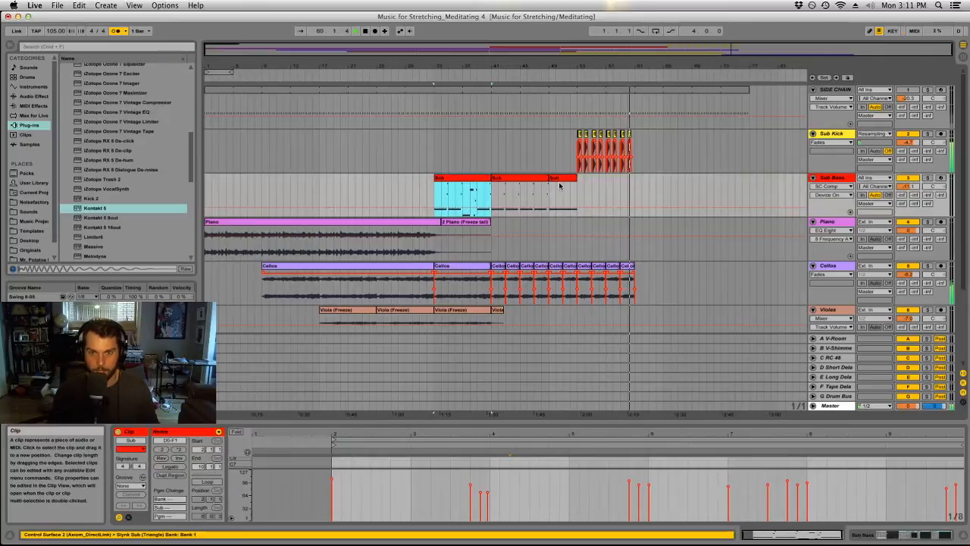
left_click_drag(563, 191, 678, 195)
scroll(684, 192, "down", 3)
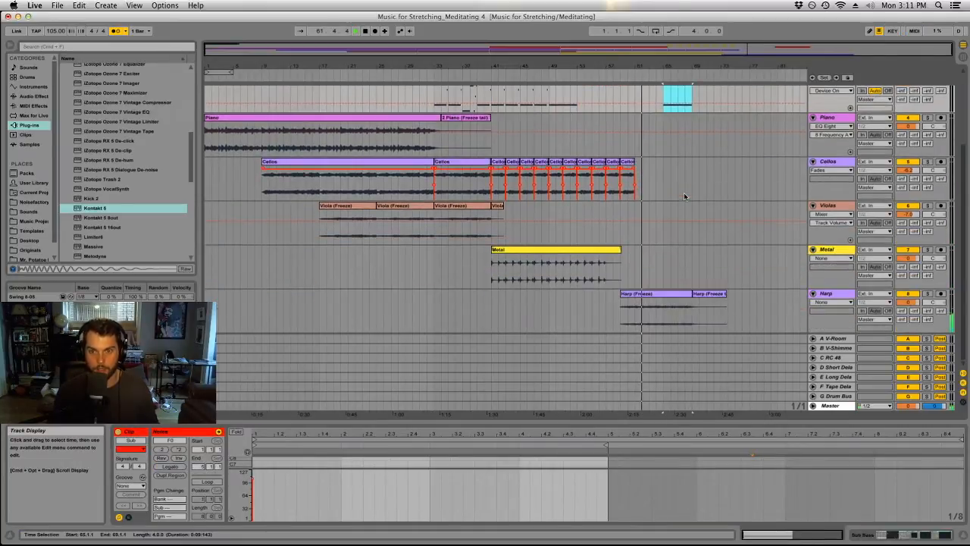
scroll(684, 193, "up", 3)
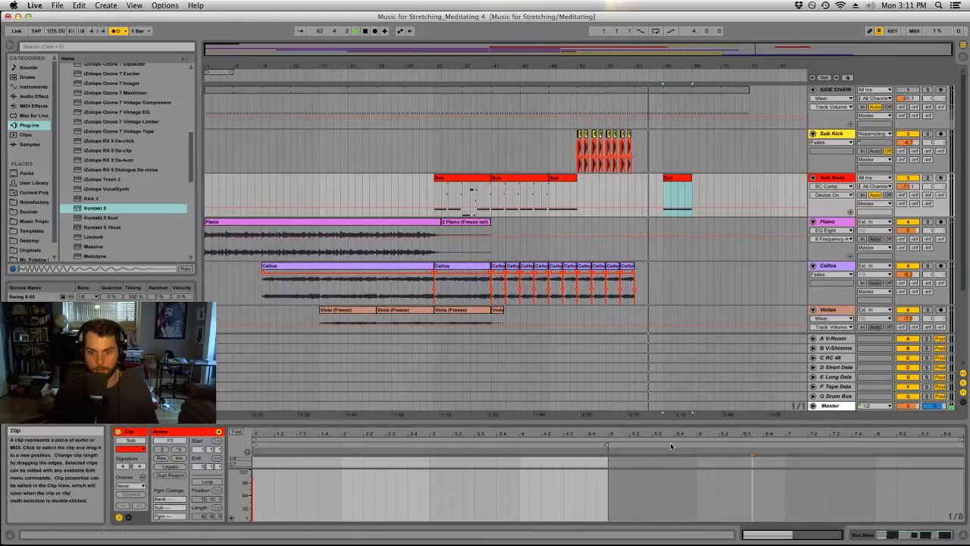
Transpose the note in the copied Sub clip to A#-1 and shorten it to two bars.
left_click_drag(644, 423, 576, 114)
left_click(463, 332)
left_click(406, 367)
left_click(404, 387)
key("Up")
key("Up")
key("Up")
key("Up")
key("Up")
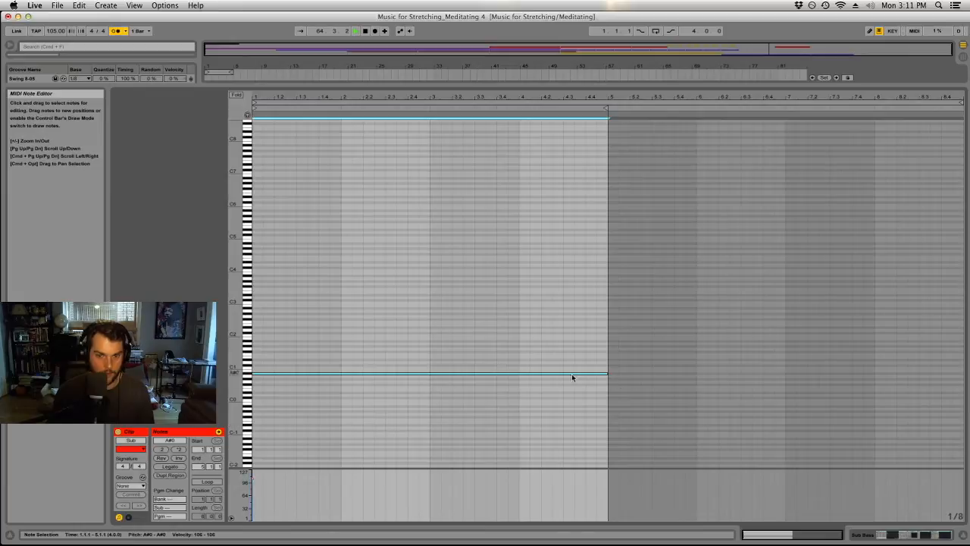
left_click_drag(607, 377, 430, 379)
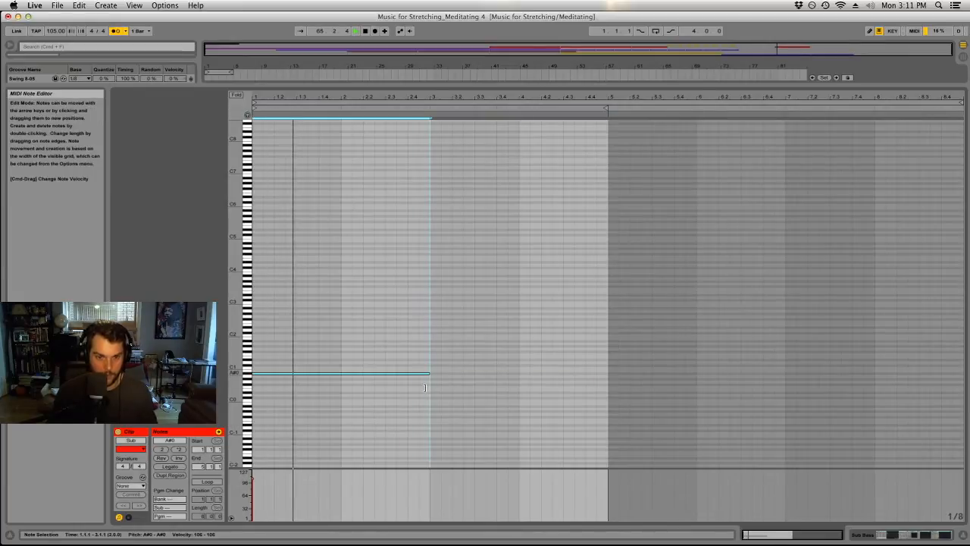
key("shift+Down")
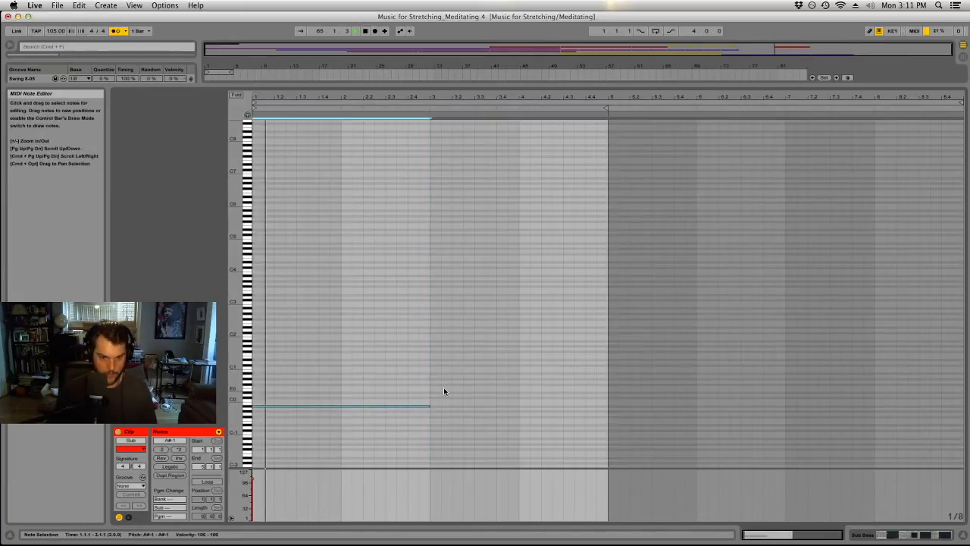
Duplicate the A#-1 note in the Sub clip so the copy starts at bar 3, and transpose the copy up to F0.
key("super+d")
key("Up")
key("Up")
key("Up")
key("Up")
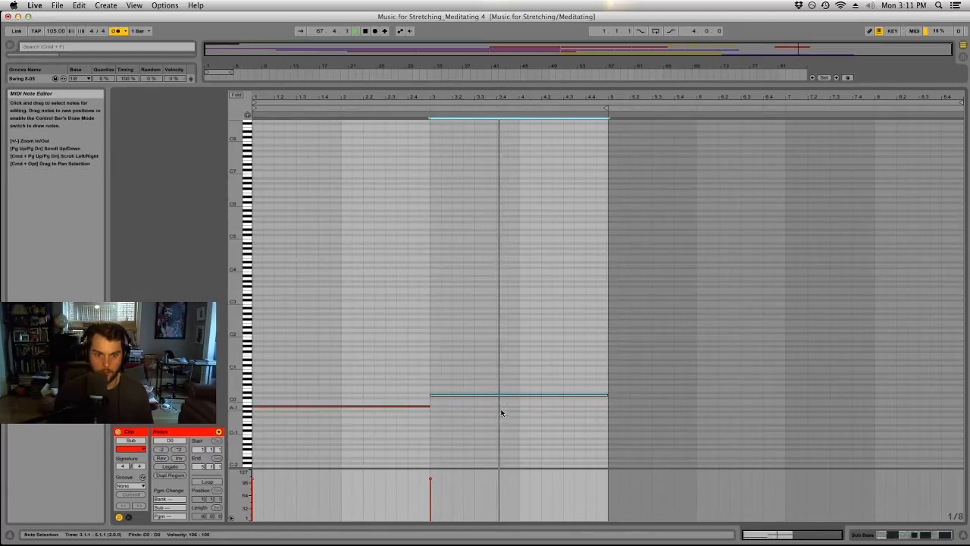
Show the Sub Bass device chain and play the new clip while watching the low end in Spectrum.
left_click_drag(515, 85, 525, 430)
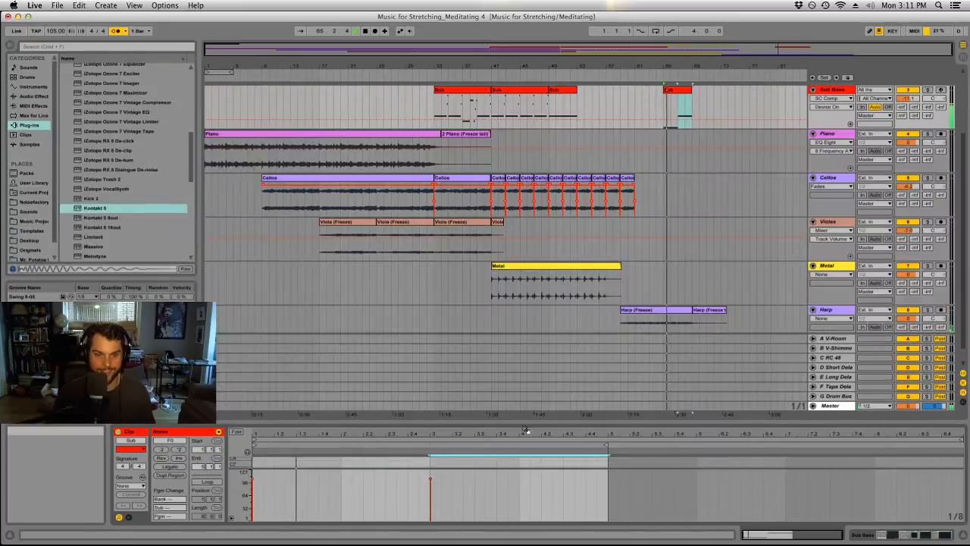
left_click(926, 535)
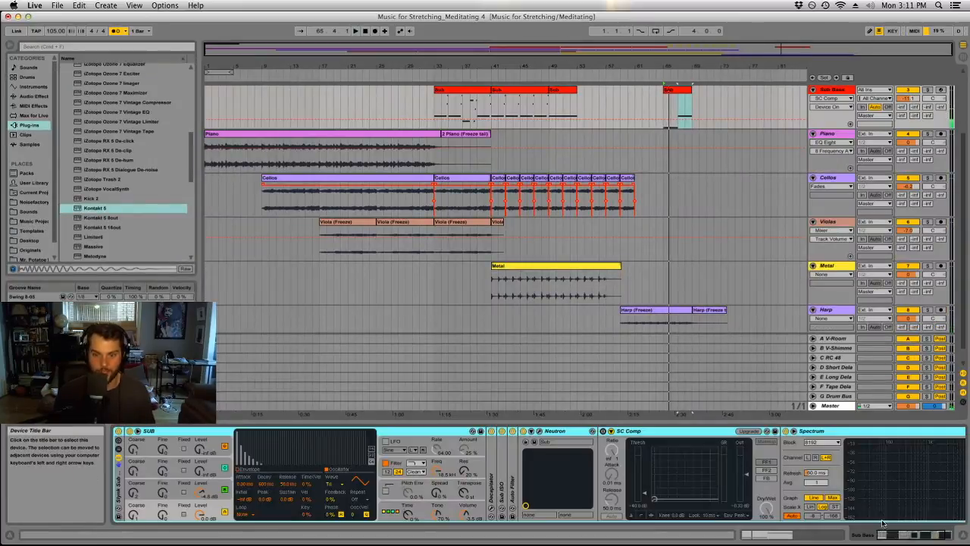
left_click(927, 536)
key("space")
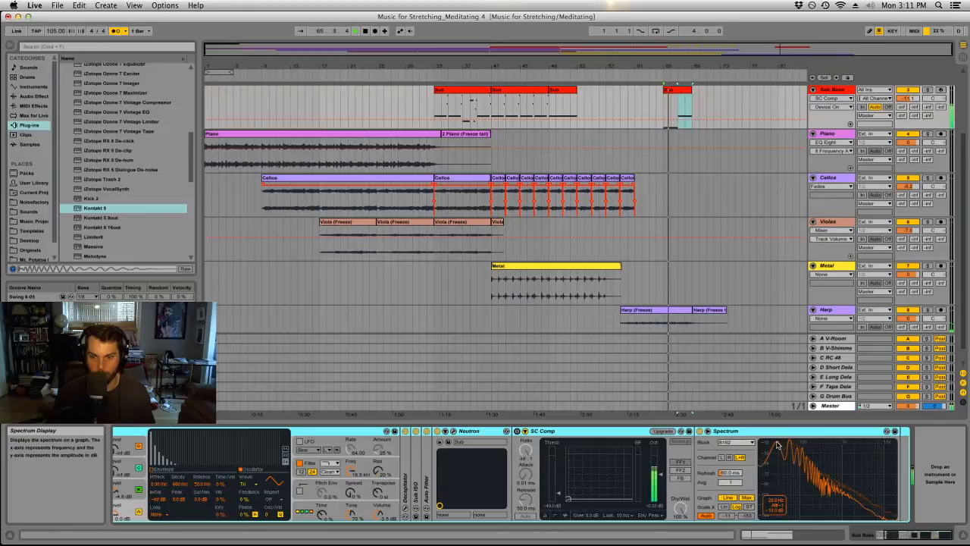
key("space")
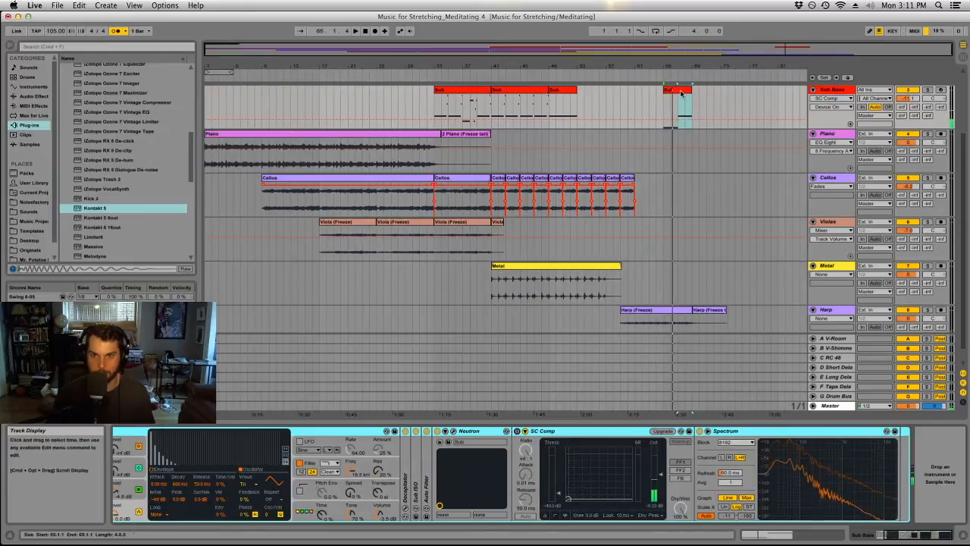
Transpose the first note of the Sub clip at bar 65 up one octave to A#0.
double_click(680, 89)
double_click(417, 457)
left_click_drag(417, 457, 381, 519)
key("super+z")
key("super+z")
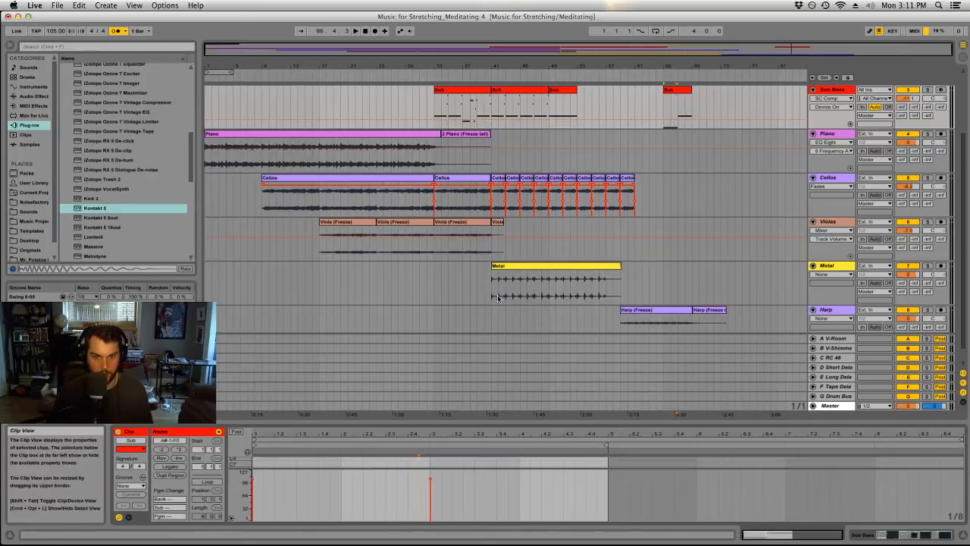
left_click_drag(477, 421, 477, 217)
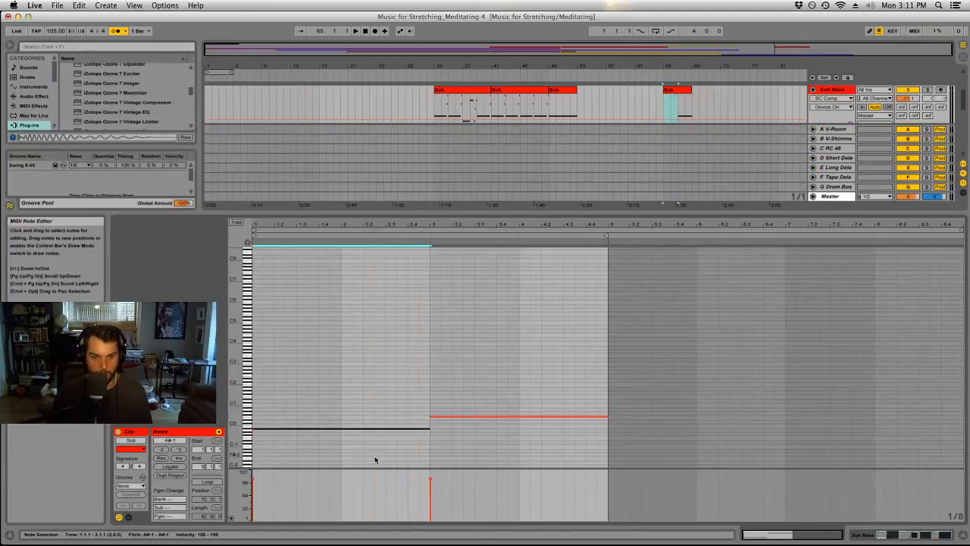
key("shift+Up")
left_click_drag(664, 214, 664, 424)
Play the edited Sub clip from bar 65 and check the Sub Bass synth settings and Spectrum display.
left_click(675, 91)
key("space")
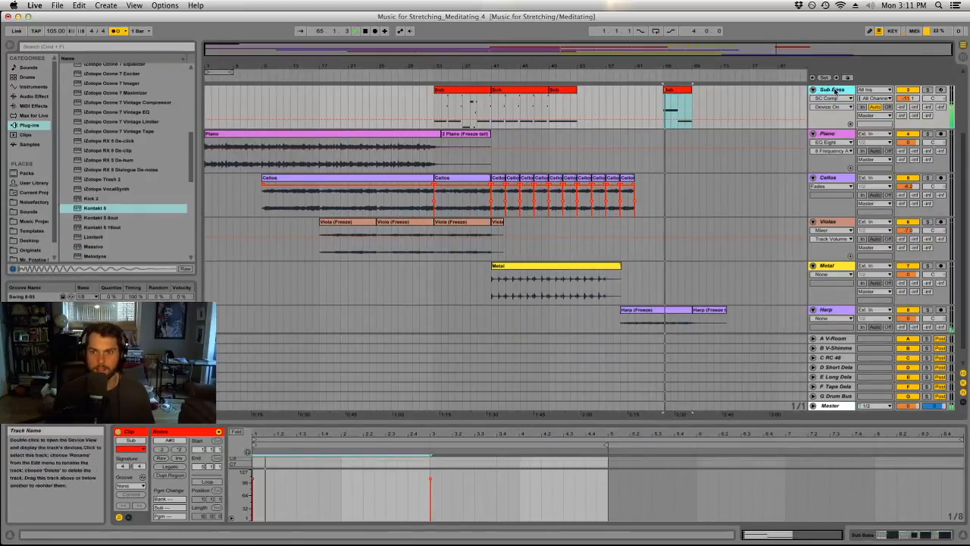
left_click(899, 534)
left_click_drag(898, 535, 885, 534)
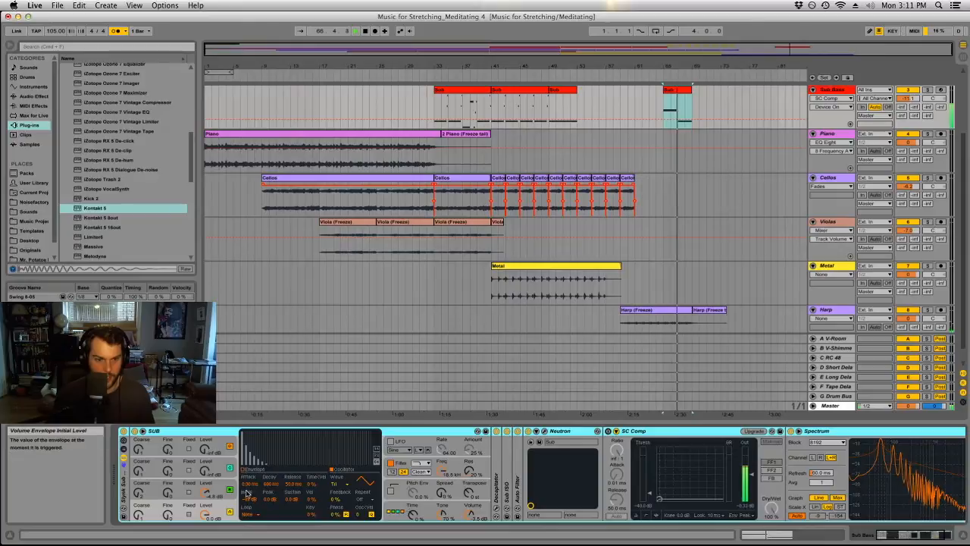
left_click(204, 485)
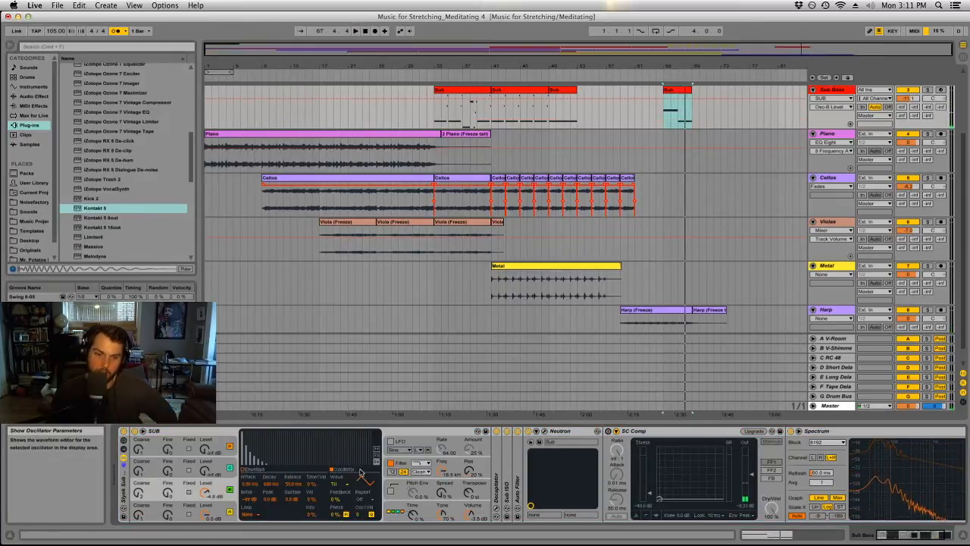
left_click(325, 299)
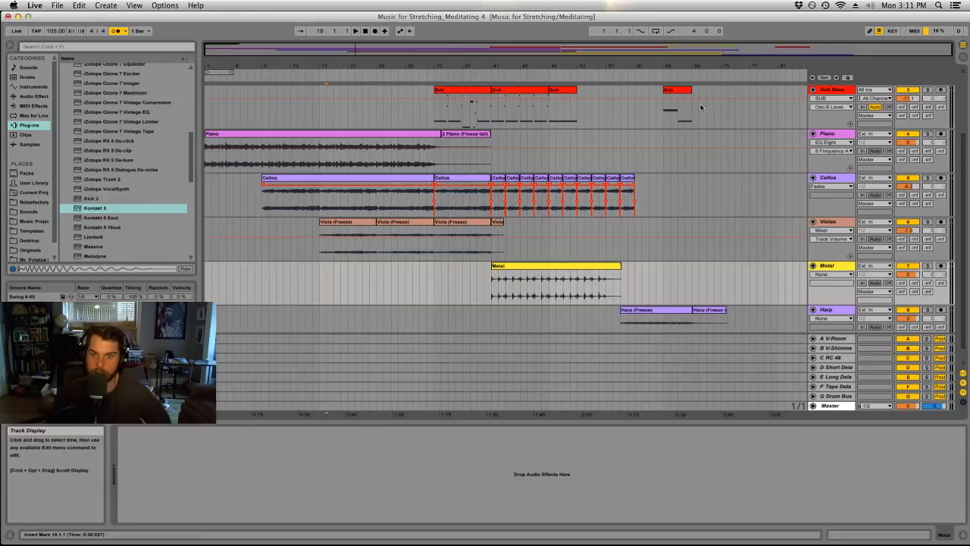
Duplicate the Sub clip at bar 65 so the copy follows at bar 69.
scroll(650, 260, "up", 3)
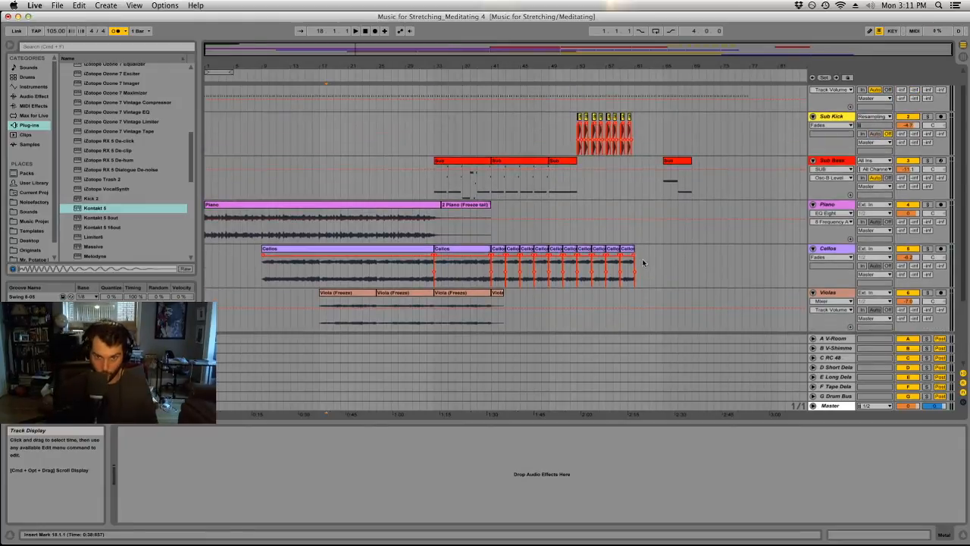
left_click(686, 161)
key("super+d")
scroll(689, 218, "down", 3)
scroll(689, 219, "up", 4)
scroll(689, 222, "down", 4)
Turn off the metronome while playing the arrangement from bar 61.
left_click(634, 146)
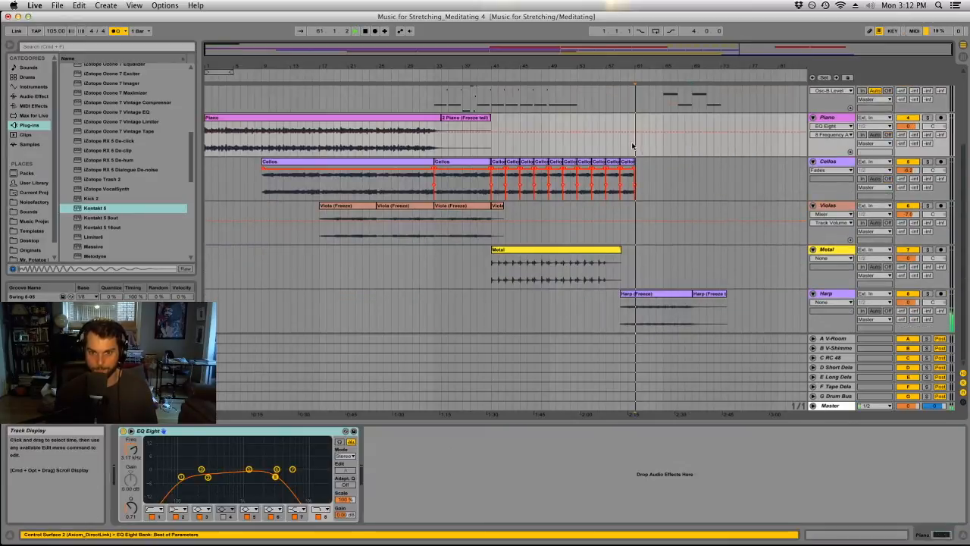
scroll(637, 151, "up", 1)
left_click(121, 31)
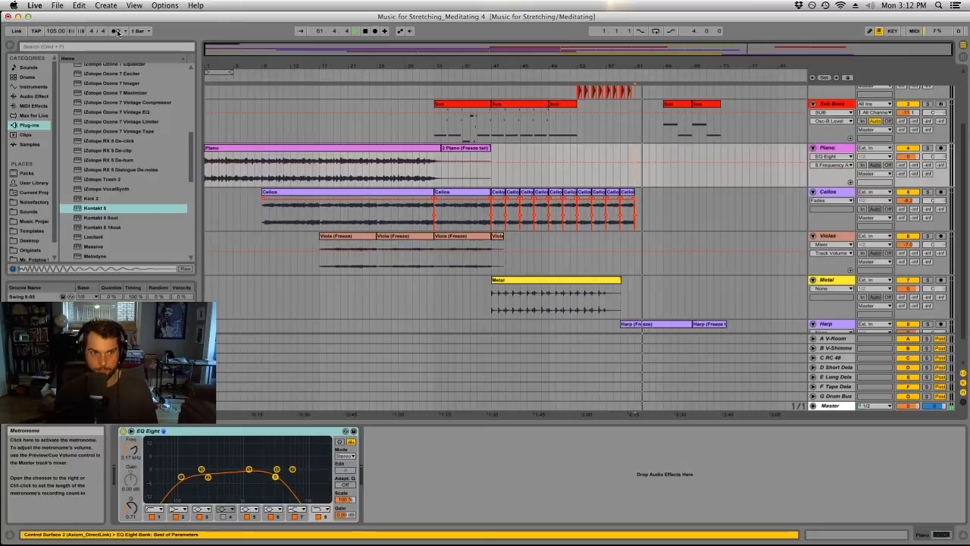
scroll(537, 314, "up", 3)
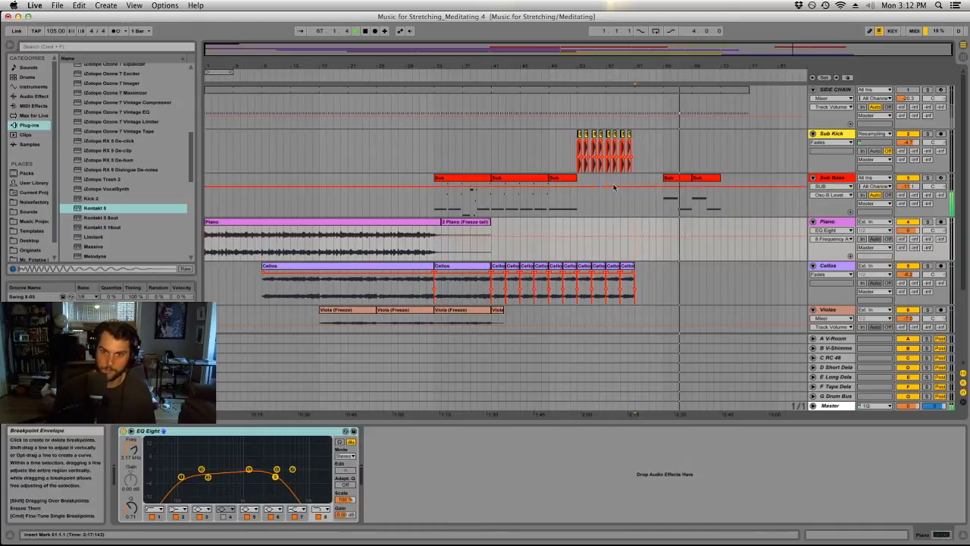
Raise the velocity of both notes in the Sub clip at bar 65 to 127.
left_click(677, 198)
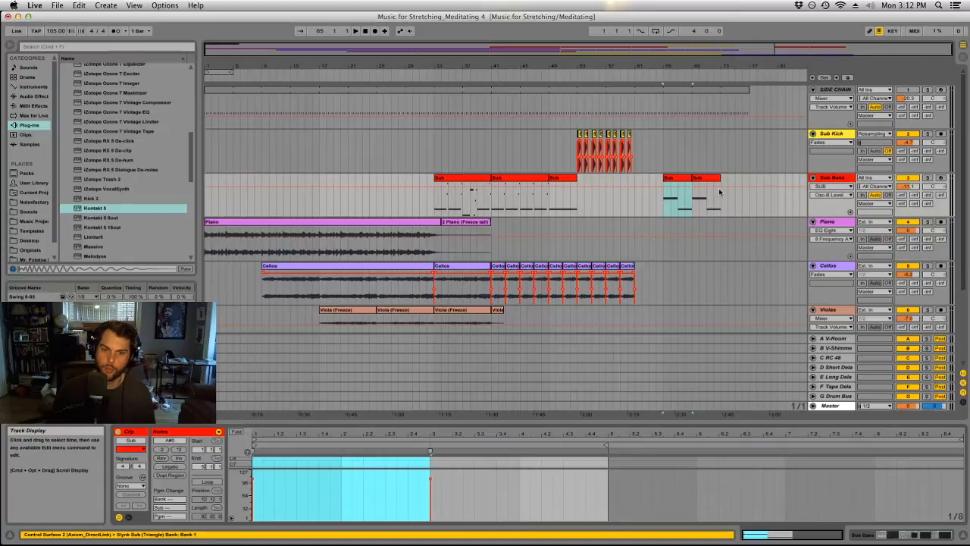
double_click(676, 178)
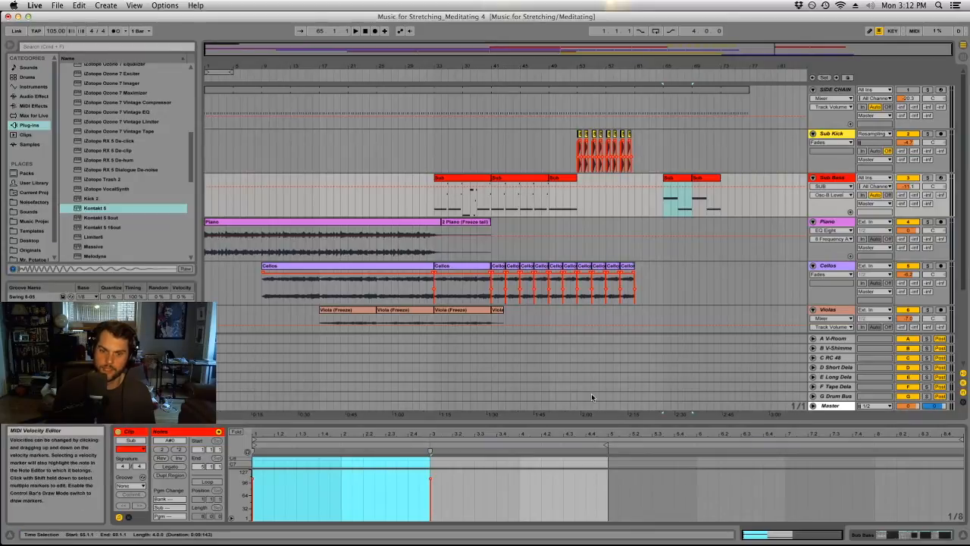
left_click_drag(560, 424, 538, 131)
left_click(475, 485)
key("super+a")
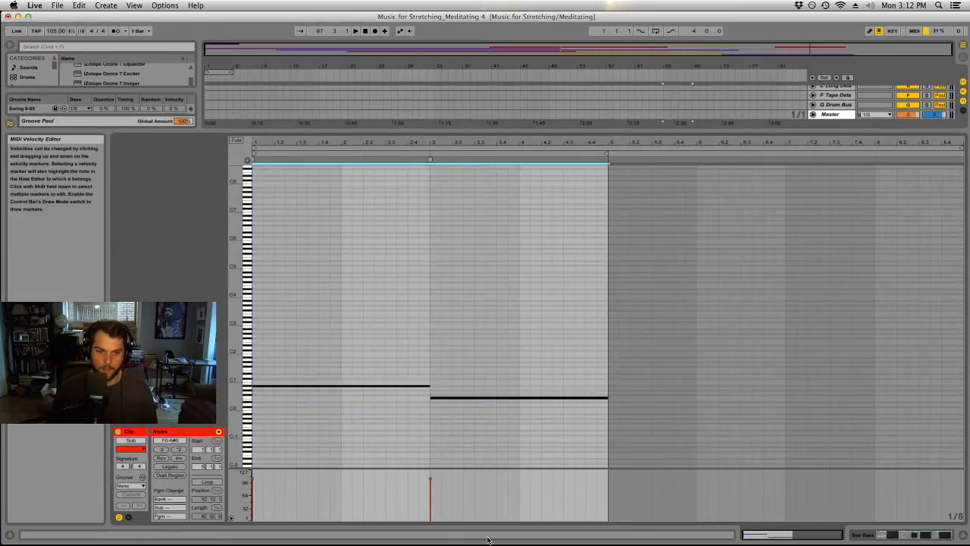
left_click(463, 436)
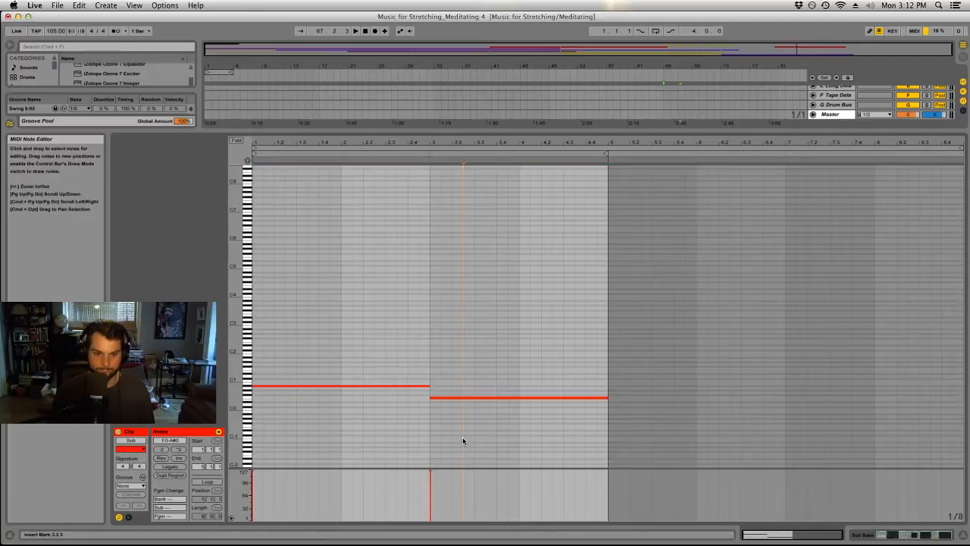
Consolidate the three Sub clips between bars 33 and 53 into one clip and raise the velocity of all its notes.
left_click_drag(528, 134, 532, 332)
left_click(562, 89)
left_click(468, 90, "shift")
key("a")
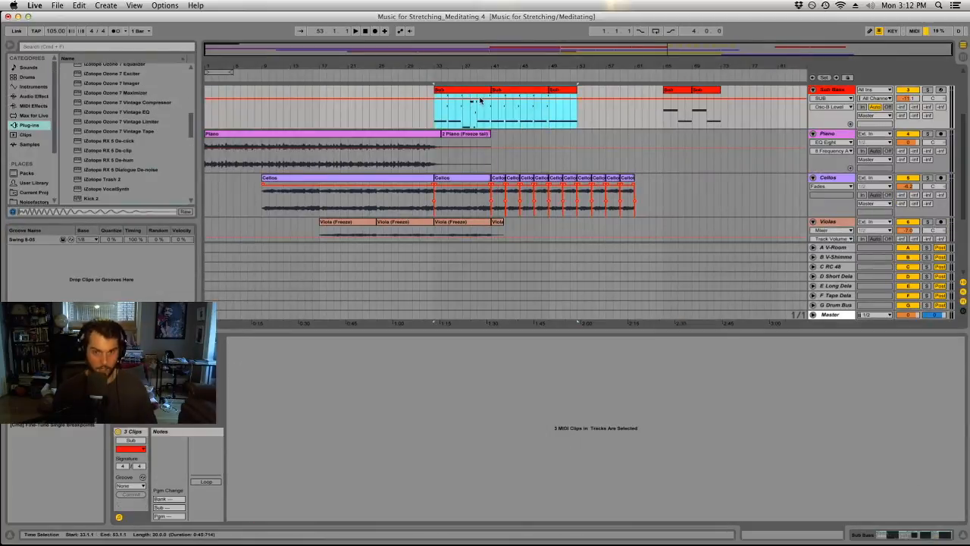
key("a")
left_click(632, 496)
key("super+a")
mouse_move(608, 494)
left_mouse_down()
mouse_move(613, 362)
mouse_move(622, 359)
mouse_move(616, 425)
left_mouse_up()
Consolidate the two Sub clips between bars 65 and 73 into one clip and open it.
left_click(680, 89)
left_click(717, 89, "shift")
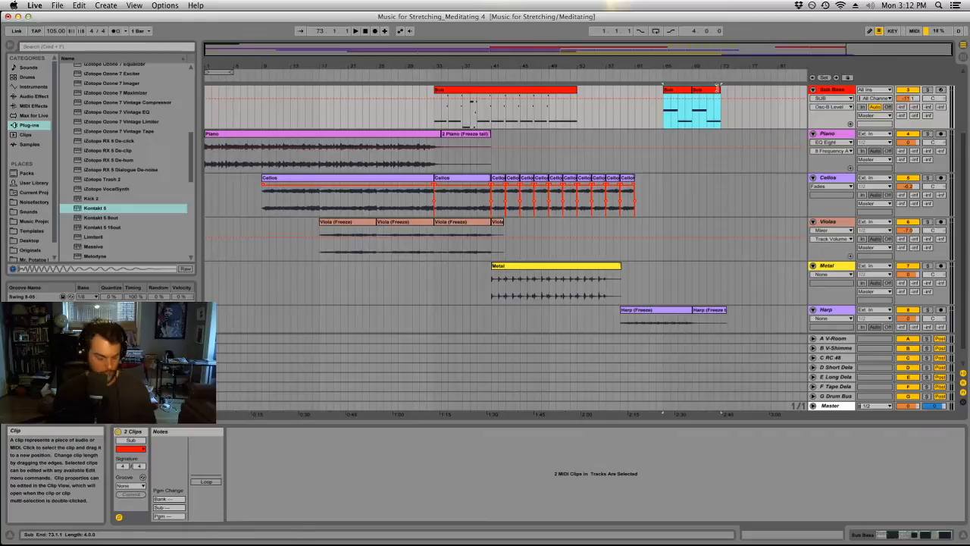
key("super+j")
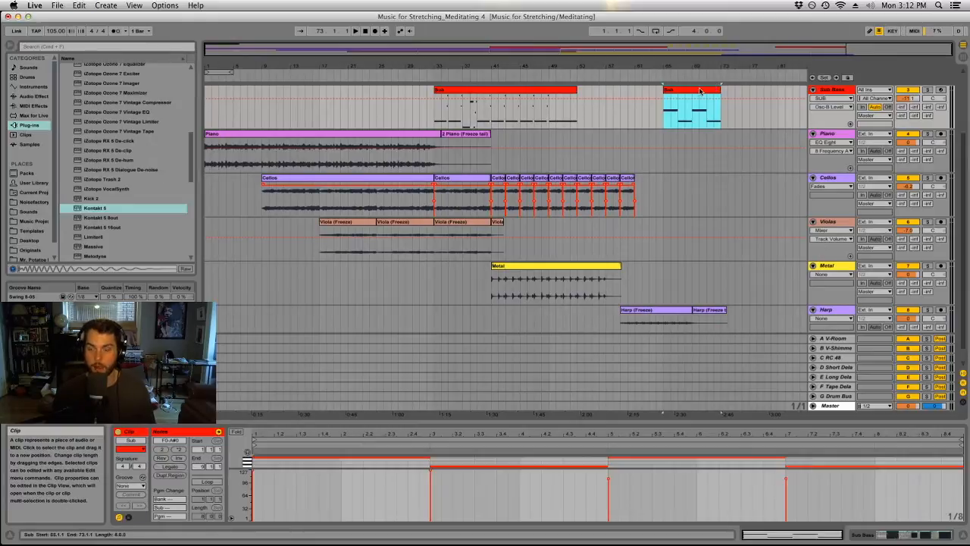
double_click(700, 91)
Play the consolidated Sub clip from bar 65 while checking the Sub Bass device chain and Spectrum.
left_click(688, 142)
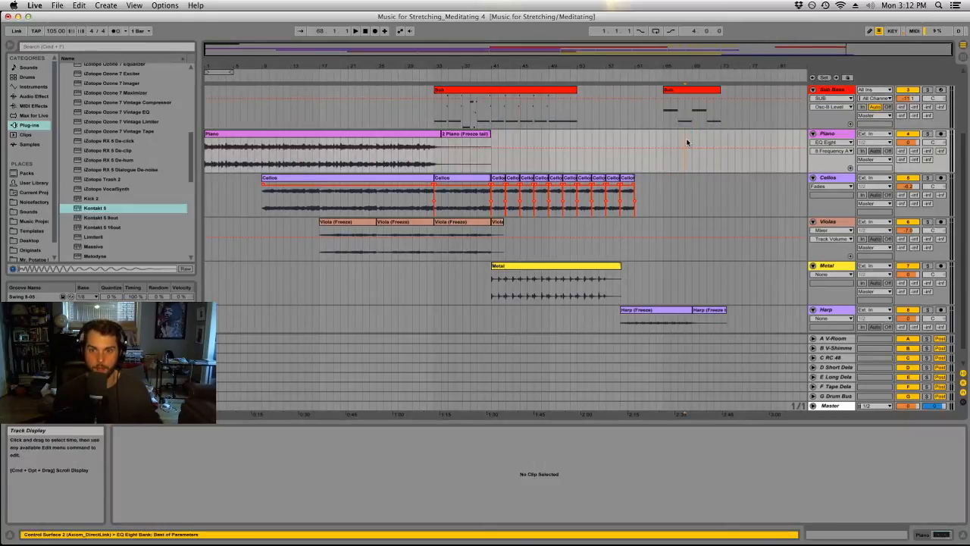
key("shift+Tab")
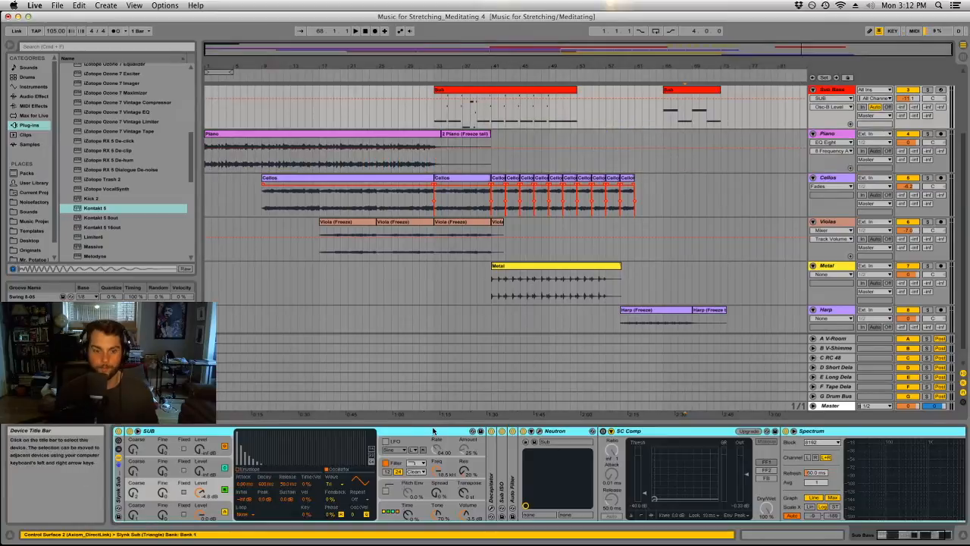
left_click(688, 89)
key("space")
key("space")
left_click(893, 534)
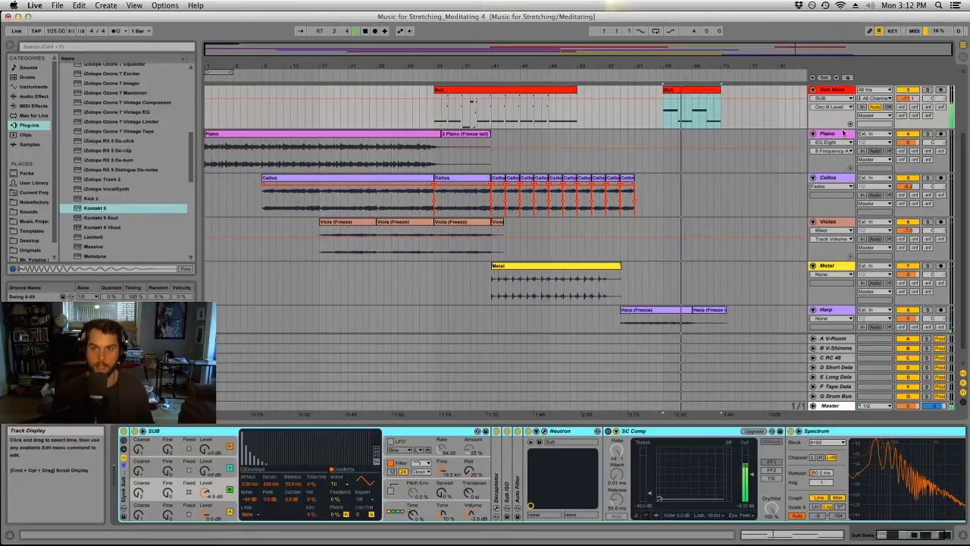
Open the Pitch Bend envelope of the Sub clip at bar 65 in an enlarged clip view.
double_click(670, 89)
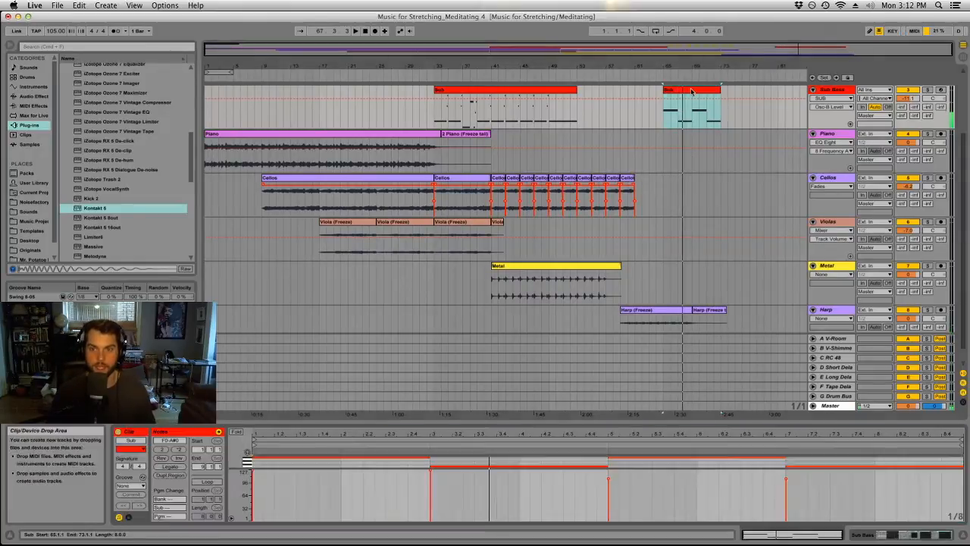
left_click(128, 517)
left_click_drag(309, 423, 394, 103)
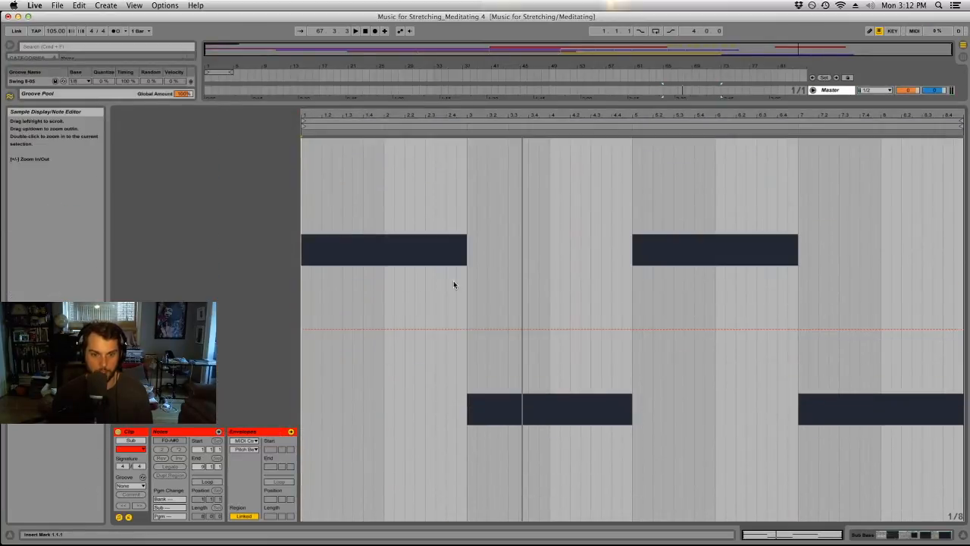
Draw a pitch bend ramp falling to the minimum over the last two eighth notes before bar 3 of the clip.
left_click(445, 329)
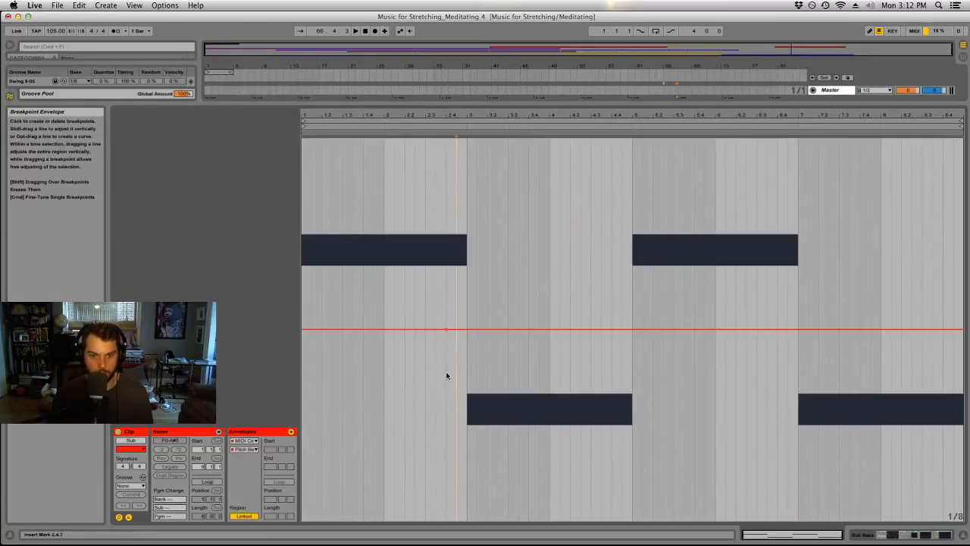
key("super+b")
left_click(470, 517)
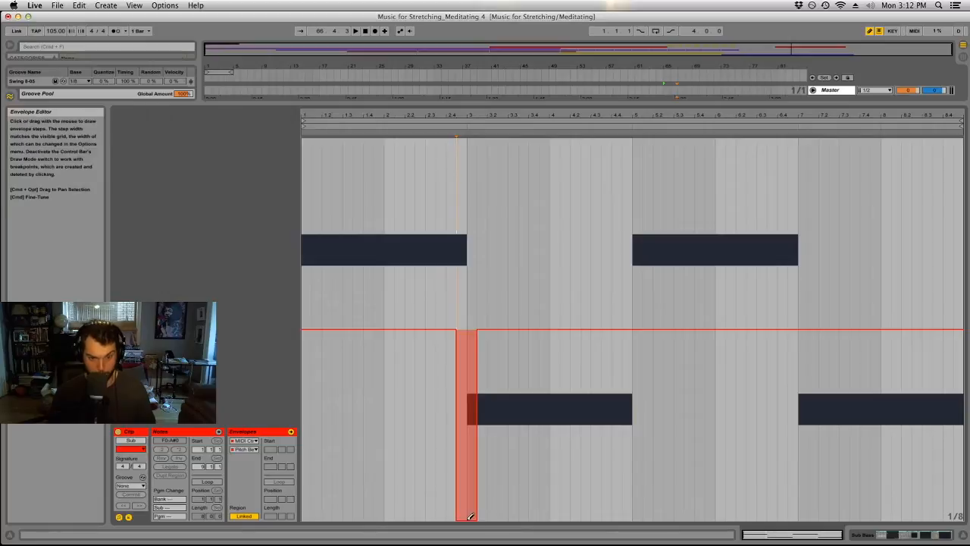
key("super+z")
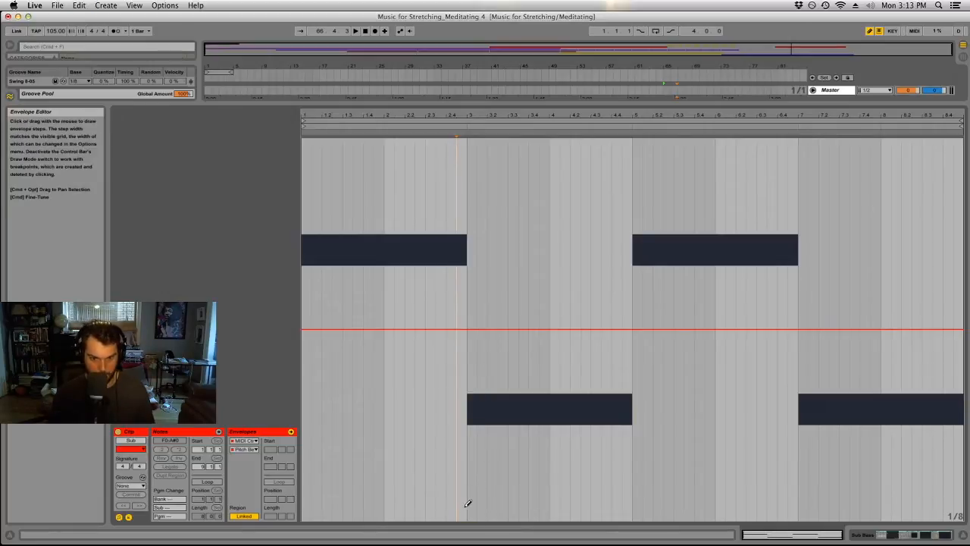
left_click_drag(467, 503, 468, 536)
key("super+b")
left_click(456, 330)
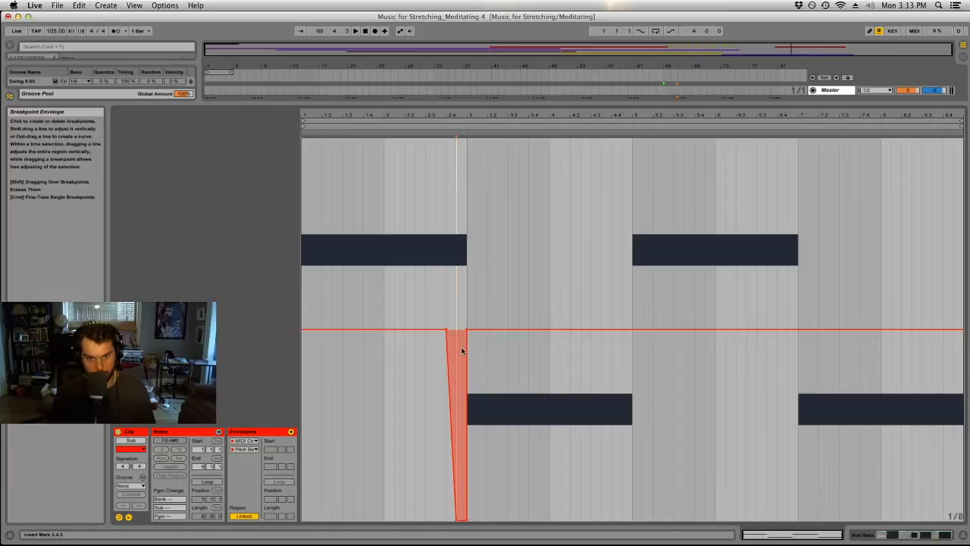
left_click(457, 522)
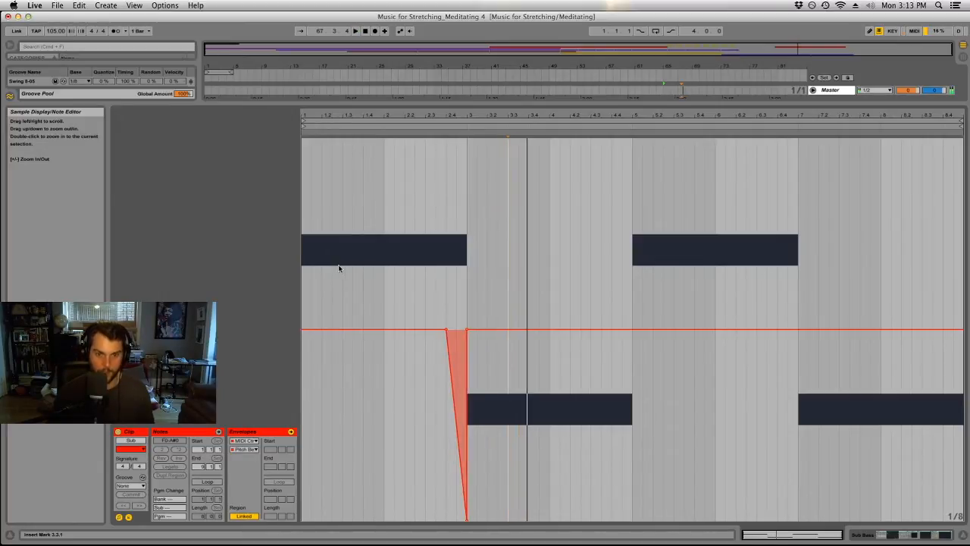
Start the pitch bend ramp one eighth note earlier, curve its descent, and raise its low point to half the downward range.
left_click(446, 331)
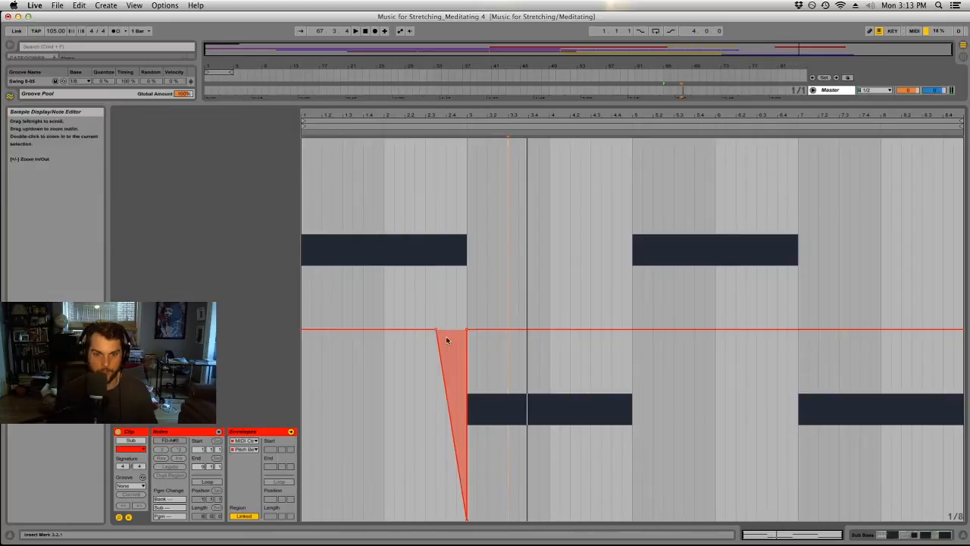
left_click_drag(440, 357, 440, 340)
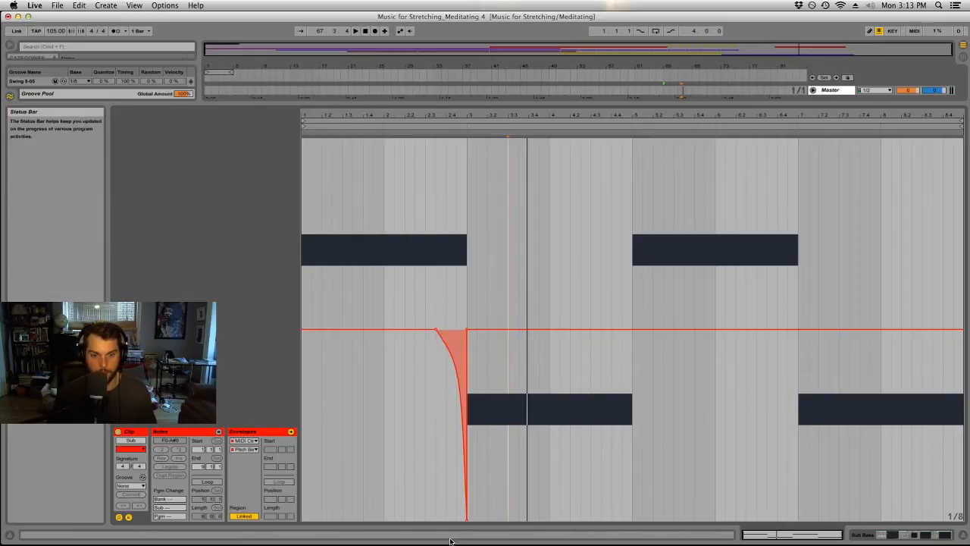
left_click_drag(467, 520, 466, 471)
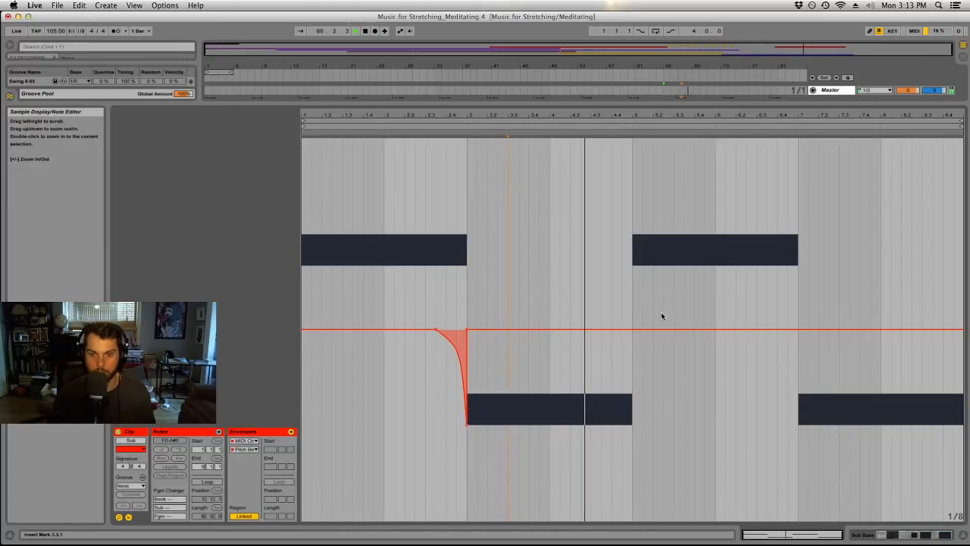
Draw a second pitch bend ramp over the last three eighth notes before bar 7, matching the first one's depth and curve.
left_click(768, 330)
left_click(798, 330)
left_click(796, 424)
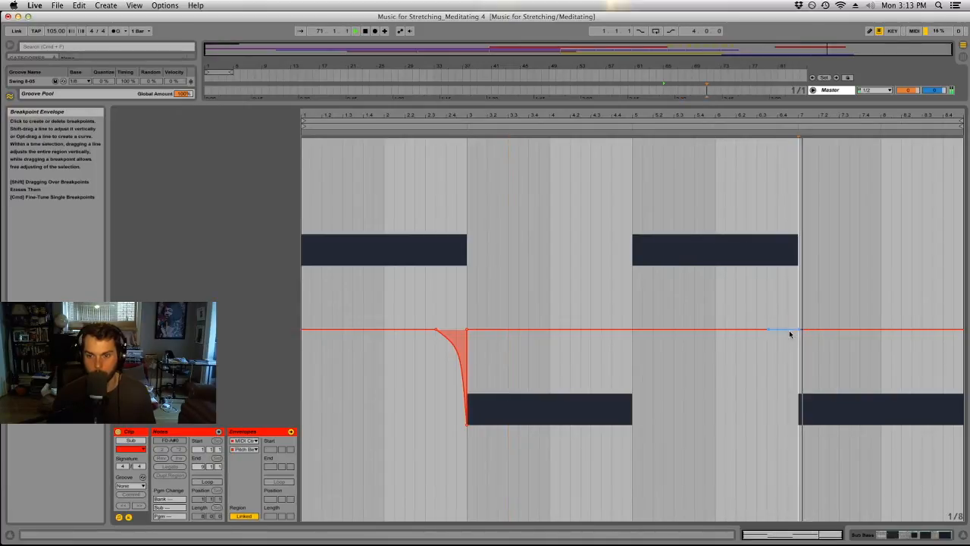
key("super+b")
left_click(795, 422)
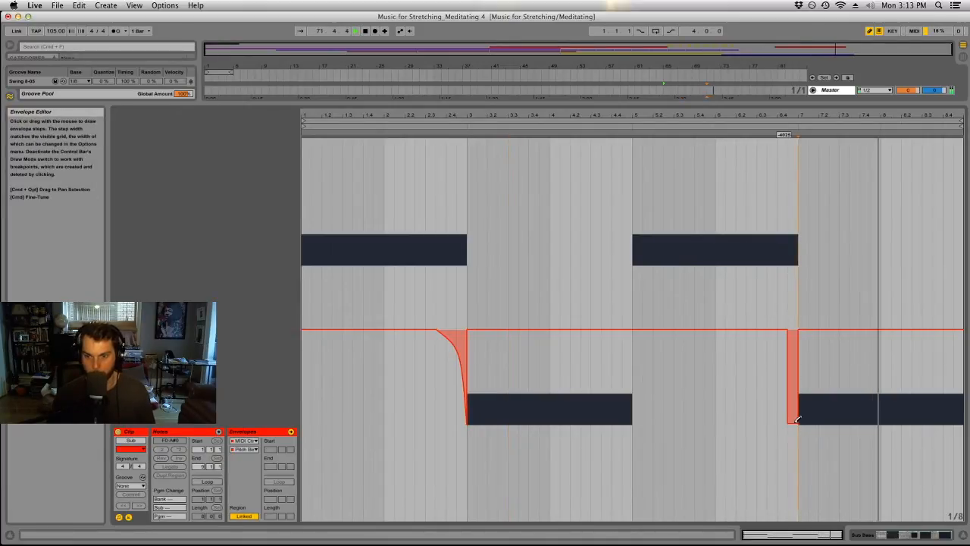
key("b")
left_click(788, 329)
left_click(788, 425)
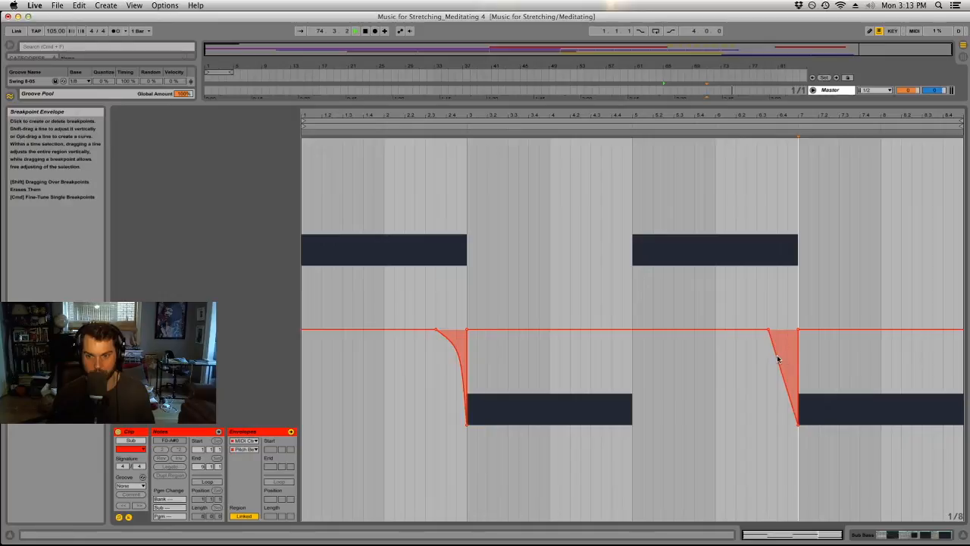
left_click_drag(775, 356, 782, 340)
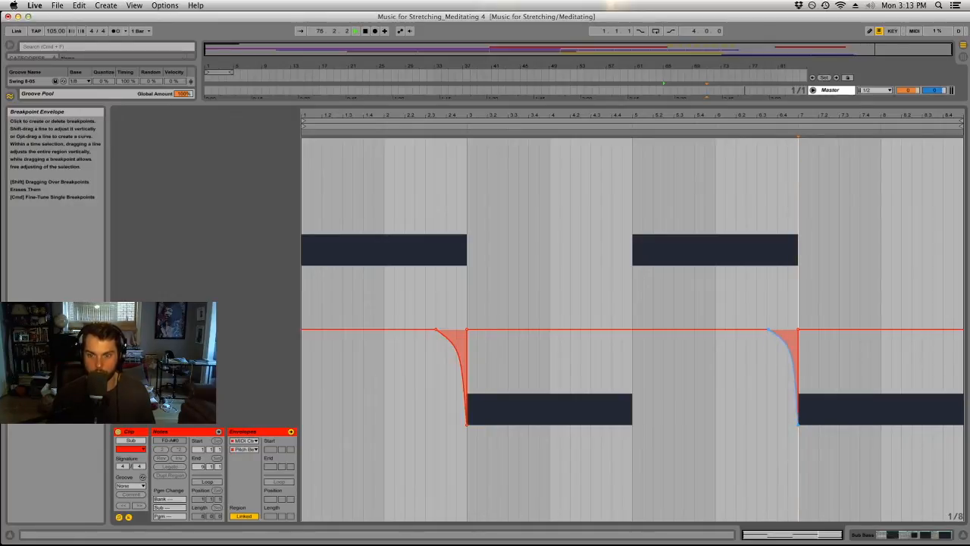
Shrink the enlarged clip view and play the Sub clip from bar 65 to hear both pitch bends.
left_click(533, 271)
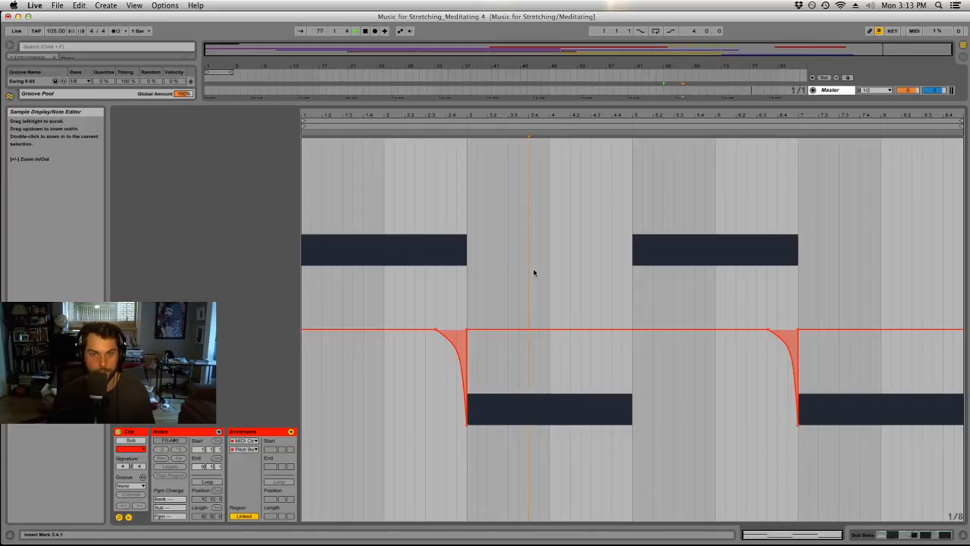
left_click(507, 287)
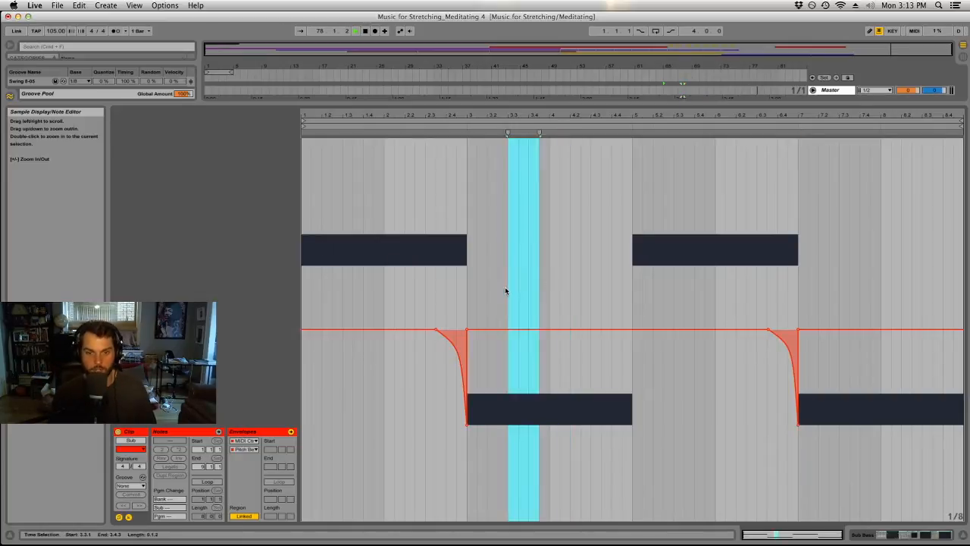
left_click_drag(559, 105, 556, 422)
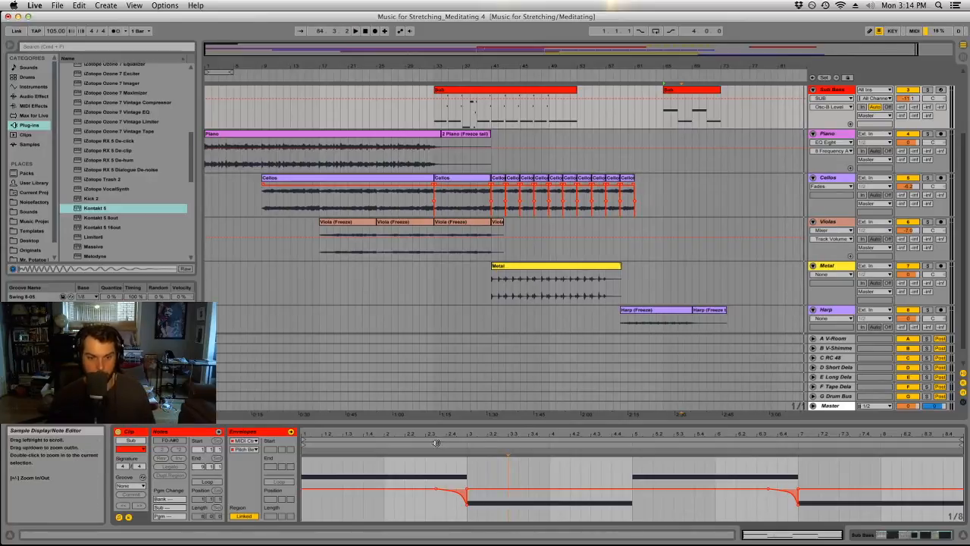
left_click(304, 445)
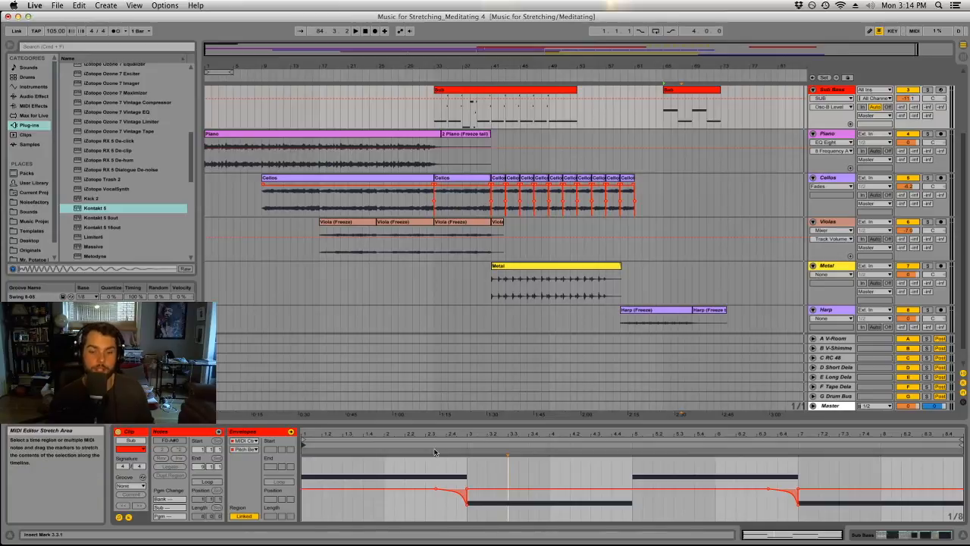
key("space")
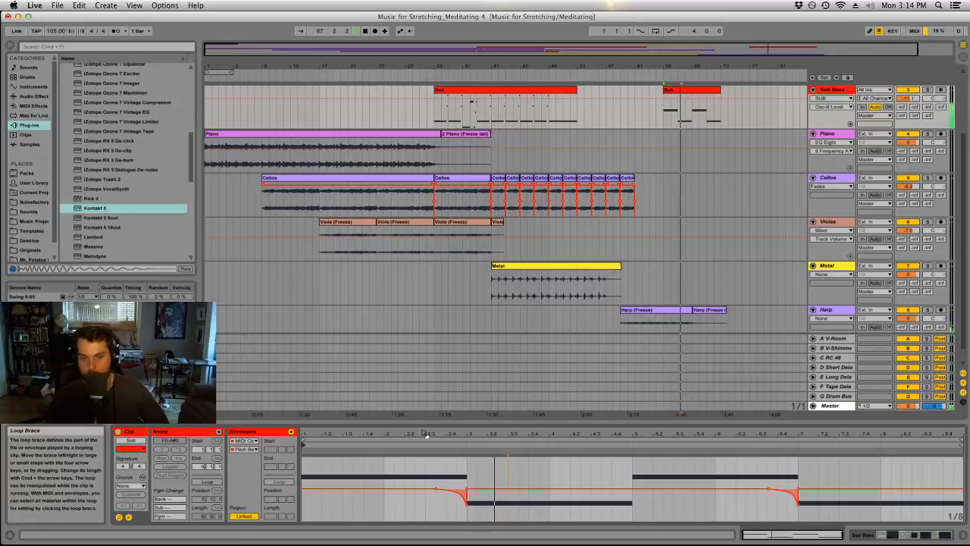
scroll(625, 197, "down", 3)
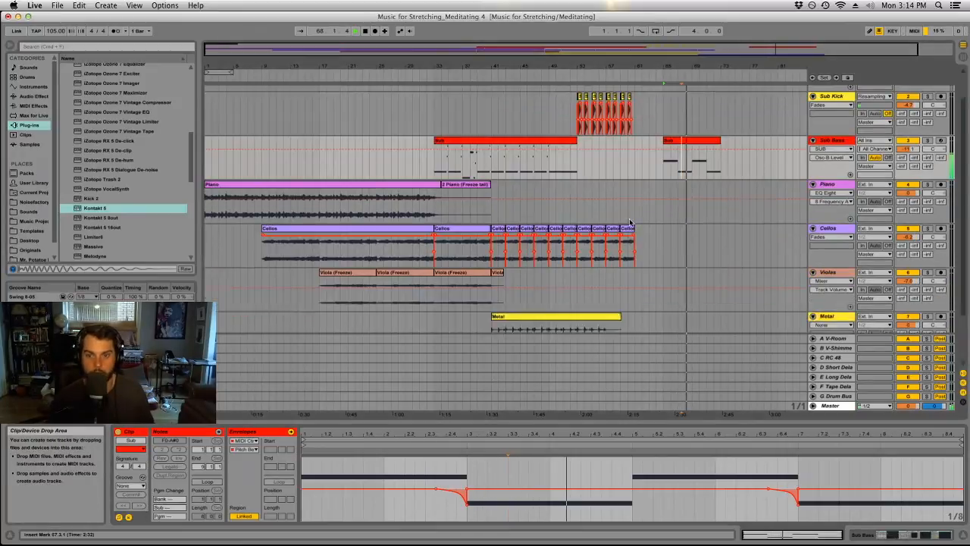
Extend the second Harp clip so that it ends at bar 77.
left_click_drag(664, 314, 718, 297)
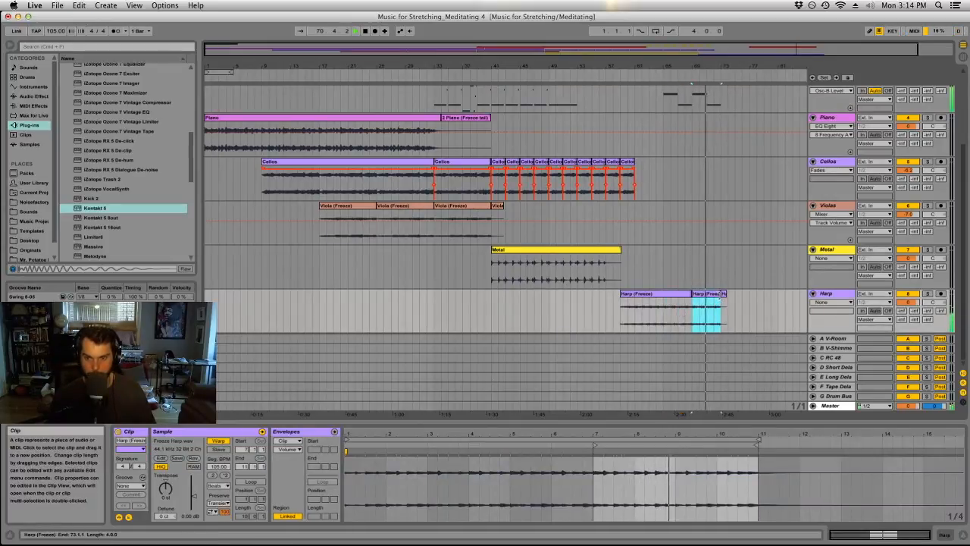
left_click_drag(719, 295, 749, 295)
Try a copy of the eight-bar Cellos clip at bar 73 and delete it again.
scroll(738, 309, "up", 5)
scroll(737, 309, "down", 2)
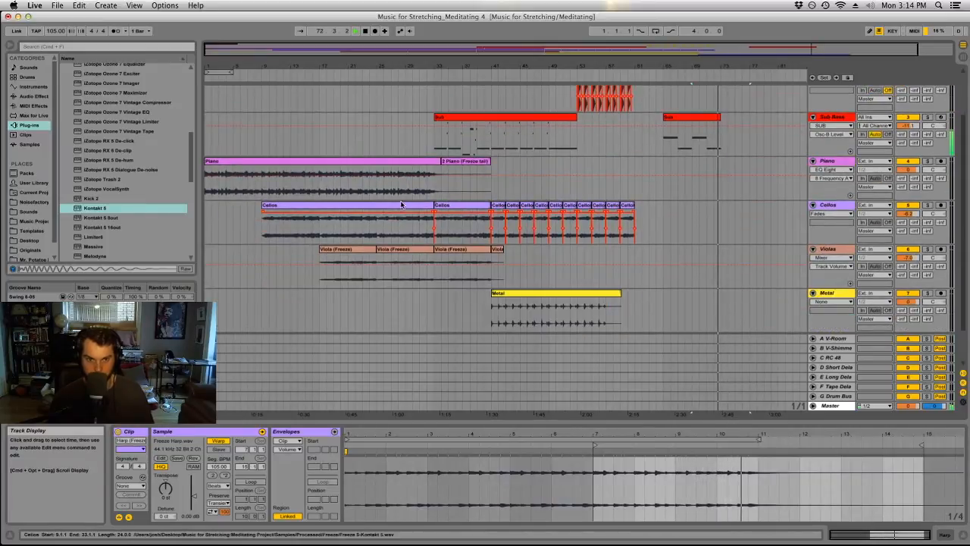
left_click_drag(461, 221, 740, 219)
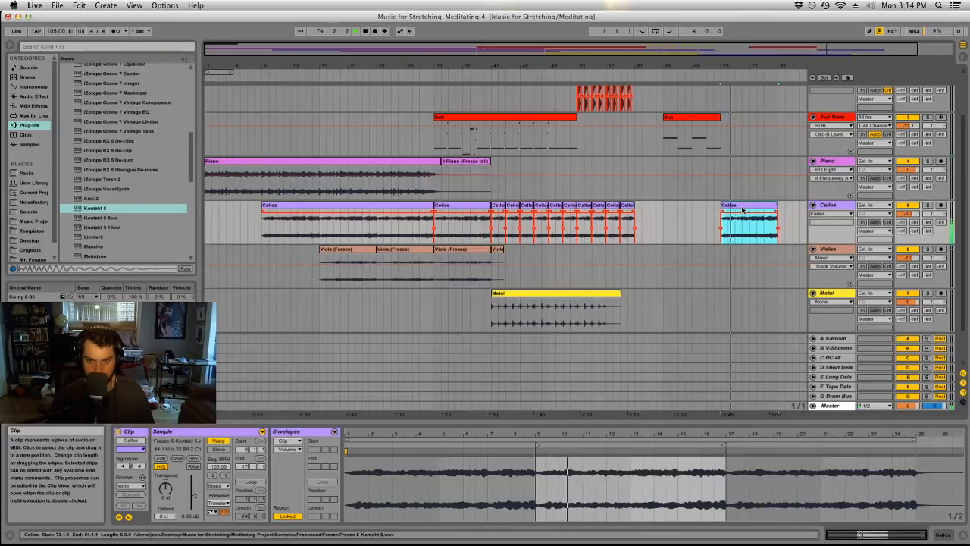
key("Delete")
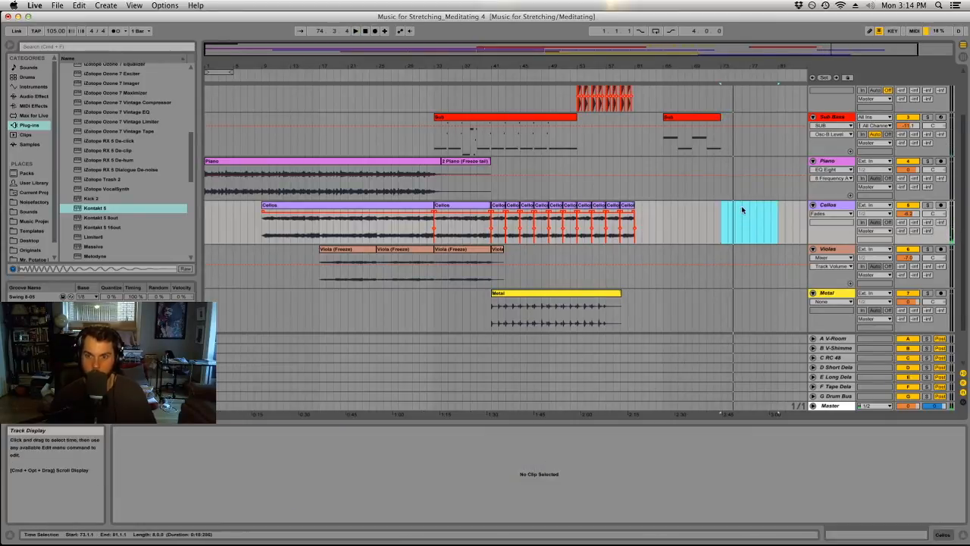
left_click_drag(721, 215, 693, 222)
left_click(686, 226)
Duplicate the eight-bar Sub clip at bar 65 so that the copy fills bars 73 to 81.
scroll(698, 232, "up", 2)
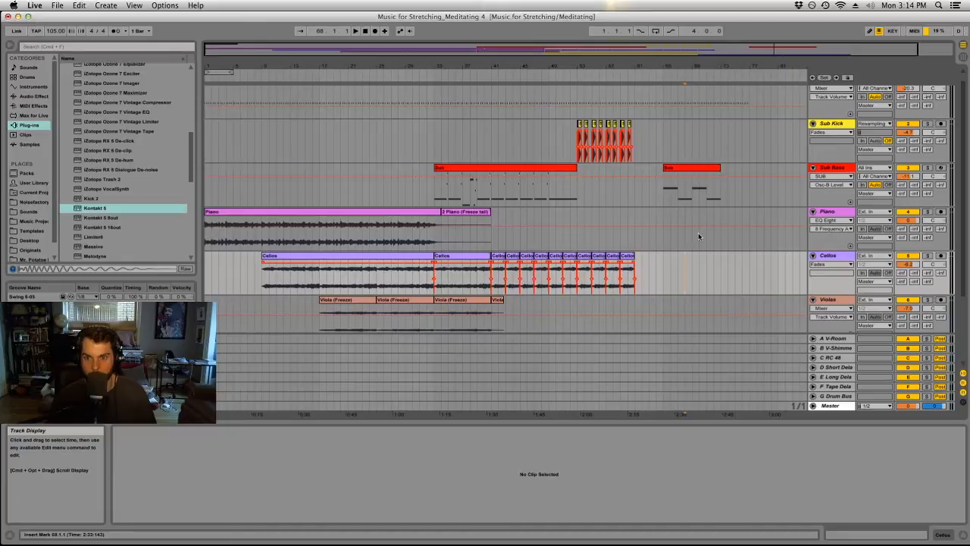
left_click(701, 168)
key("super+d")
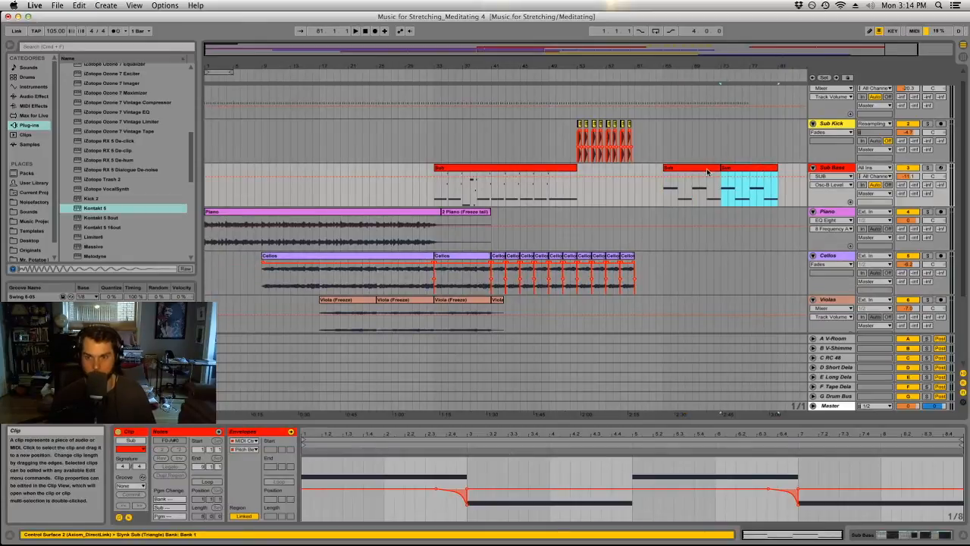
left_click_drag(762, 68, 736, 67)
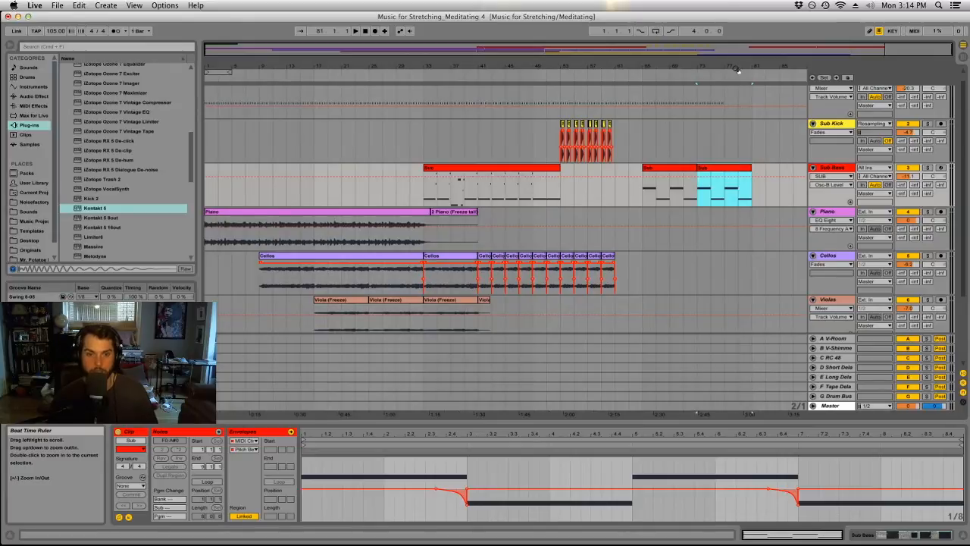
Insert a new MIDI track below Harp and load Kontakt 5 on it.
scroll(784, 309, "down", 3)
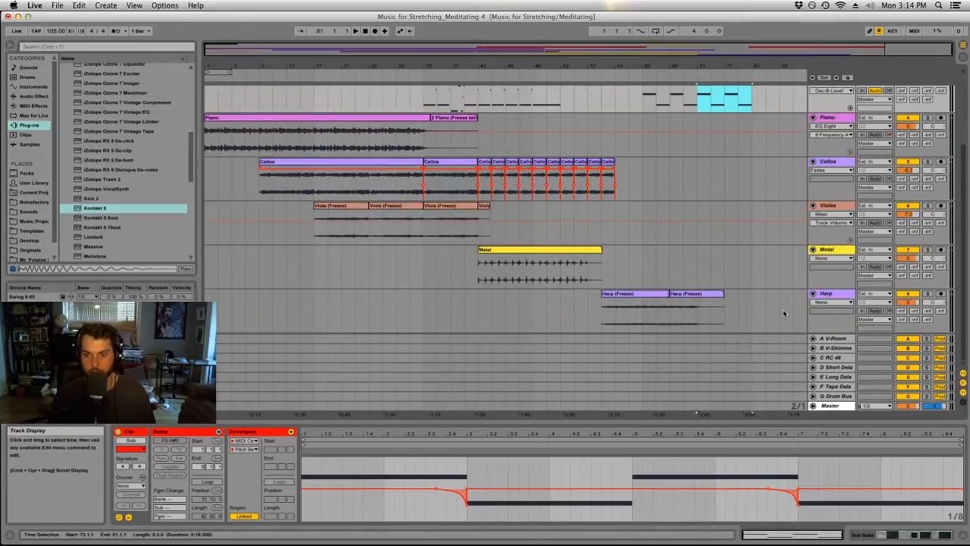
left_click(834, 299)
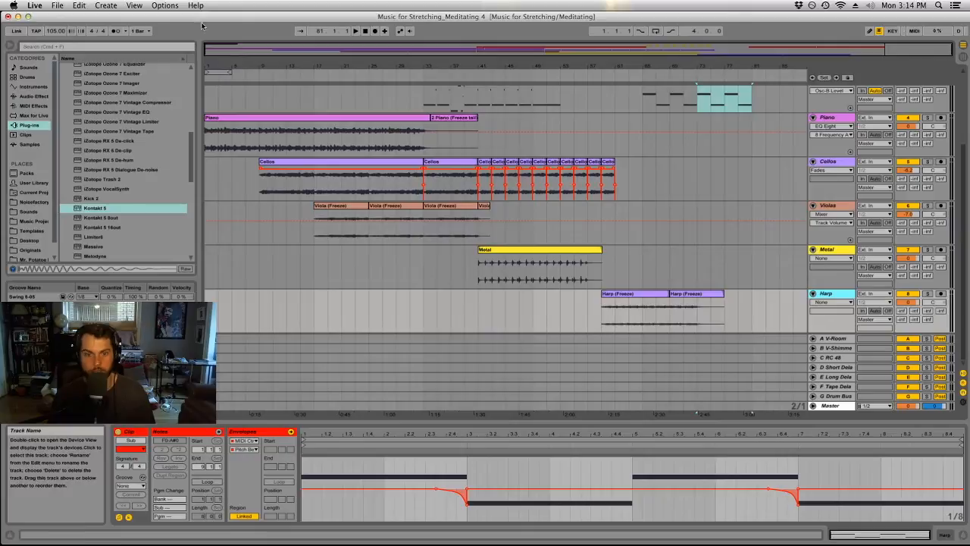
left_click(114, 5)
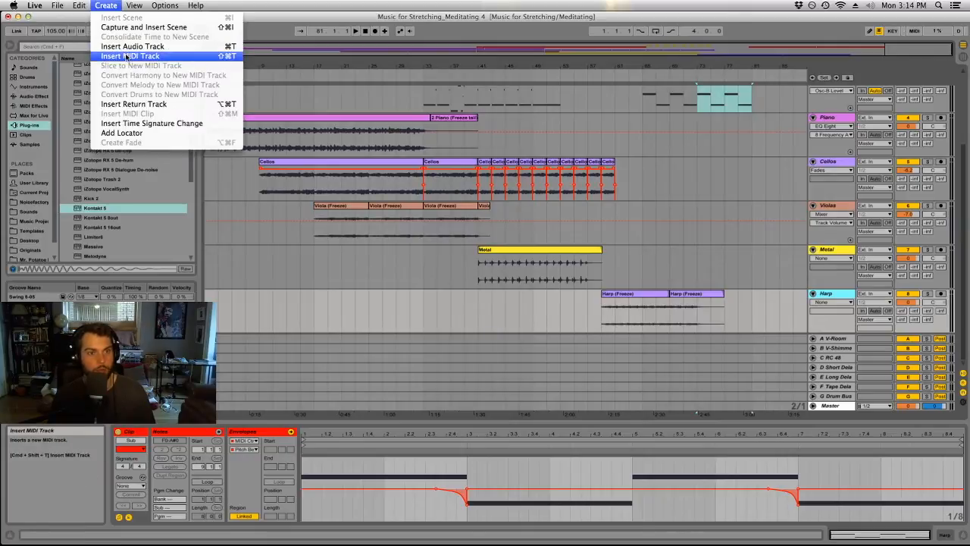
left_click(129, 57)
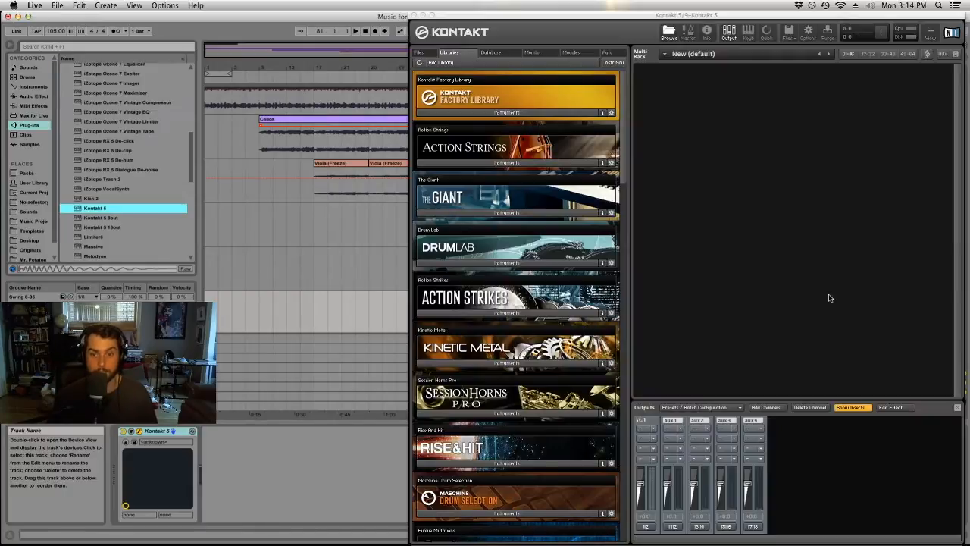
left_click_drag(650, 16, 586, 6)
Look through the Kontakt library list for an instrument suited to the new track.
scroll(455, 319, "down", 10)
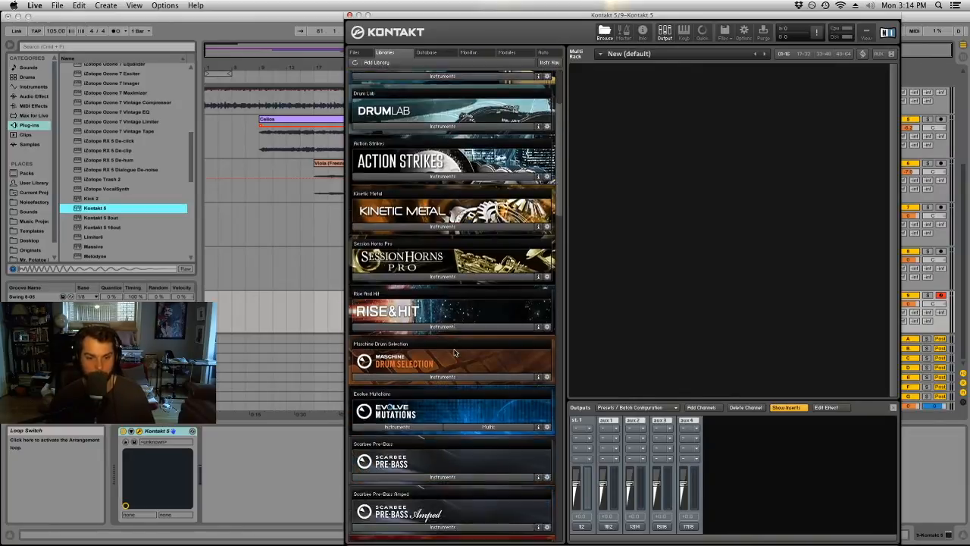
scroll(455, 352, "down", 8)
scroll(447, 345, "up", 4)
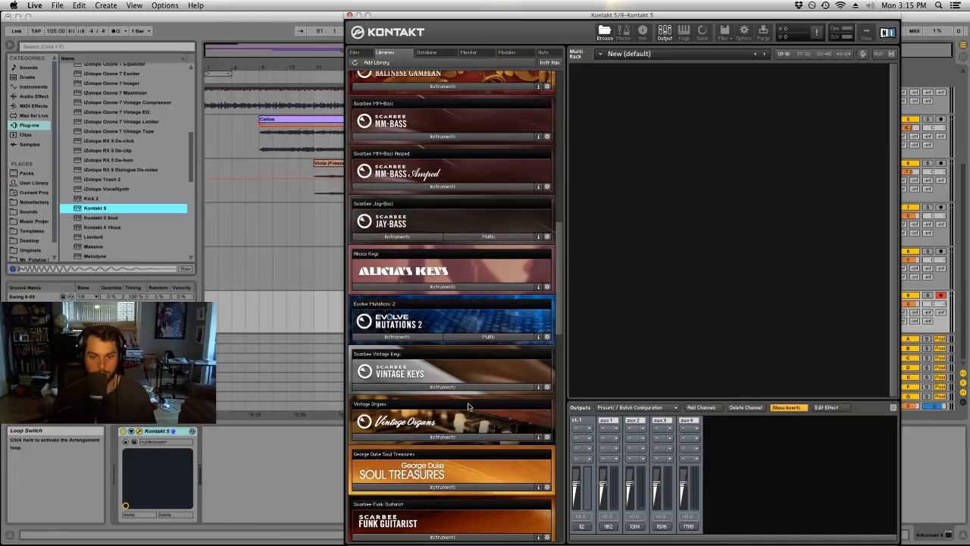
scroll(466, 406, "up", 1)
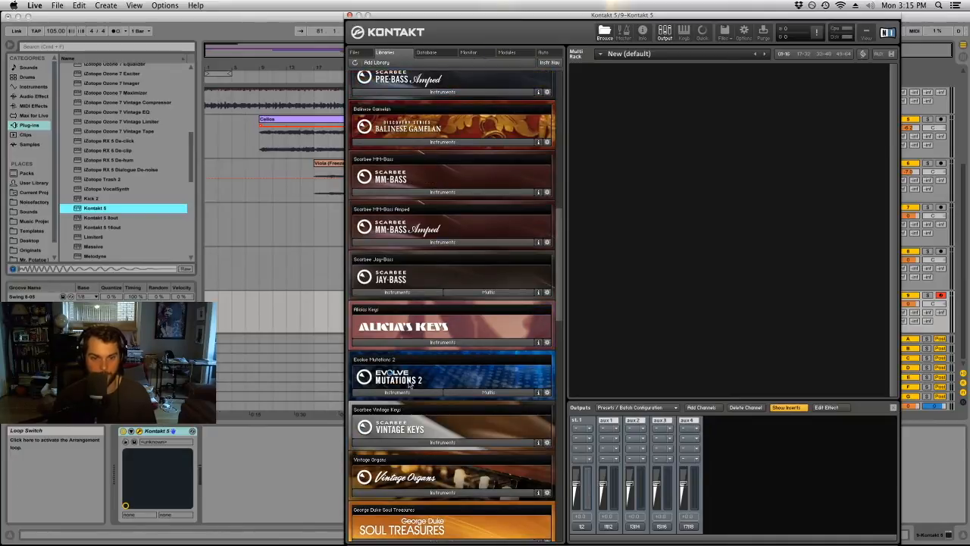
scroll(440, 432, "up", 6)
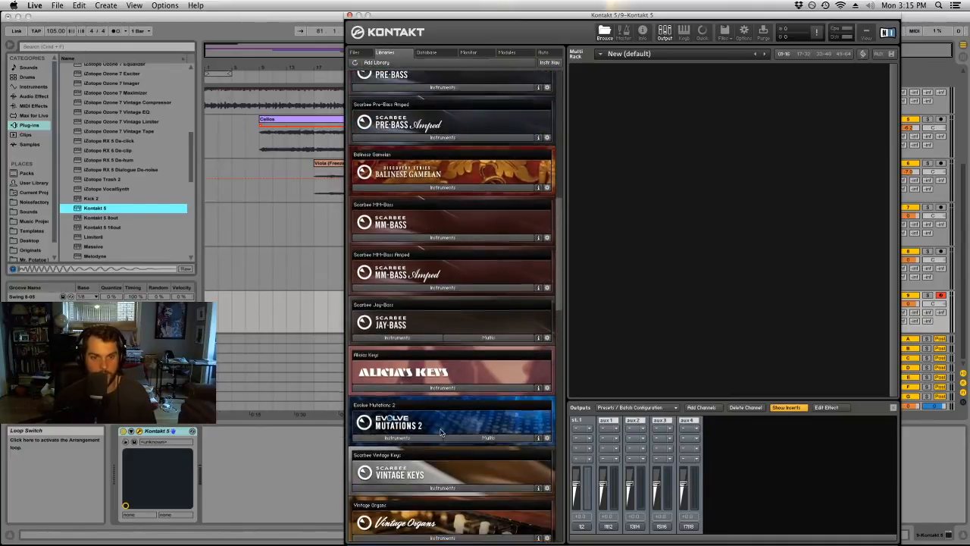
scroll(439, 432, "up", 5)
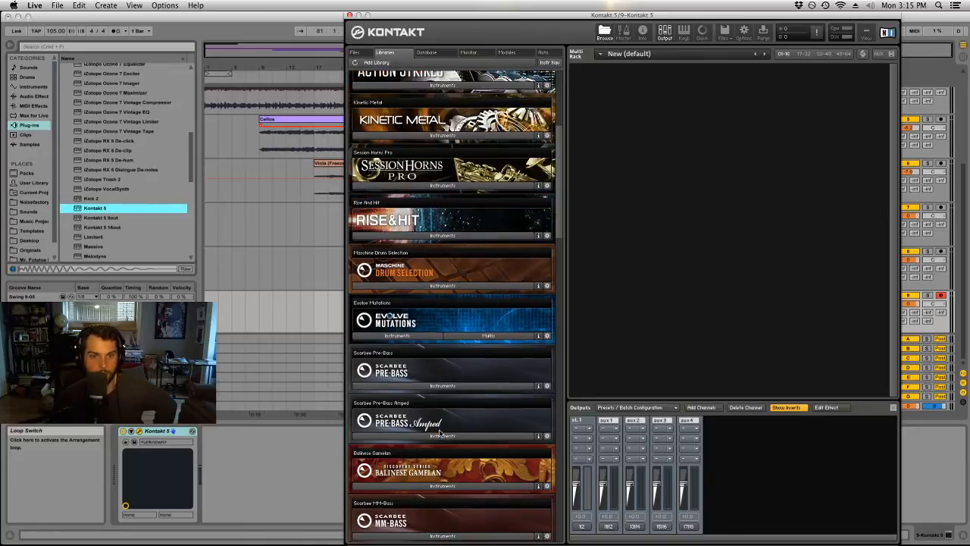
scroll(438, 433, "up", 1)
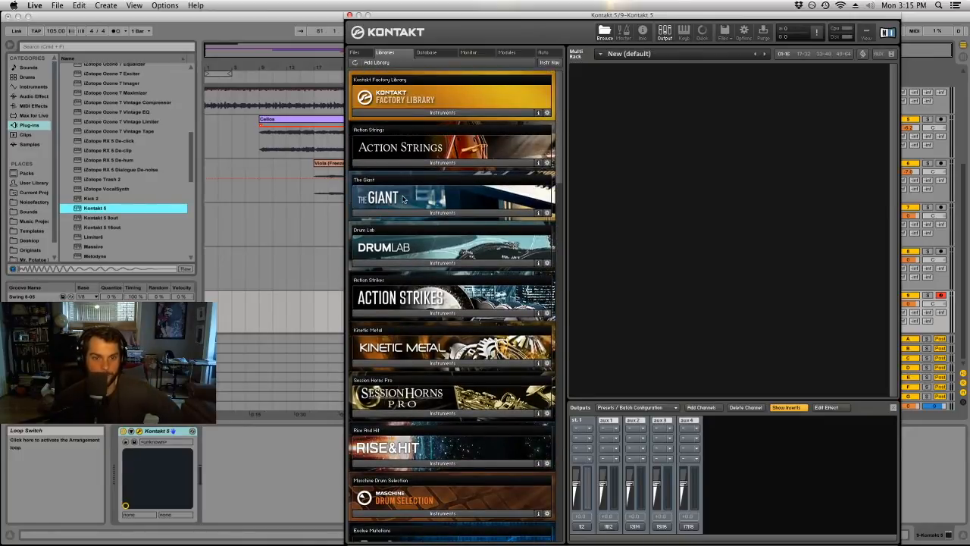
scroll(408, 368, "down", 5)
scroll(399, 414, "up", 5)
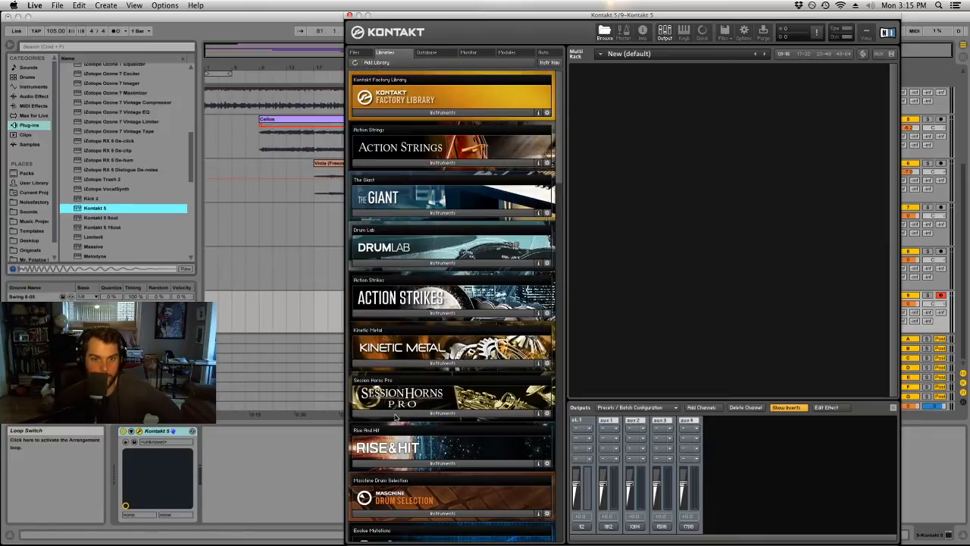
Load Organ KH Floeten 1 (manual) from the Factory Library's Orchestral keyboard instruments.
left_click(429, 112)
left_click(396, 126)
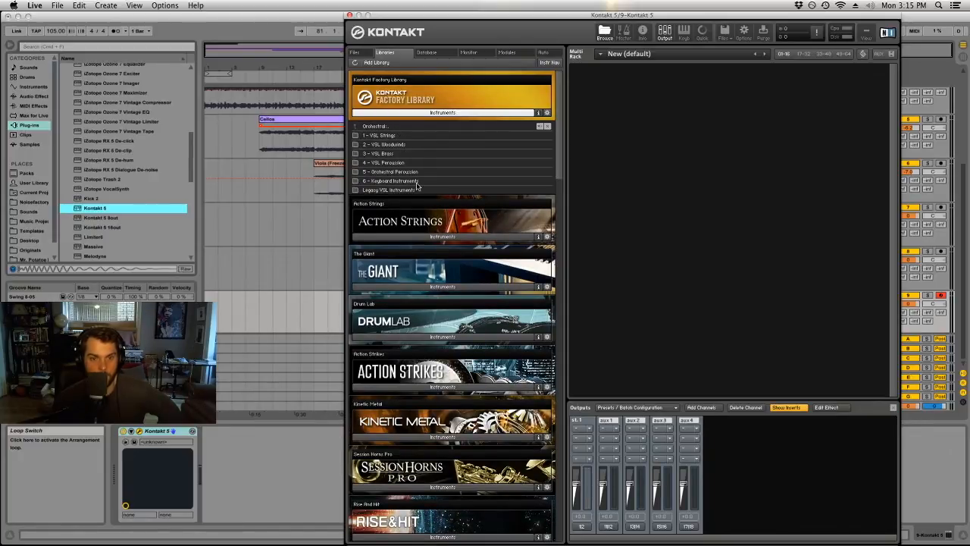
left_click(415, 181)
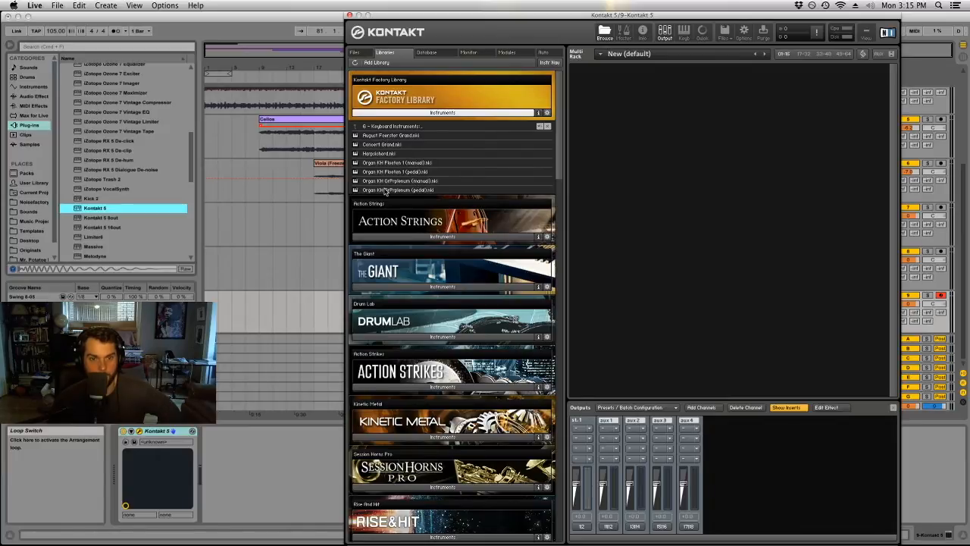
left_click(388, 163)
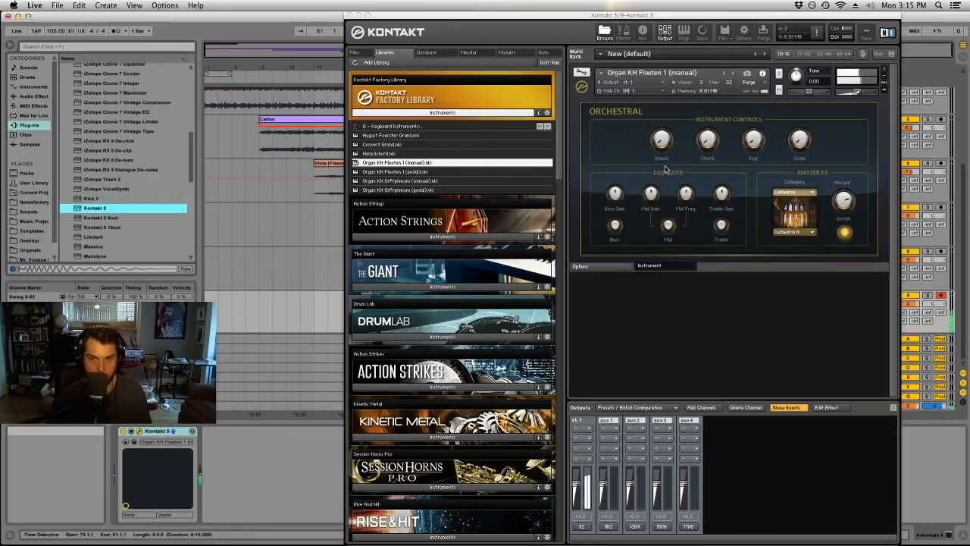
Audition the other Organ KH patches, settle on Organ KH Floeten 1 (pedal) and close the Kontakt window.
double_click(410, 172)
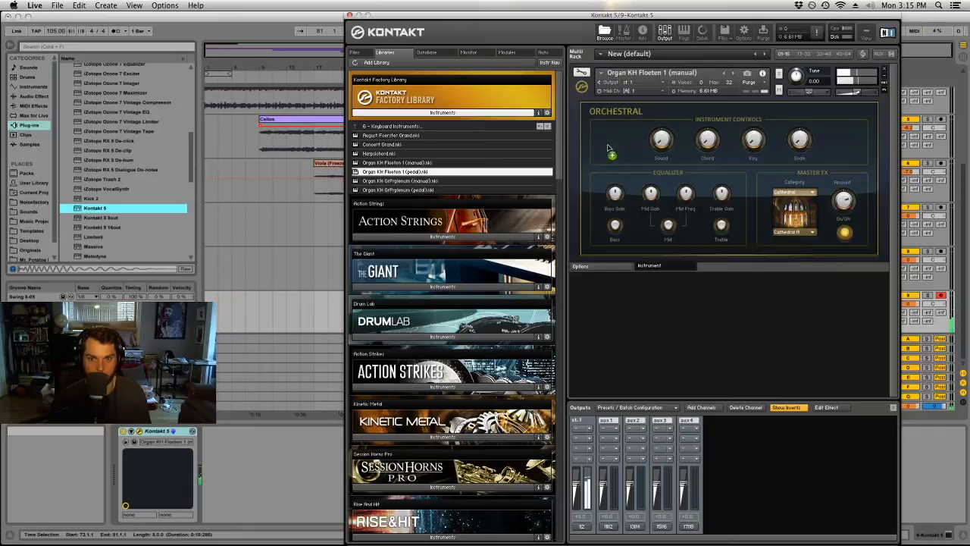
double_click(430, 181)
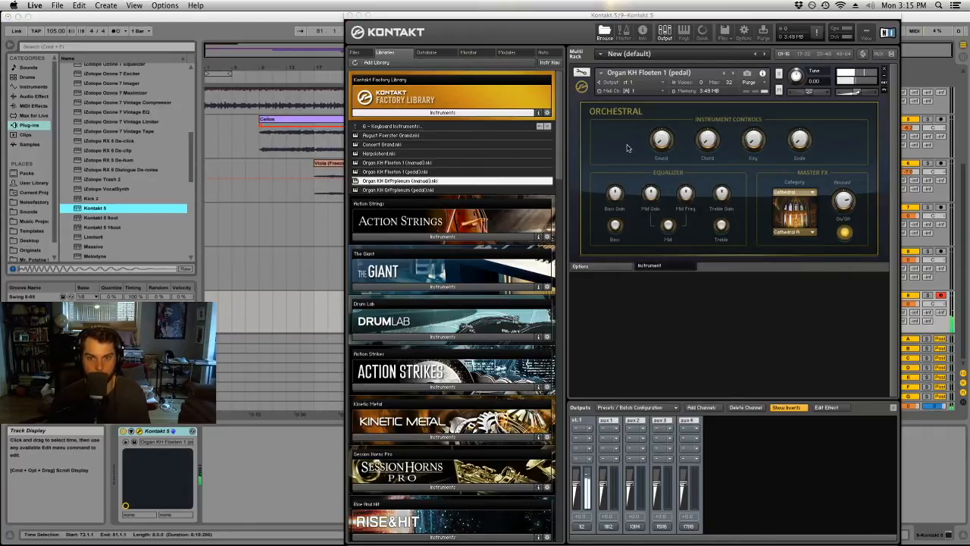
double_click(415, 190)
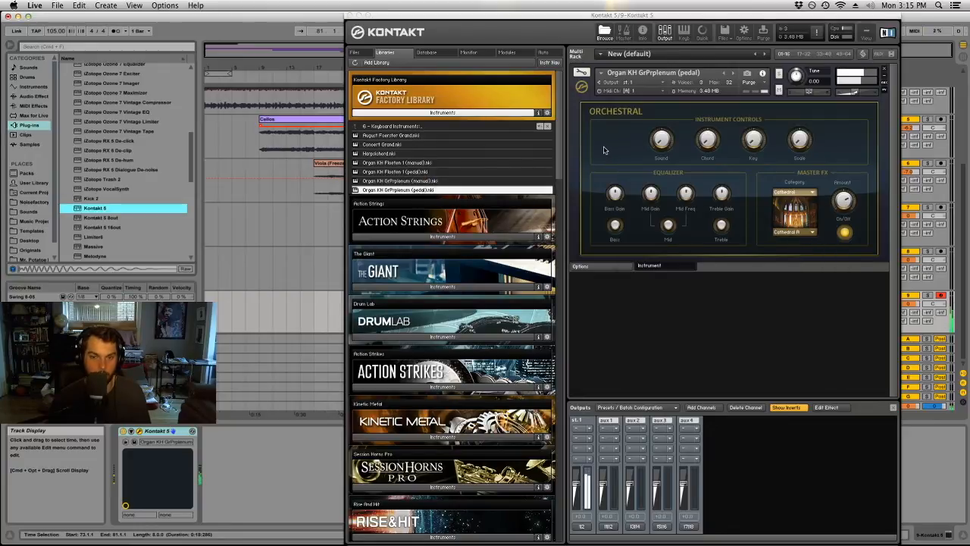
double_click(415, 172)
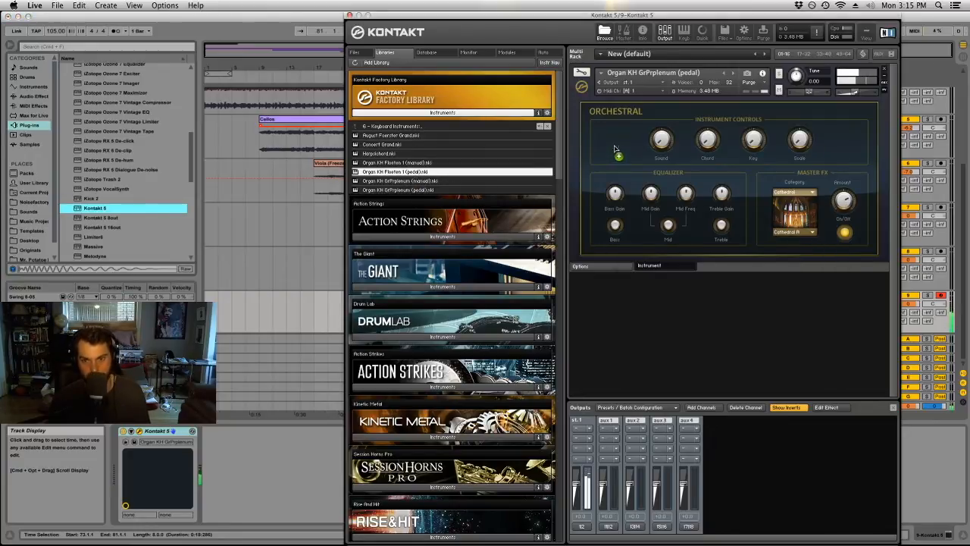
left_click(350, 15)
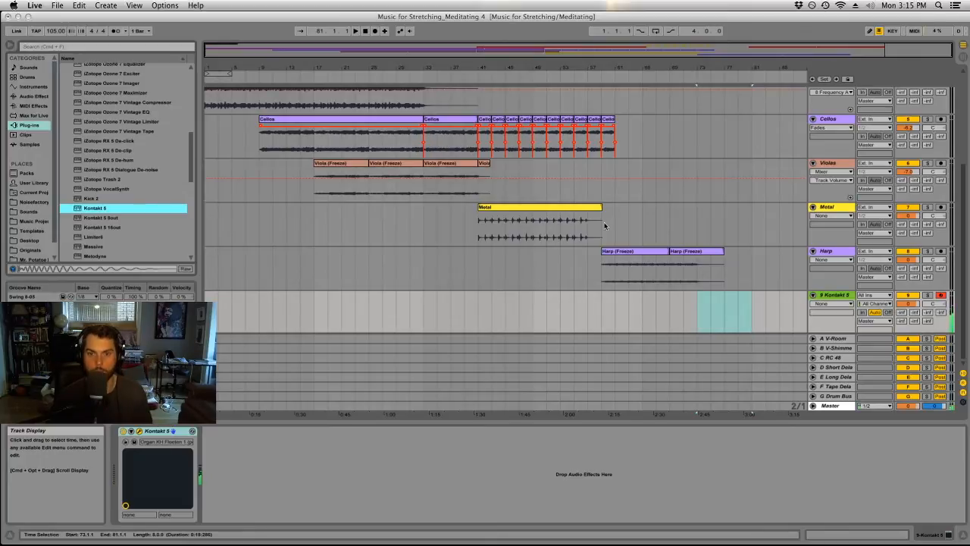
Try recording an organ take on the Kontakt 5 track starting at bar 69, and remove it.
left_click(668, 224)
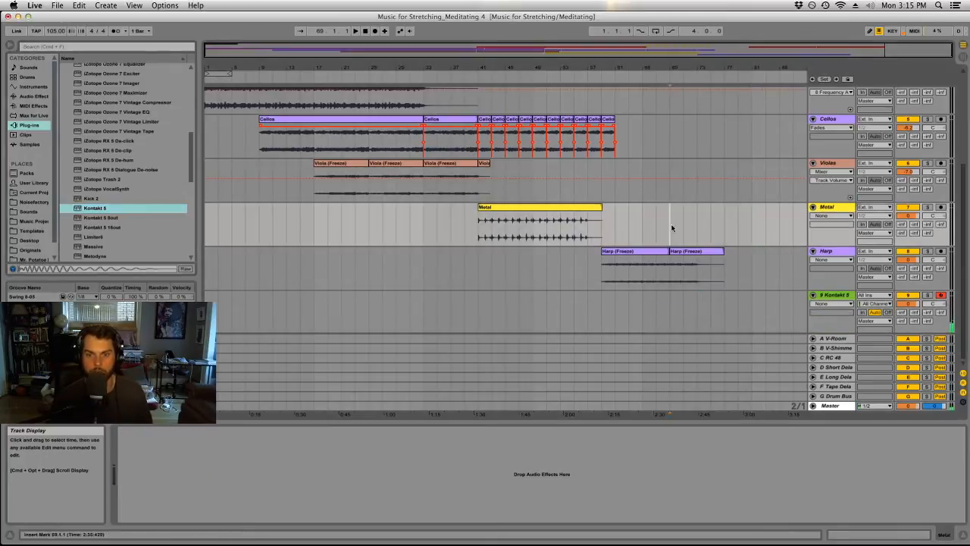
left_click(374, 31)
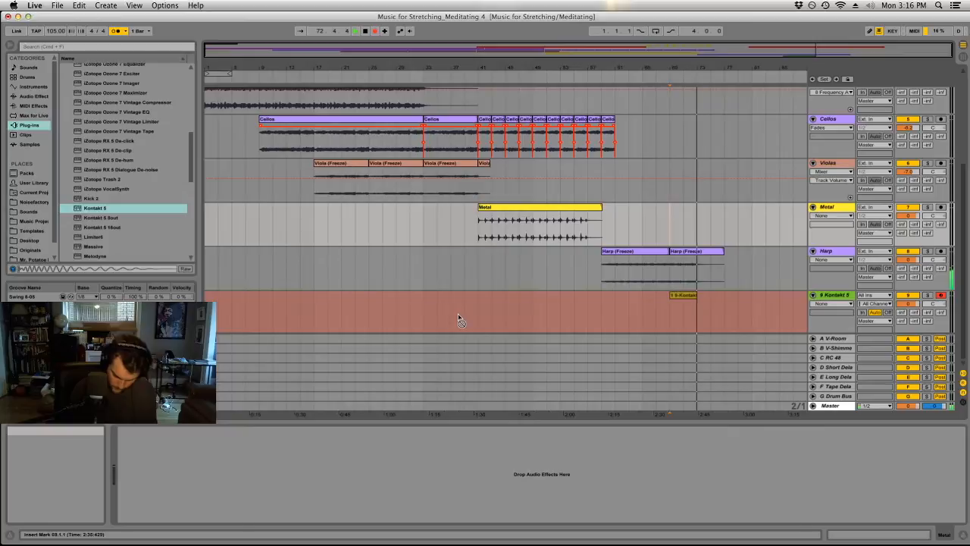
key("space")
left_click(686, 296)
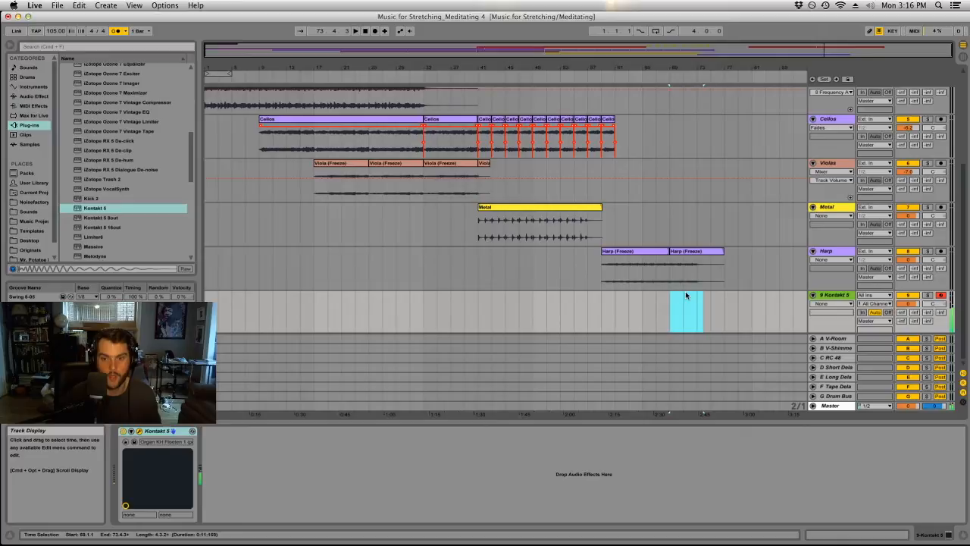
Extend the Piano clip over its frozen tail to bar 37 and delete the rest of the tail clip.
scroll(505, 304, "up", 3)
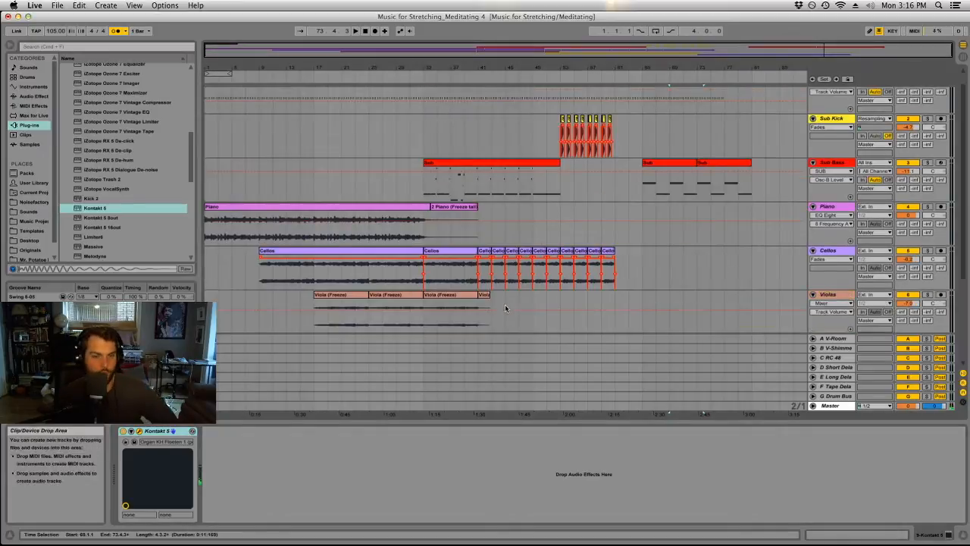
scroll(504, 304, "down", 3)
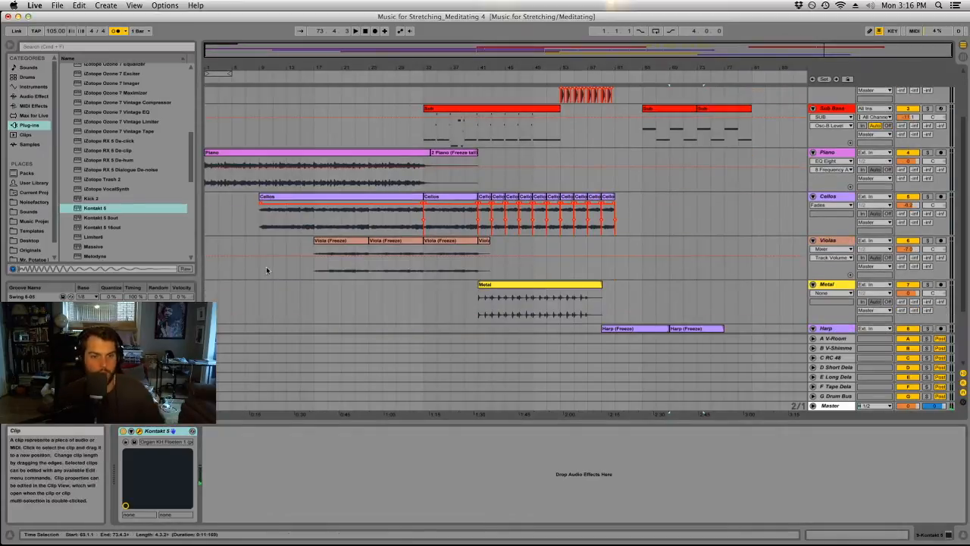
left_click(240, 156)
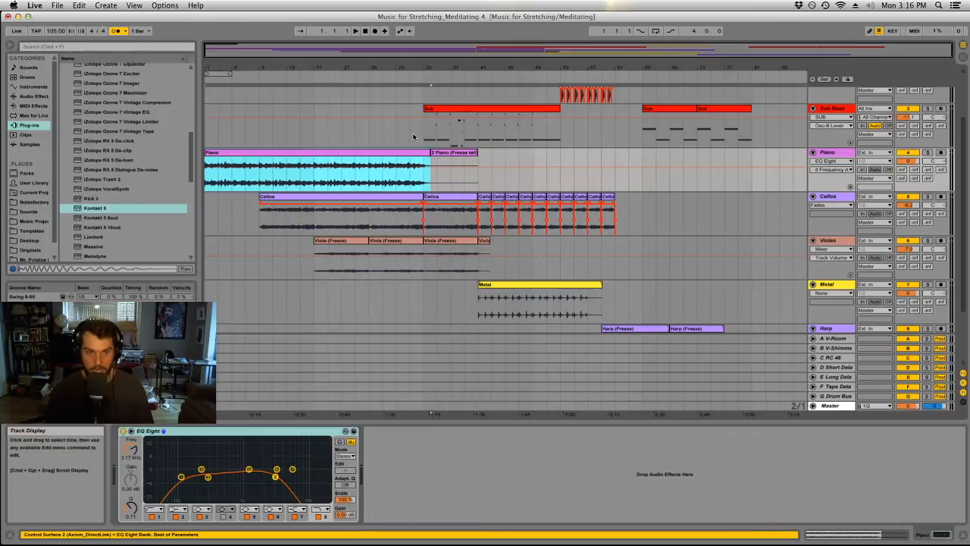
left_click_drag(429, 155, 450, 155)
left_click(448, 156)
key("Delete")
left_click(479, 163)
left_click(519, 165)
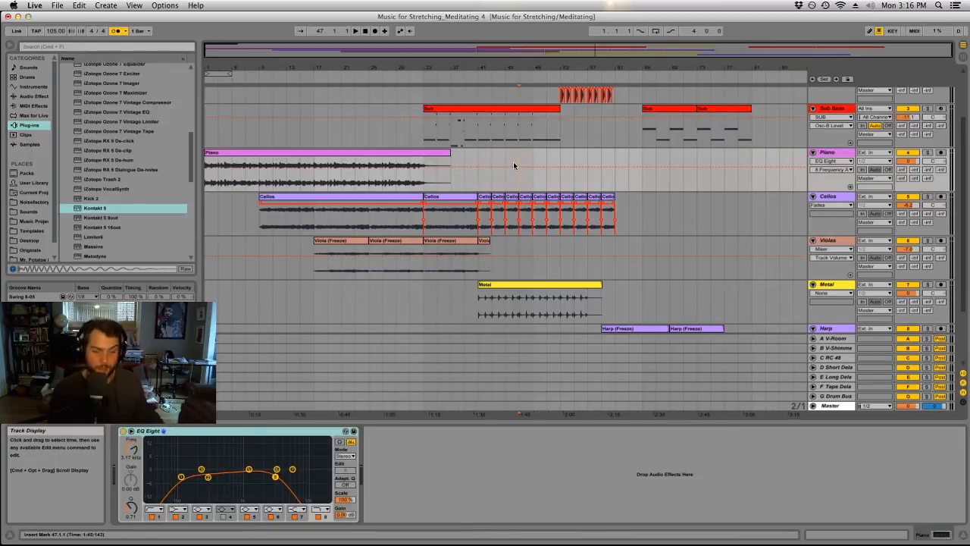
Play back from bar 53 and lower the Sub Kick track's volume to -8.1 dB.
scroll(543, 185, "down", 5)
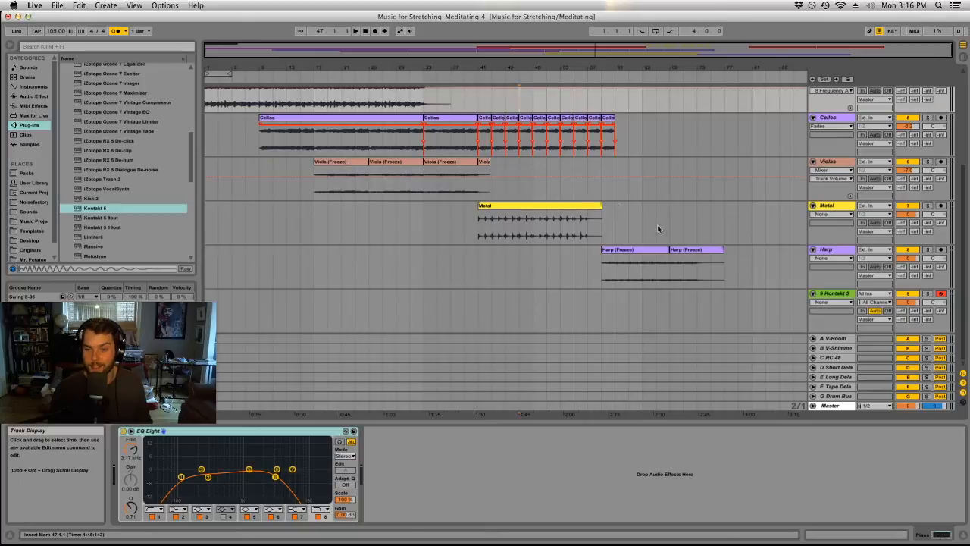
left_click(825, 251)
left_click(559, 183)
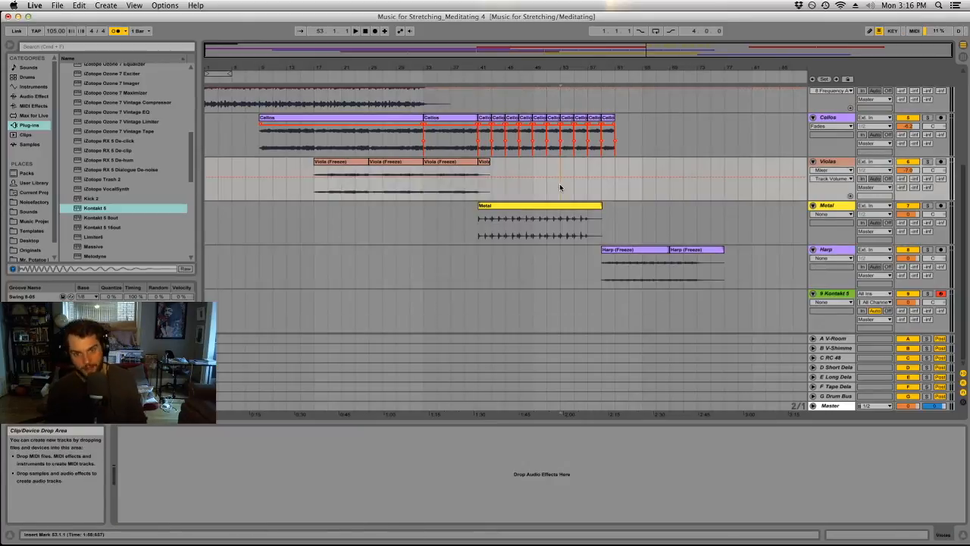
key("space")
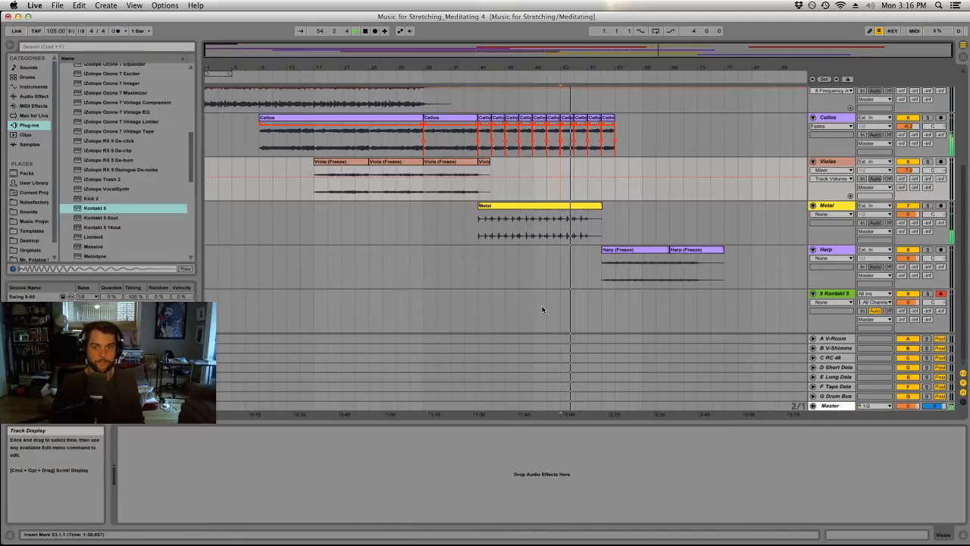
scroll(541, 308, "up", 5)
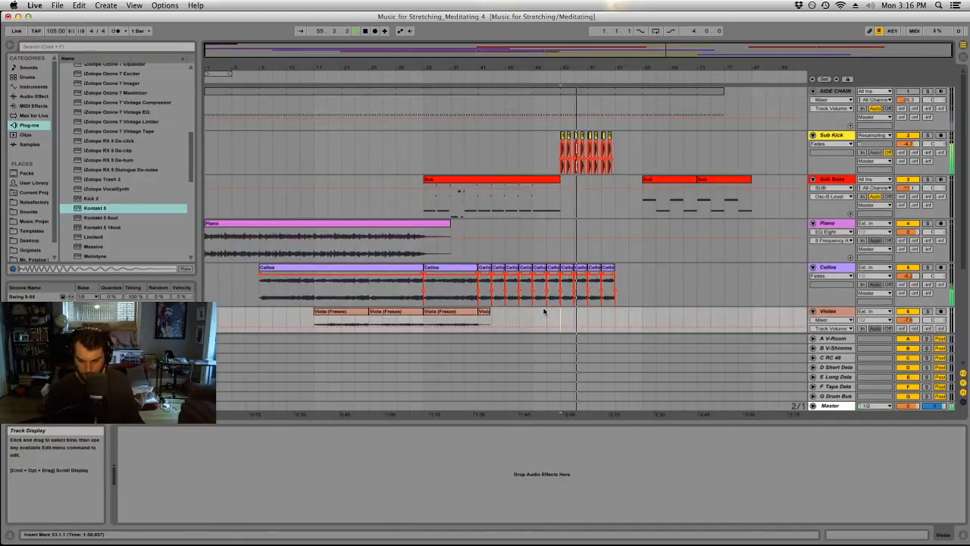
left_click_drag(909, 144, 908, 153)
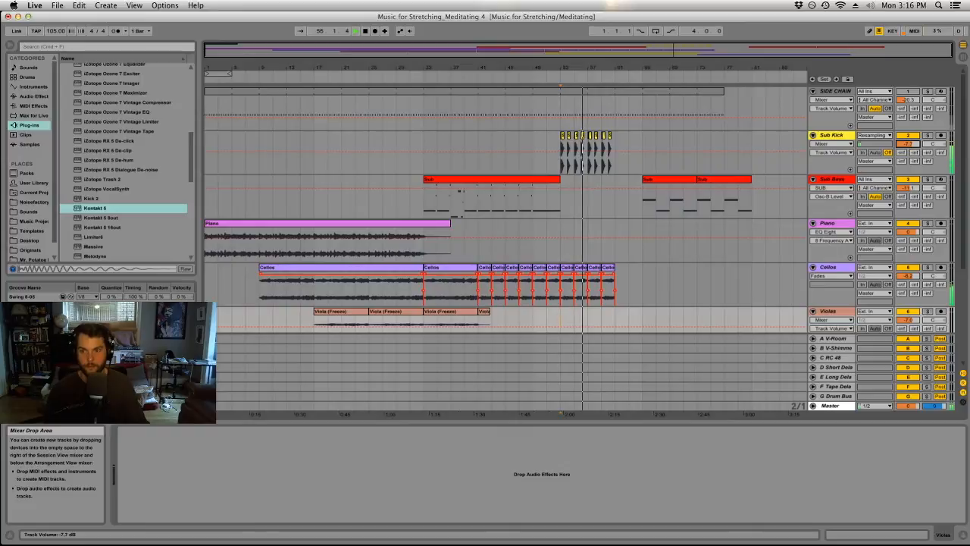
Set the Metal track's volume to -0.5 dB and place a three-beat copy of the Metal clip at bar 57.
scroll(610, 338, "down", 5)
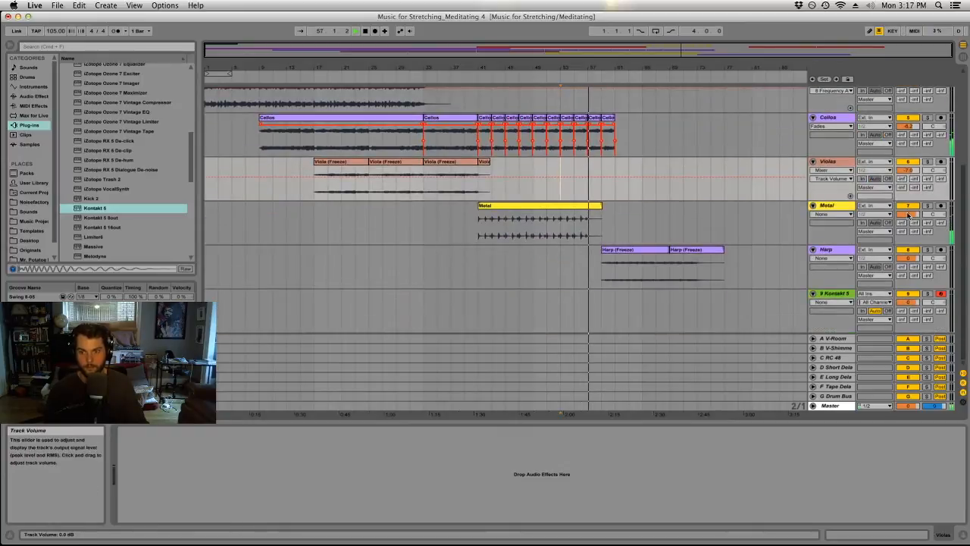
left_click(531, 206)
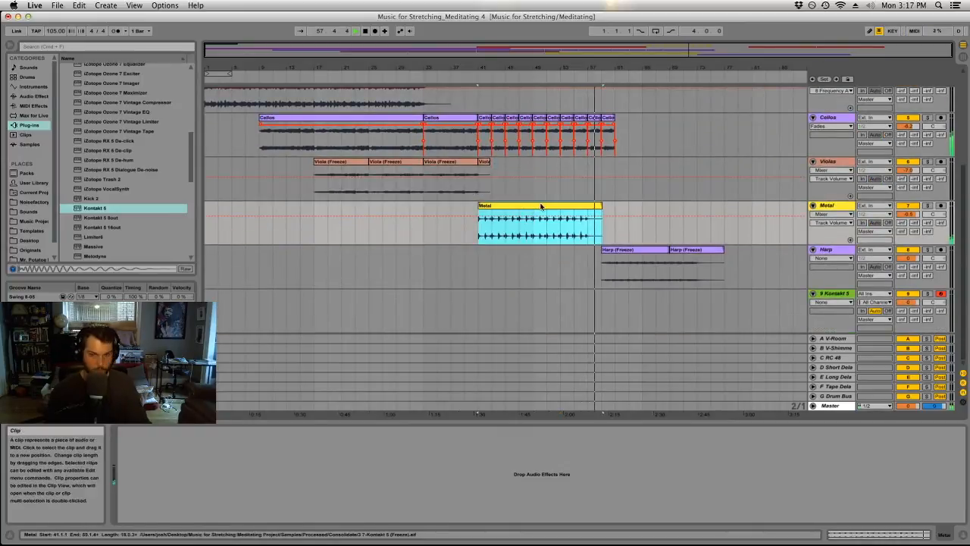
key("super+d")
left_click_drag(699, 206, 594, 206)
left_click_drag(595, 69, 596, 114)
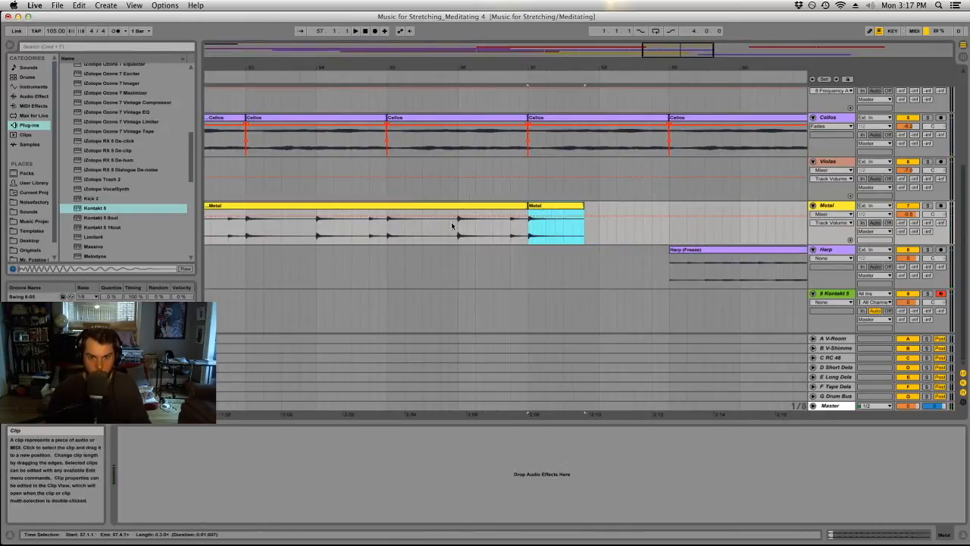
Automate the Metal track's E-Long Delay send with a brief rise on the hit at bar 57 and play it back.
left_click(420, 229)
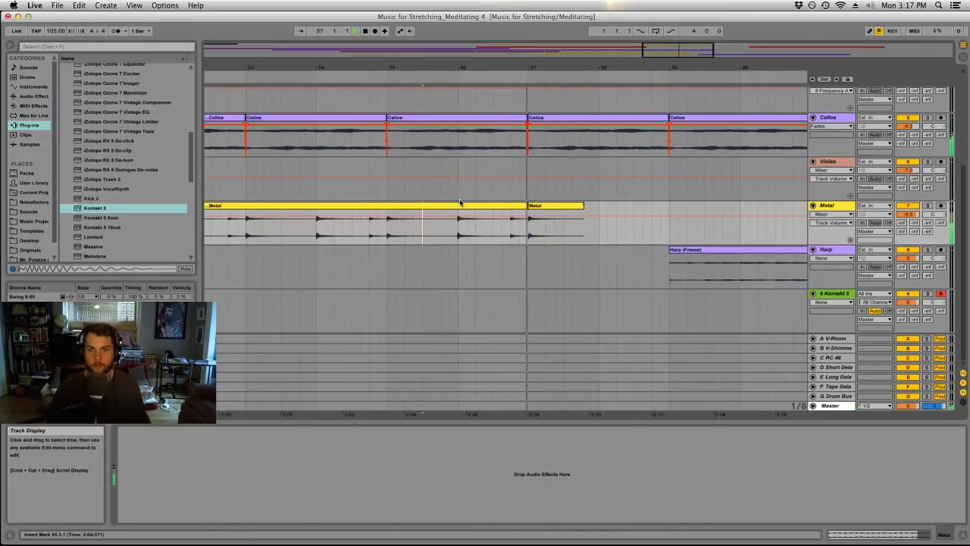
left_click_drag(481, 72, 481, 53)
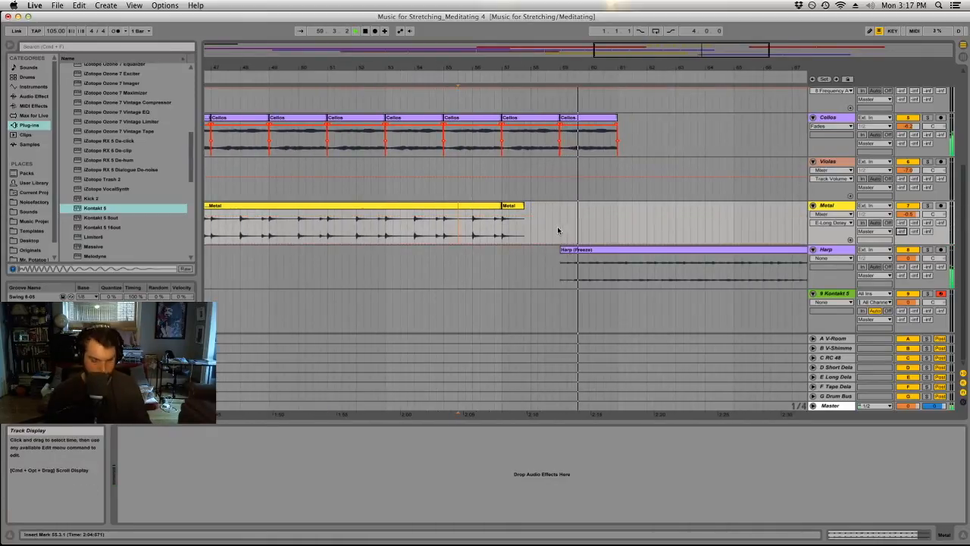
left_click(505, 227)
key("space")
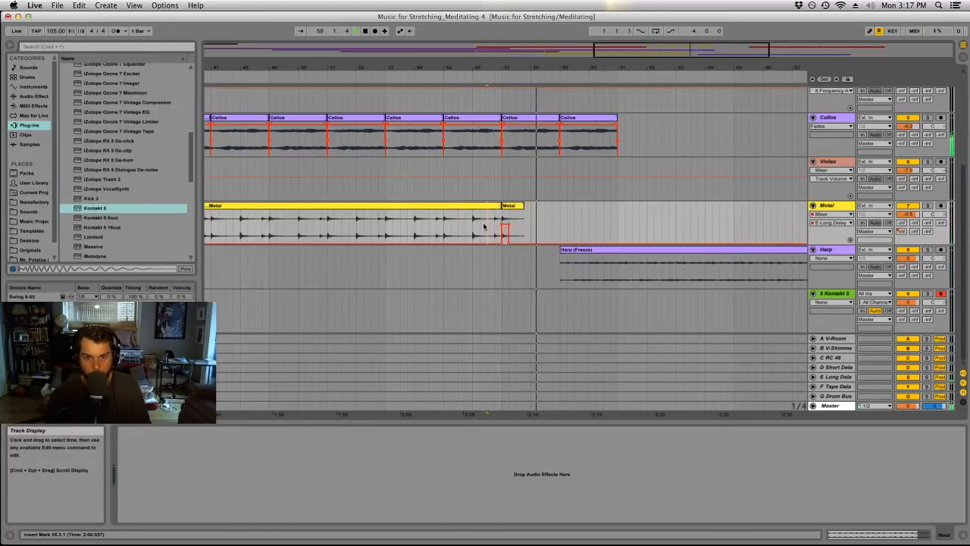
Set the Simple Delay feedback on the E Long Delay return to 43 % and listen from bar 56.3.
key("Tab")
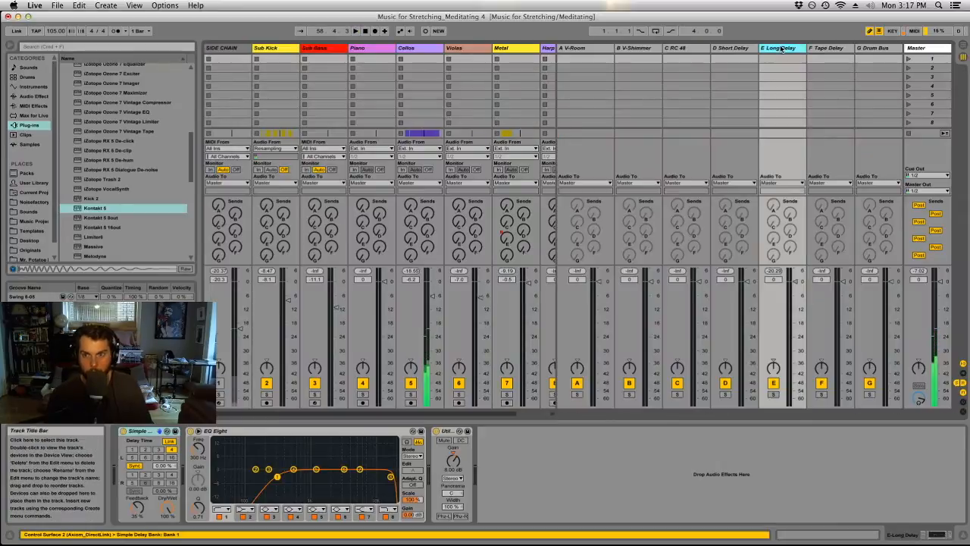
left_click(137, 513)
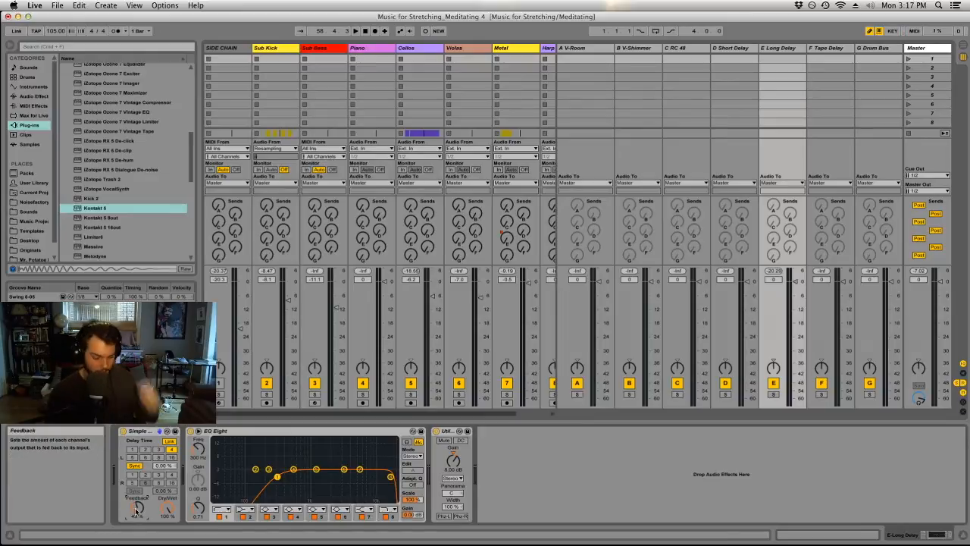
key("Tab")
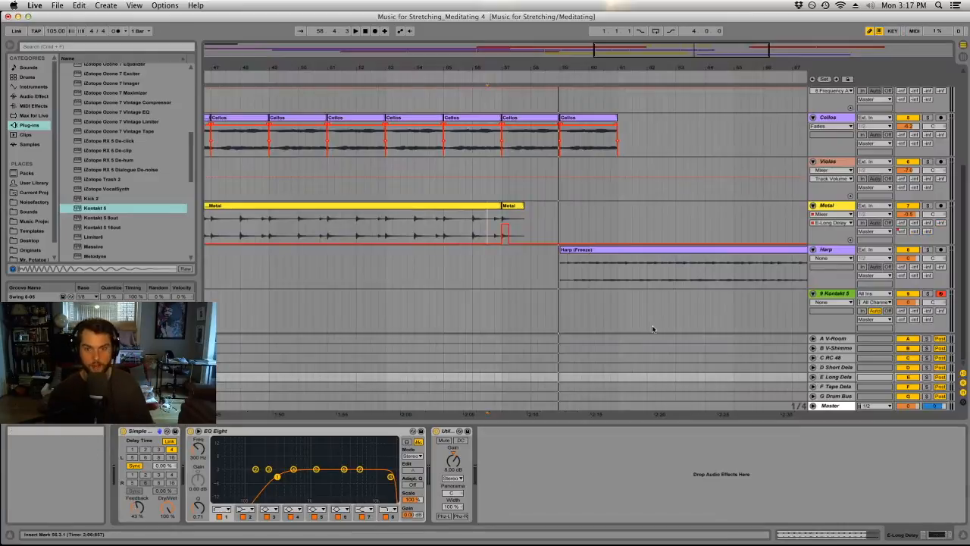
left_click(488, 191)
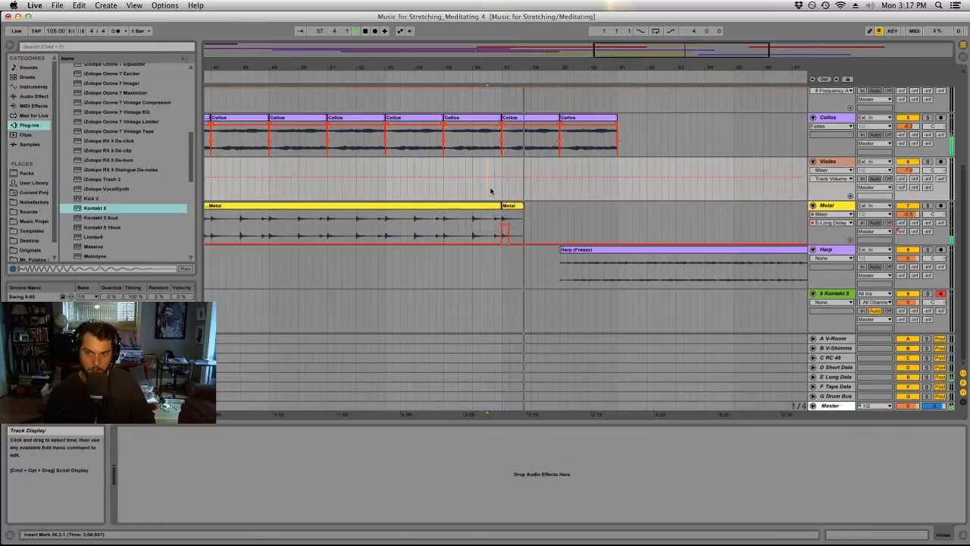
Raise the Simple Delay feedback on the E Long Delay return to 62 % and play the transition back.
key("Tab")
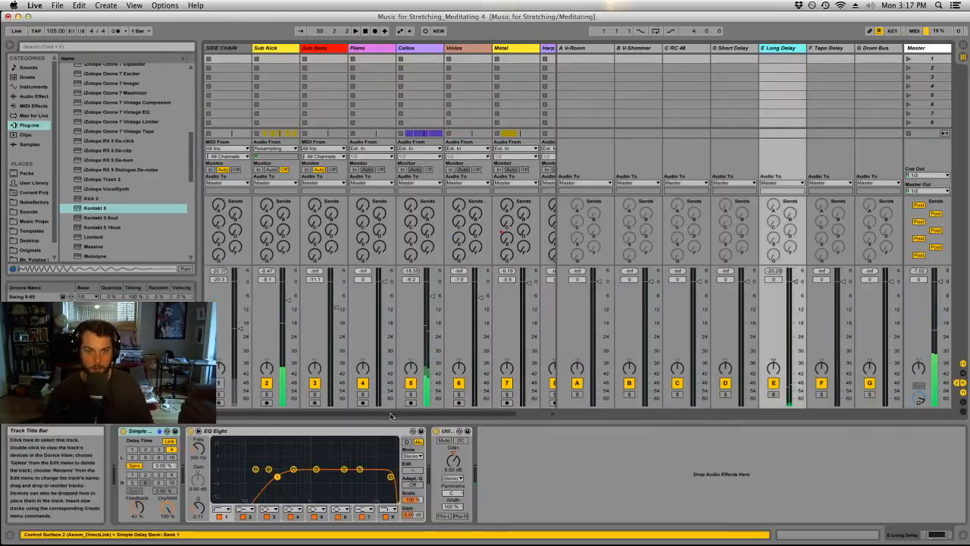
key("Tab")
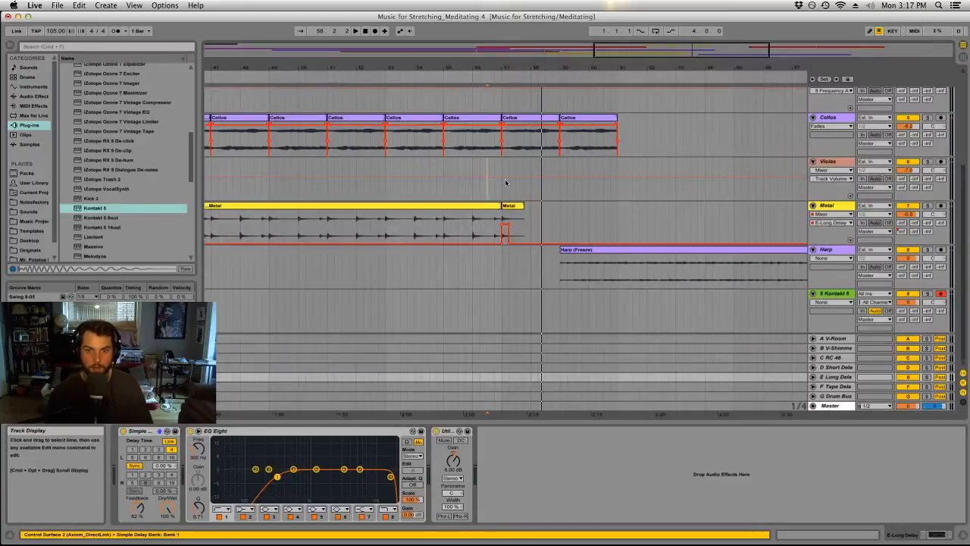
left_click(493, 189)
key("space")
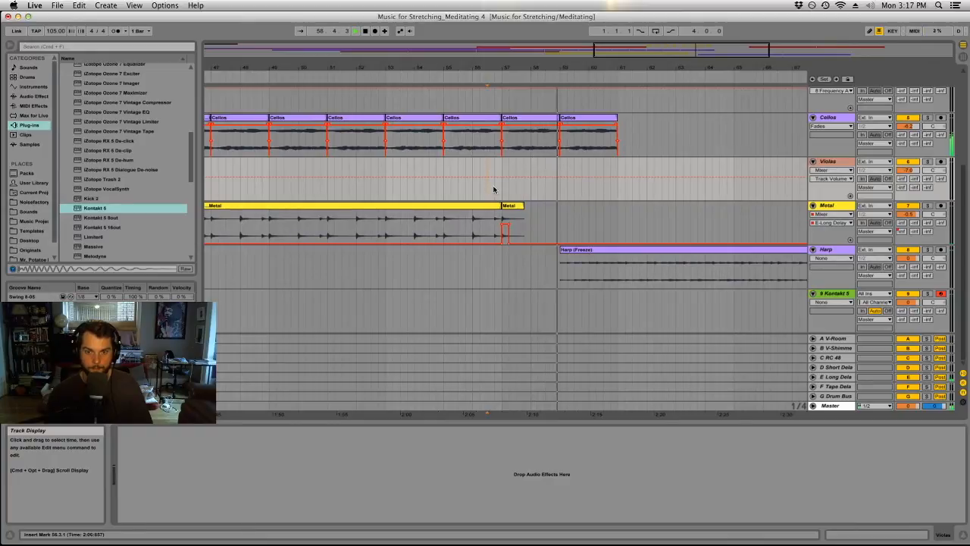
key("space")
Move both Harp clips two bars earlier so they start at bar 57, and play back from bar 56.
left_click_drag(493, 67, 567, 37)
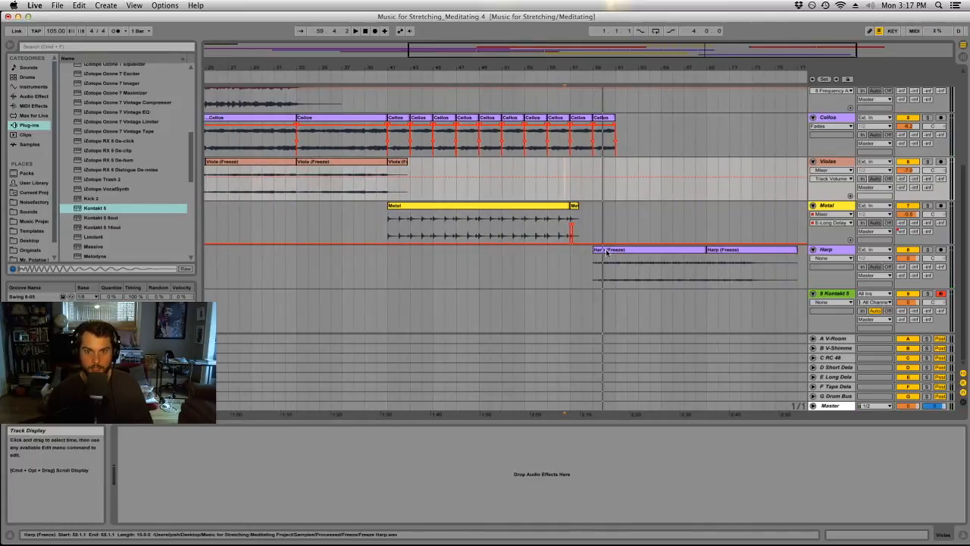
left_click_drag(612, 253, 589, 253)
left_click_drag(709, 253, 687, 253)
left_click(559, 188)
key("space")
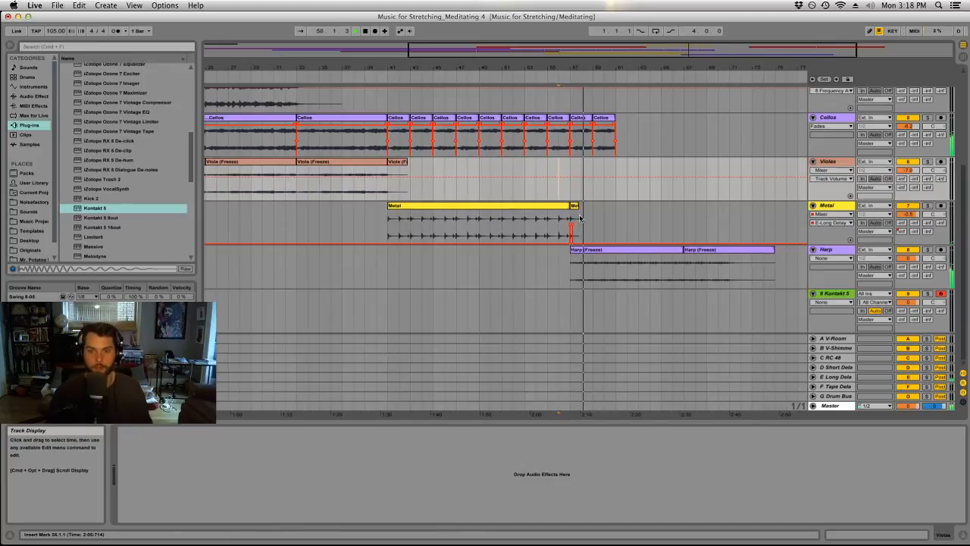
Check the E Long Delay return's devices and the Metal track's delay send automation around bar 57 during playback.
key("Tab")
left_click(767, 51)
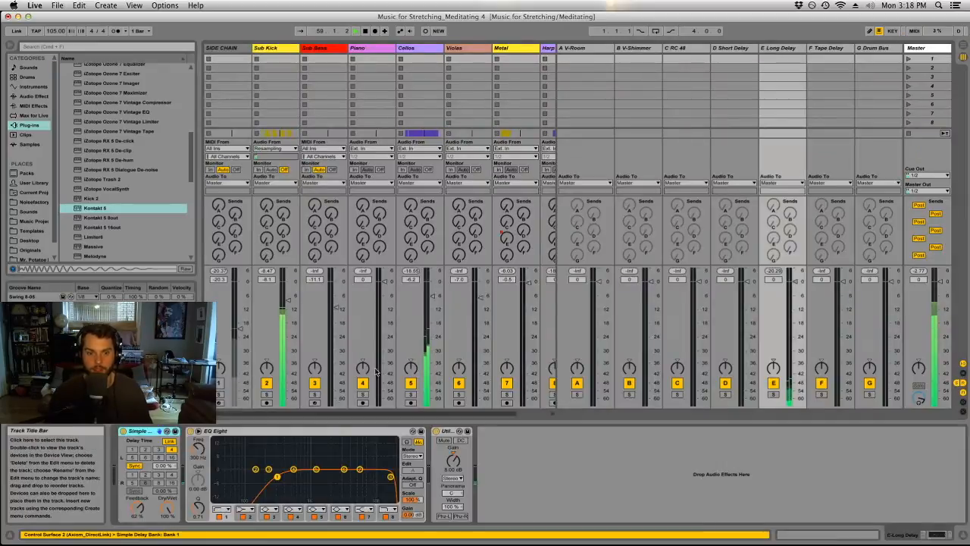
key("Tab")
left_click_drag(570, 67, 567, 121)
left_click(570, 227)
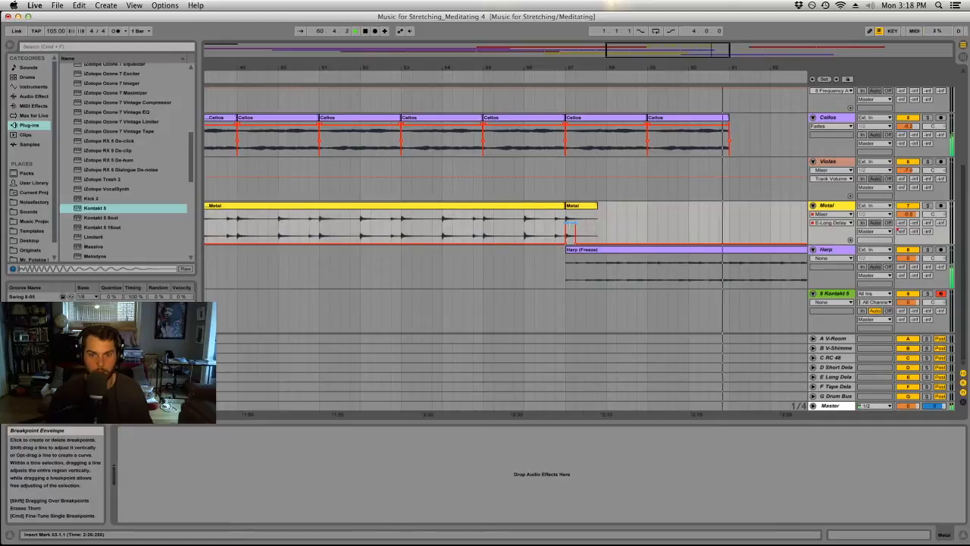
left_click_drag(623, 68, 488, 38)
scroll(500, 127, "up", 1)
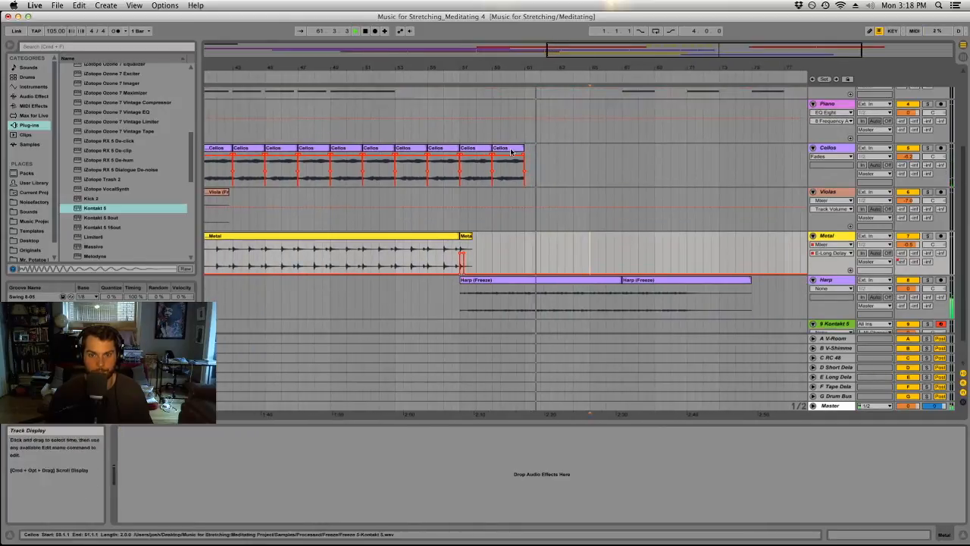
Duplicate the last two-bar Cellos clip twice so the cellos extend to bar 65.
left_click(508, 154)
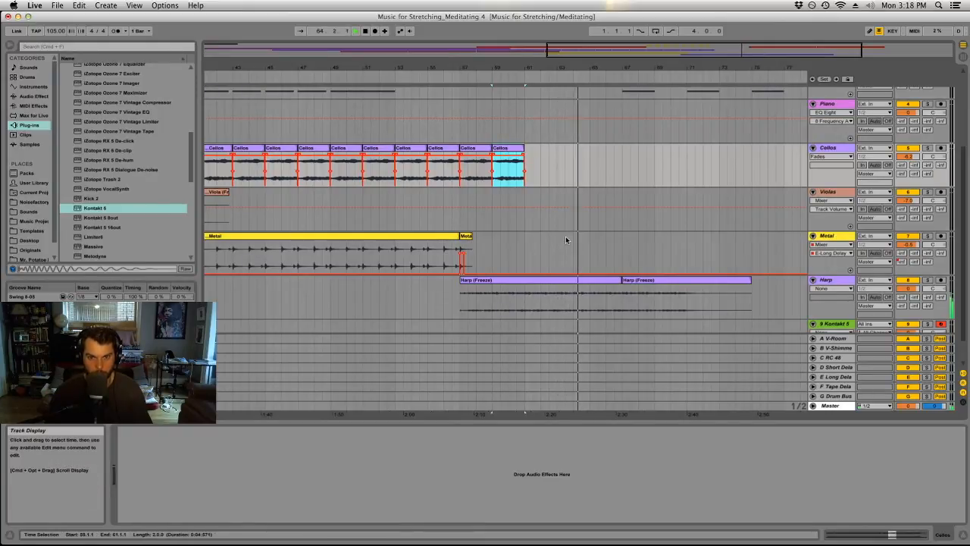
key("super+d")
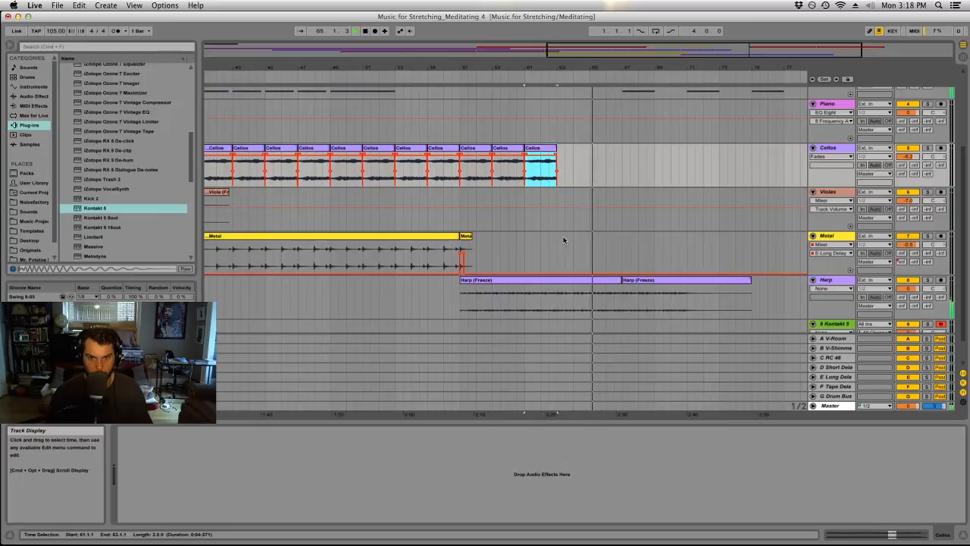
key("super+d")
Split the first Harp clip at bar 61, move everything after the split to bar 65, and duplicate the four-bar opening into the gap.
left_click(523, 296)
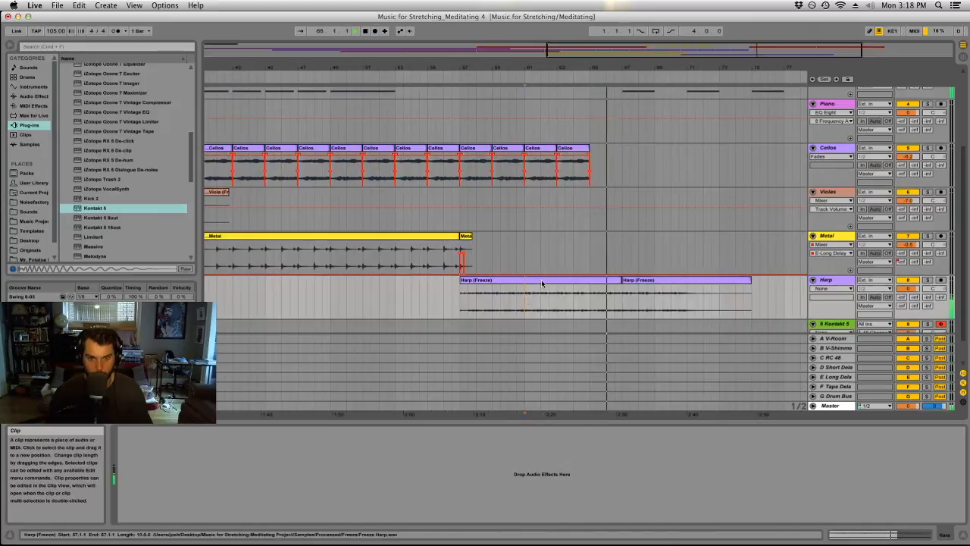
key("super+e")
left_click(568, 280)
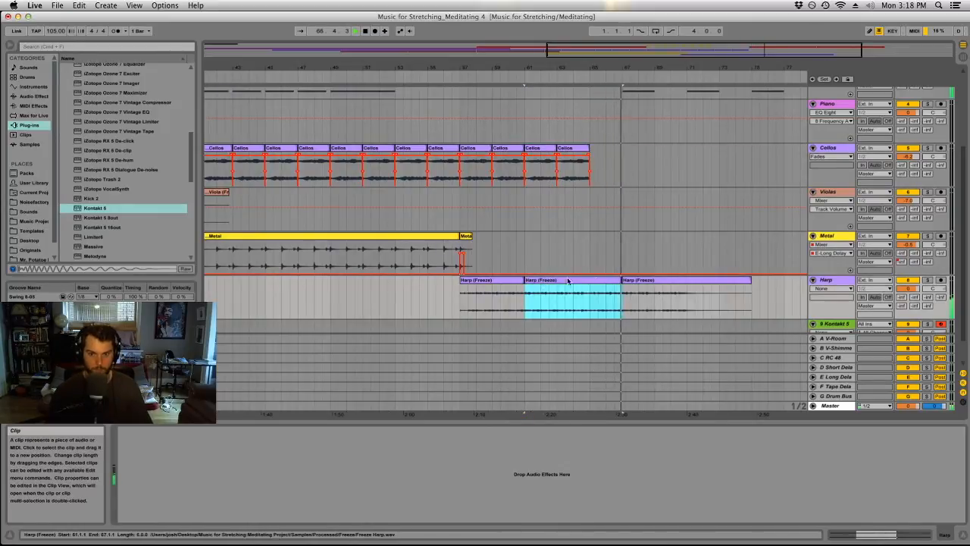
left_click(642, 281, "shift")
key("space")
left_click_drag(563, 281, 628, 284)
left_click(518, 281)
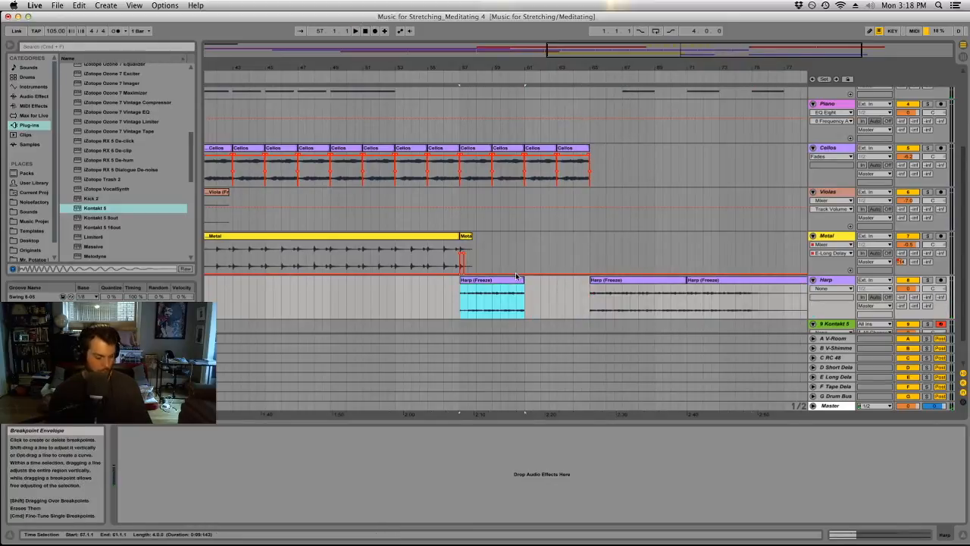
key("super+d")
left_click(464, 200)
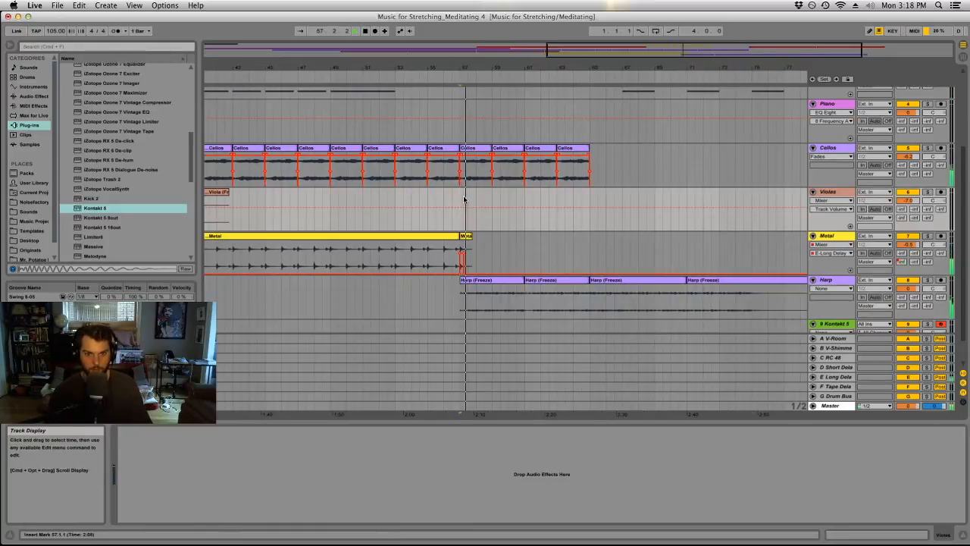
Show the clip fades on the Sub Kick track and set short fade-ins on the hits at bars 53 and 54.
scroll(568, 272, "up", 3)
scroll(595, 295, "down", 4)
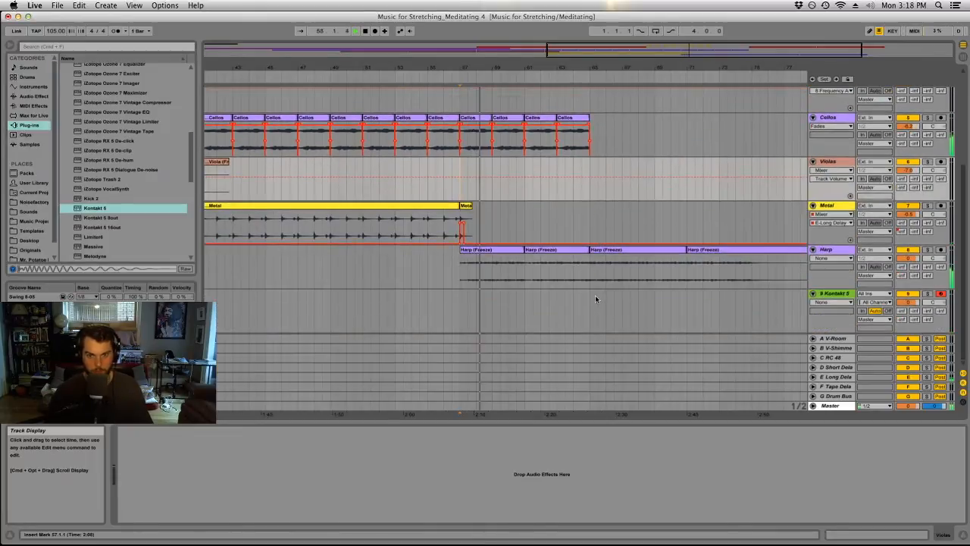
scroll(595, 297, "up", 5)
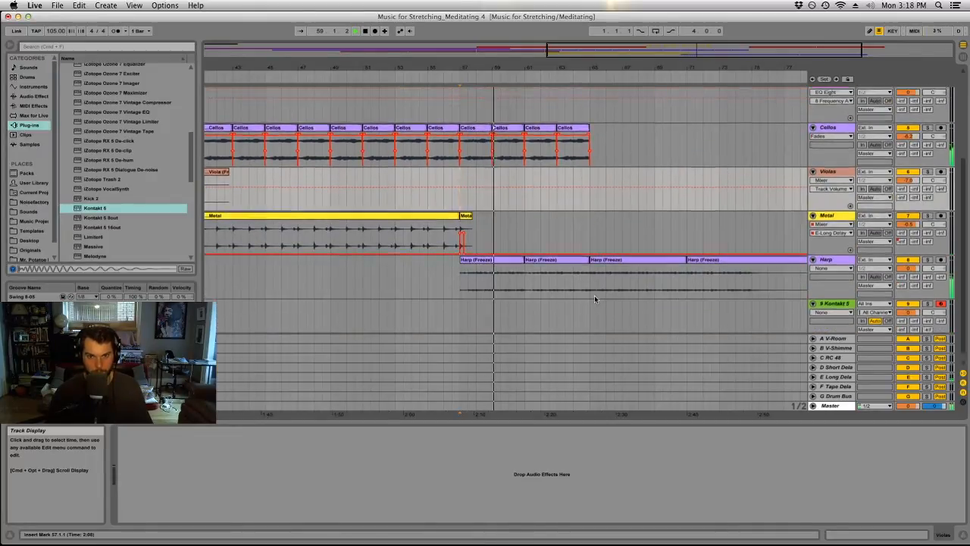
scroll(594, 298, "up", 1)
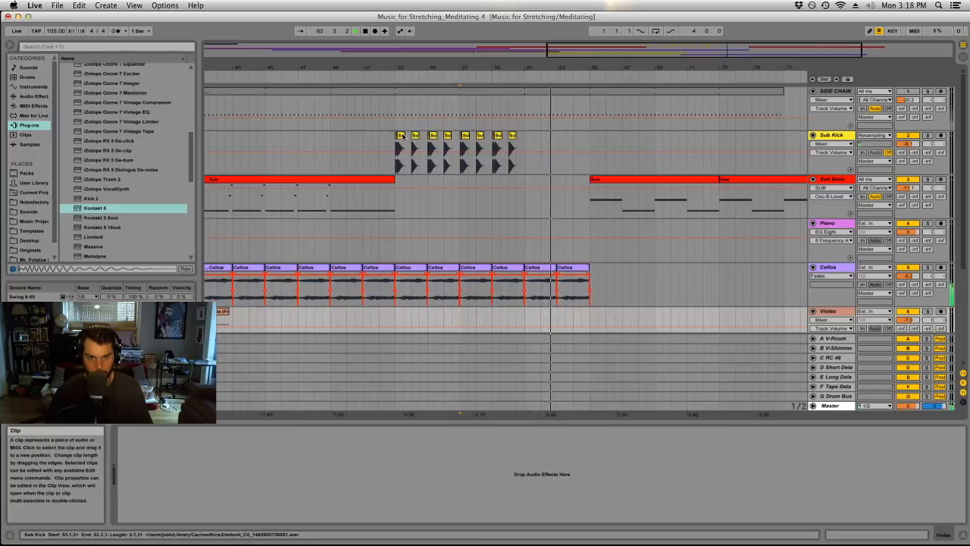
left_click_drag(394, 67, 397, 144)
left_click(541, 74)
left_click(531, 136)
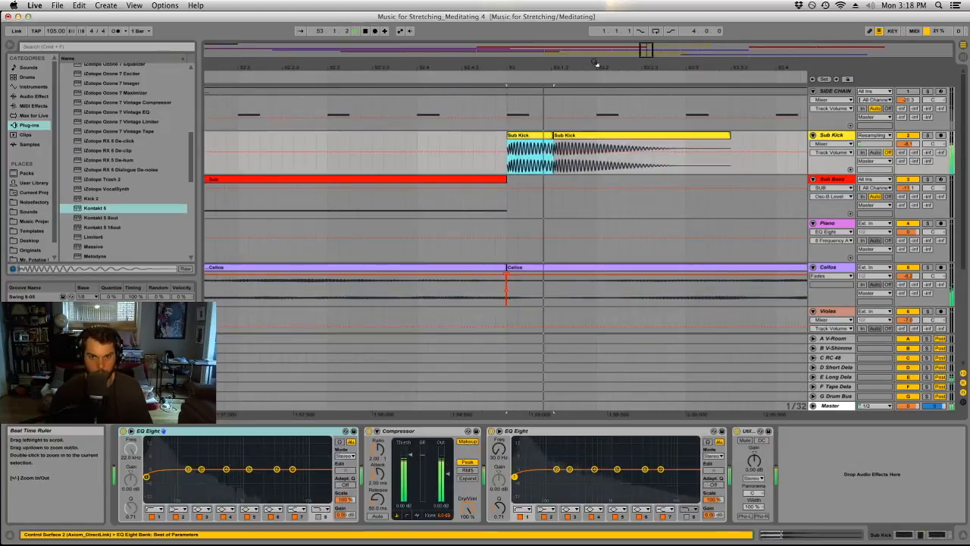
left_click(831, 144)
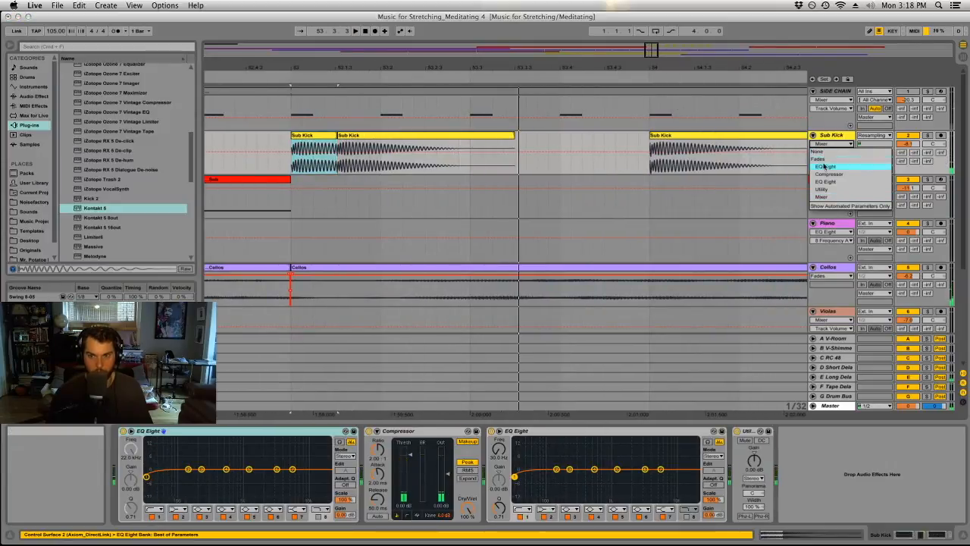
left_click(815, 161)
left_click_drag(653, 67, 646, 125)
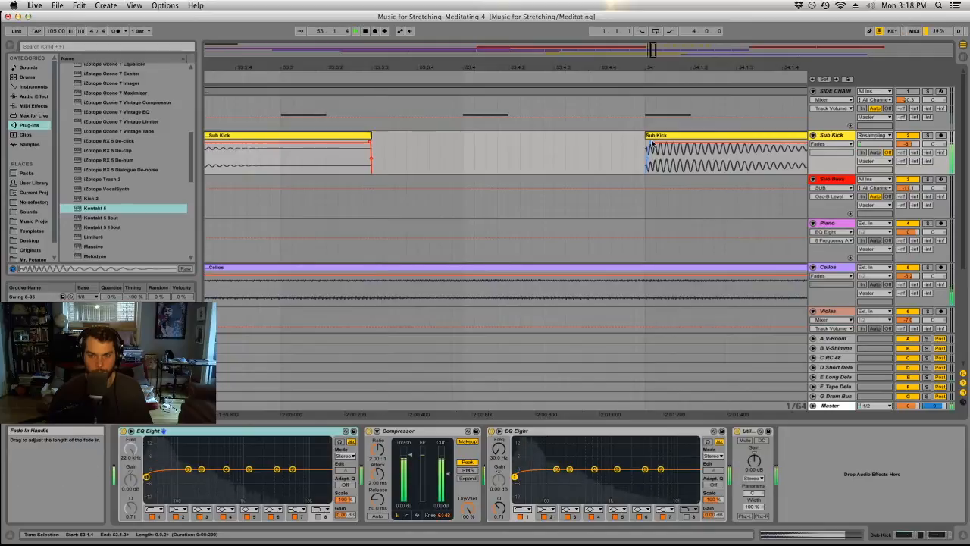
left_click_drag(648, 70, 490, 68)
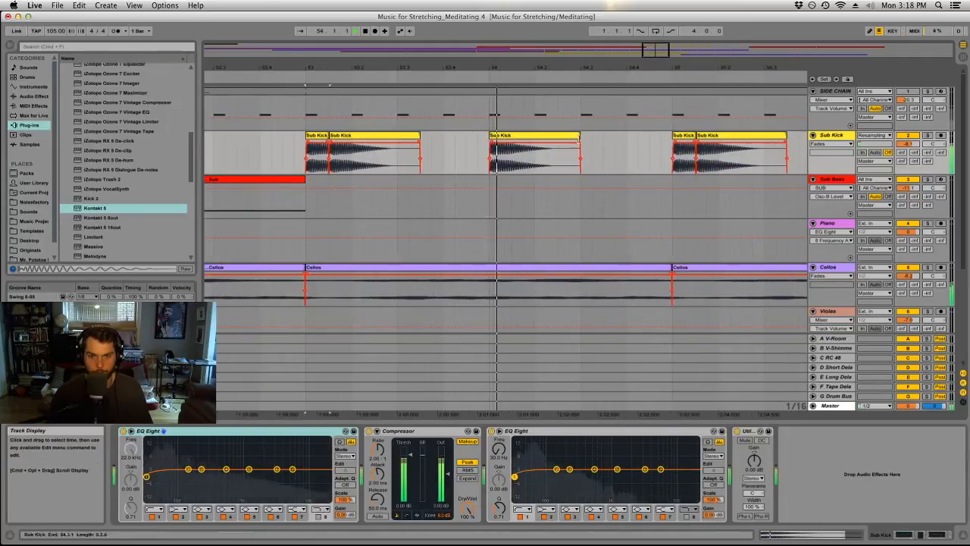
Duplicate the two-bar Sub Kick pattern from bars 53 to 55 repeatedly so it replaces the hits up to bar 61.
left_click_drag(668, 153, 307, 151)
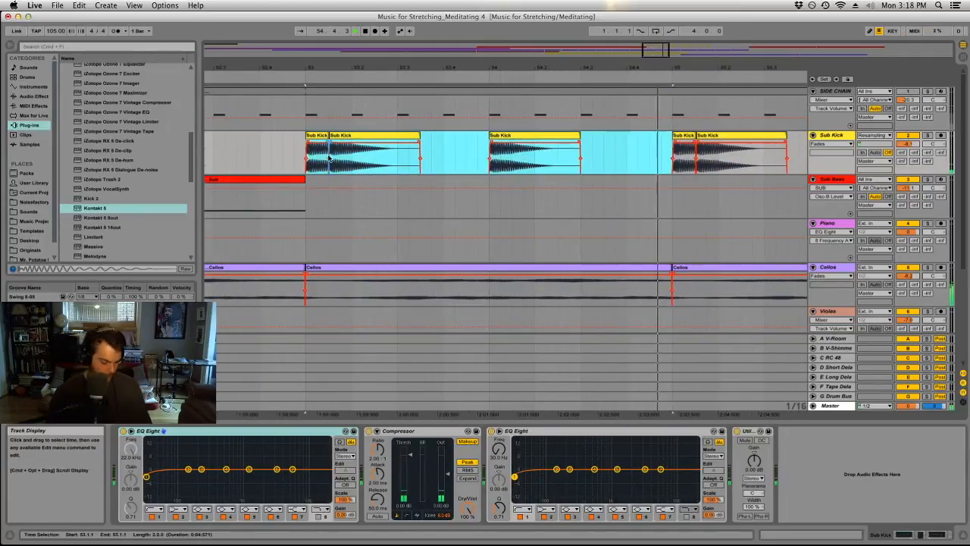
key("super+d")
left_click_drag(546, 68, 498, 71)
key("minus")
key("super+d")
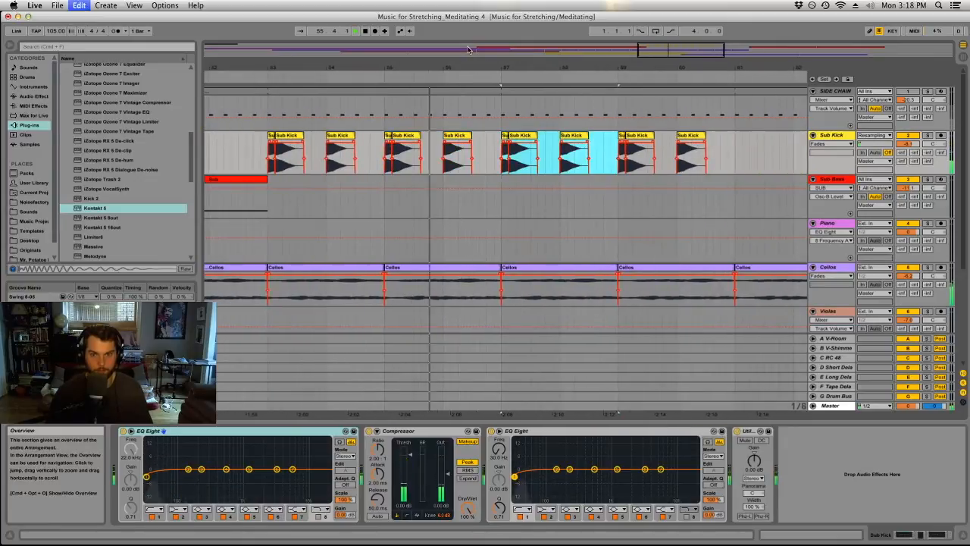
key("super+d")
Lower the Metal track's volume to -4.6 dB while listening to its entrance at bar 41.
left_click(488, 211)
scroll(488, 210, "down", 5)
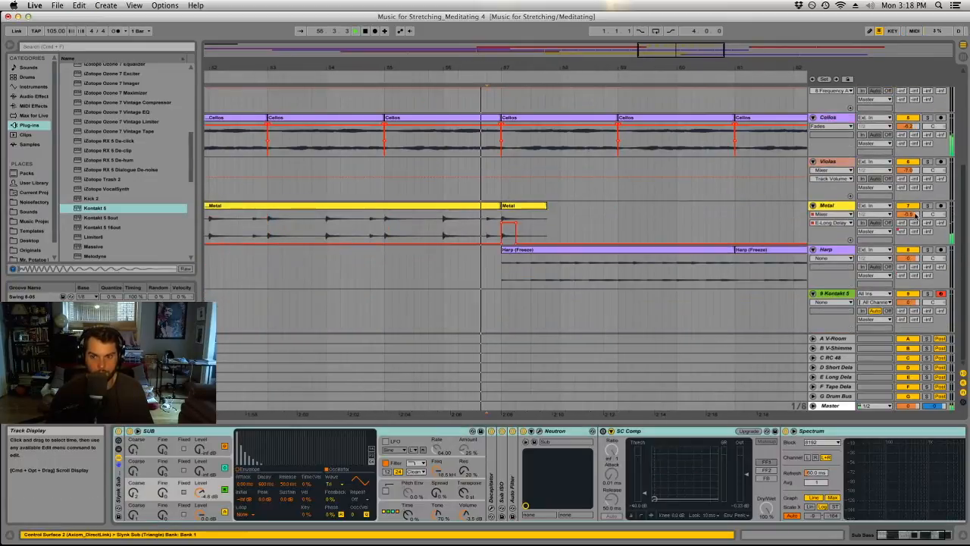
double_click(611, 66)
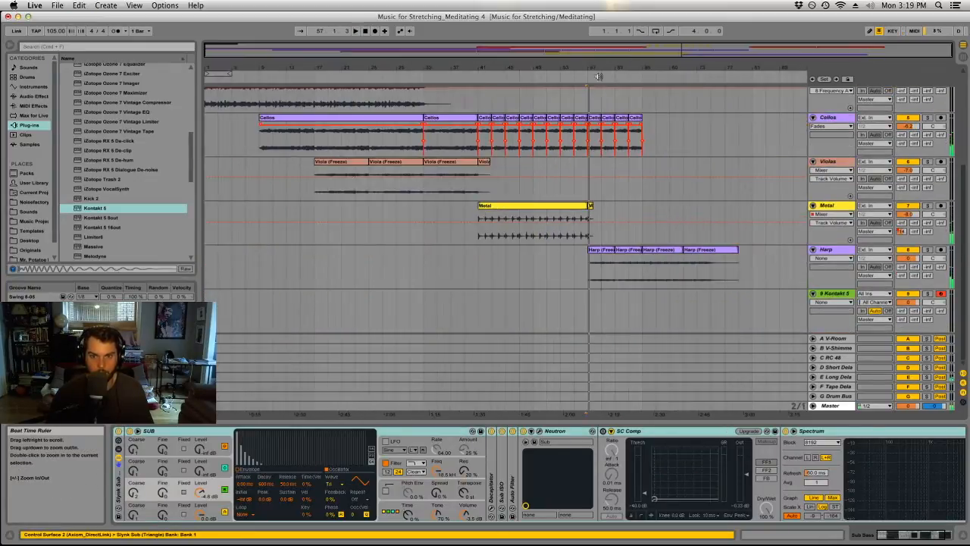
left_click(466, 218)
key("space")
key("space")
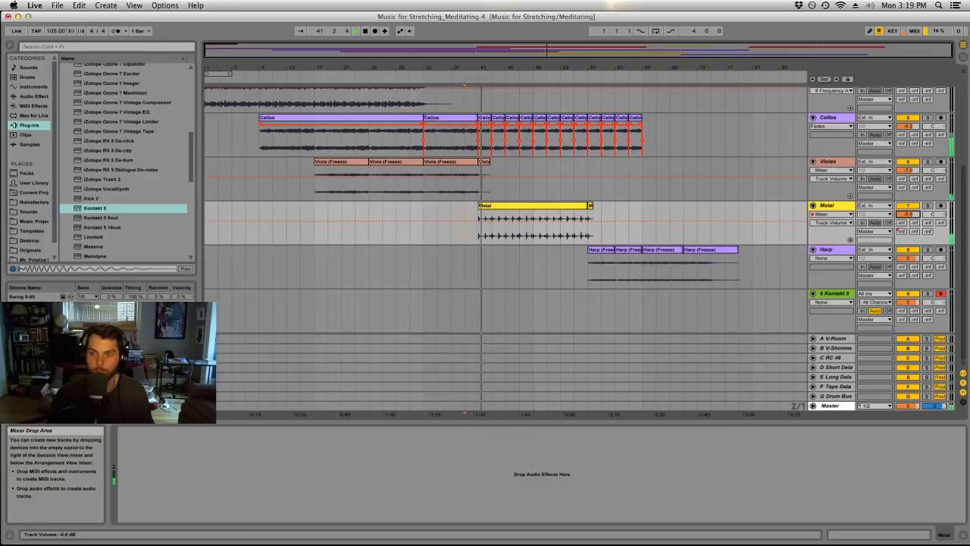
left_click(478, 210)
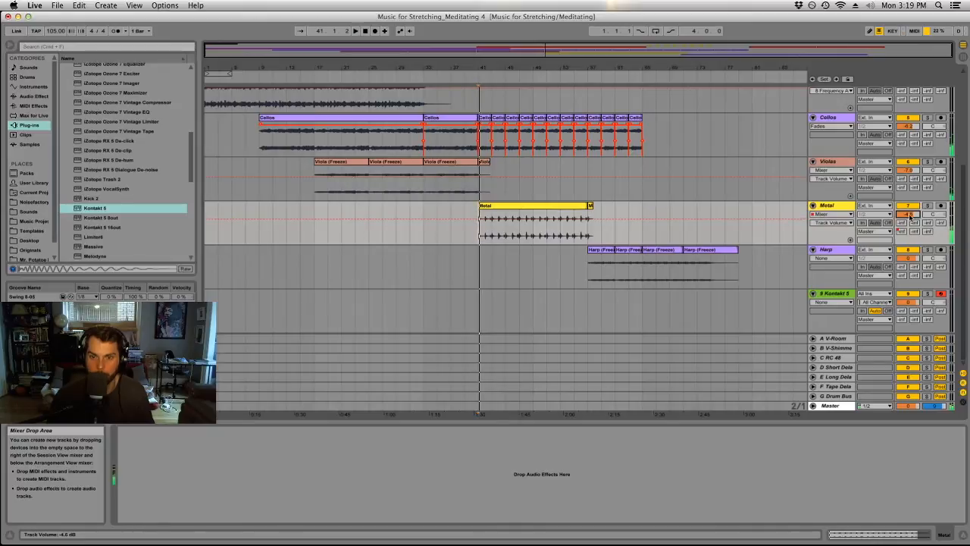
Add an EQ Eight to the Metal track and dip band 4 around 474 Hz with a narrower Q.
left_click(40, 96)
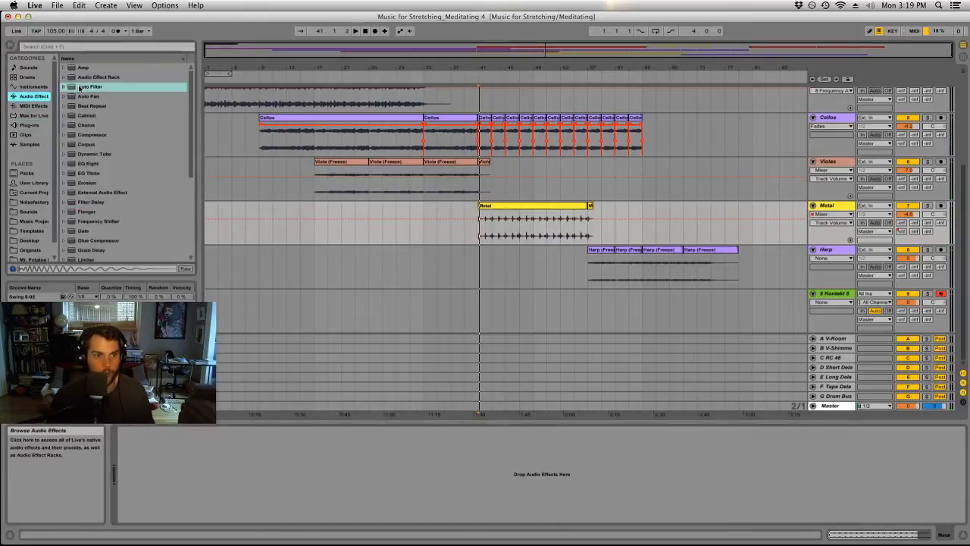
left_click(93, 164)
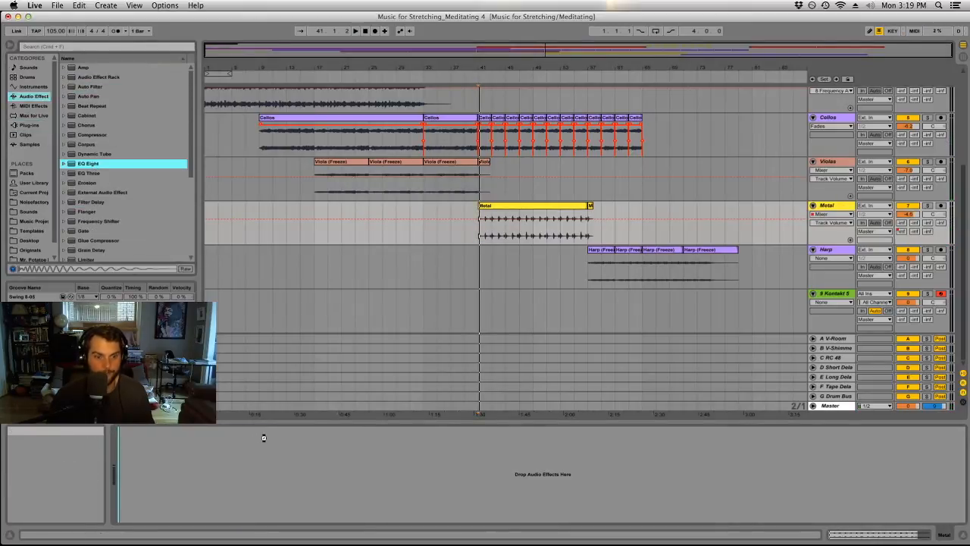
mouse_move(225, 468)
left_mouse_down()
mouse_move(200, 448)
mouse_move(225, 447)
mouse_move(223, 475)
left_mouse_up()
left_click_drag(131, 509, 131, 493)
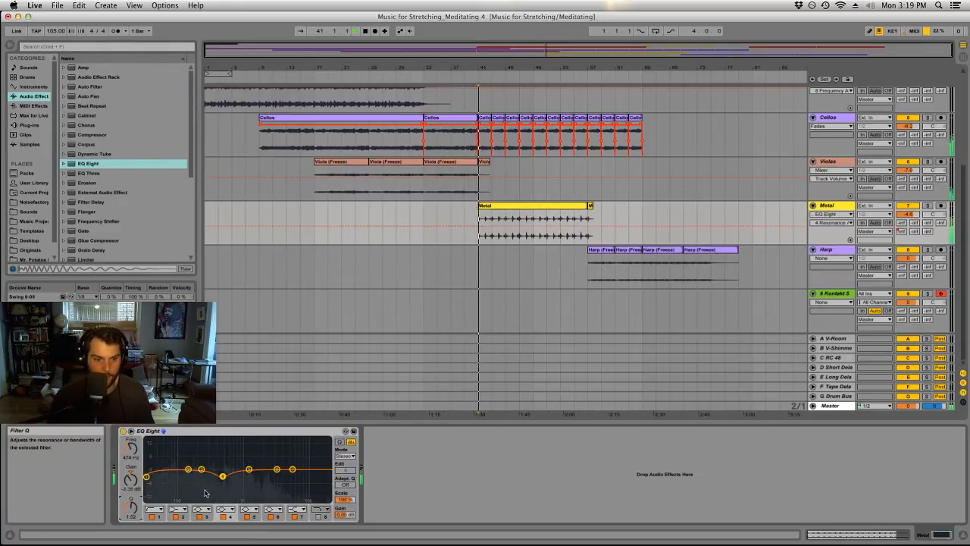
Raise the low-cut frequency of band 1 in the Metal track's EQ Eight to about 69 Hz.
left_click(146, 476)
left_click_drag(132, 454, 131, 438)
key("space")
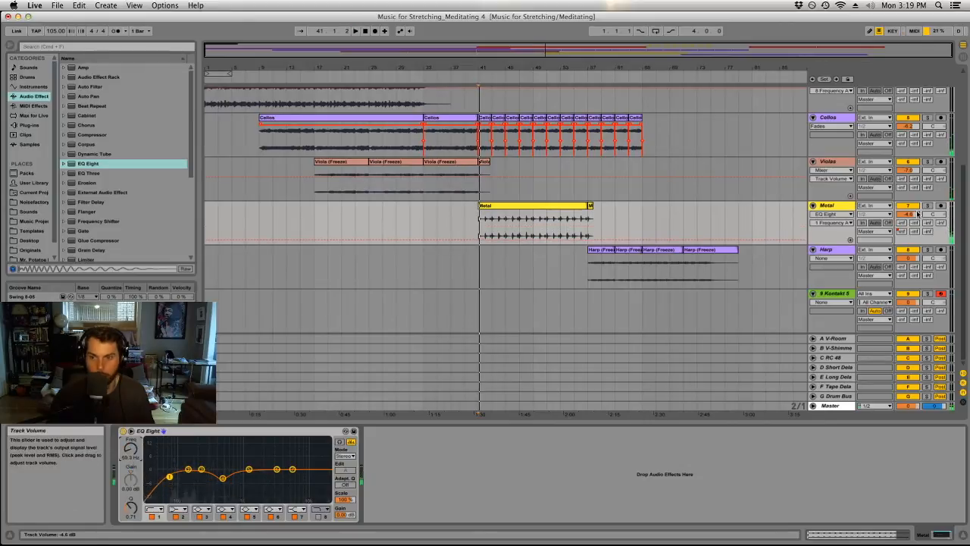
Play back from bar 57 and examine how the Sub Kick, Sub Bass, Cellos, Metal and Harp clips line up.
left_click(612, 249)
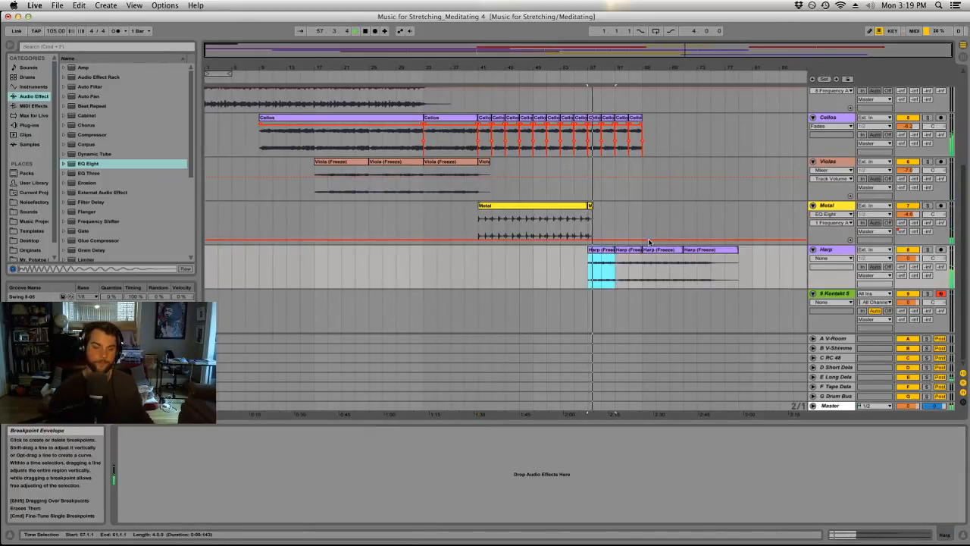
scroll(649, 241, "up", 10)
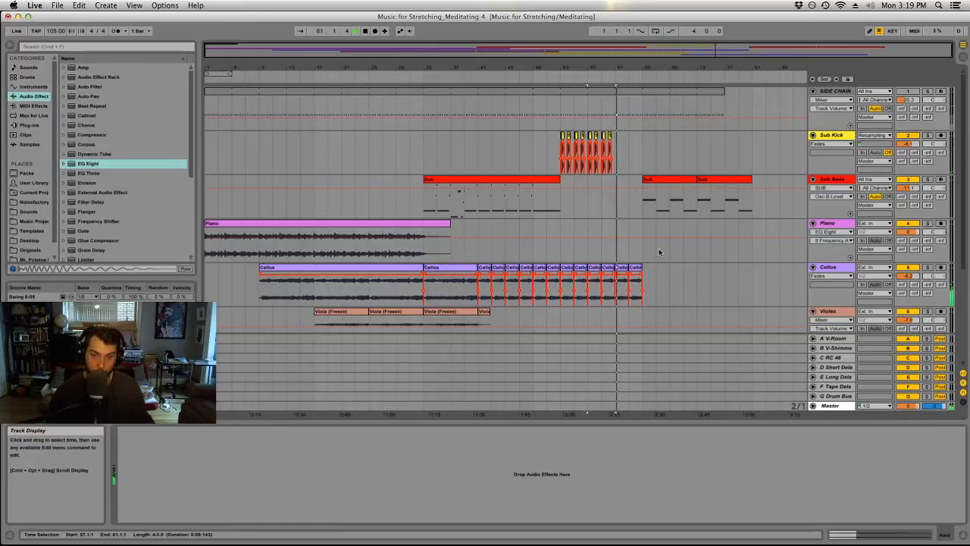
scroll(660, 249, "down", 8)
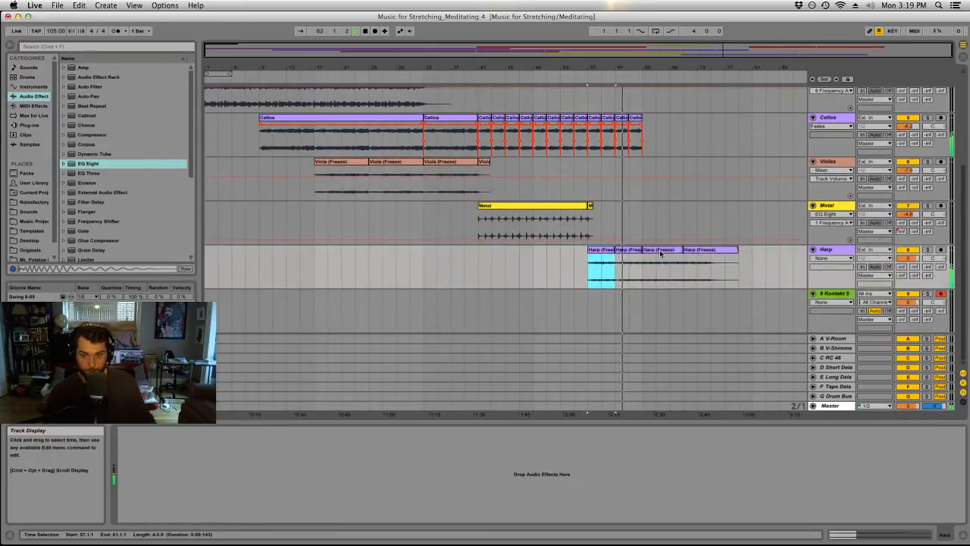
scroll(659, 249, "up", 1)
scroll(709, 253, "up", 3)
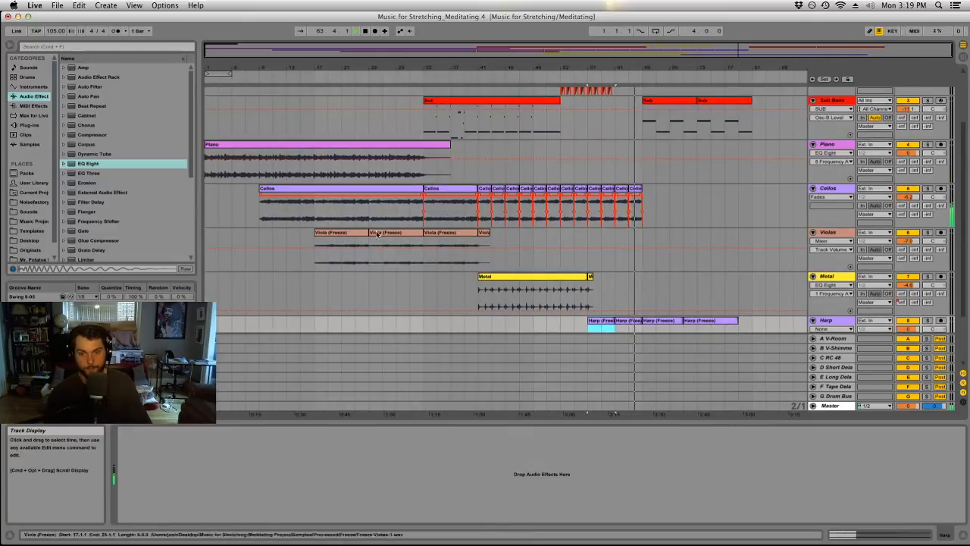
scroll(573, 212, "down", 3)
scroll(573, 213, "down", 1)
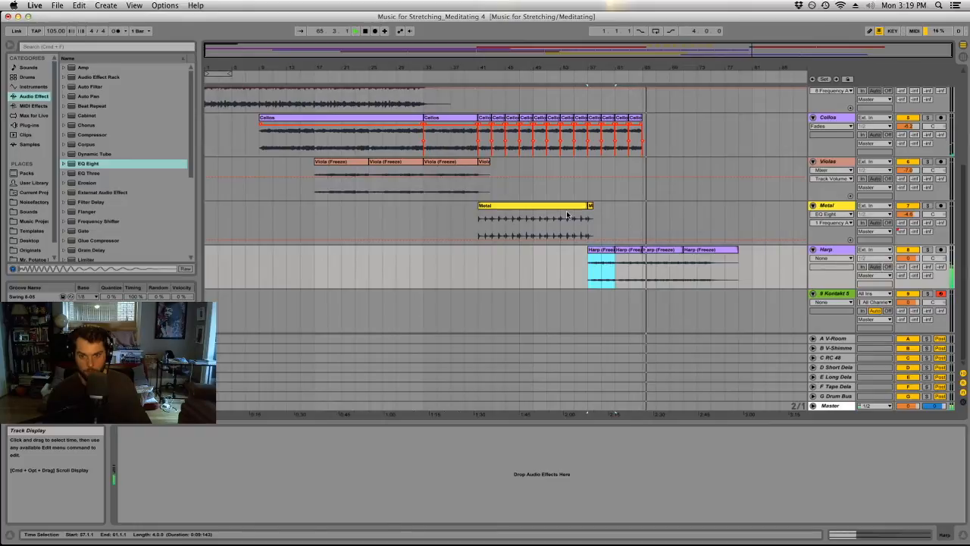
scroll(606, 227, "up", 8)
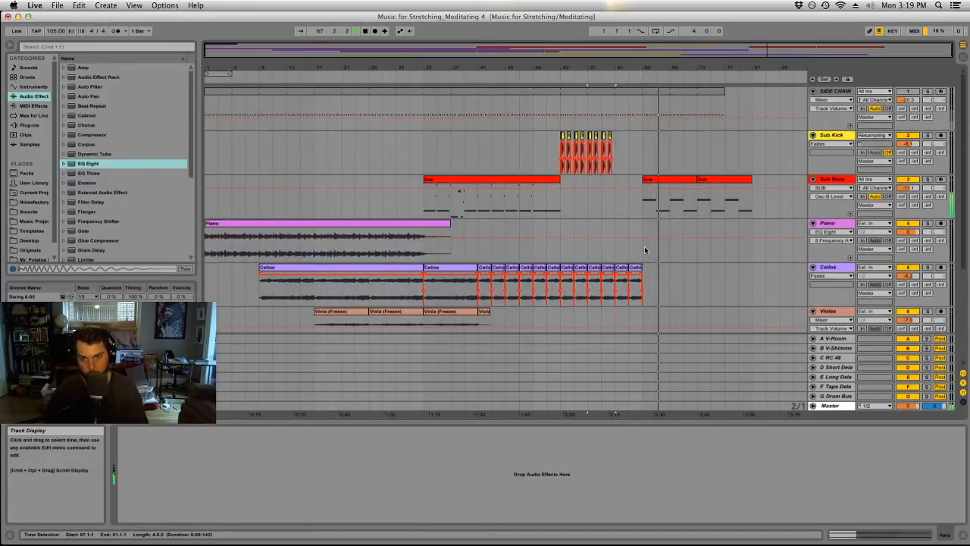
scroll(650, 199, "down", 8)
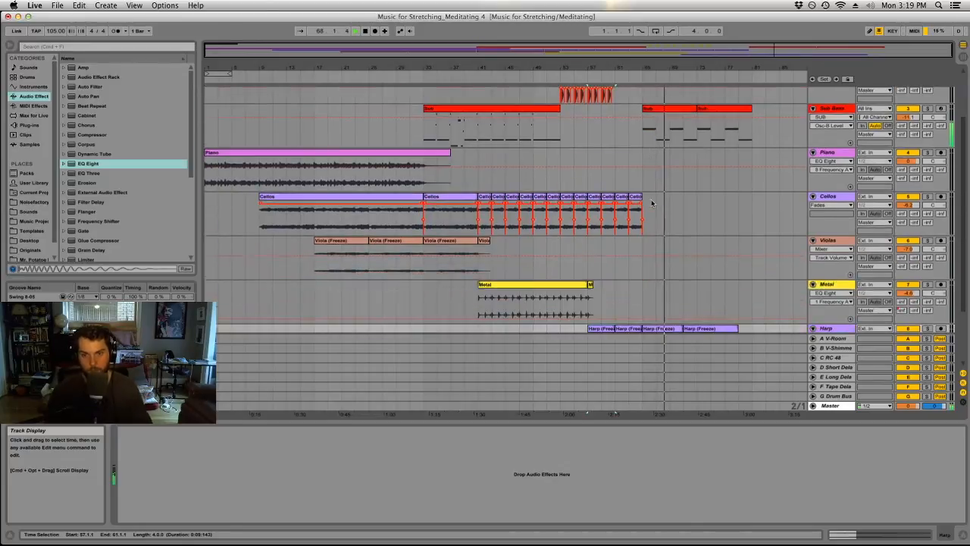
Copy the four-bar Harp clip from bar 57 to bar 65 and move the last Harp clip to start at bar 69.
mouse_move(596, 254)
left_mouse_down()
mouse_move(664, 254)
mouse_move(650, 254)
left_mouse_up()
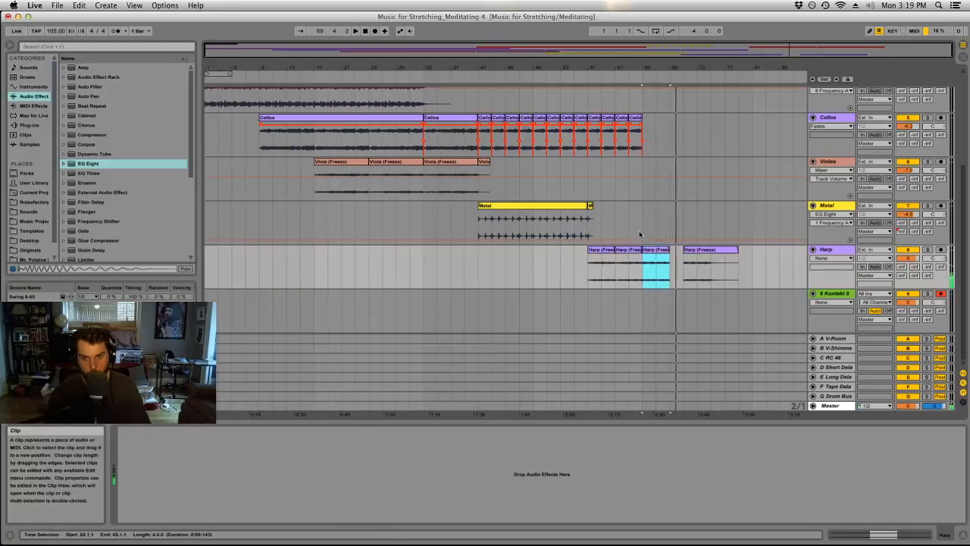
left_click(643, 221)
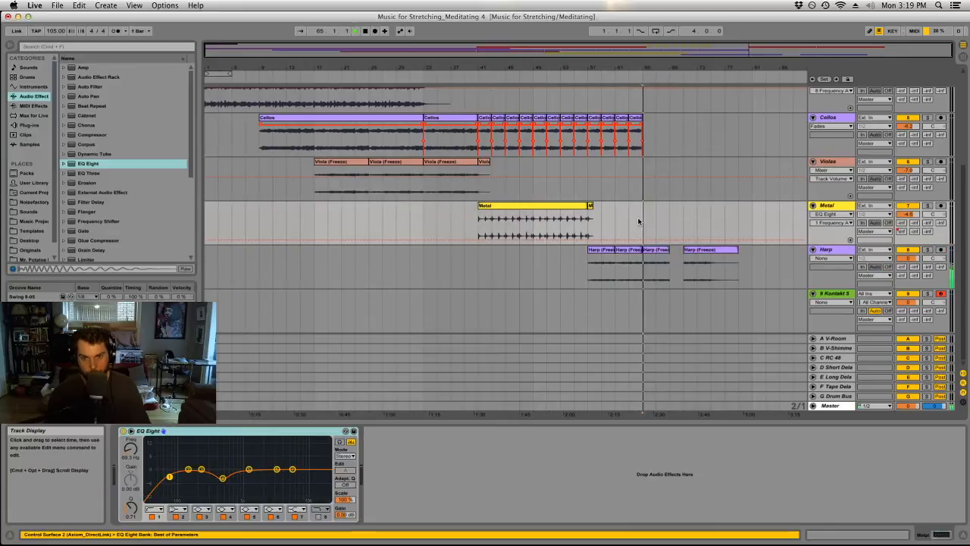
left_click(698, 252)
Delete the second Sub Bass clip of the harp section, starting at bar 73.
scroll(698, 230, "up", 8)
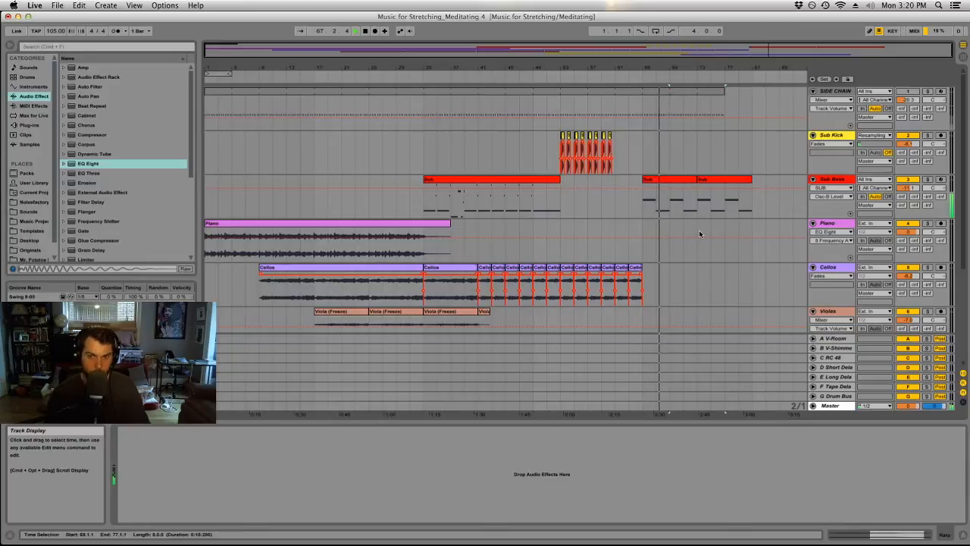
scroll(699, 230, "down", 8)
scroll(699, 230, "up", 8)
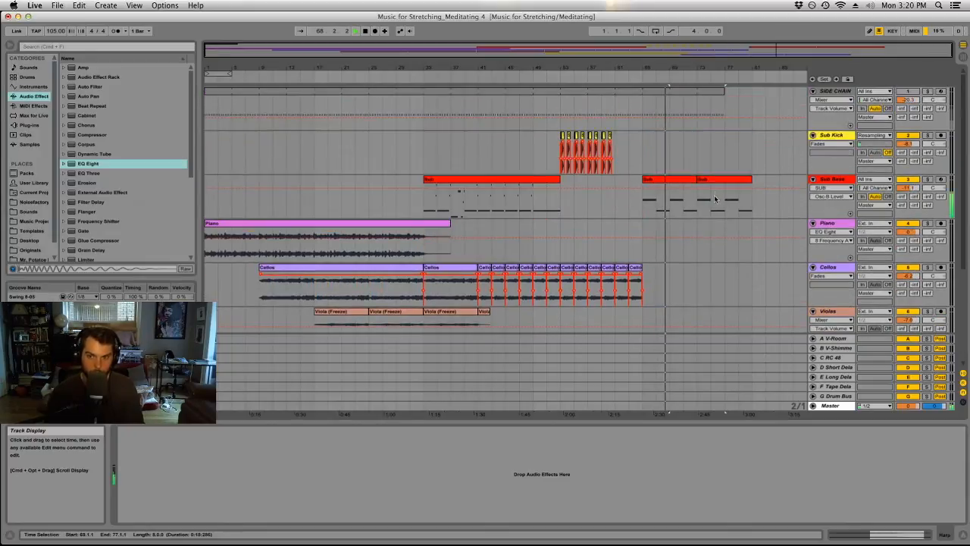
left_click(716, 182)
key("Delete")
mouse_move(725, 65)
left_mouse_down()
mouse_move(724, 92)
mouse_move(725, 69)
left_mouse_up()
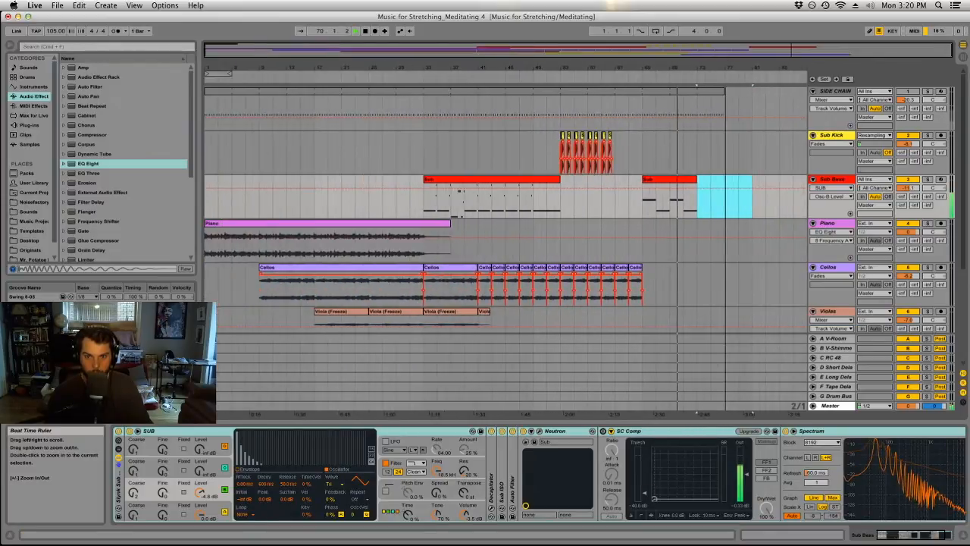
Copy the Piano clip from bar 1 so that the copy starts at bar 73.
left_click(225, 224)
left_click_drag(220, 224, 693, 225)
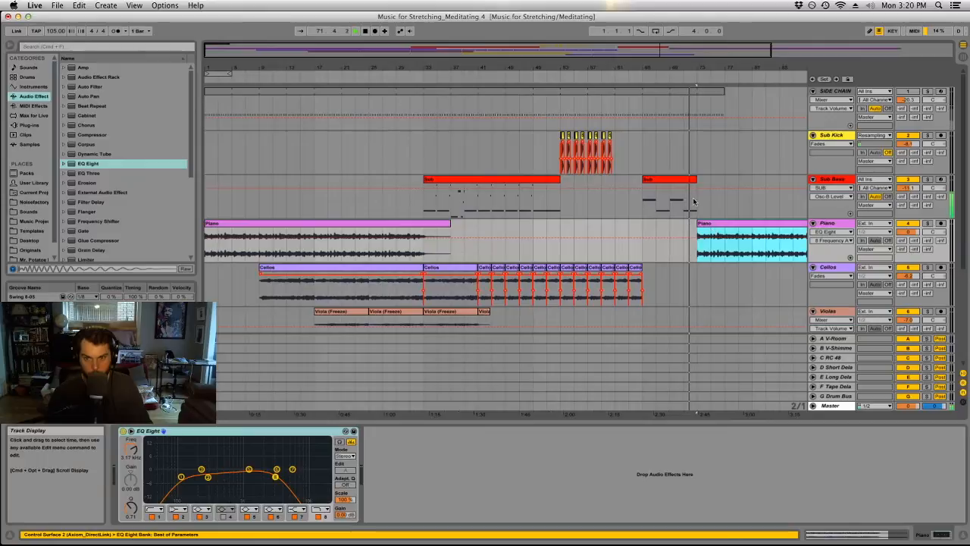
Extend the Sub Bass clip that starts at bar 65 so that it ends at bar 85, and show its contents.
left_click(691, 199)
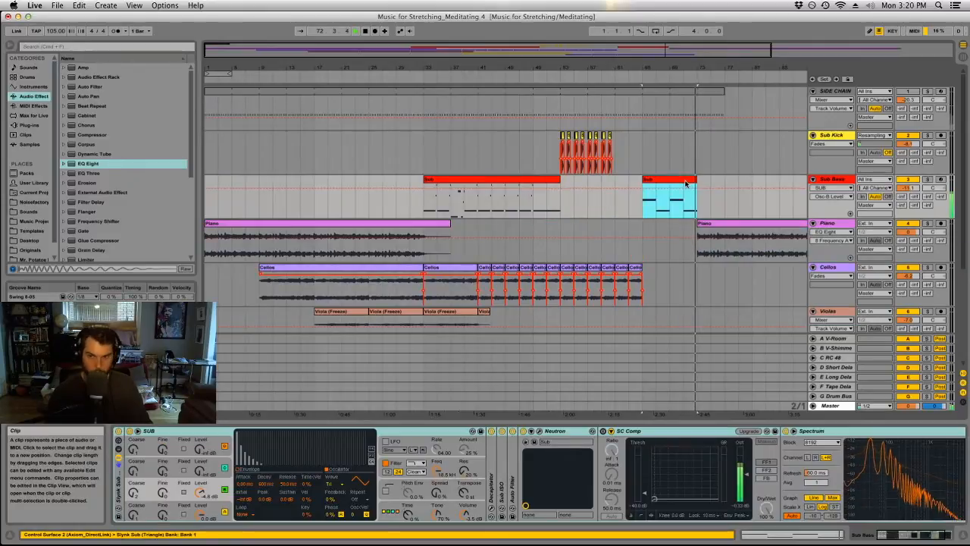
left_click_drag(696, 179, 779, 179)
key("space")
double_click(725, 181)
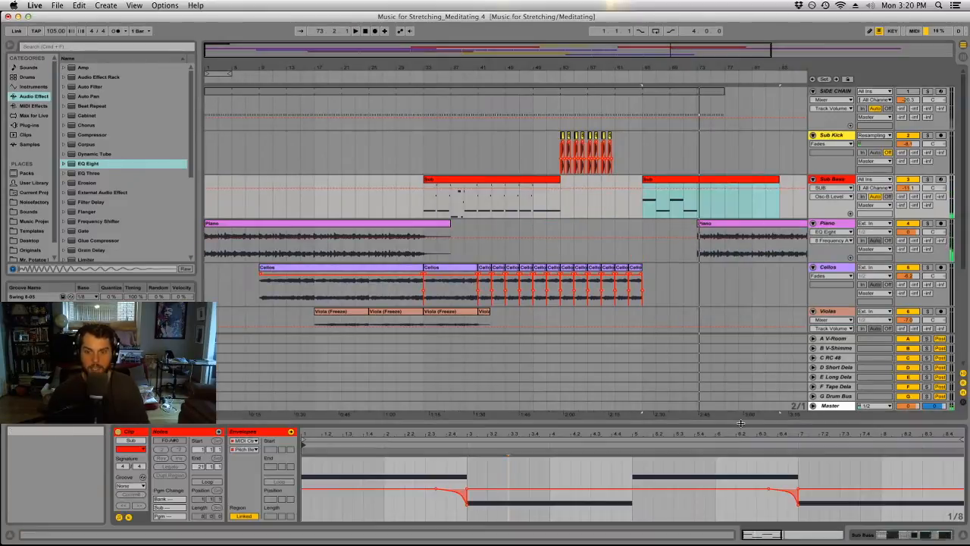
Try to reduce the extended Sub Bass clip to a single sustained F0 note over its first eight bars and play it back.
left_click_drag(737, 422, 737, 106)
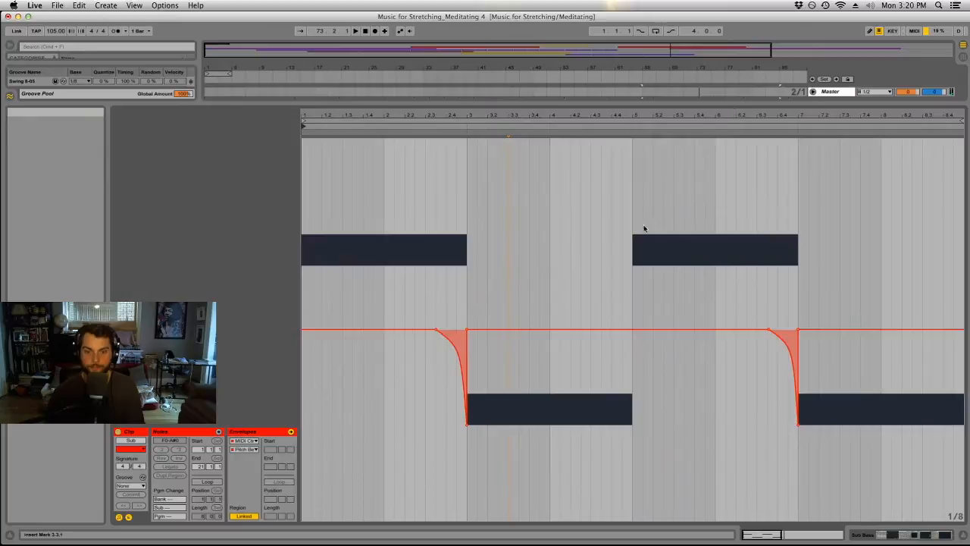
left_click(129, 516)
left_click_drag(440, 361, 409, 390)
key("Delete")
left_click_drag(646, 335, 705, 385)
key("Delete")
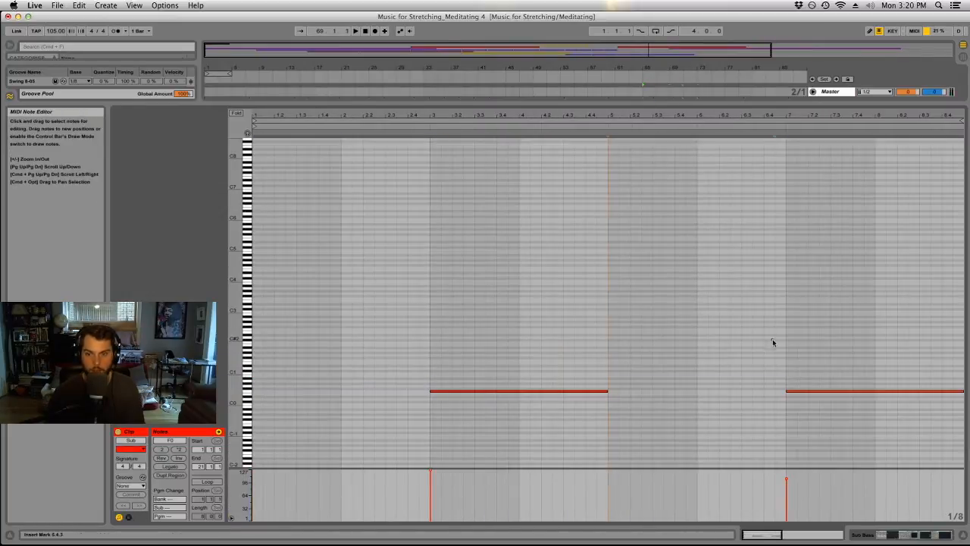
left_click(545, 391)
key("Left")
key("Left")
key("Left")
key("Left")
key("Left")
key("Left")
key("Left")
key("Left")
key("Left")
left_click_drag(439, 391, 915, 407)
left_click_drag(533, 101, 523, 421)
left_click(642, 78)
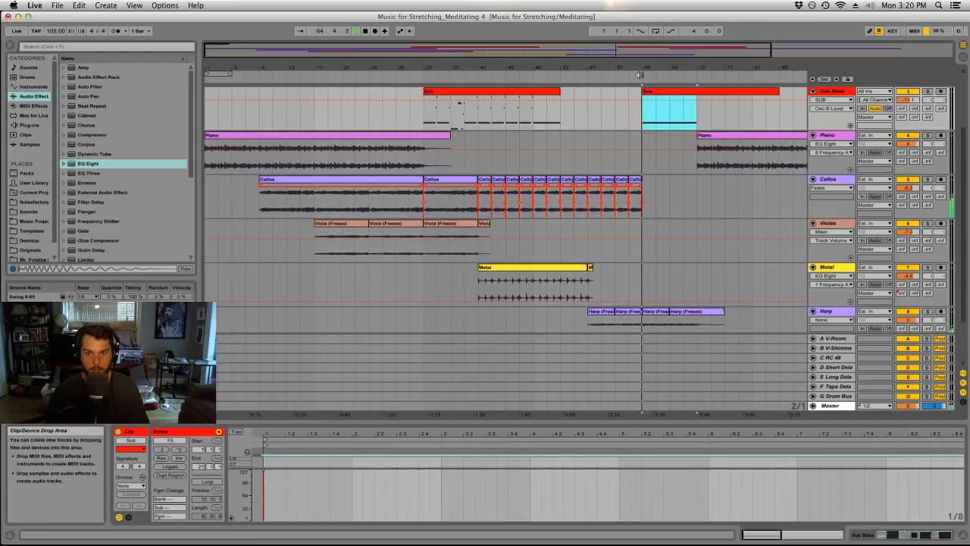
Undo the note edits in the Sub Bass clip at bar 65, keeping the extended clip.
key("super+z")
key("super+z")
key("super+z")
key("super+z")
key("super+z")
key("super+z")
key("super+z")
key("super+z")
key("super+z")
key("super+z")
key("super+z")
key("super+z")
key("super+z")
key("super+z")
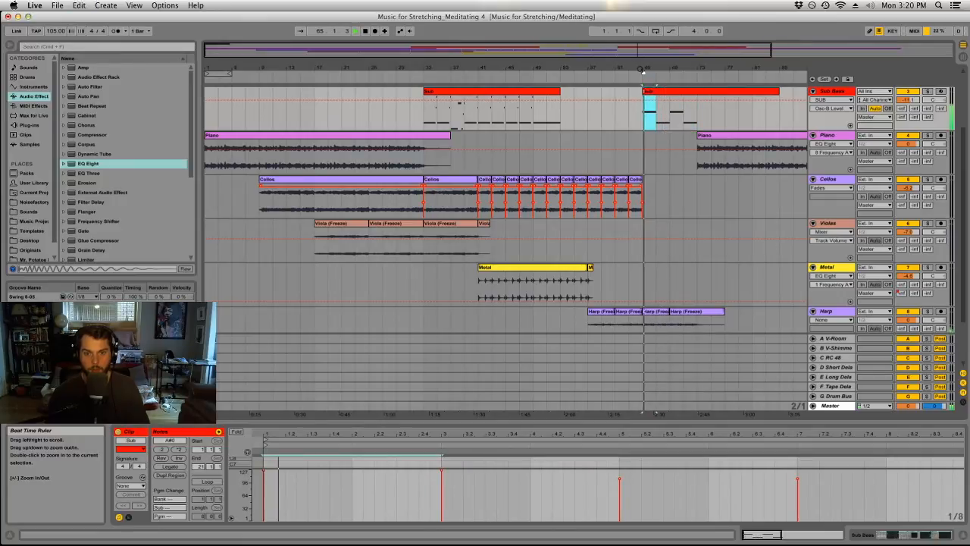
Split the Sub Bass clip at bar 73 and duplicate its first eight bars over bars 73 to 81.
left_click(694, 115)
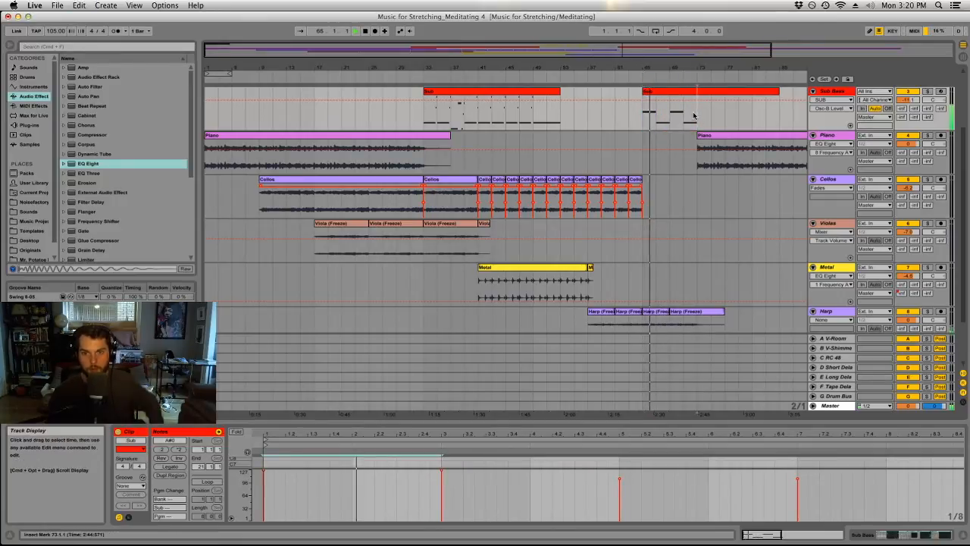
key("super+e")
left_click(670, 93)
left_click(723, 93)
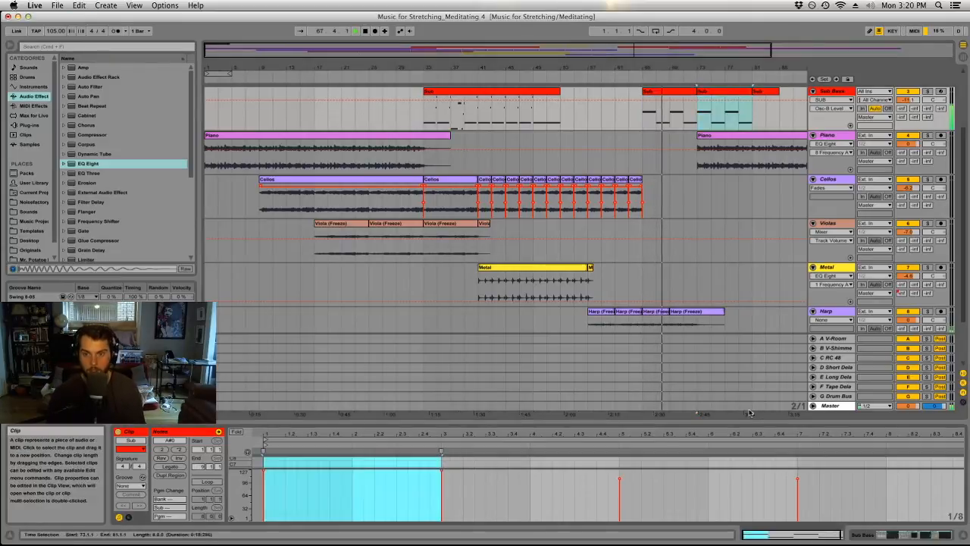
Raise the velocity of all notes in the Sub Bass clip at bar 73 to 127.
left_click_drag(732, 422, 732, 150)
left_click(530, 500)
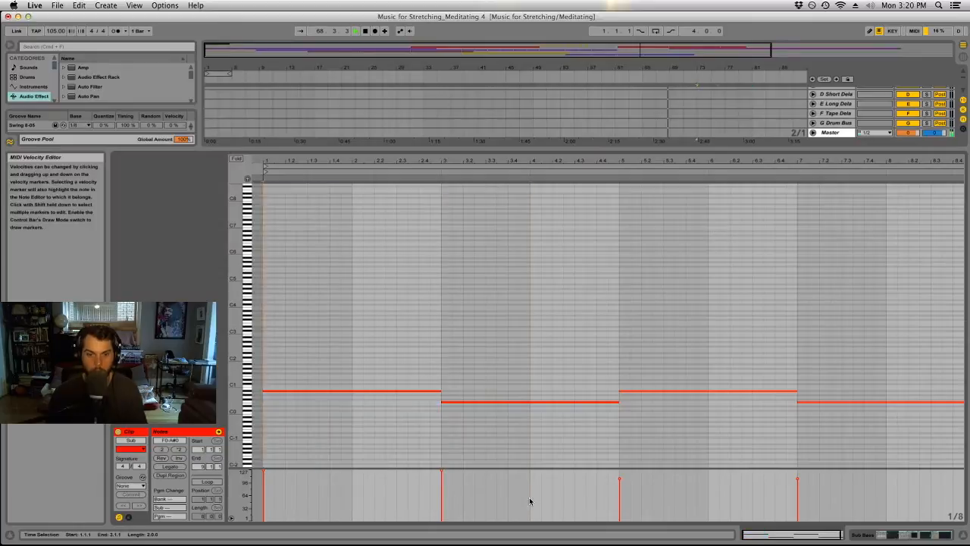
key("super+a")
left_click_drag(620, 478, 613, 182)
Reduce the Sub Bass clip at bar 73 to one sustained F0 note spanning all eight bars.
left_click(528, 356)
key("Delete")
left_click_drag(432, 358, 269, 404)
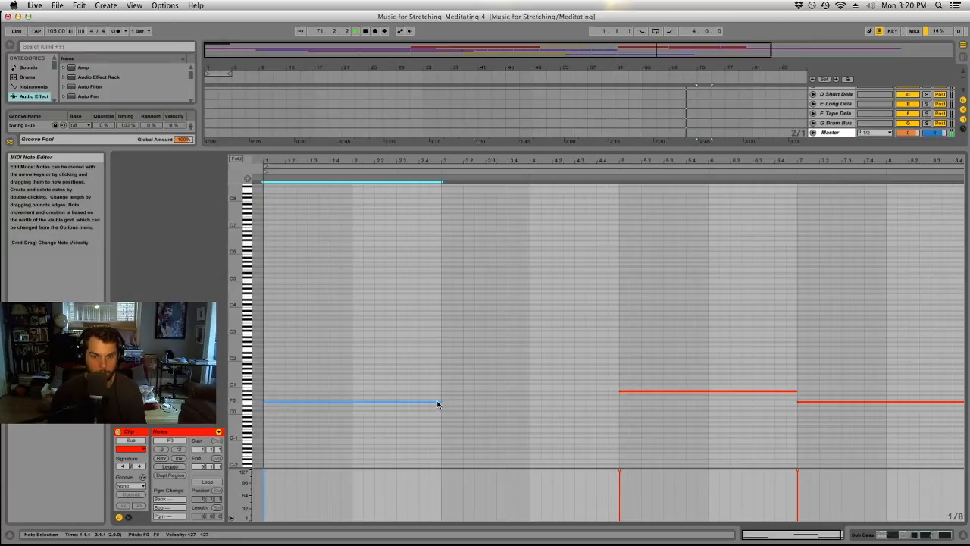
left_click_drag(439, 402, 962, 421)
left_click_drag(832, 368, 777, 395)
key("Delete")
left_click_drag(732, 150, 712, 452)
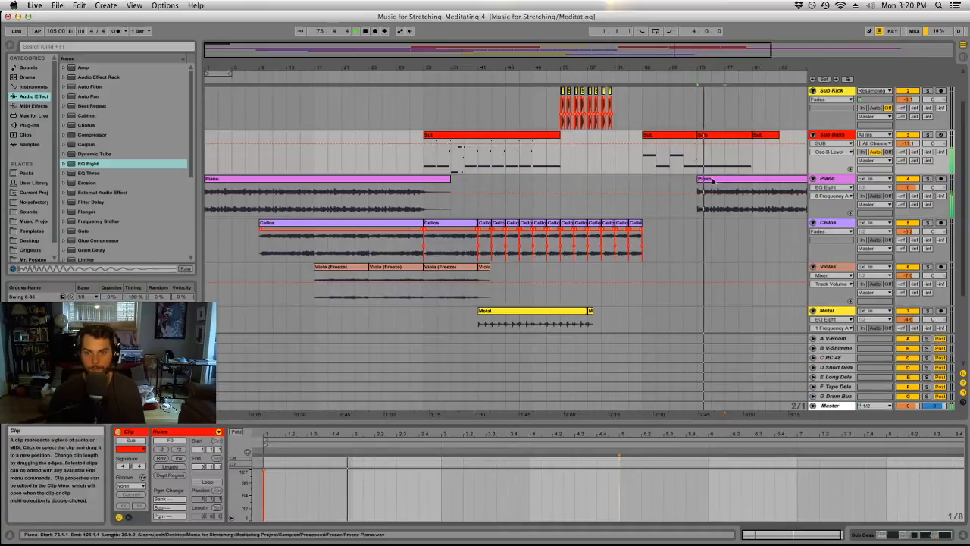
Remove the two pitch bend dips from the envelope of the Sub Bass clip at bar 73.
left_click(684, 134)
left_click(678, 493)
key("super+a")
left_click(727, 137)
left_click(129, 517)
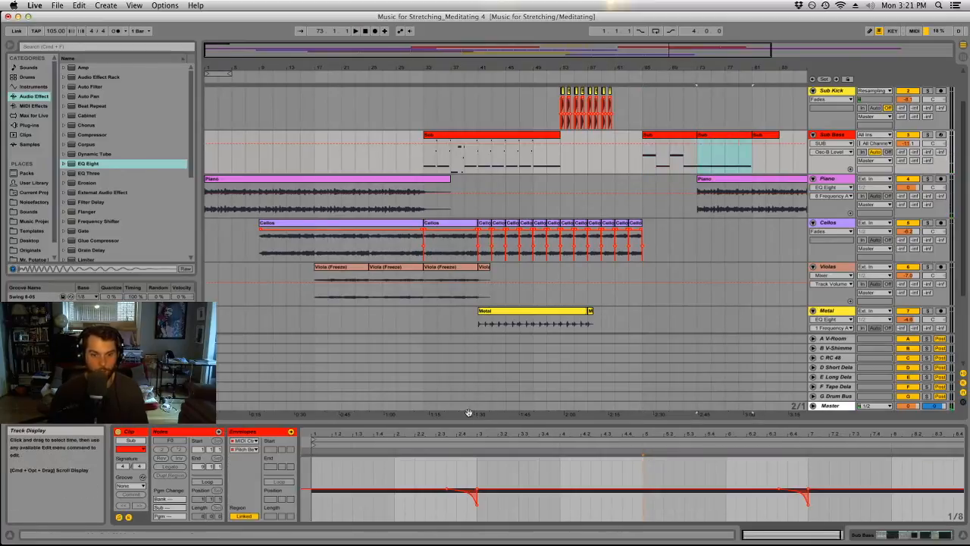
left_click_drag(464, 421, 464, 176)
left_click_drag(404, 445, 944, 431)
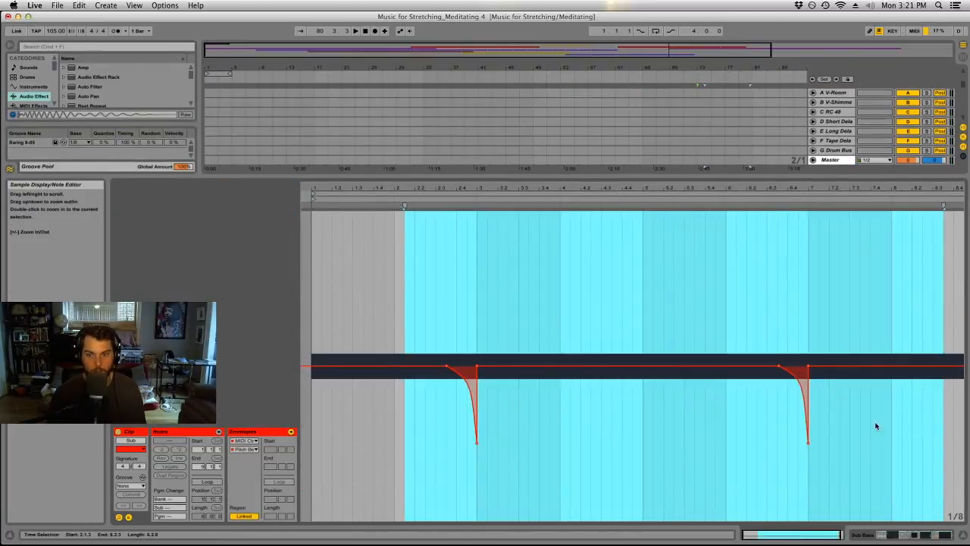
key("Delete")
left_click_drag(686, 176, 685, 422)
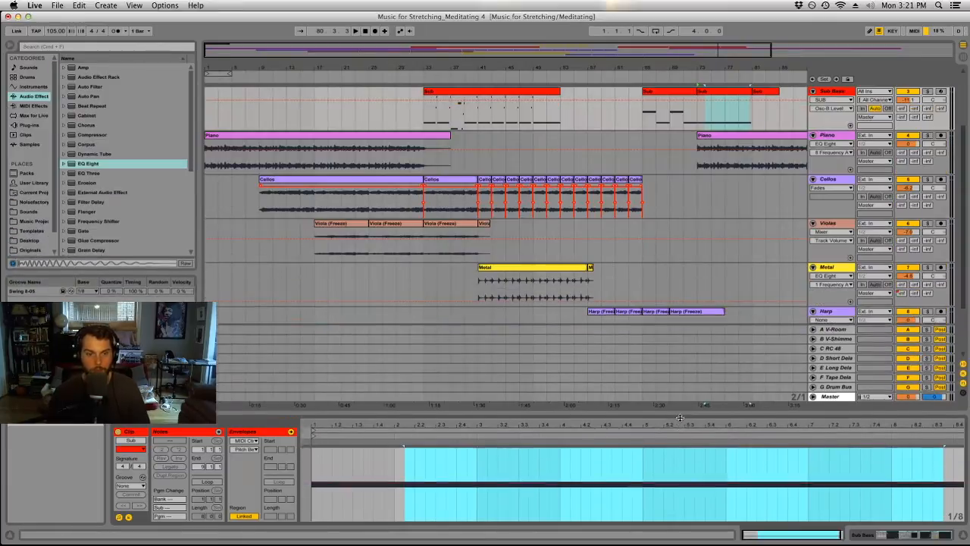
Play back into the section at bar 73 and lower the Piano track's E-Long Delay send to about -44 dB.
left_click(672, 72)
left_click(677, 75)
left_click_drag(687, 69, 575, 75)
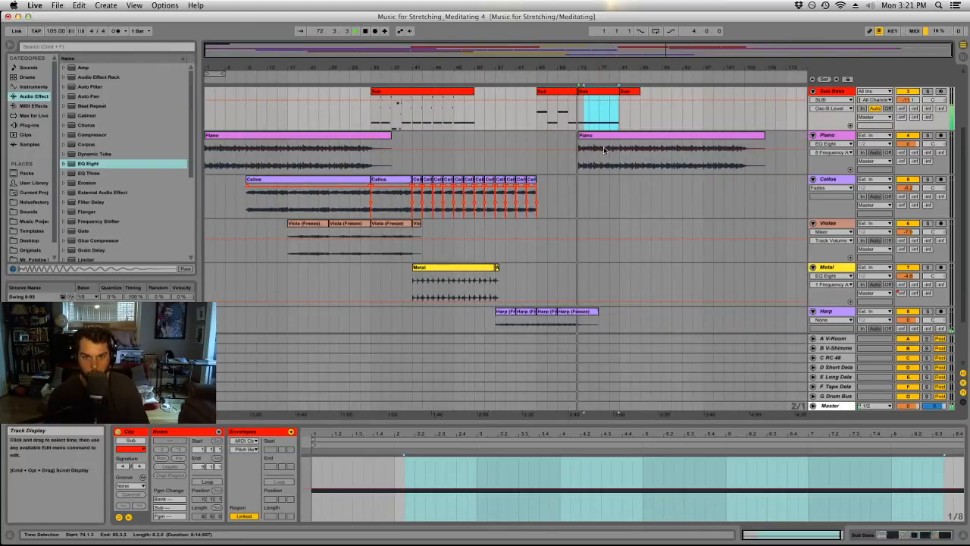
left_click(900, 161)
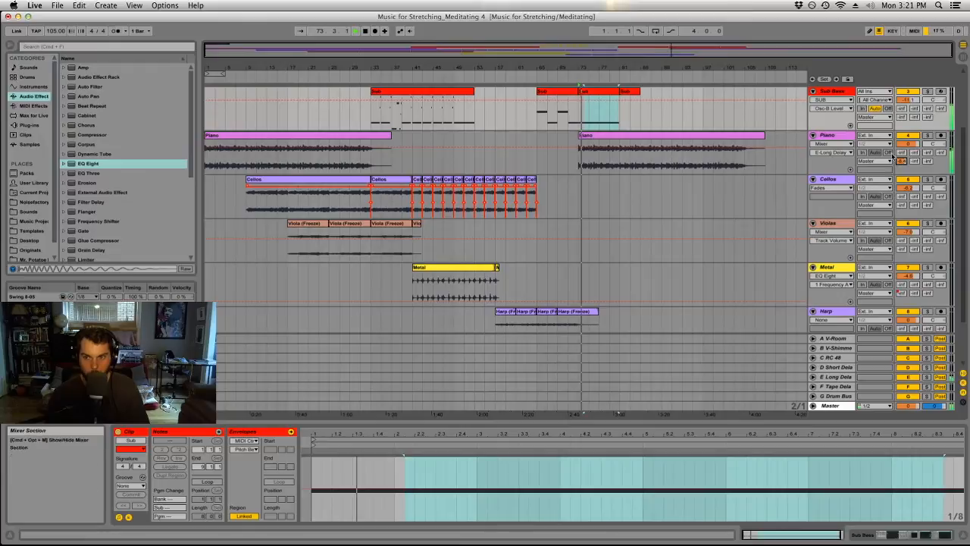
left_click_drag(901, 160, 901, 179)
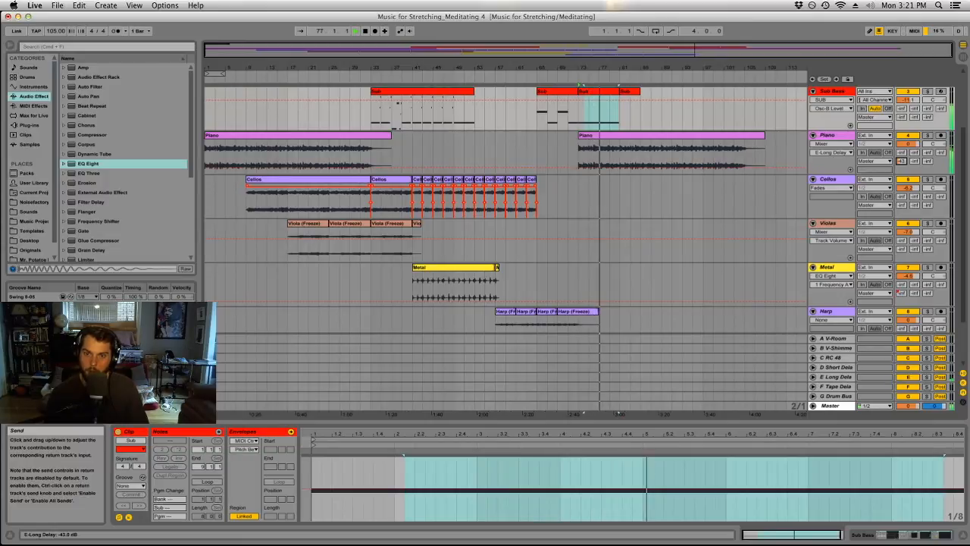
Rework the sustained F0 in the Sub Bass clip at bar 73 into a four-bar note followed by two two-bar notes.
double_click(606, 91)
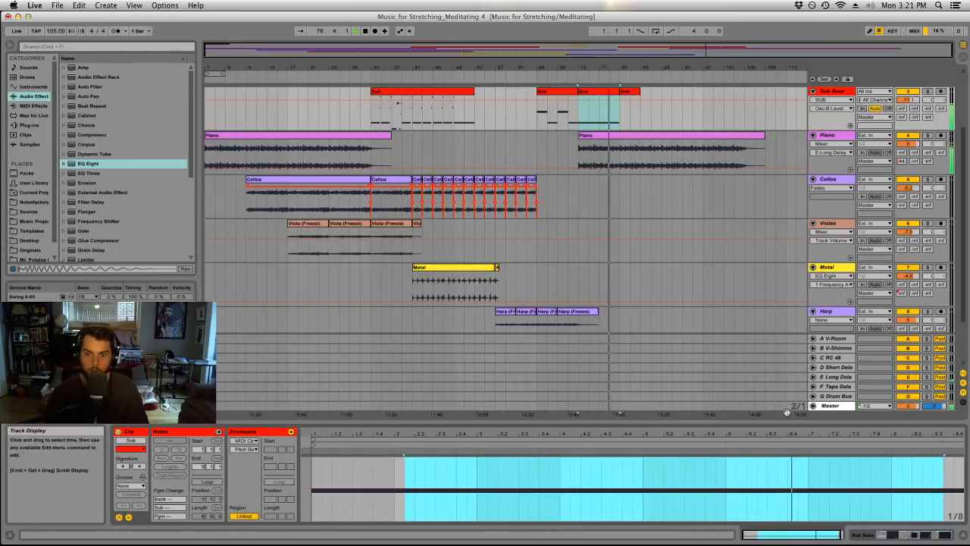
left_click_drag(747, 425, 741, 67)
left_click(664, 261)
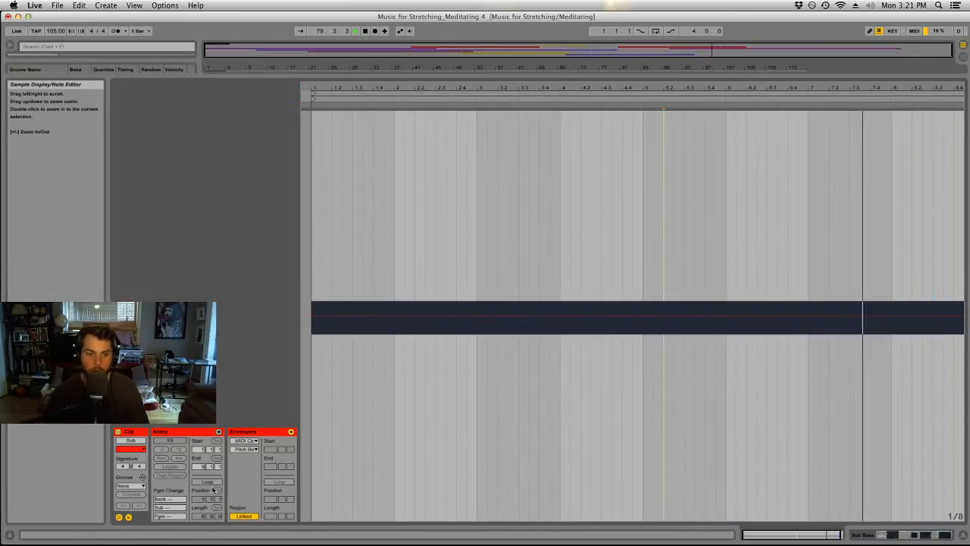
left_click(128, 517)
left_click(742, 356)
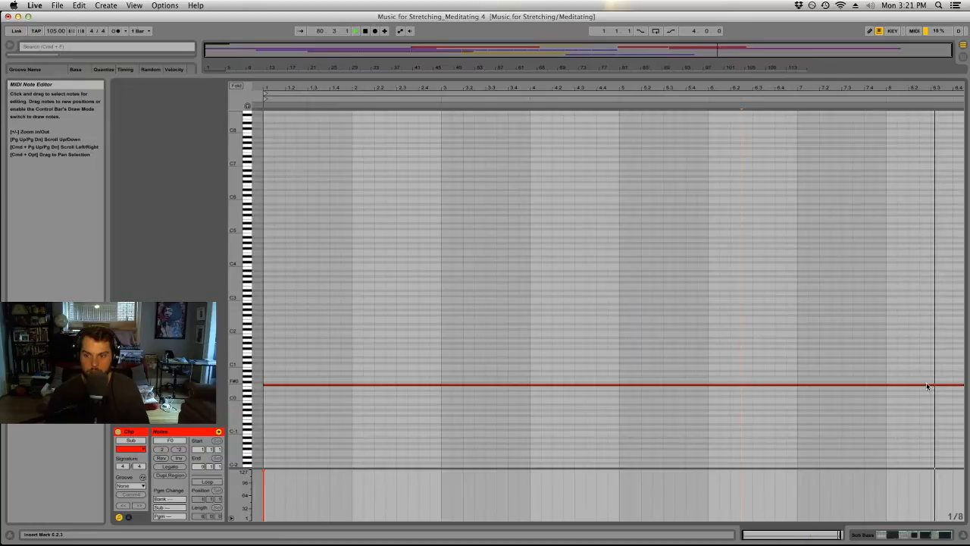
key("space")
left_click_drag(961, 384, 623, 390)
key("super+d")
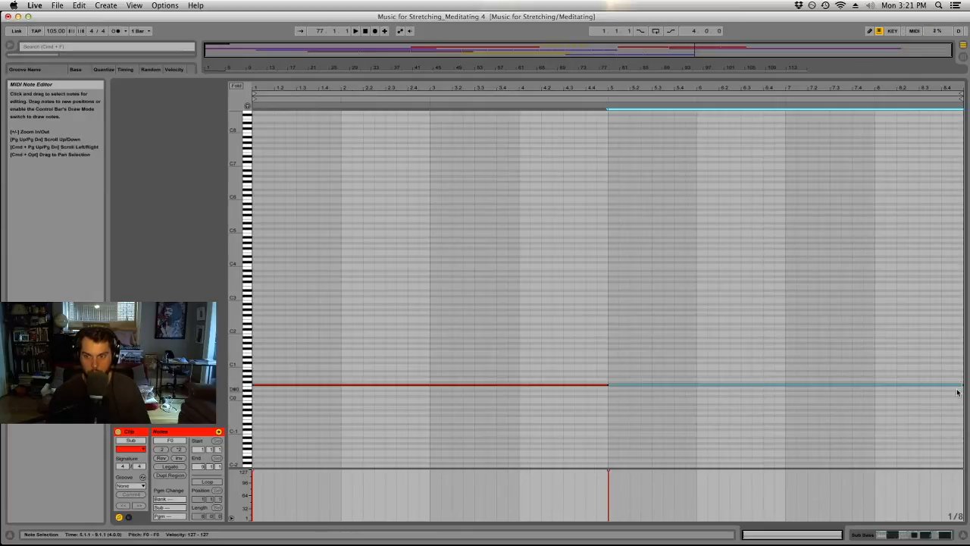
left_click_drag(961, 385, 787, 403)
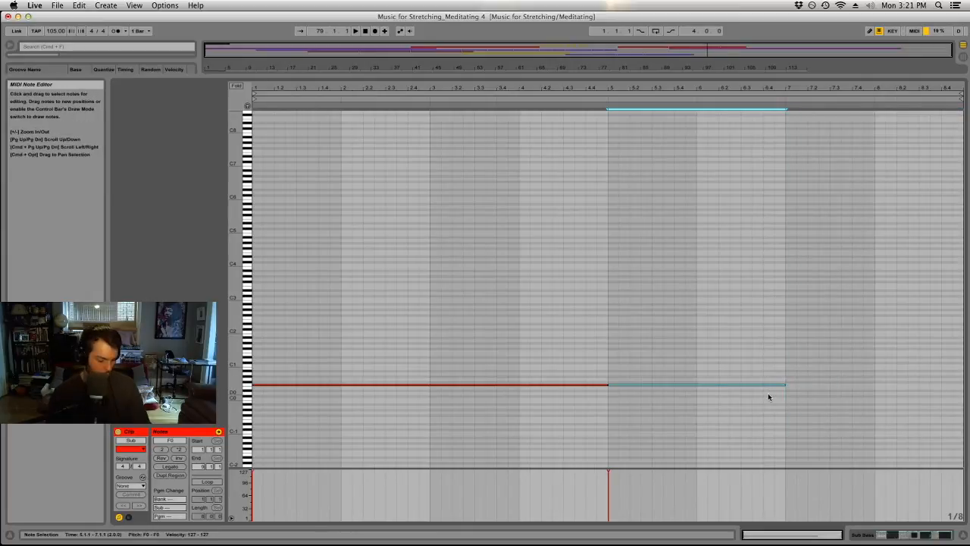
key("super+d")
Lower the middle two-bar note of that Sub Bass clip to D0 and duplicate the clip to bar 81.
left_click_drag(728, 353, 701, 400)
key("Down")
key("space")
key("Tab")
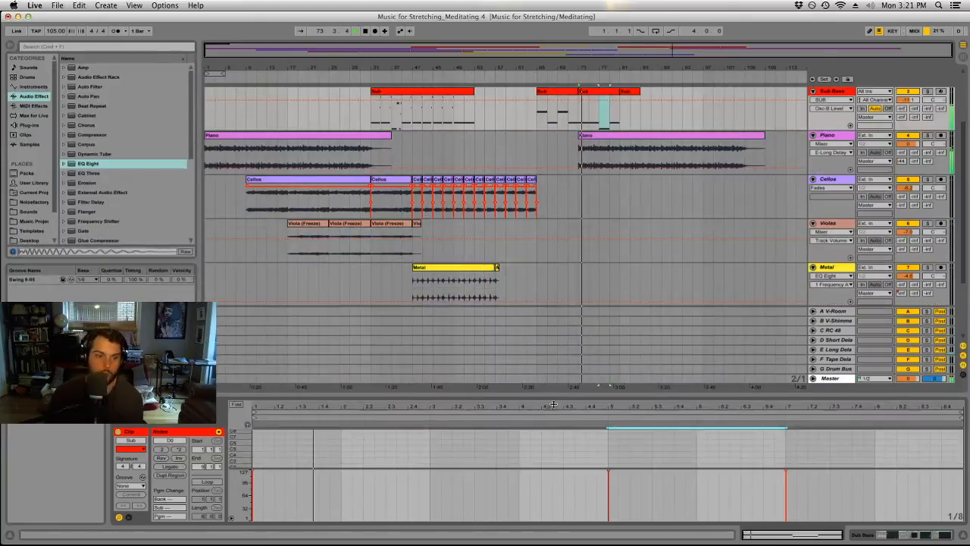
left_click(610, 91)
key("super+d")
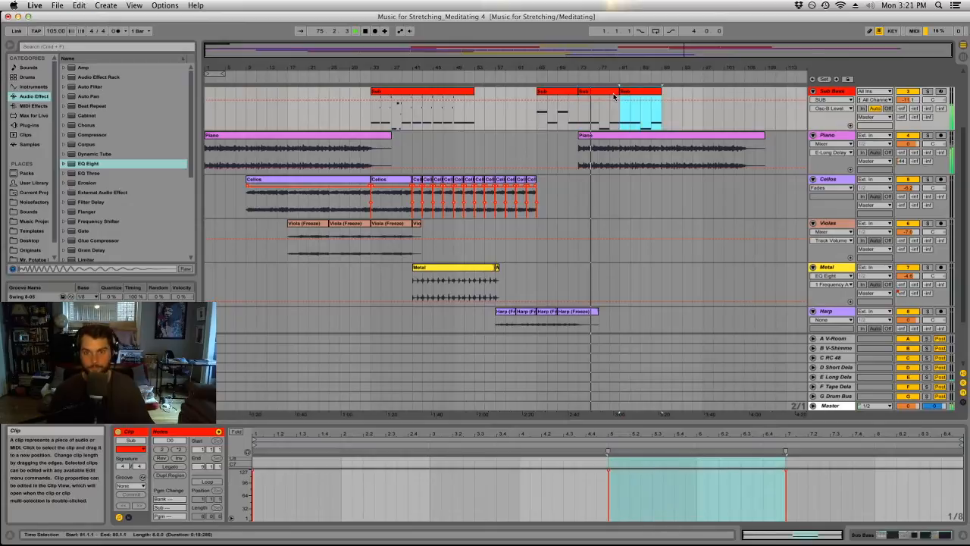
Open the Kontakt 5 instrument on track 9 and audition its Organ KH Floeten 1 (pedal) patch against the playback.
scroll(612, 188, "down", 3)
scroll(611, 193, "up", 4)
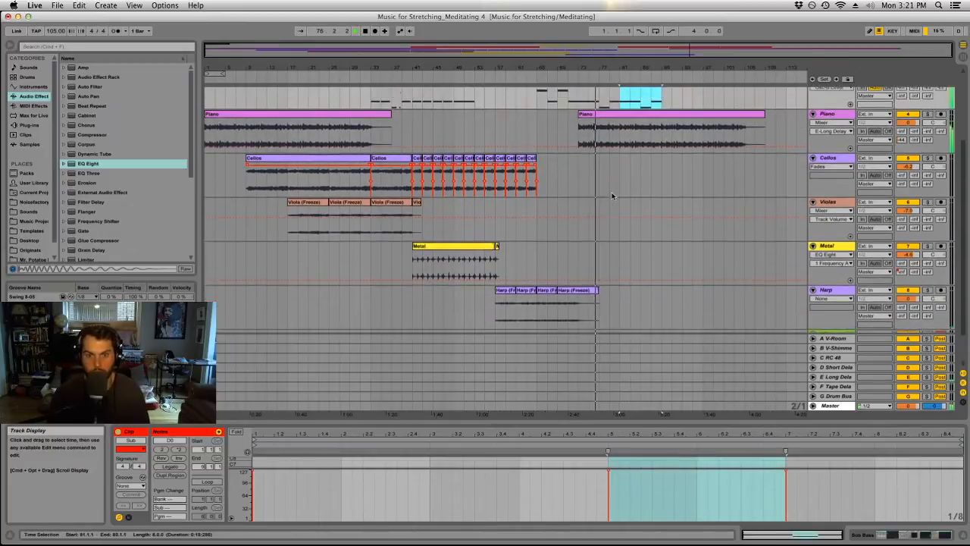
scroll(610, 196, "down", 3)
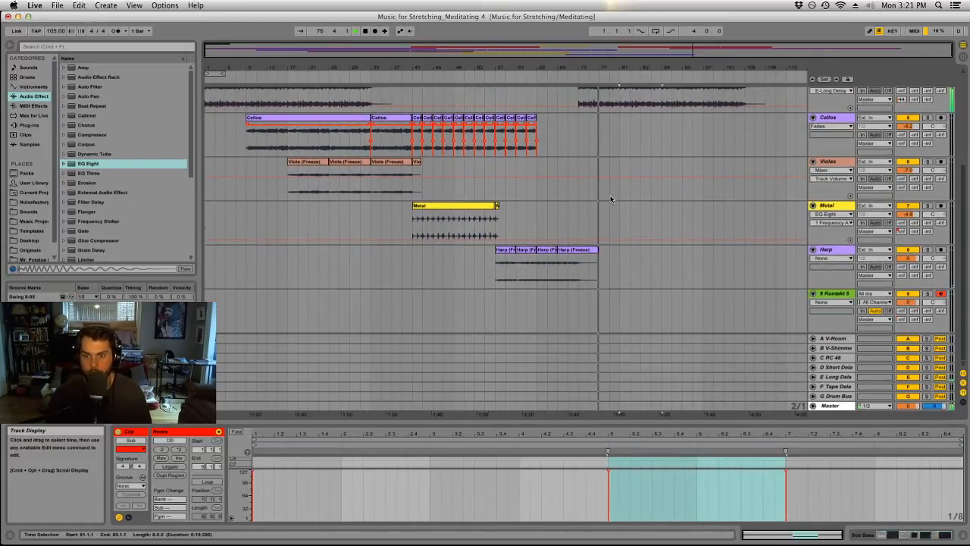
left_click(834, 294)
key("alt+super+p")
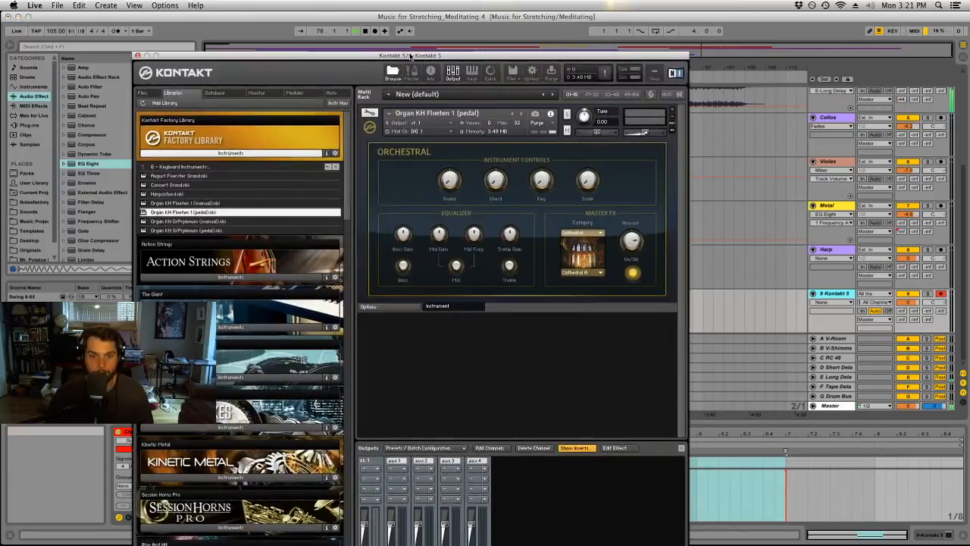
left_click_drag(405, 56, 346, 47)
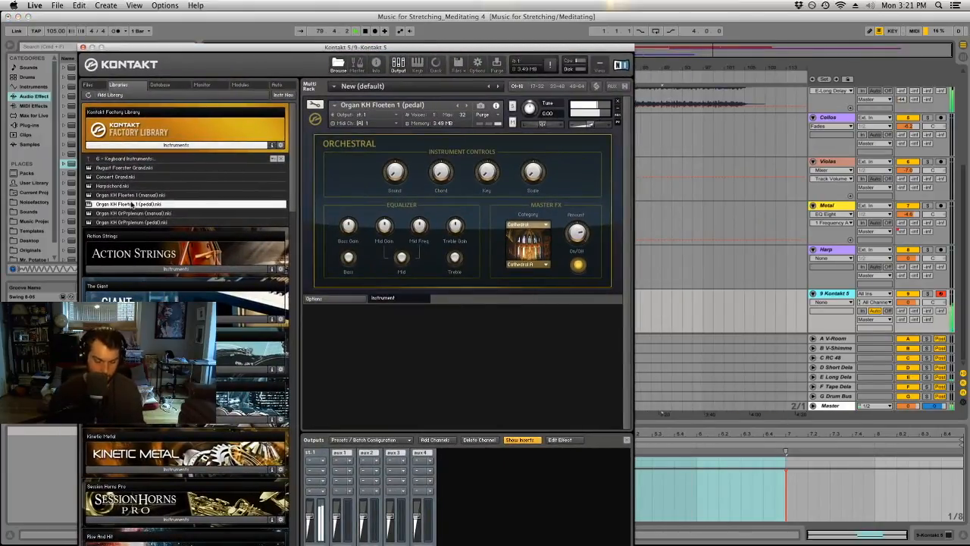
left_click(82, 47)
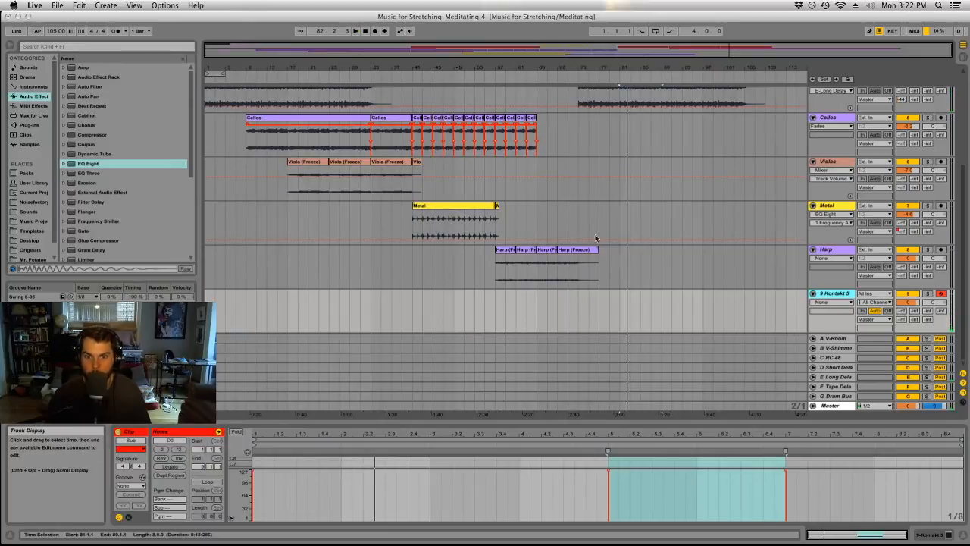
Record an organ part on the Kontakt 5 track from bar 73 to about bar 89 and trim the clip's start to bar 81.
left_click(580, 216)
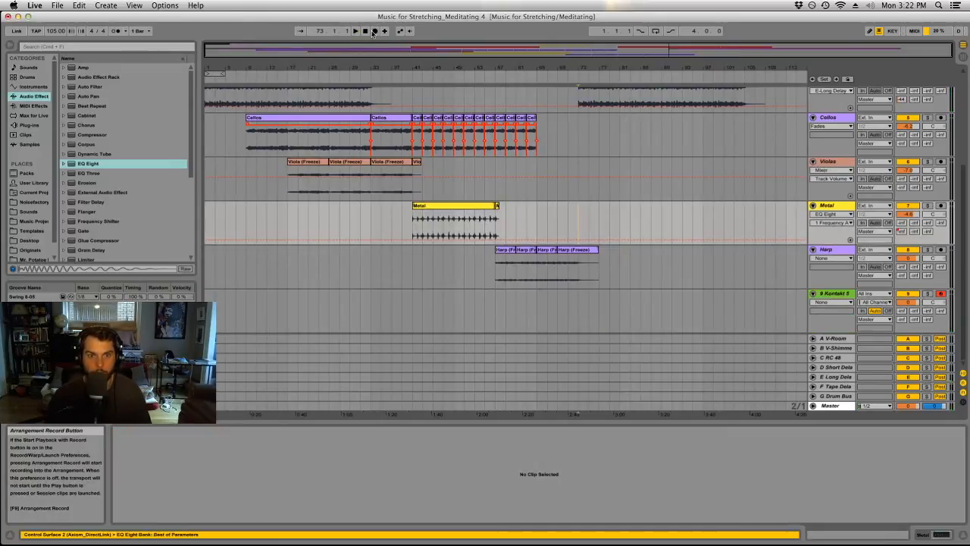
left_click(374, 31)
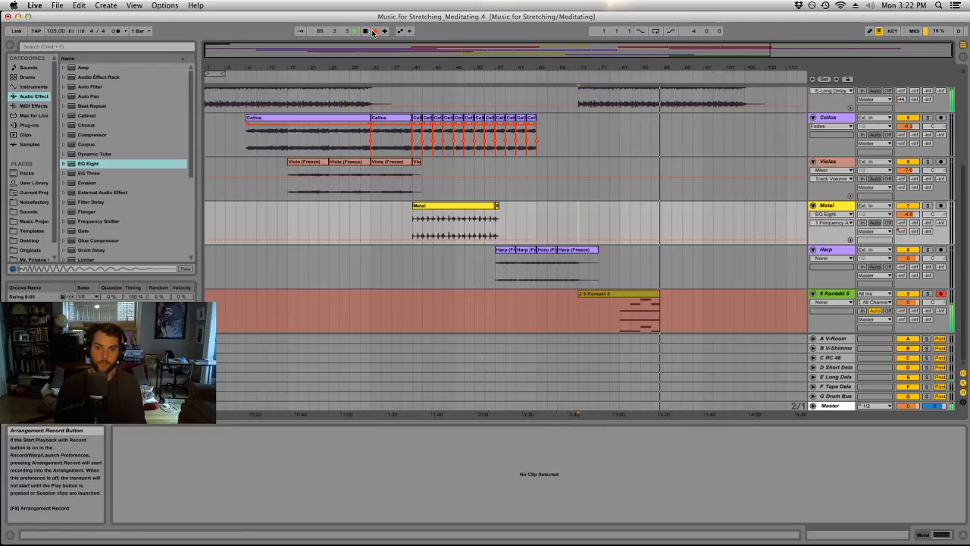
key("space")
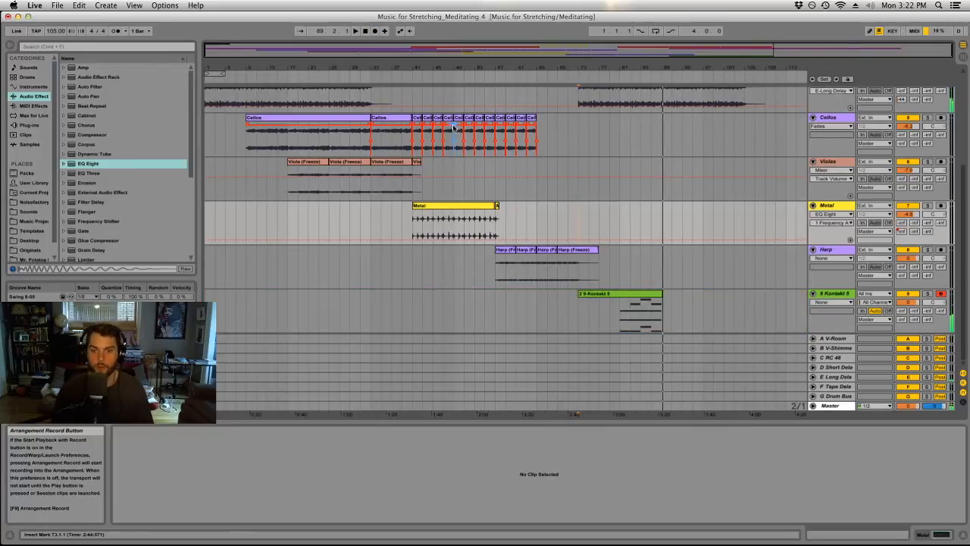
left_click_drag(579, 294, 620, 294)
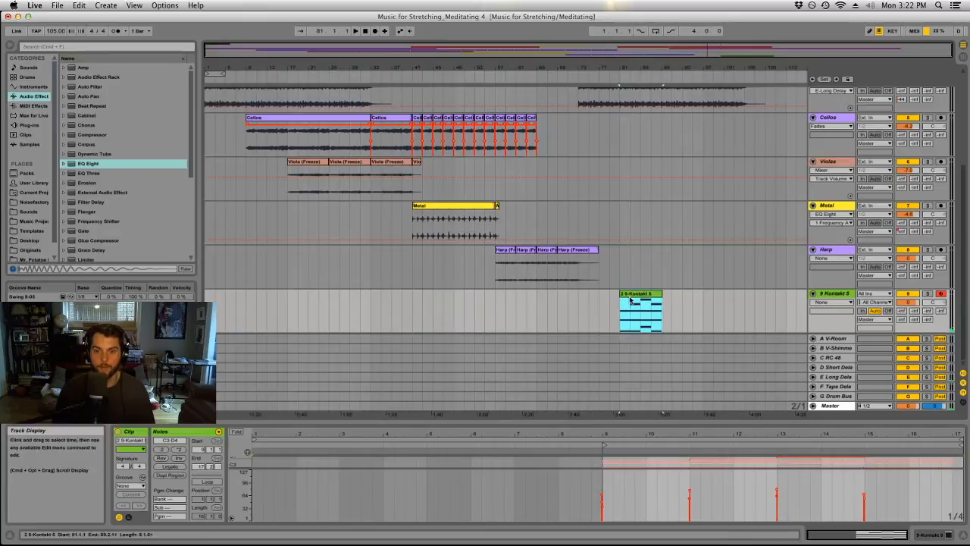
double_click(630, 293)
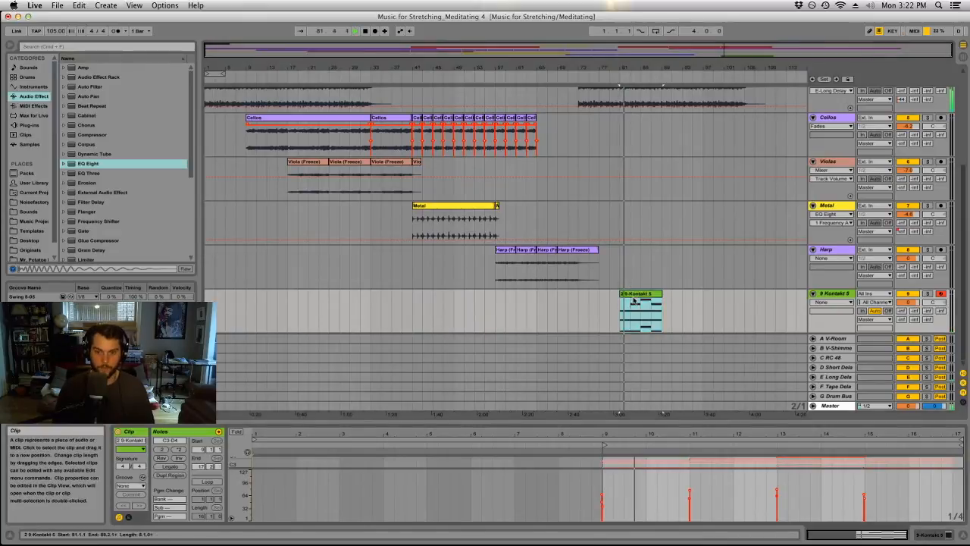
Shift the early four-bar C3 note in the Kontakt 5 organ clip onto the clip's start.
left_click_drag(609, 487, 590, 510)
key("space")
key("super+a")
left_click(605, 494)
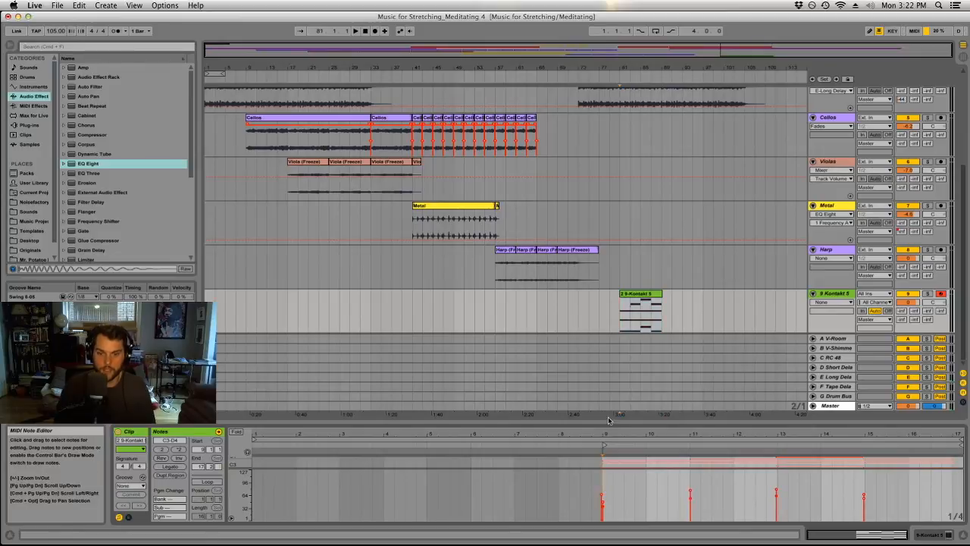
left_click_drag(608, 422, 606, 187)
left_click(565, 360)
left_click(604, 350)
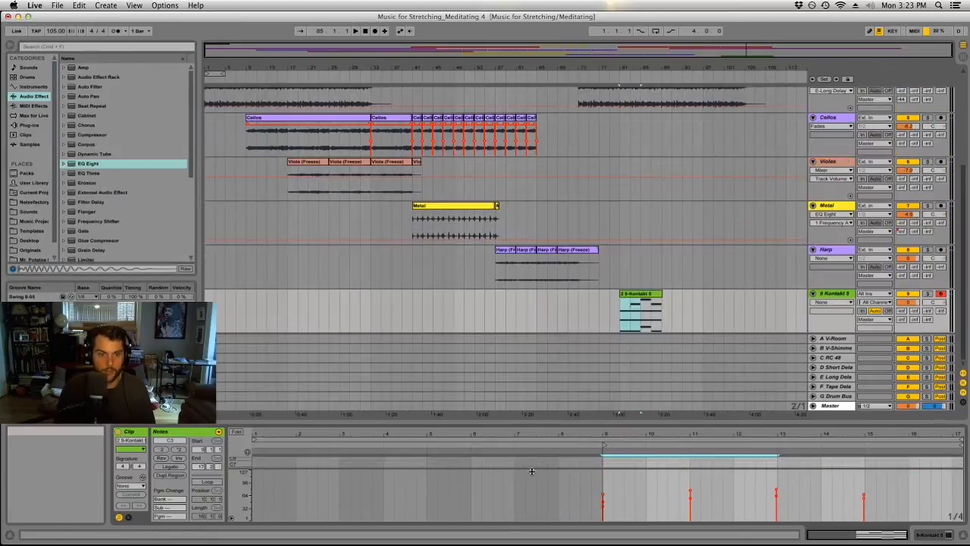
left_click_drag(613, 182, 606, 424)
Rename the Kontakt 5 track and its clip Organ, and trim the clip's end to bar 89.
left_click(645, 295)
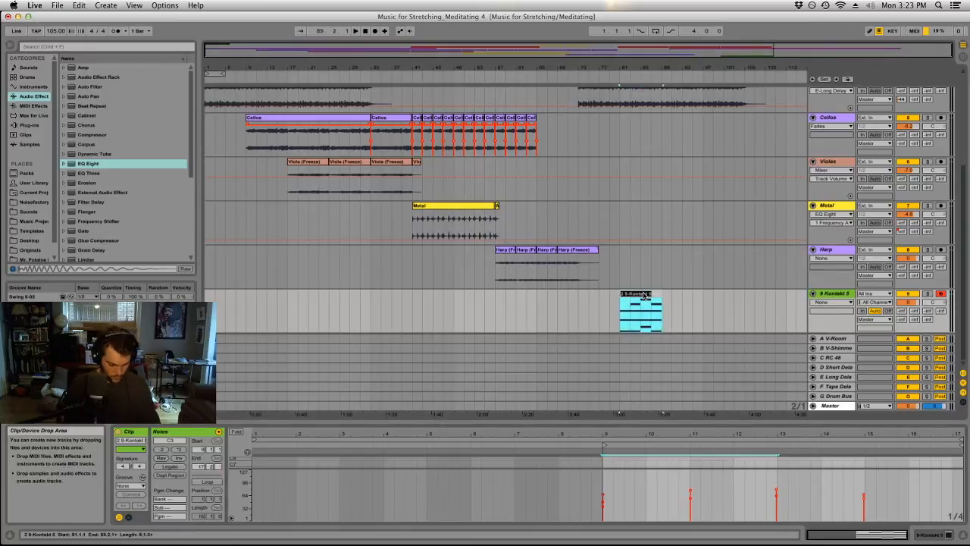
left_click(836, 295)
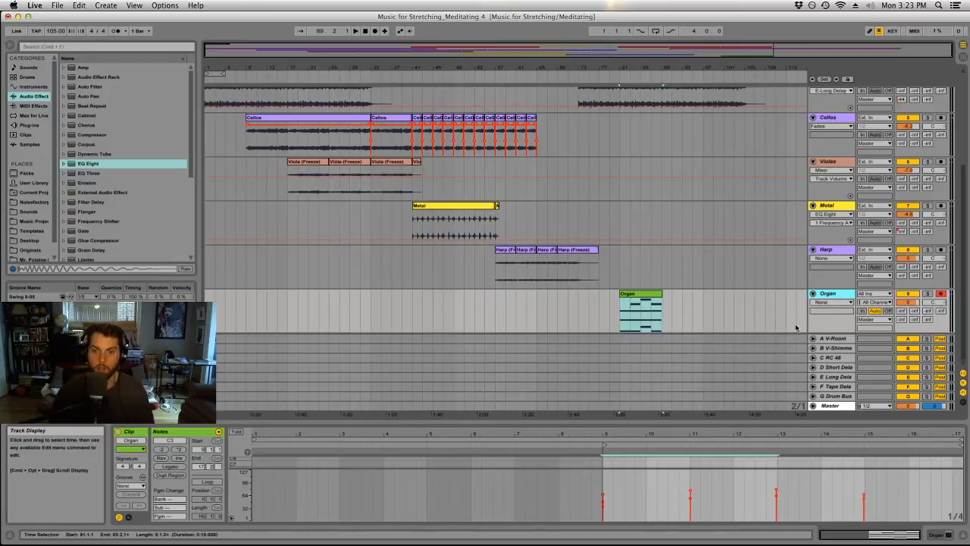
left_click(657, 293)
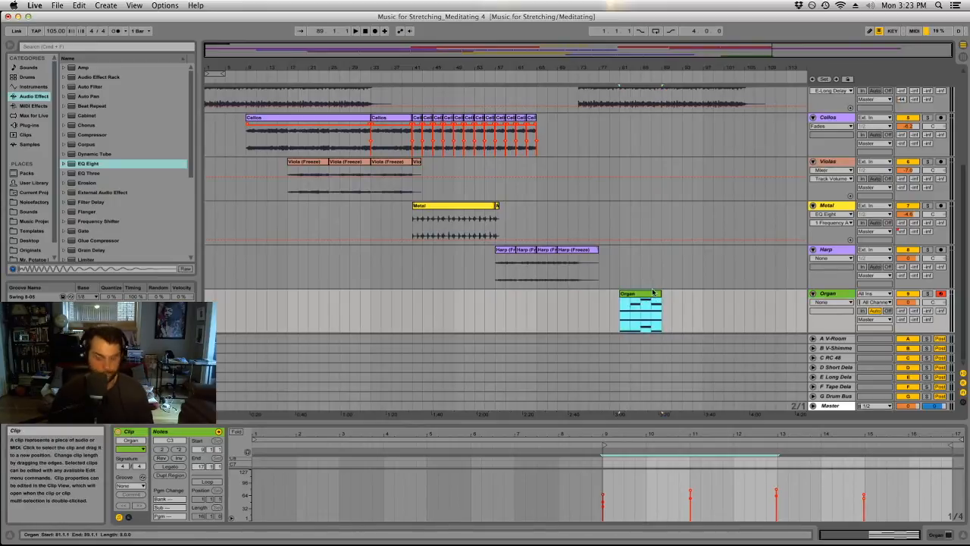
Duplicate the Organ clip to bar 89 and consolidate both clips into one 16-bar clip.
key("super+d")
left_click(646, 294)
left_click(671, 295, "shift")
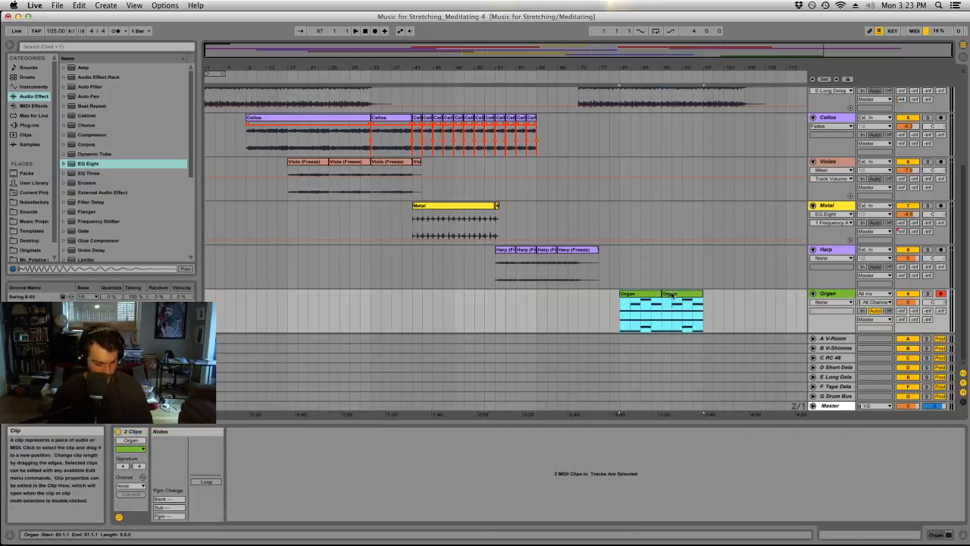
key("super+j")
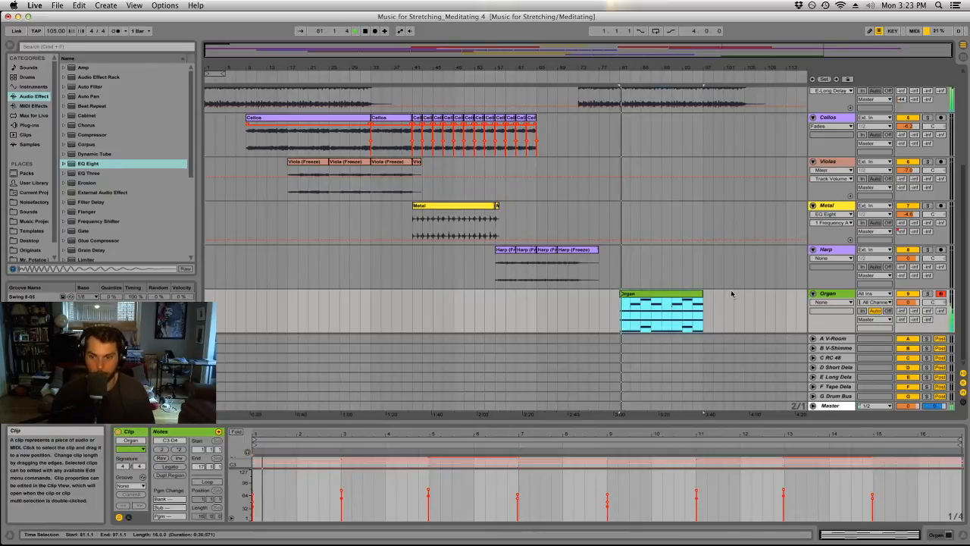
Freeze the Organ track and flatten it to audio.
left_click(755, 310)
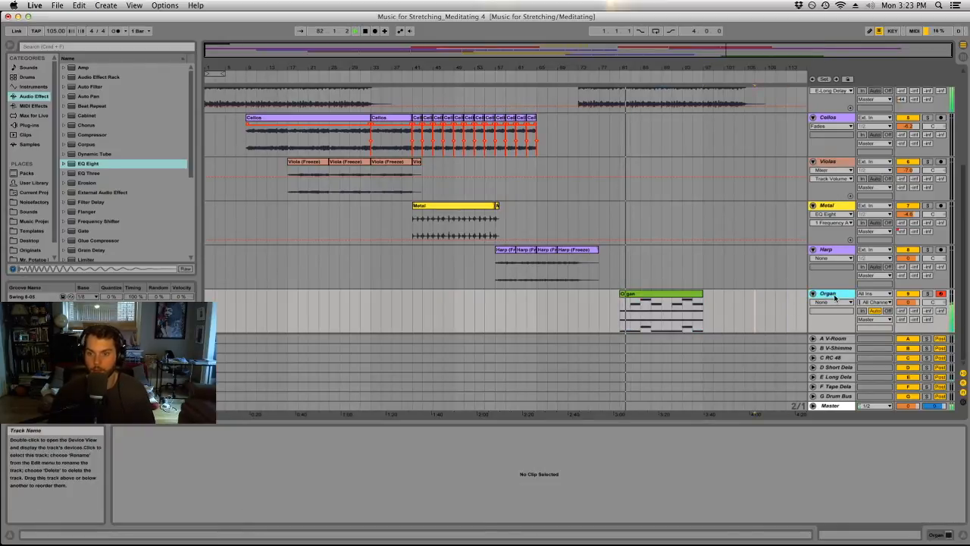
right_click(831, 296)
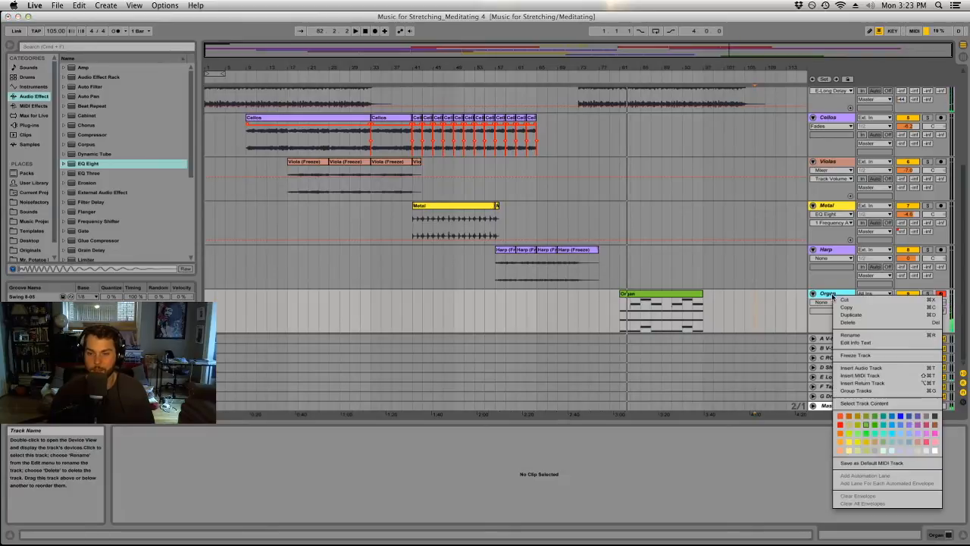
left_click(729, 303)
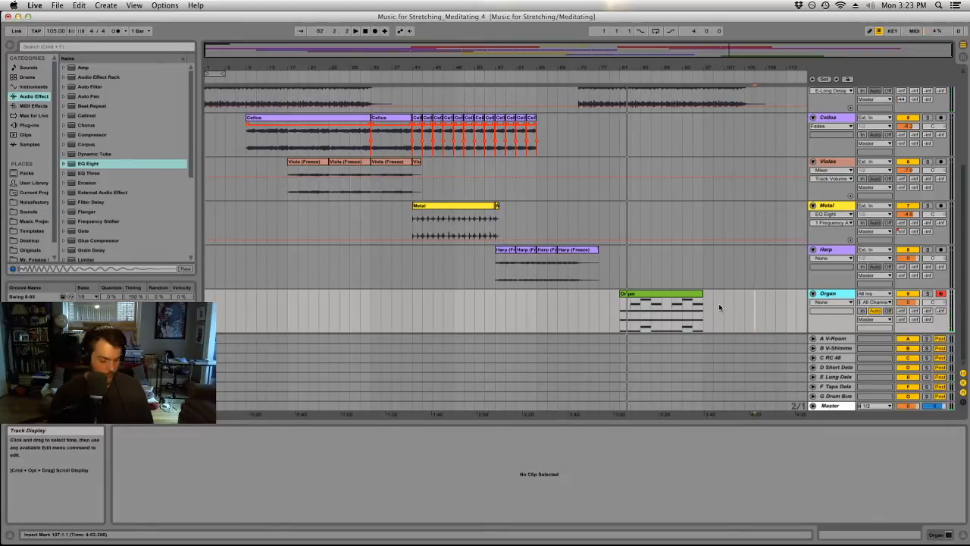
right_click(837, 297)
left_click(857, 355)
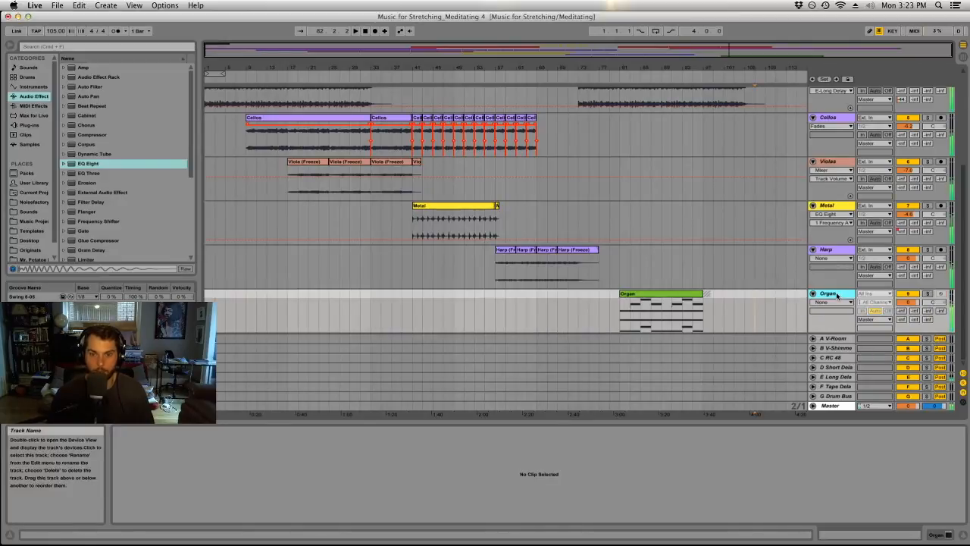
right_click(838, 295)
left_click(864, 358)
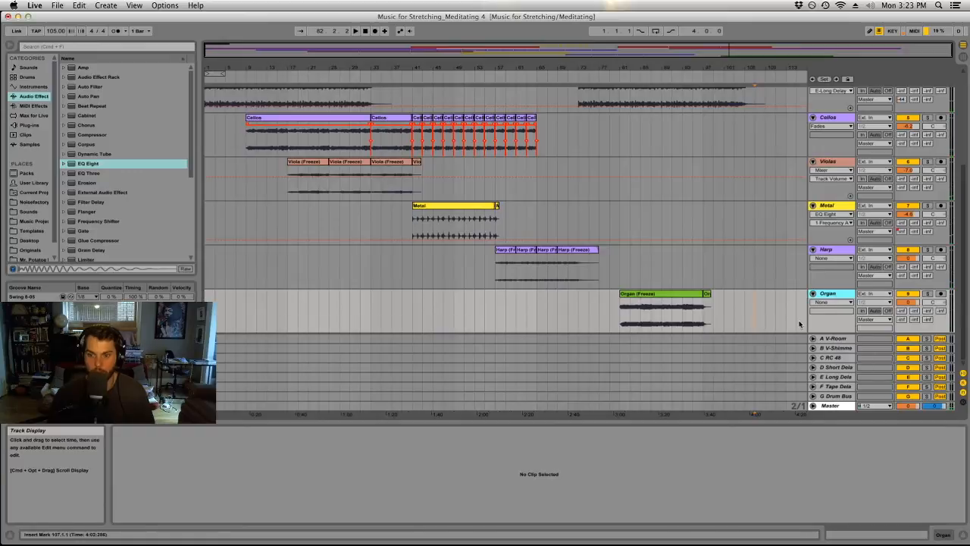
Save the set under the new name Music for Stretching_Meditating 5.
left_click(58, 5)
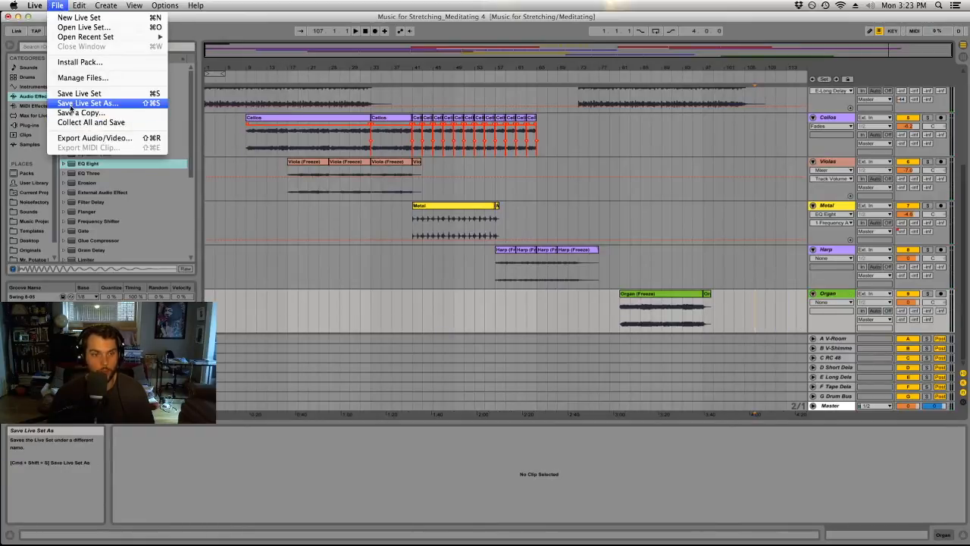
left_click(73, 103)
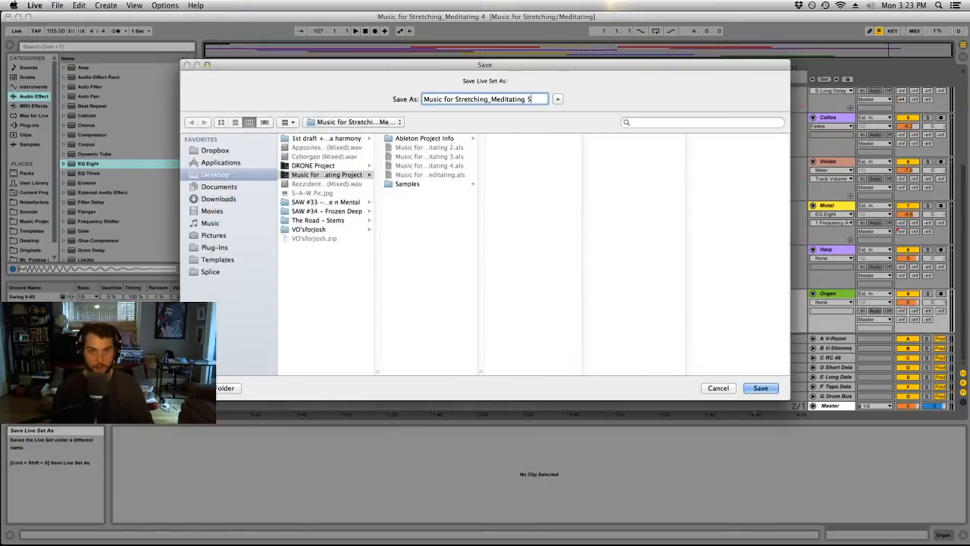
key("Return")
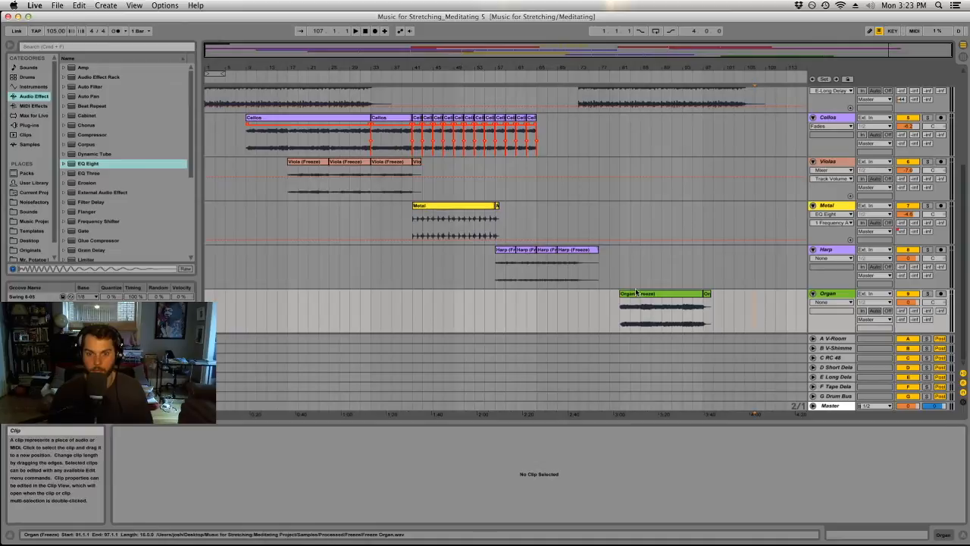
Play back from the organ's entry and copy the eight-bar Sub Kick pattern from bar 53 to bar 89.
left_click(693, 300)
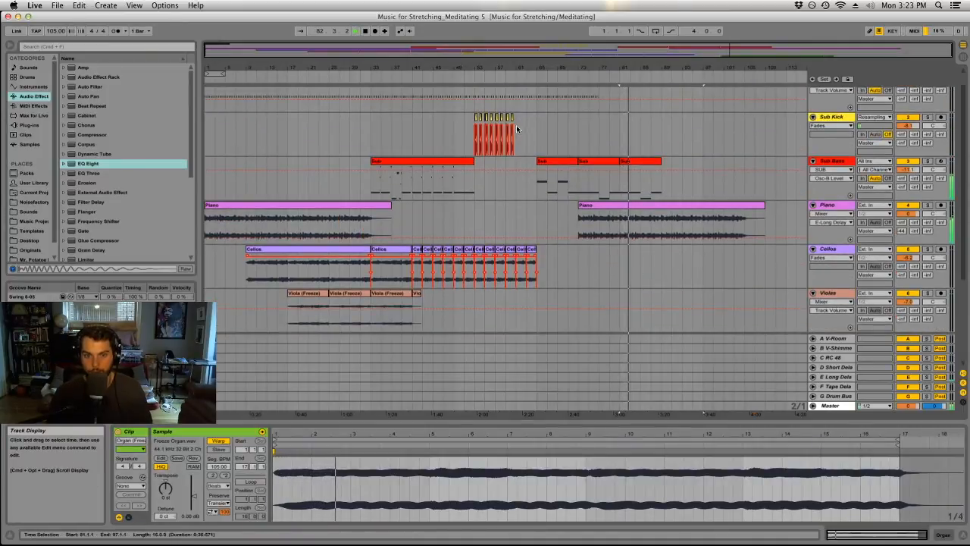
left_click_drag(516, 122, 675, 123)
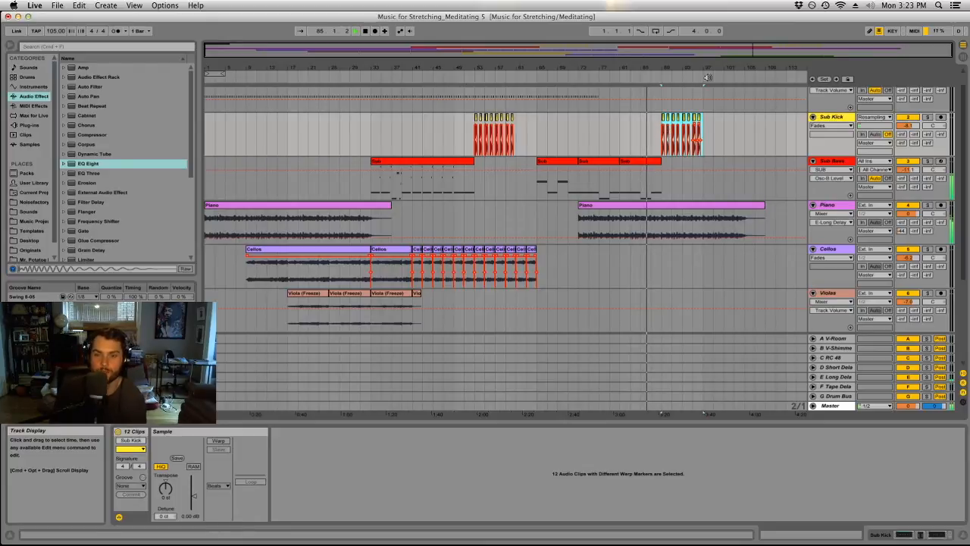
left_click_drag(707, 70, 672, 66)
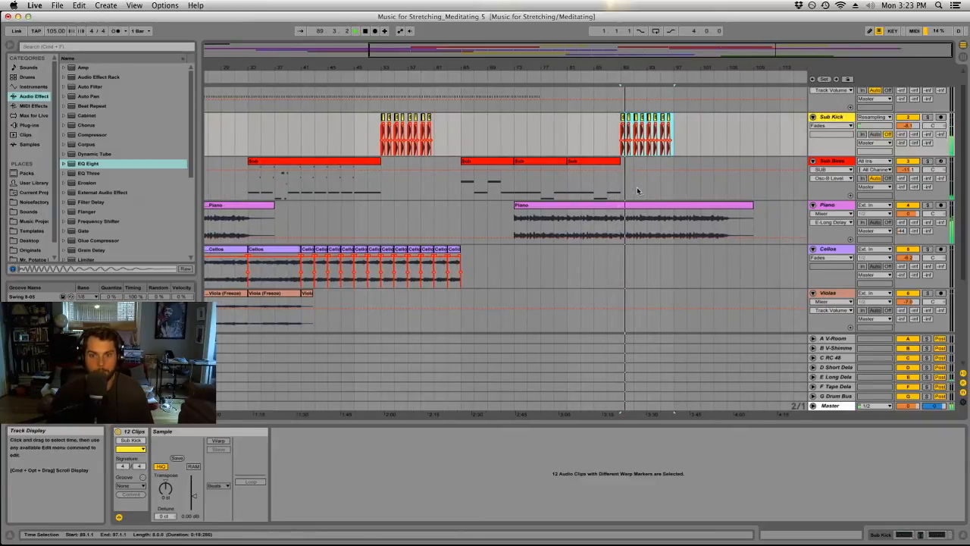
Delete every second kick from the copied Sub Kick pattern at bars 89 to 97, leaving one hit every two bars.
left_click(629, 133)
key("Delete")
left_click(617, 75)
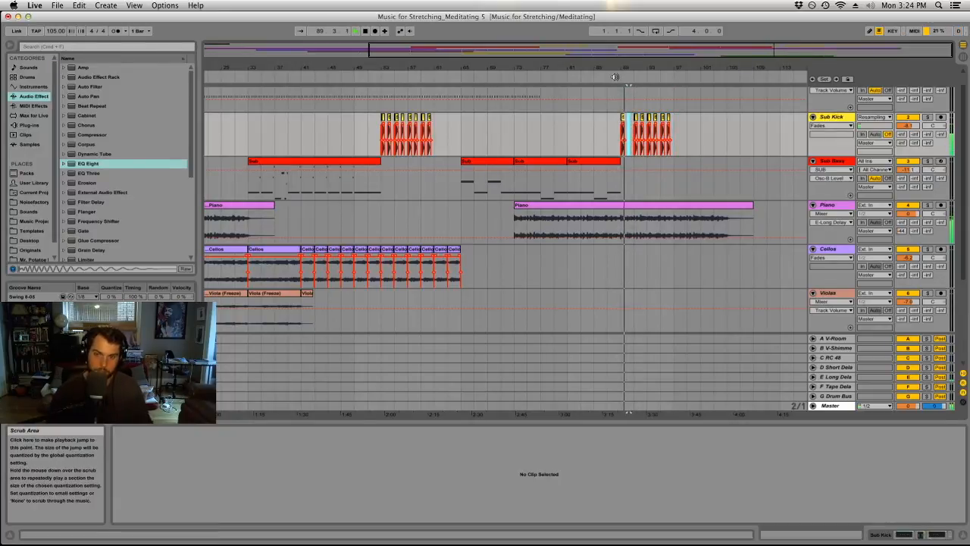
left_click(642, 125)
key("Delete")
left_click(656, 121)
key("Delete")
left_click(667, 122)
key("Delete")
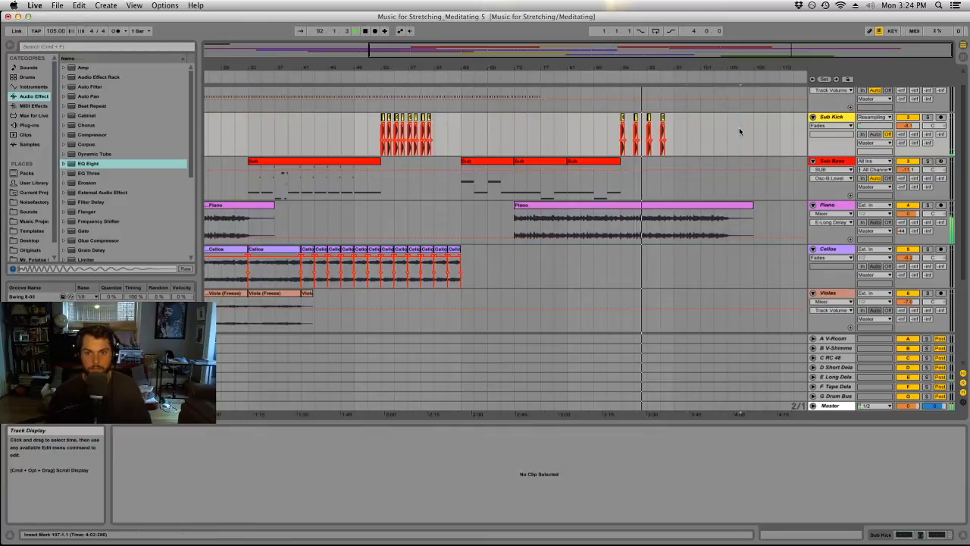
Duplicate the thinned Sub Kick pattern from bars 89–97 to bar 97.
scroll(713, 172, "down", 5)
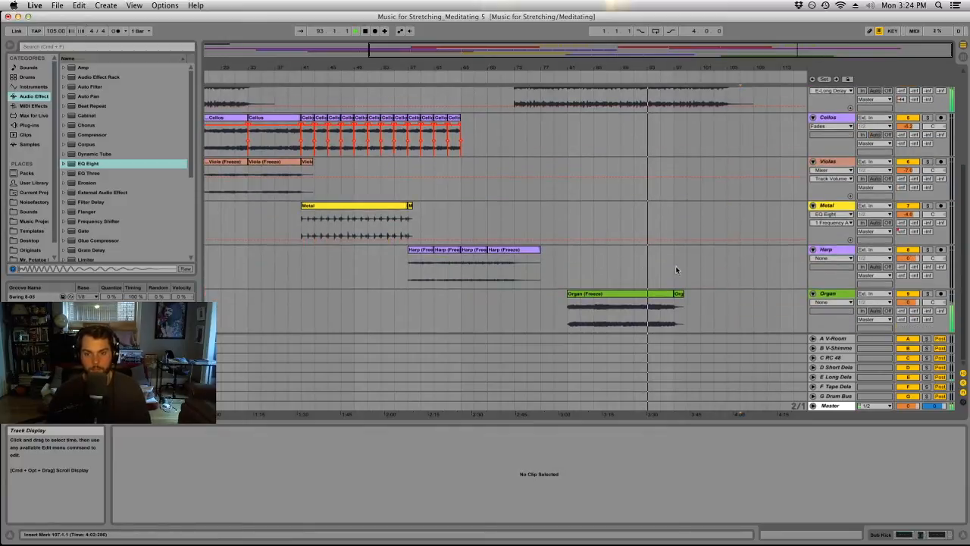
scroll(686, 185, "up", 5)
left_click_drag(674, 145, 620, 148)
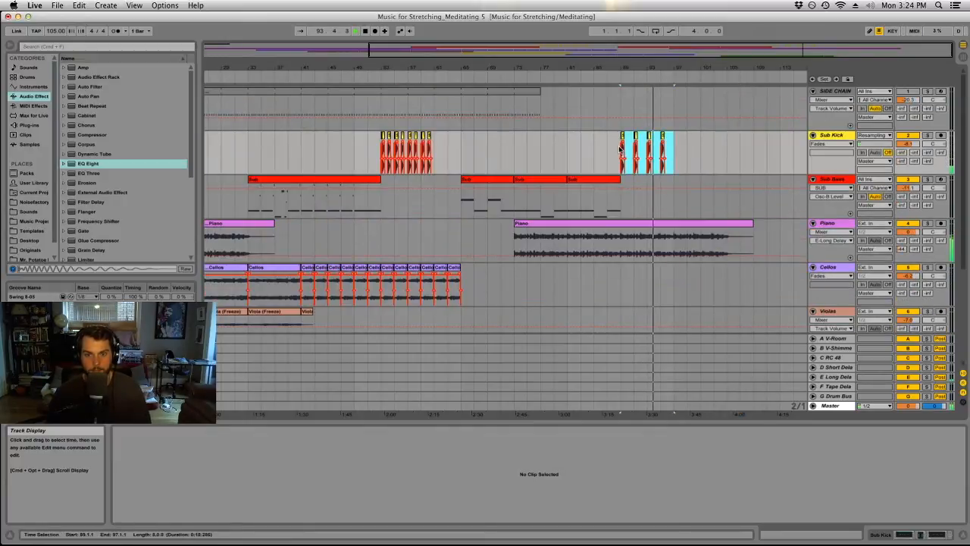
key("super+d")
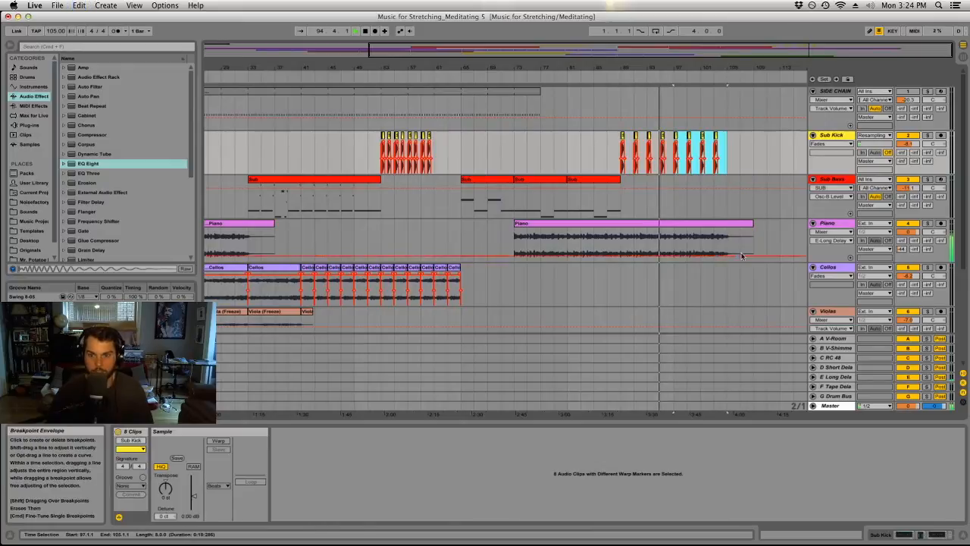
Move the piano clip's portion from bar 97 onward back to bar 89, and audition the join and the ending.
left_click_drag(674, 247, 772, 243)
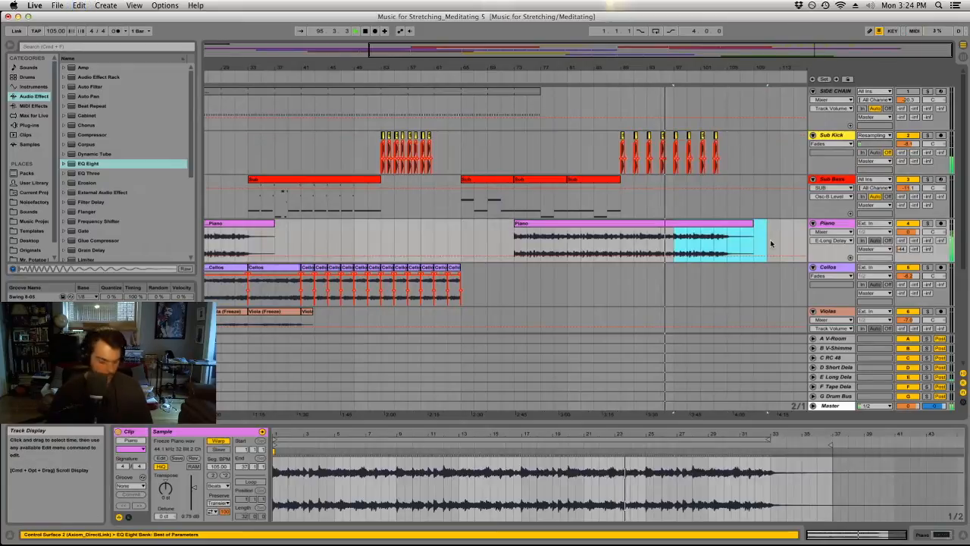
left_click_drag(706, 235, 652, 235)
left_click(615, 238)
key("space")
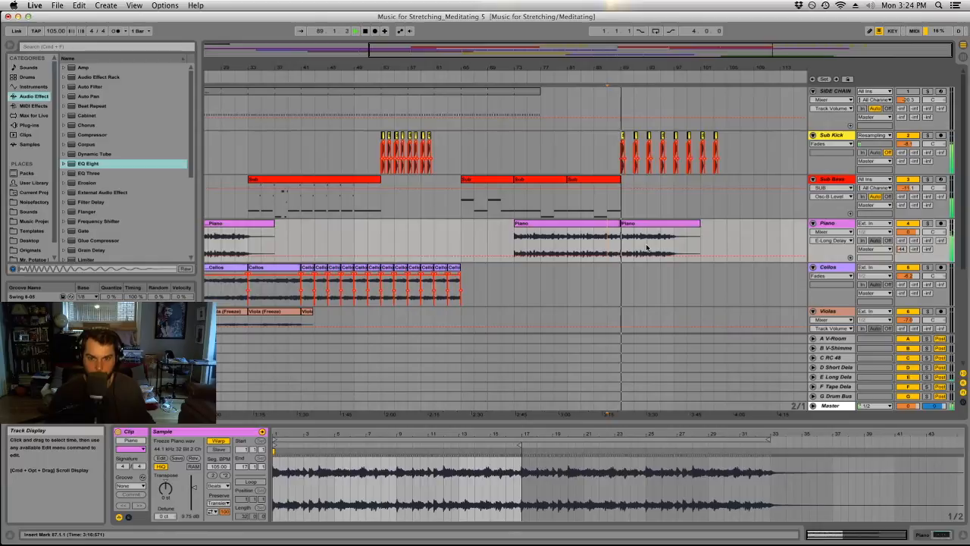
key("super+b")
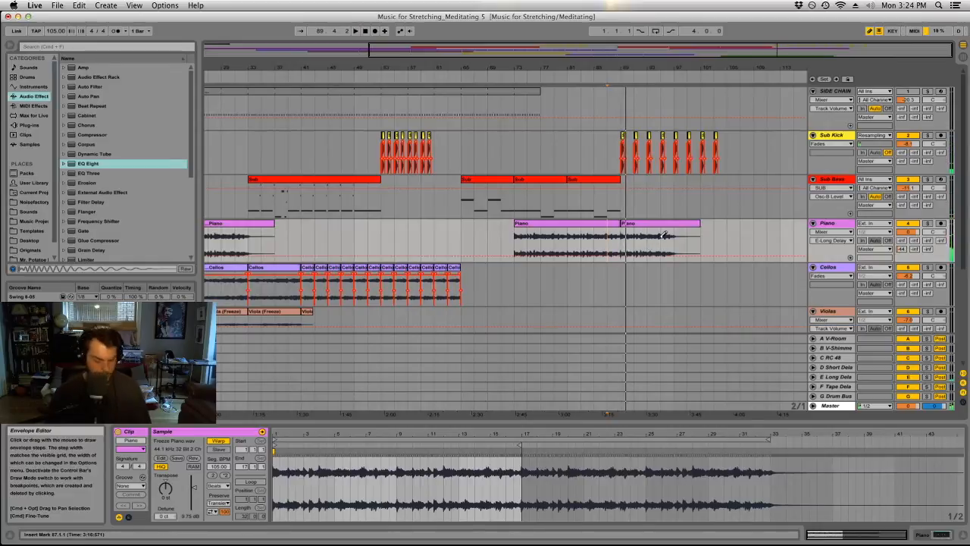
key("super+b")
left_click(662, 236)
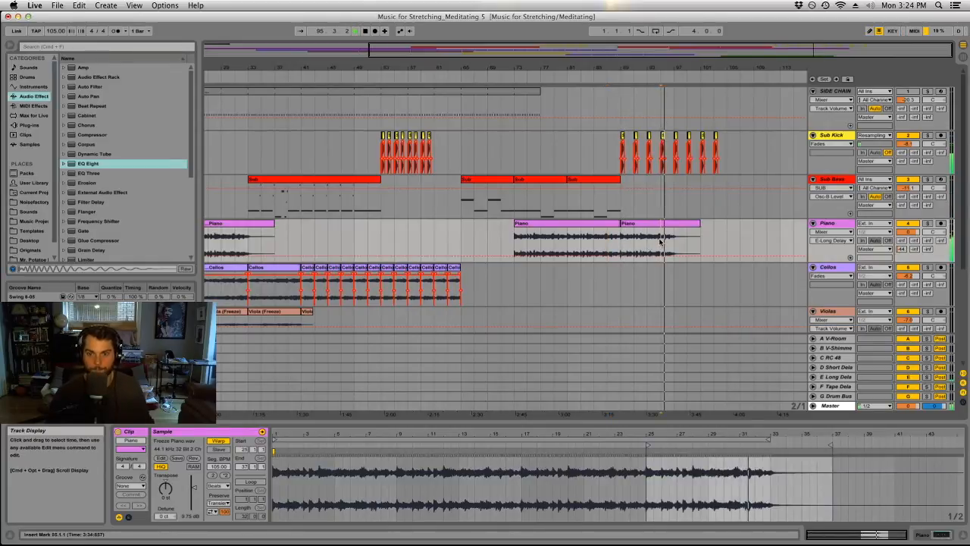
Copy the eight-bar Sub Bass clip from bar 73 to bar 97.
left_click(544, 180)
left_click_drag(544, 180, 705, 188)
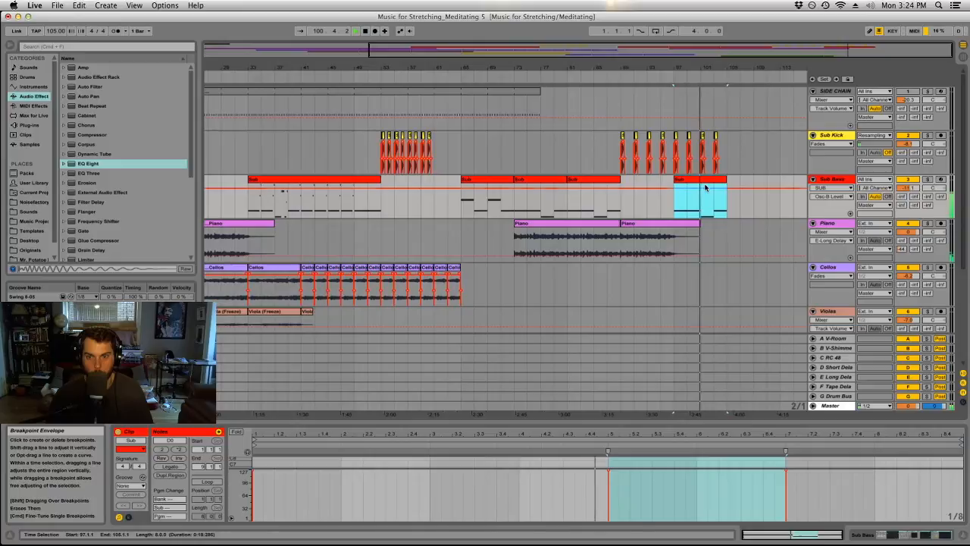
Enable the SC Comp device on the Sub Bass track and set its sidechain source to Sub Kick.
double_click(838, 180)
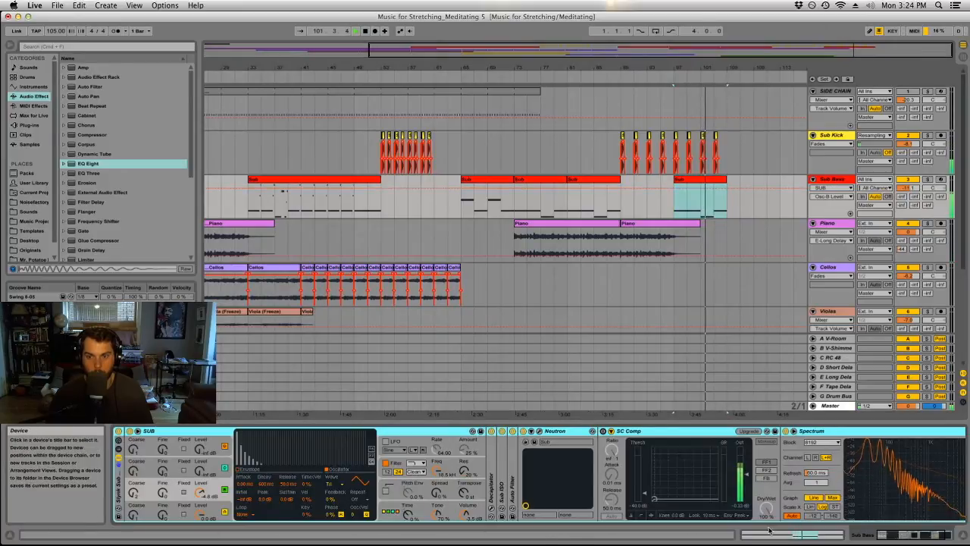
left_click(604, 431)
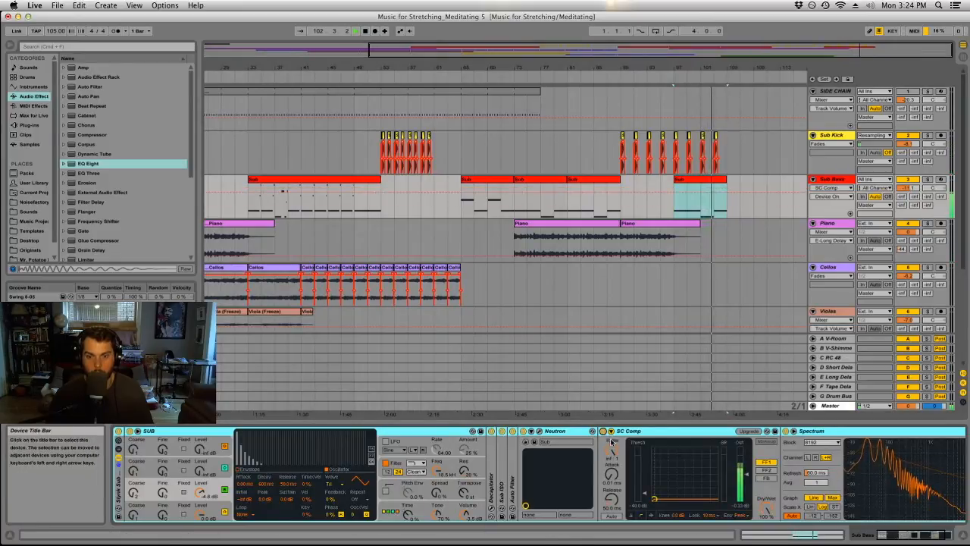
left_click(612, 432)
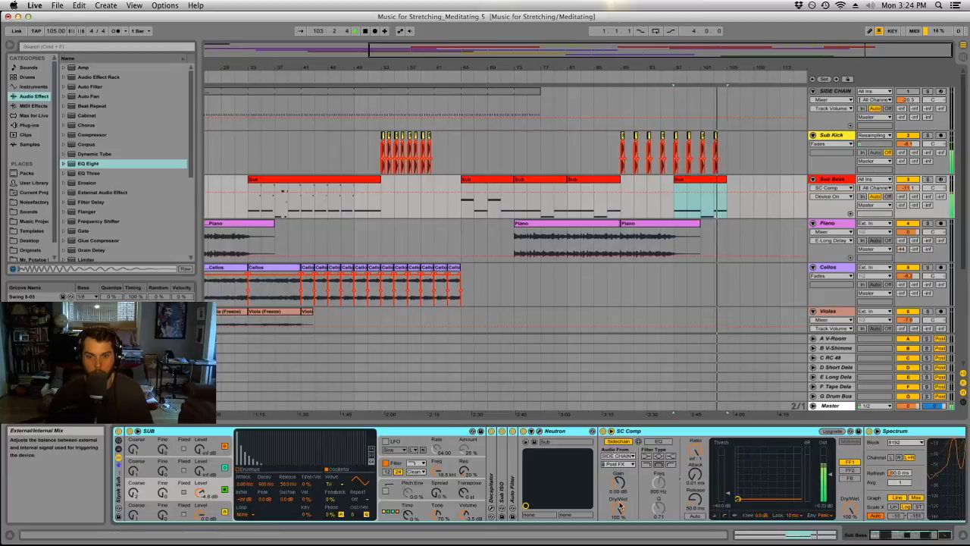
left_click(617, 456)
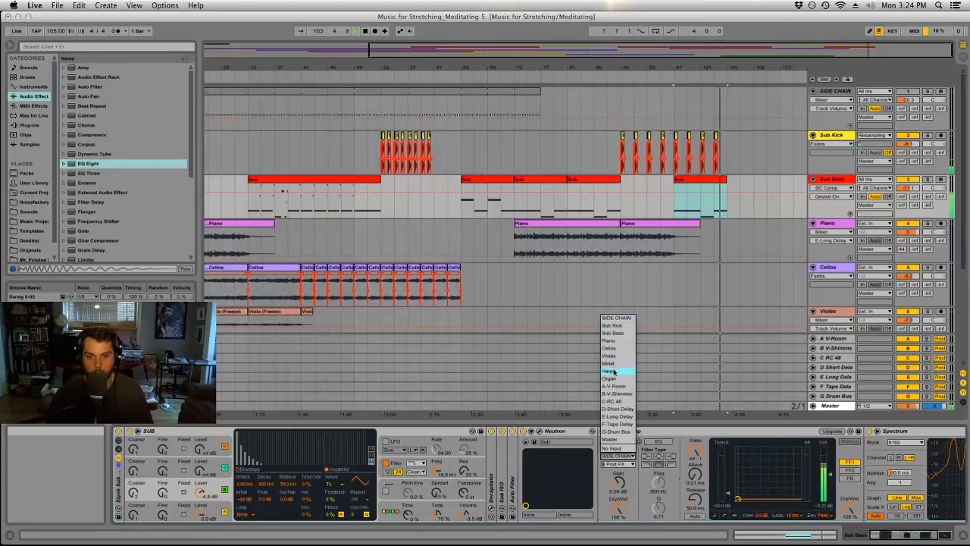
left_click(612, 326)
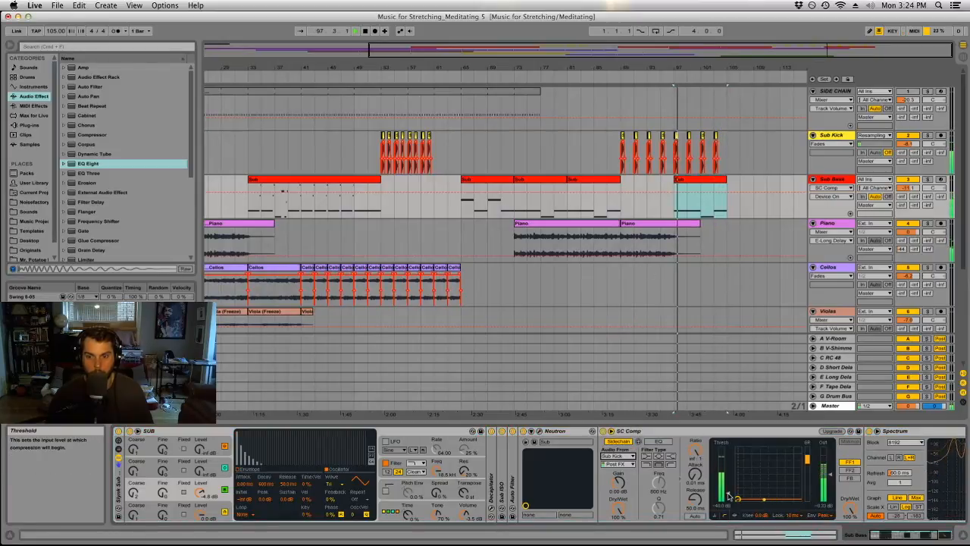
Set SC Comp's threshold to about -16 dB and its release to 22.2 ms during playback.
left_click_drag(729, 498, 768, 474)
left_click_drag(695, 498, 695, 505)
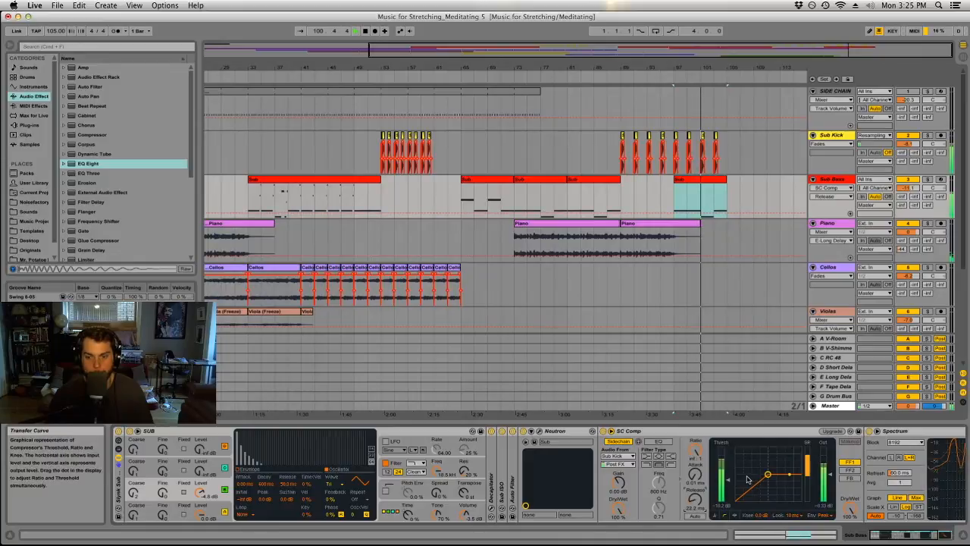
left_click_drag(729, 479, 729, 476)
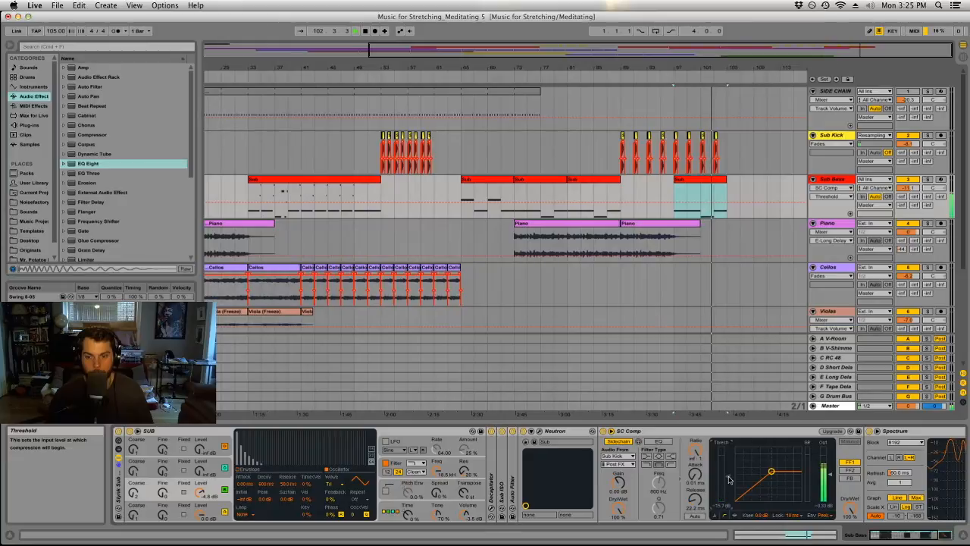
Lower the SC Comp ratio to 3.41:1 and audition the Sub Bass clip from bar 97.
mouse_move(695, 474)
left_mouse_down()
mouse_move(695, 452)
mouse_move(696, 489)
left_mouse_up()
key("space")
key("space")
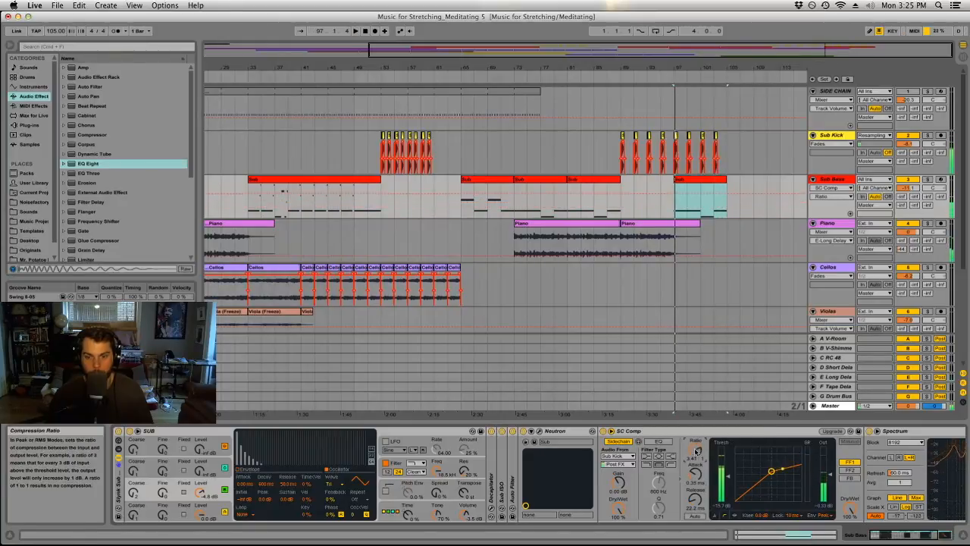
left_click(702, 181)
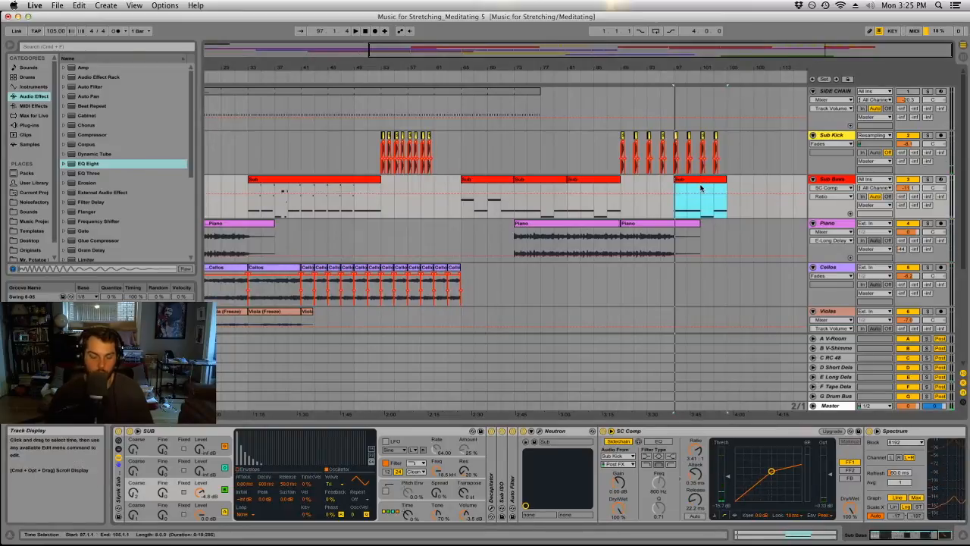
key("space")
In the Sub Bass clip at bar 97, delete the middle note and extend the first note across all eight bars.
double_click(710, 181)
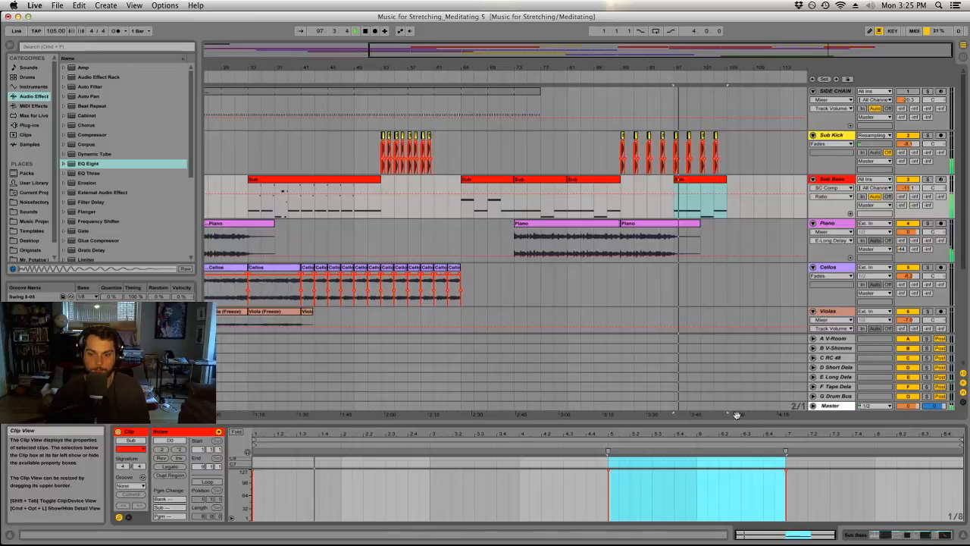
left_click_drag(737, 422, 727, 158)
key("Delete")
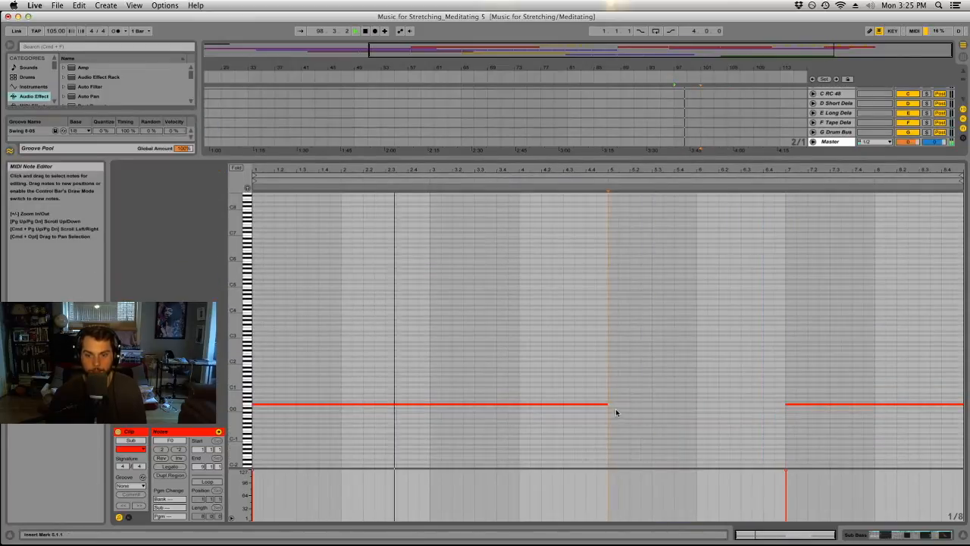
left_click_drag(607, 405, 964, 421)
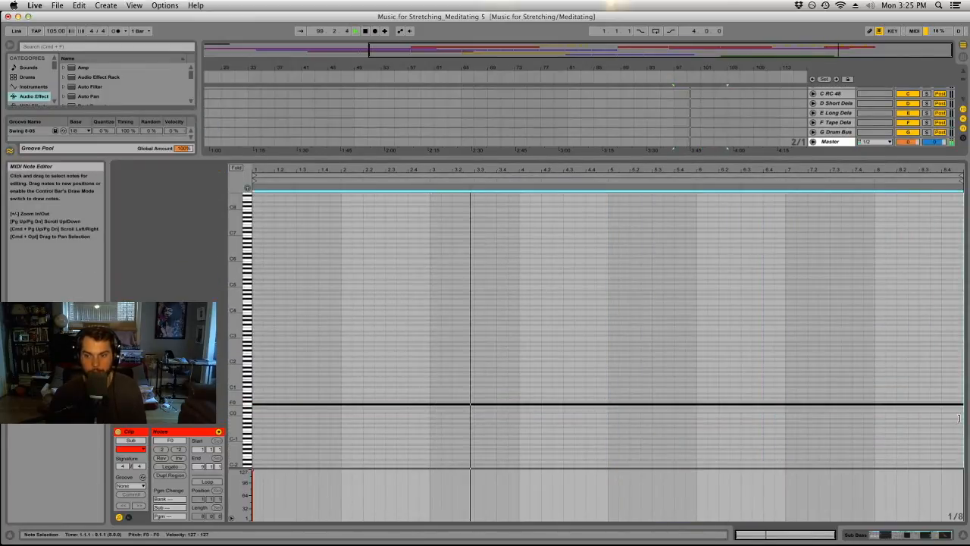
left_click_drag(881, 159, 879, 422)
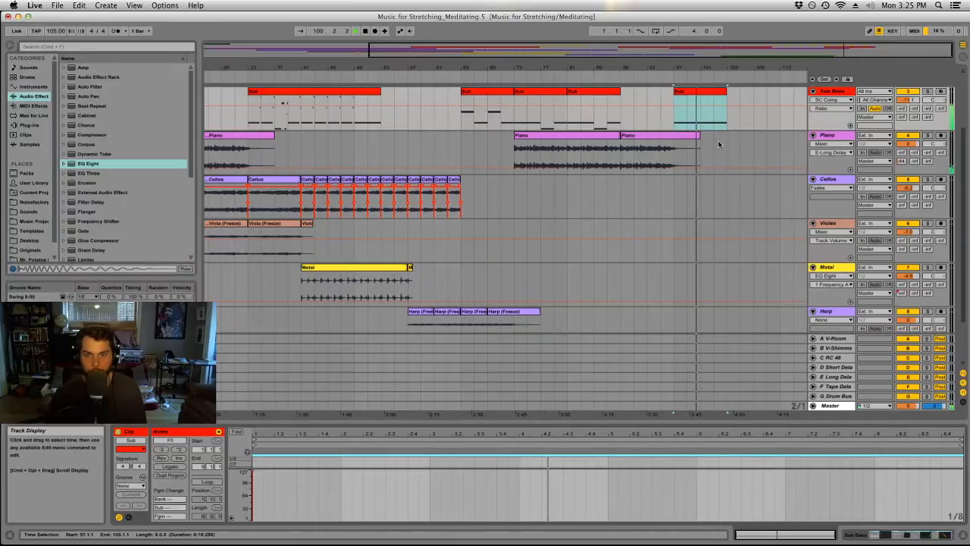
Extend the end of the last Piano clip to bar 105.
left_click(681, 190)
left_click_drag(699, 163, 725, 166)
left_click(714, 151)
left_click(731, 148)
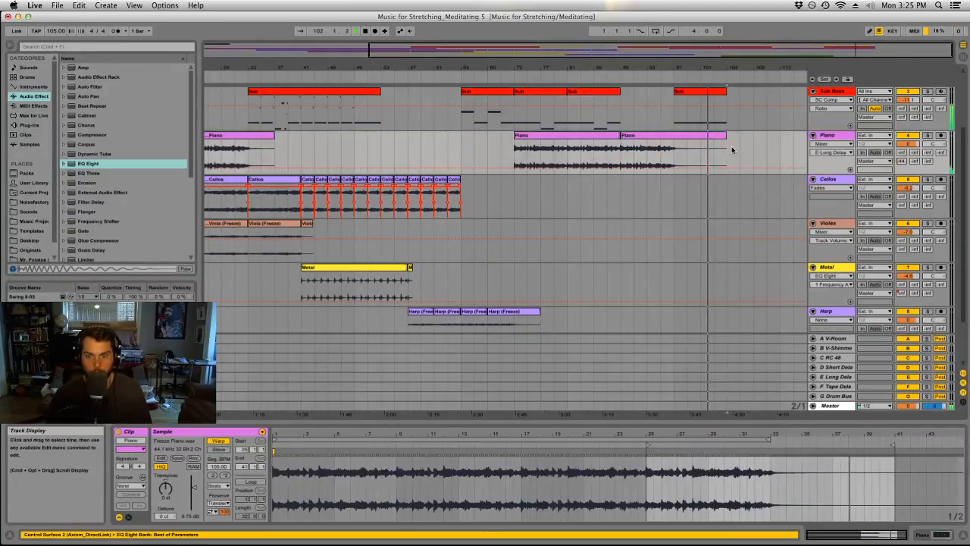
scroll(747, 187, "up", 3)
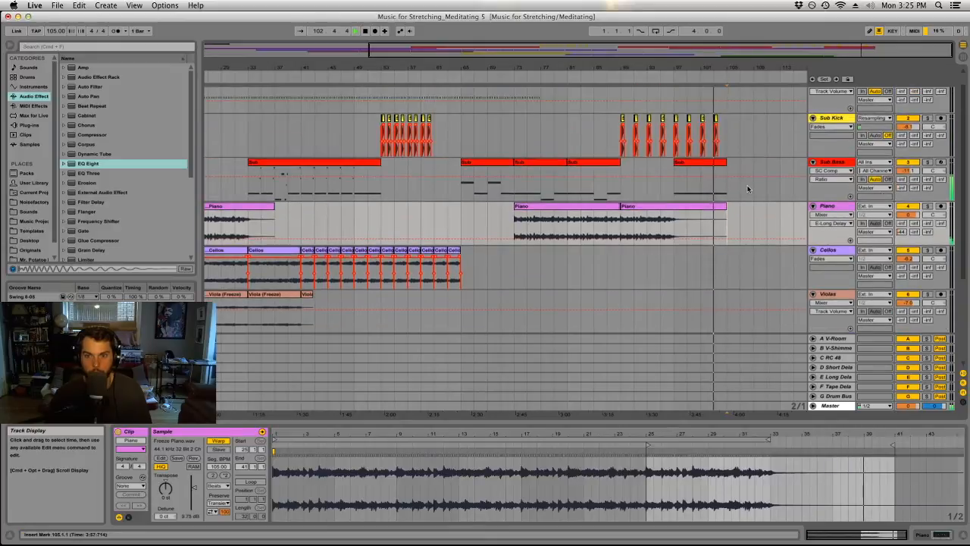
Duplicate the Sub Kick and Sub Bass clips of bars 97 to 105 twice, filling bars 105 to 121.
left_click_drag(733, 67, 739, 48)
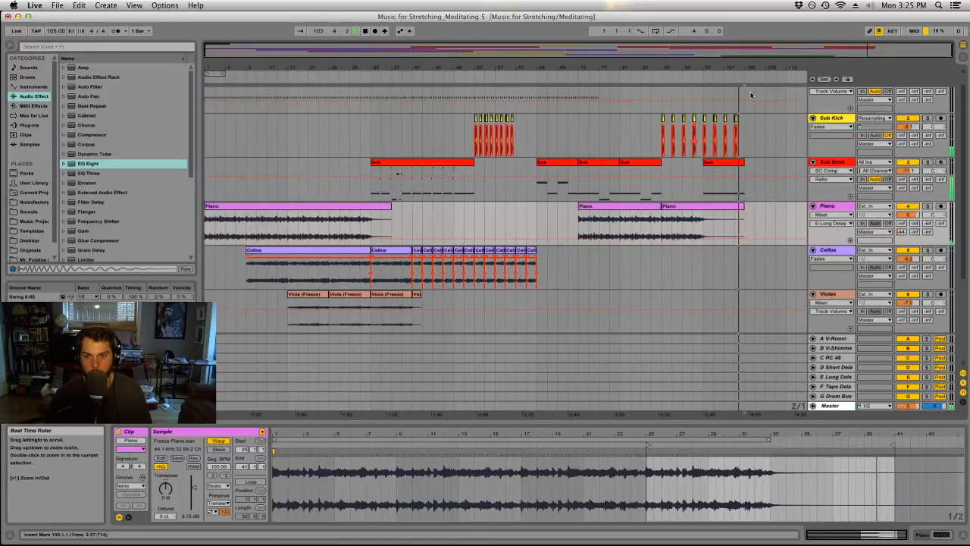
left_click_drag(742, 189, 703, 117)
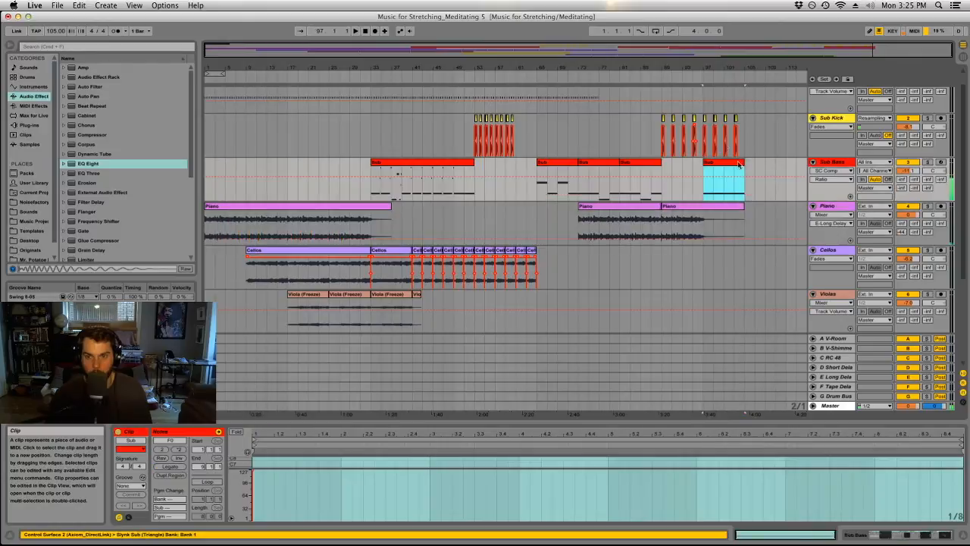
mouse_move(709, 69)
left_mouse_down()
mouse_move(710, 140)
mouse_move(634, 142)
mouse_move(709, 67)
left_mouse_up()
key("super+d")
key("super+d")
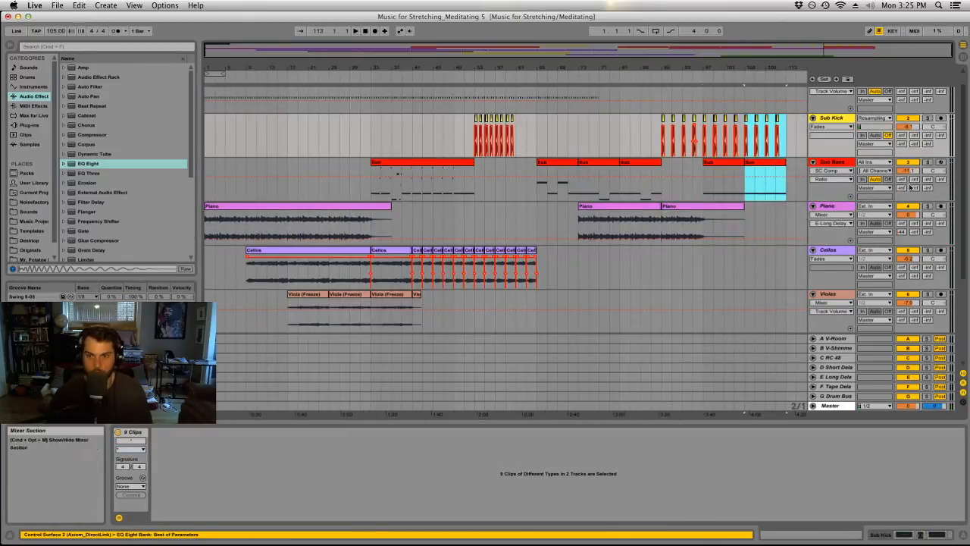
left_click(687, 167)
Add an Auto Filter at the start of the Master track's device chain and set its cutoff to 173 Hz.
key("Tab")
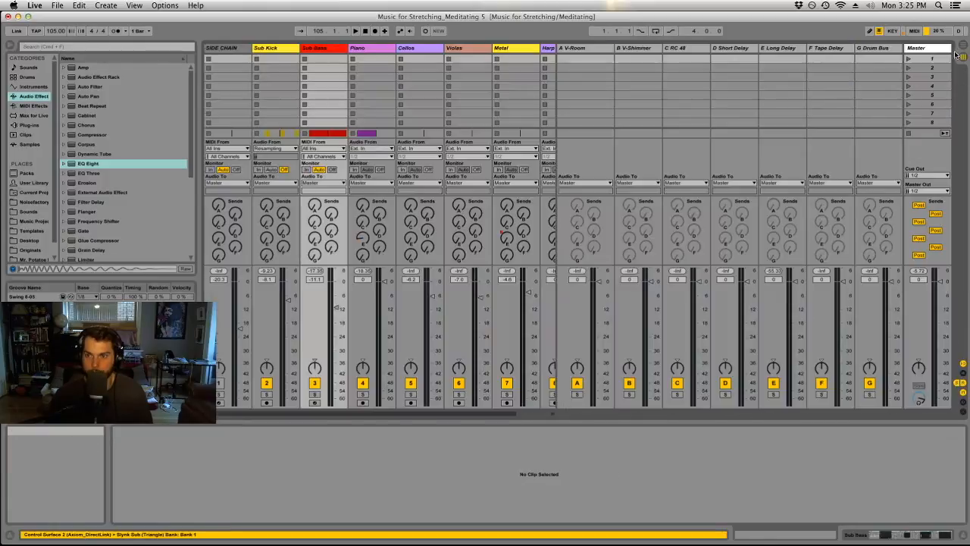
left_click(931, 48)
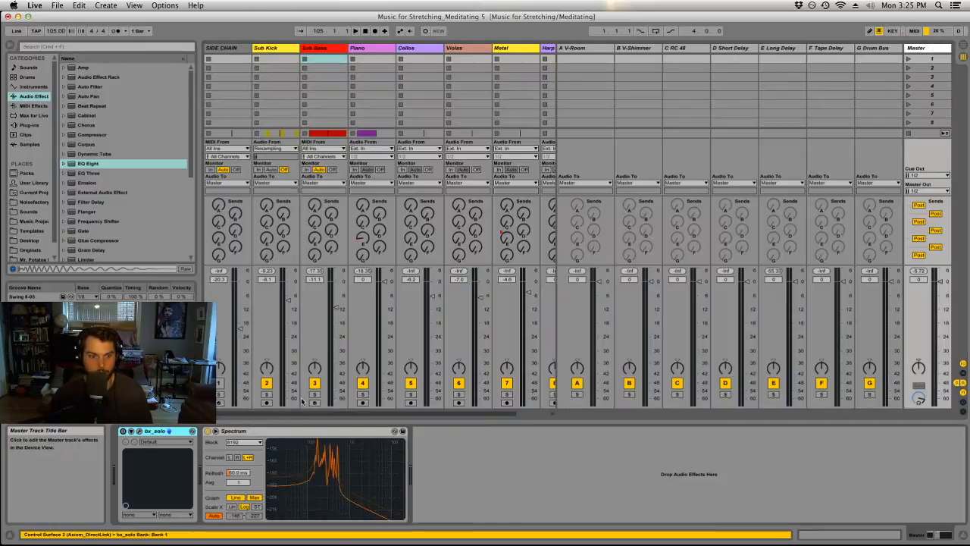
left_click(98, 86)
left_click_drag(110, 121, 151, 470)
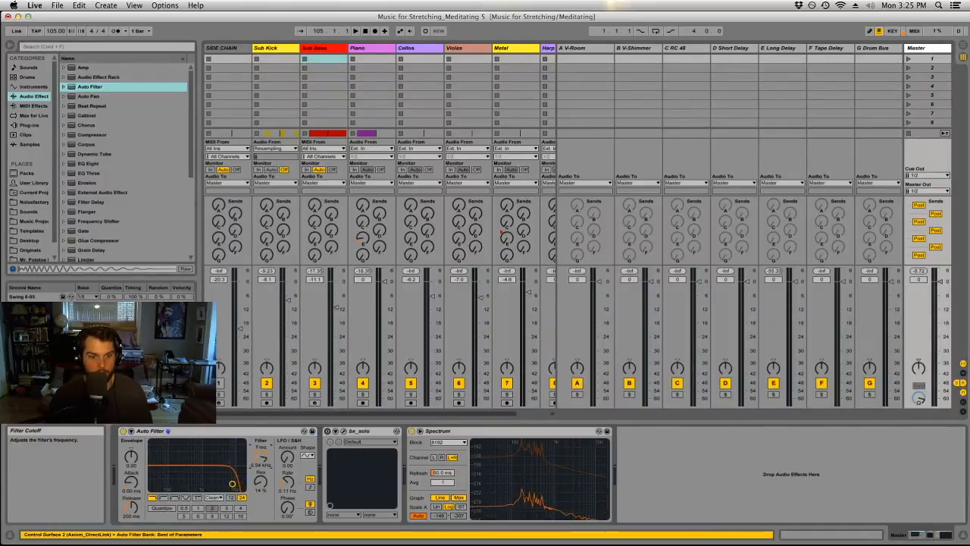
key("Tab")
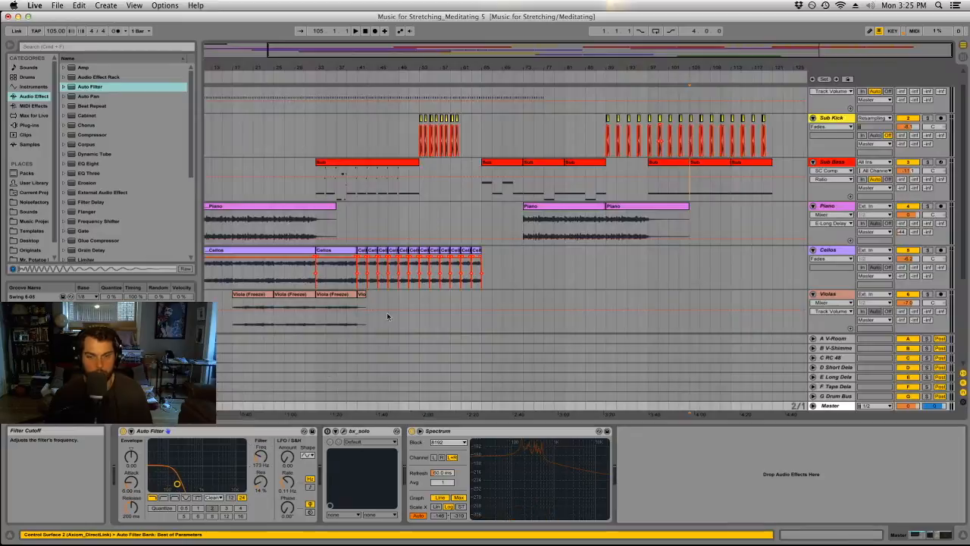
Play from bar 105 and set SC Comp's threshold to about -17 dB and its attack to about 0.35 ms.
left_click(689, 168)
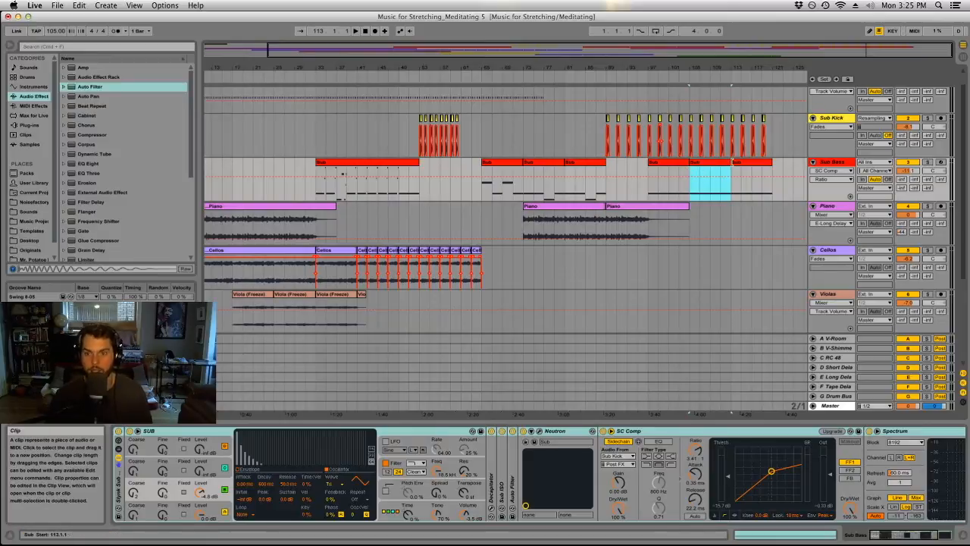
key("space")
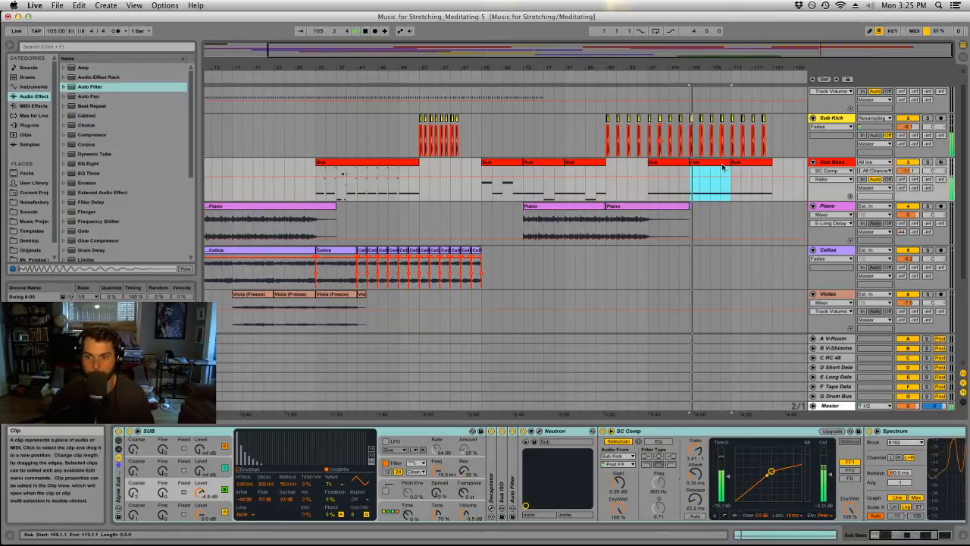
key("space")
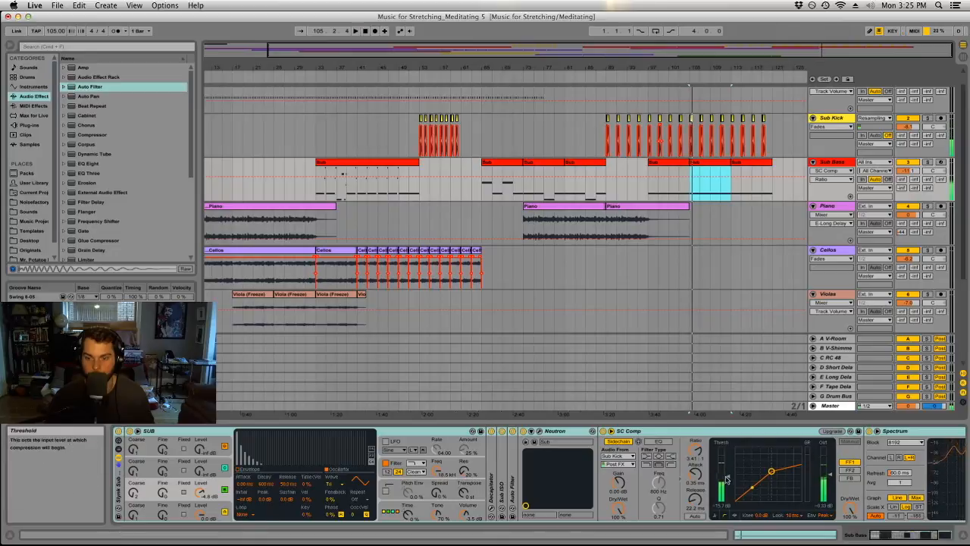
left_click_drag(727, 478, 727, 480)
key("space")
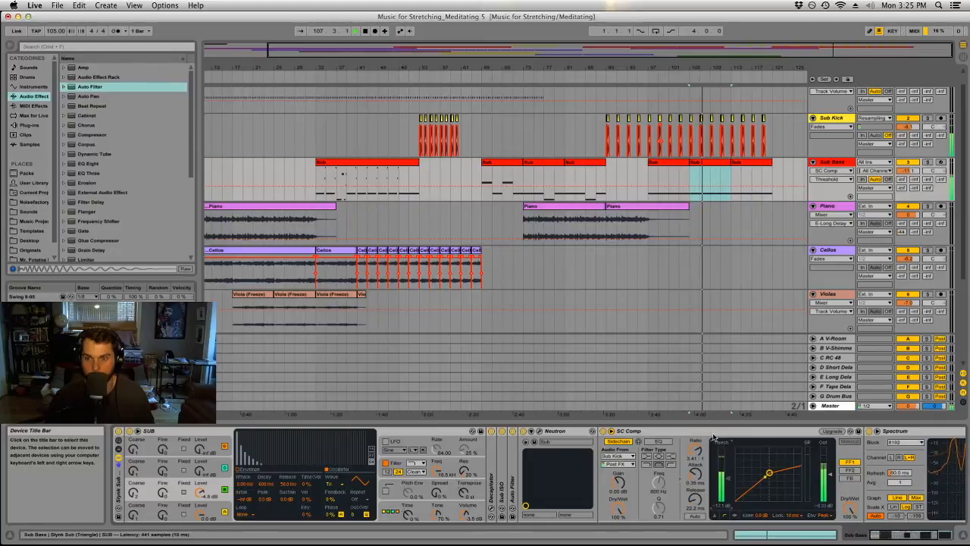
Deactivate the Auto Filter on the Master track and return to the arrangement.
key("Tab")
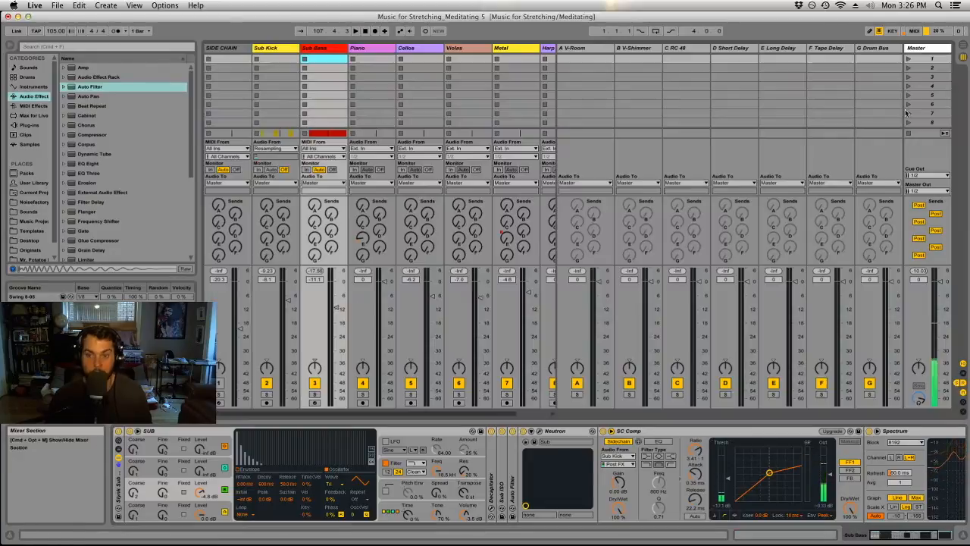
left_click(915, 48)
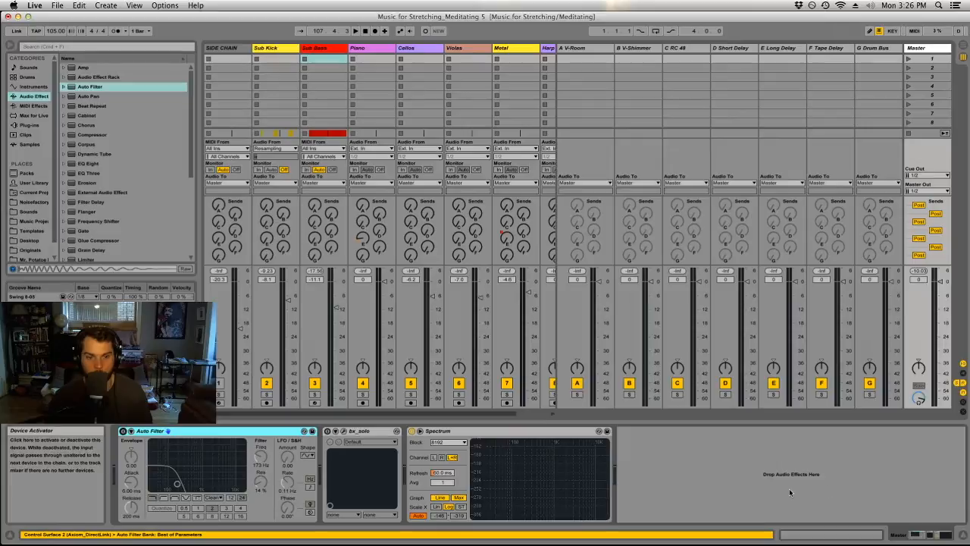
key("Tab")
Delete the SIDE CHAIN track from the arrangement.
left_click_drag(721, 71, 760, 113)
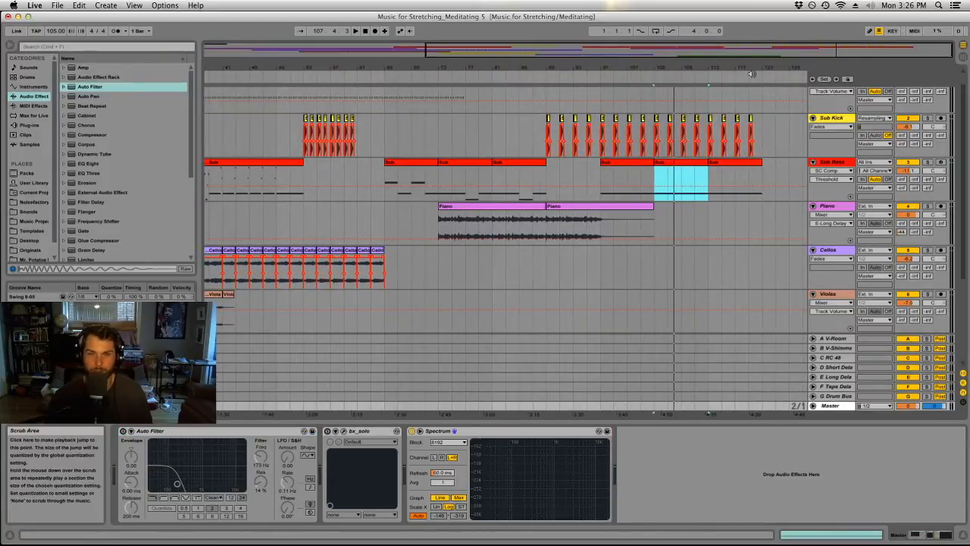
left_click_drag(759, 67, 771, 58)
scroll(751, 160, "up", 2)
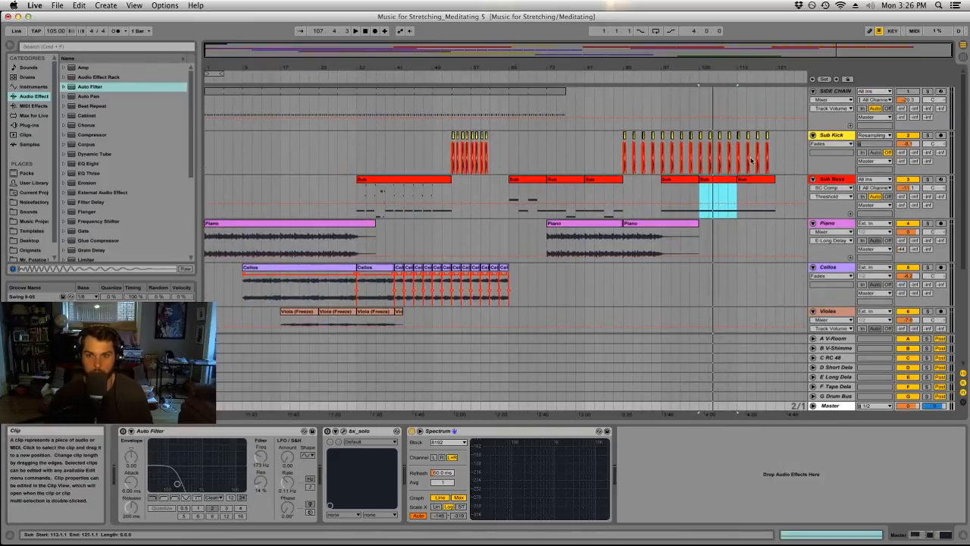
left_click(554, 90)
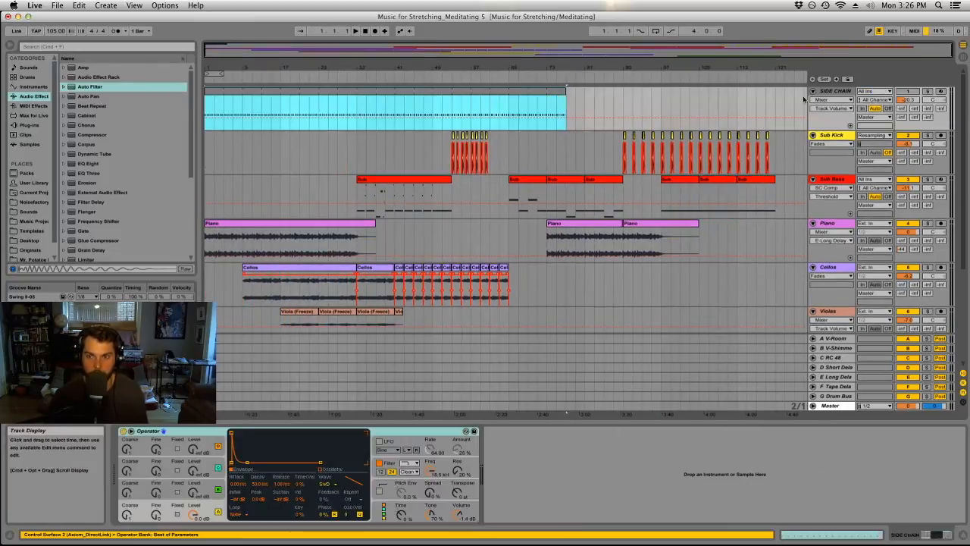
left_click(825, 90)
key("Delete")
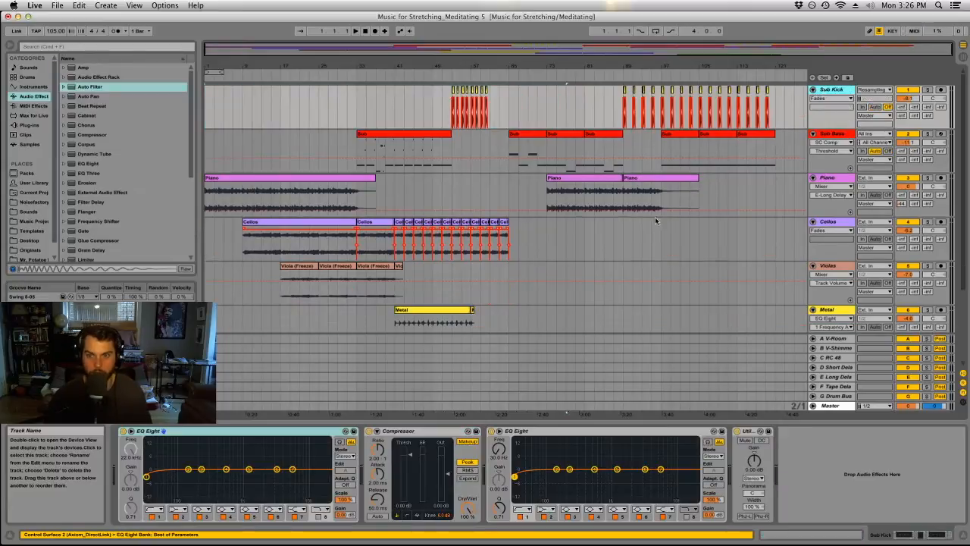
Insert a new MIDI track below the Organ track and load the Kontakt 5 plug-in on it.
scroll(659, 223, "down", 4)
scroll(660, 223, "up", 4)
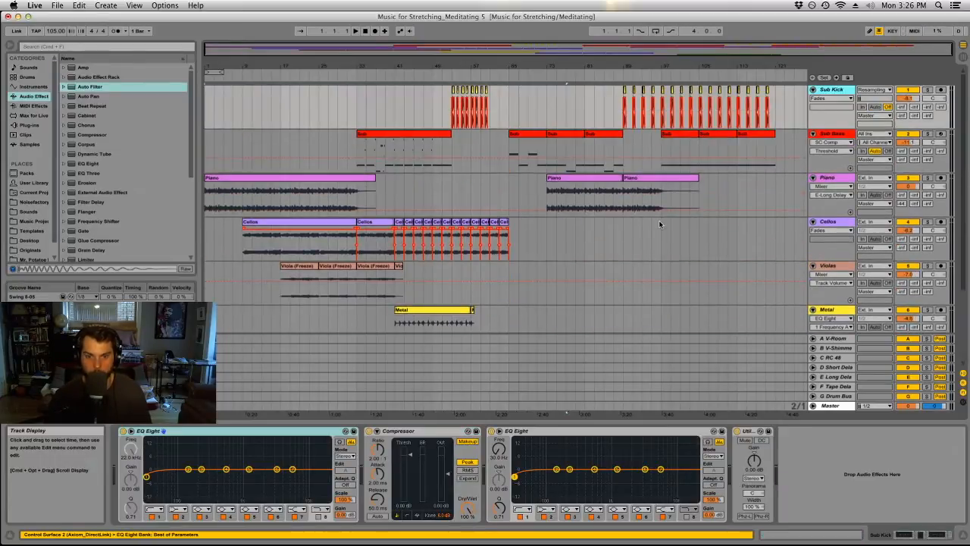
scroll(660, 220, "down", 3)
scroll(686, 218, "up", 3)
scroll(716, 219, "down", 3)
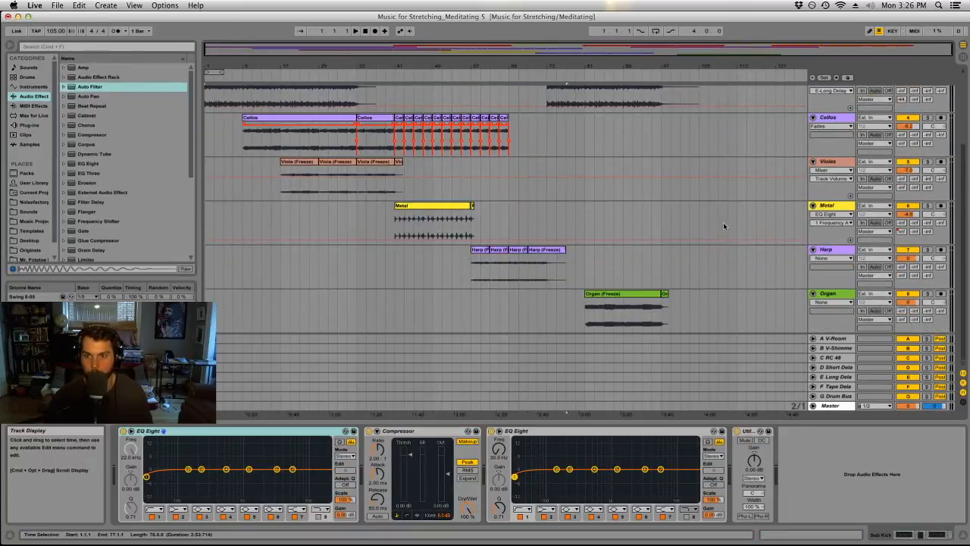
left_click(832, 295)
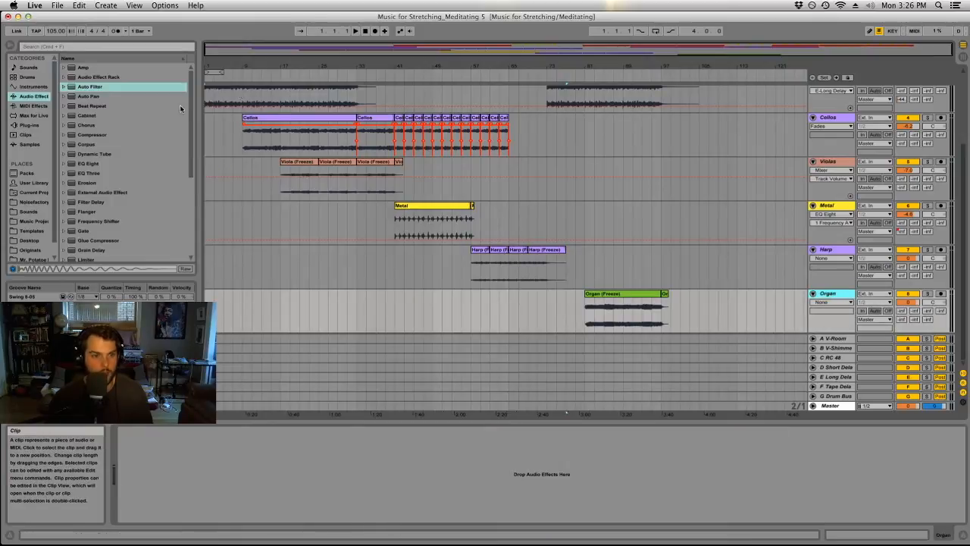
left_click(47, 126)
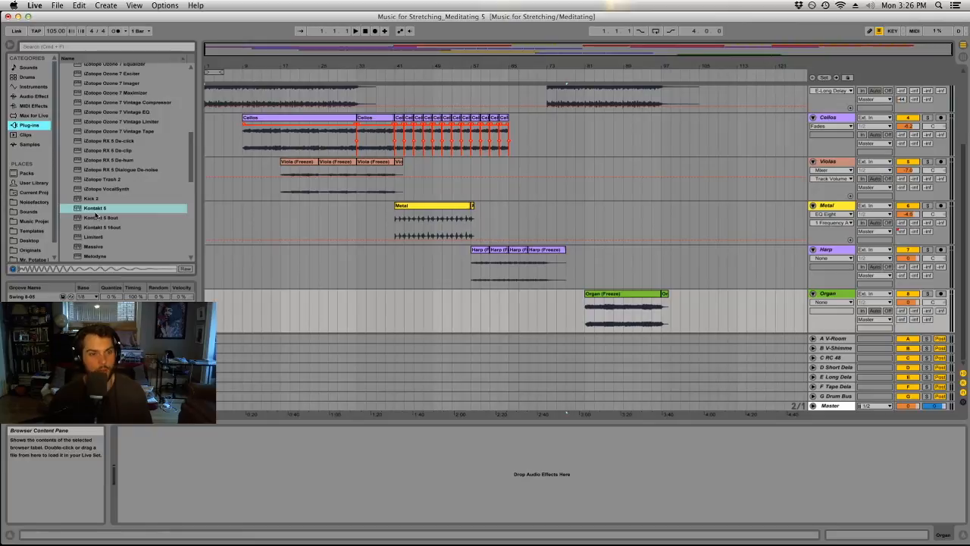
scroll(96, 215, "down", 4)
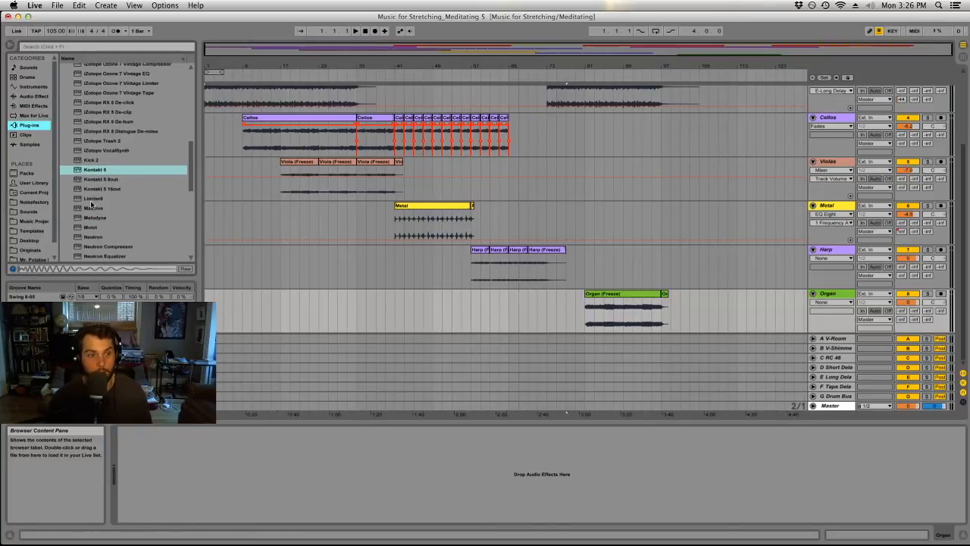
left_click(100, 169)
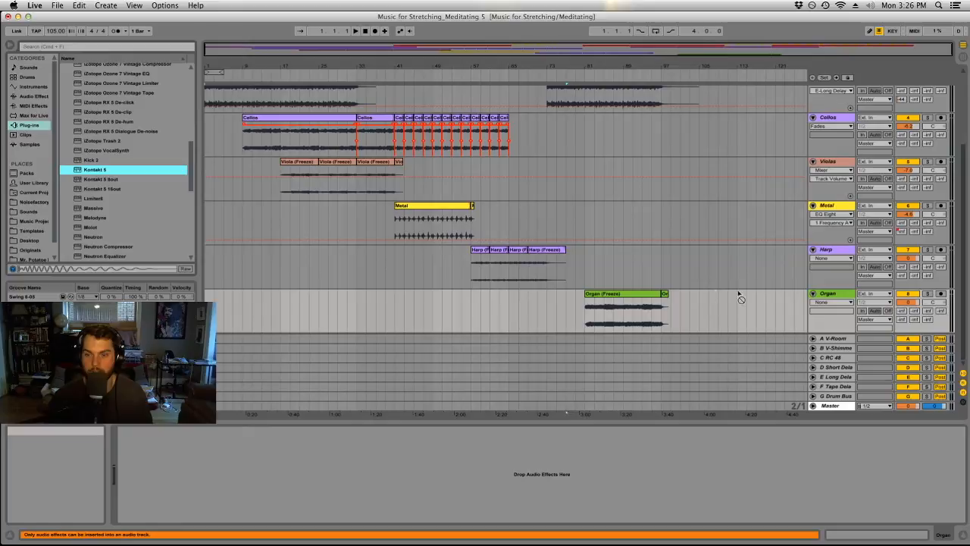
left_click(824, 294)
left_click(107, 5)
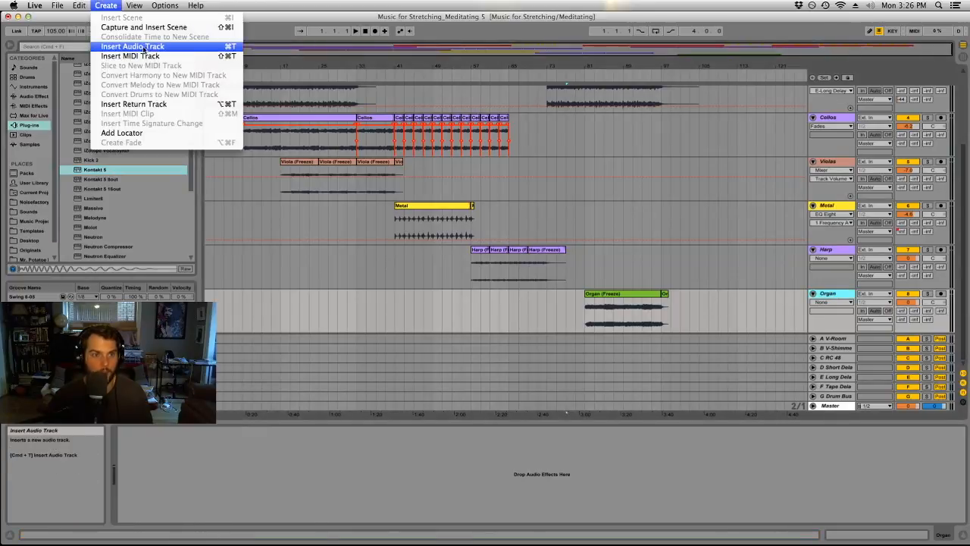
left_click(134, 57)
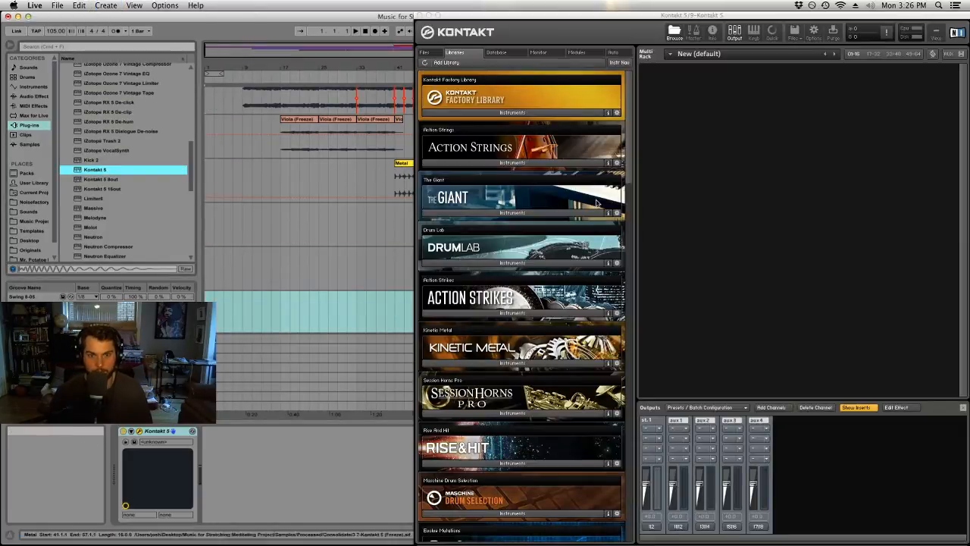
Move the Kontakt window aside to review the arrangement's tracks, and bring its full interface back into view.
left_click_drag(598, 16, 532, 312)
scroll(546, 170, "up", 5)
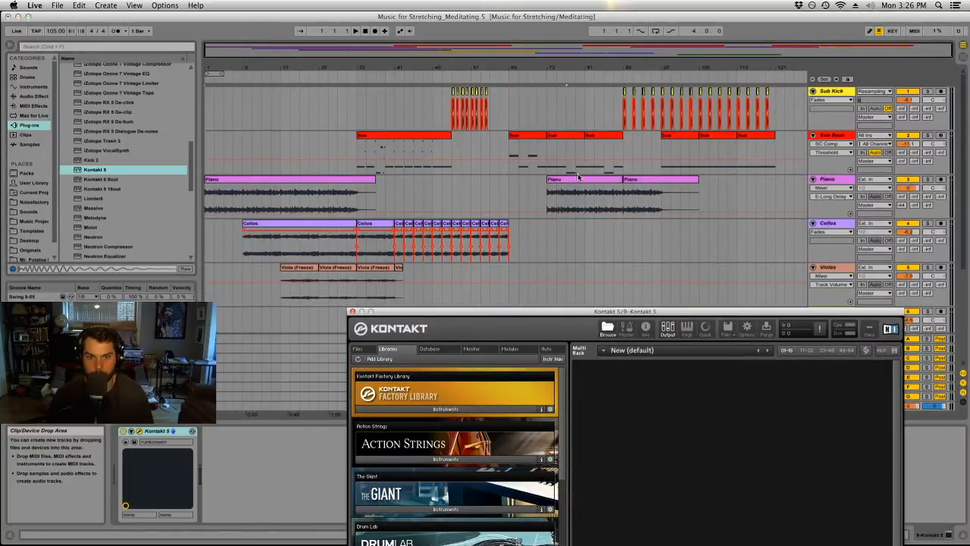
scroll(578, 176, "down", 5)
left_click_drag(618, 316, 405, 20)
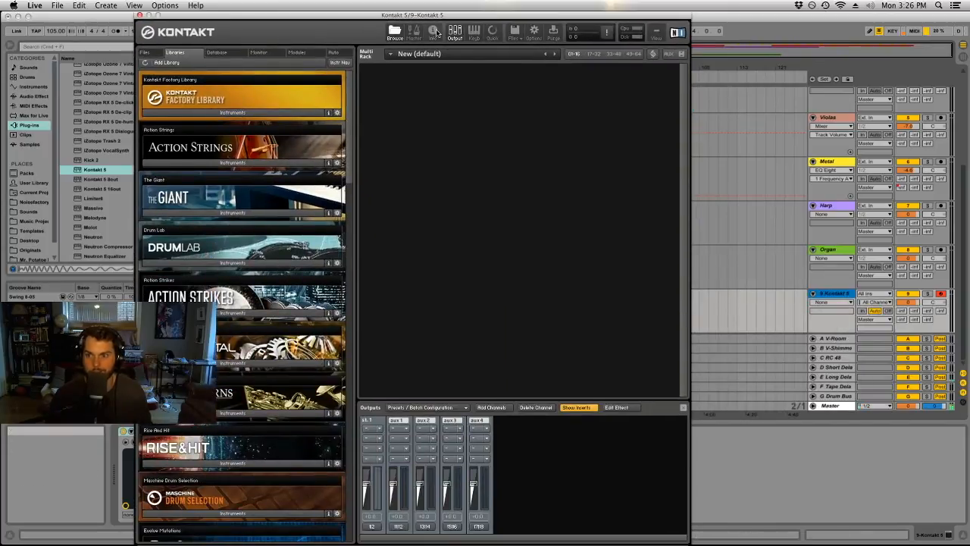
Open the Balinese Gamelan library's instruments in Kontakt and load CP Kettle Gongs into the rack.
scroll(225, 362, "down", 2)
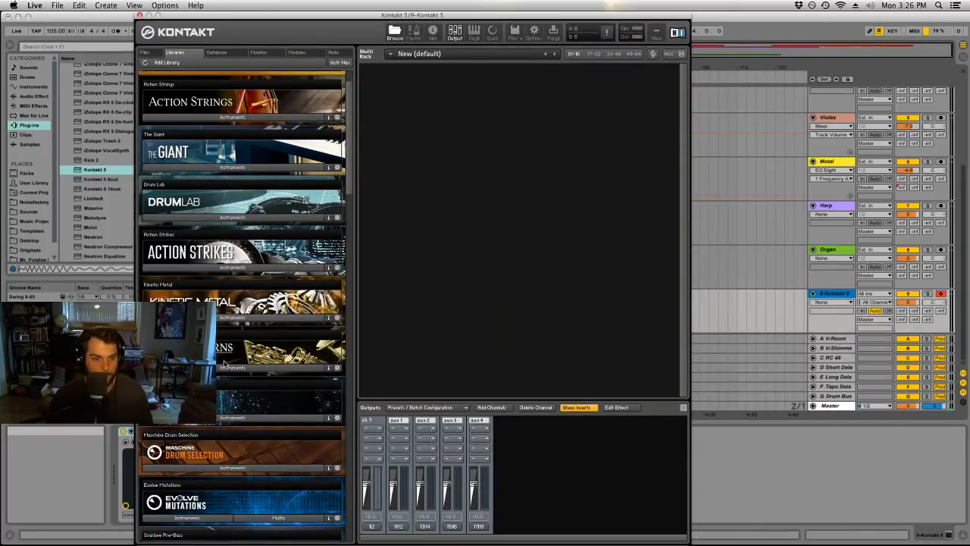
scroll(224, 363, "down", 15)
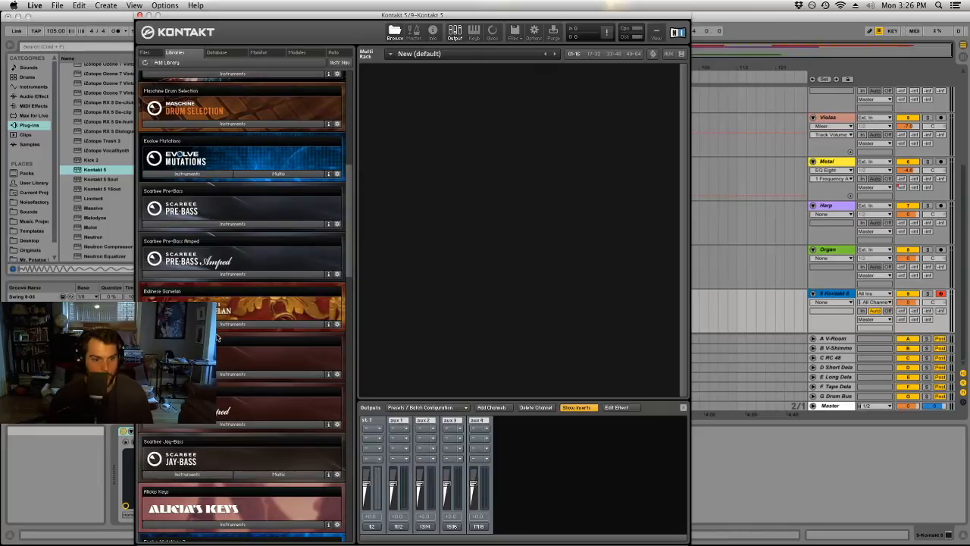
left_click(222, 324)
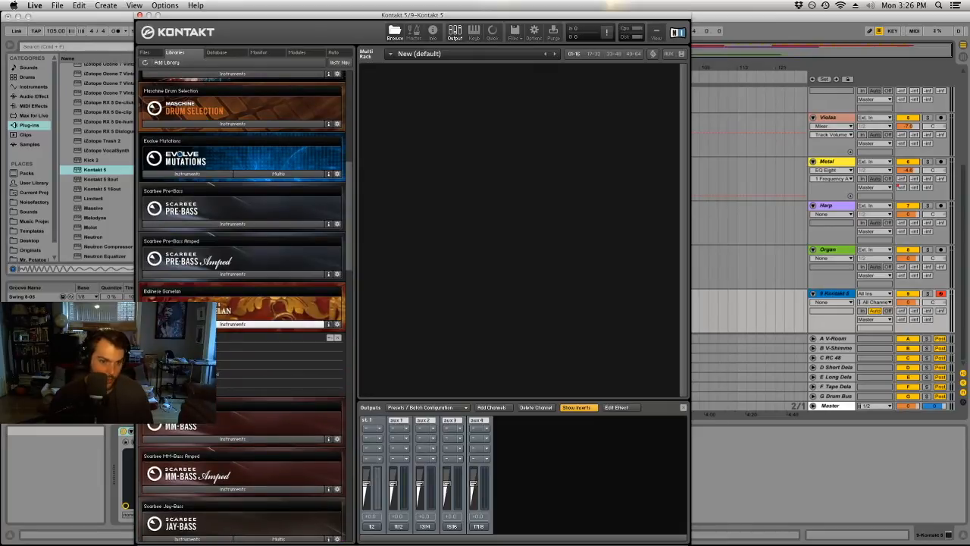
left_click_drag(410, 225, 409, 225)
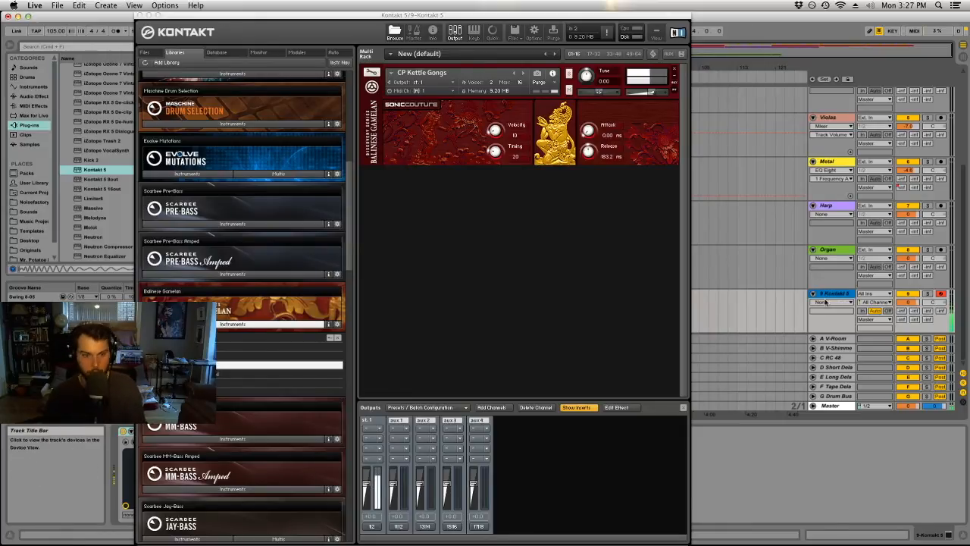
Try the CP Core Instruments and CP Gangsa patches in the rack, and load CP Kettle Gongs again.
left_click_drag(210, 346, 448, 161)
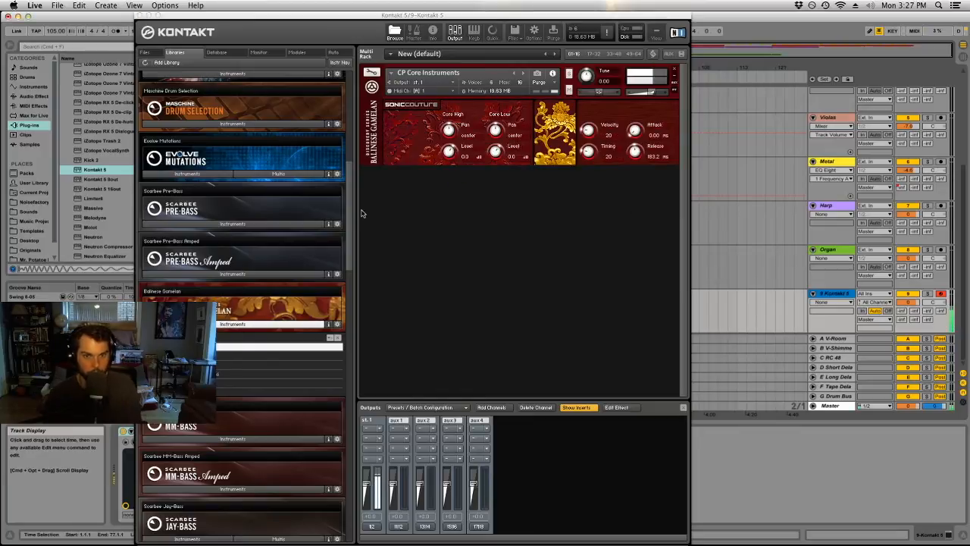
left_click_drag(220, 354, 399, 148)
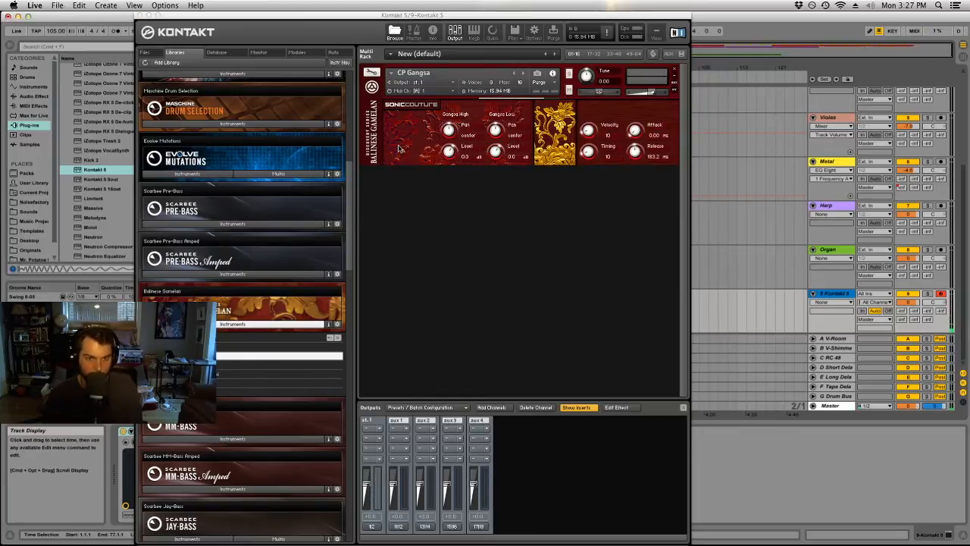
left_click(211, 364)
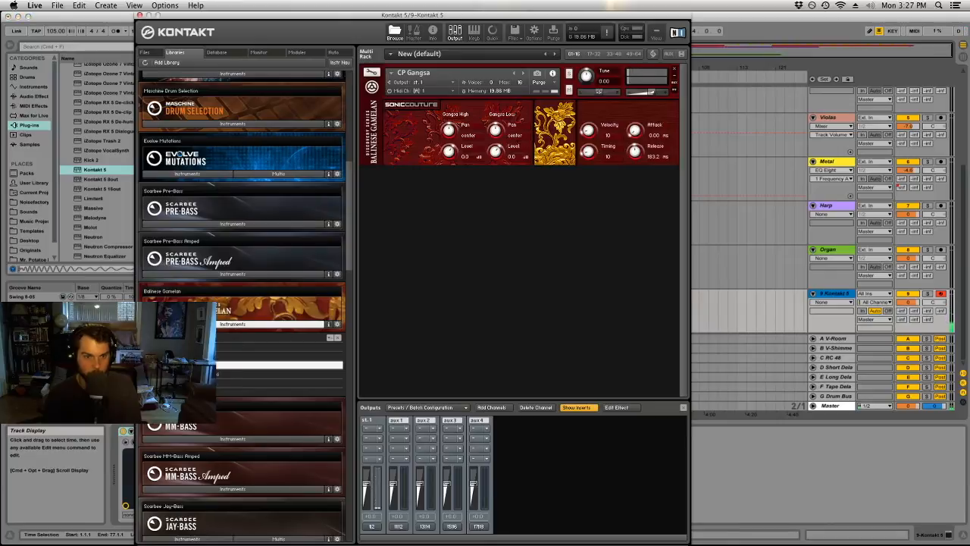
left_click_drag(410, 140, 409, 140)
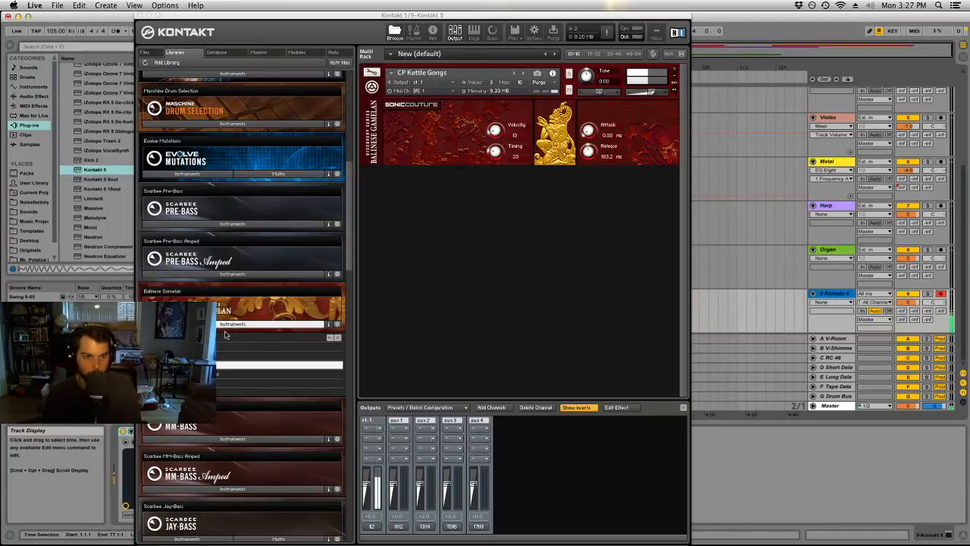
Close the Kontakt window, play the arrangement from bar 81, and start recording on the Kontakt track with the metronome on.
left_click(298, 16)
key("super+w")
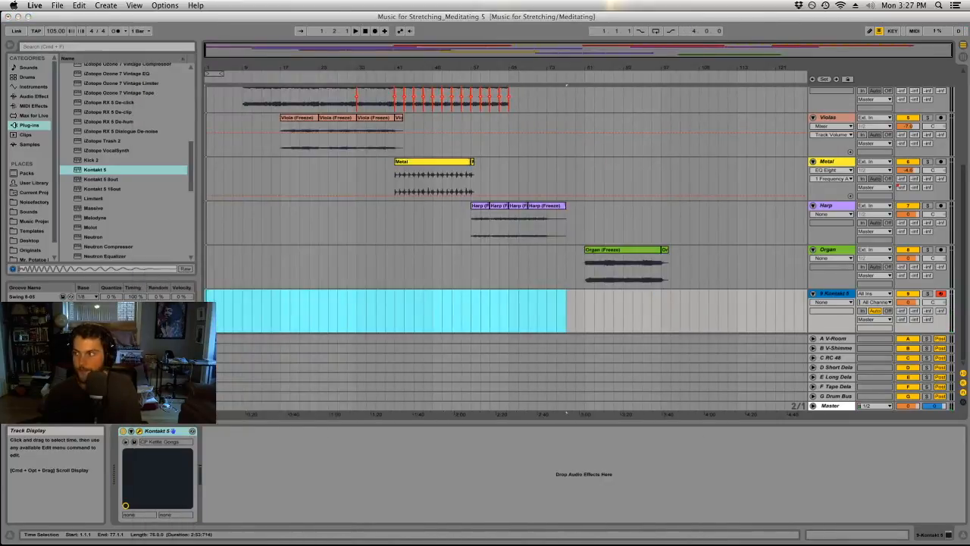
left_click(584, 301)
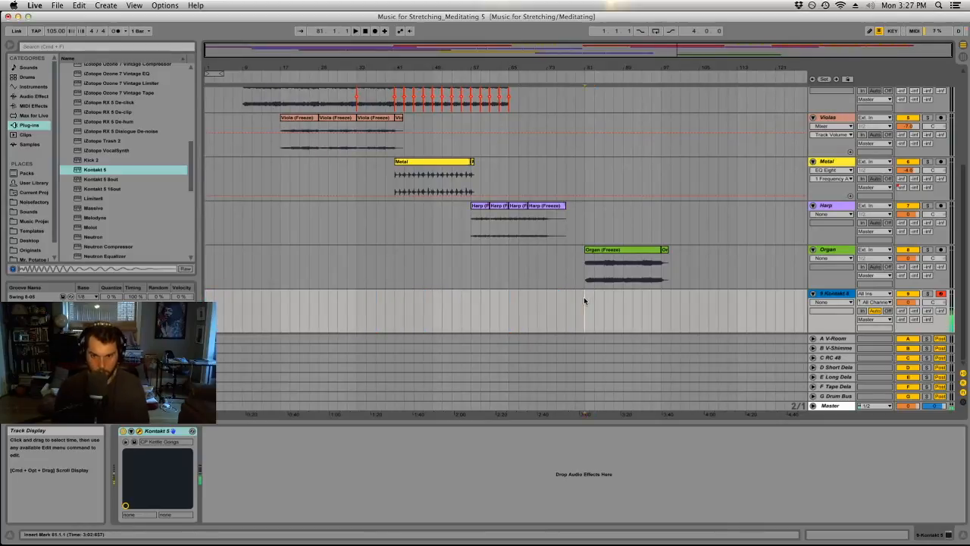
key("space")
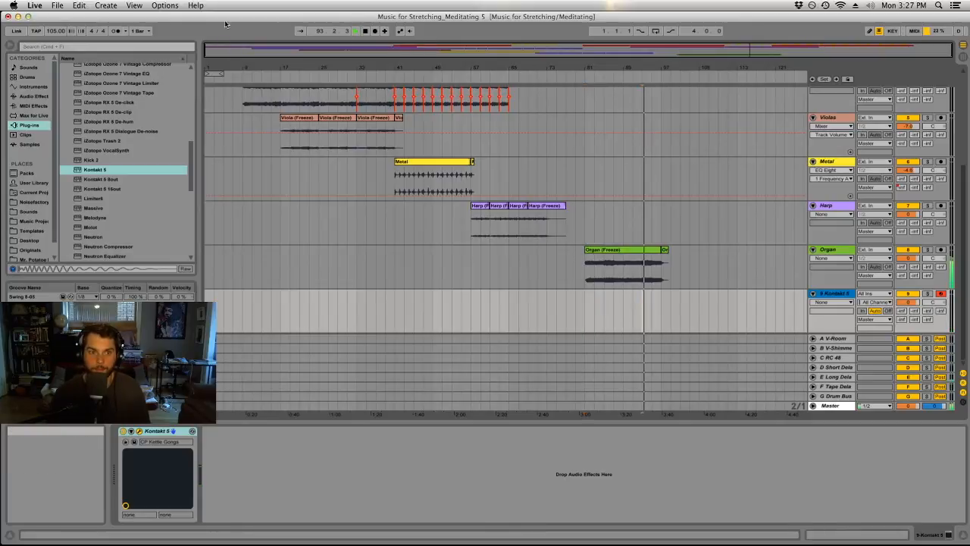
left_click(116, 30)
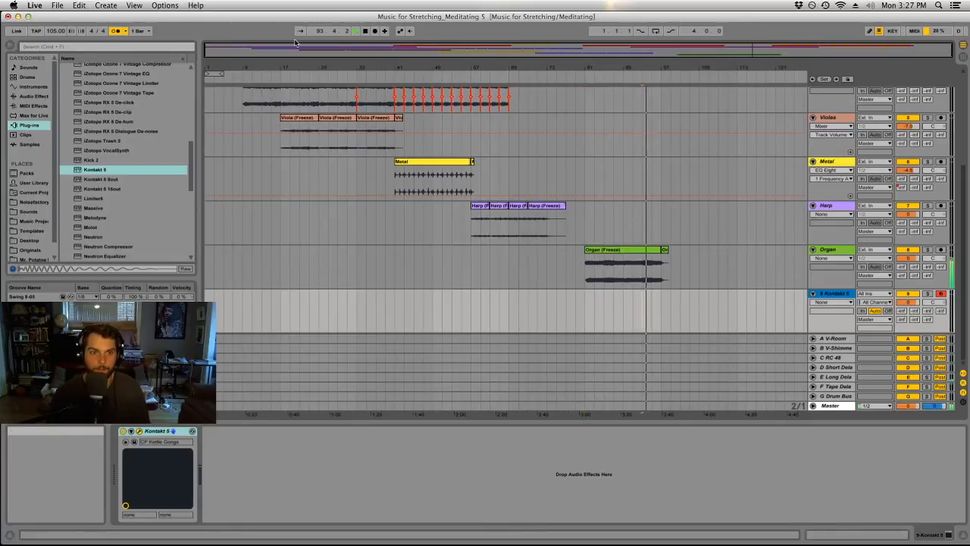
left_click(374, 31)
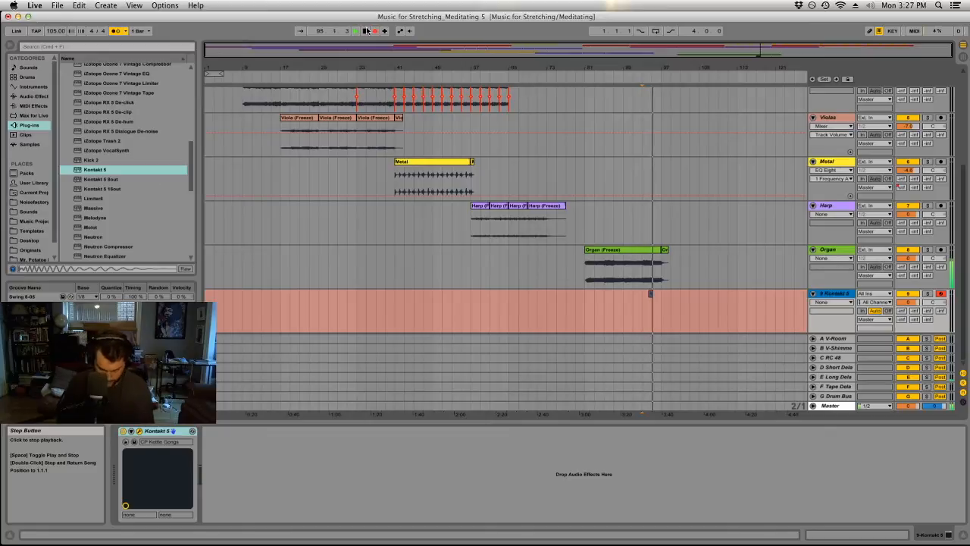
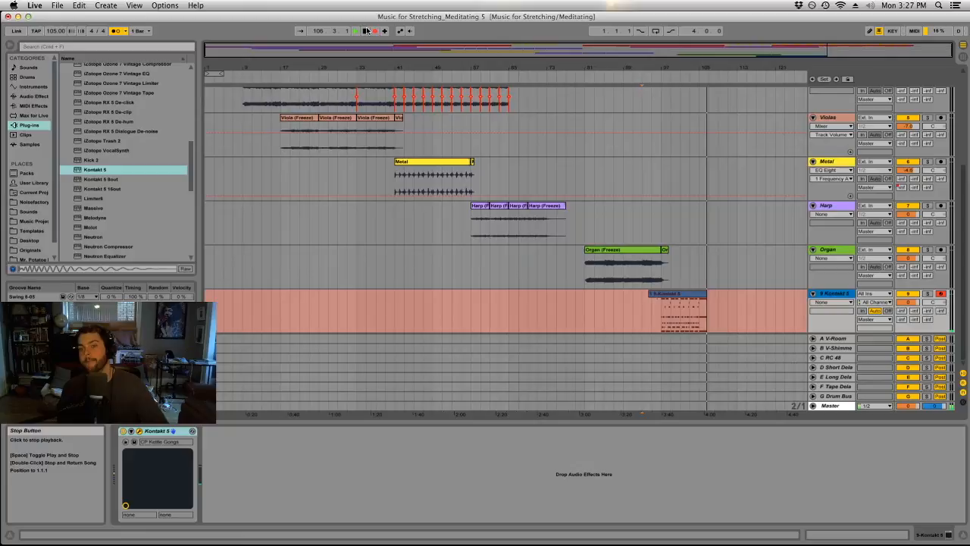
Stop the recording and delete the stray short note in bar 3 of the newly recorded Kontakt clip.
left_click(366, 31)
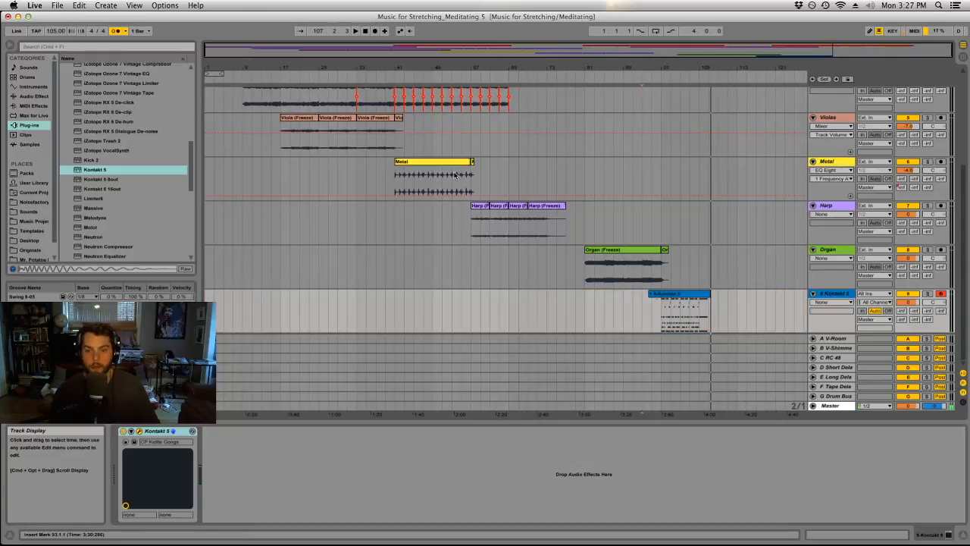
double_click(663, 296)
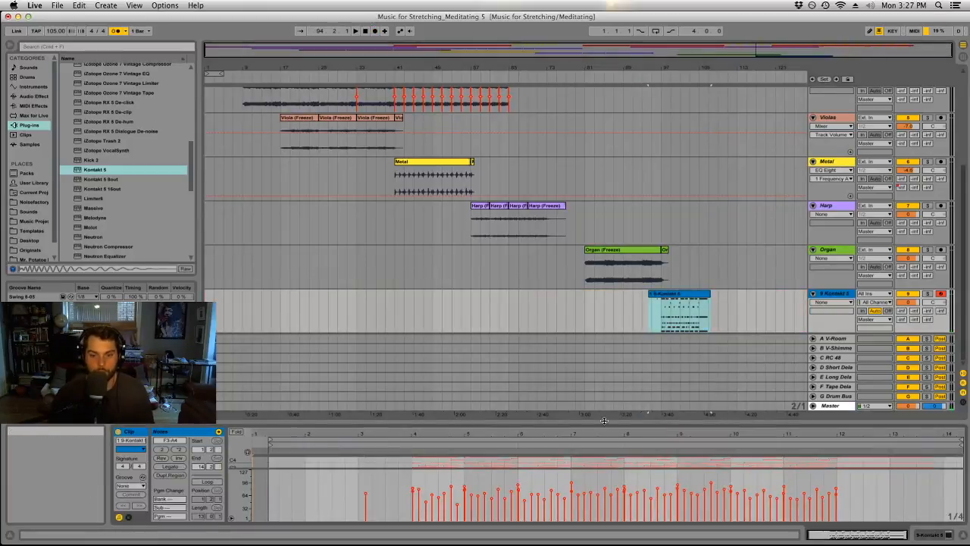
left_click_drag(629, 423, 629, 47)
left_click_drag(387, 199, 416, 304)
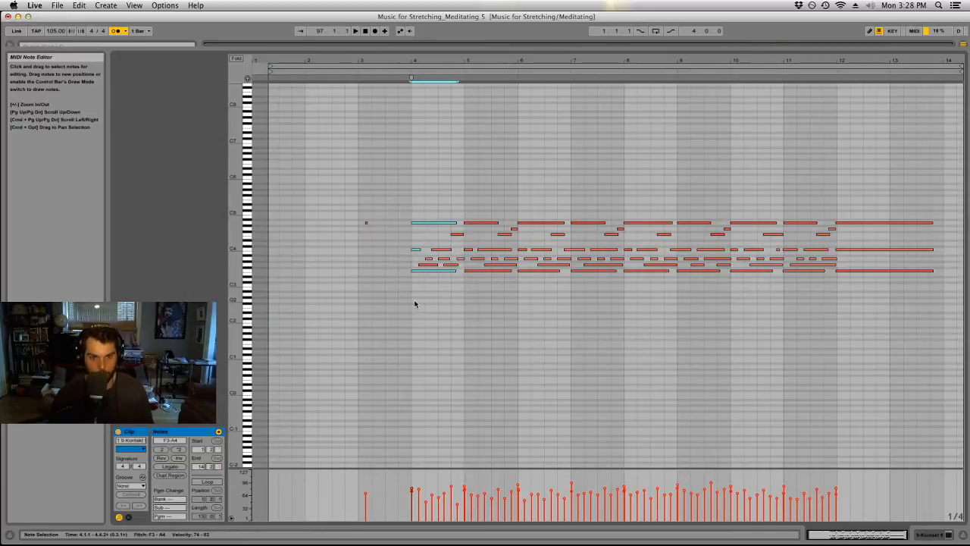
left_click_drag(401, 194, 310, 277)
key("Delete")
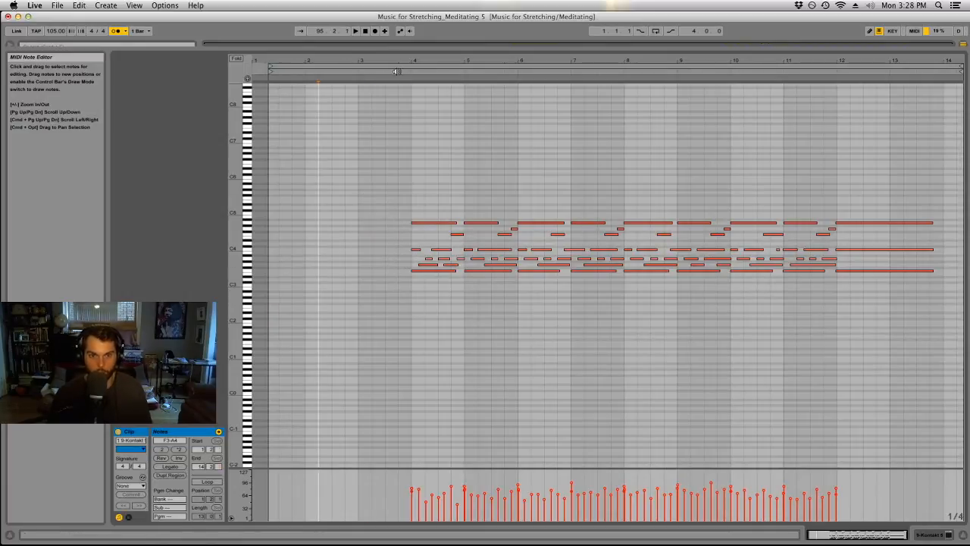
left_click_drag(398, 53, 416, 420)
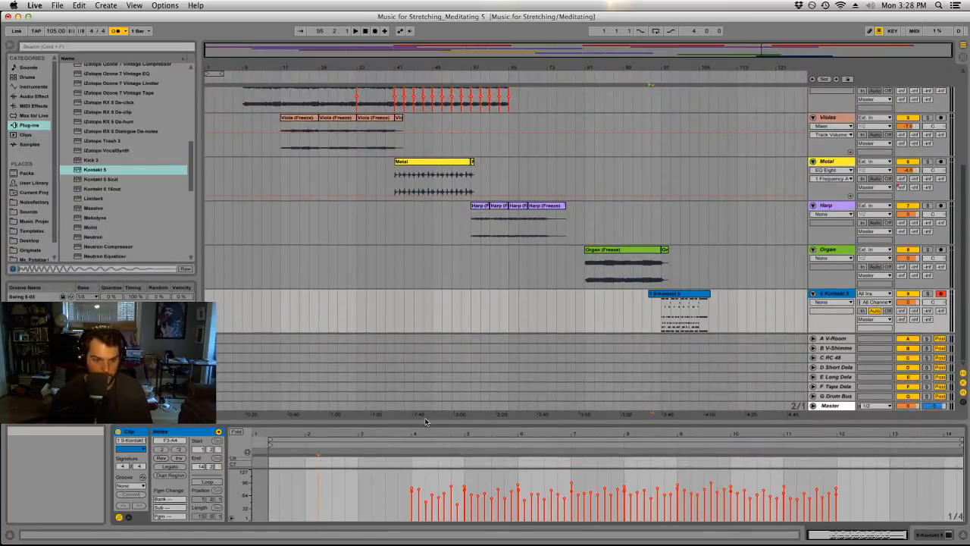
Trim the recorded Kontakt clip so it starts at bar 97 and ends at bar 107.
left_click(479, 301)
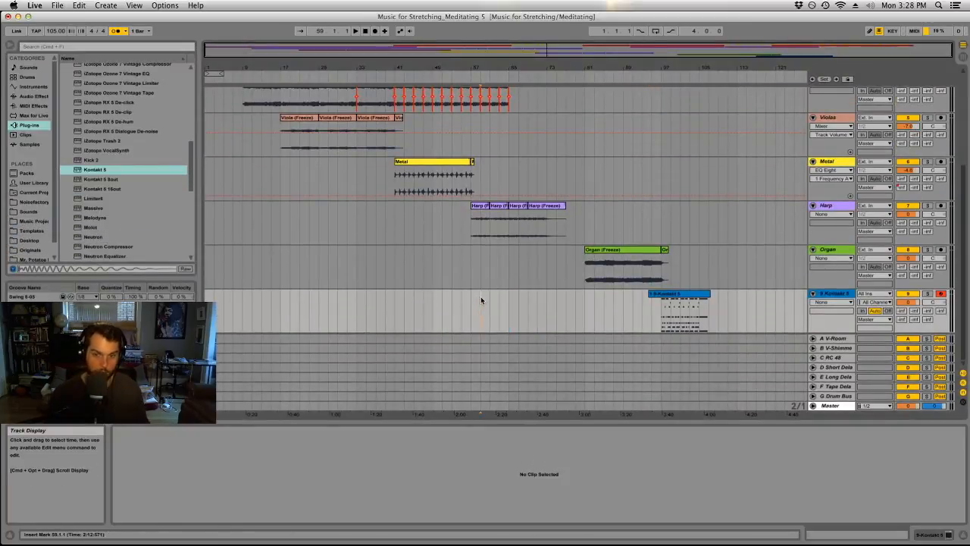
left_click_drag(650, 294, 661, 294)
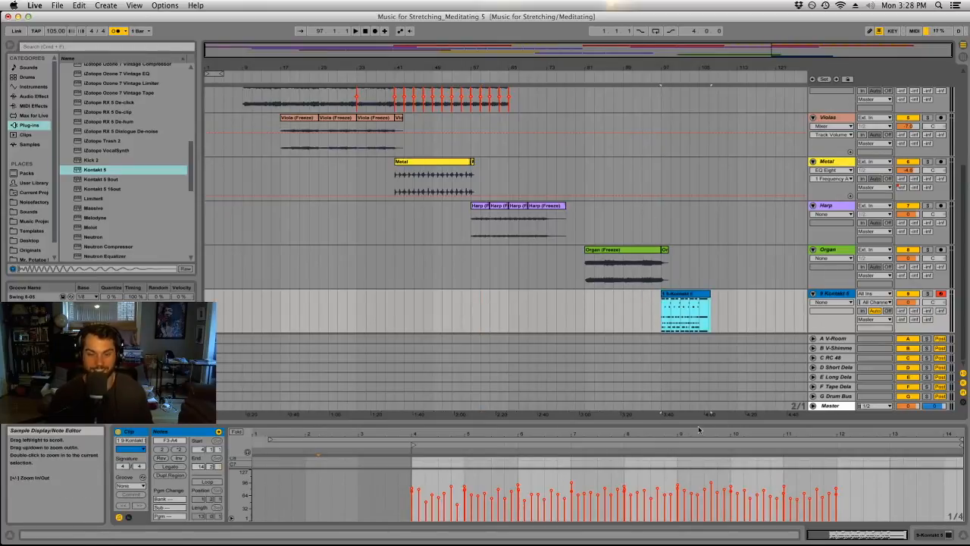
left_click_drag(694, 66, 580, 264)
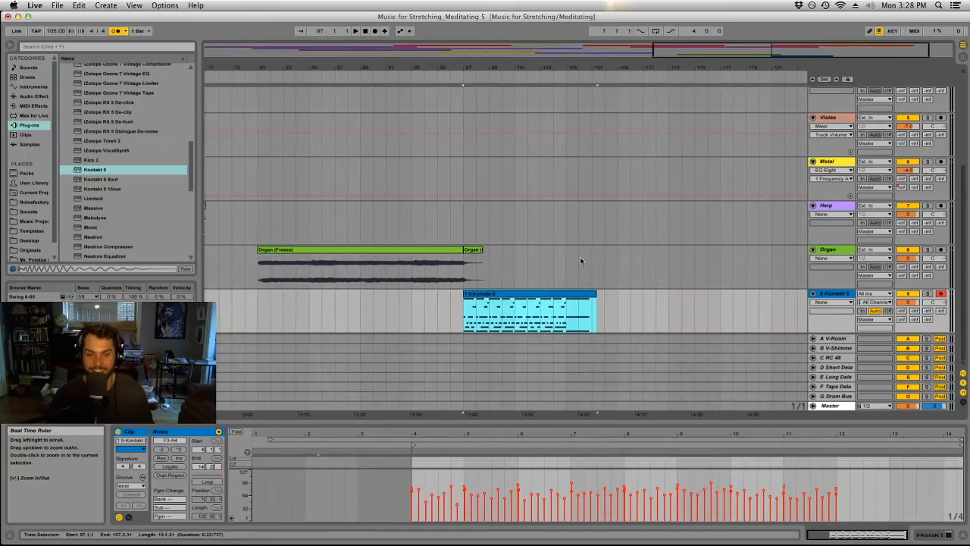
left_click(649, 315)
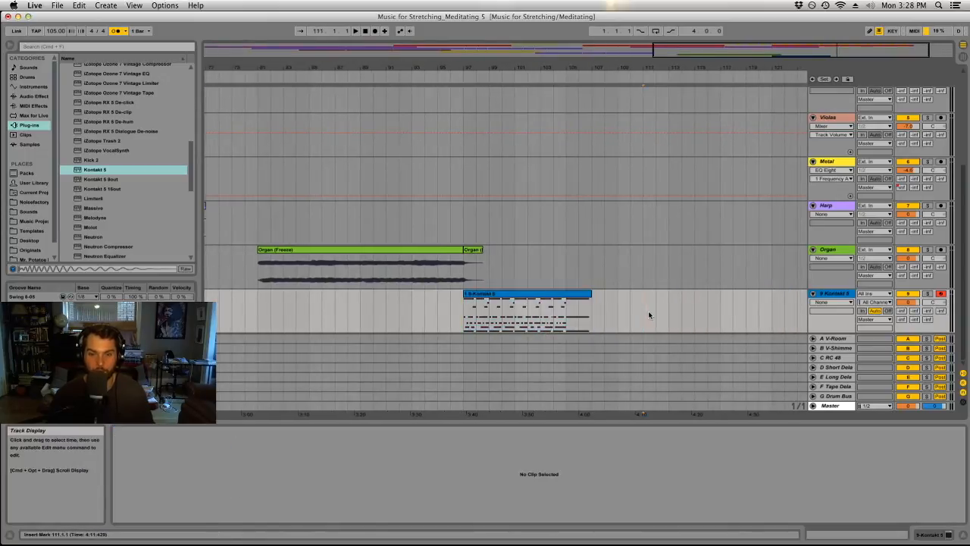
Play the trimmed clip briefly, and rename both the Kontakt track and its clip to Gamelan.
left_click(474, 292)
key("space")
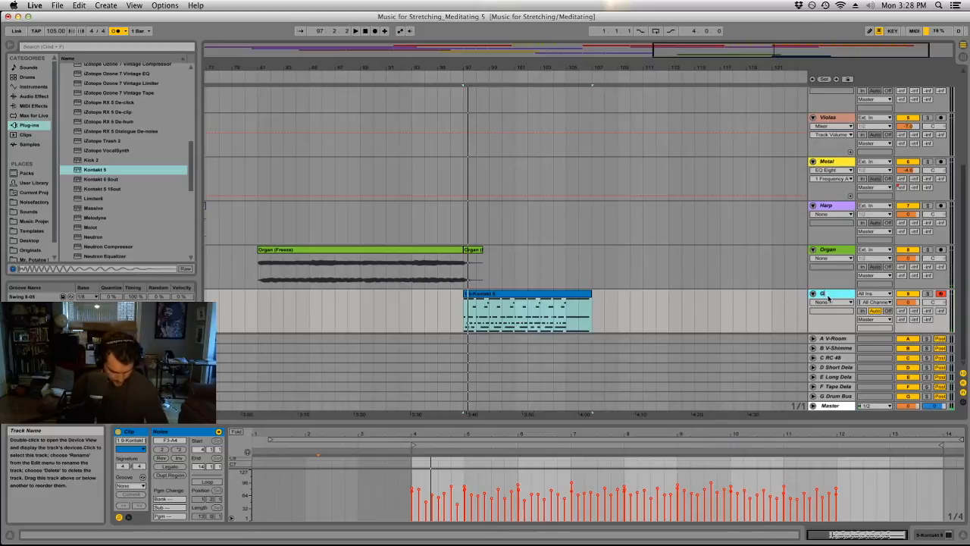
left_click(501, 299)
type("Gamelan")
key("Return")
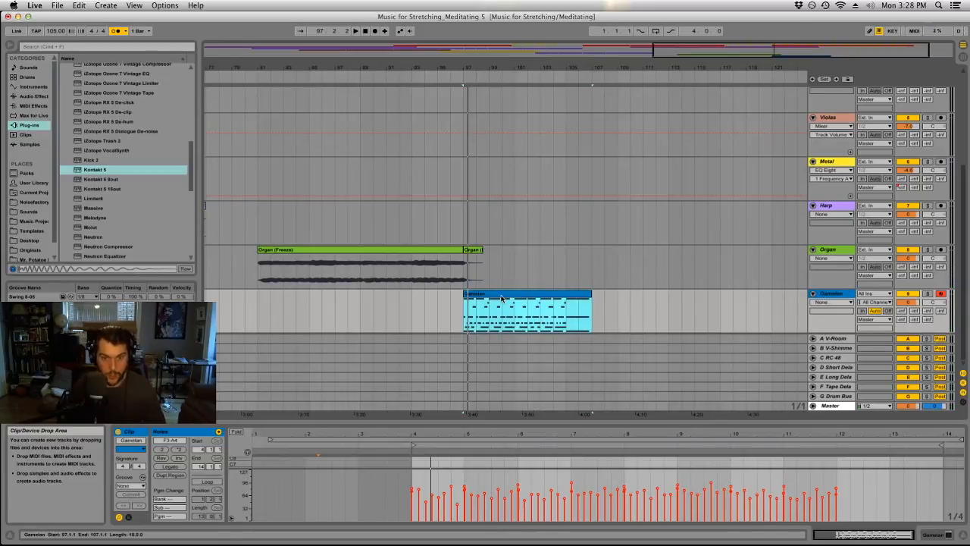
Recolour the Gamelan clip, trying purple before settling on a crimson pink.
left_click(524, 303)
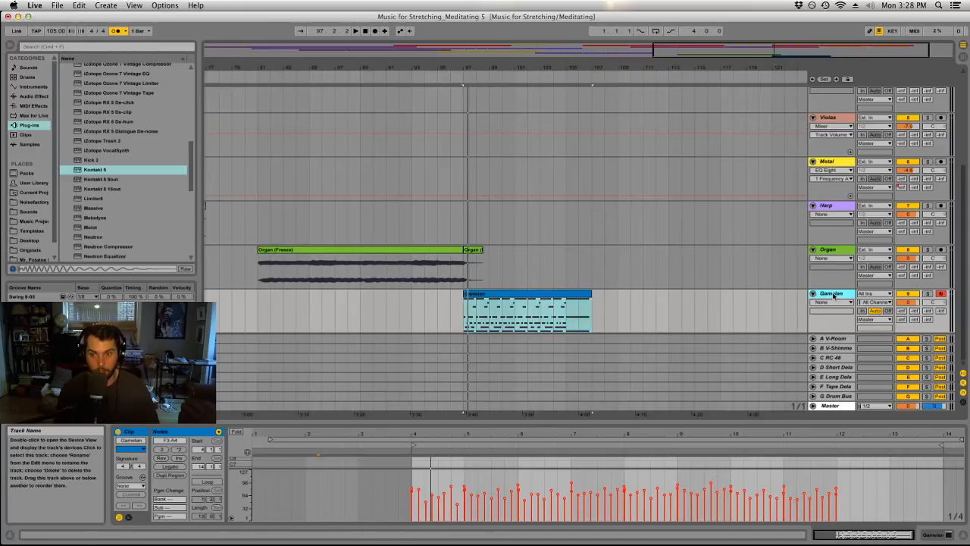
left_click(524, 303)
right_click(523, 304)
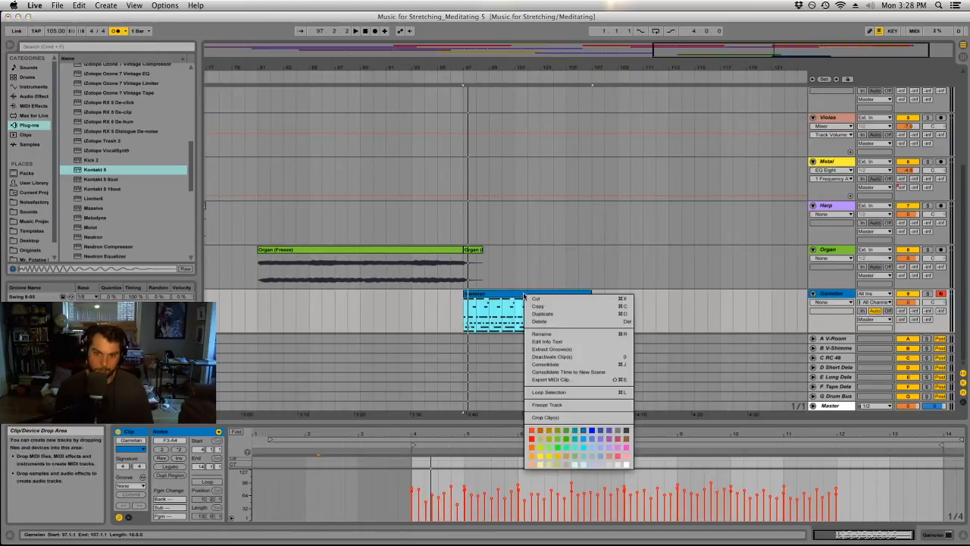
left_click(600, 441)
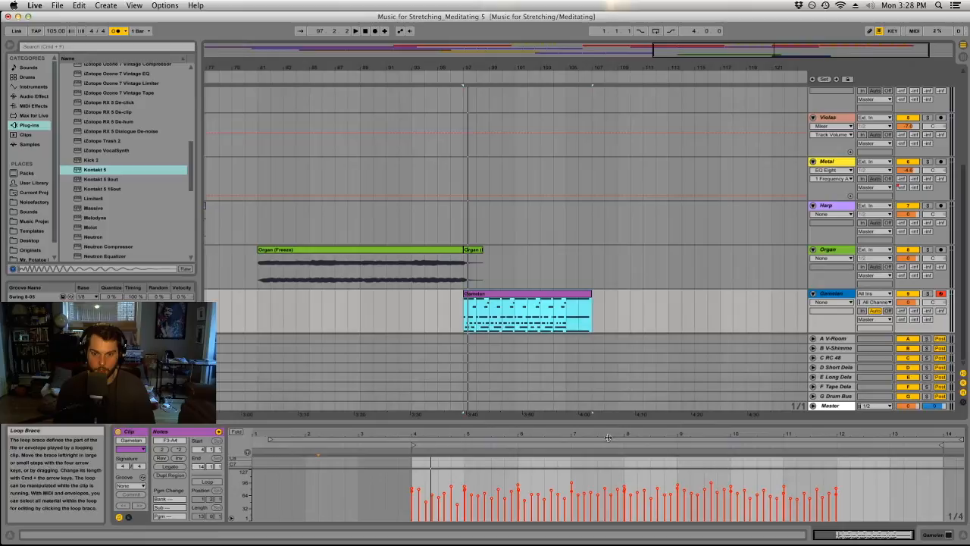
right_click(836, 295)
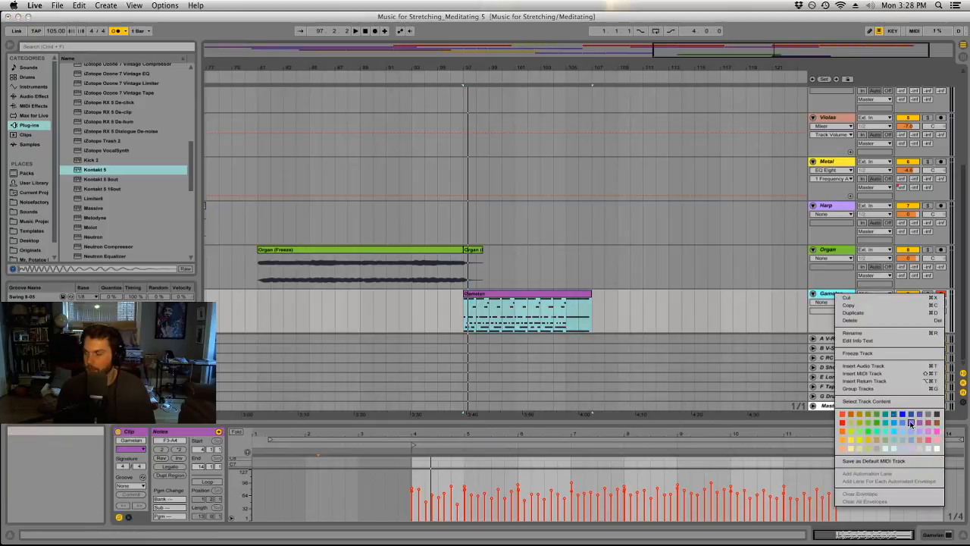
right_click(578, 300)
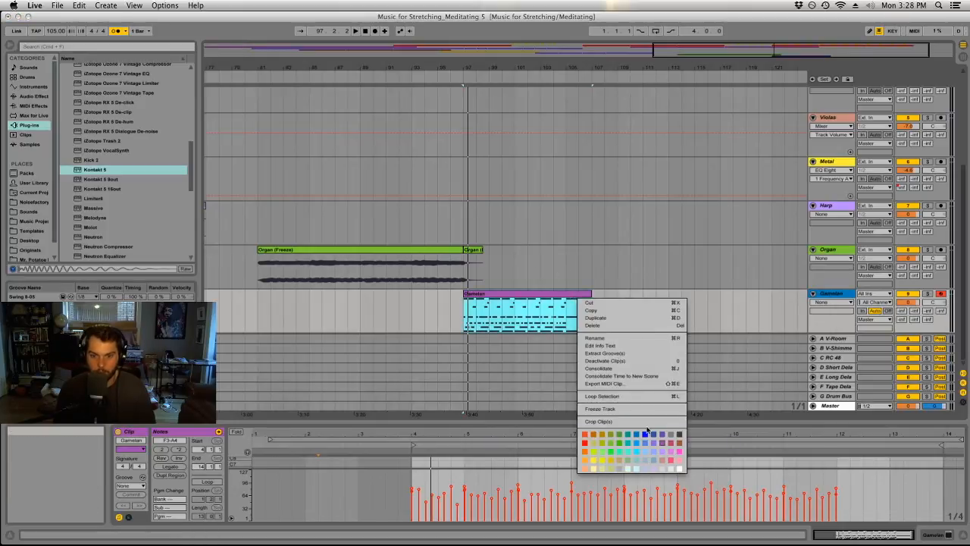
left_click(671, 445)
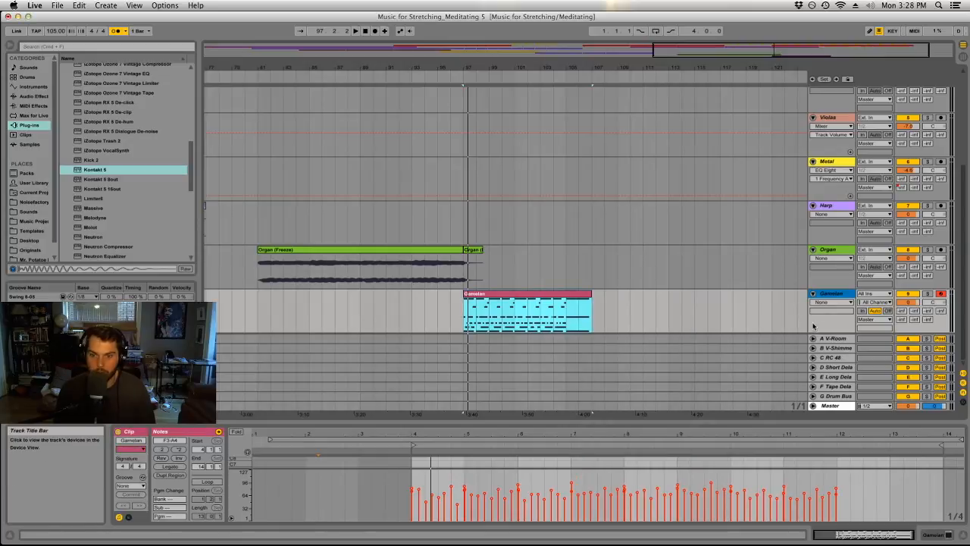
Recolour the Gamelan track to the same crimson pink as its clip, and dismiss the Kontakt window.
right_click(828, 295)
left_click(910, 424)
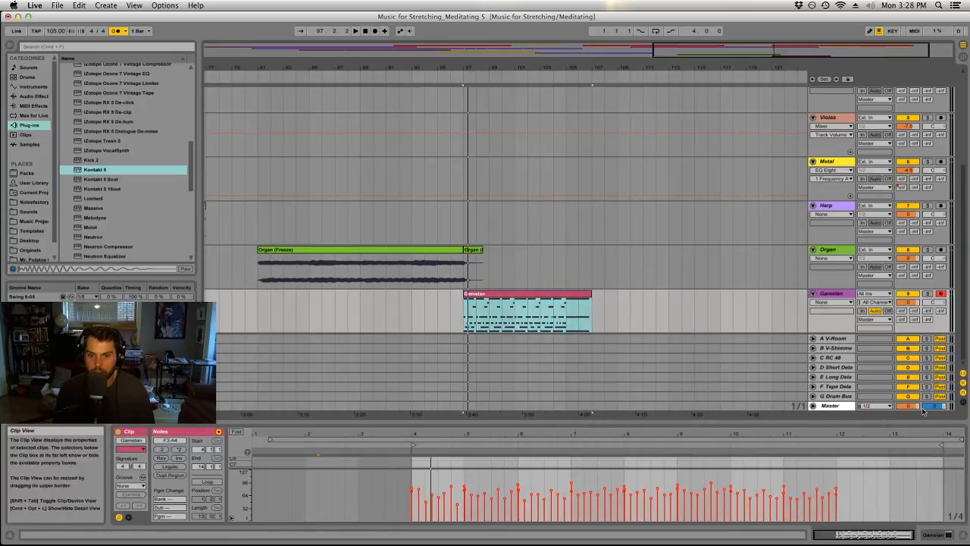
left_click_drag(969, 46, 460, 99)
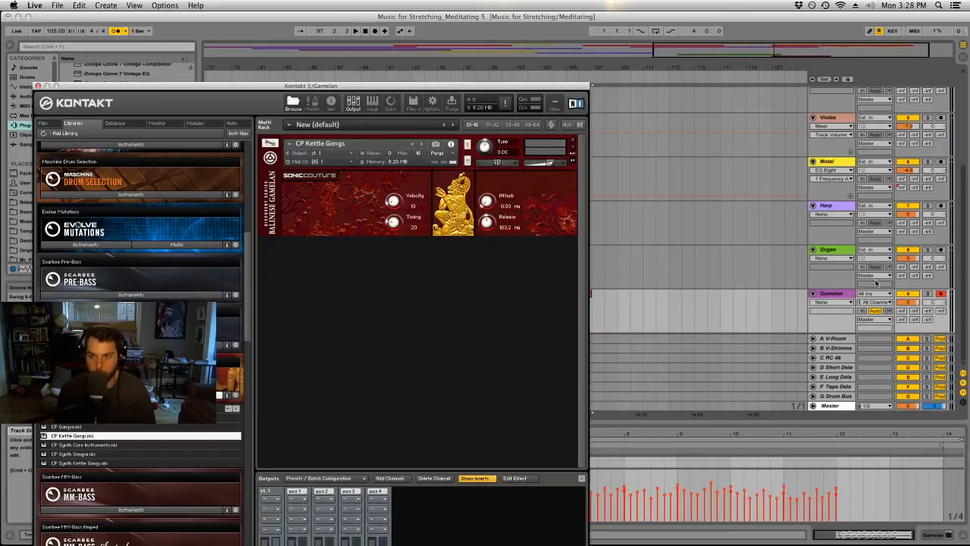
left_click_drag(43, 86, 53, 87)
left_click(48, 87)
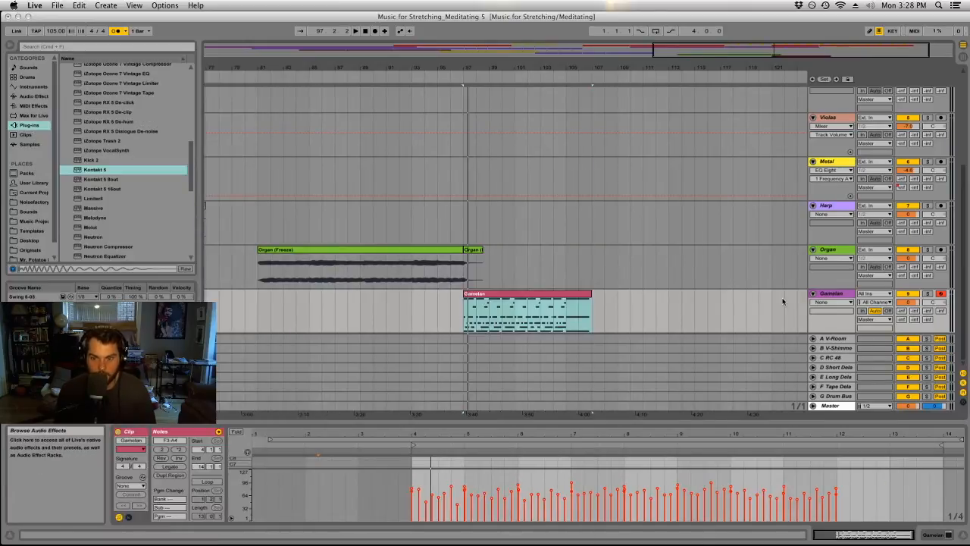
right_click(825, 295)
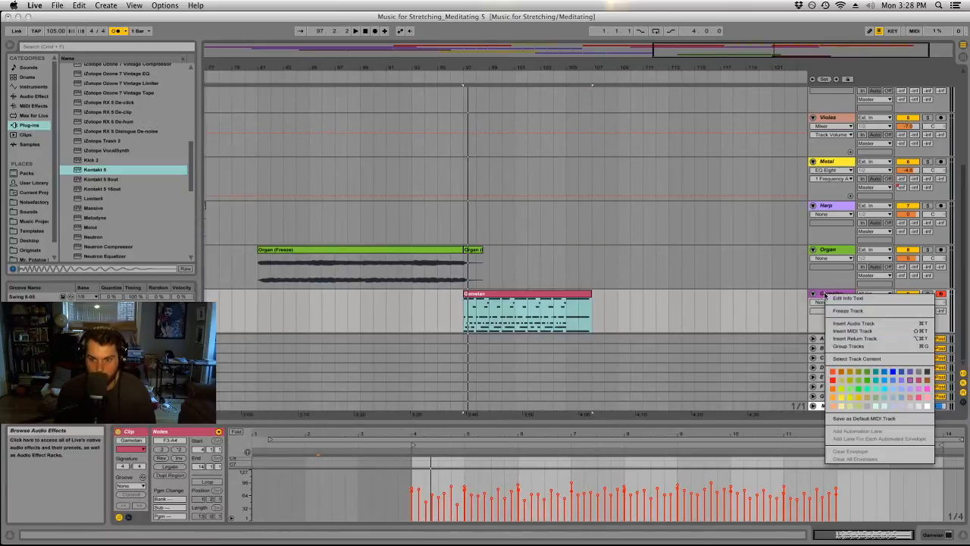
left_click(918, 381)
Play the Gamelan clip from bar 97 and quantize all of its notes.
left_click(738, 315)
left_click(667, 311)
left_click(582, 295)
key("space")
left_click(516, 502)
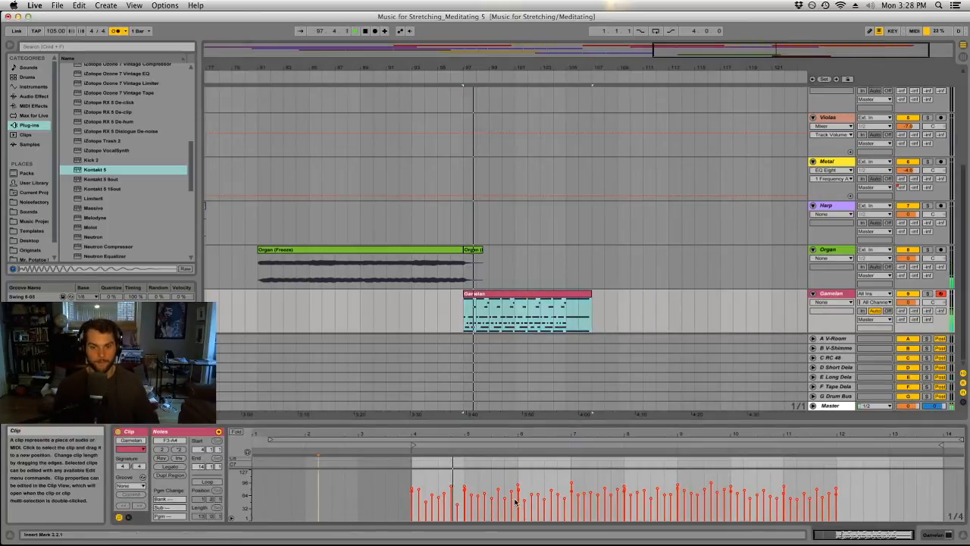
key("super+a")
key("space")
key("space")
Play the clip's first played bar and nudge its second G3 note and the following A3 note one grid step to the right.
left_click_drag(485, 424, 492, 326)
left_click(450, 335)
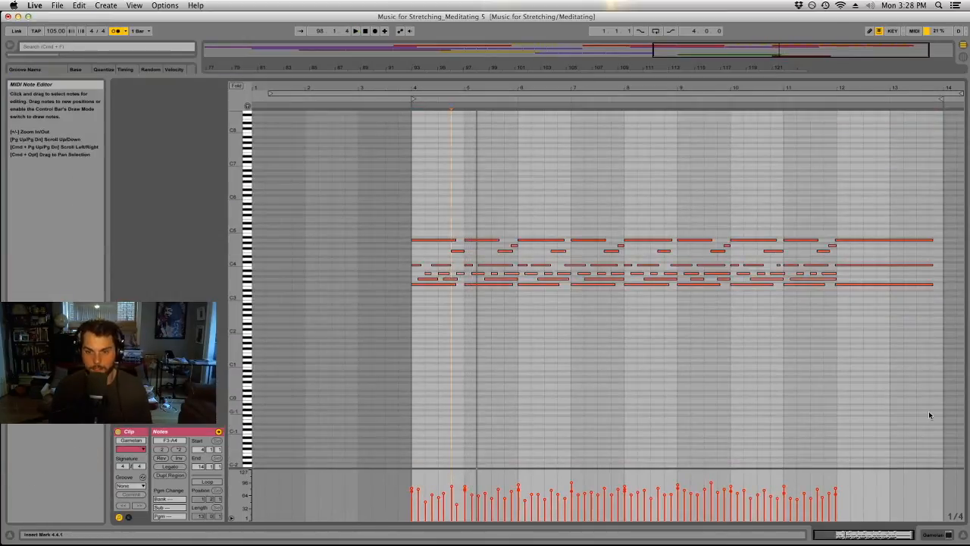
left_click_drag(419, 88, 399, 139)
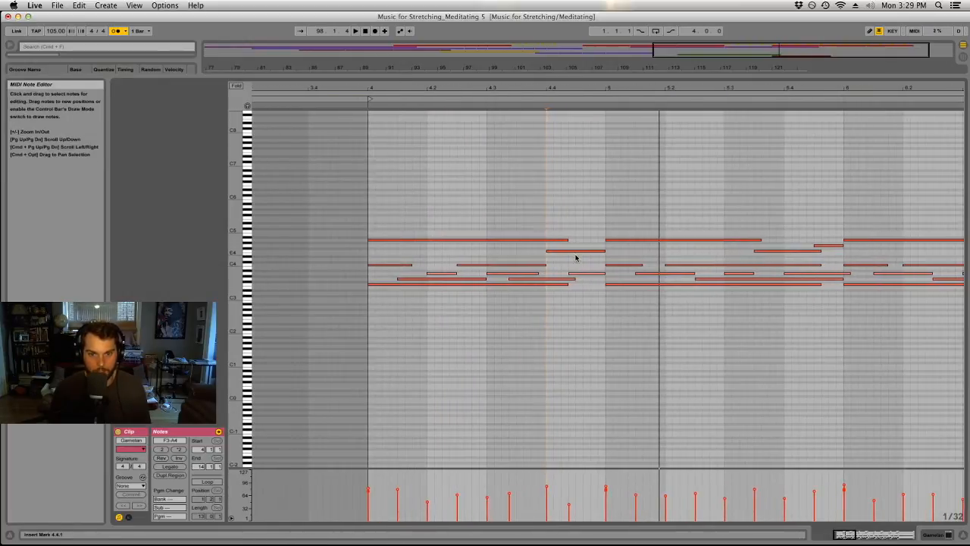
key("space")
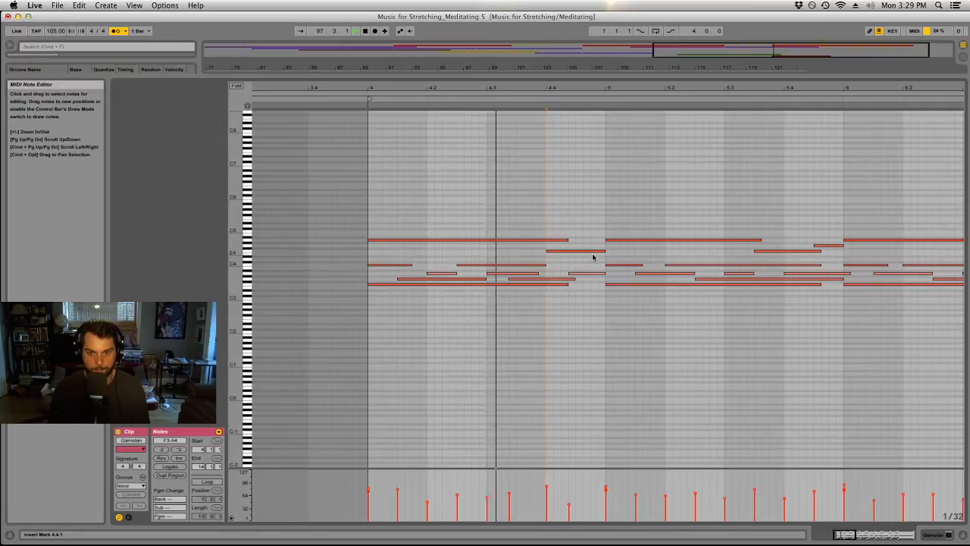
left_click(522, 281)
key("Right")
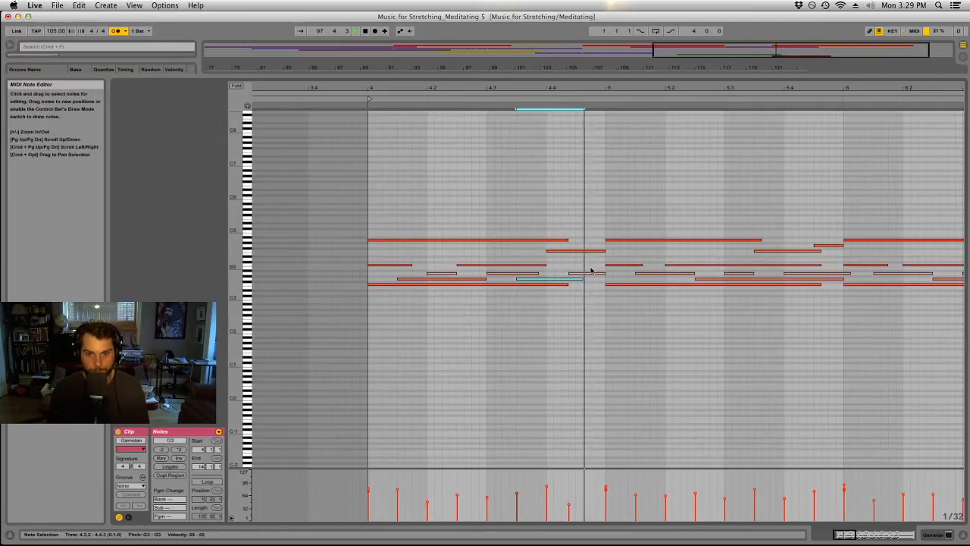
left_click(584, 273)
key("Left")
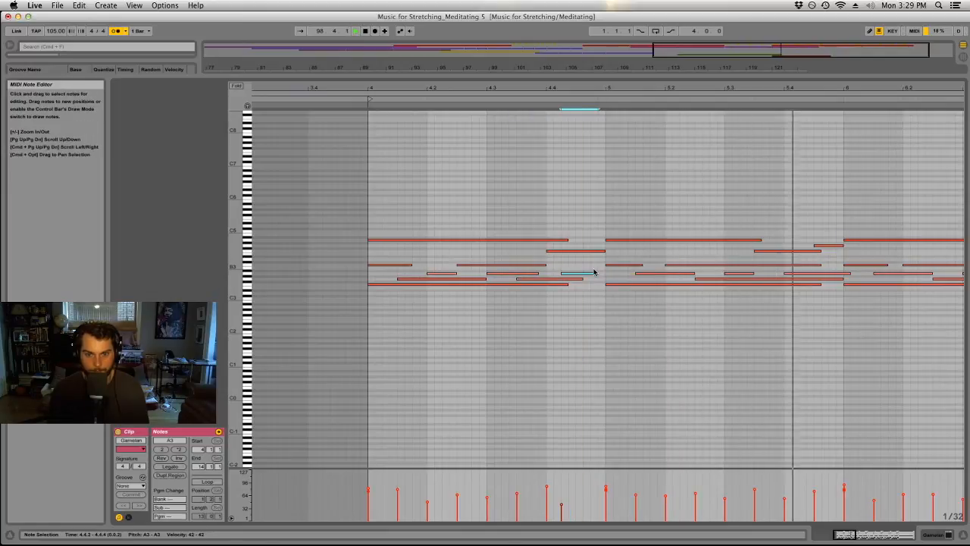
key("Down")
key("Up")
key("Right")
key("Right")
key("space")
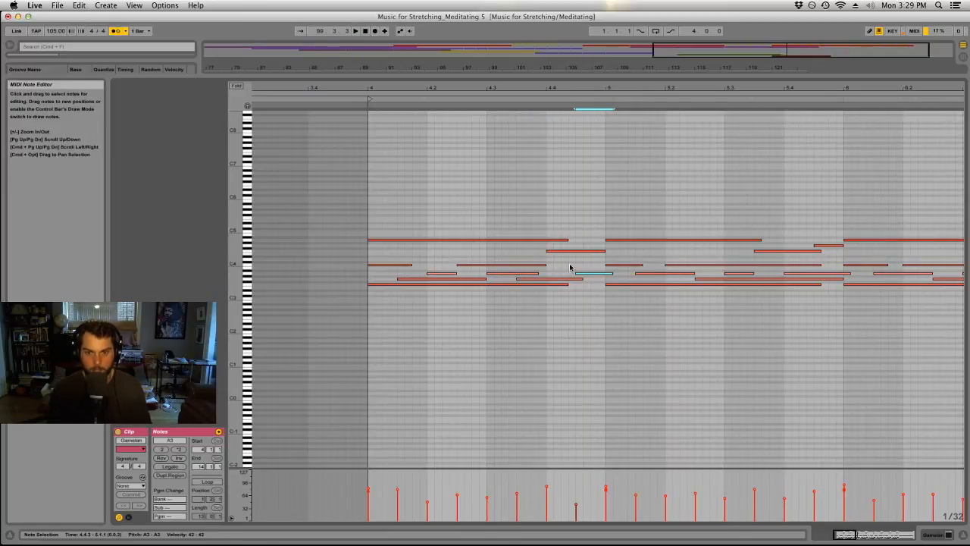
Undo the note nudges and the quantization of the Gamelan clip.
left_click(584, 206)
key("super+z")
key("super+z")
key("super+z")
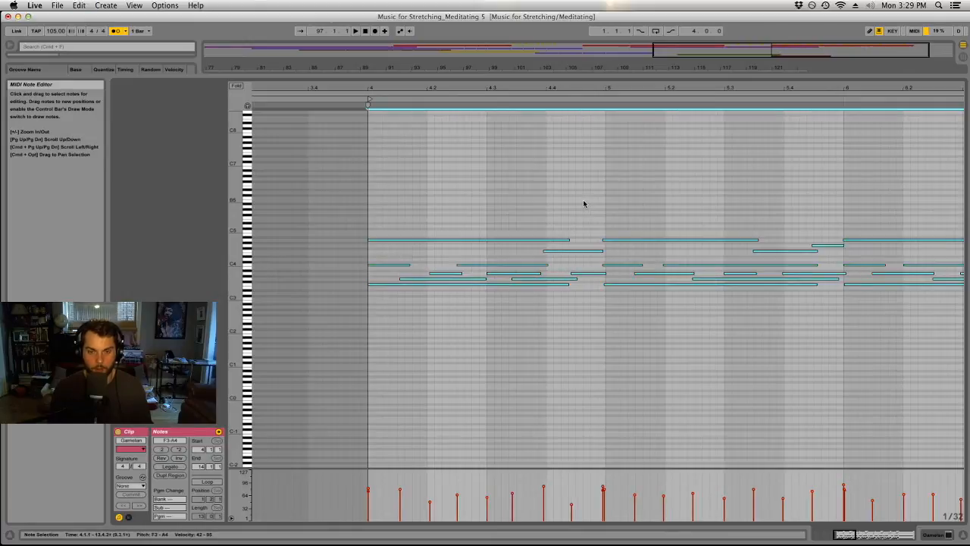
Quantize all the Gamelan notes to 1/16, adjusting both note starts and ends at 100 %.
right_click(549, 207)
left_click(577, 230)
left_click(513, 251)
left_click(513, 298)
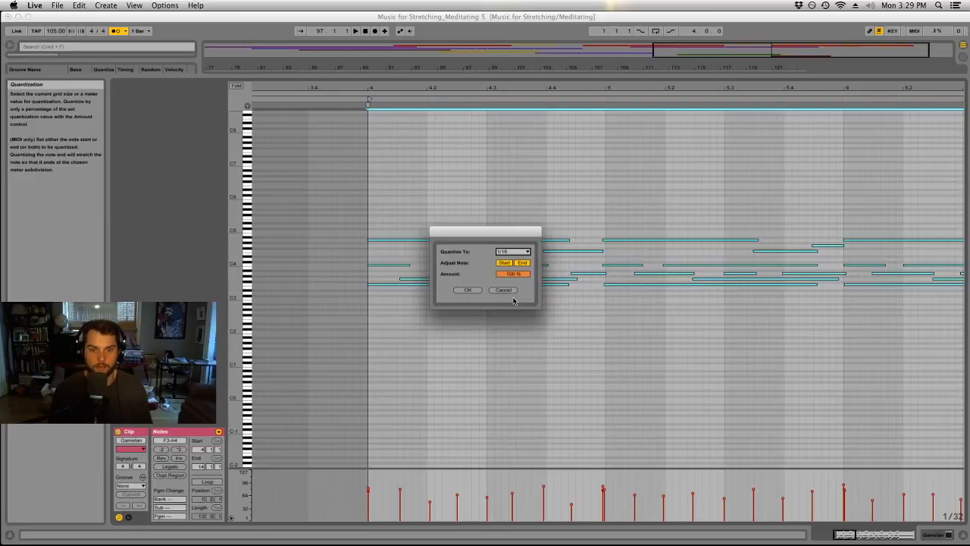
left_click(468, 290)
Play the quantized Gamelan clip and examine its notes over the full length in the enlarged note editor.
left_click(540, 196)
key("space")
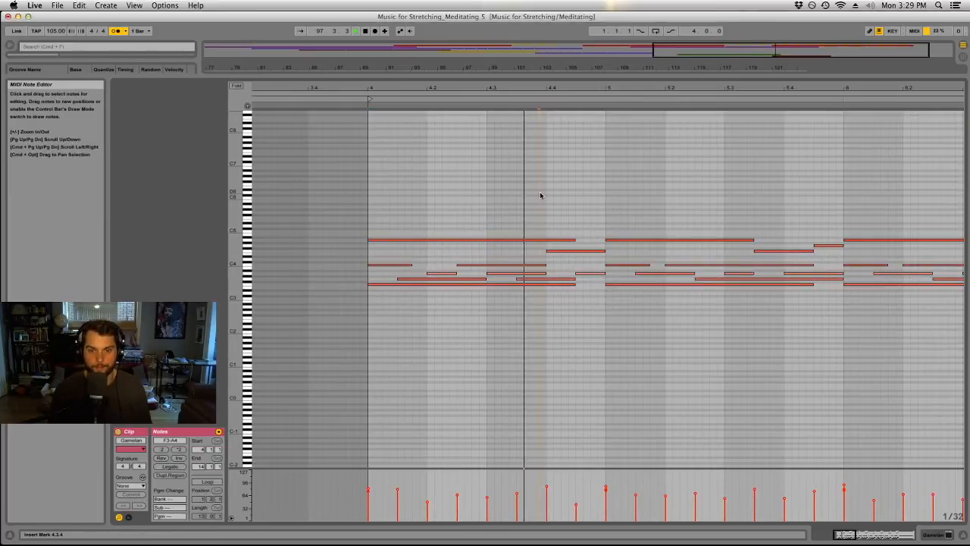
left_click_drag(613, 88, 599, 34)
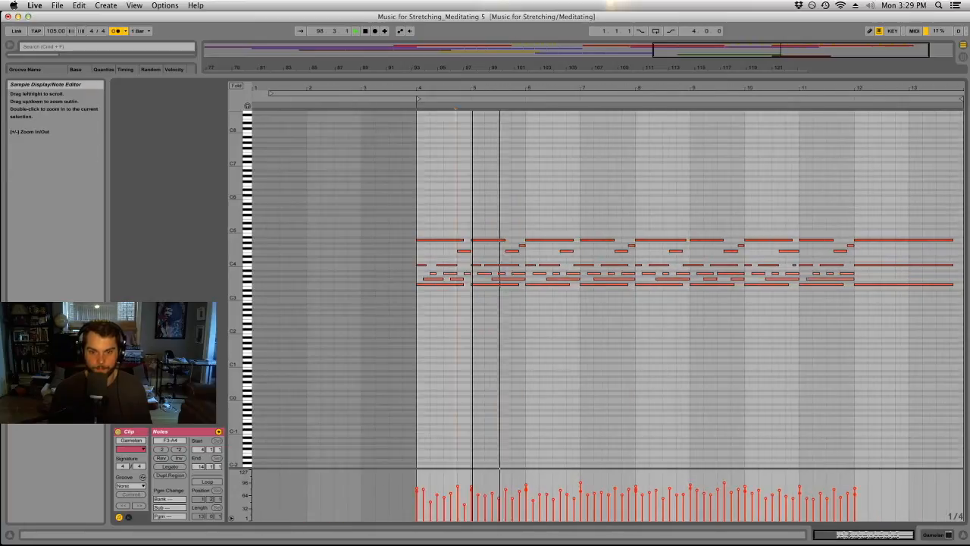
left_click_drag(528, 77, 566, 430)
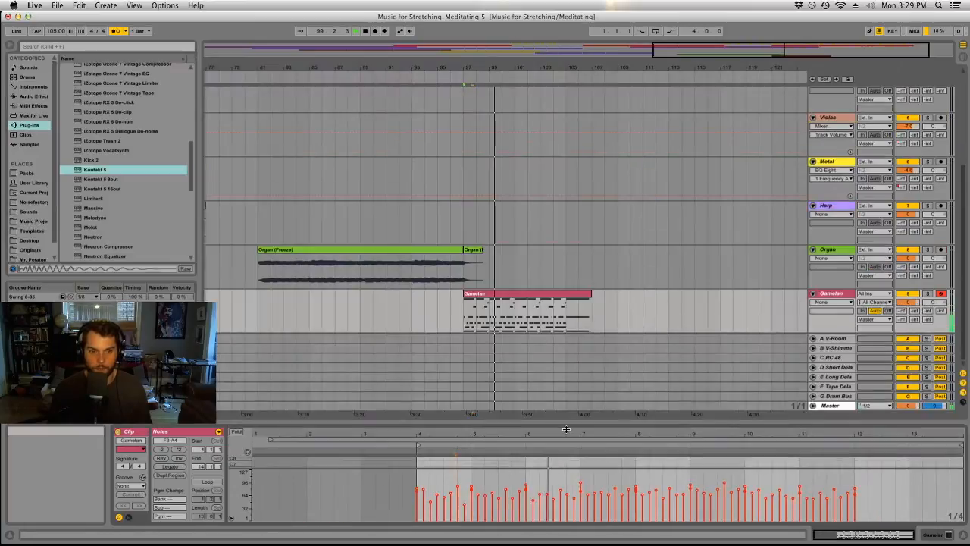
left_click(594, 265)
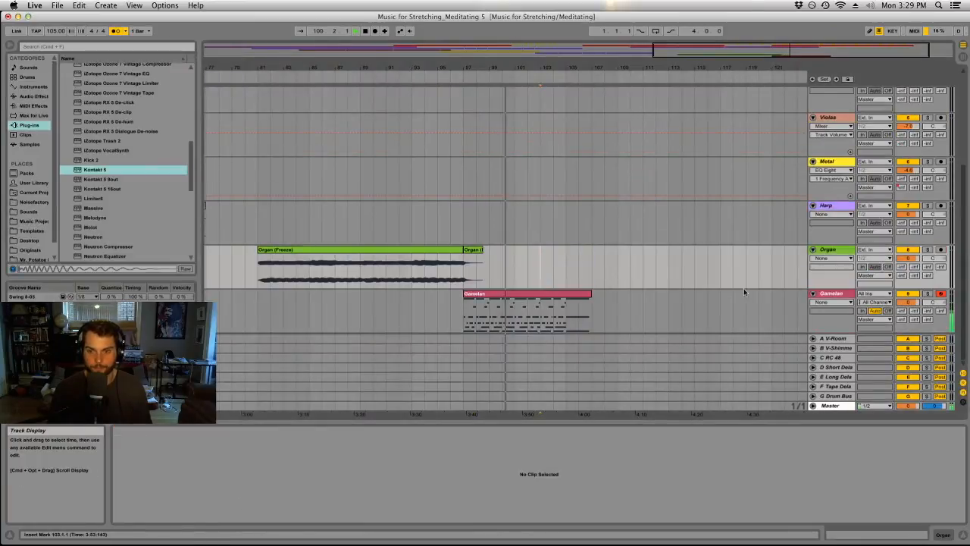
double_click(565, 293)
left_click_drag(615, 424, 608, 92)
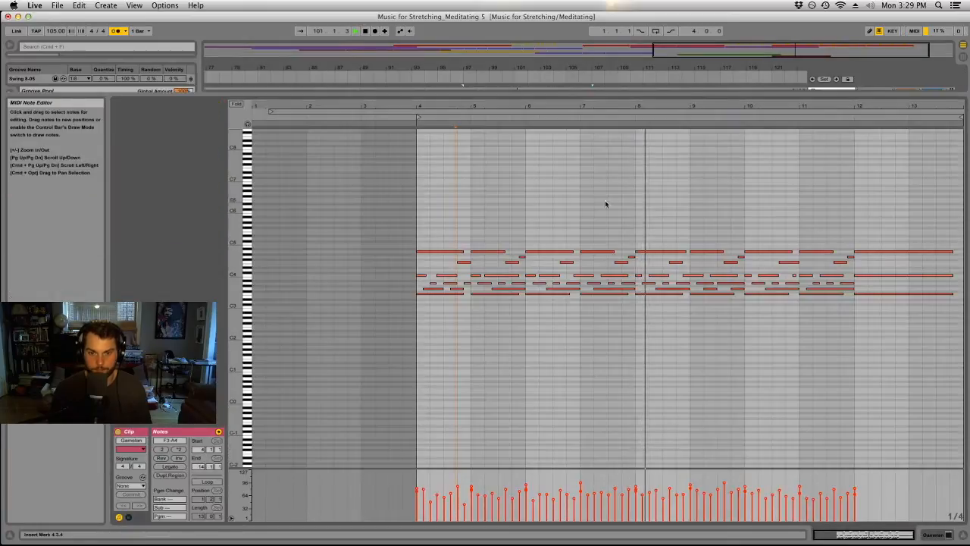
Replace the notes in bars 6 and 7 of the Gamelan clip with a duplicate of the notes in bars 4 and 5.
left_click(582, 253)
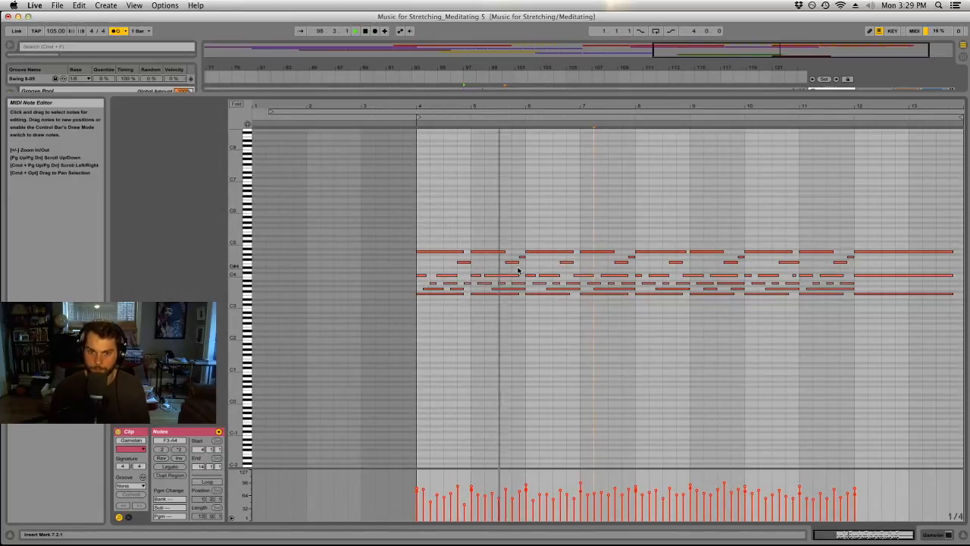
left_click_drag(565, 263, 574, 264)
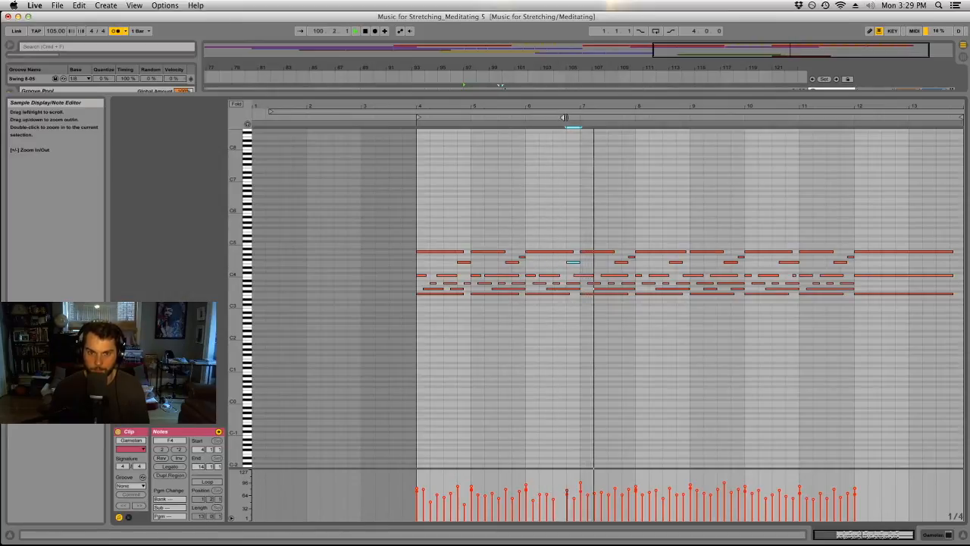
left_click_drag(532, 242, 638, 333)
key("Delete")
left_click_drag(521, 243, 423, 334)
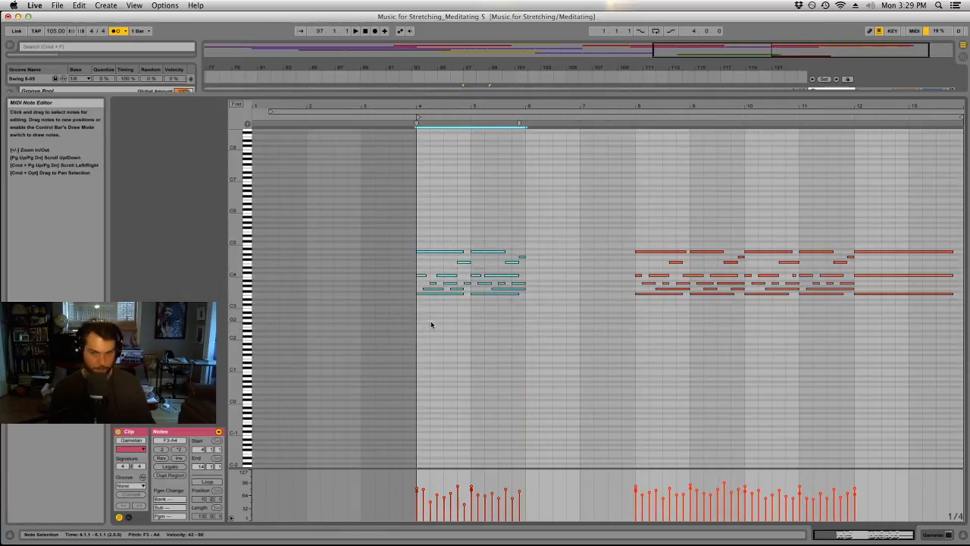
key("super+d")
key("space")
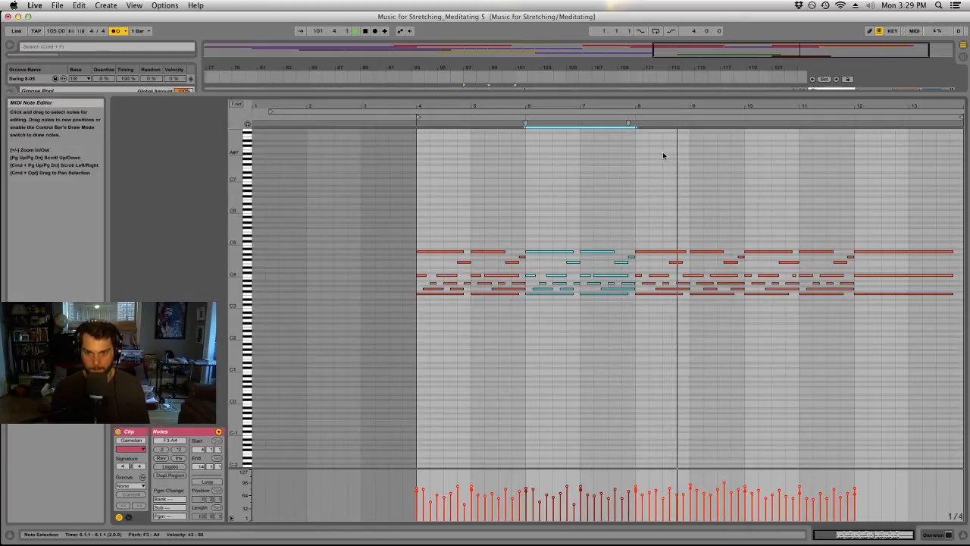
Shrink the note editor back to the arrangement and split the Gamelan clip at bar 105.
left_click(676, 262)
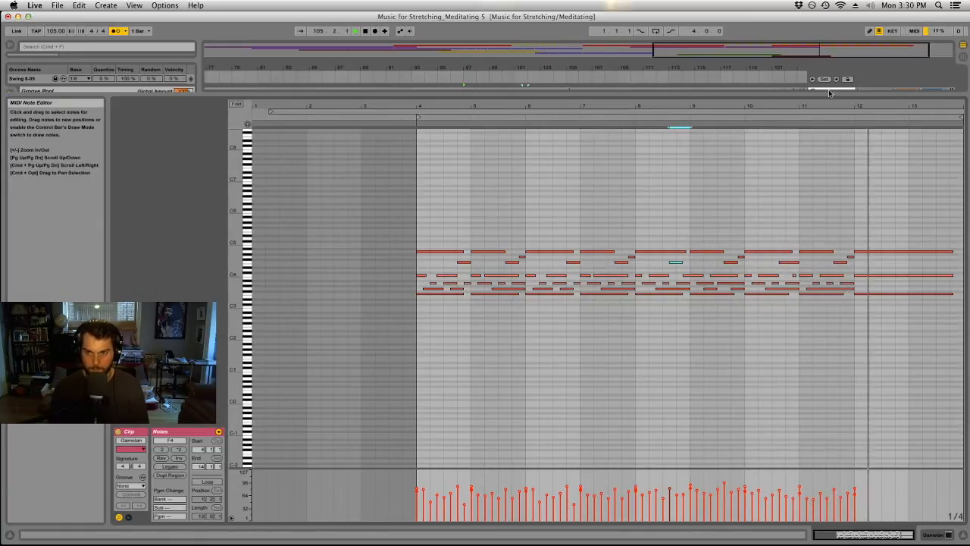
left_click_drag(829, 94, 804, 479)
key("space")
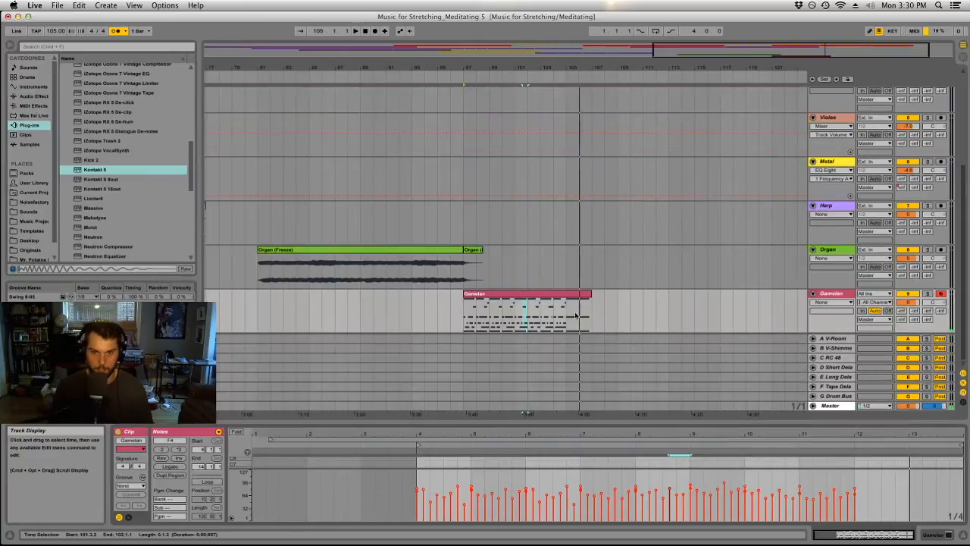
left_click(564, 306)
key("super+e")
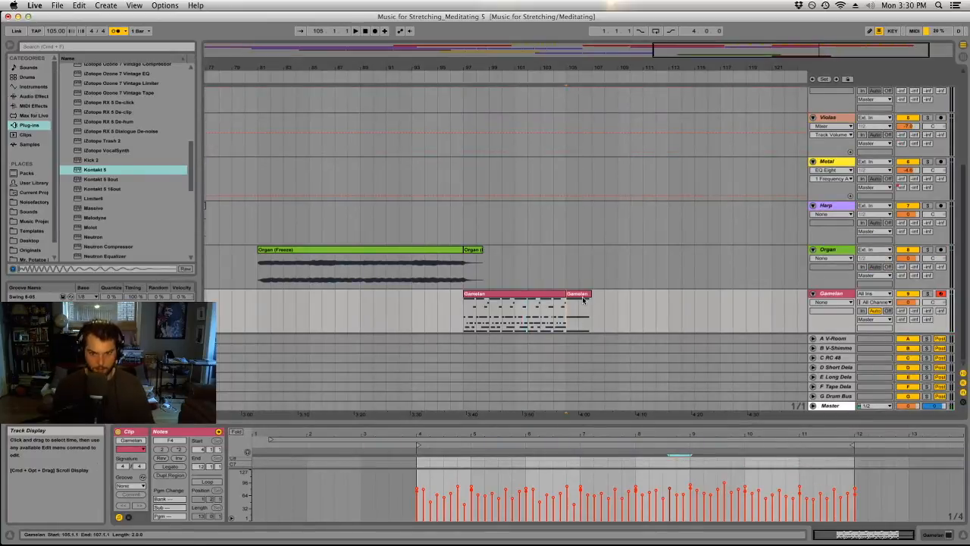
Duplicate the two-bar Gamelan clip at bar 105 three times in a row, filling the track up to bar 113.
left_click(581, 296)
key("space")
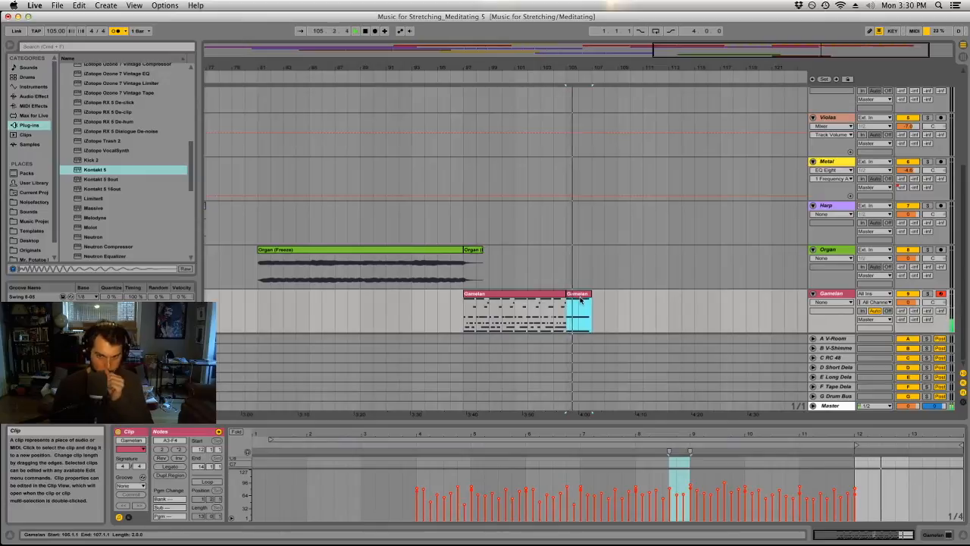
key("super+d")
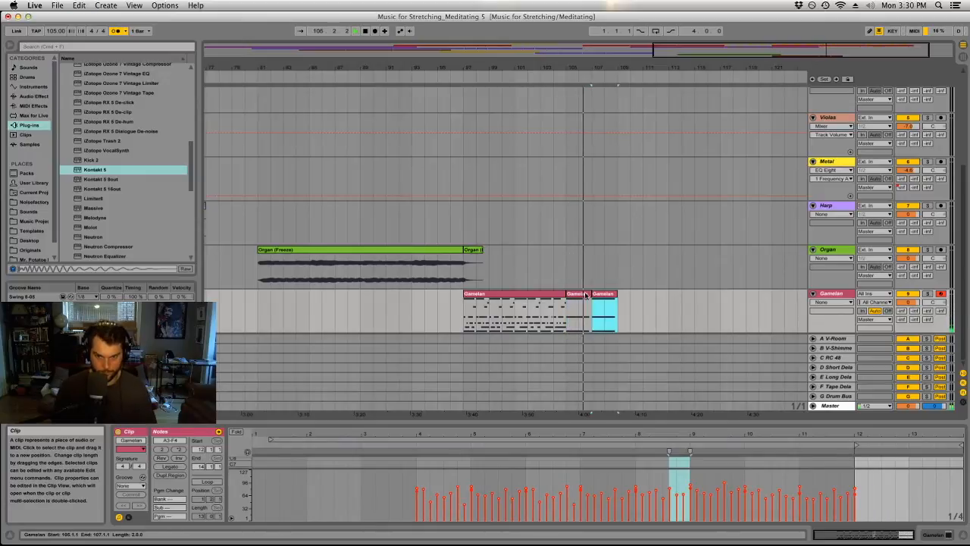
key("super+d")
key("super+d")
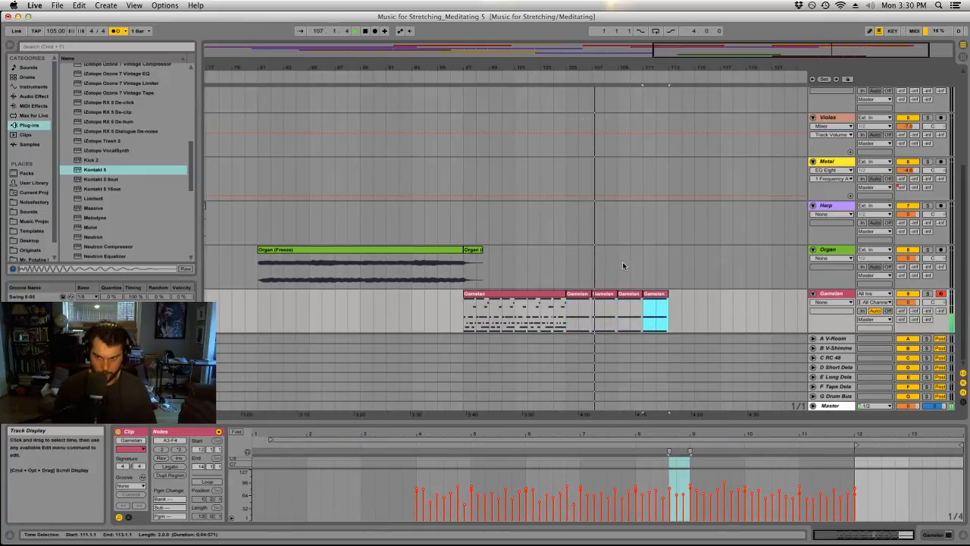
Copy the third Viola (Freeze) clip to bar 105 of the Violas track, cut it down and audition it against the Gamelan.
left_click(623, 261)
scroll(599, 268, "up", 5)
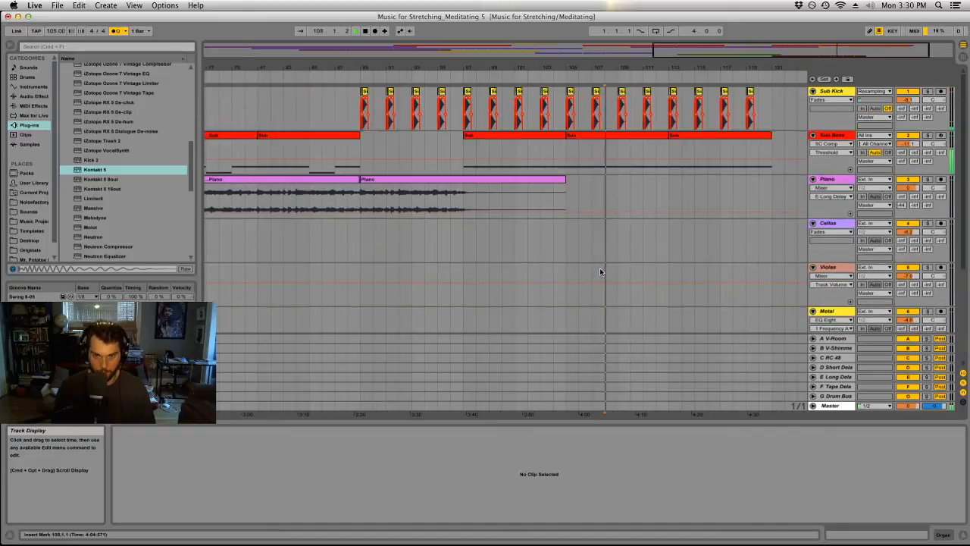
scroll(693, 193, "down", 5)
double_click(542, 68)
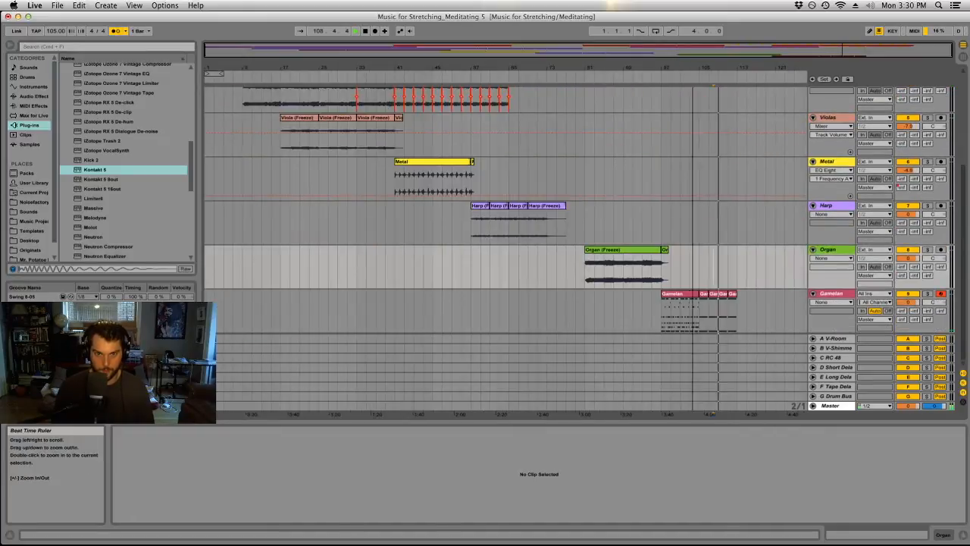
left_click_drag(372, 121, 686, 130)
left_click(720, 132)
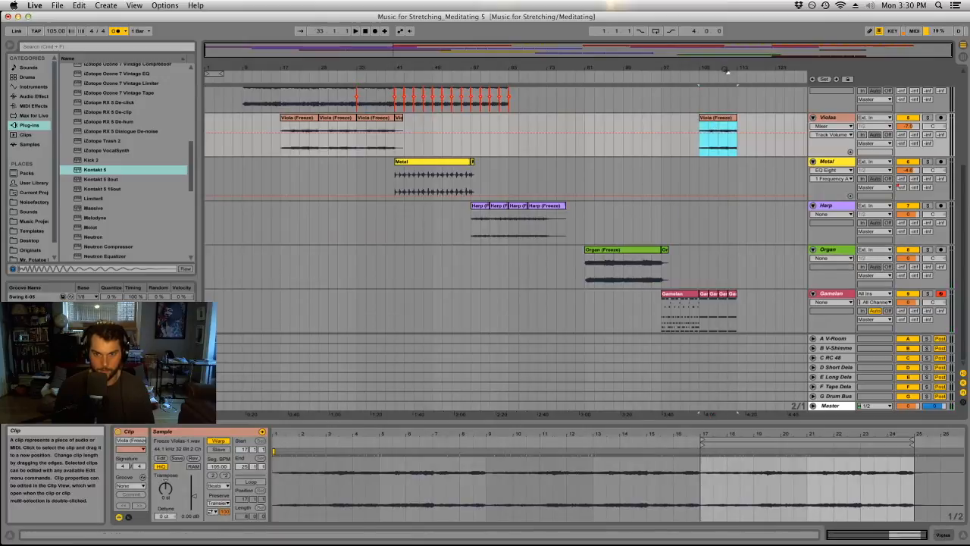
key("z")
left_click_drag(615, 118, 574, 119)
left_click(537, 127)
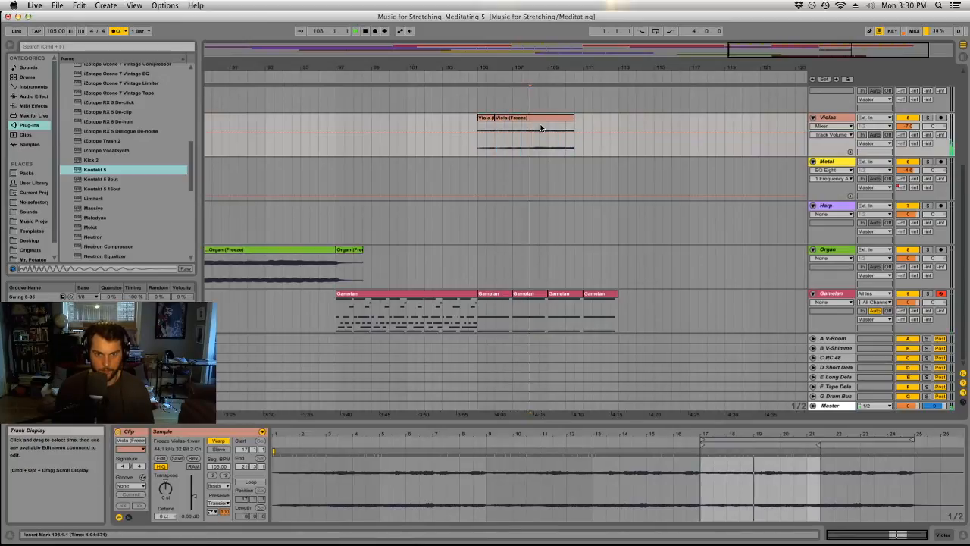
Fill bars 105 to 113 of the Violas track with repeated one-bar viola clips and play them.
left_click(496, 119)
mouse_move(496, 119)
left_mouse_down()
mouse_move(547, 119)
mouse_move(485, 119)
left_mouse_up()
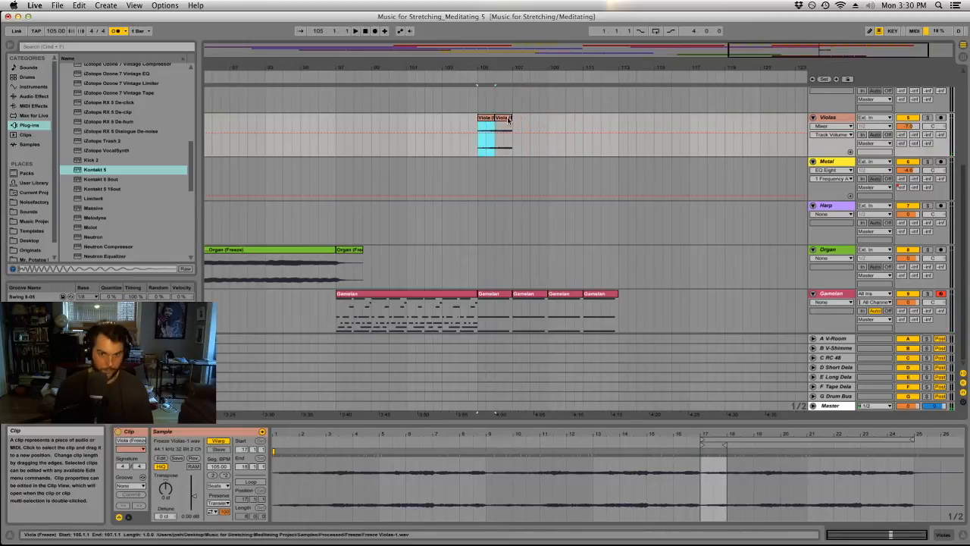
key("super+d")
key("super+d")
key("super+d")
left_click(493, 133, "shift")
key("space")
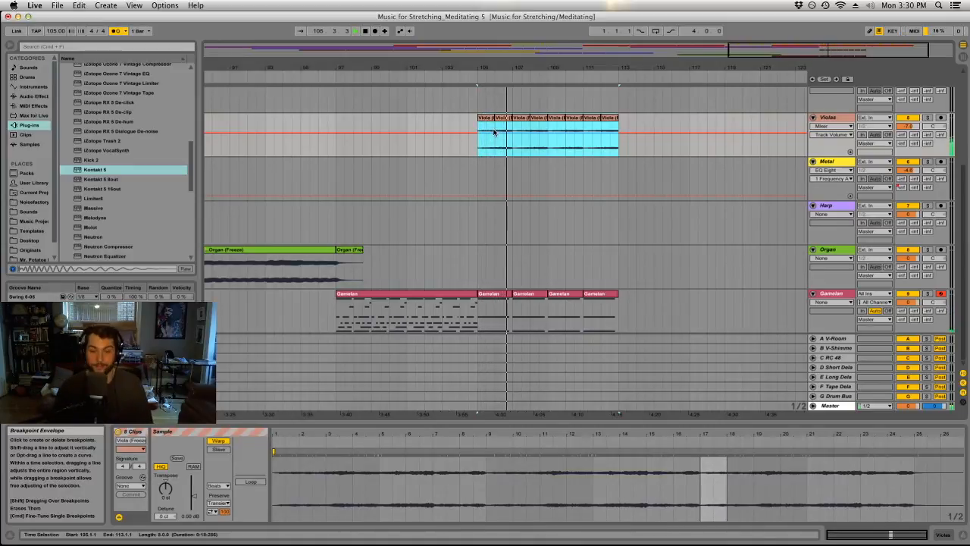
Stop playback and delete the viola clips between bars 105 and 113.
key("space")
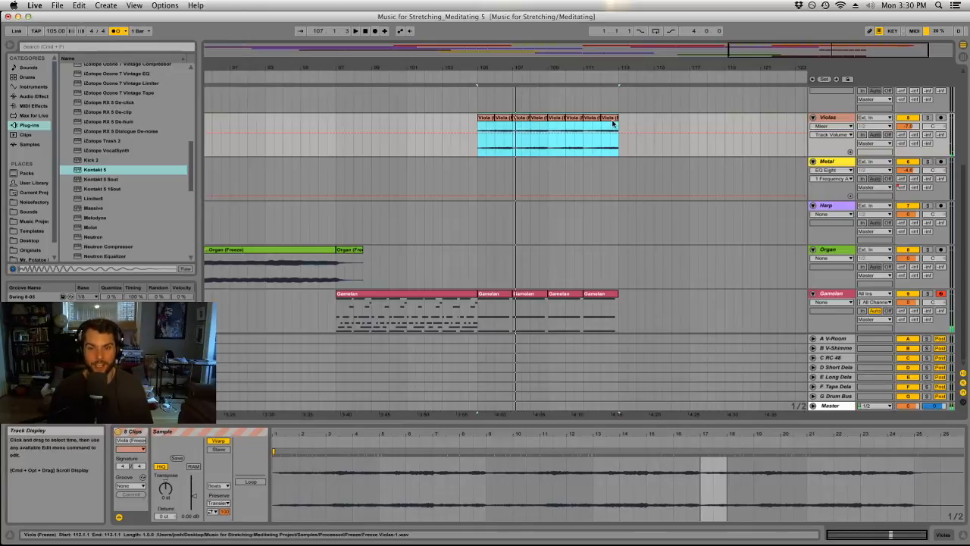
key("Delete")
left_click(538, 180)
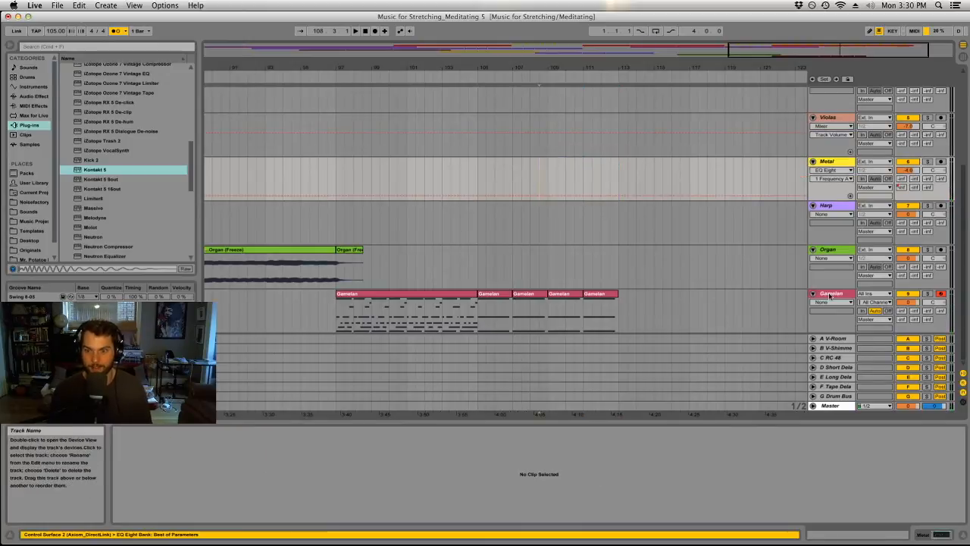
Freeze the Gamelan track and flatten it to audio.
left_click(830, 296)
right_click(830, 296)
left_click(854, 355)
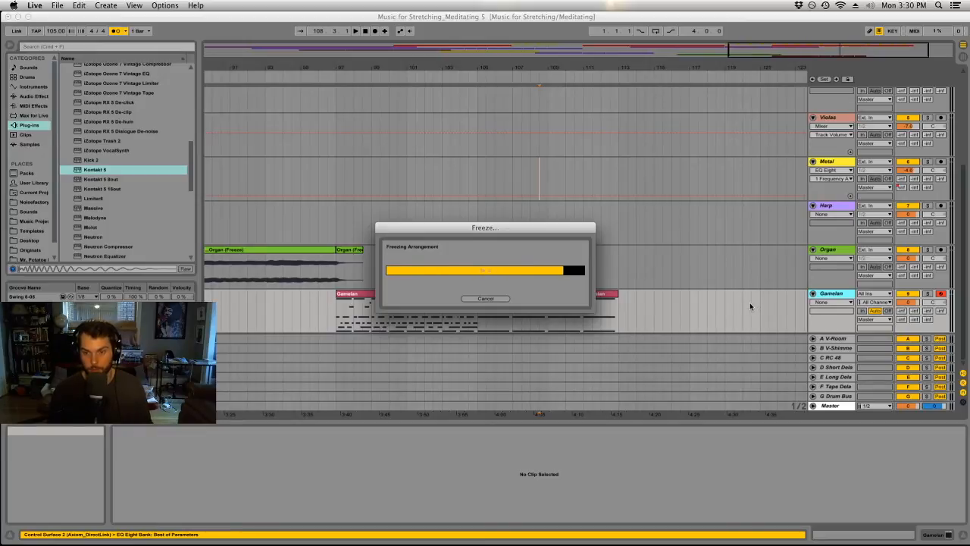
right_click(831, 300)
left_click(854, 359)
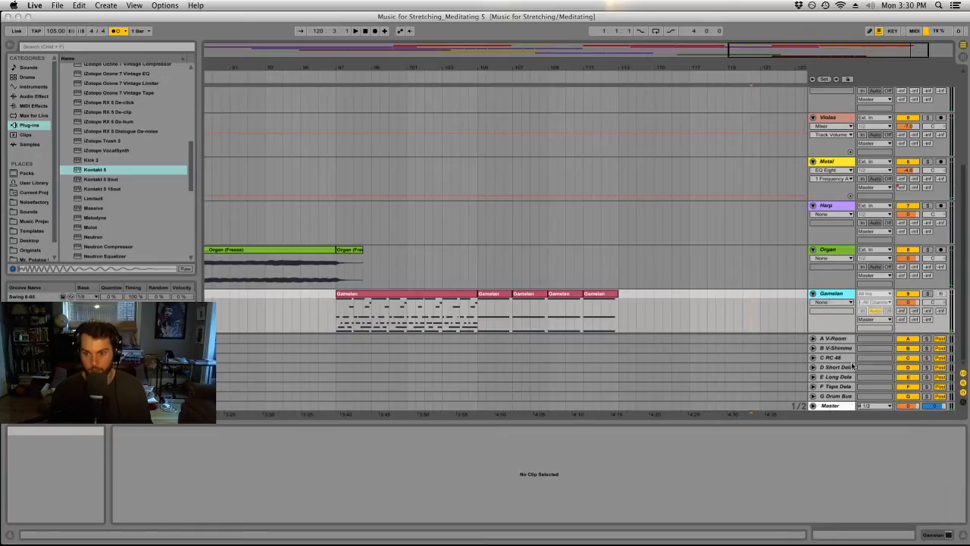
Save the Live Set under the new name "Music for Stretching_Meditating 6".
left_click(59, 5)
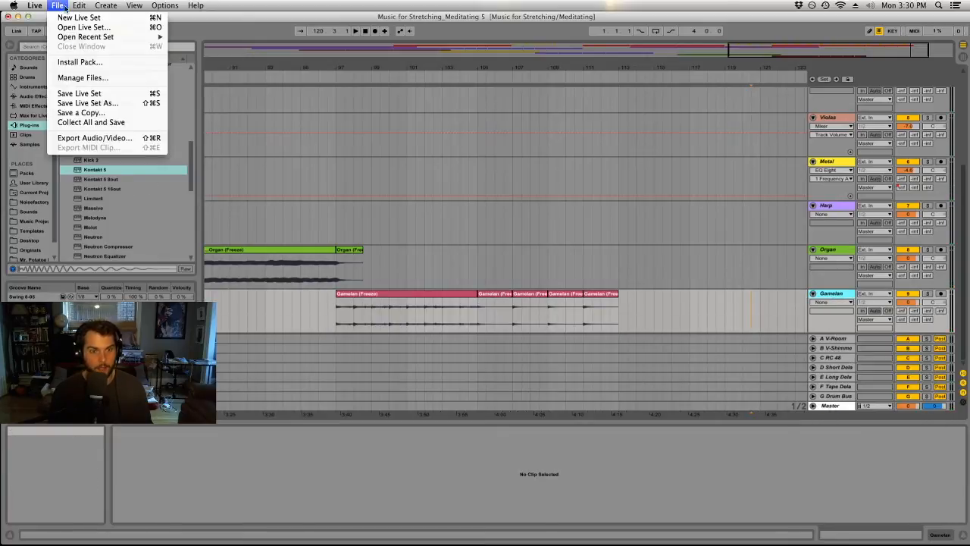
left_click(76, 101)
left_click(534, 103)
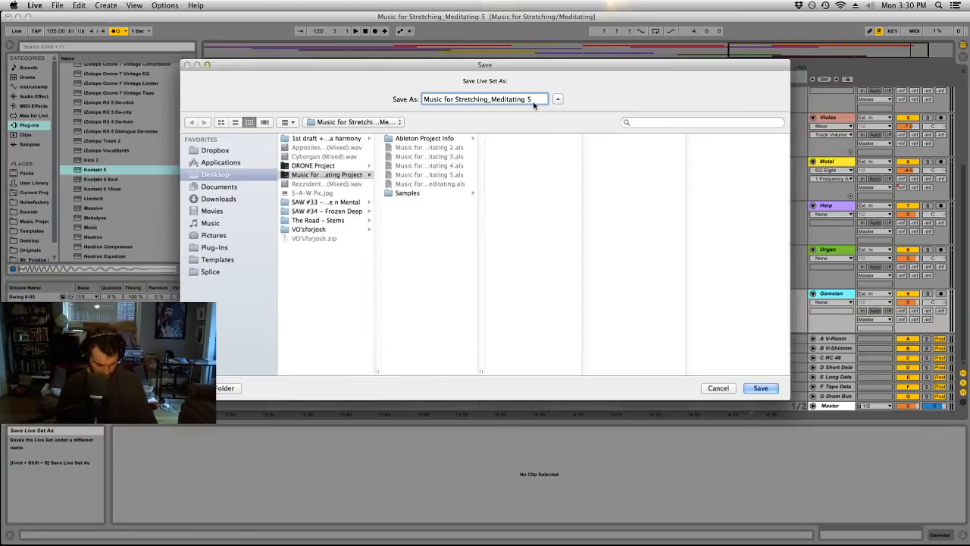
type("6")
key("Return")
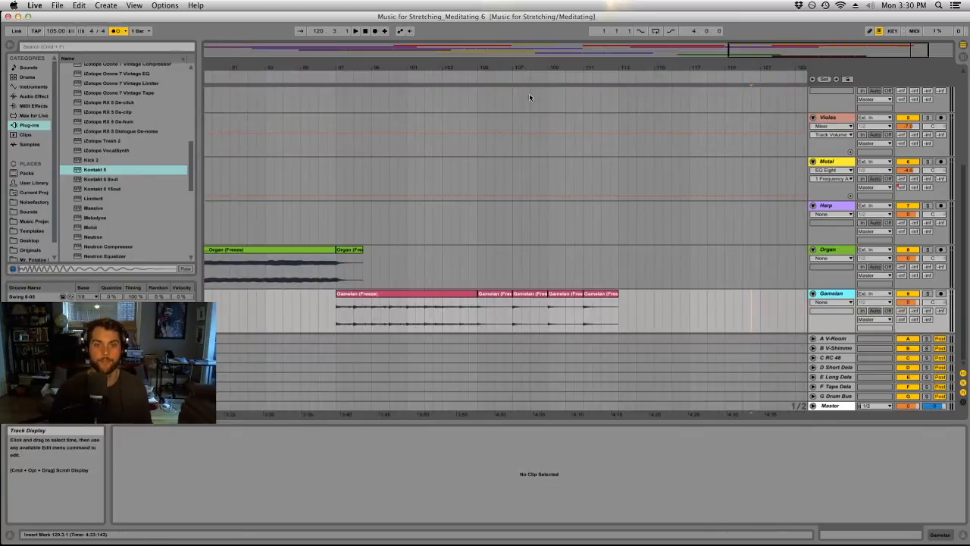
Play the first flattened Gamelan clip briefly, then insert a new MIDI track below the Gamelan track.
left_click_drag(539, 68, 717, 66)
left_click(685, 293)
key("space")
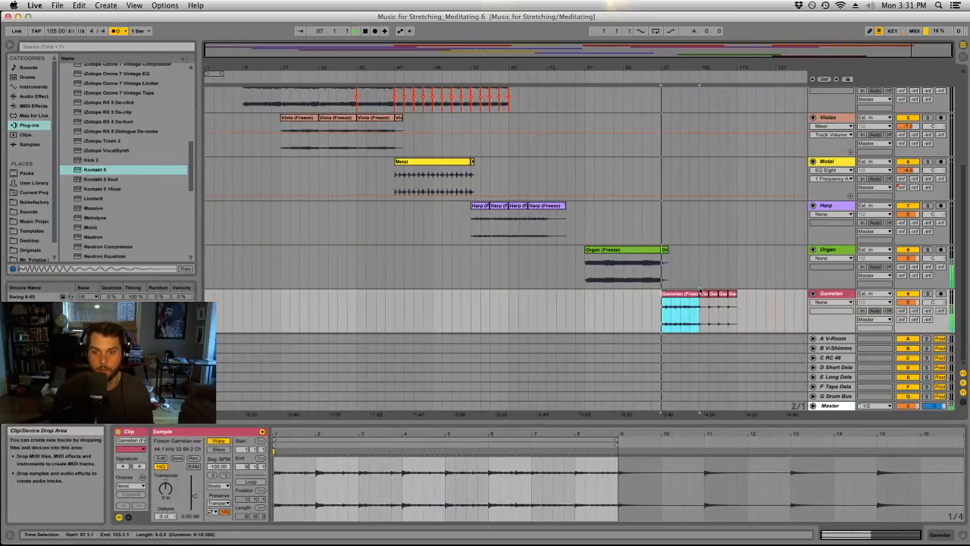
key("space")
left_click(831, 294)
left_click(106, 5)
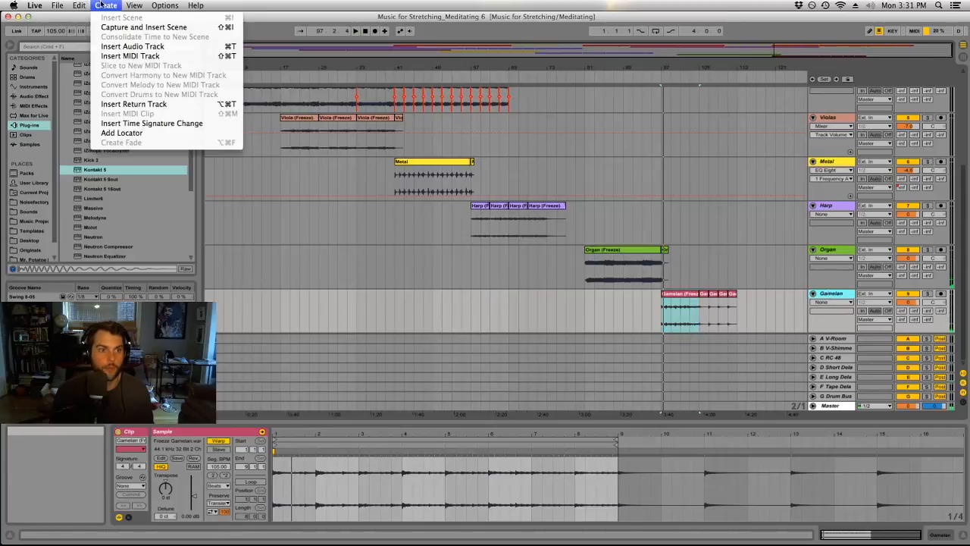
left_click(130, 56)
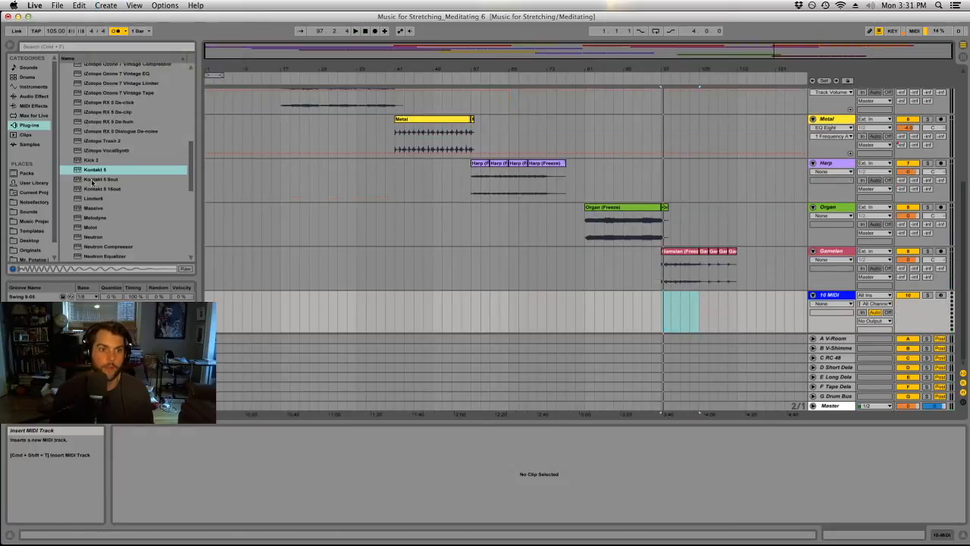
Load Kontakt 5 onto the new MIDI track and move its plug-in window clear of the track controls.
left_click(93, 172)
left_click_drag(93, 173, 835, 295)
left_click_drag(743, 17, 476, 16)
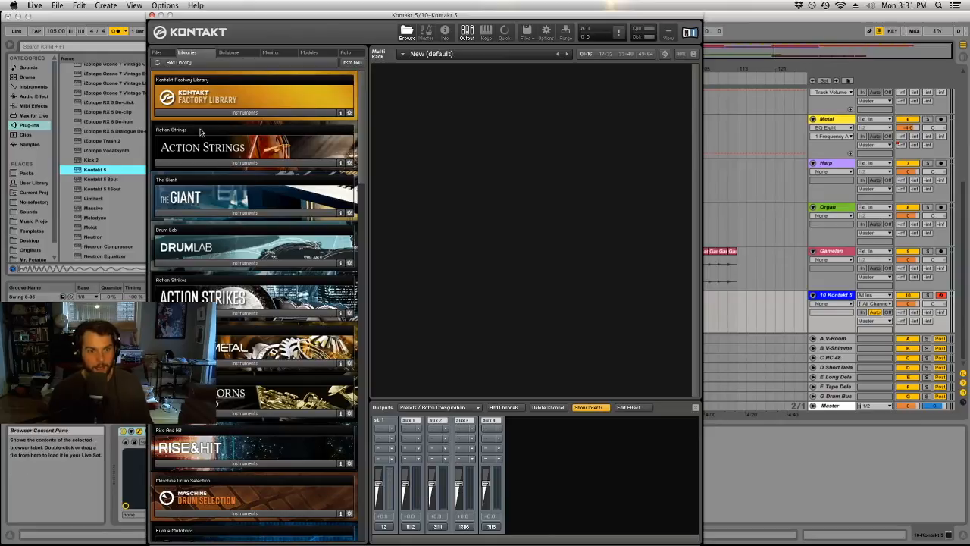
Load String Ensemble.nki from the Kontakt Factory Library's Orchestral VSL Strings folder into Kontakt.
left_click(218, 112)
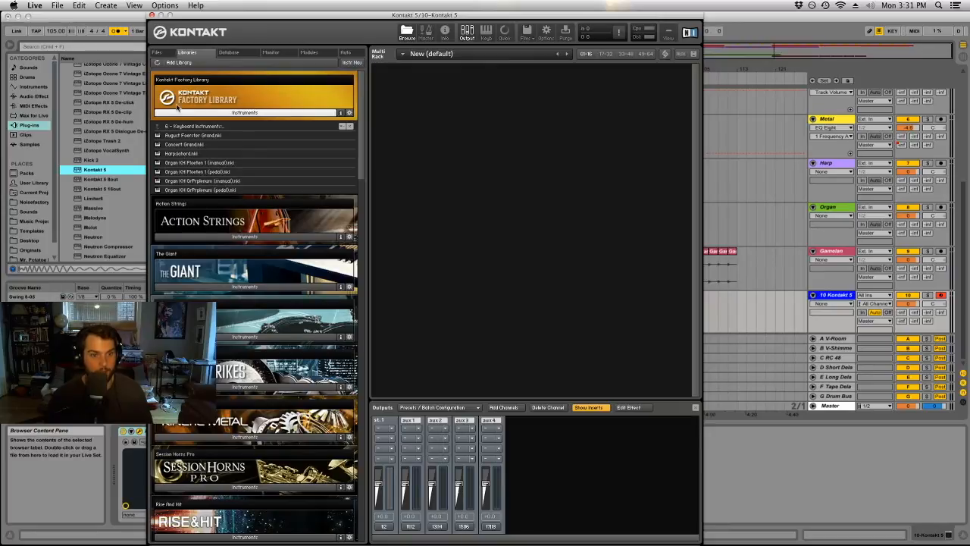
left_click(181, 113)
left_click(196, 113)
double_click(188, 127)
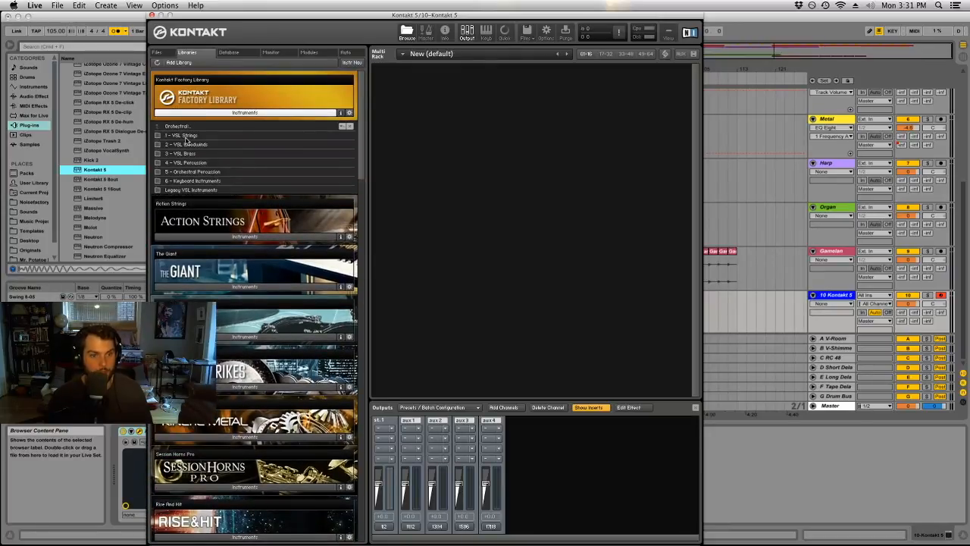
double_click(182, 136)
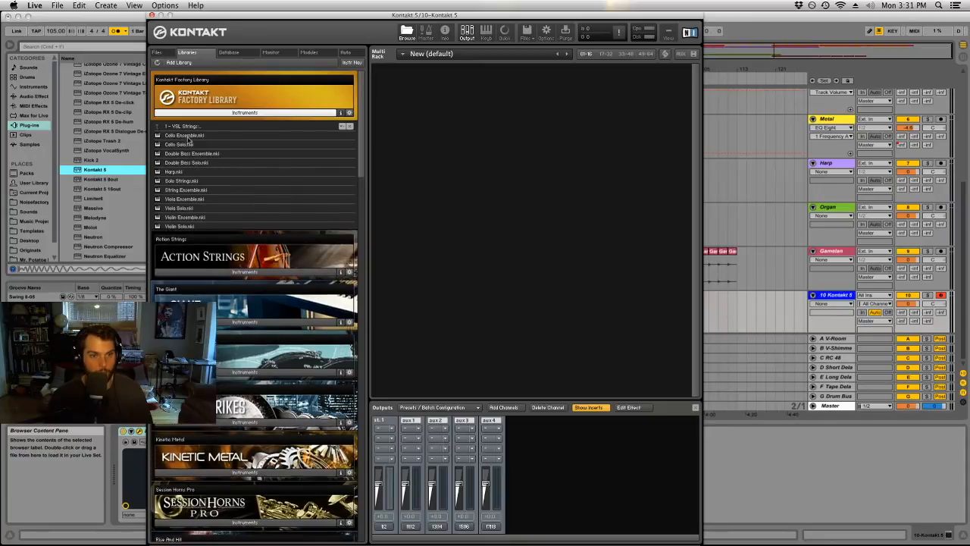
left_click(199, 190)
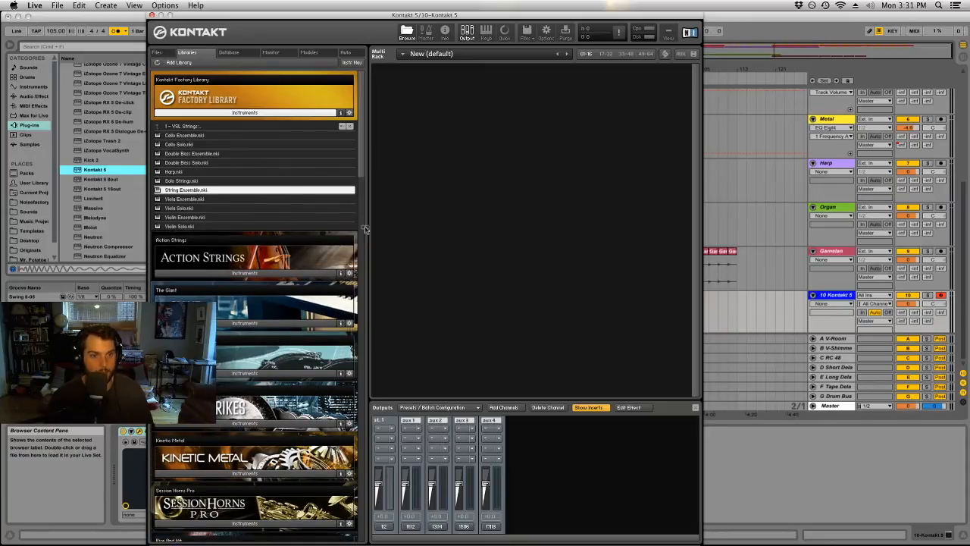
left_click_drag(435, 225, 435, 225)
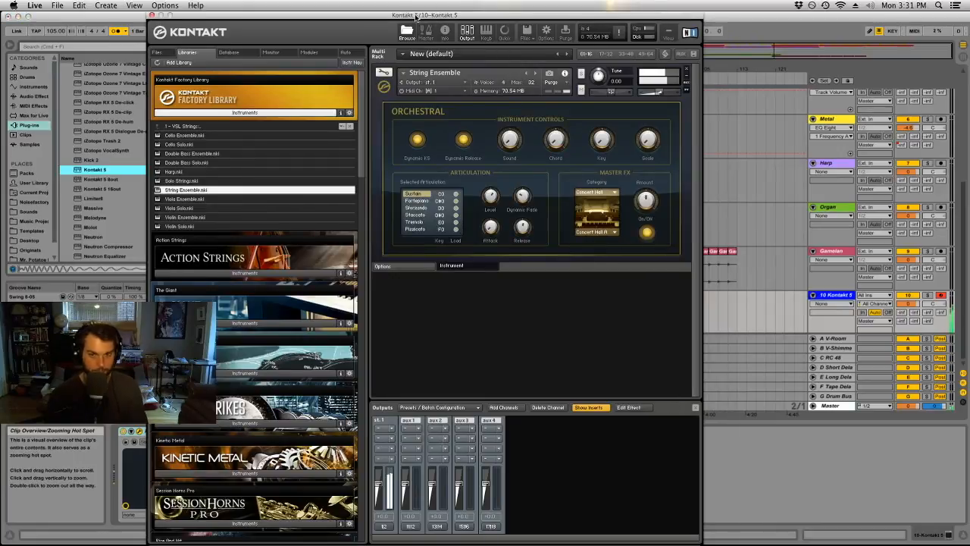
Hide the Kontakt window and record a String Ensemble part on the Kontakt track from bar 105 to bar 113.
key("alt+super+p")
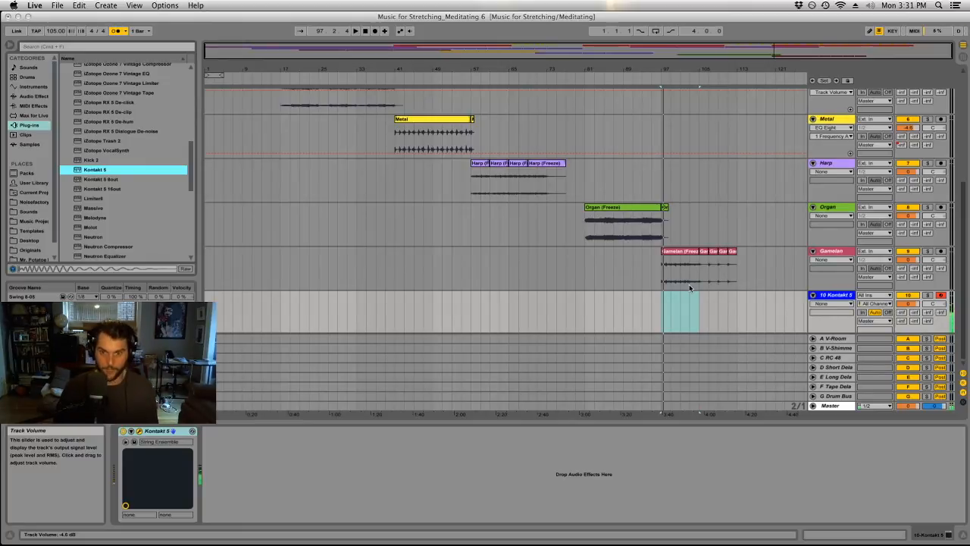
left_click(693, 309)
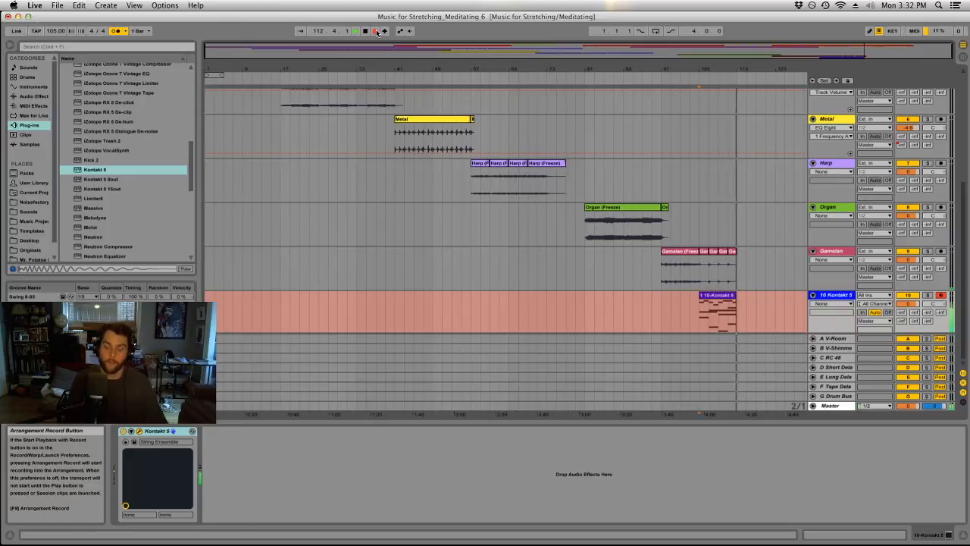
left_click(377, 32)
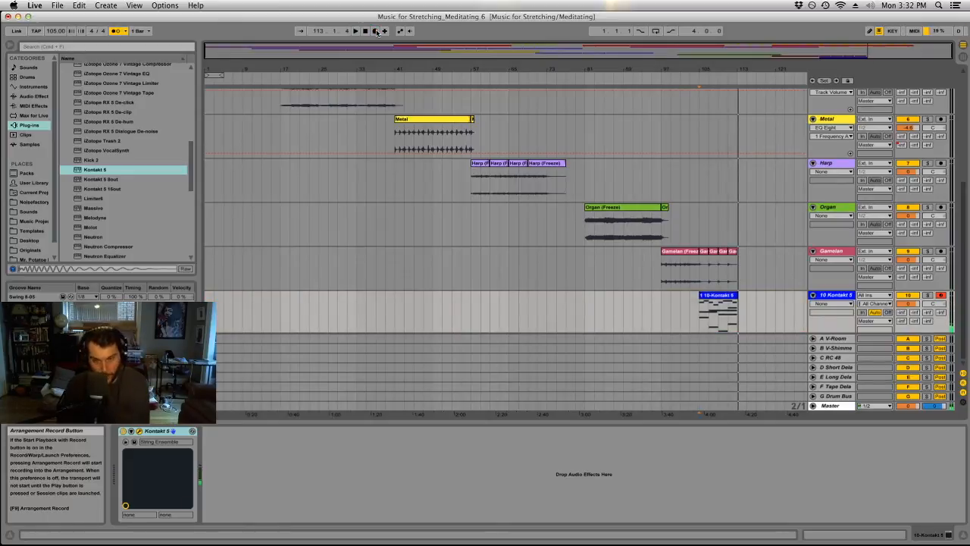
Shorten the long note in the Sub Bass clip at bar 105 to two bars and repeat it three times to fill eight bars.
scroll(693, 273, "up", 5)
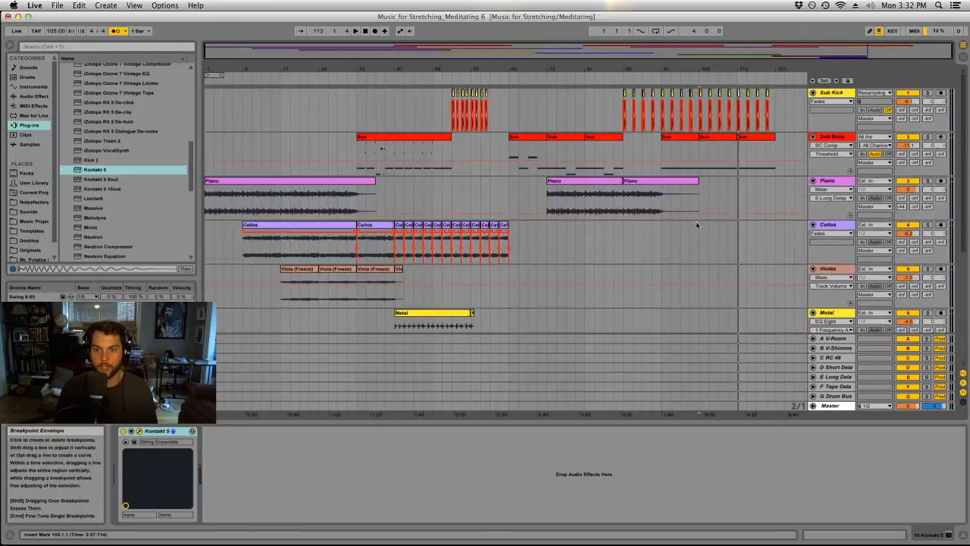
left_click(718, 137)
left_click_drag(709, 363, 720, 103)
left_click_drag(961, 391, 450, 382)
key("super+d")
key("super+d")
key("super+d")
Raise the Sub Bass clip's second, third and fourth notes to A#0, G0 and C1.
left_click(567, 391)
key("Up")
left_click(658, 391)
left_click_drag(602, 354, 592, 401)
key("Up")
key("Up")
key("Up")
left_click_drag(658, 359, 648, 419)
key("Up")
key("Up")
left_click_drag(861, 344, 843, 427)
key("Up")
key("Up")
key("Up")
key("Up")
key("Up")
key("Up")
key("Up")
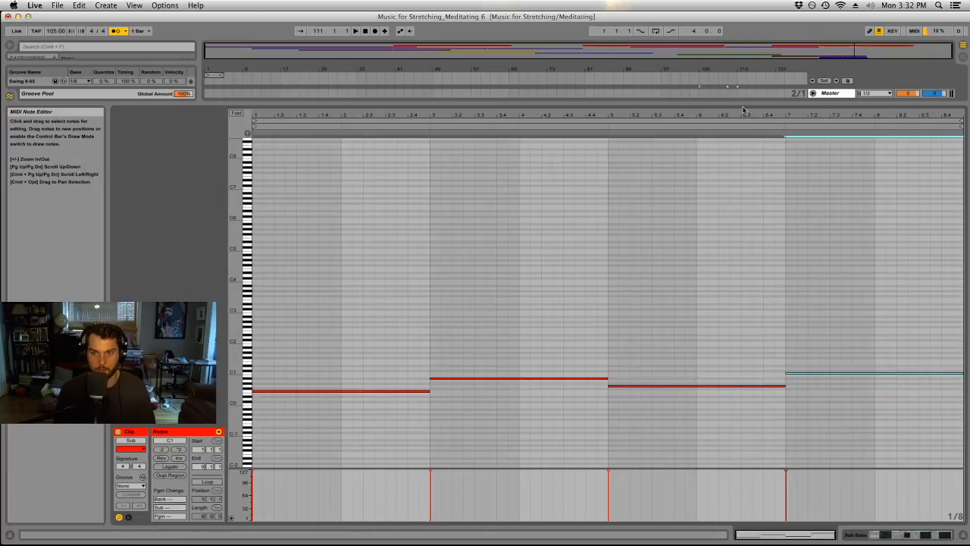
left_click_drag(743, 105, 716, 425)
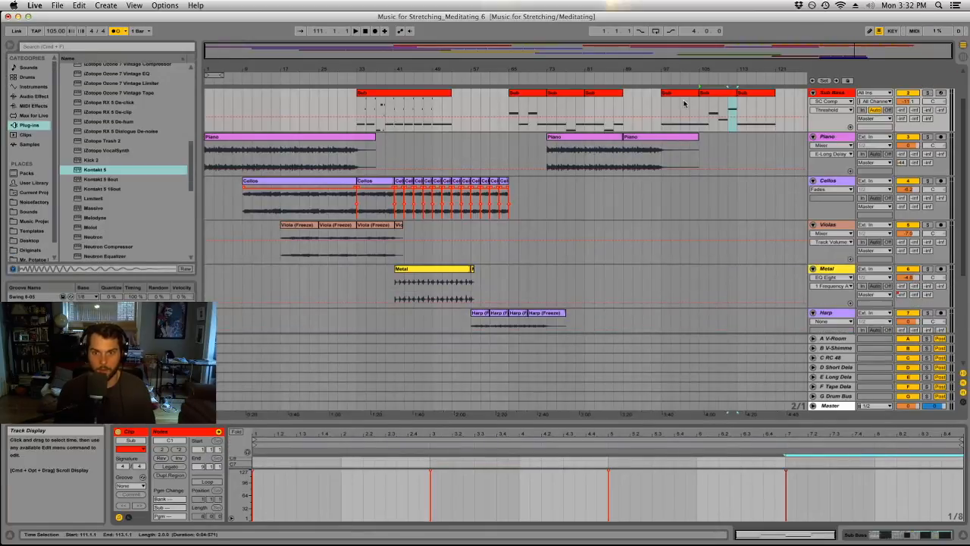
Play the new bass line with the strings from bar 105 and turn off the metronome.
left_click(711, 94)
key("space")
scroll(712, 248, "down", 5)
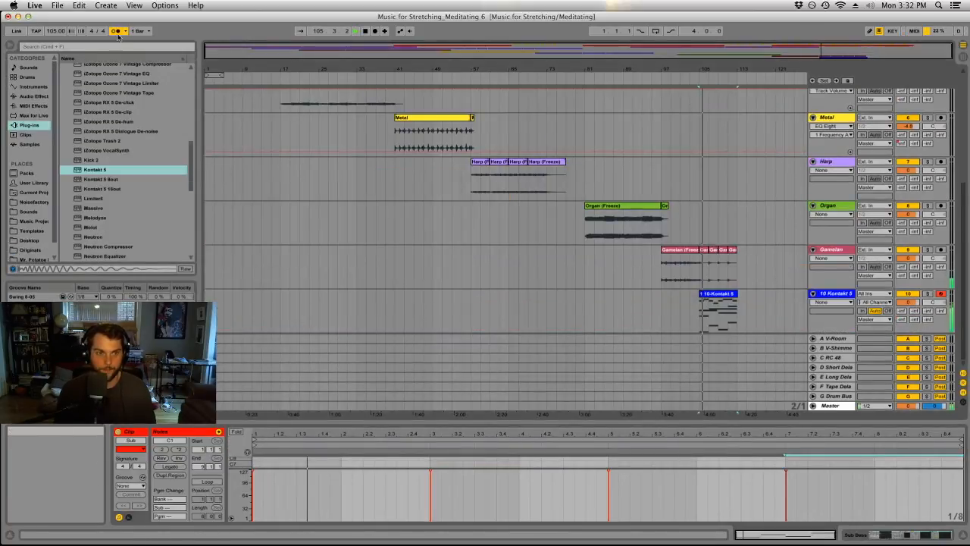
left_click_drag(725, 69, 685, 137)
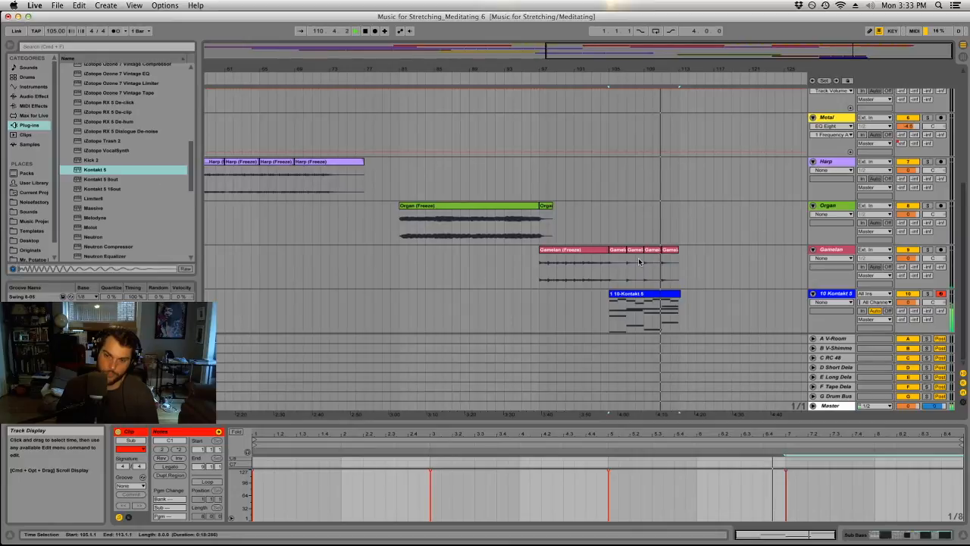
Trim the recorded Kontakt clip to end at bar 113 and duplicate it directly after itself.
left_click(670, 296)
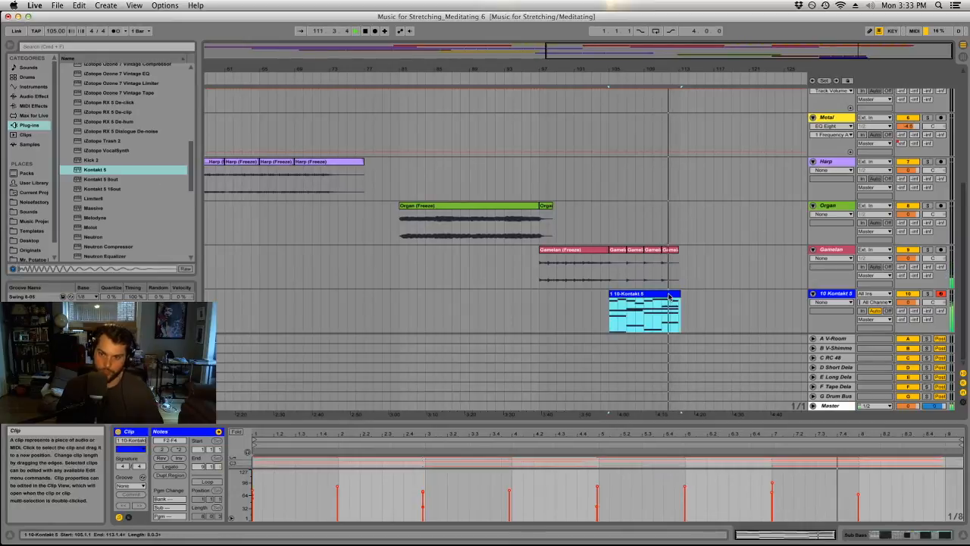
left_click_drag(679, 295, 677, 296)
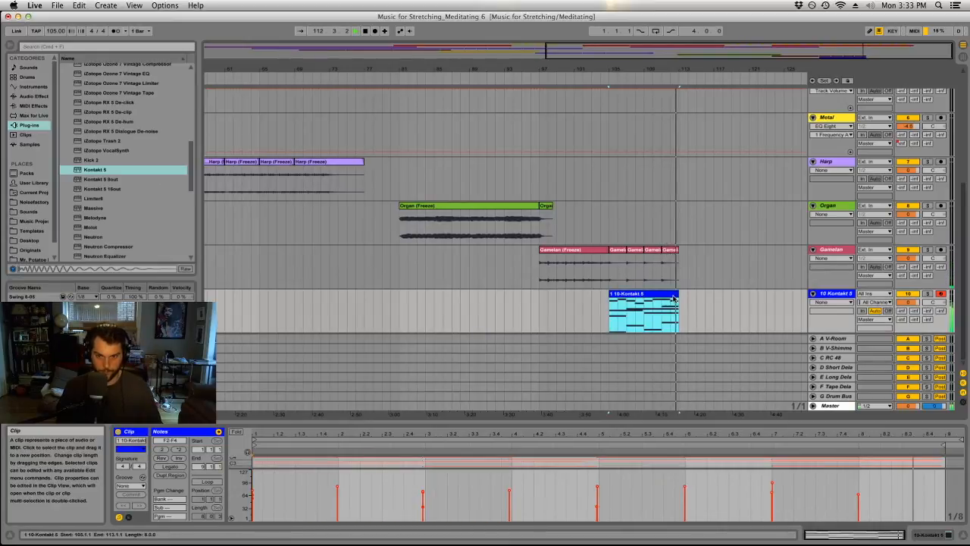
key("super+d")
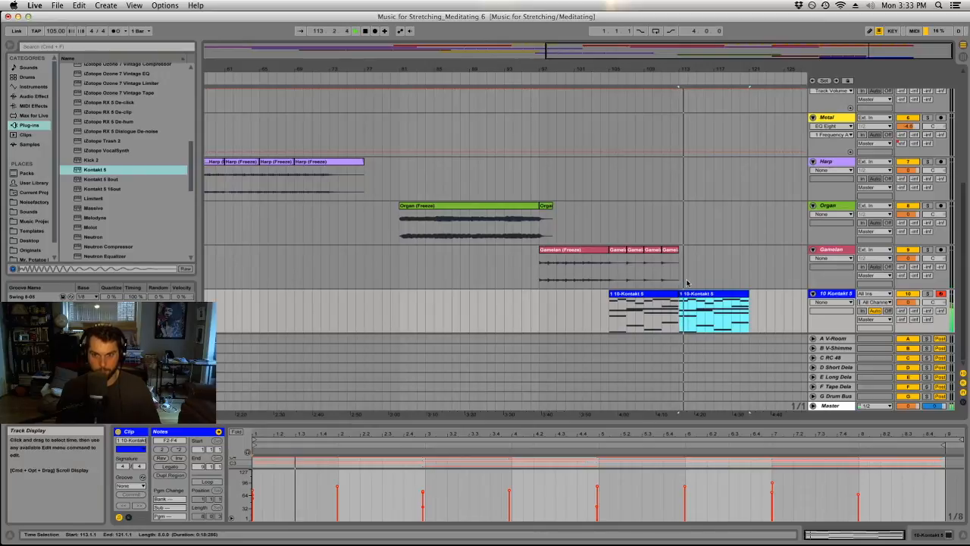
Try deleting the Sub Bass clip that starts at bar 113.
scroll(684, 258, "up", 5)
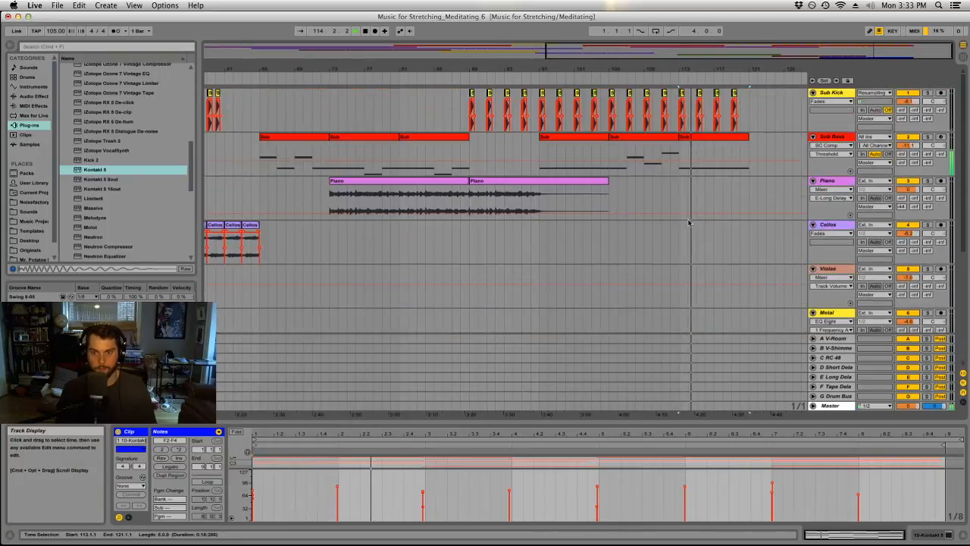
left_click(699, 141)
key("Delete")
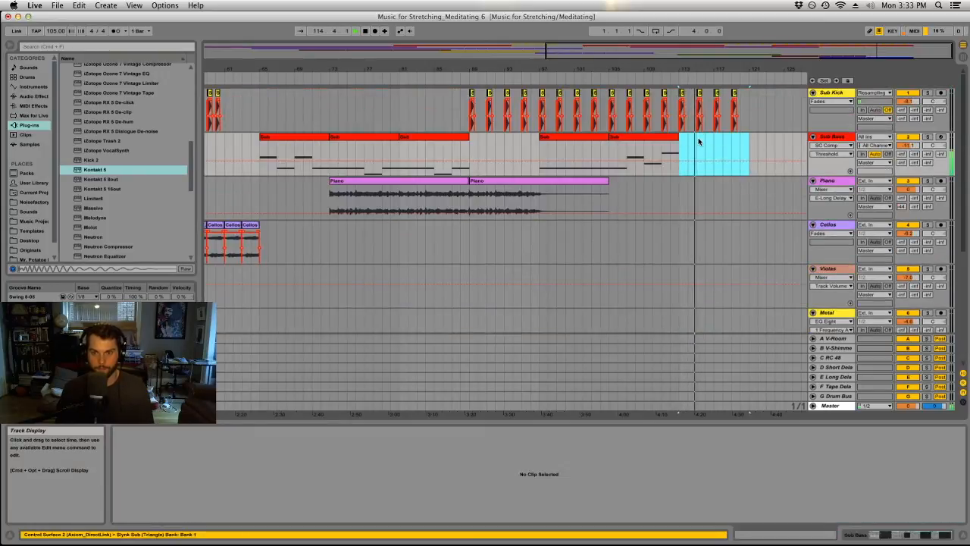
key("super+z")
left_click(670, 77)
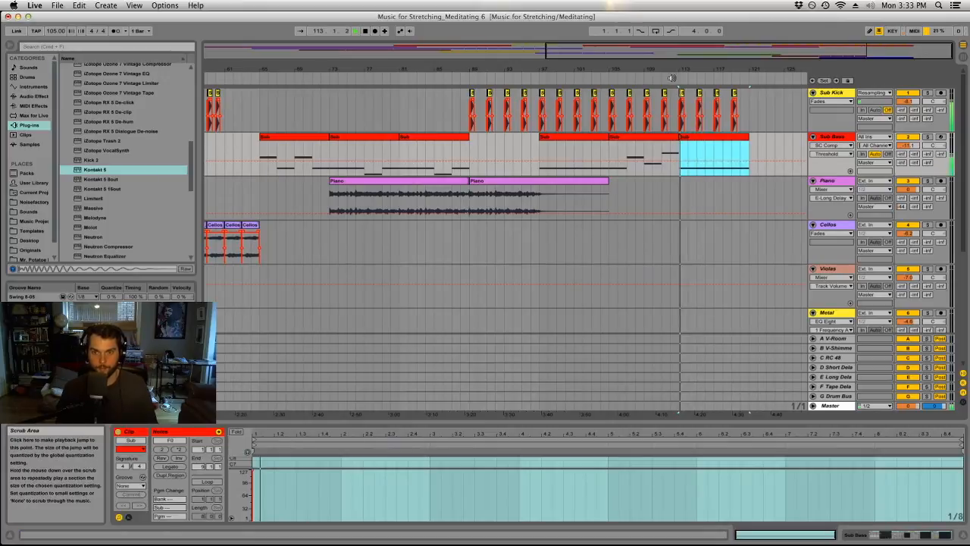
Replace the Sub Bass clip at bar 113 with a copy of the edited clip from bar 105 and play that section.
scroll(693, 184, "down", 6)
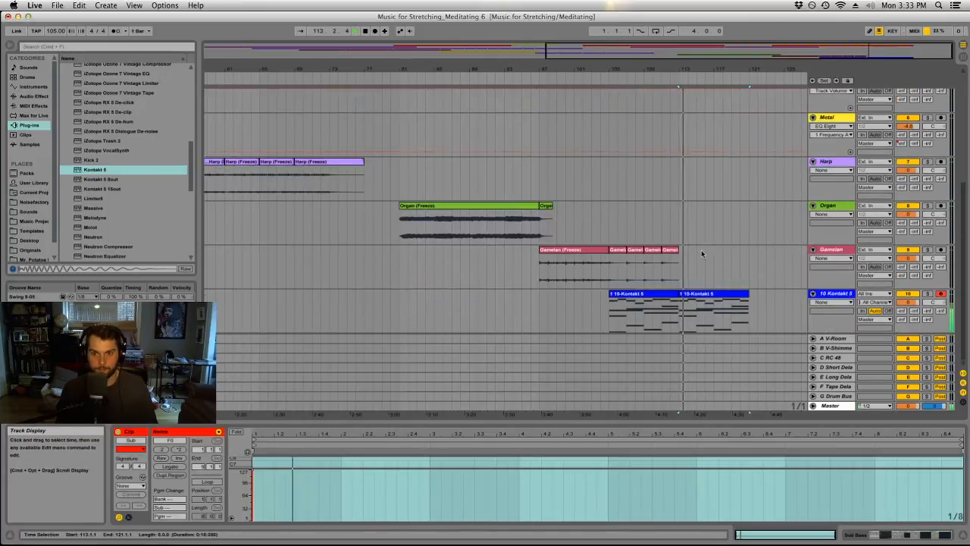
left_click(704, 298)
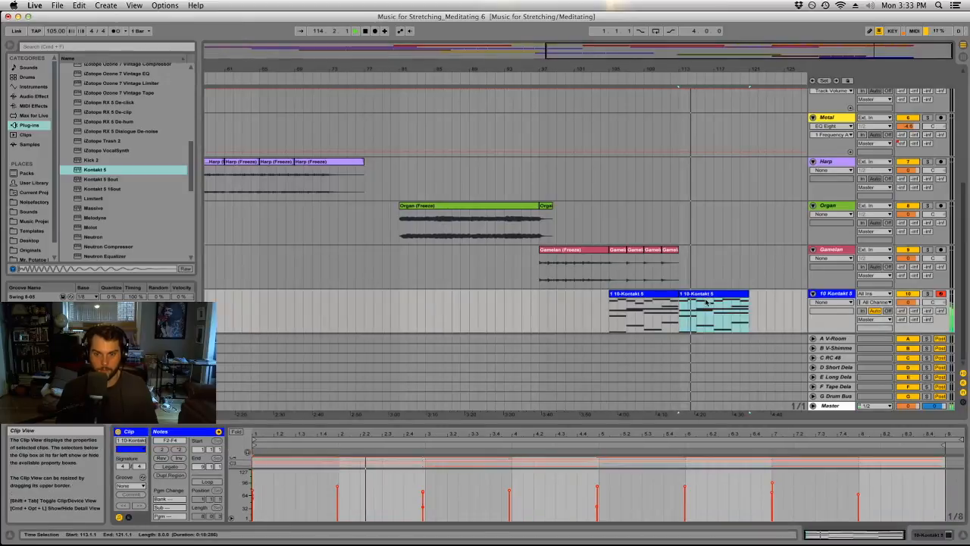
mouse_move(724, 420)
left_mouse_down()
mouse_move(749, 100)
mouse_move(729, 421)
left_mouse_up()
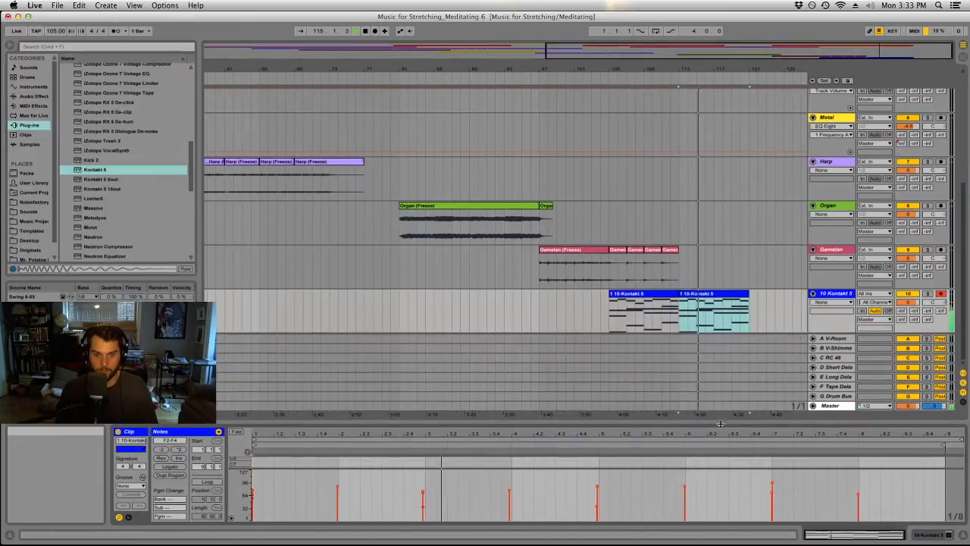
scroll(703, 265, "up", 6)
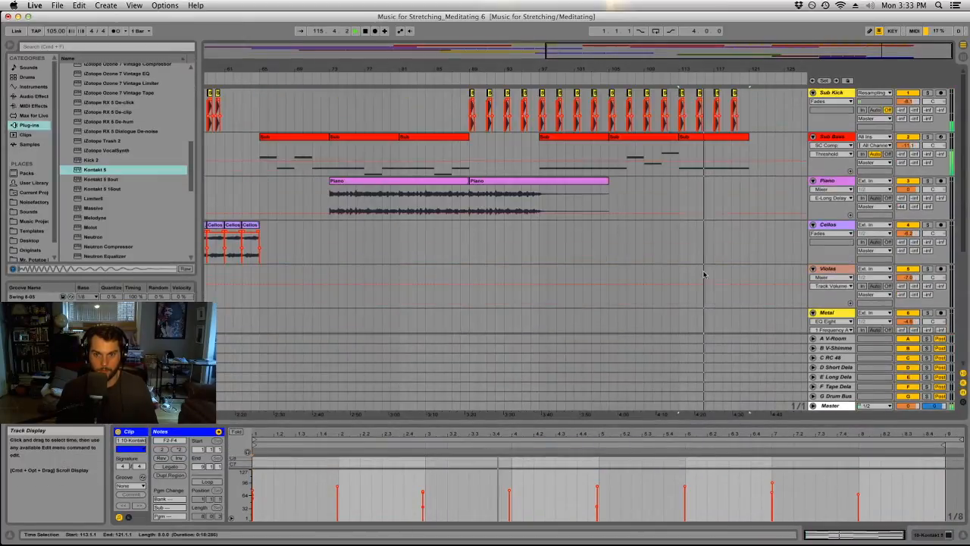
left_click(672, 137)
key("super+d")
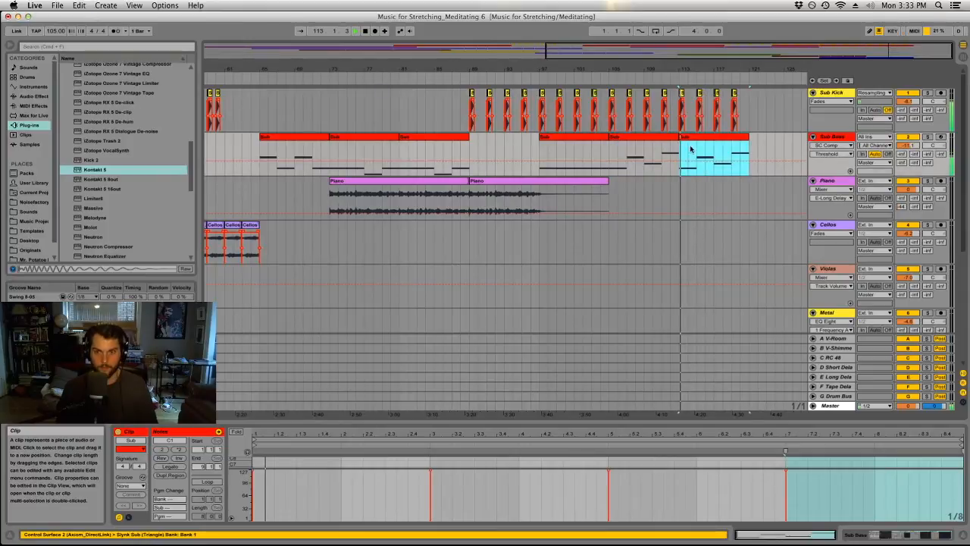
left_click(697, 150)
left_click(697, 76)
left_click_drag(697, 71, 750, 69)
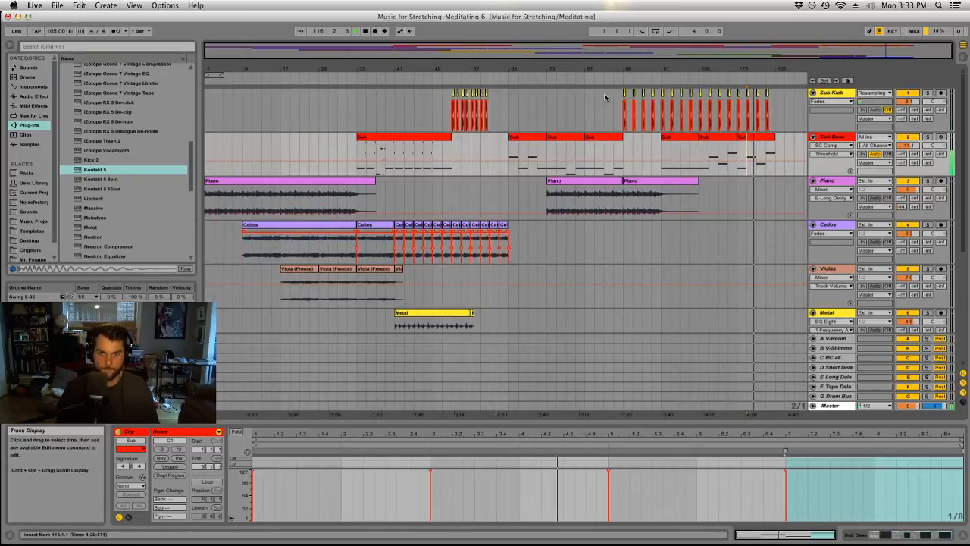
Duplicate the second Kontakt clip so that a third copy starts at bar 121.
left_click(557, 106)
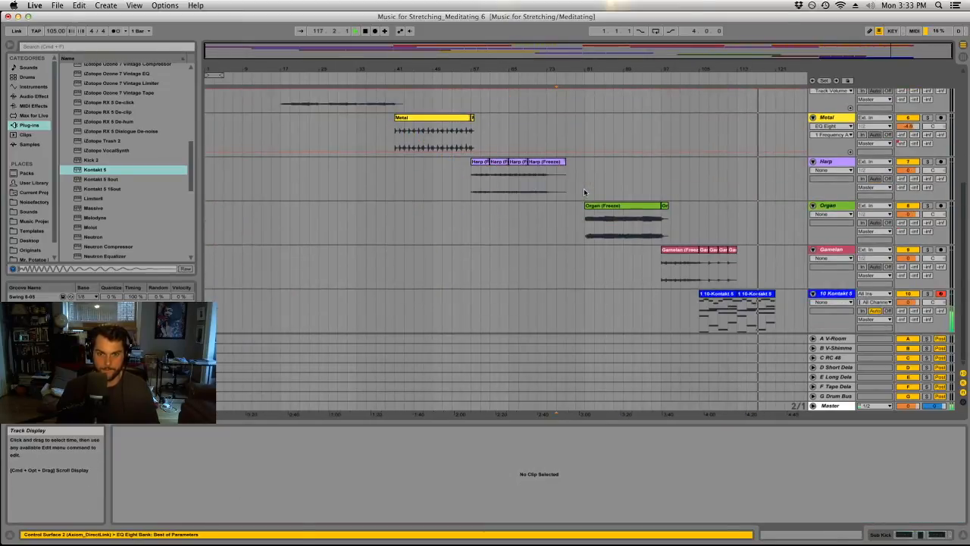
scroll(584, 191, "up", 3)
scroll(584, 192, "down", 3)
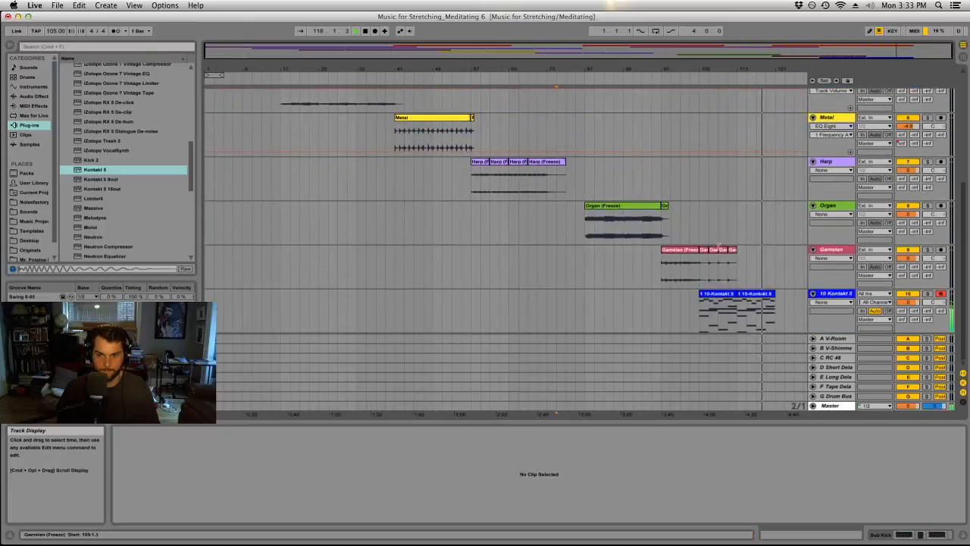
left_click(762, 288)
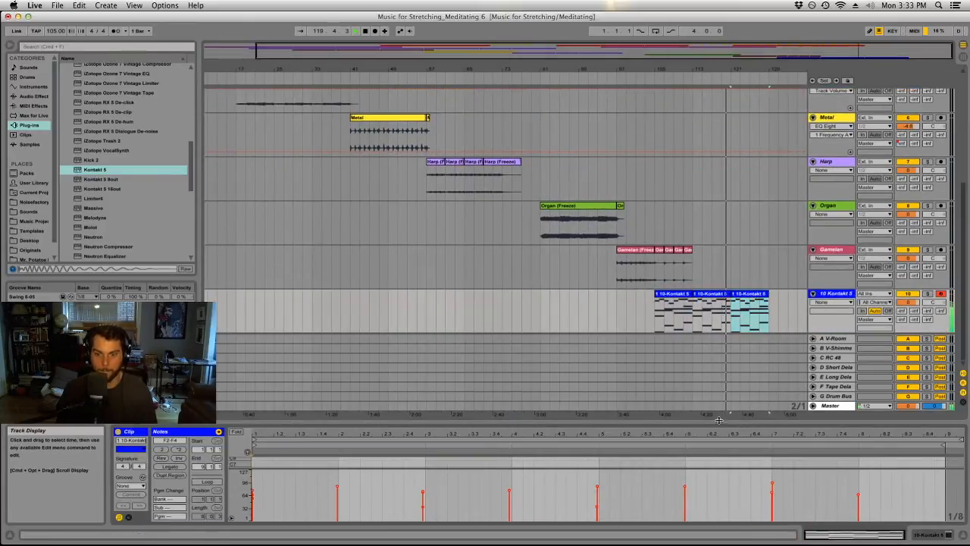
In the Kontakt clip at bar 121, delete the F4 note and everything after the second bar, shortening the overhanging inner note to two bars.
left_click_drag(716, 422, 719, 113)
left_click_drag(435, 238, 864, 371)
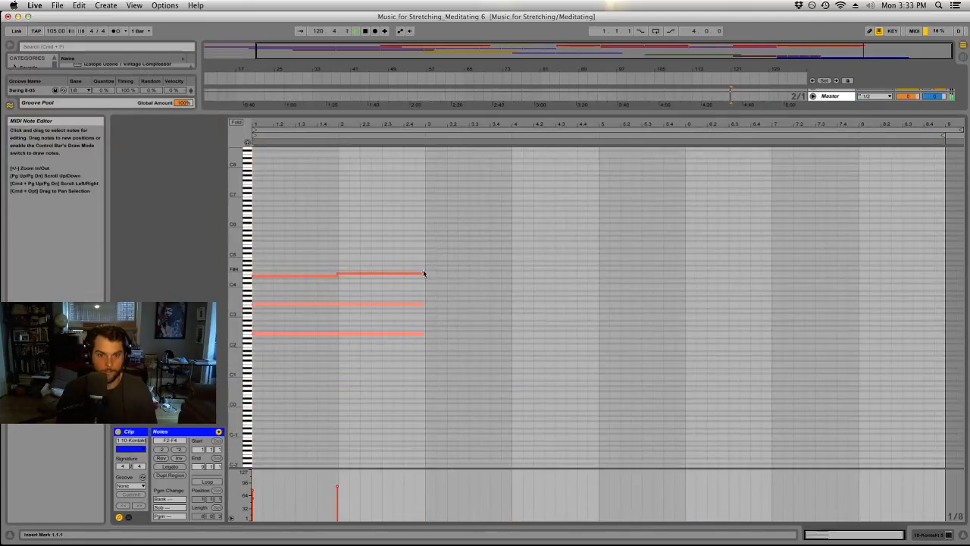
left_click_drag(406, 264, 448, 293)
key("Delete")
key("Delete")
left_click_drag(585, 294, 426, 293)
left_click_drag(542, 182, 883, 353)
key("Delete")
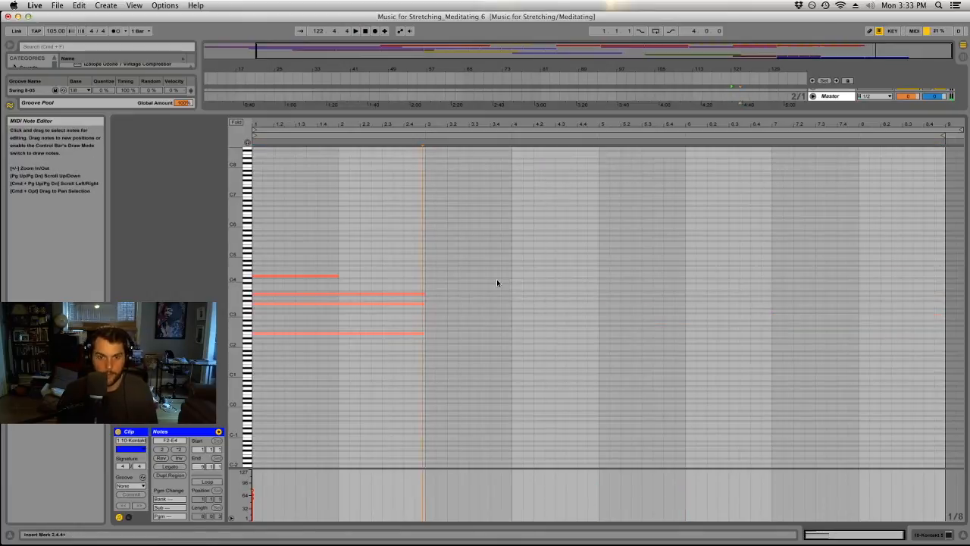
Extend the chord's E4 note to two bars, raise it to F4, and align the ends of the lower notes with it.
left_click_drag(337, 277, 425, 288)
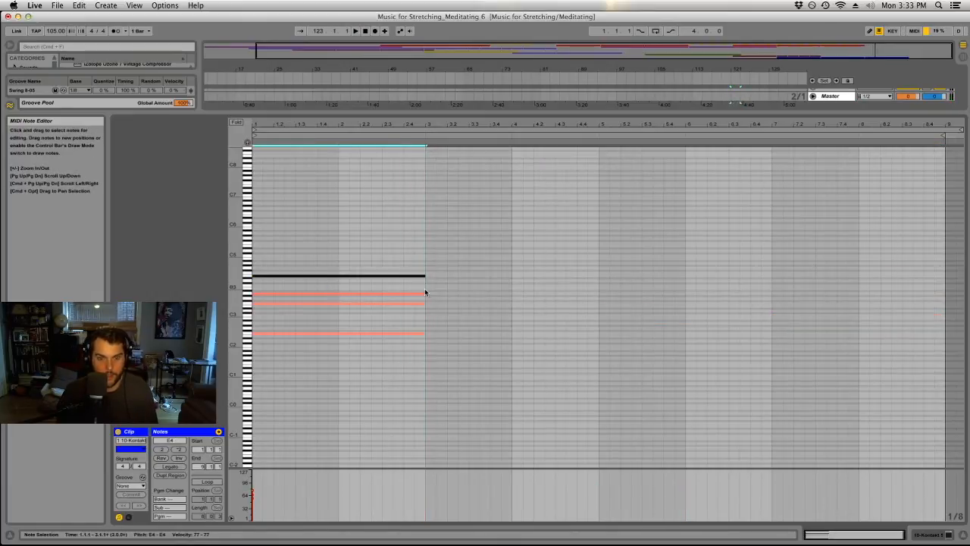
left_click_drag(319, 259, 308, 278)
key("Up")
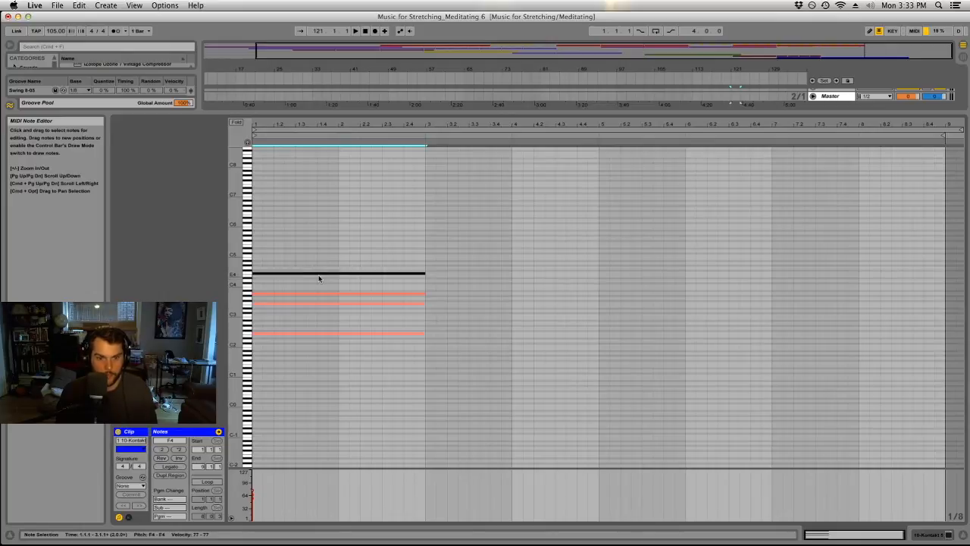
mouse_move(430, 299)
left_mouse_down()
mouse_move(424, 305)
mouse_move(425, 294)
left_mouse_up()
left_click_drag(424, 345, 427, 336)
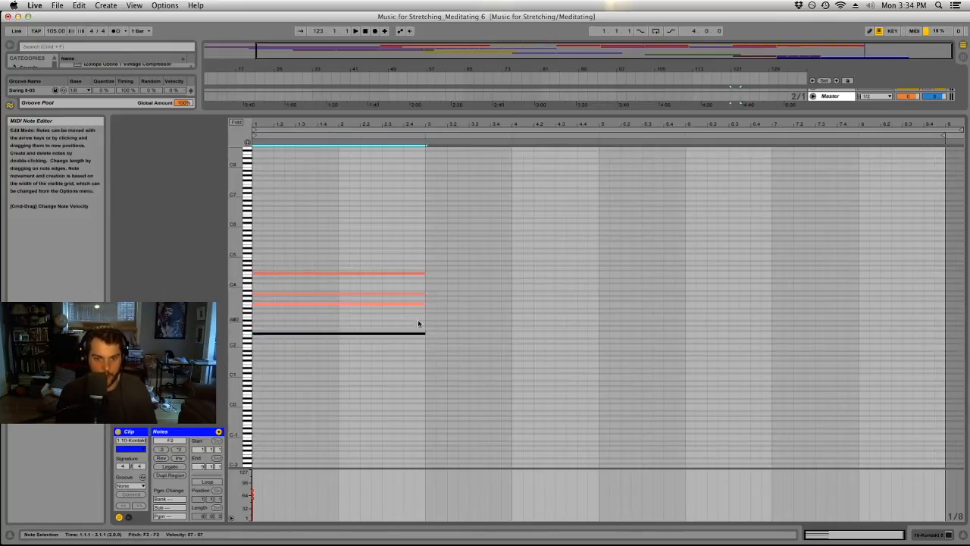
Play the closing chord and lengthen all of its notes to end at 3.4.
left_click(256, 221)
key("space")
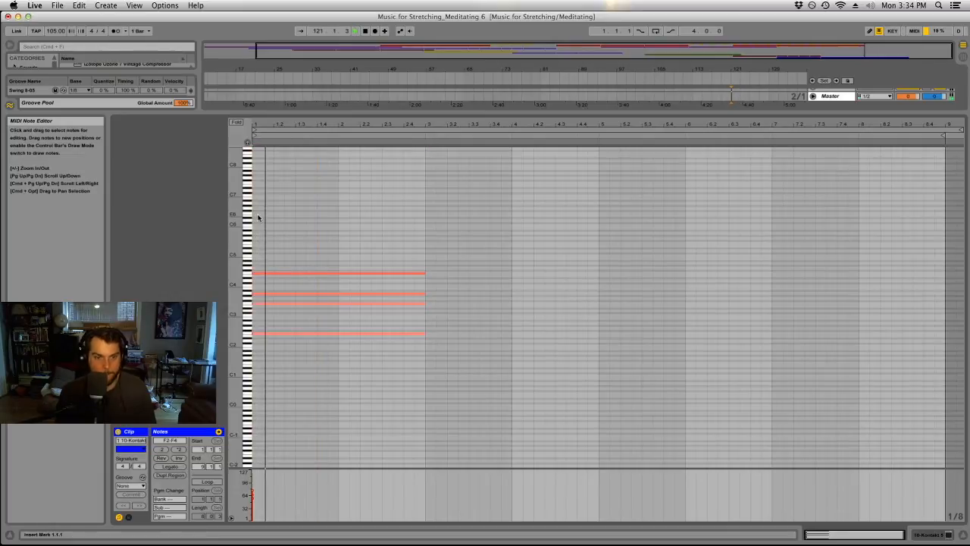
key("super+a")
left_click_drag(425, 273, 489, 299)
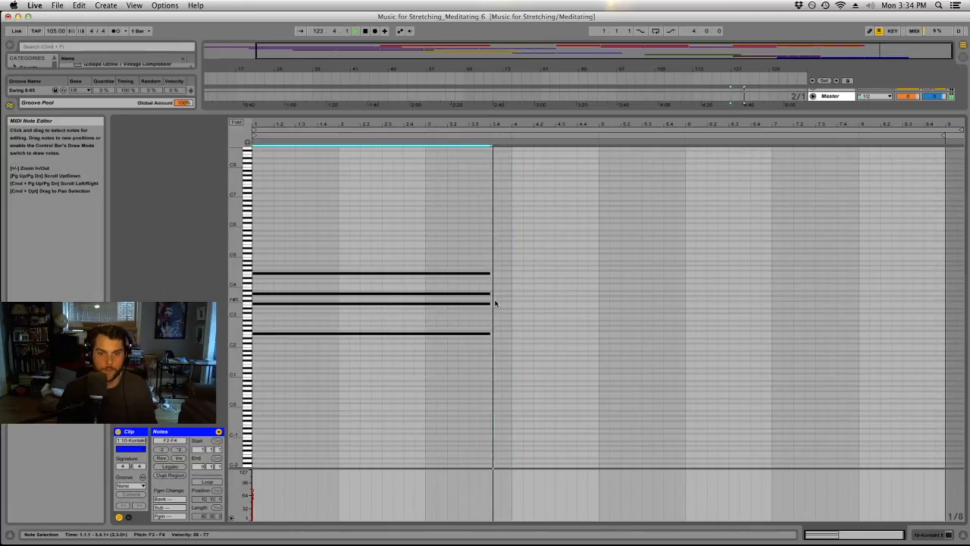
left_click_drag(516, 114, 526, 424)
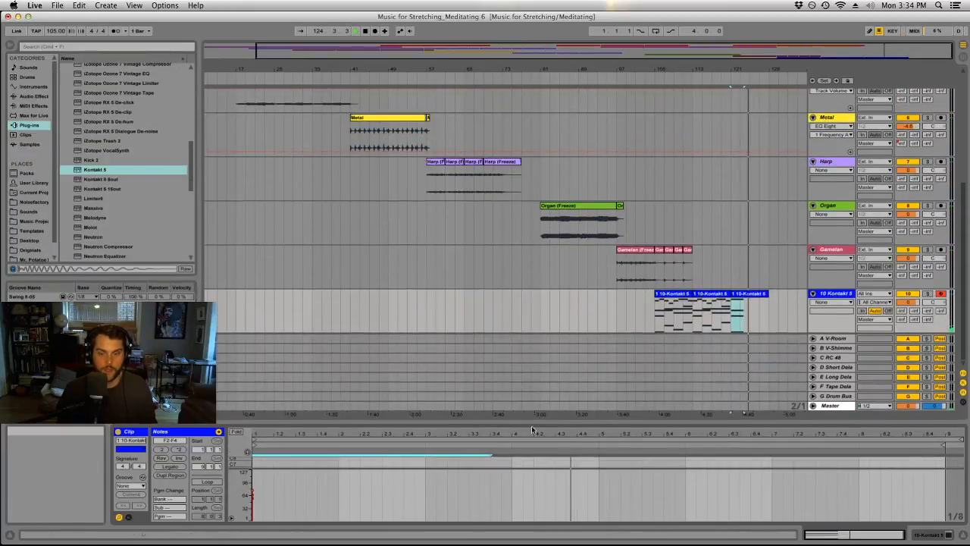
Consolidate the three Kontakt clips from bar 105 to bar 129 into one clip and play from bar 103.
key("space")
left_click(739, 293)
left_click(681, 293, "shift")
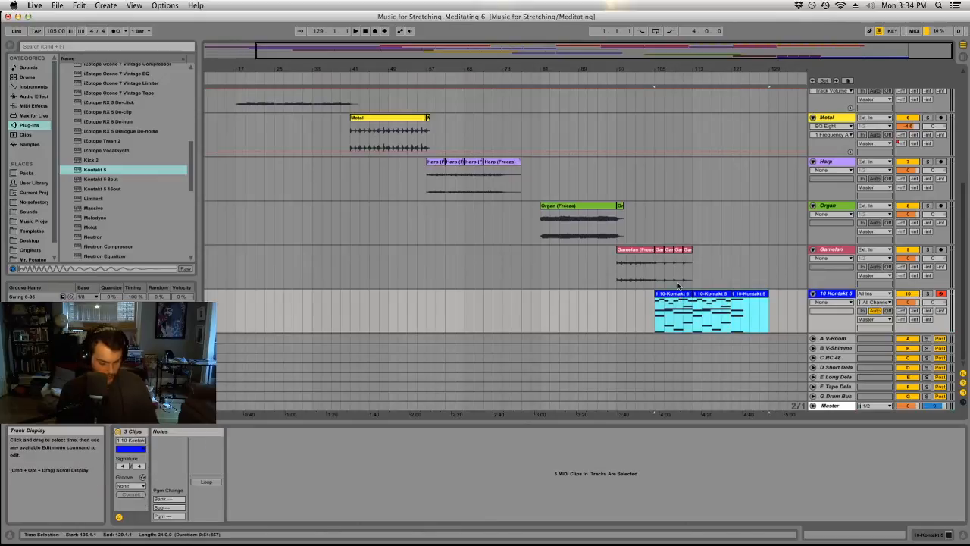
key("super+j")
left_click(647, 301)
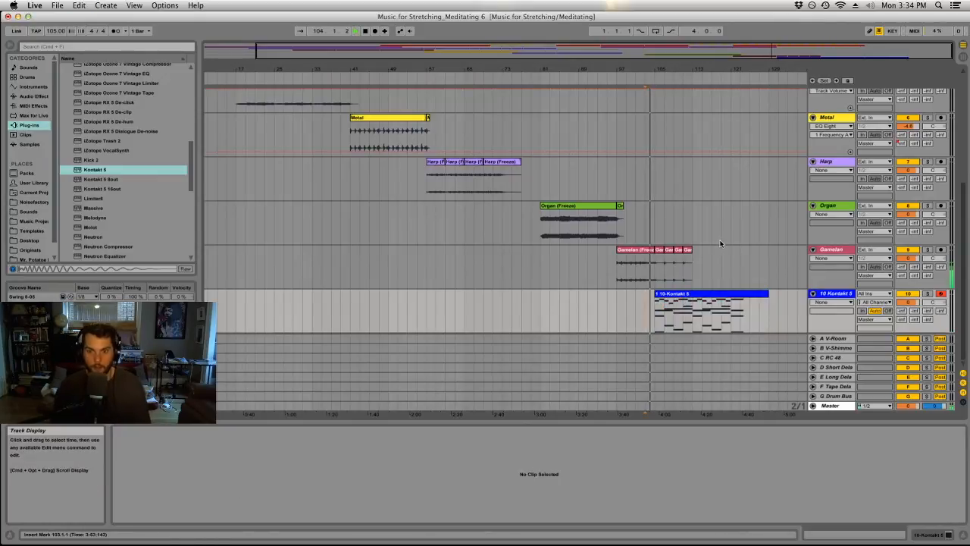
Delete the last three Gamelan clips, from bar 107 to bar 113, and slightly trim the end of the clip before them.
left_click_drag(664, 261, 690, 251)
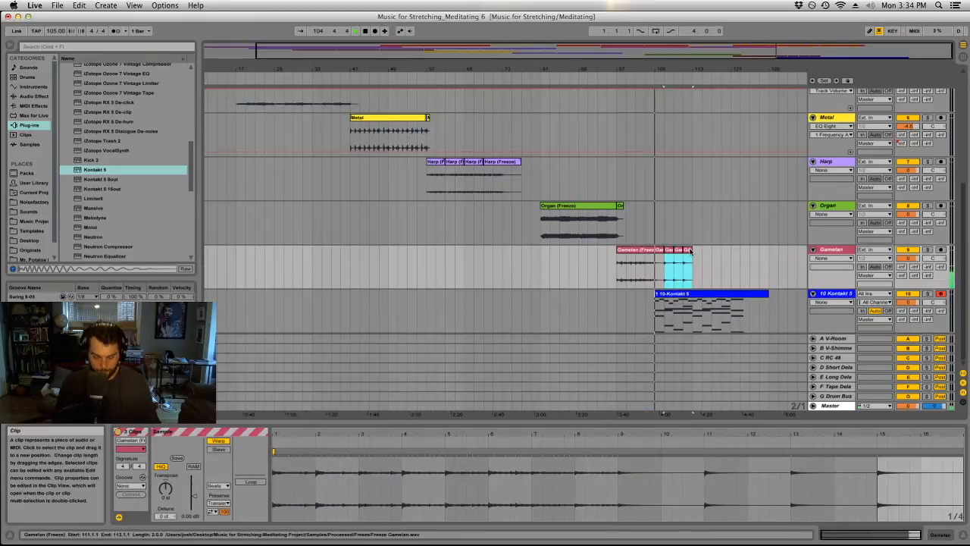
key("Delete")
left_click_drag(644, 71, 657, 106)
left_click_drag(698, 251, 696, 250)
left_click_drag(686, 70, 509, 30)
Rename the Kontakt track String Ensemble.
left_click(832, 295)
key("super+r")
type("String Ensa")
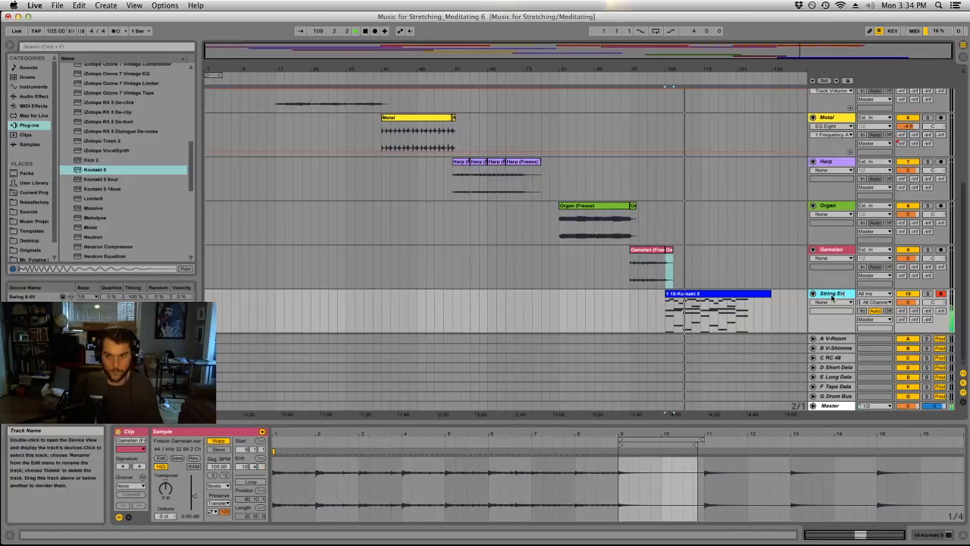
type("mble")
key("Return")
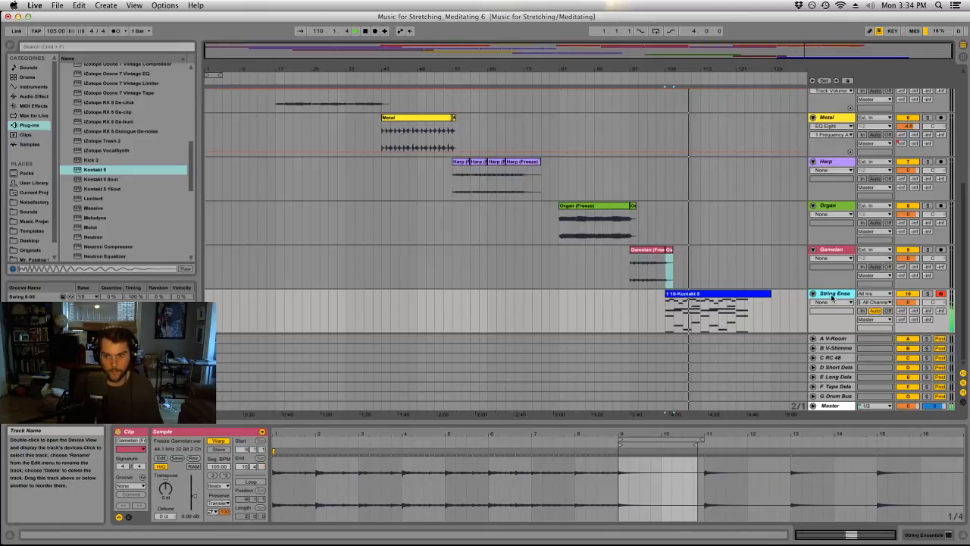
Recolour the String Ensemble track and its clip off-white.
right_click(832, 298)
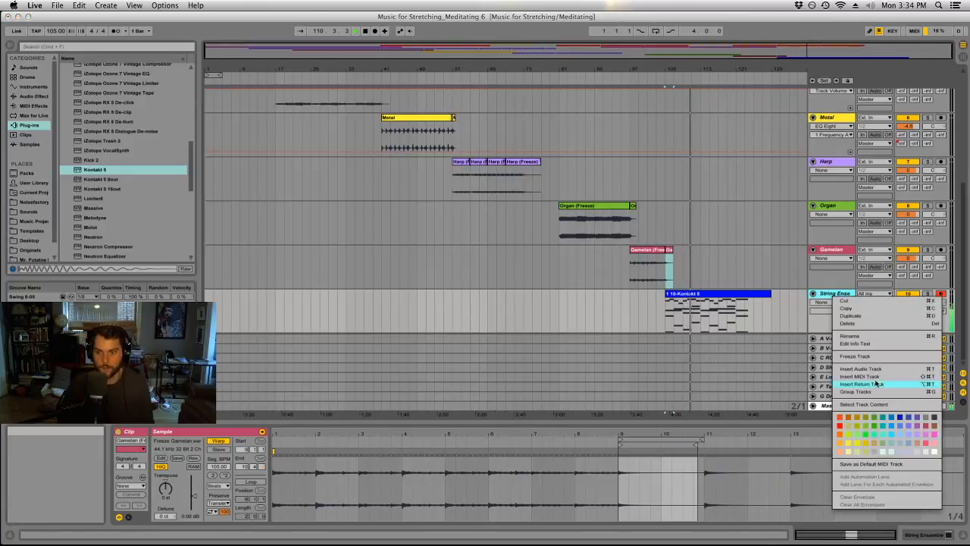
left_click(926, 451)
right_click(739, 293)
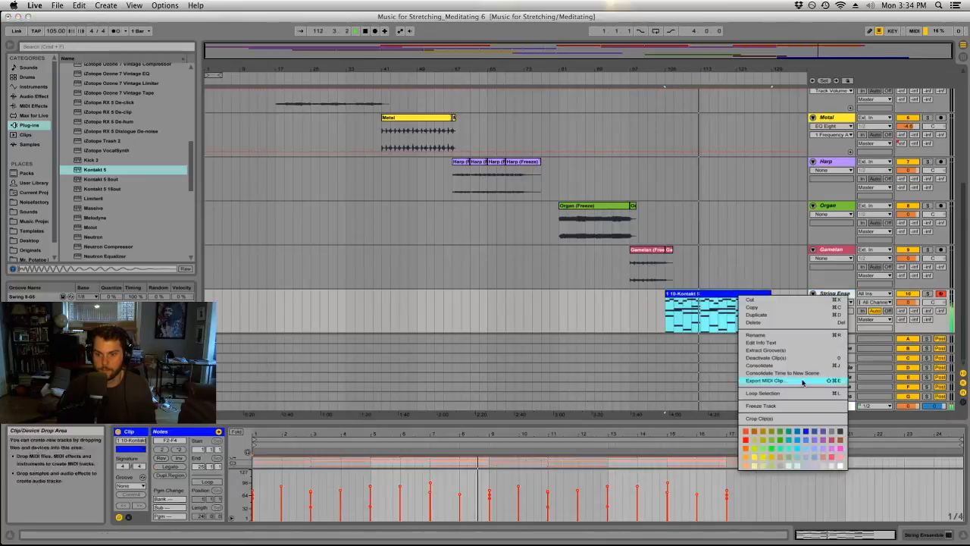
left_click(832, 465)
left_click(785, 326)
Rename the clip on the String Ensemble track as String Ensemble.
left_click(697, 295)
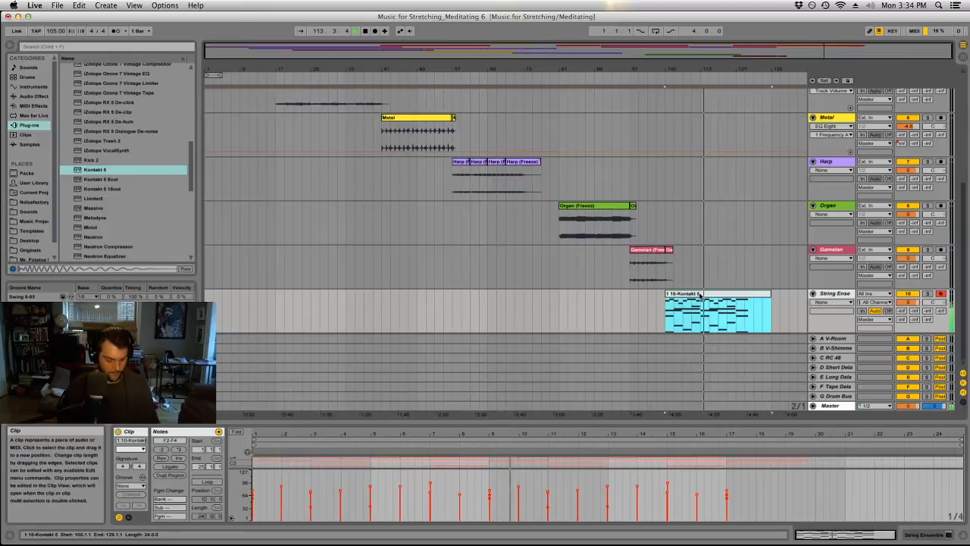
key("super+r")
type("String E")
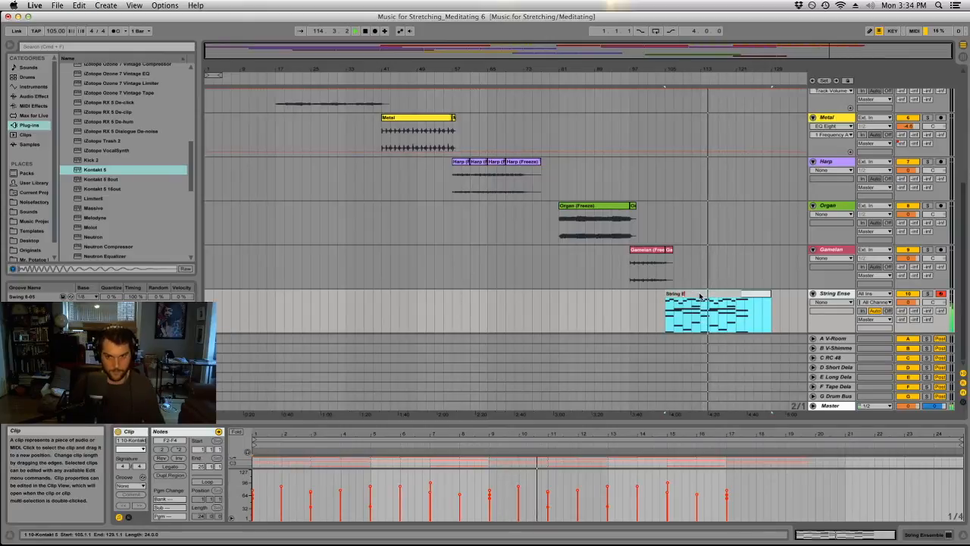
type("nsemble")
key("Return")
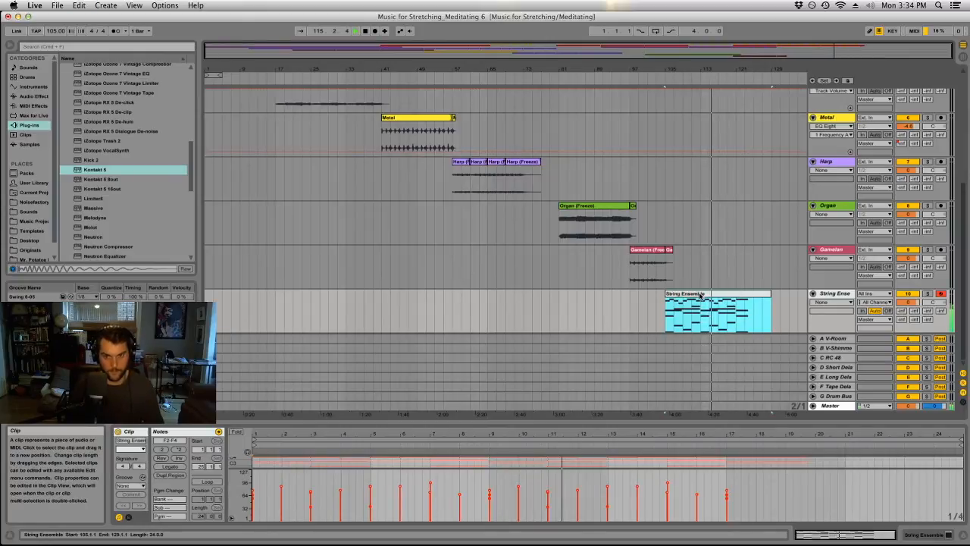
left_click(713, 272)
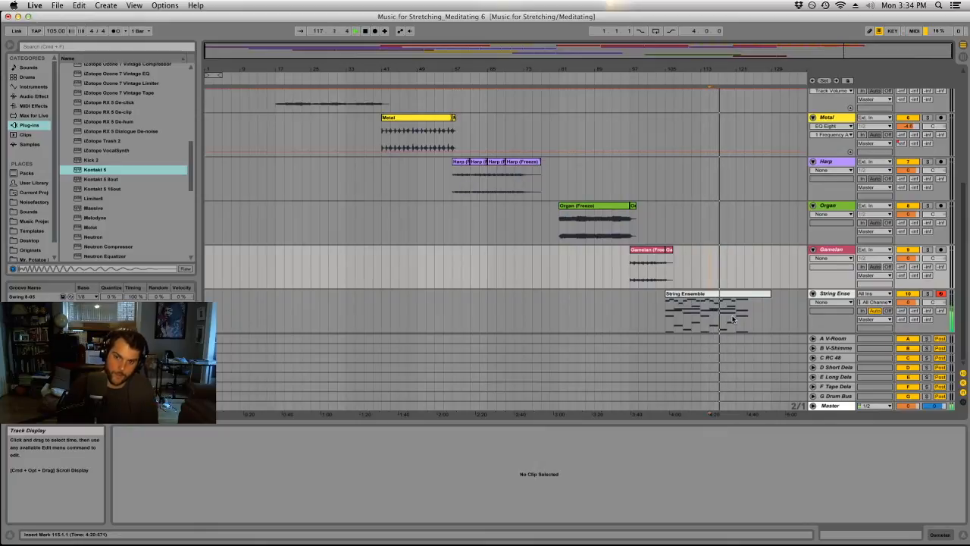
scroll(732, 319, "up", 3)
scroll(732, 317, "down", 3)
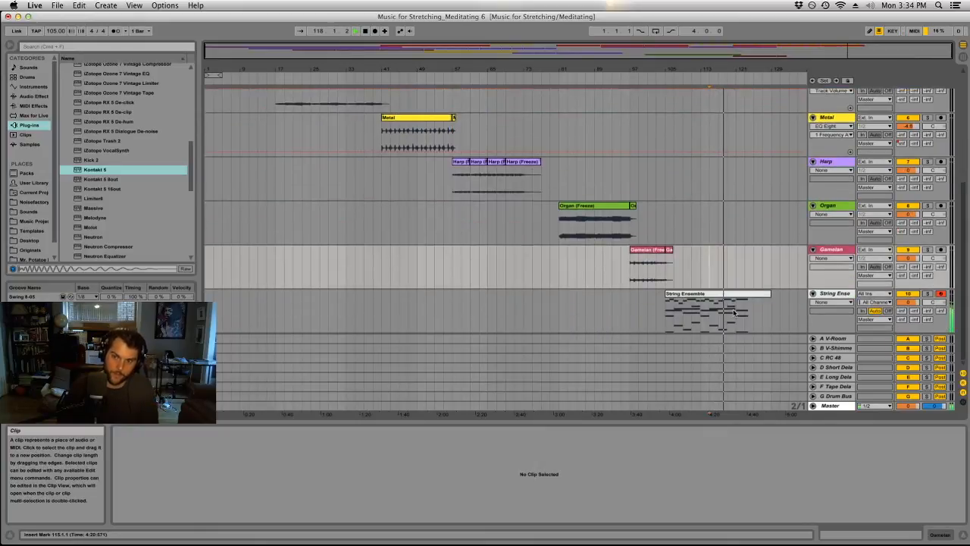
Freeze the String Ensemble track and save the Live set.
right_click(829, 297)
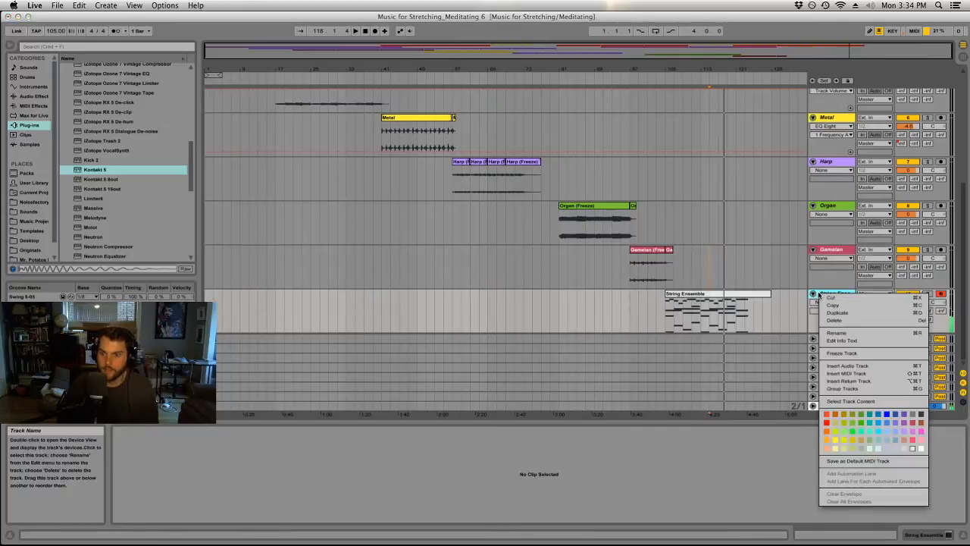
left_click(849, 354)
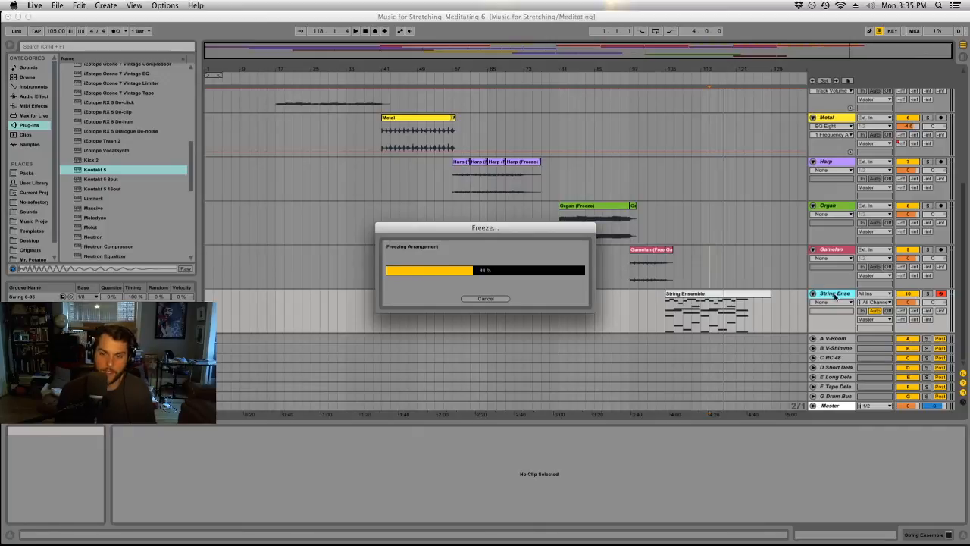
left_click(57, 6)
left_click(75, 91)
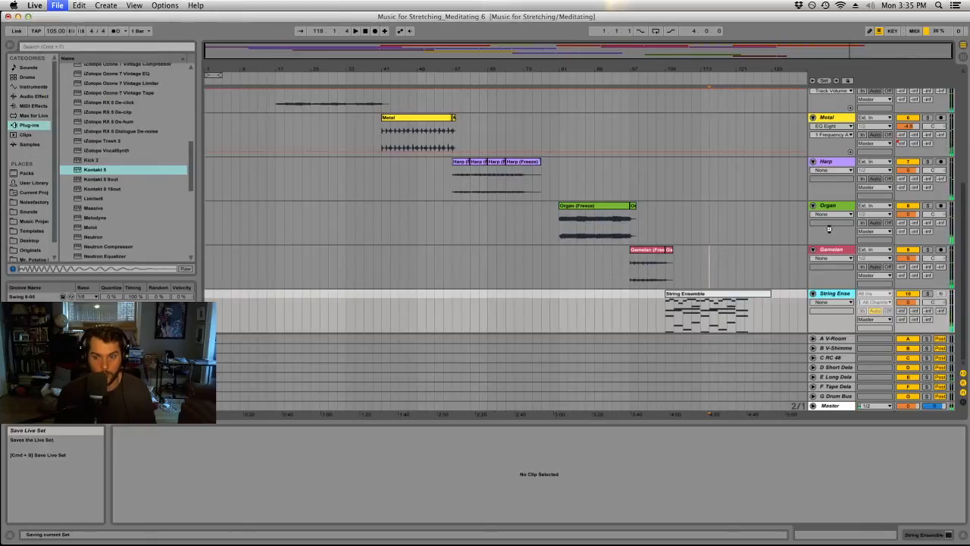
Flatten the frozen String Ensemble track and save the set as a new version named Music for Stretching_Meditating 7.
right_click(840, 294)
left_click(867, 364)
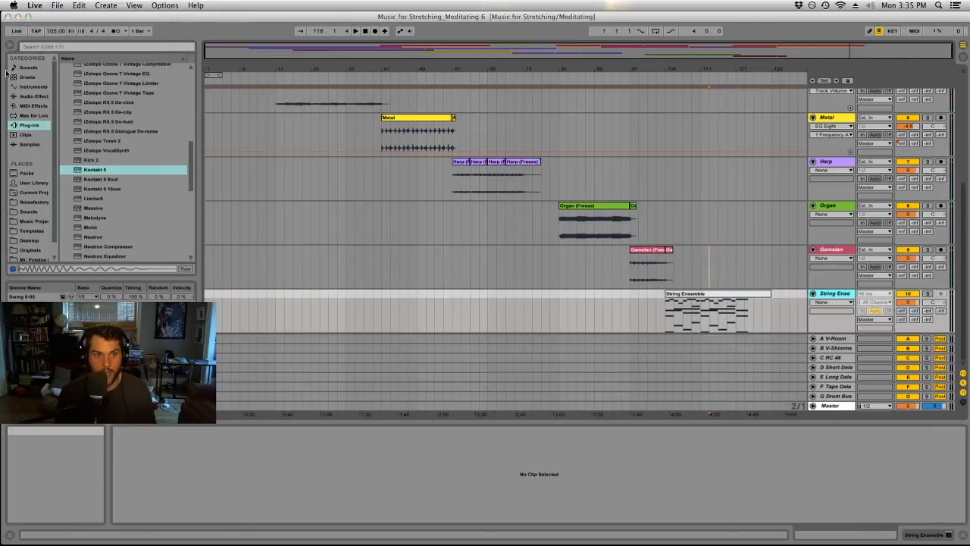
left_click(57, 6)
left_click(76, 92)
left_click(535, 99)
key("BackSpace")
type("7")
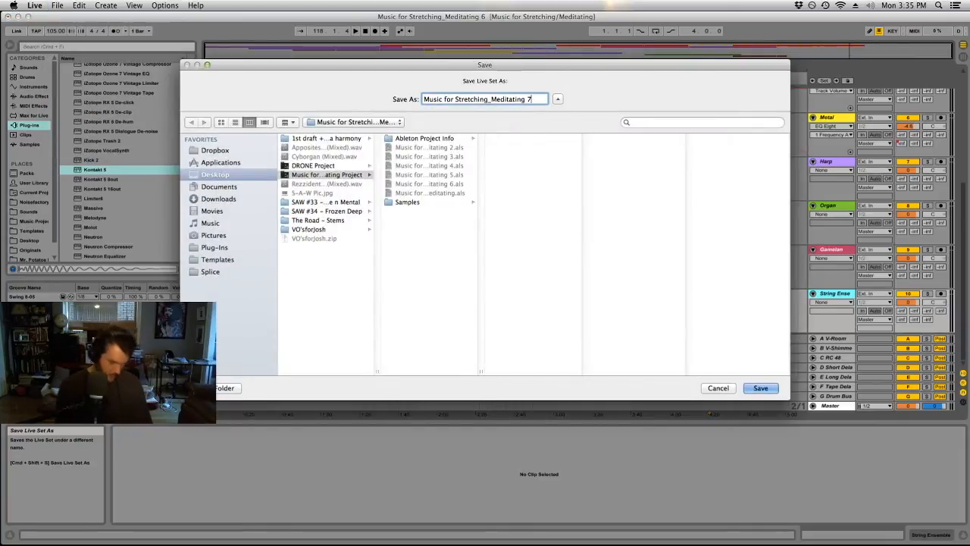
key("Return")
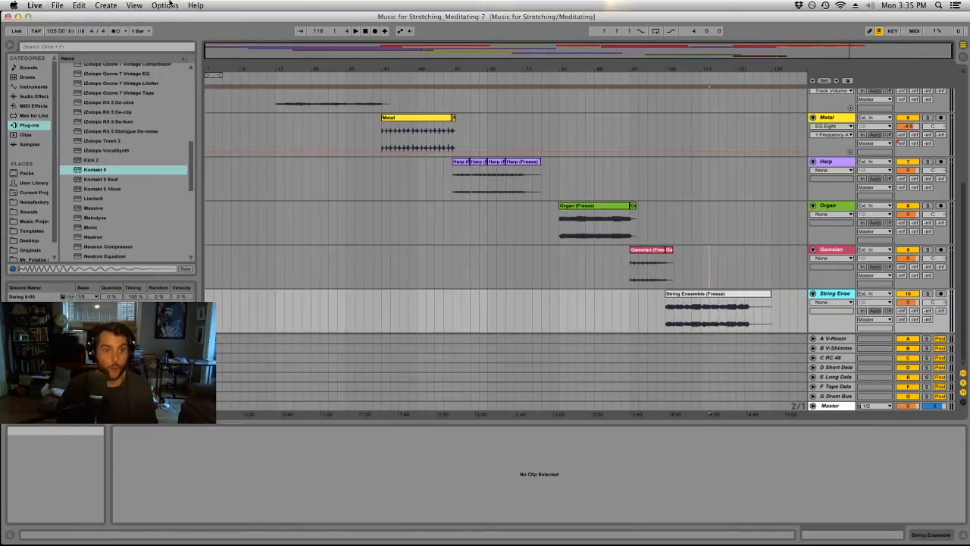
Insert a new MIDI track below String Ensemble and load Kontakt 5 onto it.
left_click(105, 5)
left_click(131, 57)
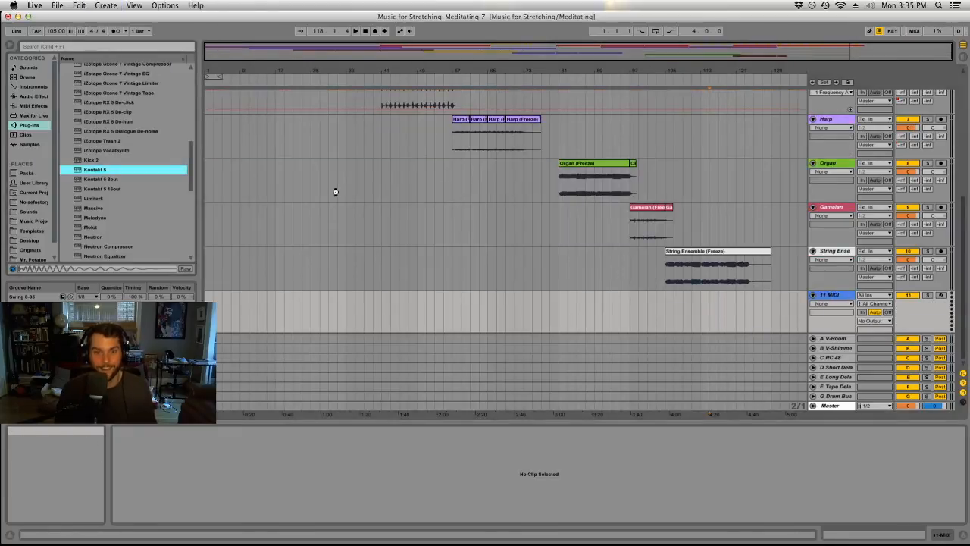
left_click_drag(331, 186, 336, 186)
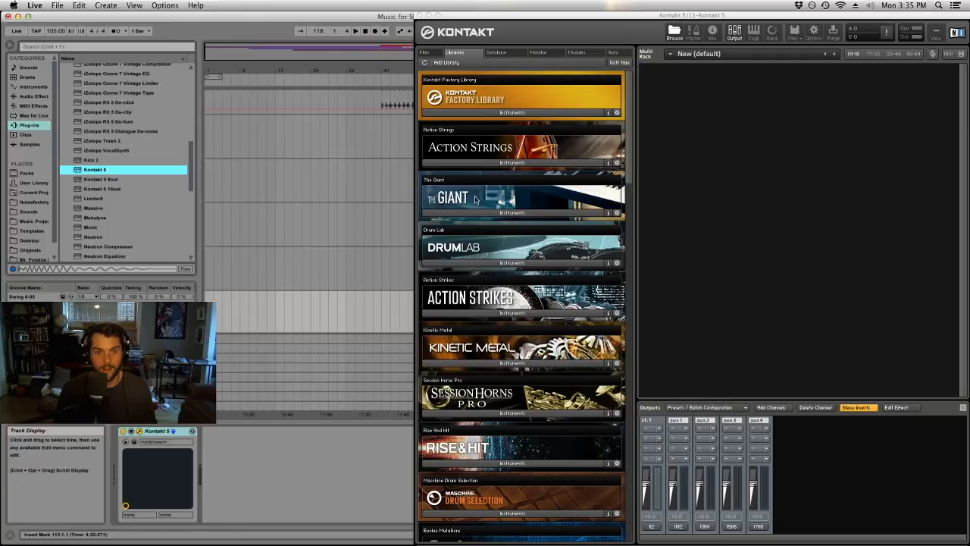
Load the Action Strikes - Hits instrument into Kontakt and choose the Cinematic Selection hit set.
left_click(498, 312)
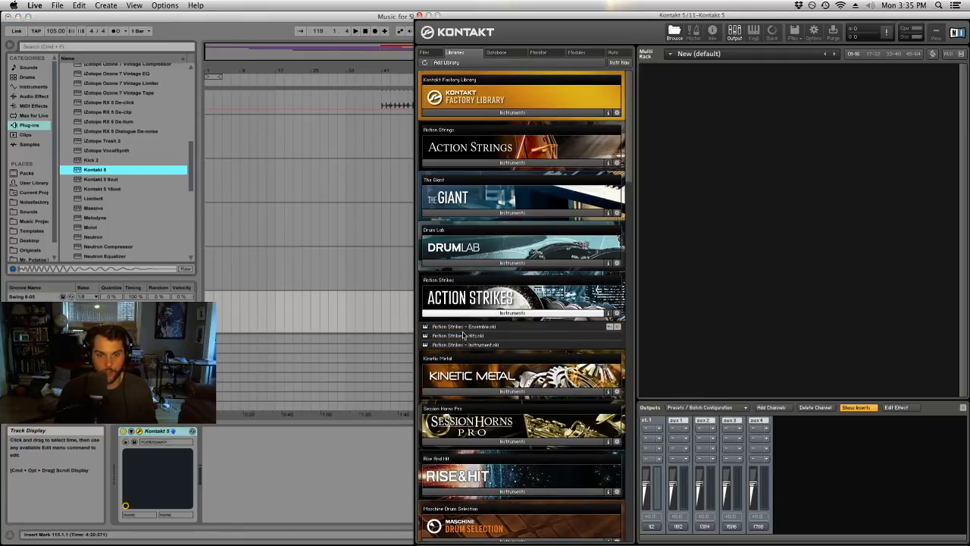
left_click(464, 336)
left_click_drag(465, 336, 641, 179)
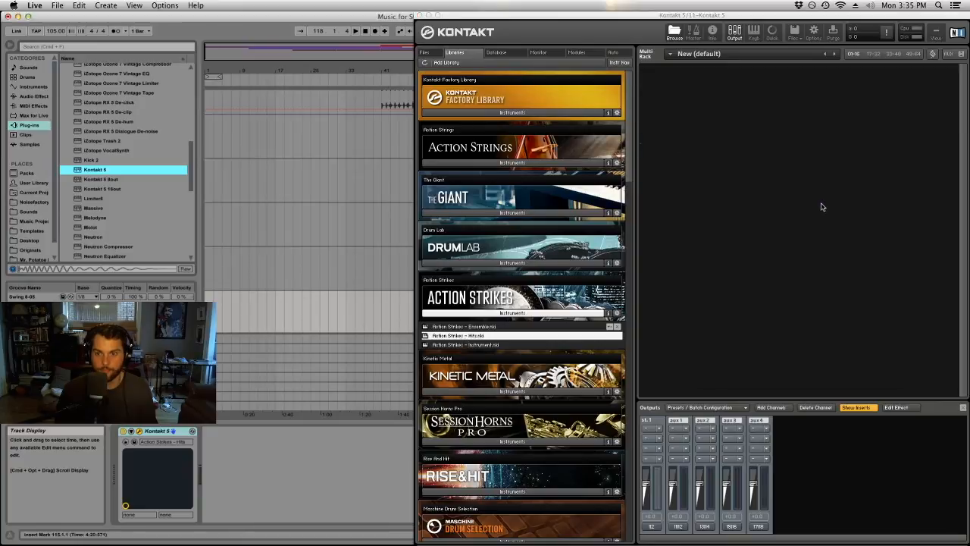
left_click(894, 122)
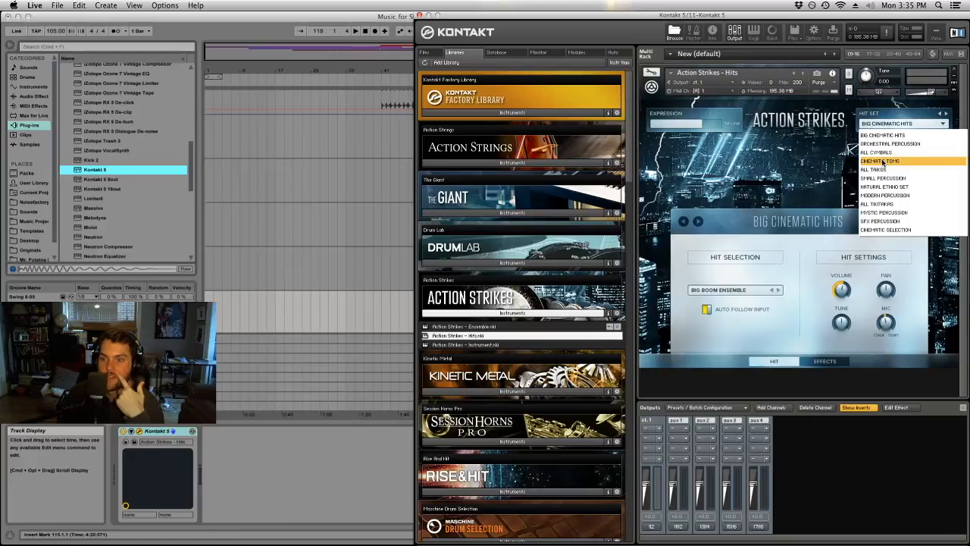
left_click(890, 230)
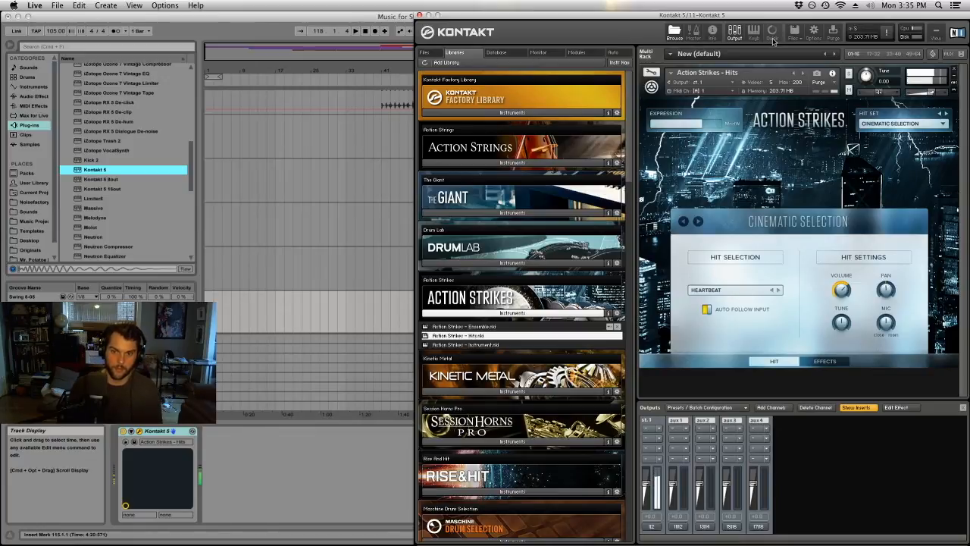
Play the closing section from bar 105 to try the cinematic hits against the String Ensemble, and stop playback.
left_click_drag(462, 13, 969, 16)
left_click(667, 308)
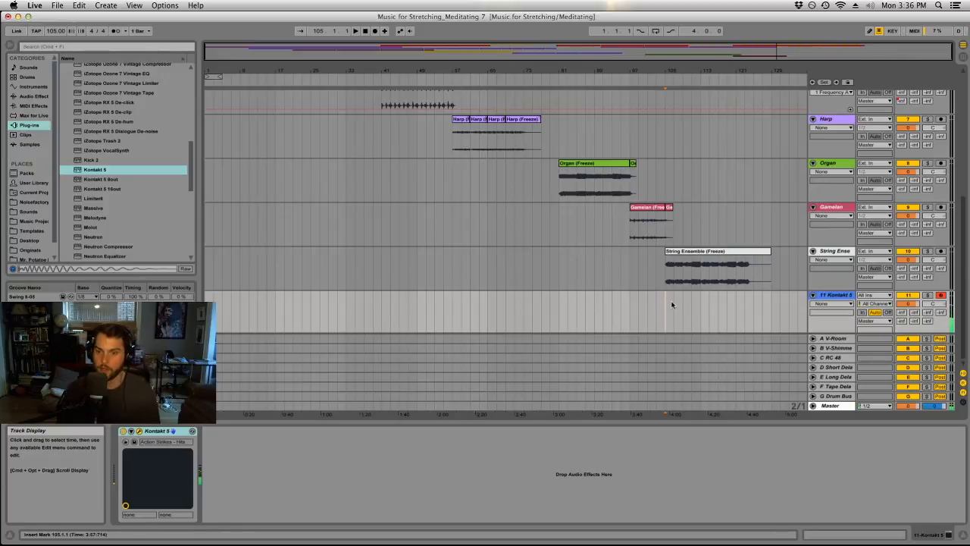
key("space")
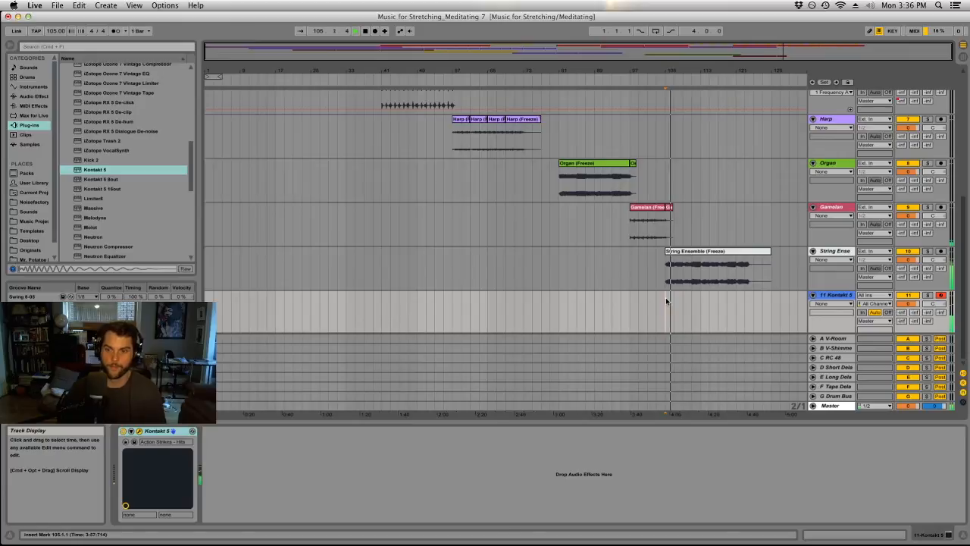
left_click(747, 310)
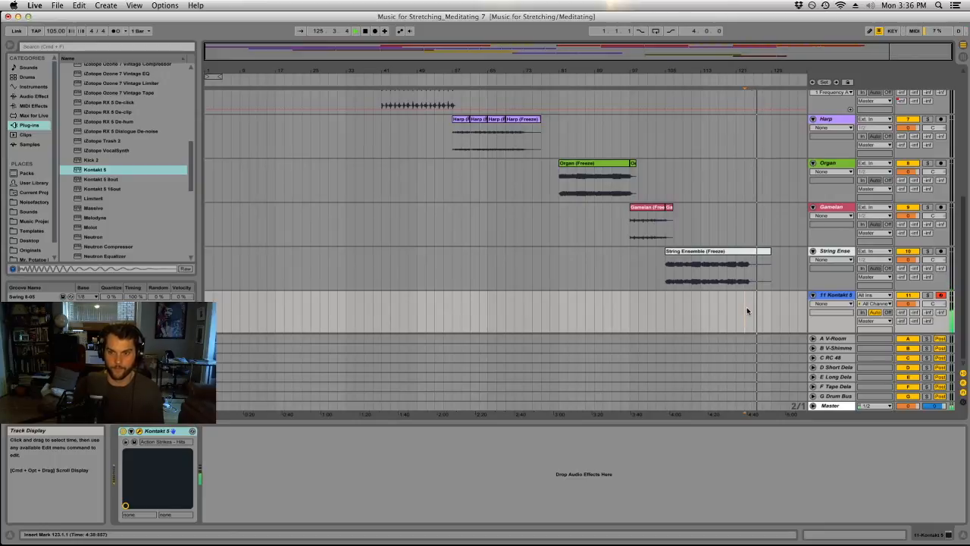
key("space")
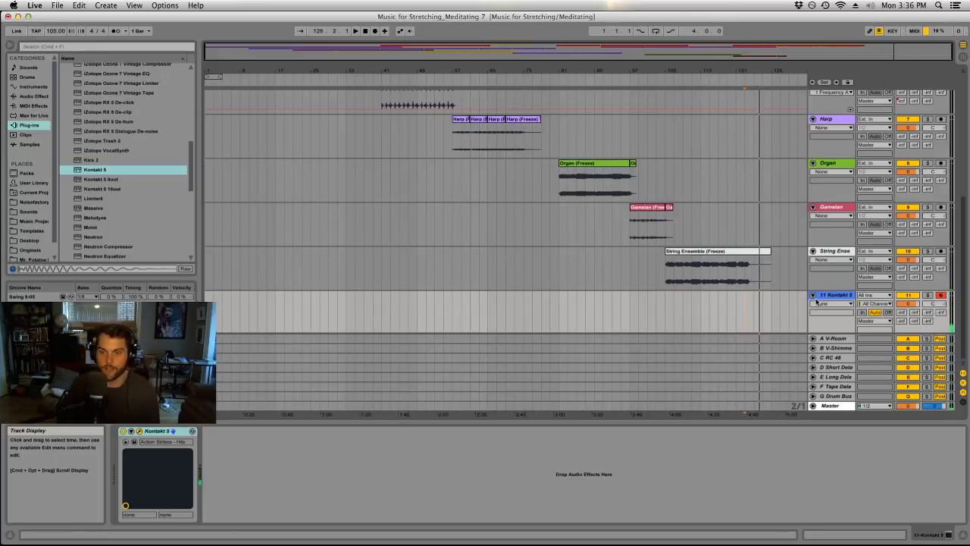
Replace Action Strikes in Kontakt with the Shifty Rhodium instrument from Kinetic Metal's Motion Enabled presets.
left_click(829, 297)
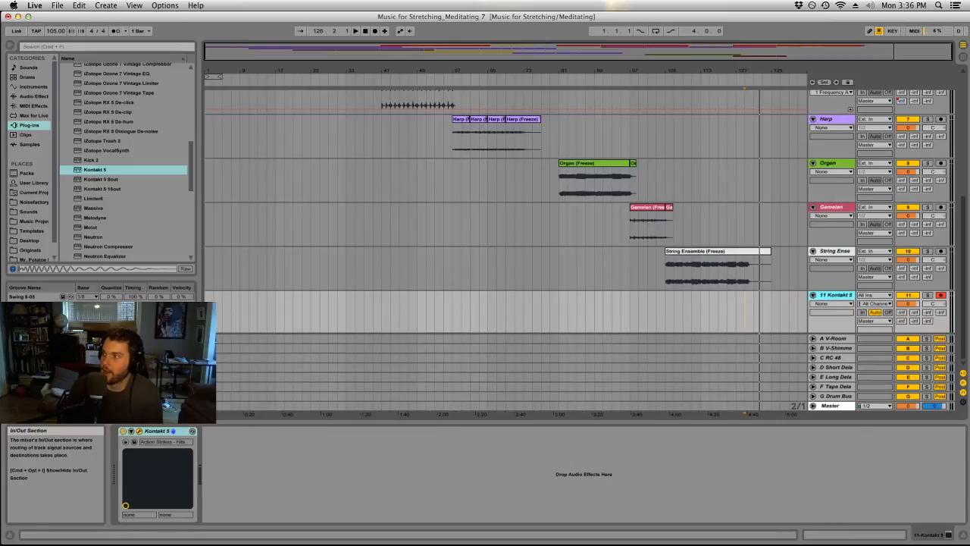
left_click_drag(969, 41, 646, 48)
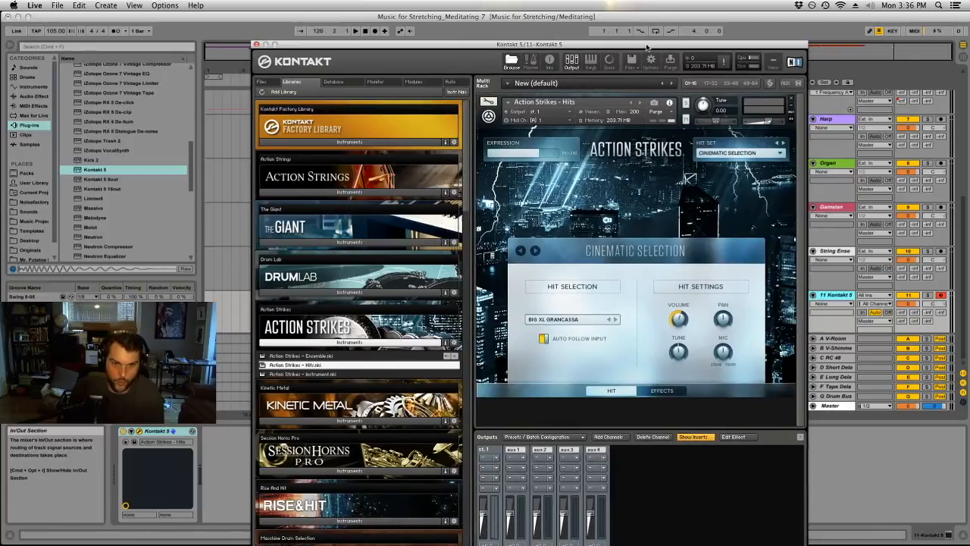
scroll(307, 323, "down", 3)
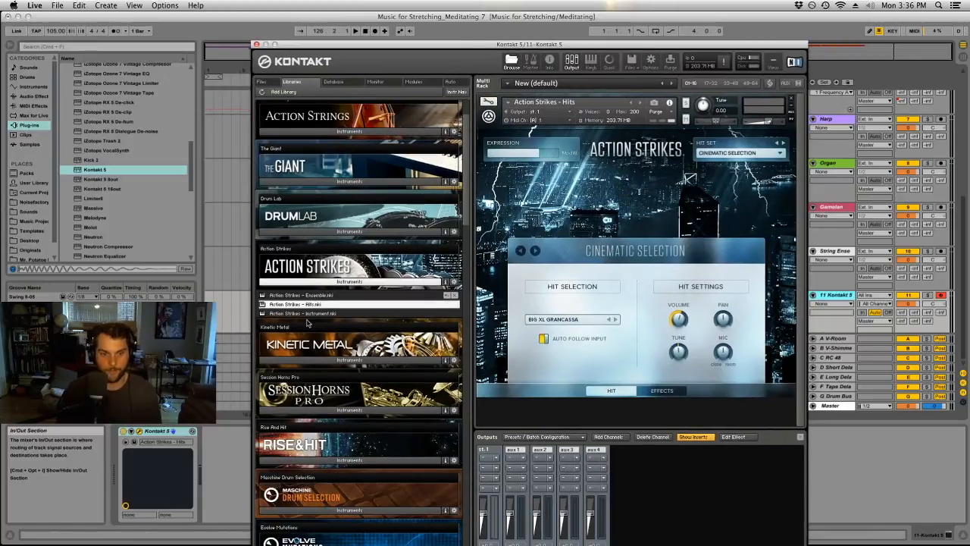
left_click(331, 362)
left_click(299, 156)
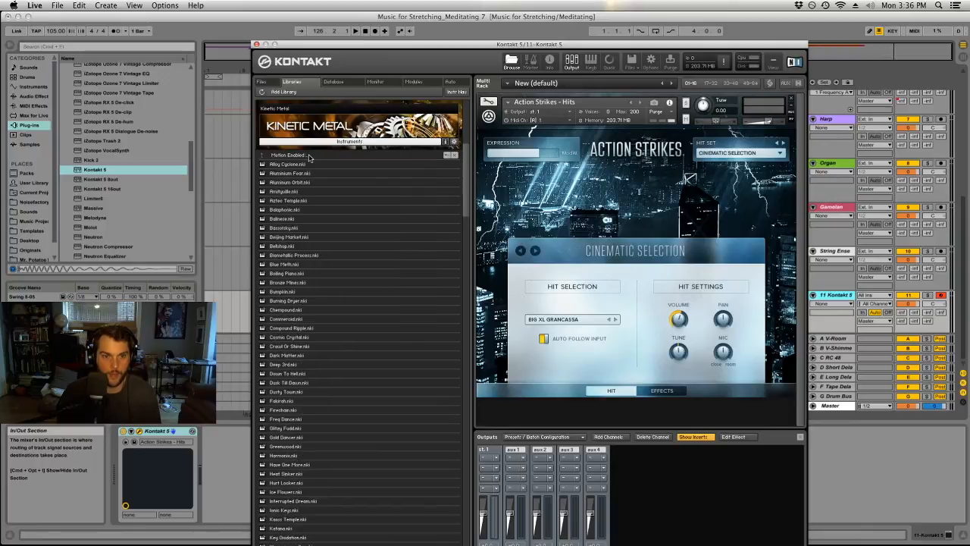
scroll(312, 347, "down", 15)
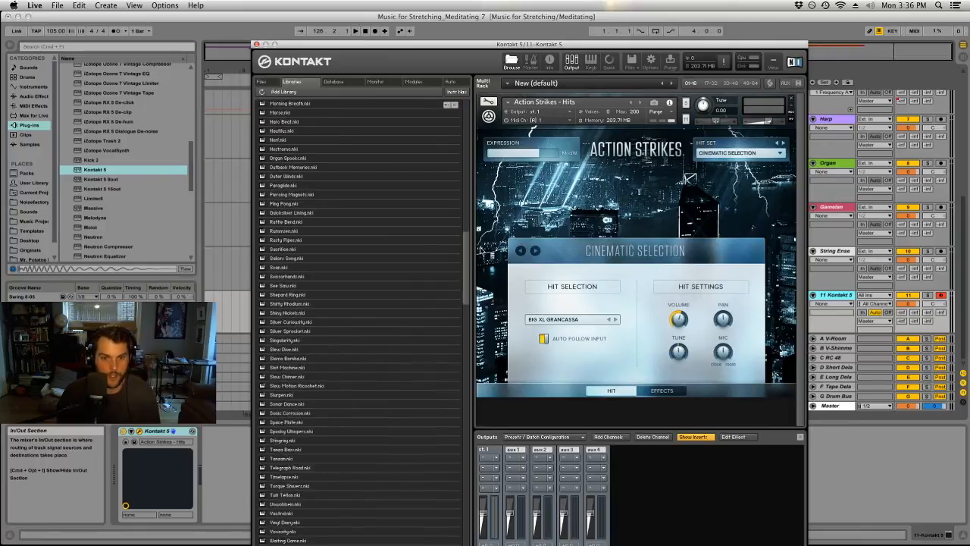
mouse_move(465, 258)
left_mouse_down()
mouse_move(468, 323)
mouse_move(468, 314)
mouse_move(489, 401)
mouse_move(476, 262)
left_mouse_up()
left_click_drag(299, 232, 582, 214)
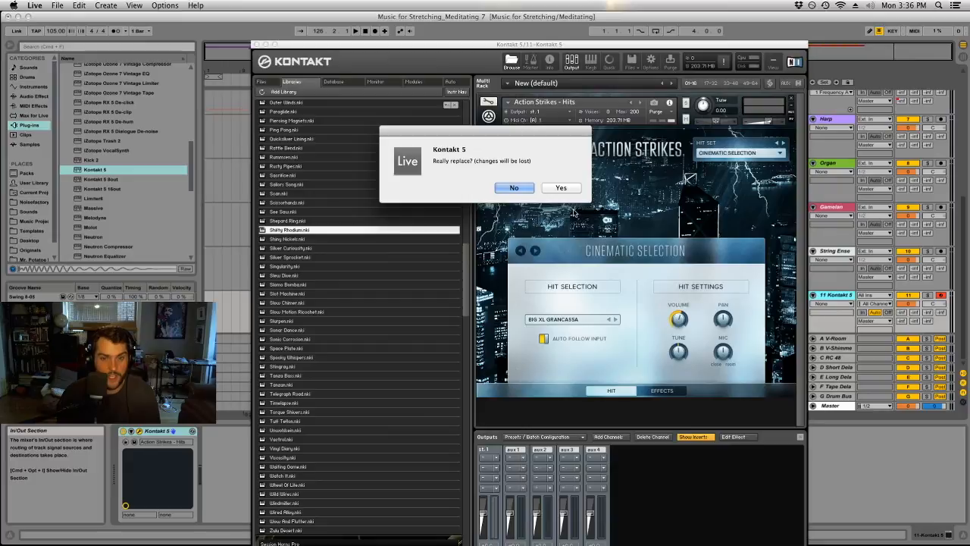
left_click(561, 188)
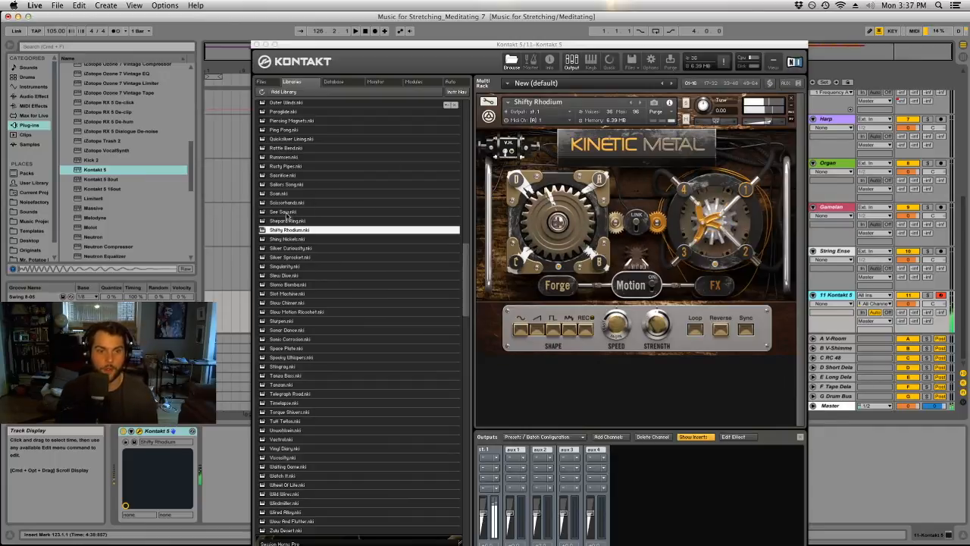
Try the See Saw and Ping Pong presets, load Sonar Dance instead, and close the Kontakt window.
double_click(286, 212)
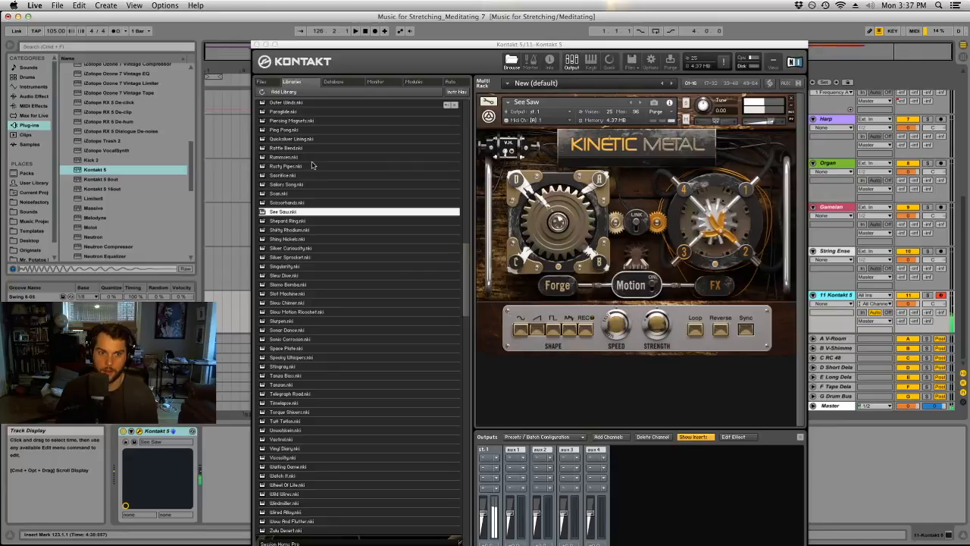
left_click(296, 129)
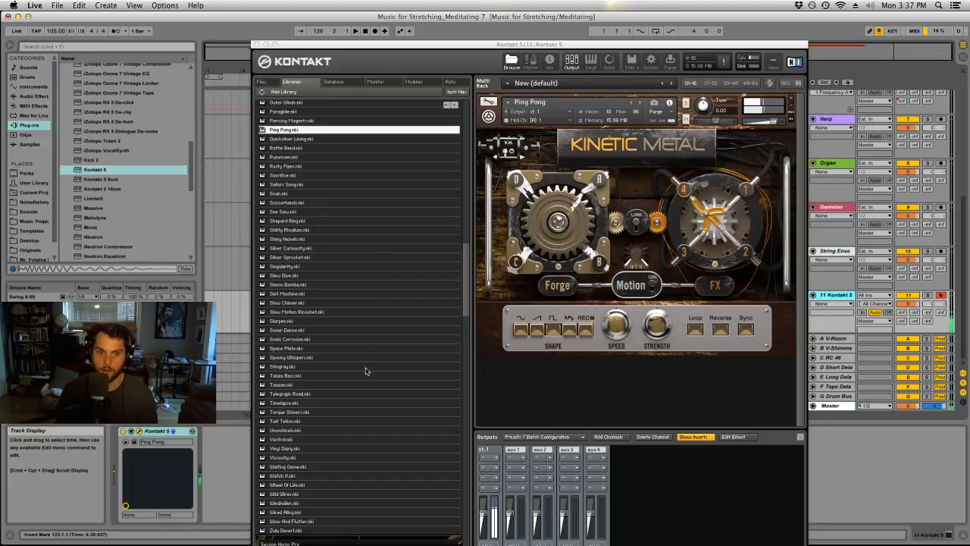
left_click_drag(292, 331, 558, 267)
left_click_drag(620, 201, 621, 202)
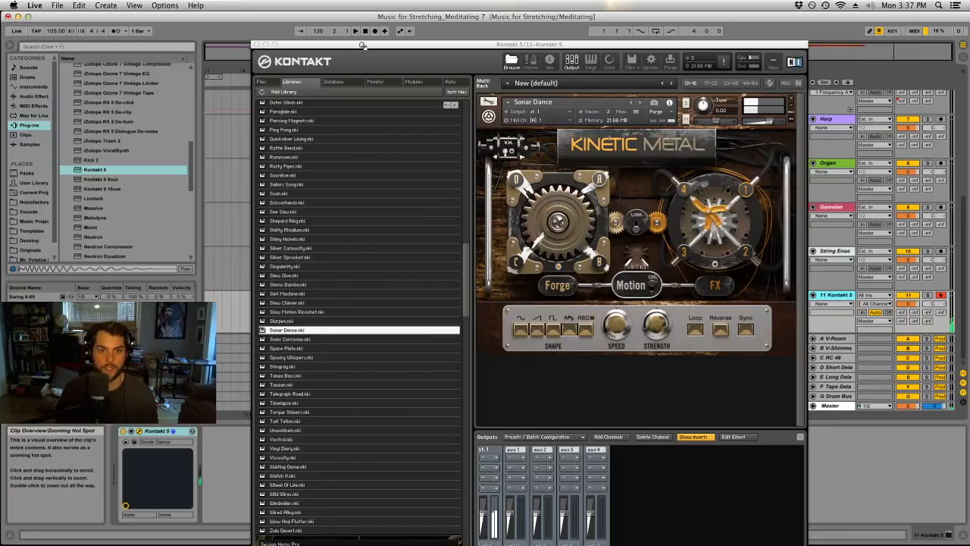
left_click(257, 45)
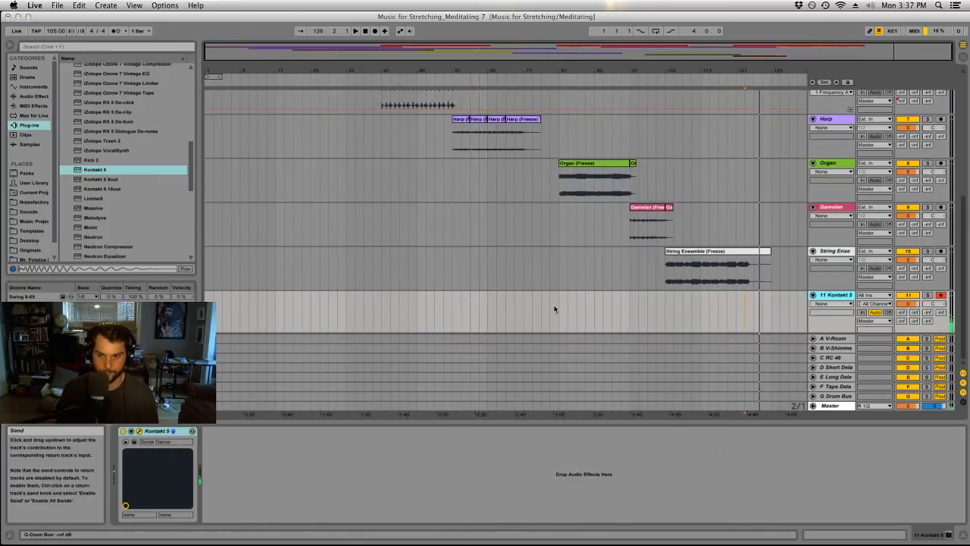
Record a held F3 followed by a held F2 on the Kontakt 5 track from about bar 121 to bar 141.
left_click(726, 305)
key("space")
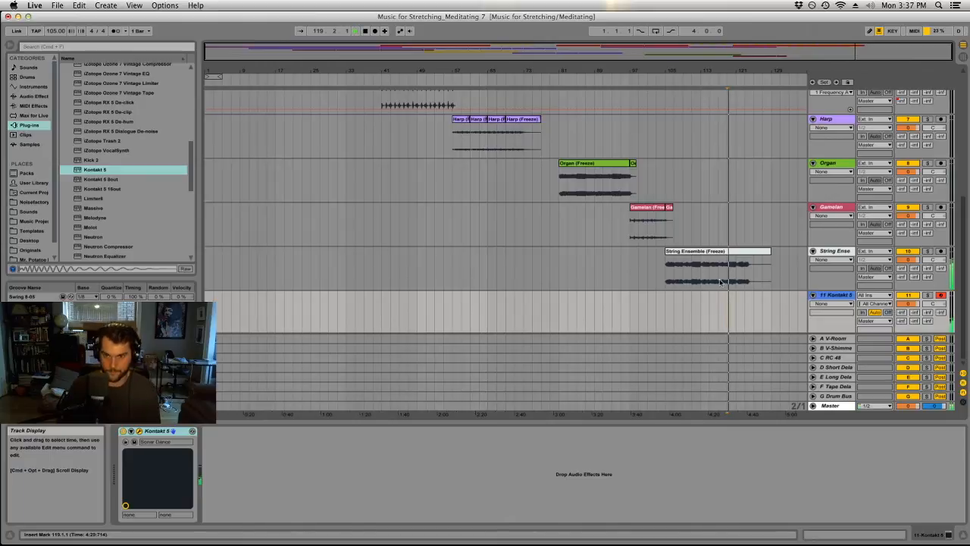
left_click(376, 31)
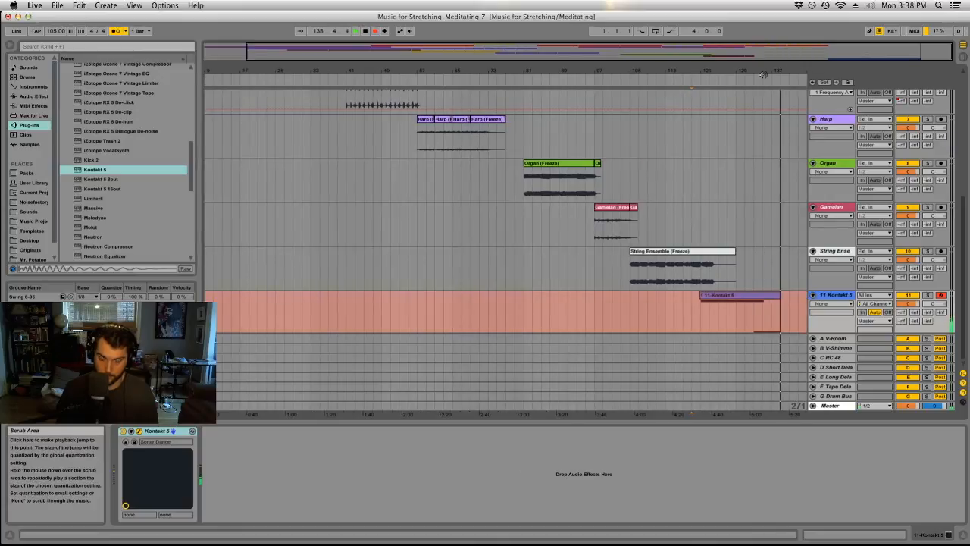
key("space")
Shorten the recorded clip's F3 note to end where the F2 note starts, and align both notes to the bar lines.
left_click(773, 318)
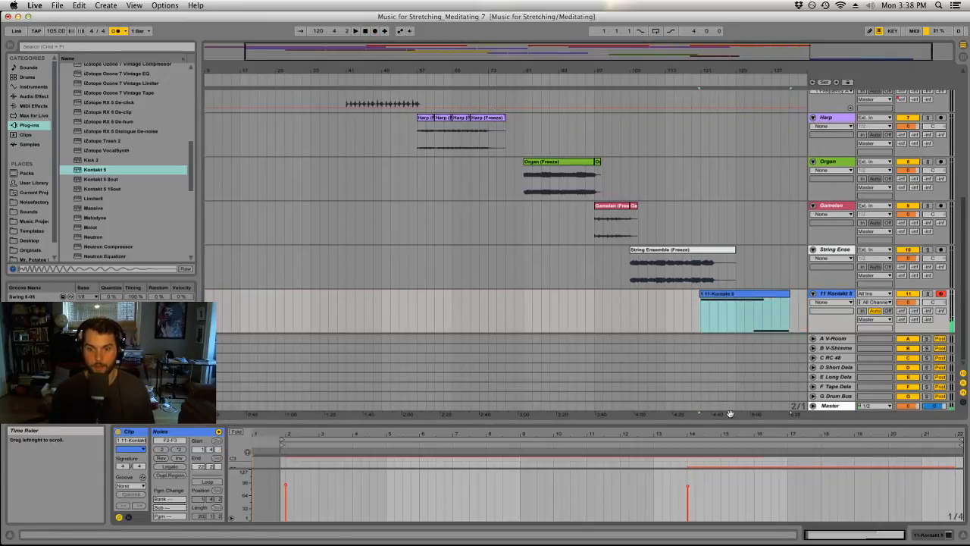
left_click_drag(726, 421, 705, 184)
left_click(764, 341)
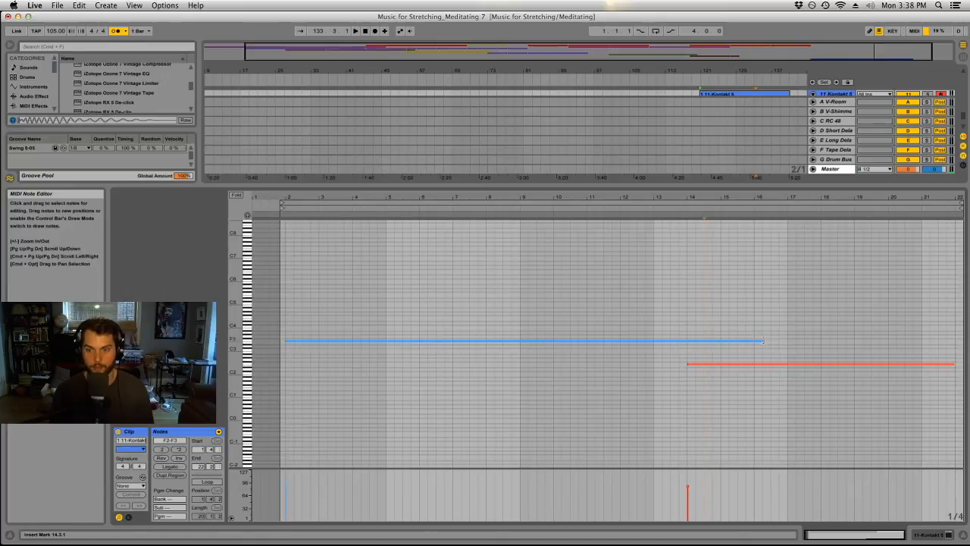
left_click(719, 293)
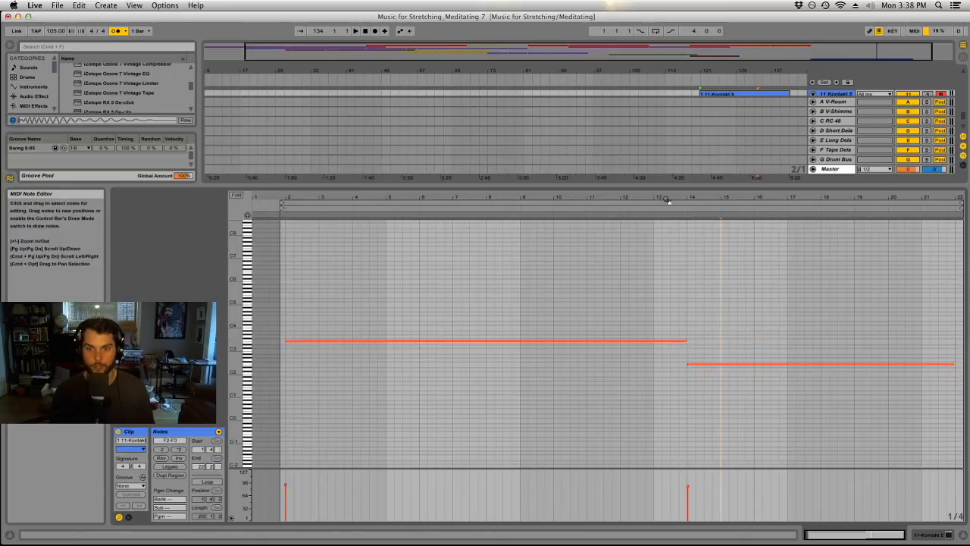
left_click(589, 297)
key("super+a")
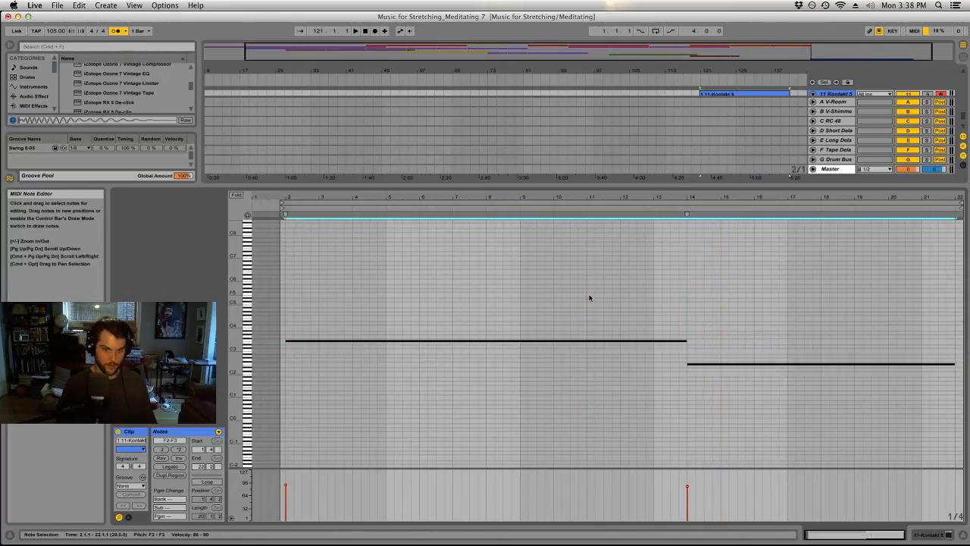
Trim the recorded Kontakt 5 clip to span exactly from bar 121 to bar 141.
left_click_drag(361, 183, 379, 455)
left_click_drag(687, 73, 712, 356)
key("space")
left_click_drag(609, 398, 607, 398)
mouse_move(725, 71)
left_mouse_down()
mouse_move(470, 38)
mouse_move(485, 26)
left_mouse_up()
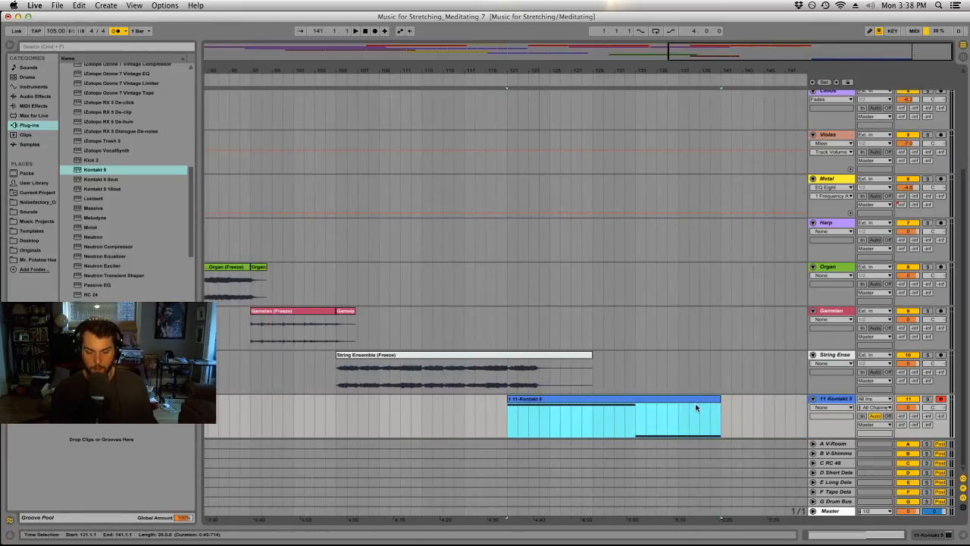
Rename the Kontakt 5 track and its clip Atmosphere, and colour both pale grey.
left_click(837, 401)
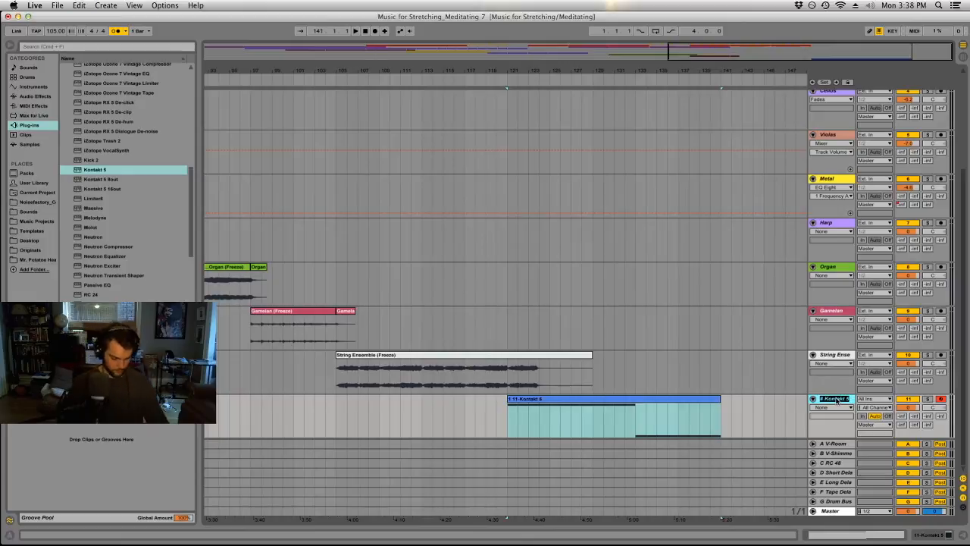
right_click(837, 400)
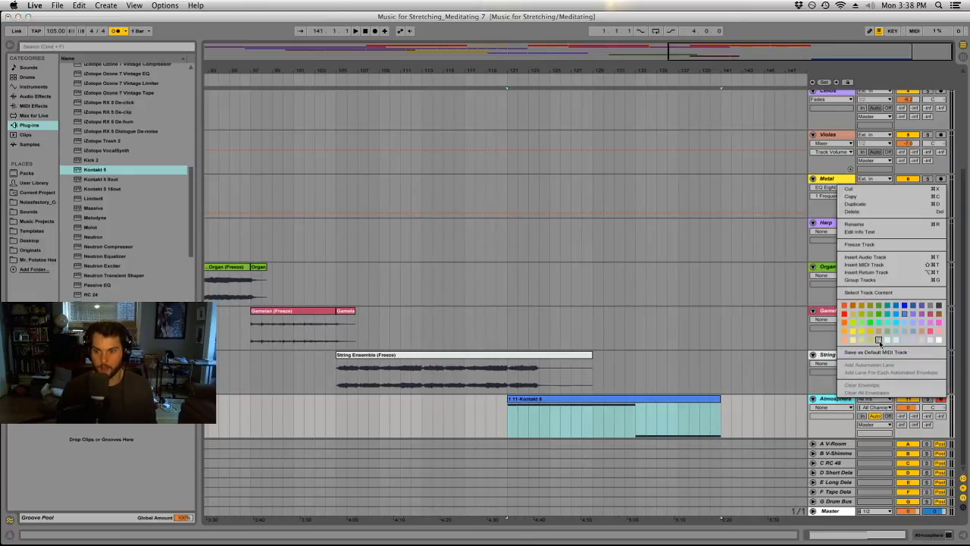
key("Escape")
right_click(681, 404)
left_click(707, 394)
left_click(716, 369)
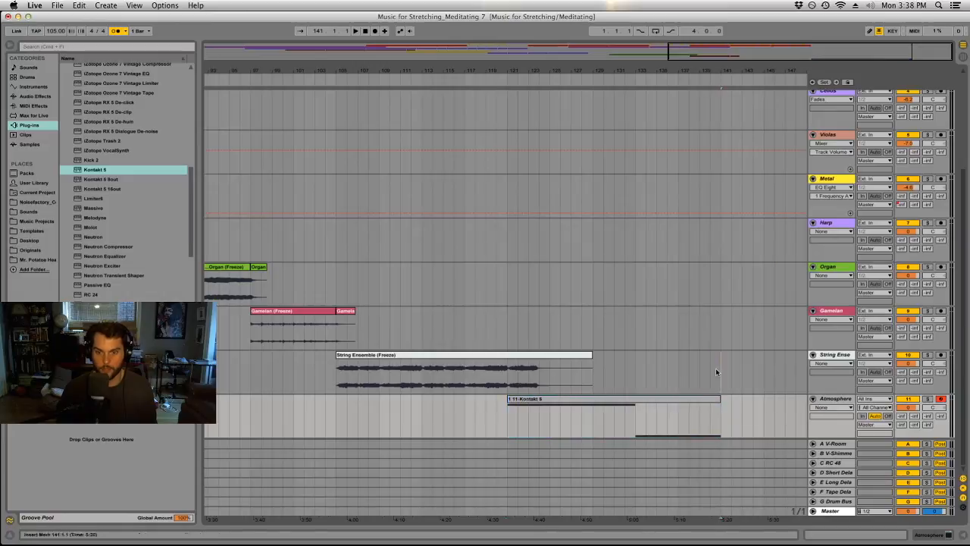
left_click(532, 399)
key("super+r")
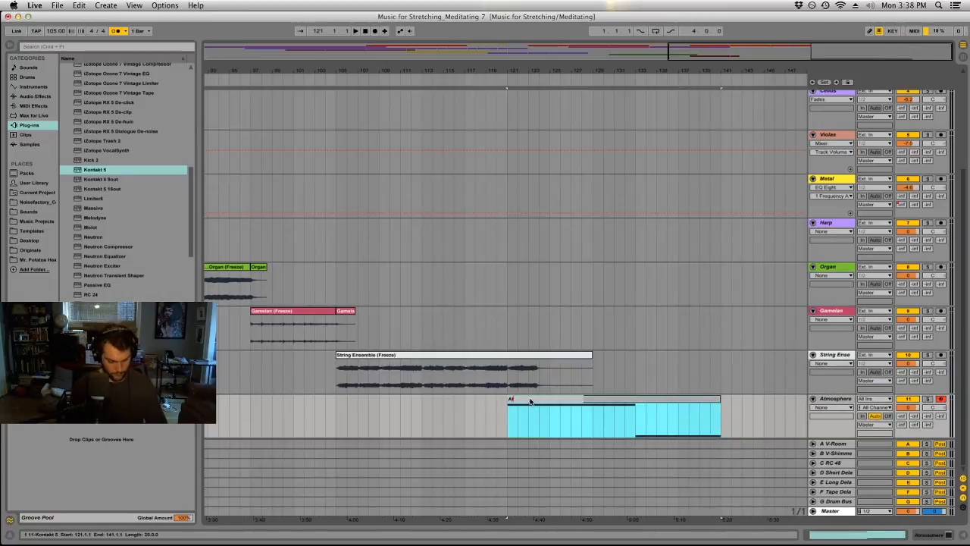
Copy the first 24-bar Cellos clip to bar 133 on the same track.
scroll(601, 240, "up", 6)
left_click_drag(620, 66, 620, 15)
scroll(743, 255, "down", 3)
scroll(744, 258, "down", 2)
scroll(531, 239, "up", 3)
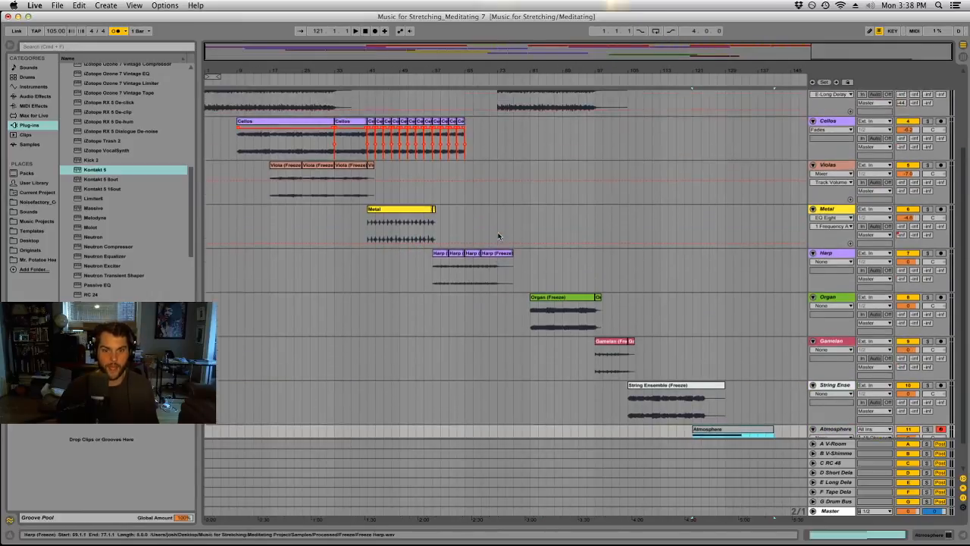
left_click(285, 163)
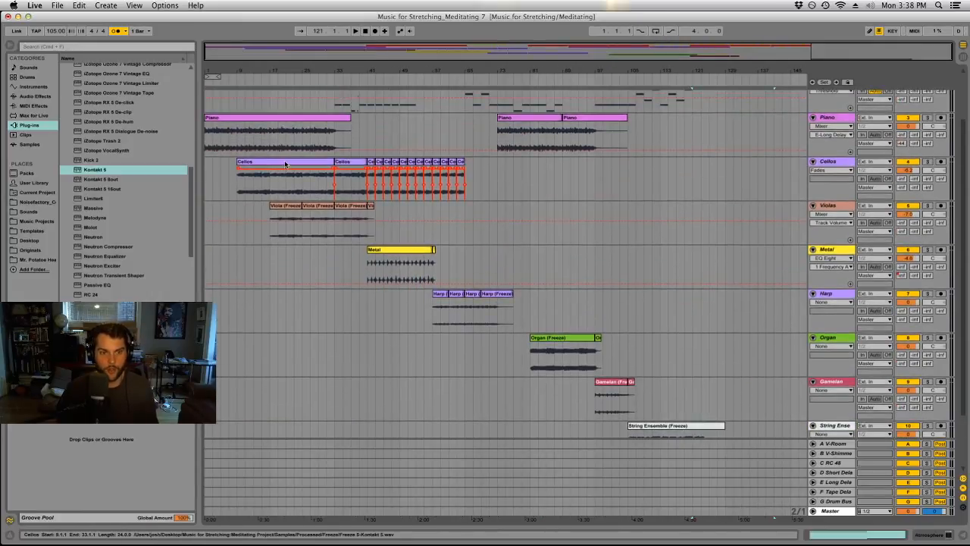
left_click_drag(285, 164, 700, 181)
scroll(698, 228, "down", 2)
scroll(691, 159, "up", 1)
left_click(716, 123)
left_click_drag(716, 123, 797, 123)
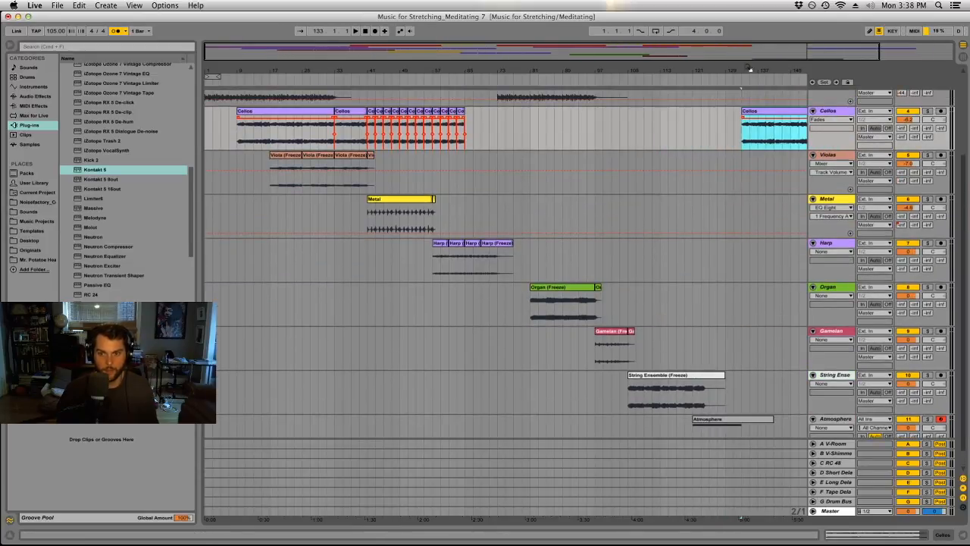
Play the arrangement from about bar 120 to hear the Atmosphere part enter under the String Ensemble.
left_click(706, 80)
left_click(692, 79)
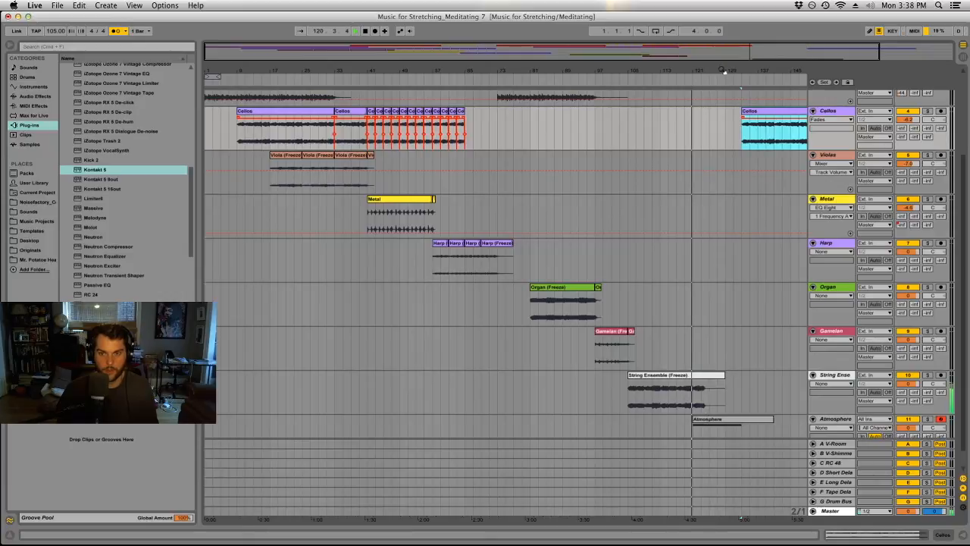
left_click_drag(722, 72, 634, 72)
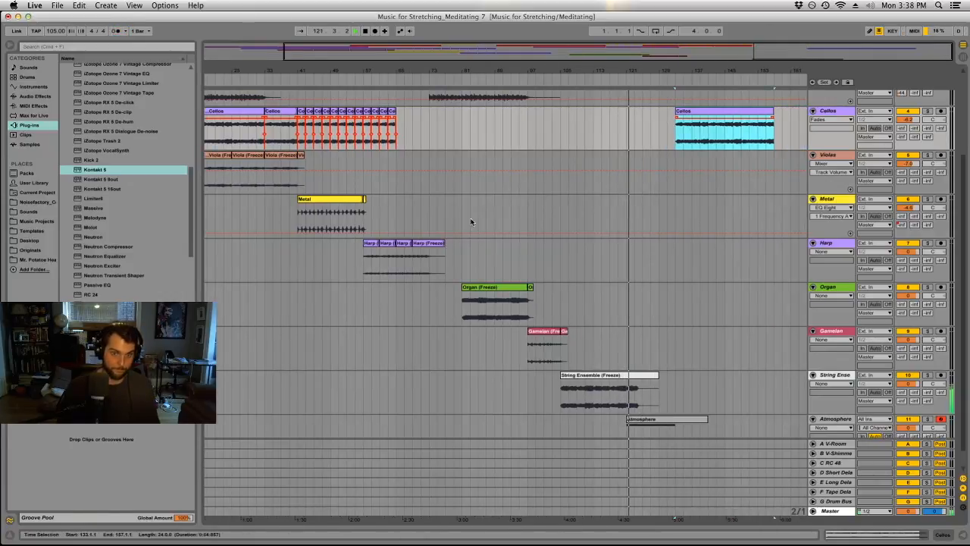
Copy a short excerpt of the Piano clip to bar 121 and trim it to end at about 121.3.2.
scroll(488, 299, "up", 3)
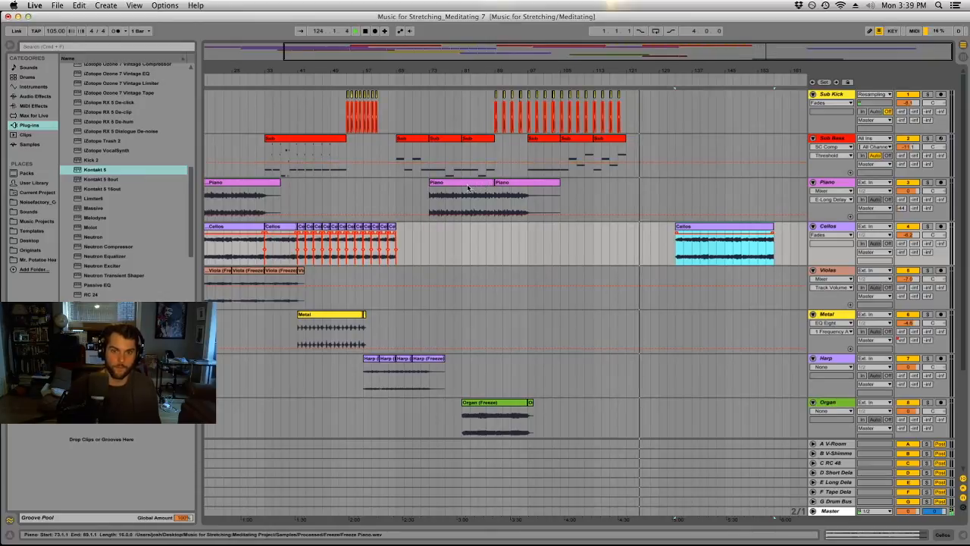
left_click_drag(468, 187, 650, 182)
left_click_drag(648, 69, 649, 132)
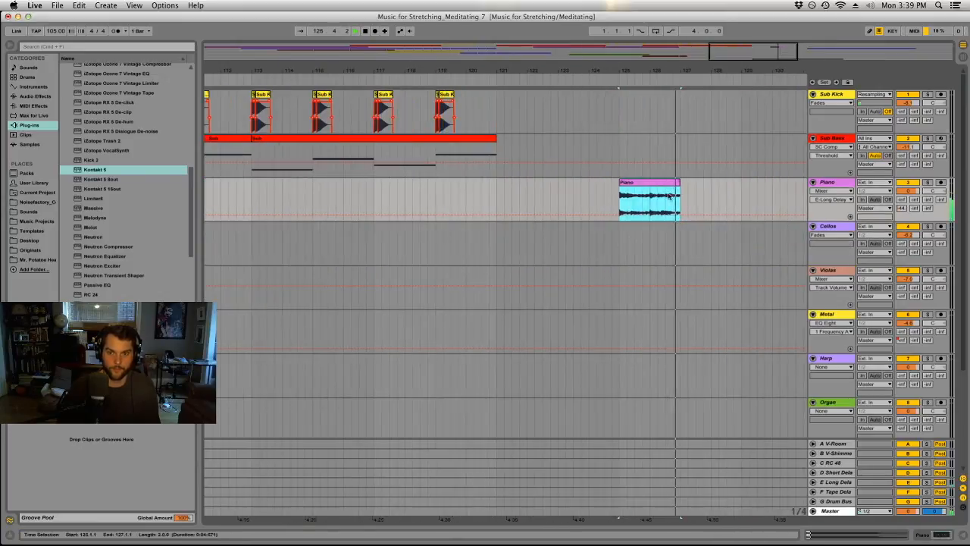
left_click_drag(680, 182, 514, 190)
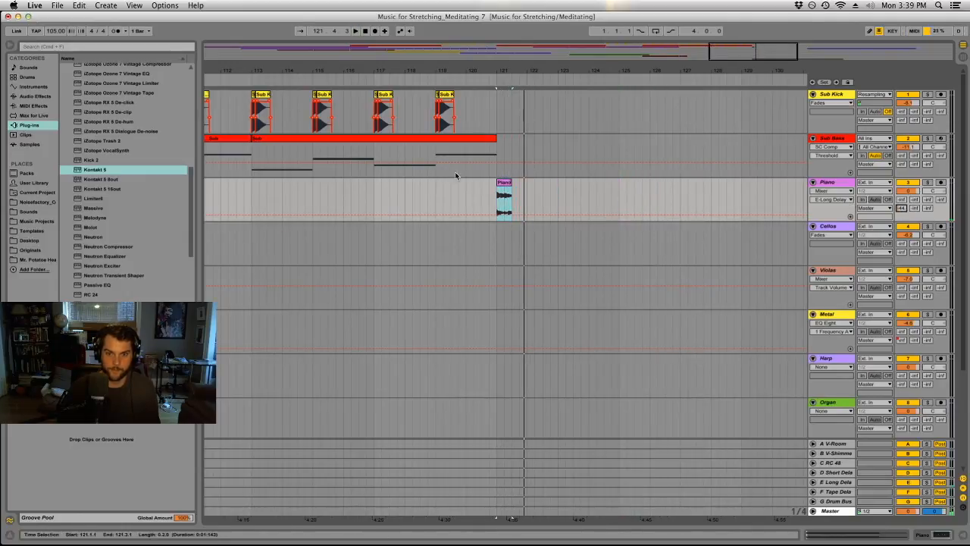
mouse_move(510, 184)
left_mouse_down()
mouse_move(524, 184)
mouse_move(514, 184)
left_mouse_up()
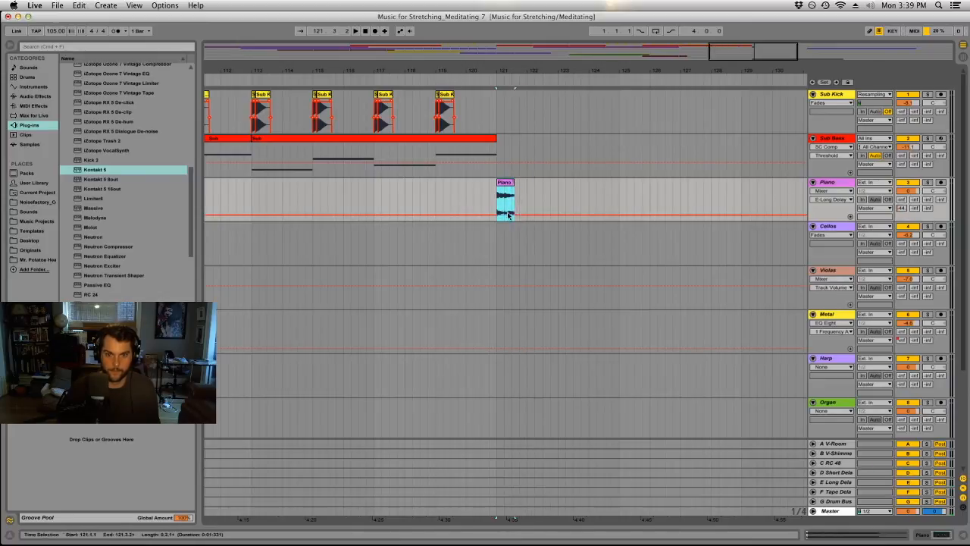
Raise the E-Long Delay send automation over the Piano excerpt, and copy the excerpt to bars 123 and 125.
key("space")
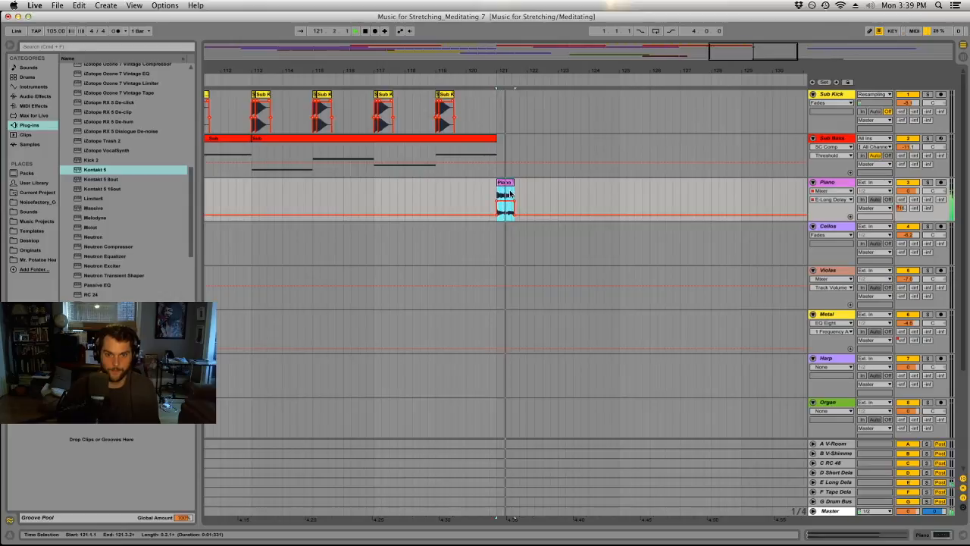
left_click_drag(510, 193, 571, 193)
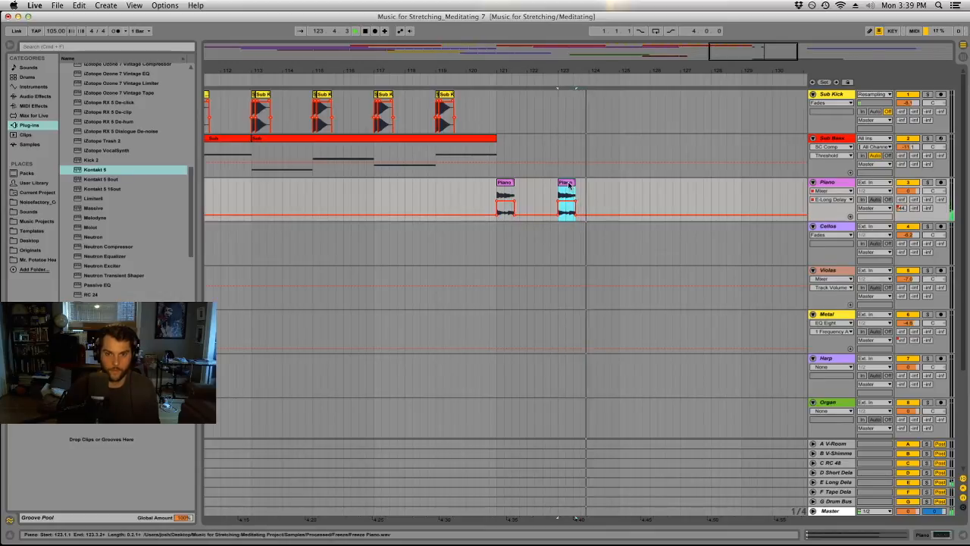
left_click_drag(586, 192, 628, 189)
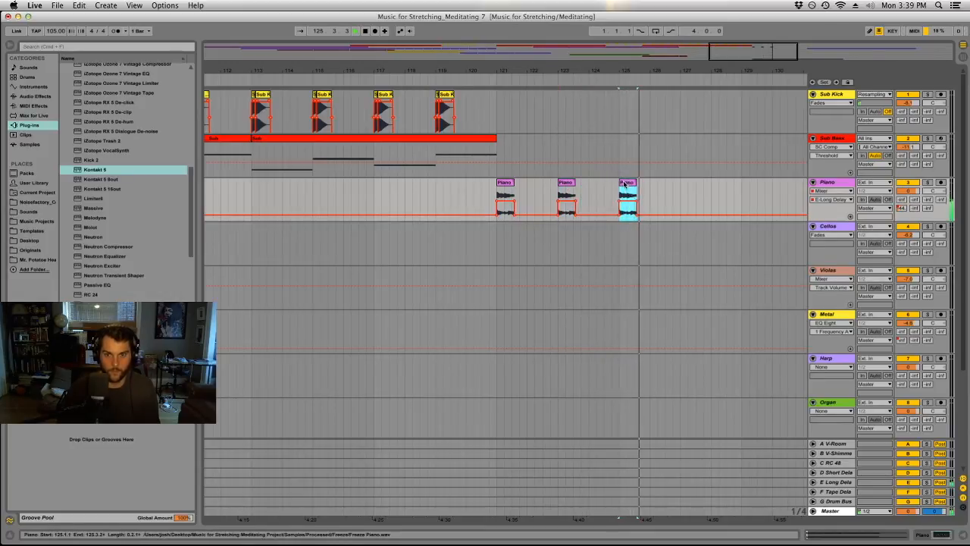
Solo and enlarge the Piano track, and play the excerpt at bar 121.
left_click(508, 180)
left_click_drag(509, 78, 416, 70)
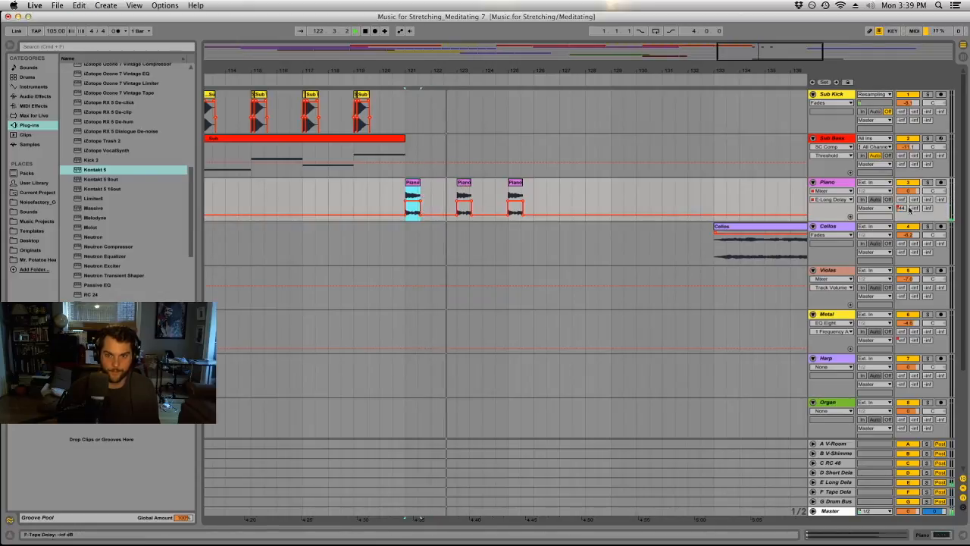
left_click(927, 182)
left_click_drag(819, 223, 828, 416)
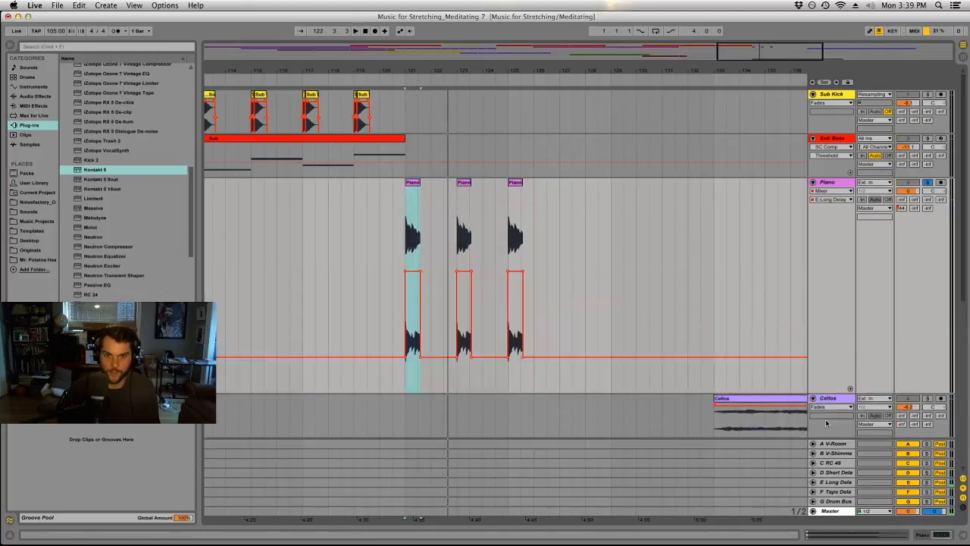
left_click_drag(416, 73, 330, 74)
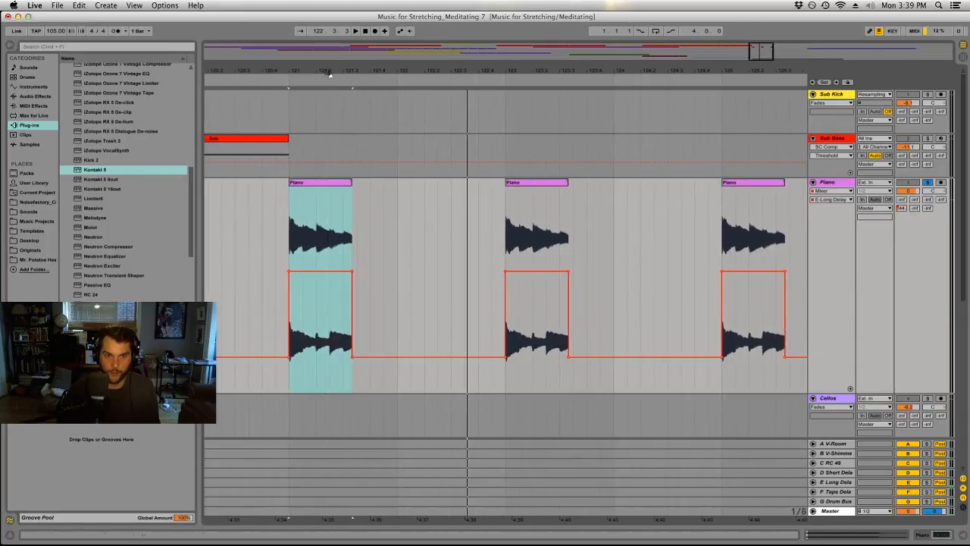
left_click(320, 183)
key("space")
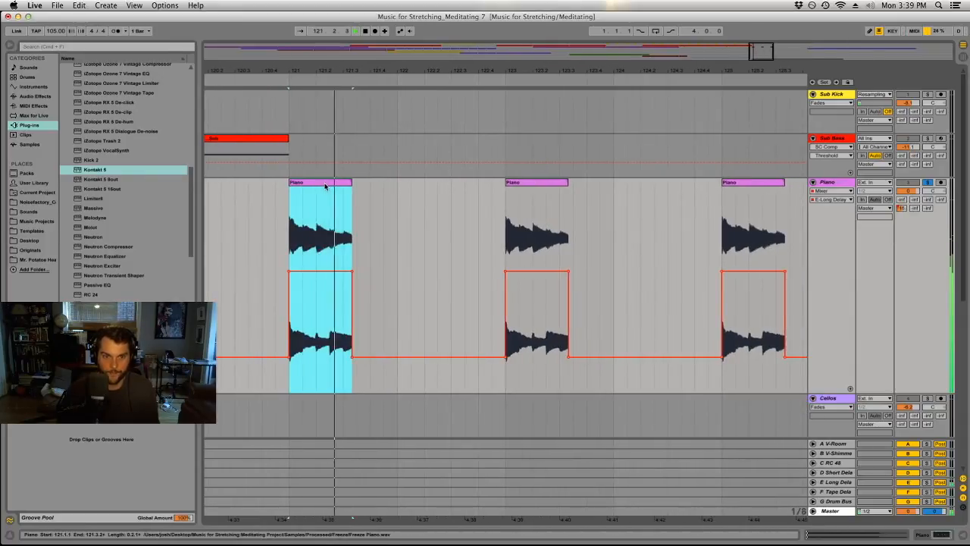
Try longer ends up to bar 122 for the first Piano excerpt, and trim it to two beats.
mouse_move(351, 184)
left_mouse_down()
mouse_move(390, 186)
mouse_move(367, 188)
left_mouse_up()
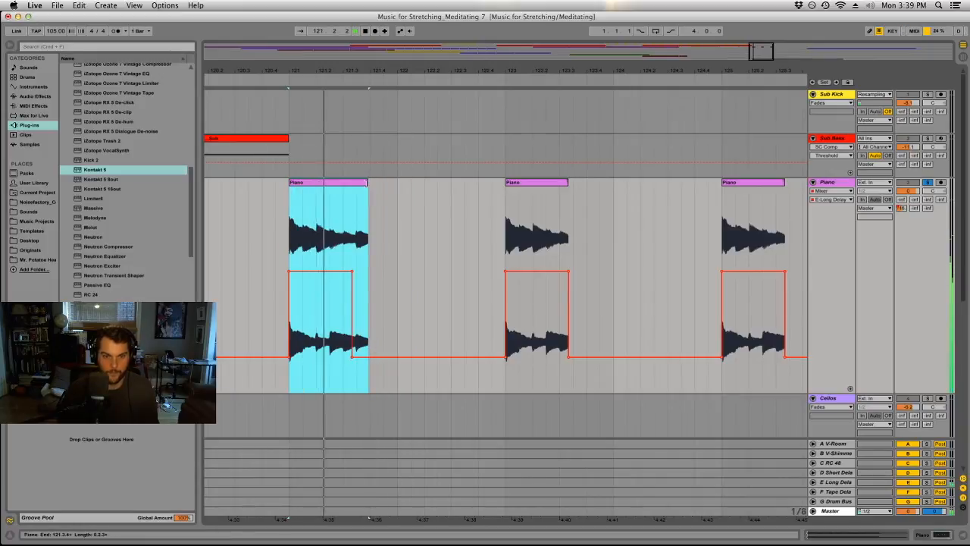
left_click_drag(368, 186, 397, 195)
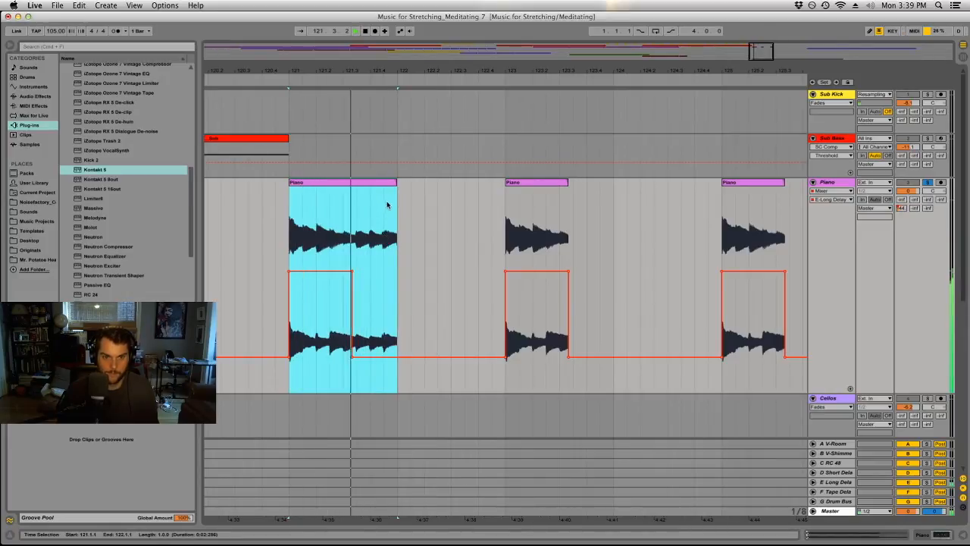
left_click_drag(395, 185, 343, 195)
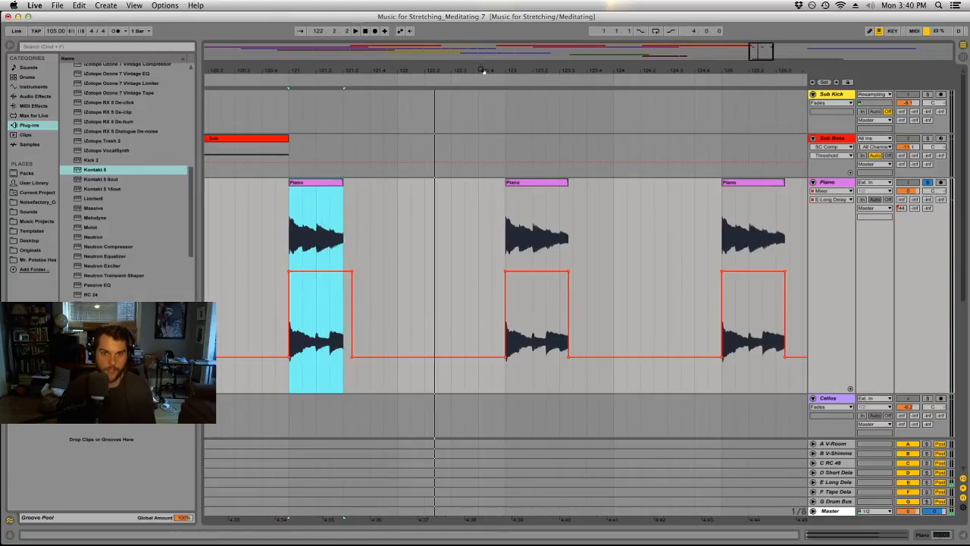
Delete the Piano excerpt copies at bars 123 and 125.
left_click_drag(483, 69, 481, 23)
left_click(485, 183)
key("Delete")
left_click(503, 182)
key("Delete")
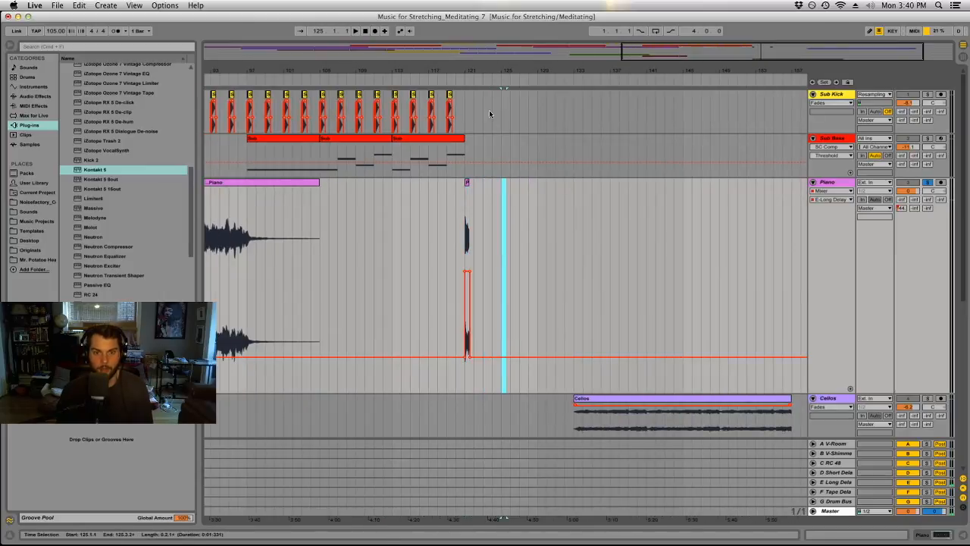
Copy the two-beat Piano excerpt with its delay send automation to bars 123, 125 and 127.
left_click_drag(491, 72, 463, 186)
left_click(429, 191)
left_click_drag(463, 183, 501, 194)
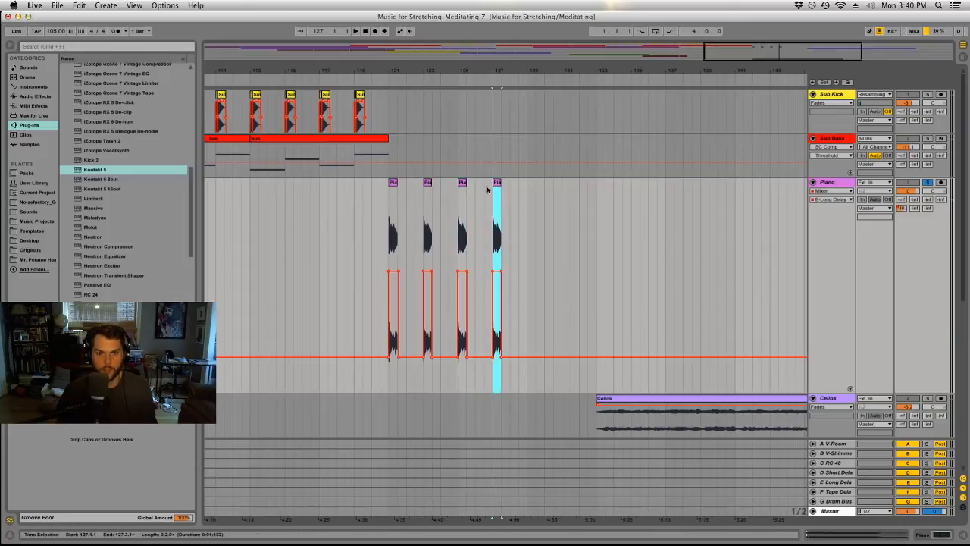
Unsolo the Piano track and play the repeated excerpts with all tracks from bar 121.
left_click(392, 182)
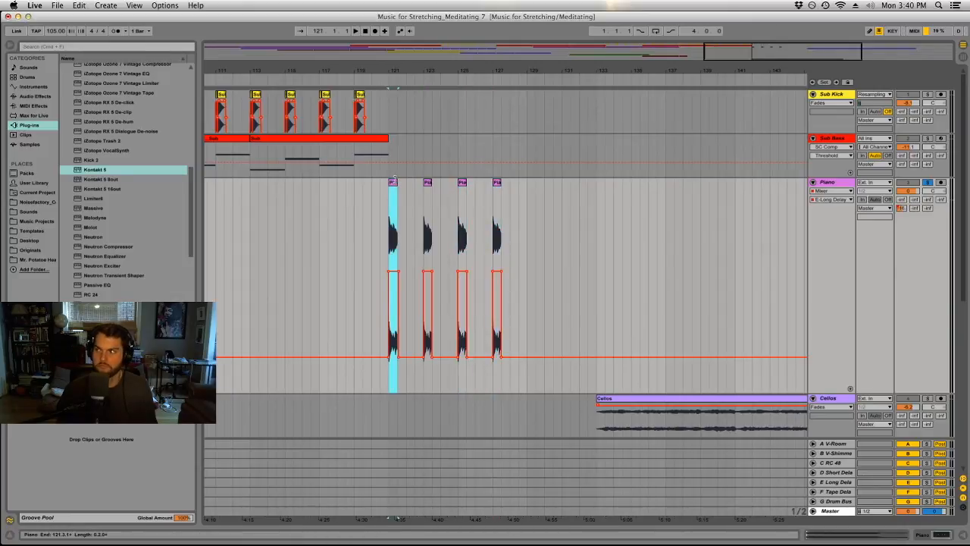
key("space")
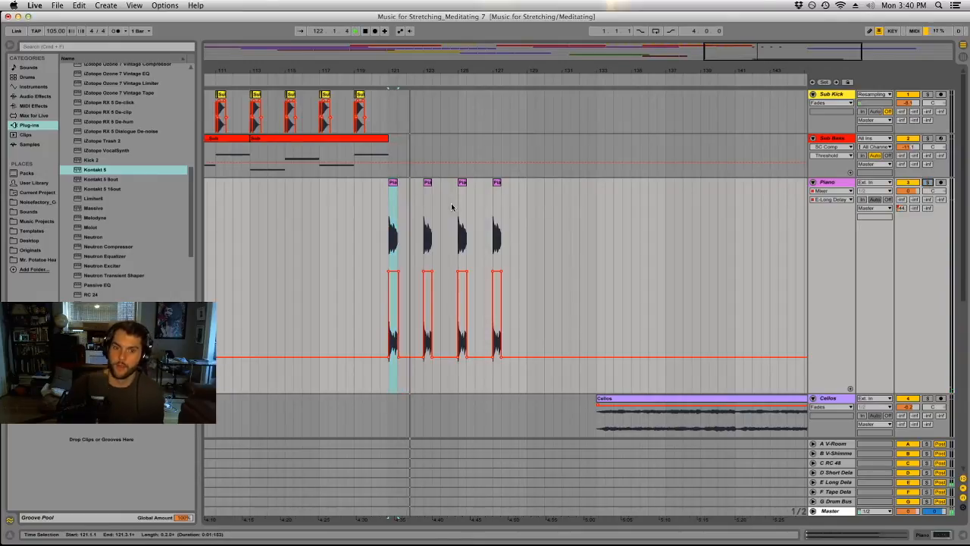
scroll(459, 254, "down", 10)
scroll(459, 255, "up", 10)
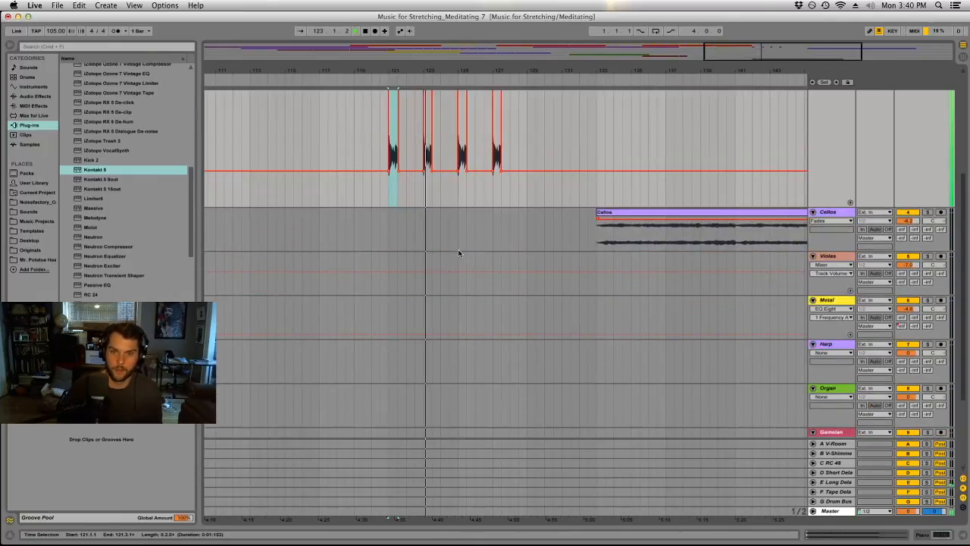
Duplicate the four Piano excerpts with their delay send automation from bars 121–129 to bars 129–137.
left_click_drag(525, 168, 393, 170)
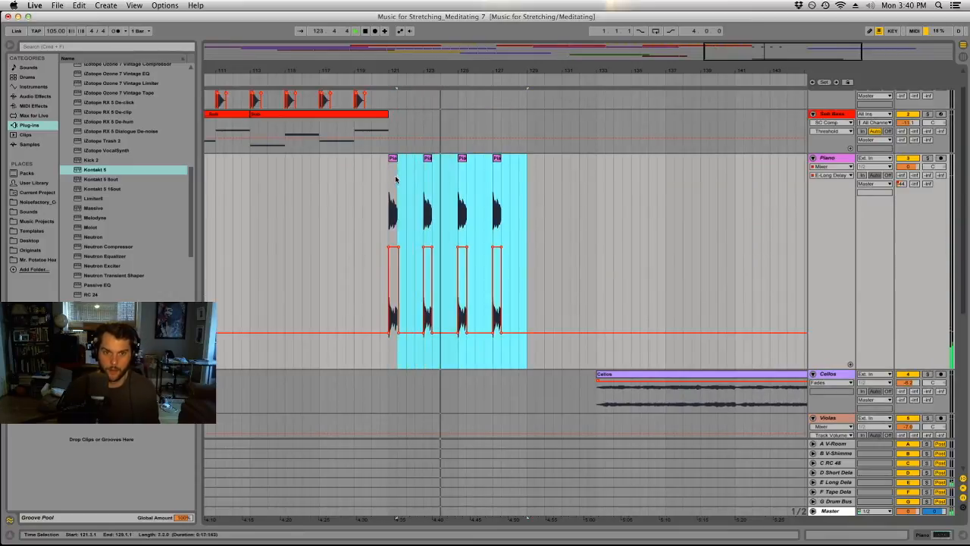
key("super+d")
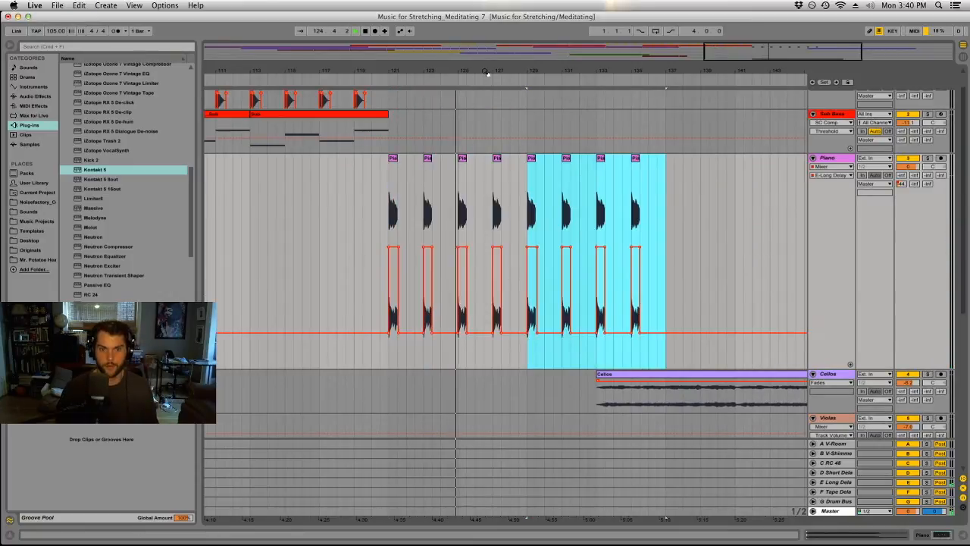
Review how the Piano, Cellos, String Ensemble and Atmosphere parts line up around bars 121 to 137 during playback.
left_click_drag(487, 72, 605, 37)
scroll(602, 125, "up", 1)
scroll(585, 219, "down", 3)
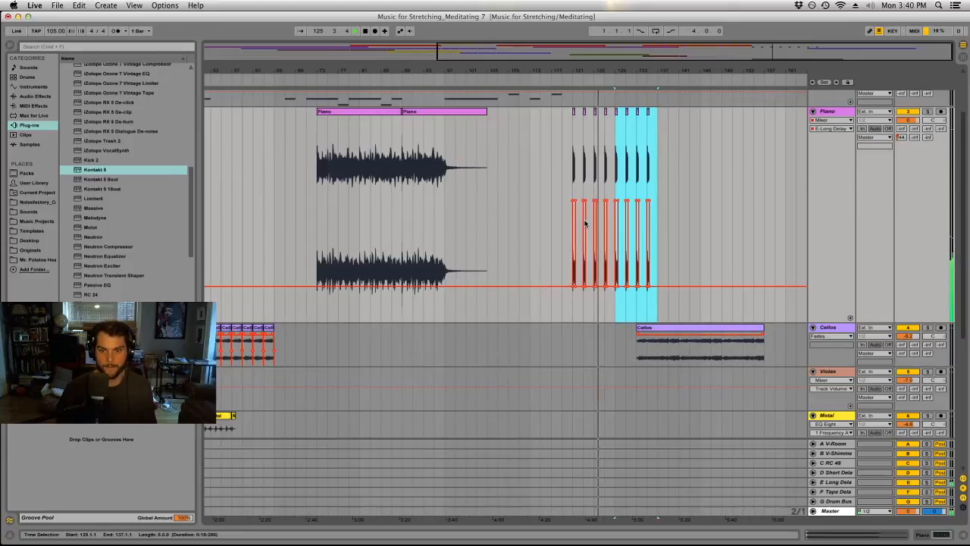
scroll(585, 221, "down", 5)
scroll(585, 221, "up", 4)
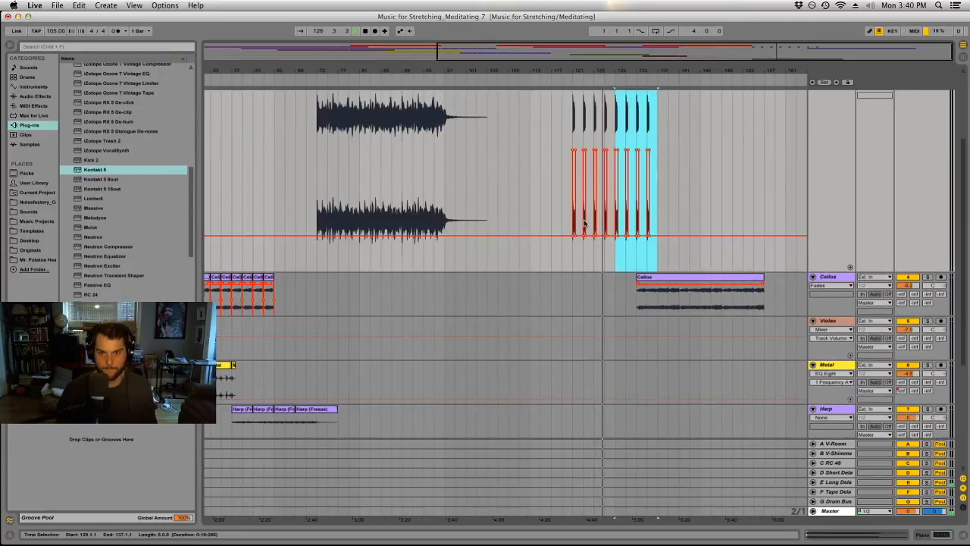
left_click_drag(639, 71, 577, 110)
scroll(577, 240, "down", 6)
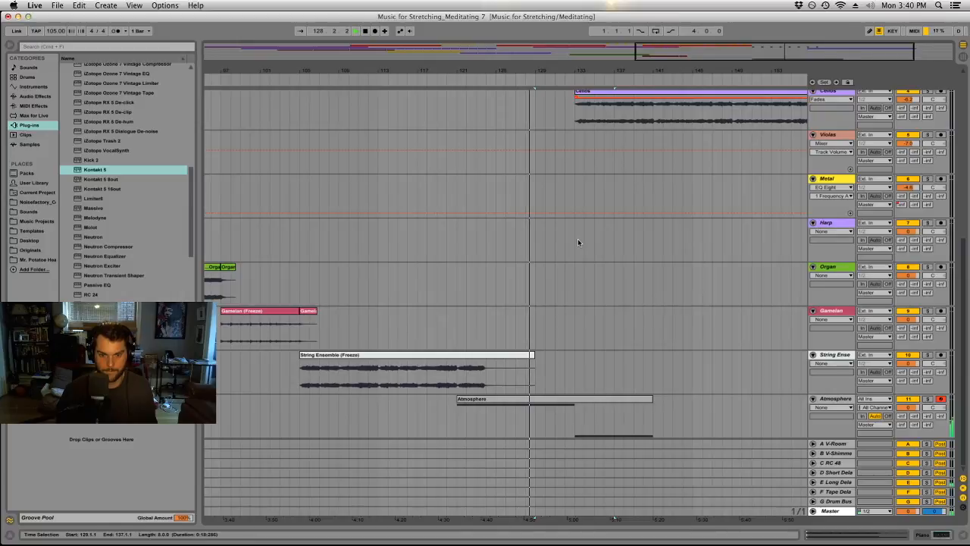
scroll(578, 239, "up", 8)
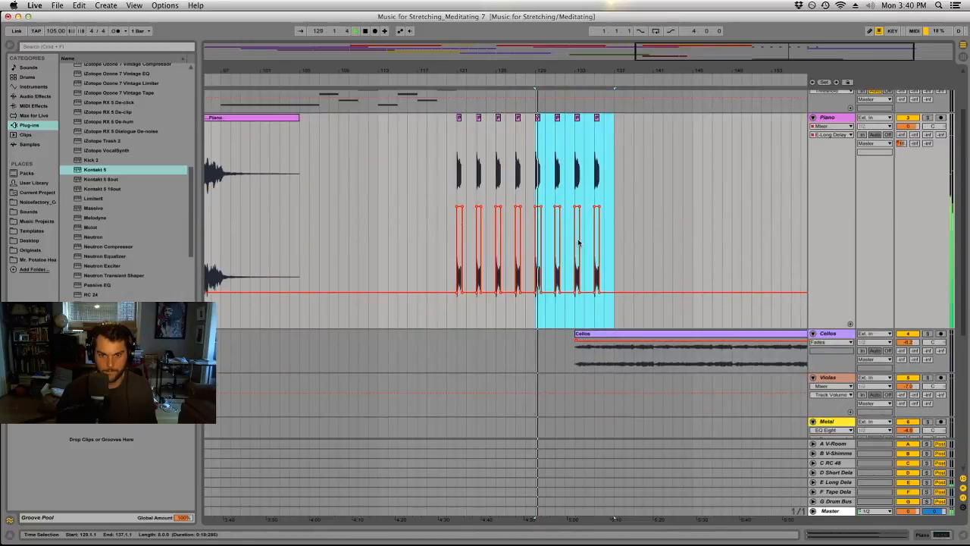
scroll(578, 242, "up", 3)
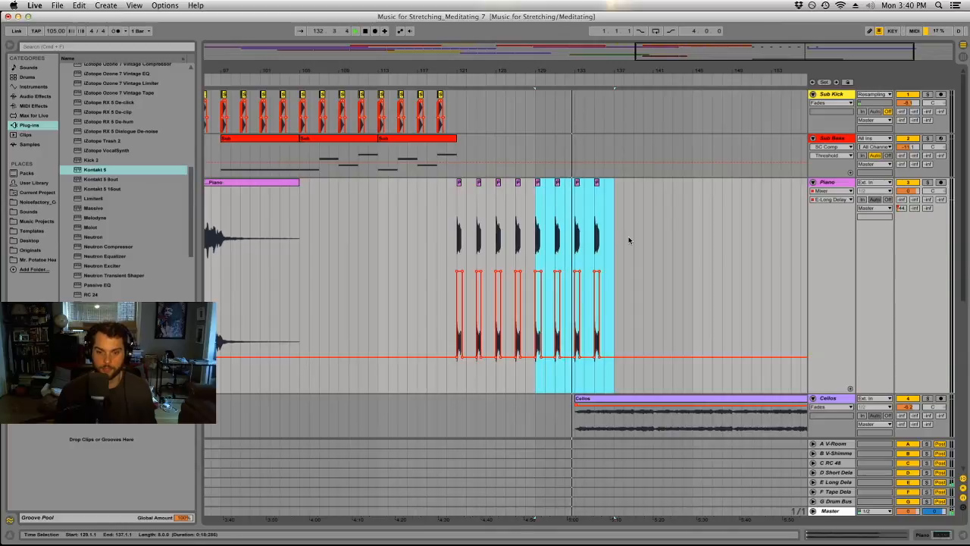
Split the returning Cellos clip at bar 135 and repeat its first two bars at bars 135, 137 and 139.
left_click(590, 417)
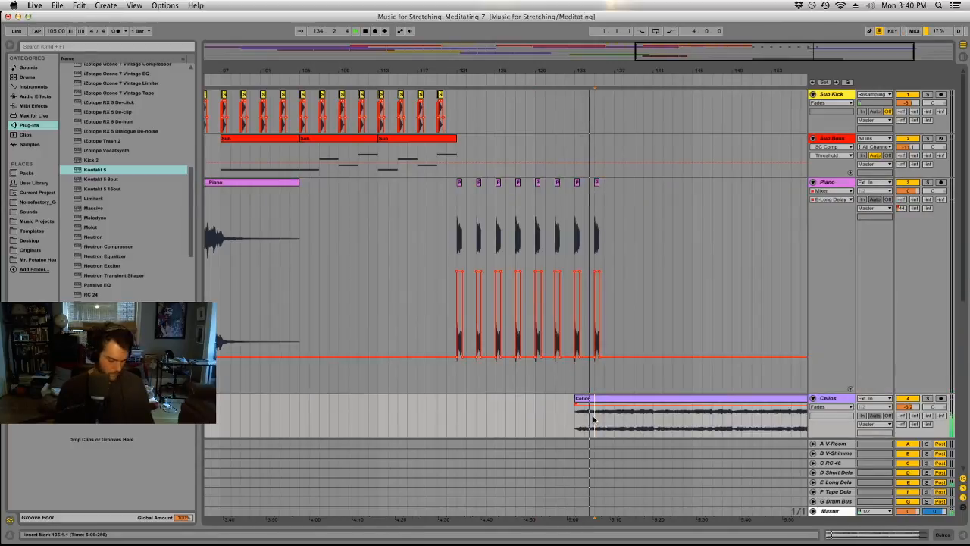
key("super+e")
left_click(586, 399)
key("super+d")
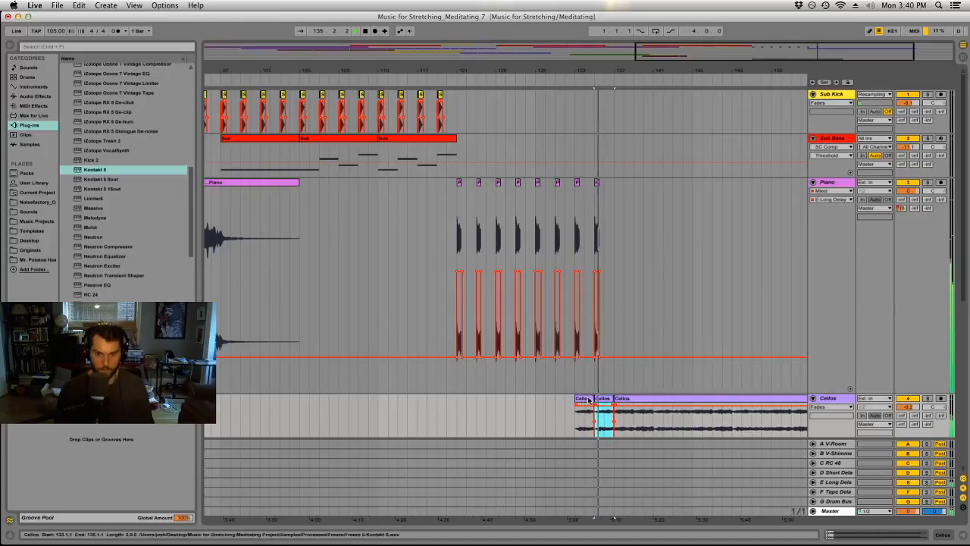
key("super+d")
Duplicate the Piano excerpts at bars 133 and 135 to bars 137 and 139 with their send automation.
key("super+d")
left_click_drag(594, 206, 616, 208)
left_click(577, 216)
key("super+d")
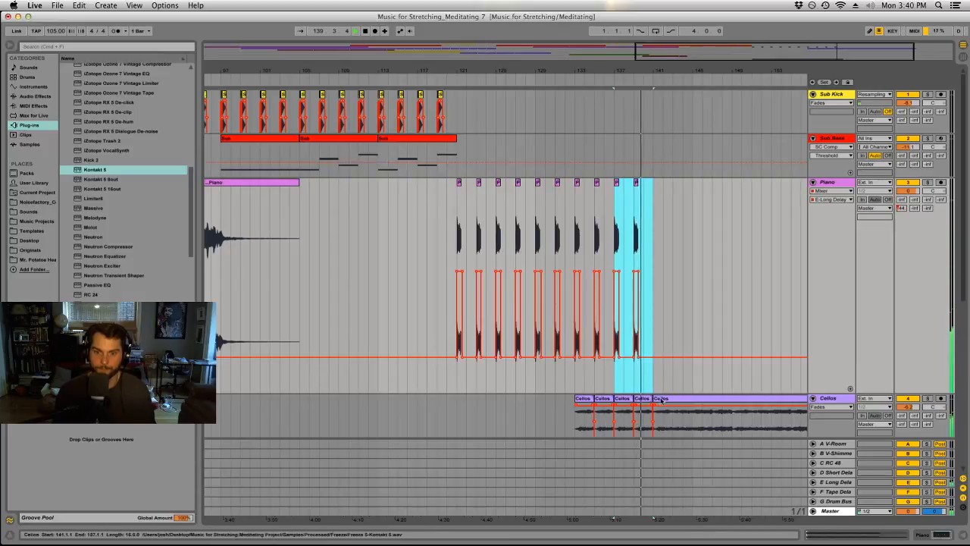
Repeat the two-bar Cellos clip at bar 139 four more times, filling bars 141 to 149.
left_click(642, 399)
key("super+d")
key("super+d")
key("super+d")
key("super+d")
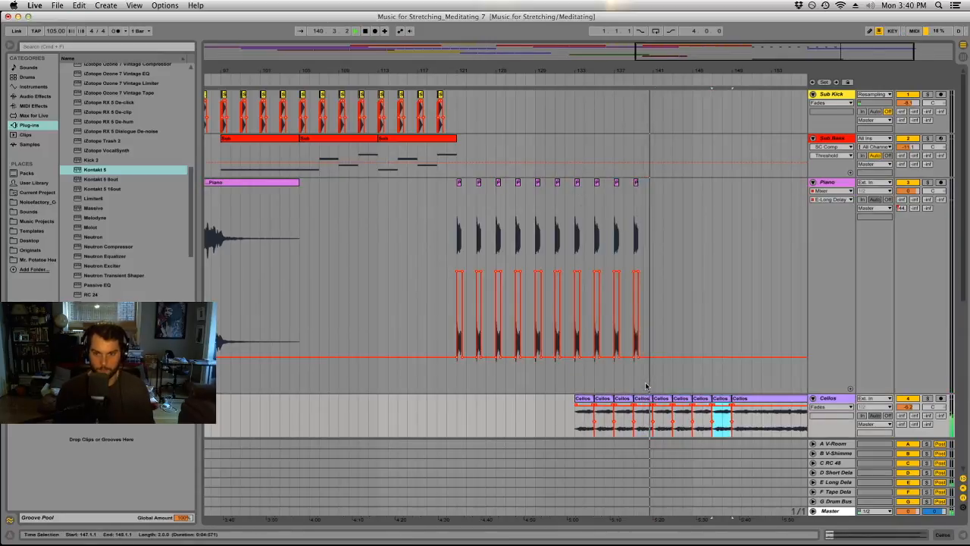
Extend the Cellos clip starting at bar 141 over the following pieces so it runs to bar 166.
scroll(646, 377, "down", 10)
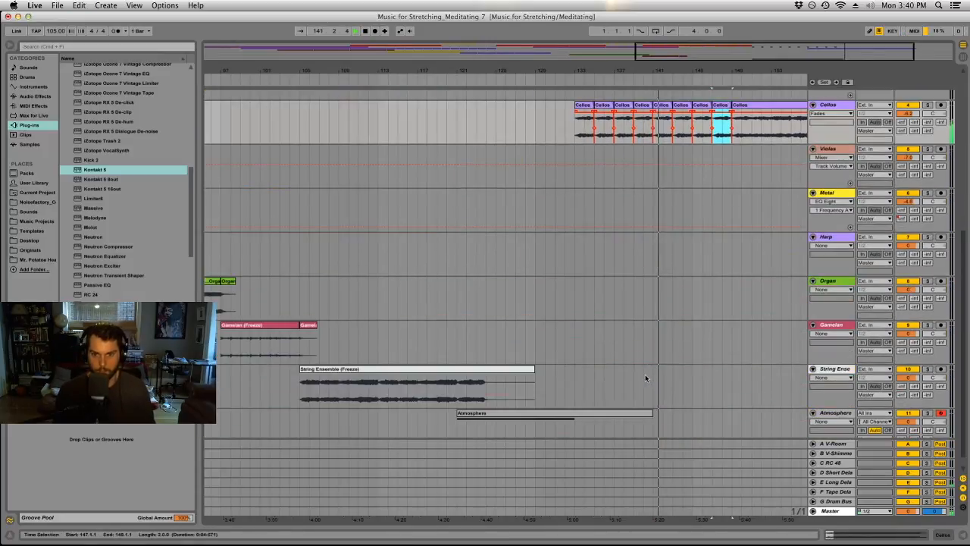
scroll(645, 376, "up", 6)
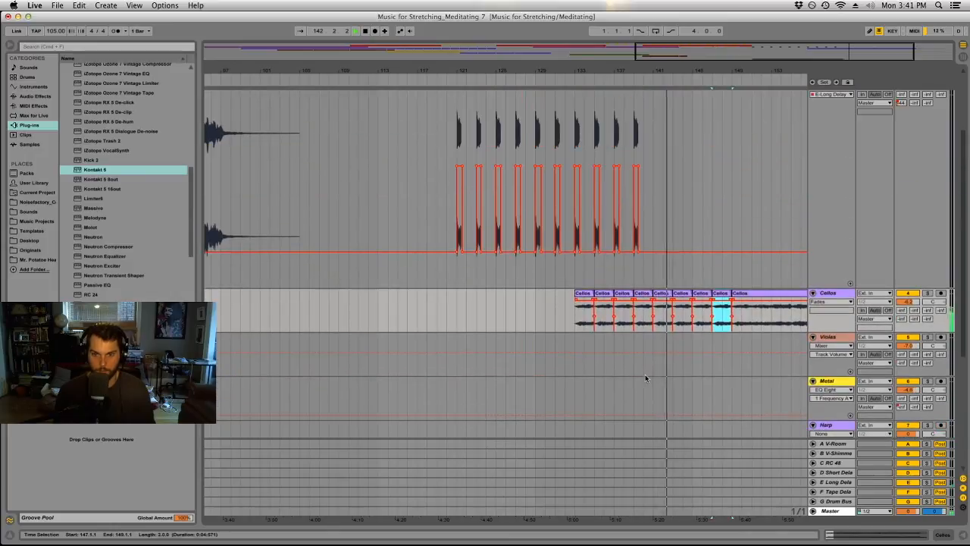
left_click(674, 294)
left_click_drag(670, 294, 723, 297)
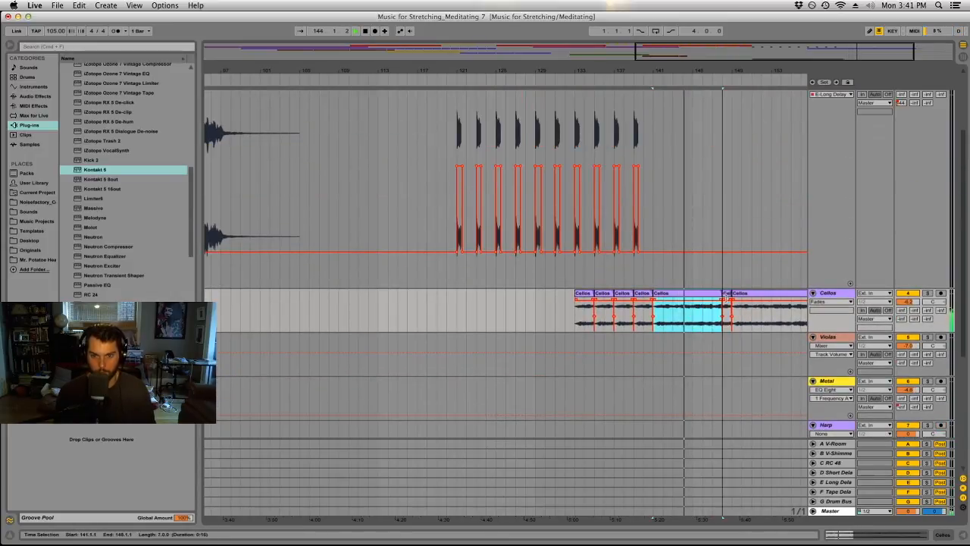
left_click_drag(728, 294, 732, 296)
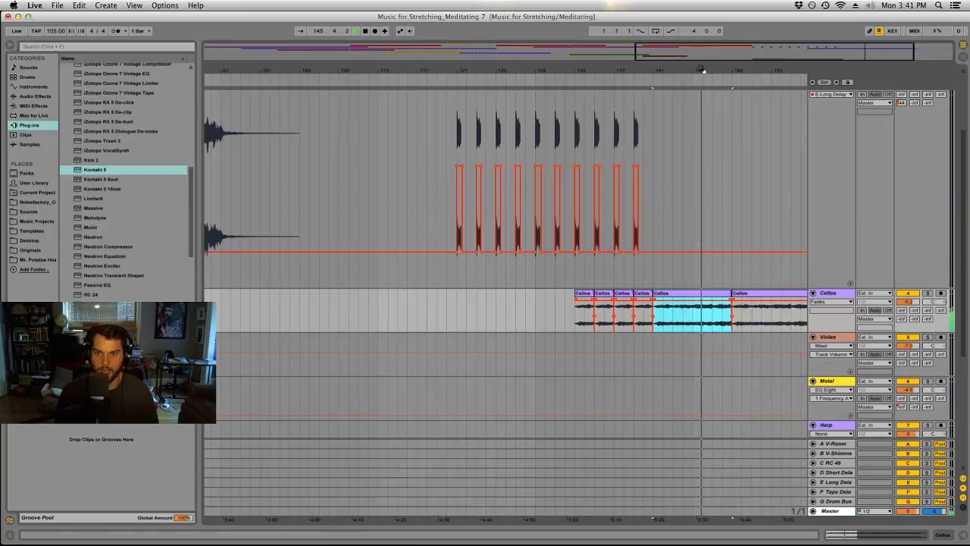
left_click_drag(703, 69, 640, 66)
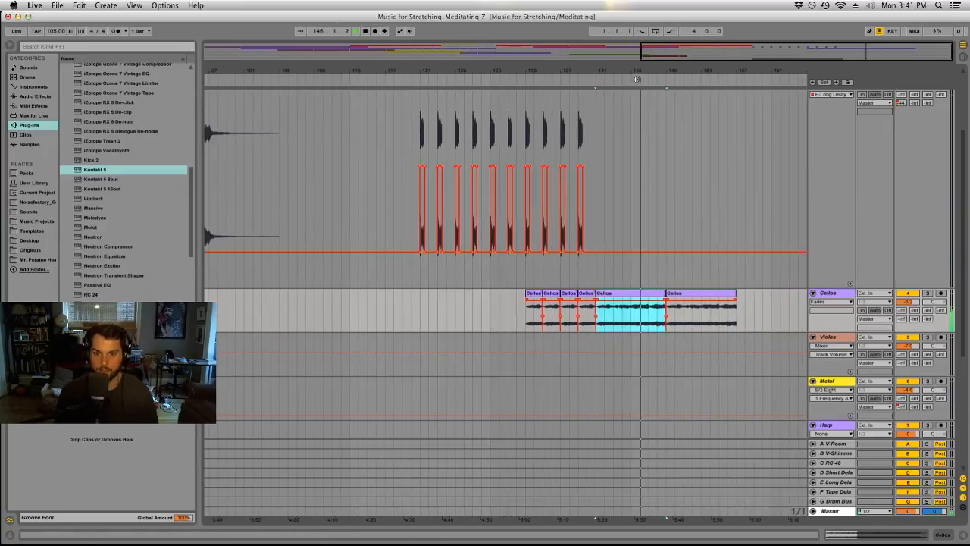
left_click(695, 296)
left_click_drag(663, 293, 763, 294)
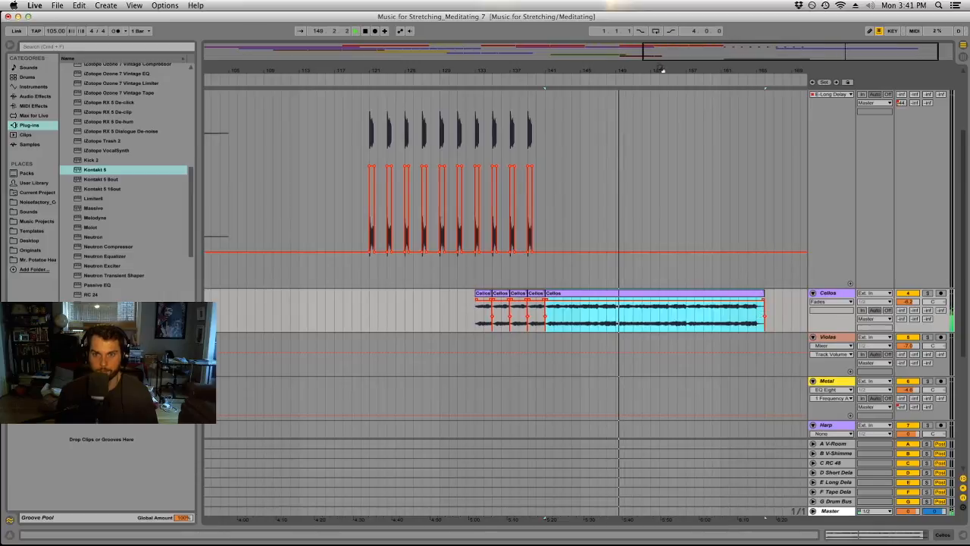
Copy the opening Piano clip to bar 149 and lower the Piano track volume to -1.1 dB.
left_click_drag(662, 69, 682, 57)
scroll(599, 235, "up", 3)
scroll(394, 269, "down", 1)
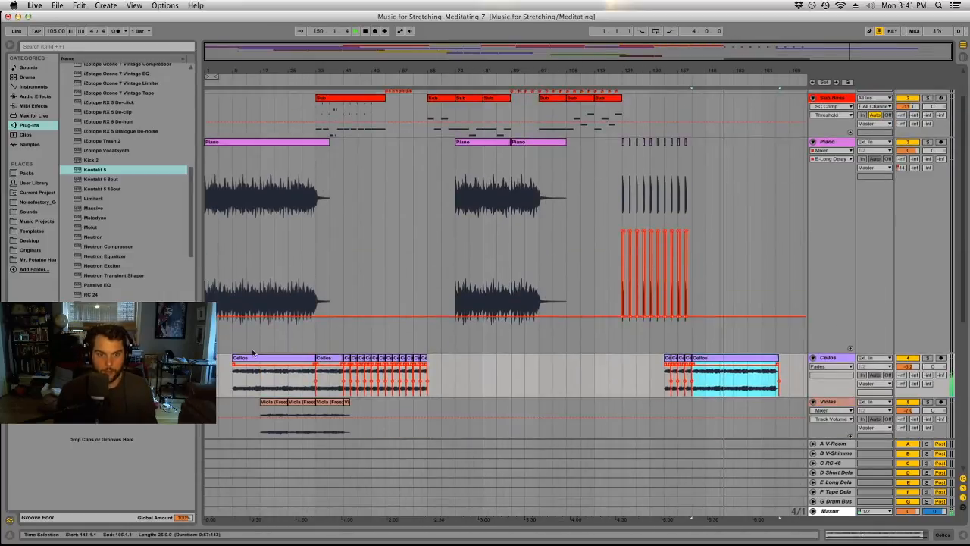
left_click_drag(235, 144, 745, 193)
left_click_drag(742, 72, 687, 64)
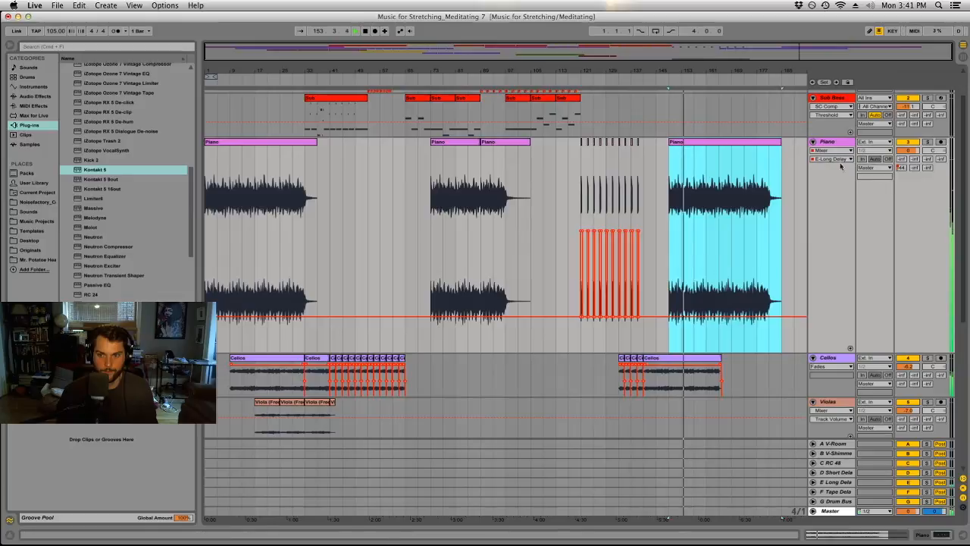
left_click_drag(904, 150, 903, 158)
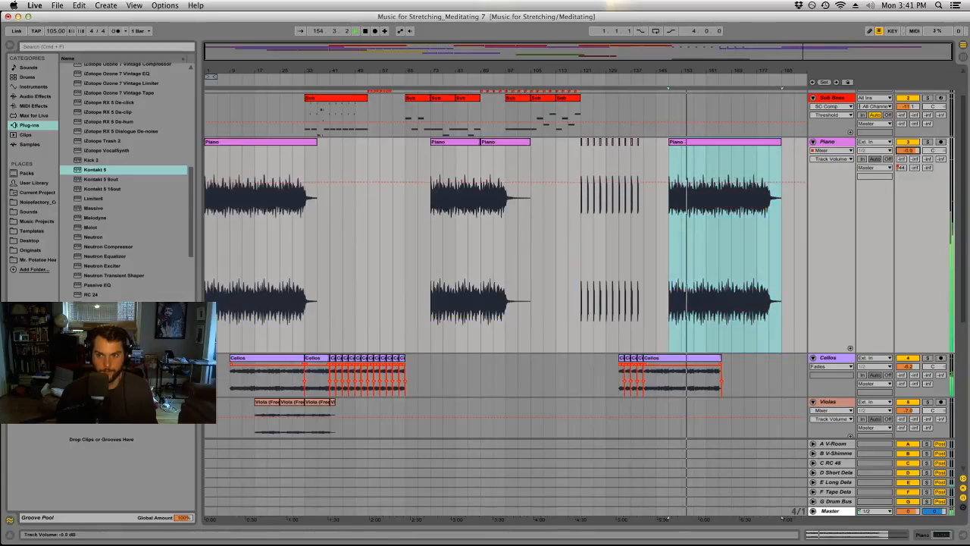
Copy the first Sub Bass clip to bar 157 and two eight-bar Viola clips to bars 165–181.
scroll(404, 149, "up", 2)
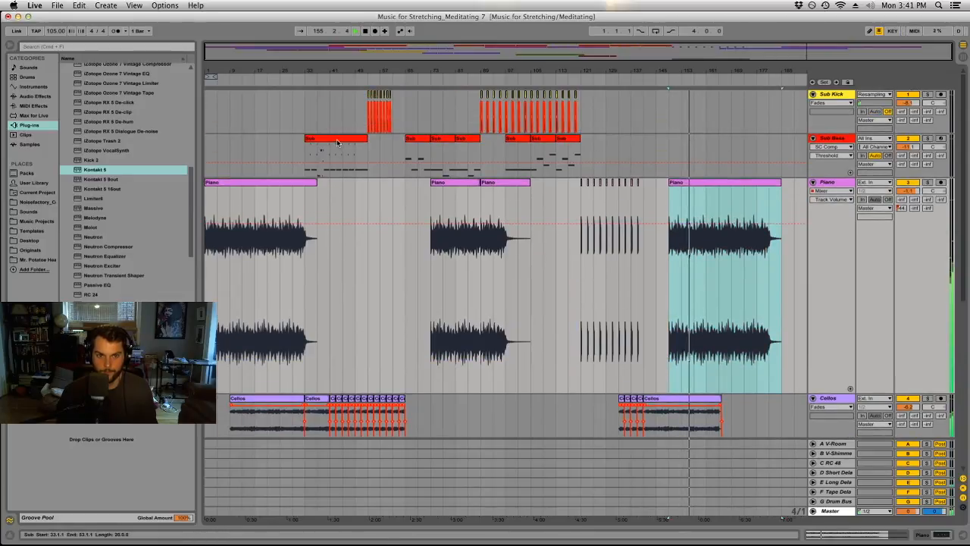
left_click_drag(338, 142, 710, 171)
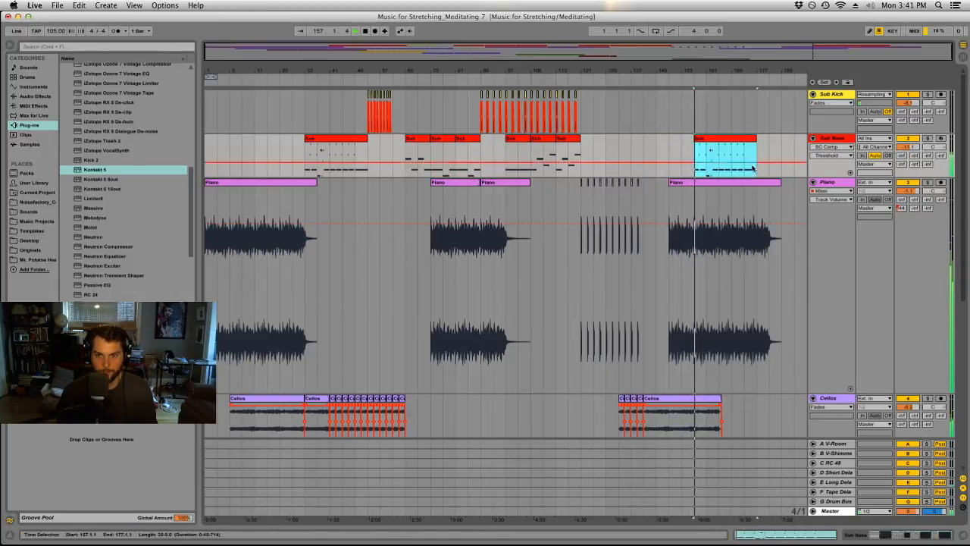
scroll(719, 223, "down", 2)
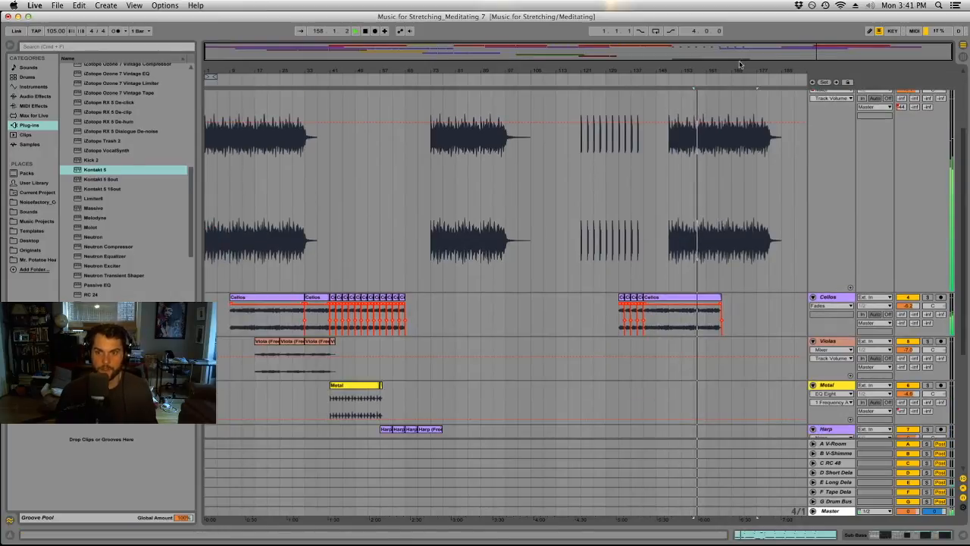
scroll(467, 248, "down", 4)
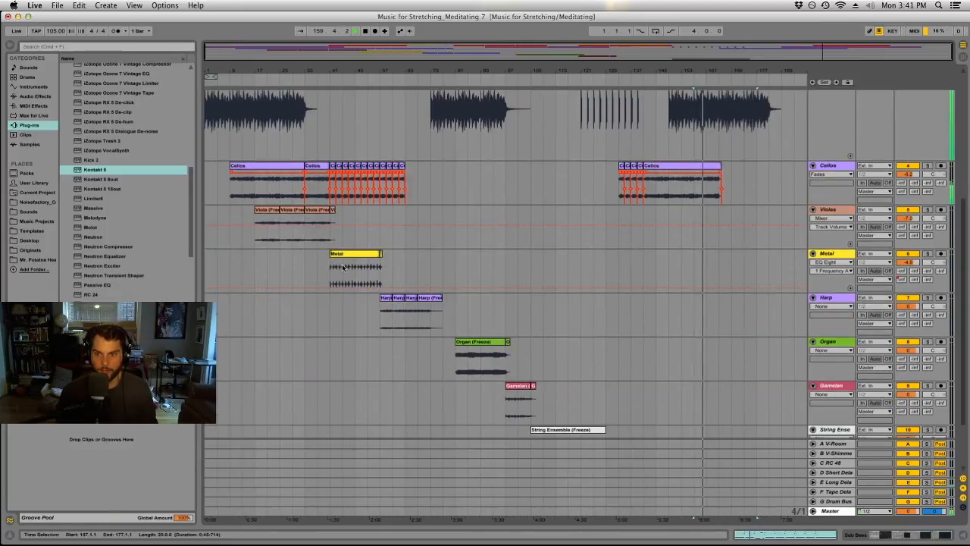
left_click_drag(263, 226, 728, 219)
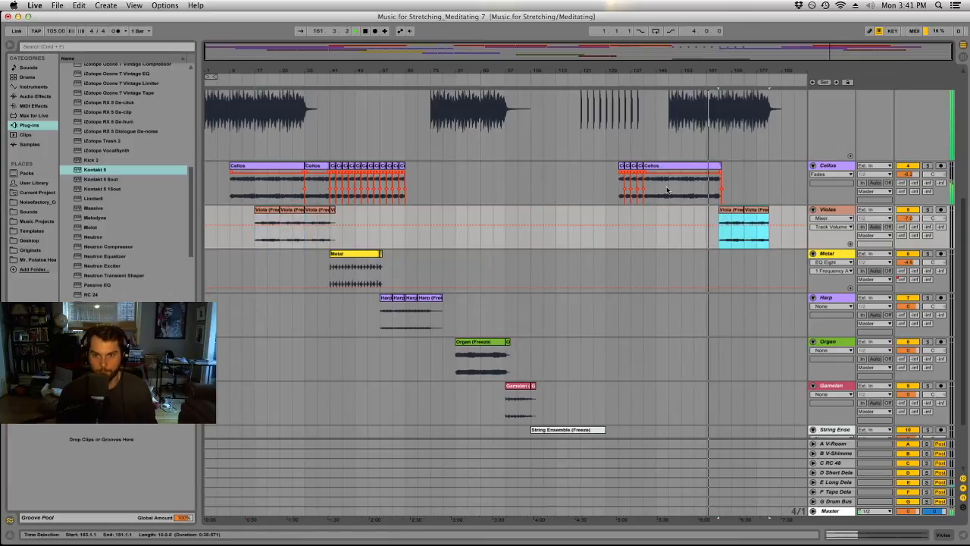
Split the long Cellos clip at bar 157 and copy its last piece to bars 165 and 173.
left_click(695, 189)
key("super+e")
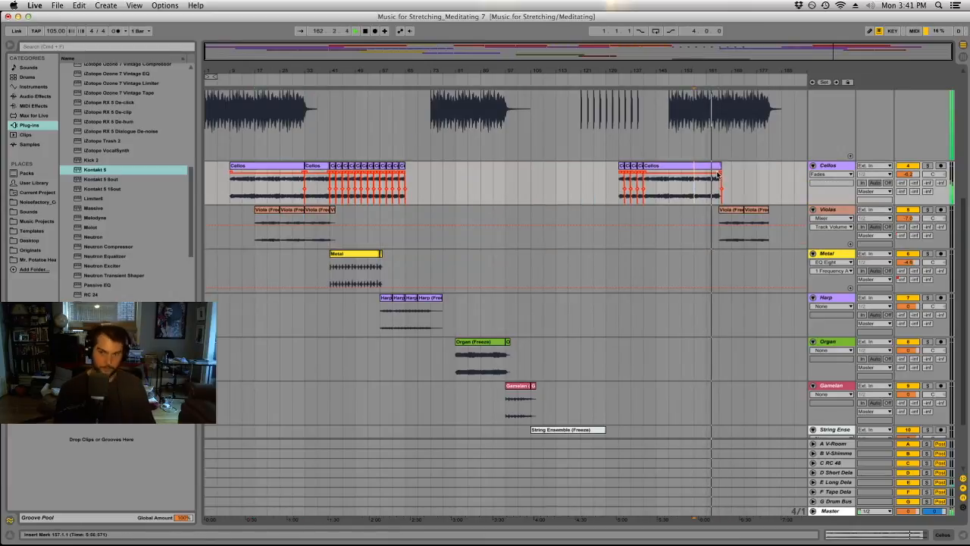
left_click(710, 166)
left_click_drag(711, 166, 762, 175)
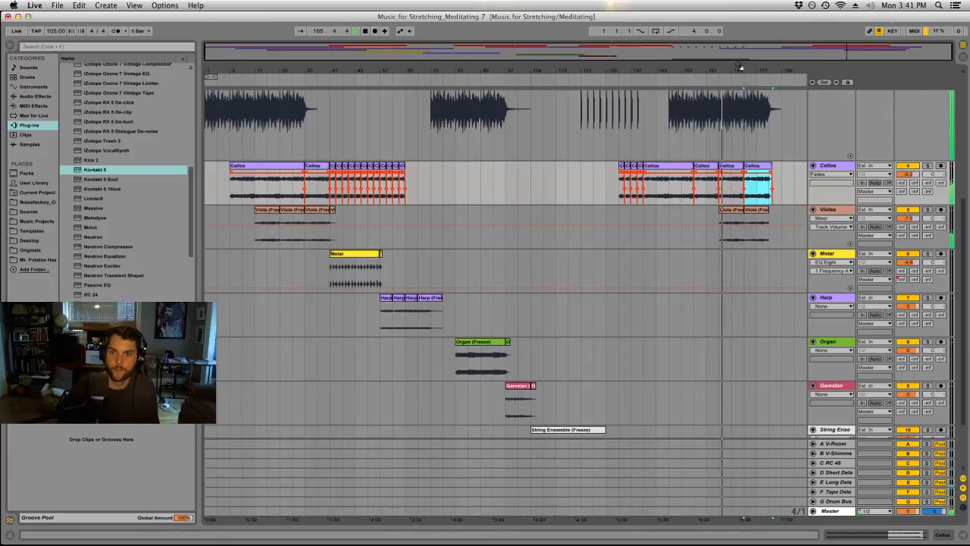
Try a copy of the 20-bar Sub Bass clip at bar 173, and undo it.
scroll(744, 204, "up", 8)
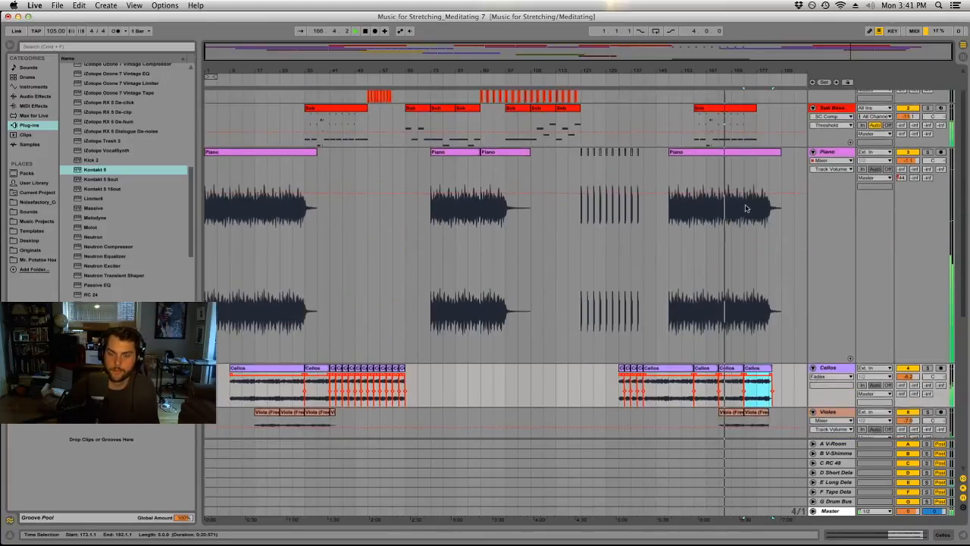
left_click_drag(725, 141, 771, 141)
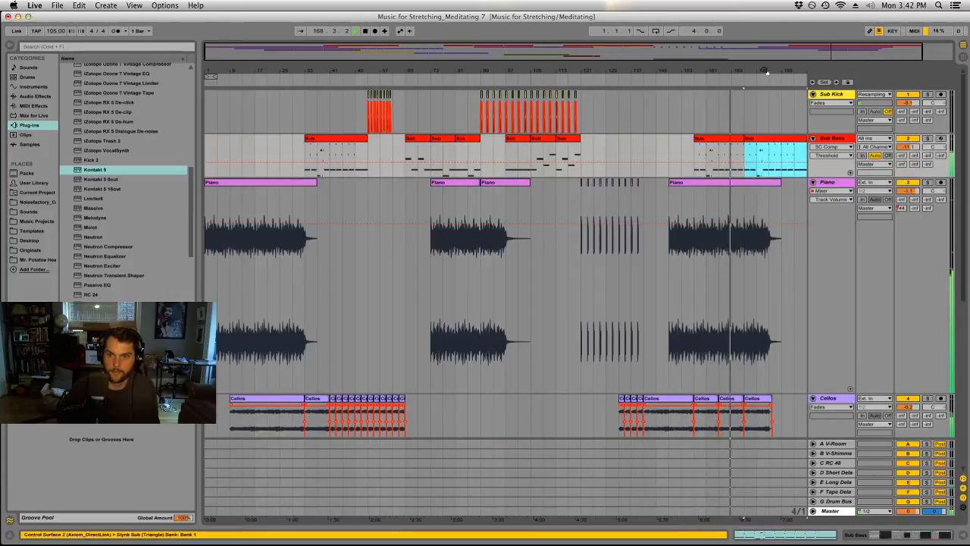
scroll(767, 71, "right", 2)
key("super+z")
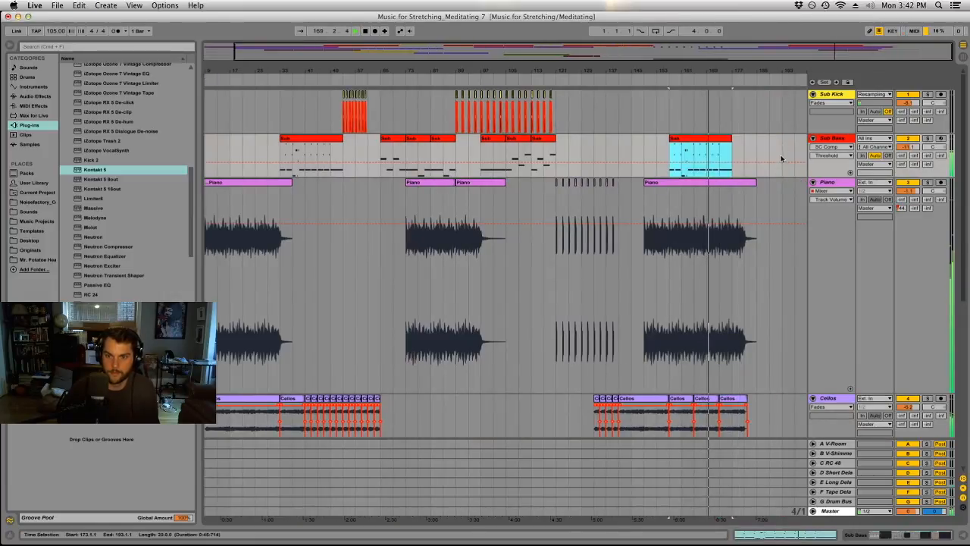
Split the copied Sub Bass clip at bar 165 and duplicate its first eight bars to bar 165.
left_click(693, 151)
key("super+e")
left_click(687, 140)
key("super+d")
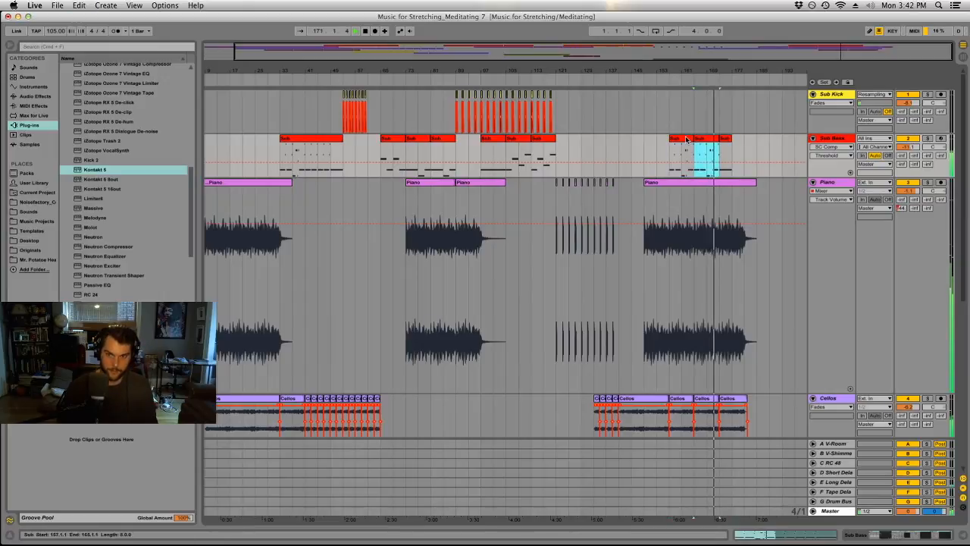
Move the four-bar Sub Bass remainder from bar 173 to bar 181, and duplicate the eight-bar clip at bar 165 to bar 173.
left_click_drag(748, 69, 641, 69)
double_click(541, 140)
left_click_drag(572, 139, 653, 159)
left_click(506, 139)
key("super+d")
left_click(689, 147)
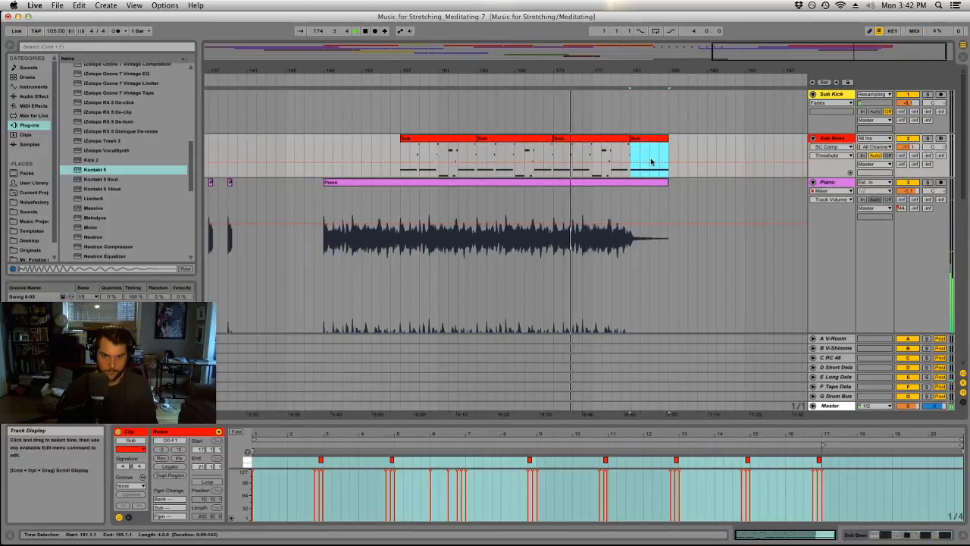
Copy the 16-bar Organ clip to bar 181 on the Organ track.
scroll(651, 160, "down", 10)
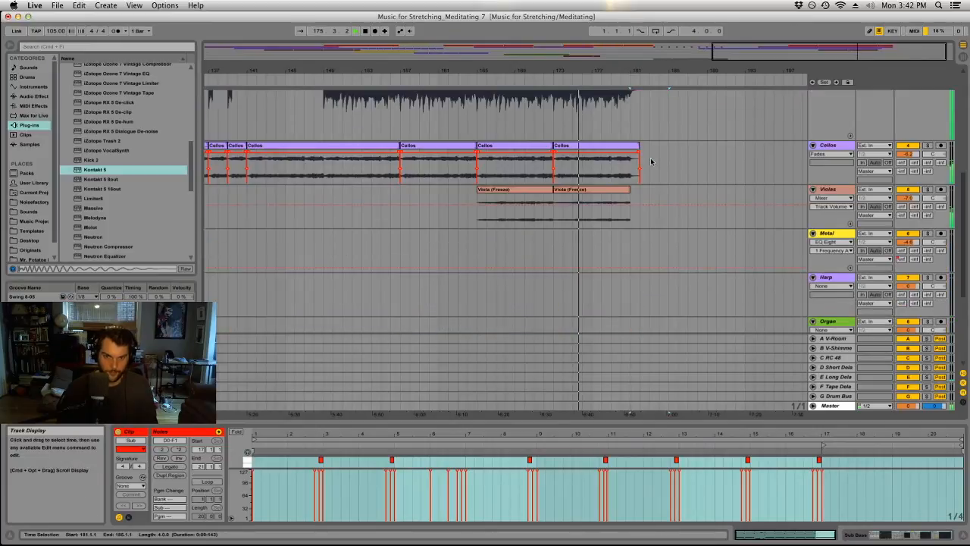
left_click_drag(641, 70, 641, 30)
scroll(663, 186, "down", 5)
left_click_drag(476, 251, 778, 253)
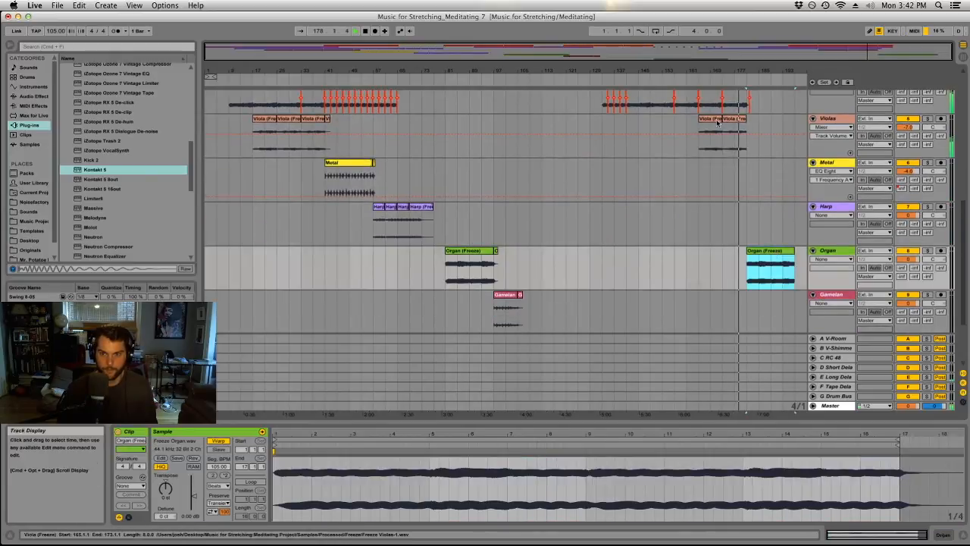
Copy the four two-bar Cellos clips from bars 133–141 to bars 181–189.
scroll(723, 163, "up", 3)
scroll(723, 163, "up", 3)
left_click_drag(616, 195, 755, 206)
left_click(756, 168)
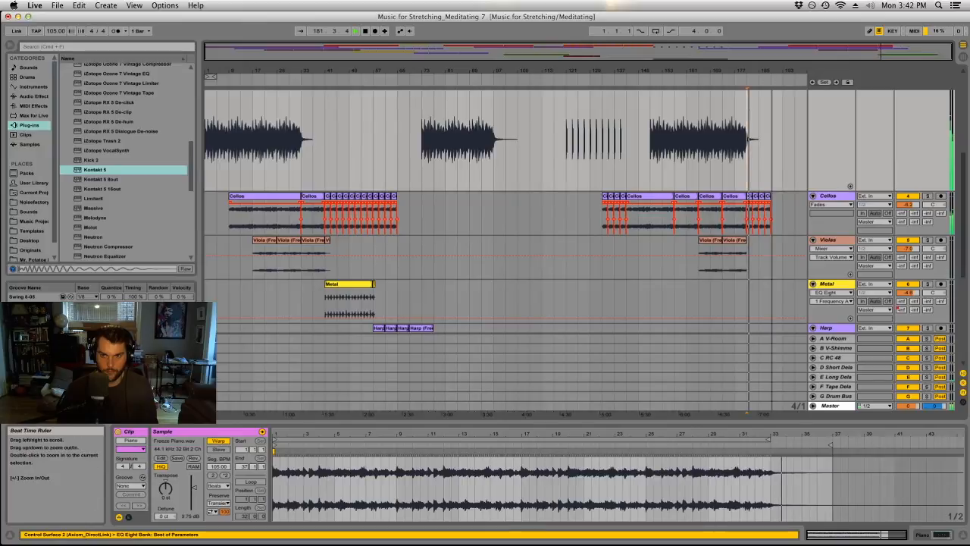
Copy the eight-bar Gamelan clip to bar 181 on the Gamelan track, aligned with the copied Organ clip.
double_click(686, 72)
scroll(673, 163, "down", 5)
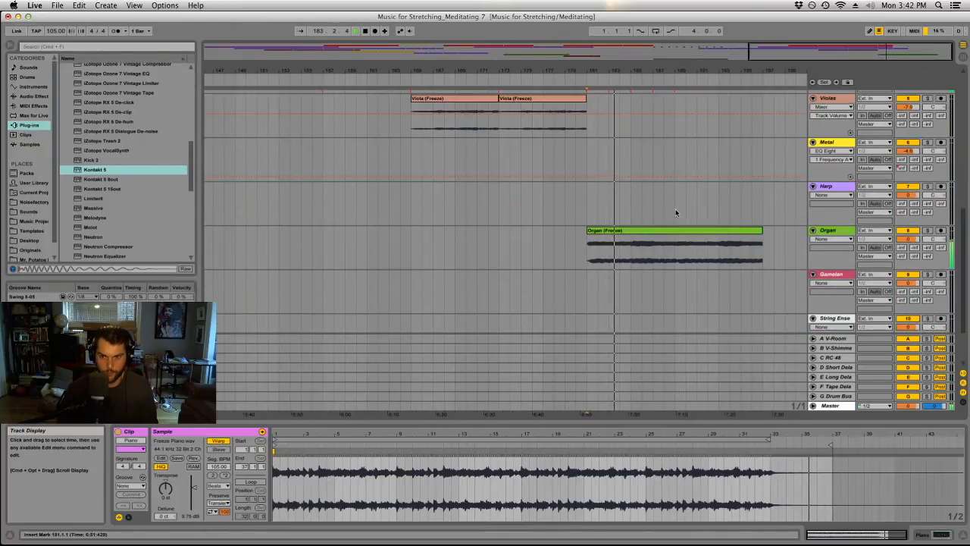
scroll(671, 152, "up", 2)
double_click(661, 69)
scroll(744, 216, "down", 5)
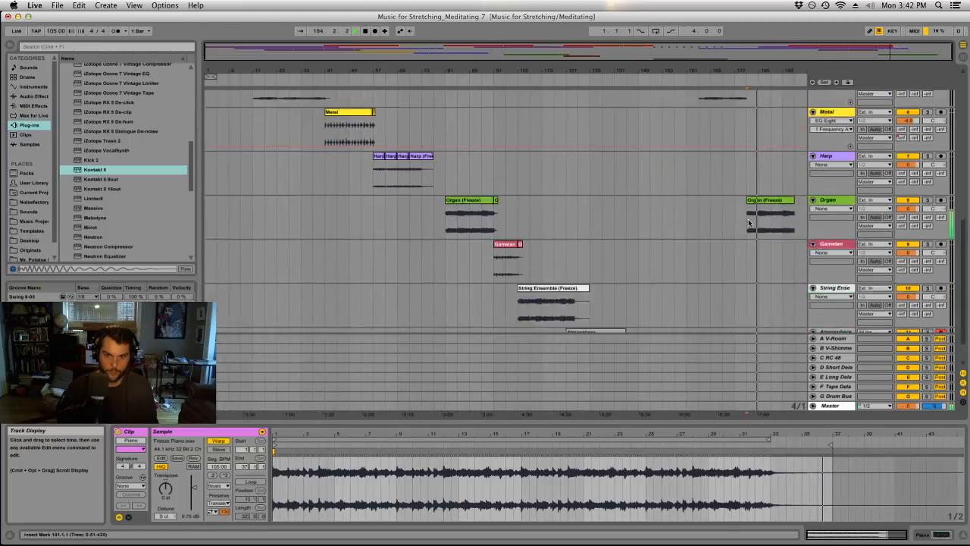
left_click_drag(505, 214, 758, 225)
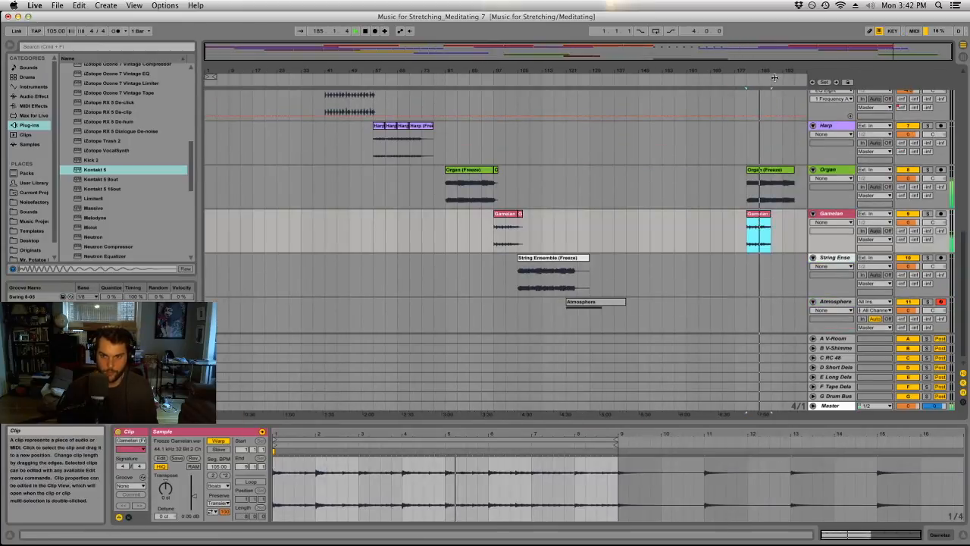
Trim the Gamelan clip at bar 181 to its first two beats and audition it with the other tracks.
key("z")
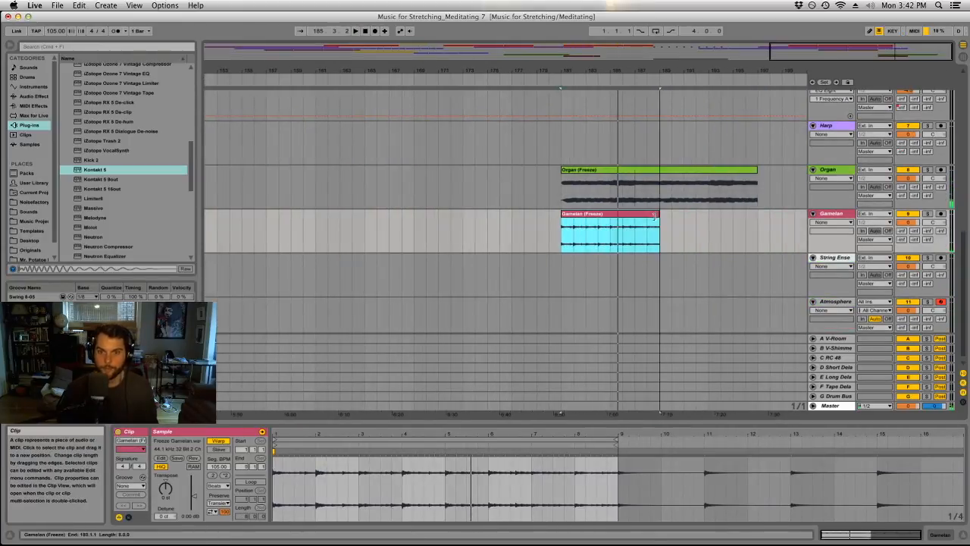
left_click_drag(656, 215, 574, 220)
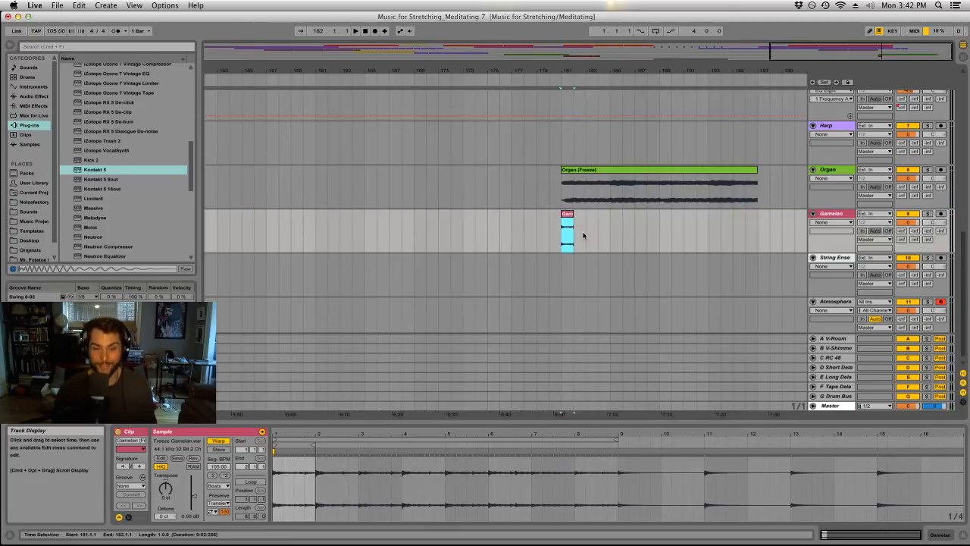
left_click(561, 79)
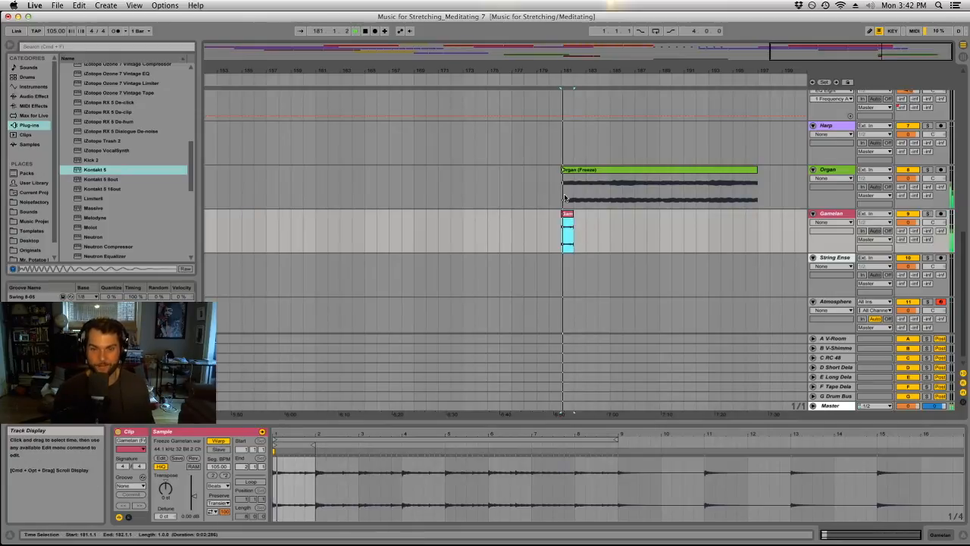
left_click_drag(566, 71, 561, 110)
key("space")
left_click_drag(577, 213, 561, 213)
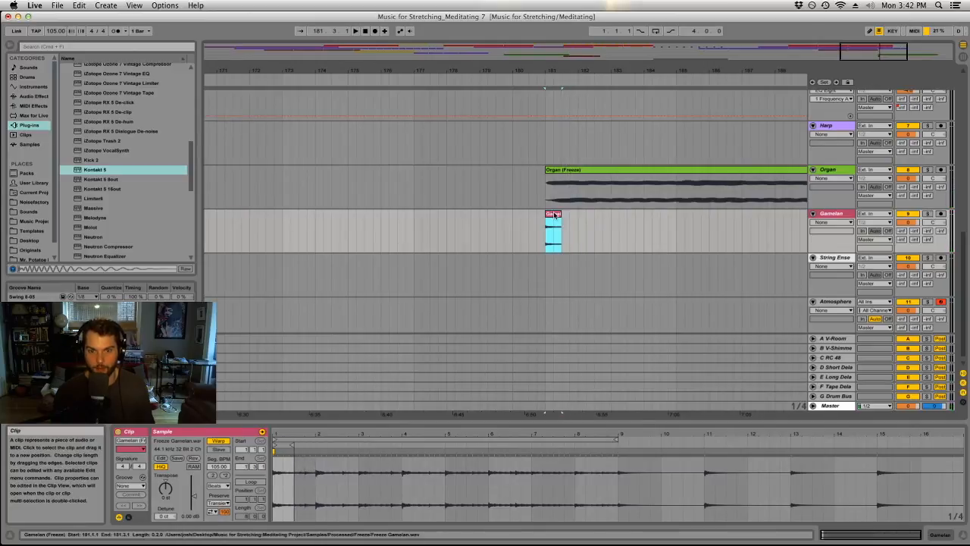
key("space")
Automate the Gamelan track's send to E-Long Delay so it rises only for the two-beat clip at bar 181, and play the passage.
key("space")
left_click(901, 240)
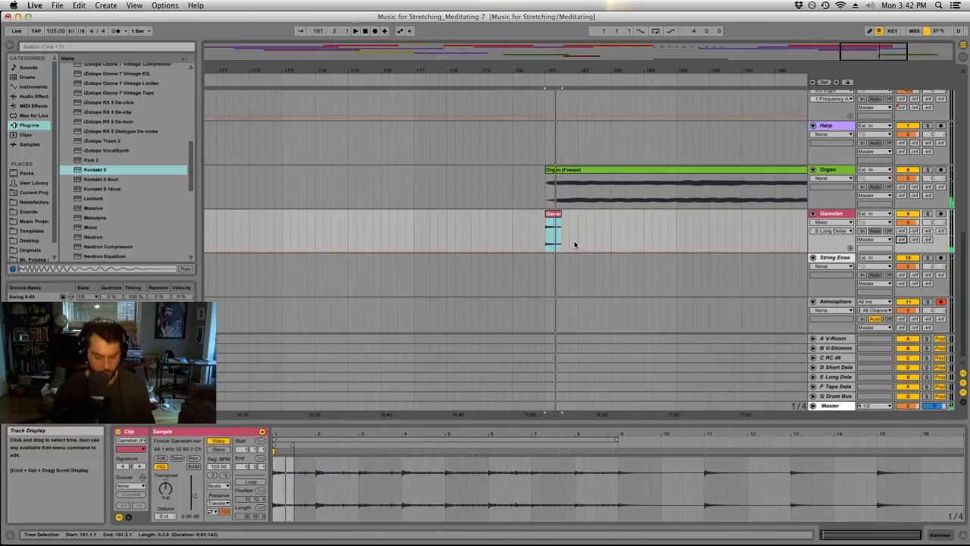
left_click(541, 226)
key("space")
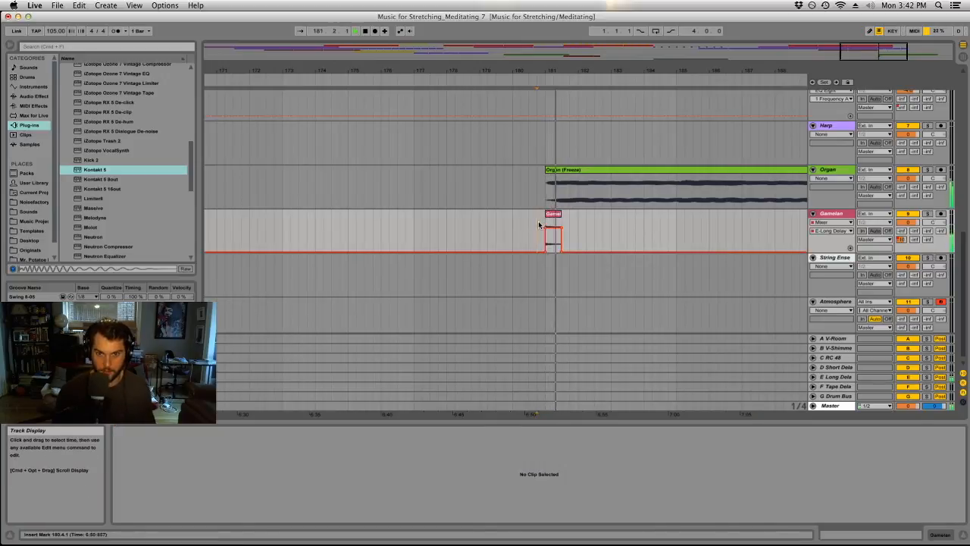
Copy the two-beat Gamelan clip with its delay-send automation to bars 183, 185 and 187.
left_click_drag(554, 216, 616, 217)
left_click_drag(629, 70, 470, 66)
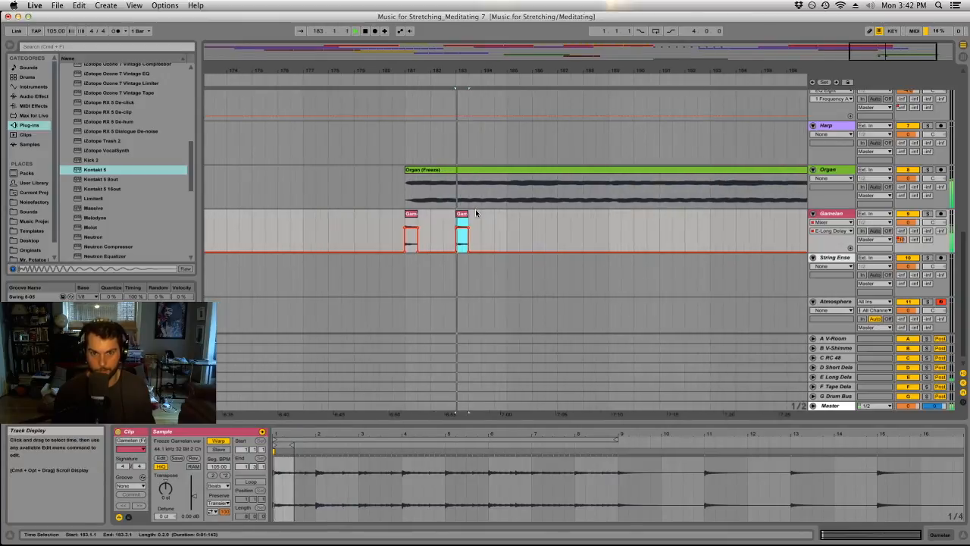
left_click_drag(485, 224, 515, 223)
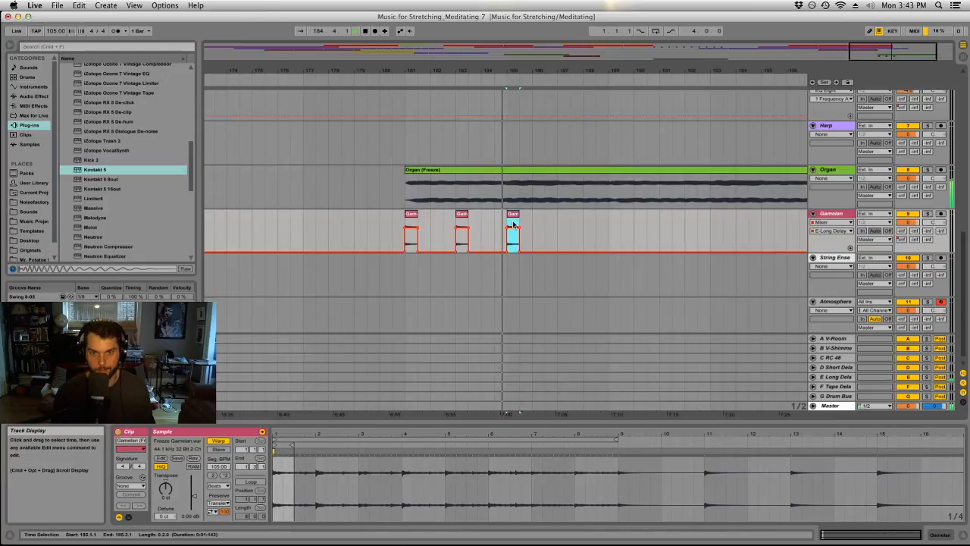
left_click_drag(513, 224, 565, 219)
Extend the Sub Bass clip at bar 181 to eight bars and duplicate it to bar 189.
scroll(540, 258, "up", 10)
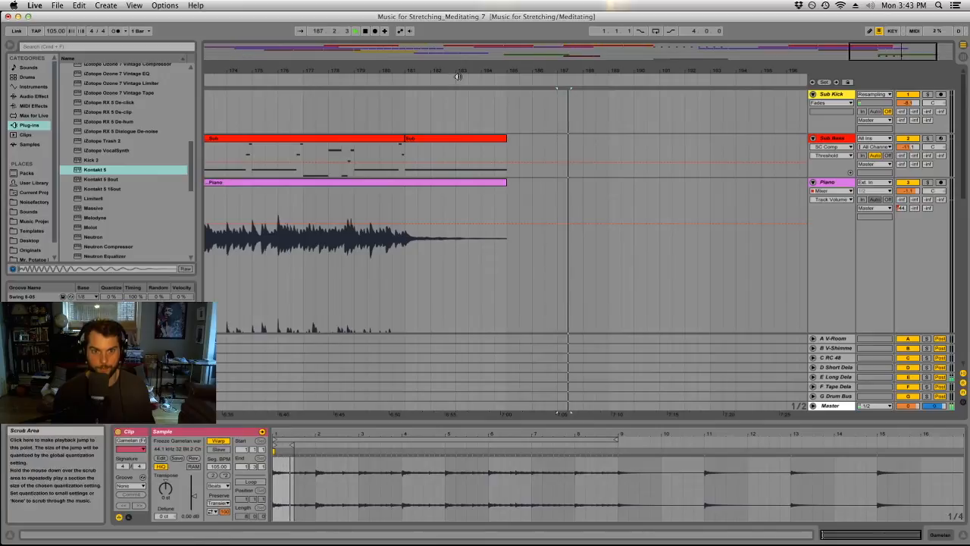
left_click_drag(460, 71, 755, 70)
left_click_drag(439, 142, 764, 146)
key("super+d")
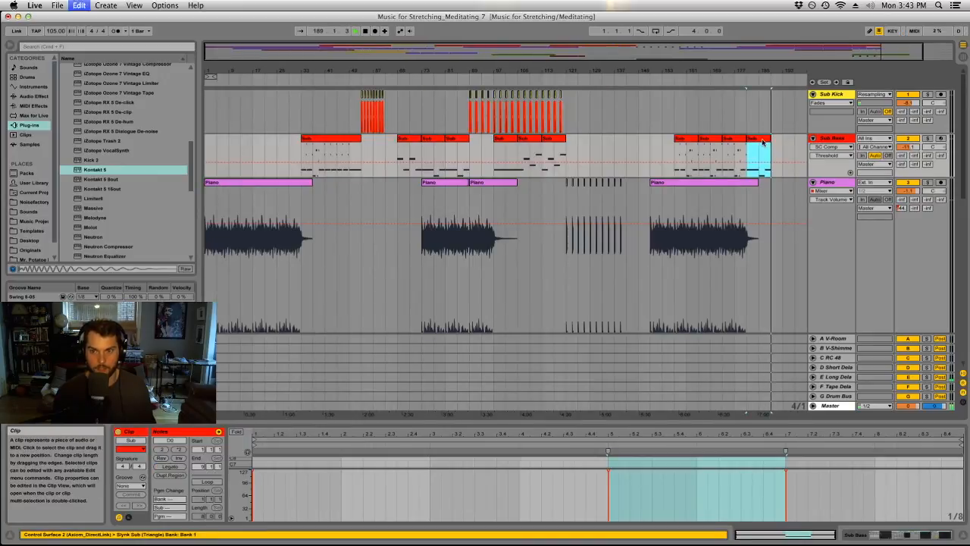
left_click_drag(781, 72, 563, 137)
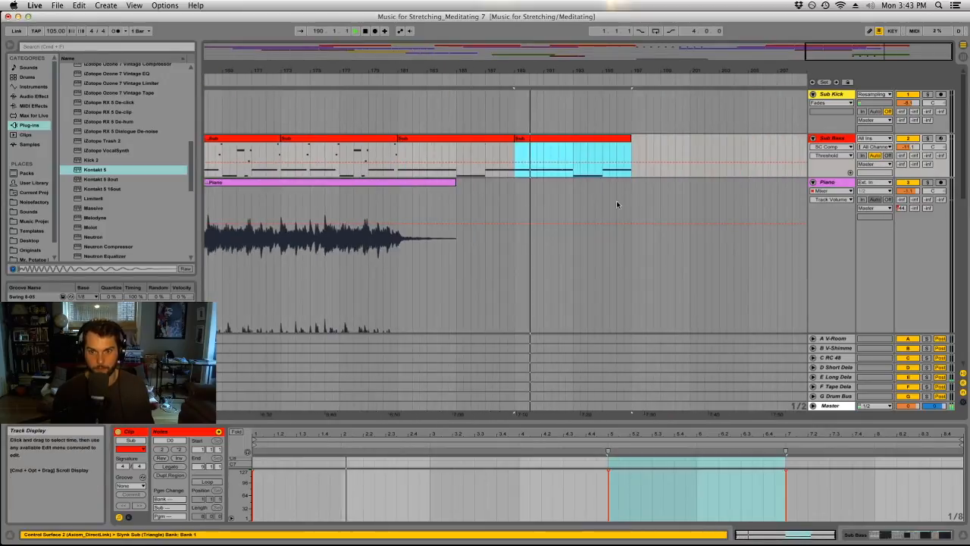
key("space")
key("space")
Split the Organ clip at bar 189, replace its second half with a copy of the first, and extend that copy to bar 206.
scroll(551, 157, "down", 10)
scroll(553, 161, "down", 3)
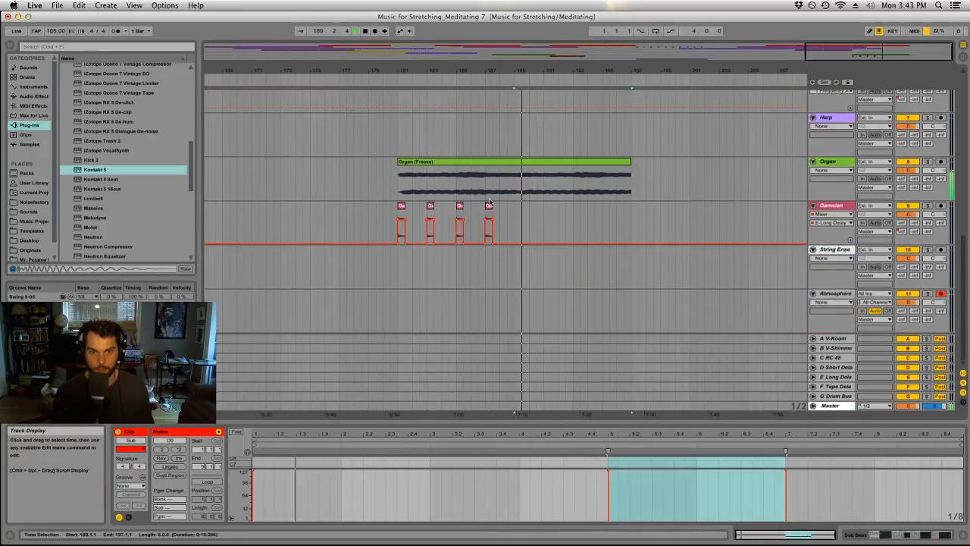
left_click_drag(513, 212, 397, 221)
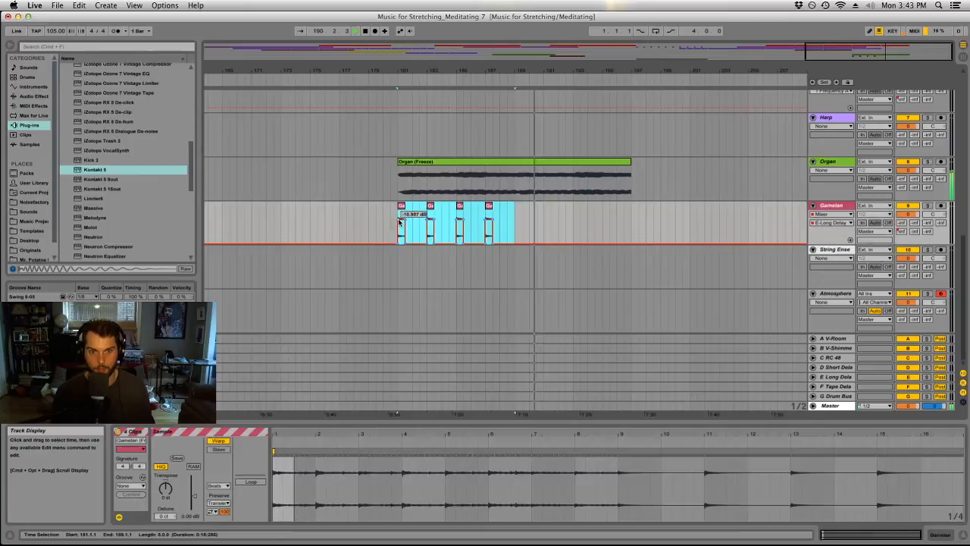
left_click(514, 169)
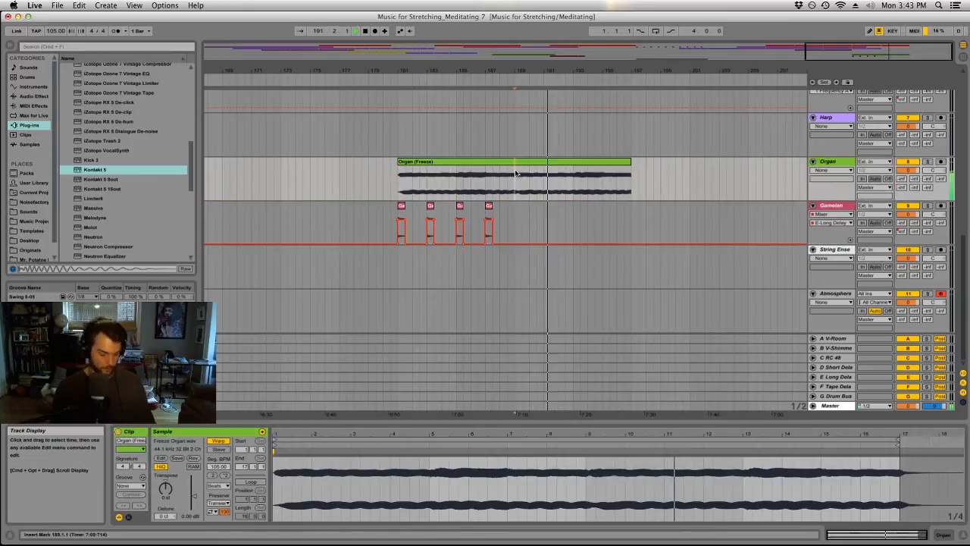
key("super+e")
left_click(496, 165)
left_click(631, 176)
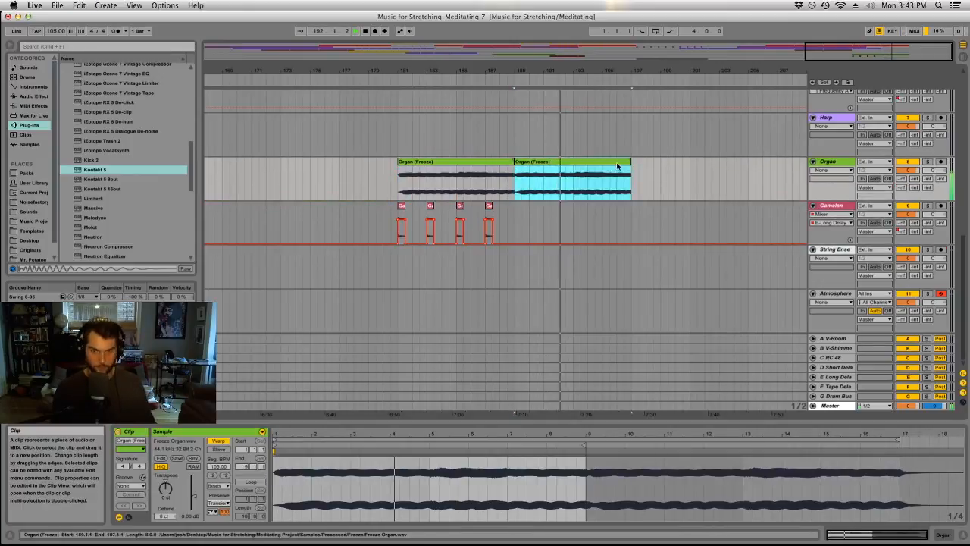
left_click_drag(631, 176, 767, 177)
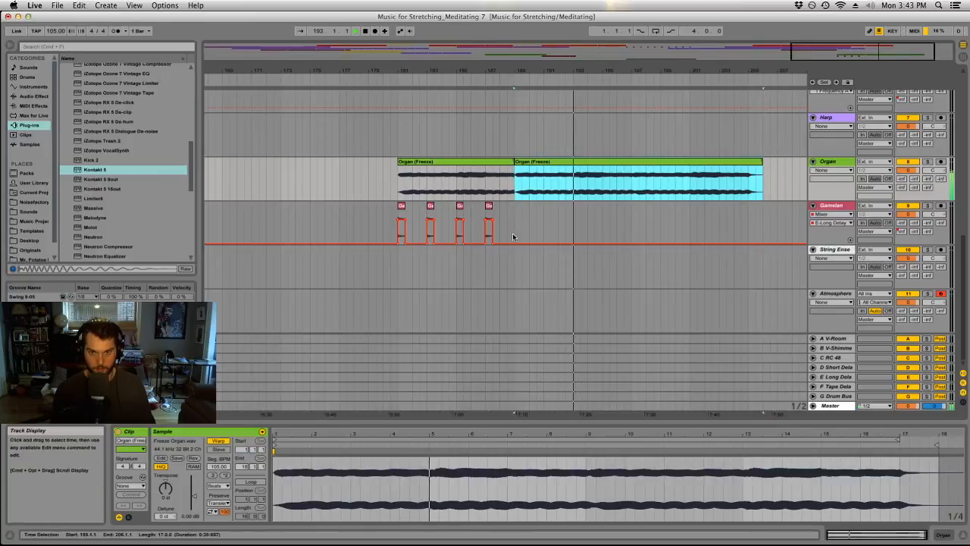
Duplicate the Gamelan section of bars 181–189, including its delay-send automation, to bar 189.
left_click_drag(513, 220, 394, 221)
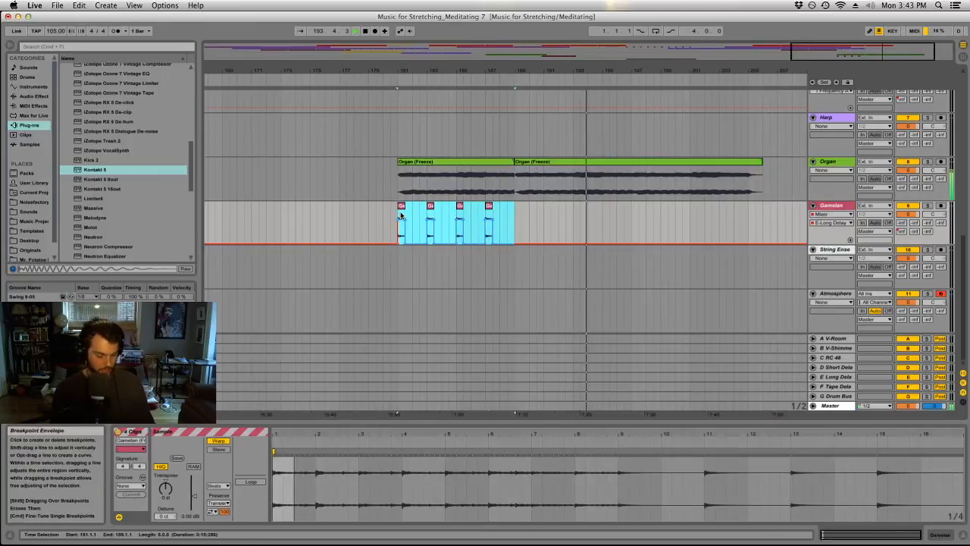
key("super+d")
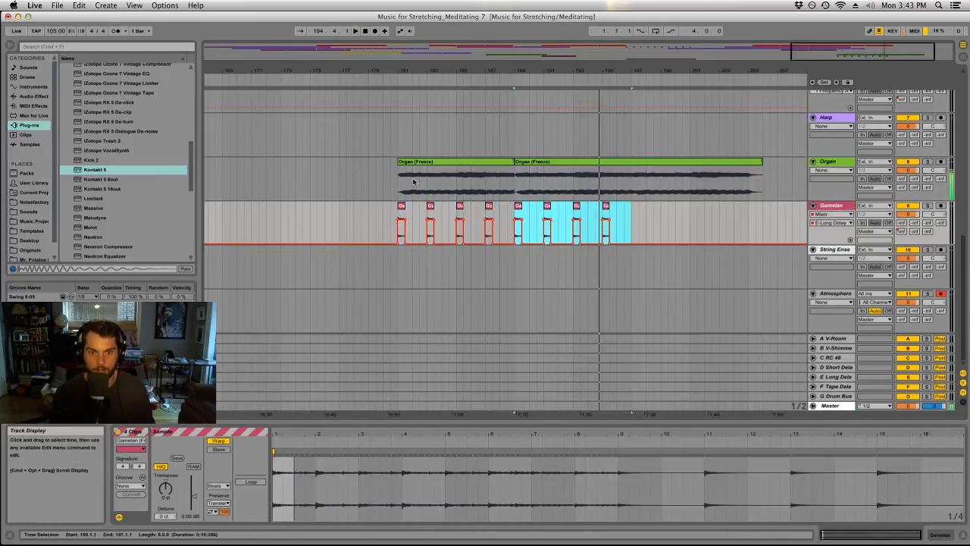
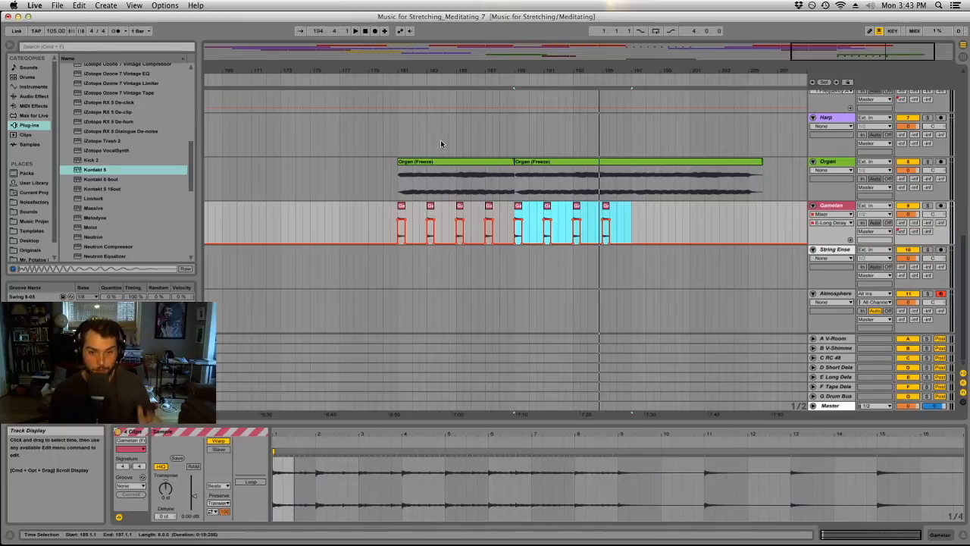
Play the arrangement from the first frozen Organ clip at bar 181 and review the tracks up to about bar 193.
left_click(529, 166)
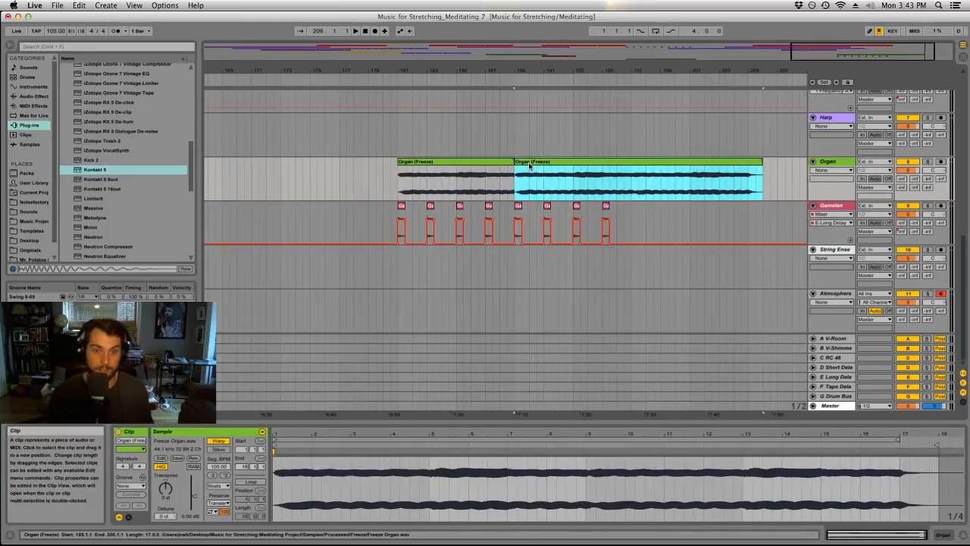
left_click(487, 166)
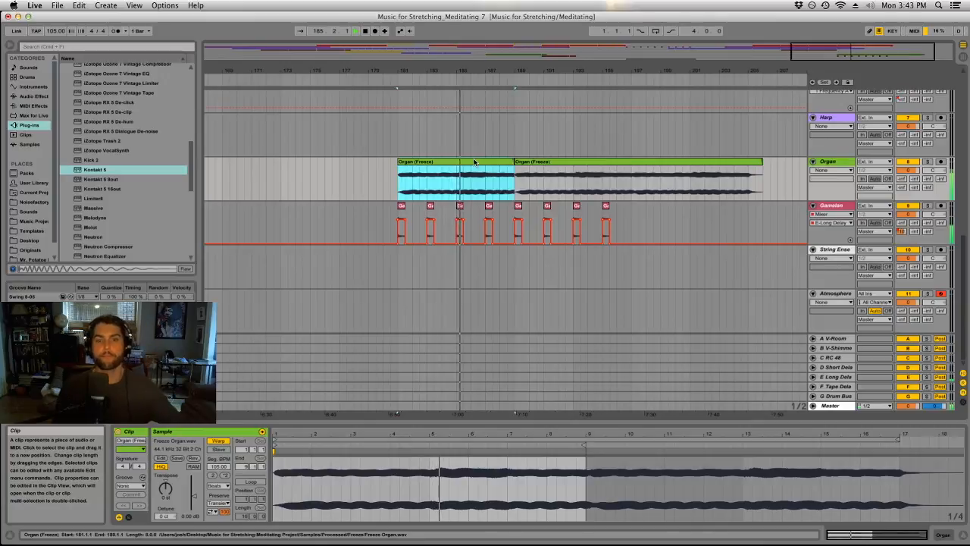
left_click_drag(508, 71, 508, 27)
left_click_drag(683, 27, 421, 73)
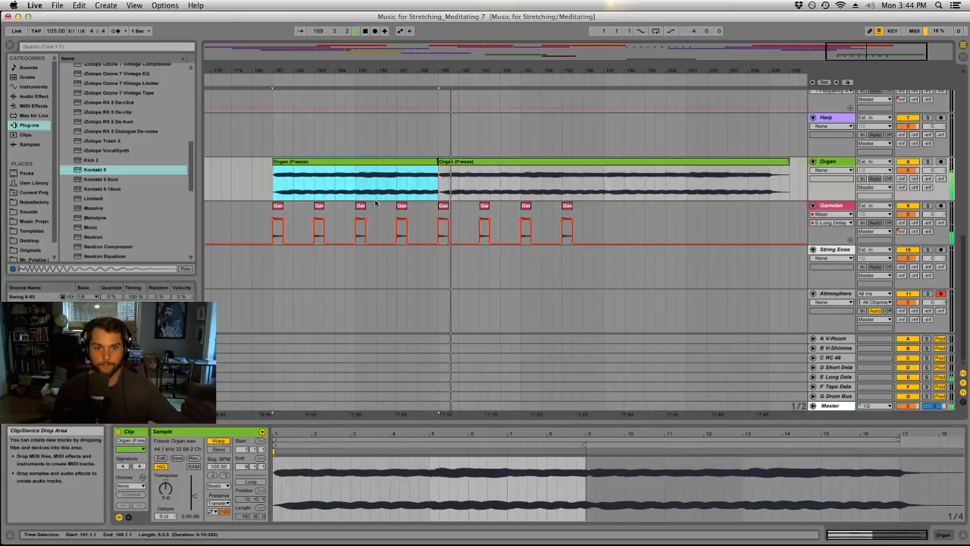
scroll(375, 200, "up", 10)
scroll(375, 198, "down", 10)
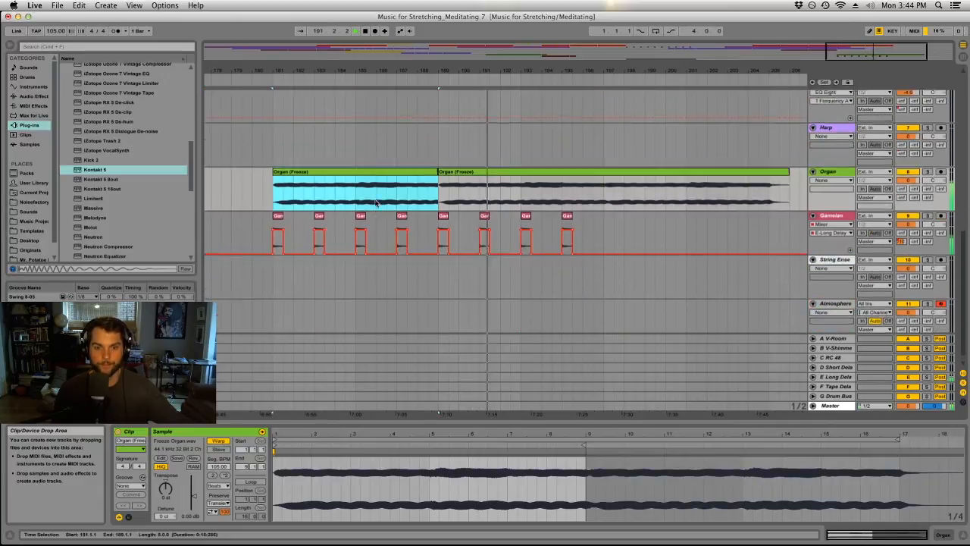
scroll(375, 201, "up", 8)
scroll(374, 201, "down", 5)
left_click_drag(509, 74, 564, 56)
scroll(576, 185, "down", 3)
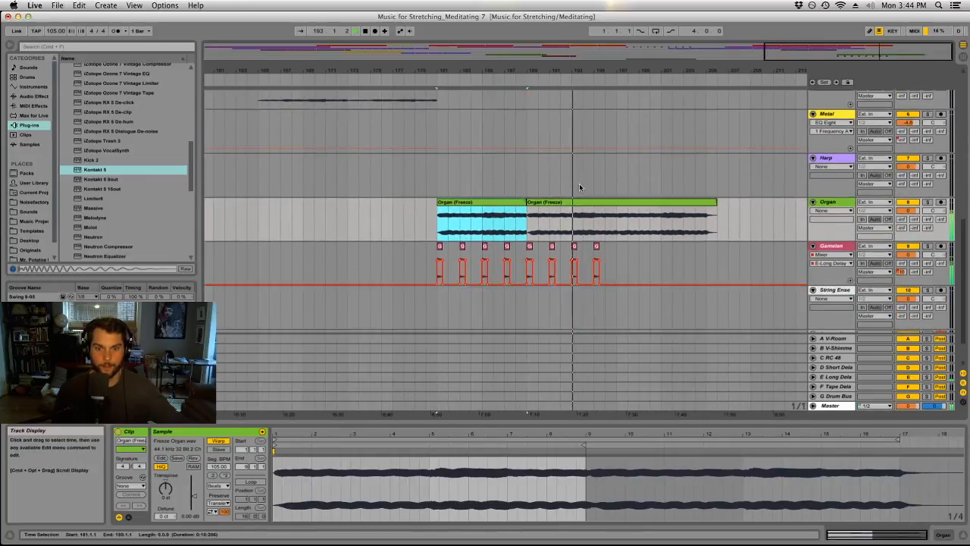
scroll(584, 205, "up", 10)
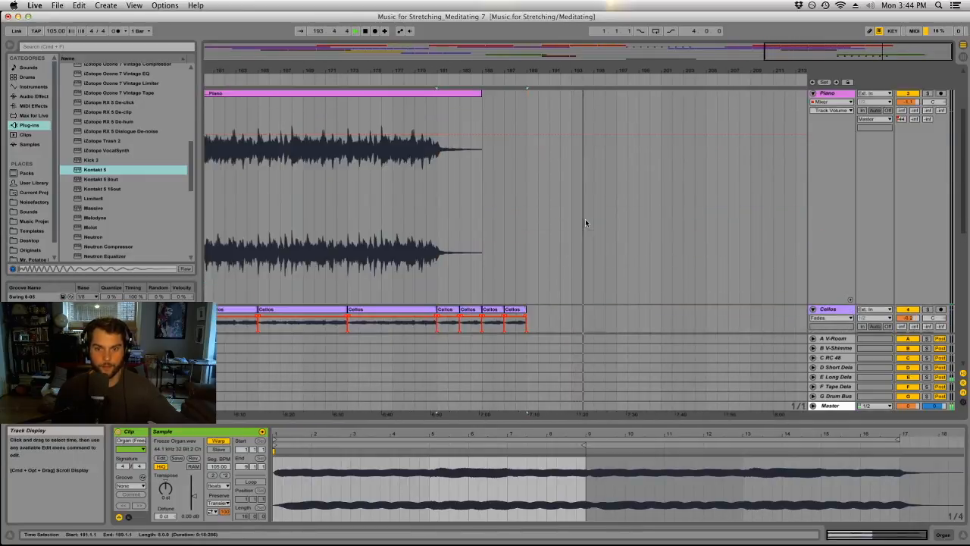
Copy the Atmosphere clip further along its track so that the copy starts at bar 197.
left_click_drag(546, 68, 716, 50)
left_click_drag(786, 69, 765, 72)
scroll(767, 199, "down", 10)
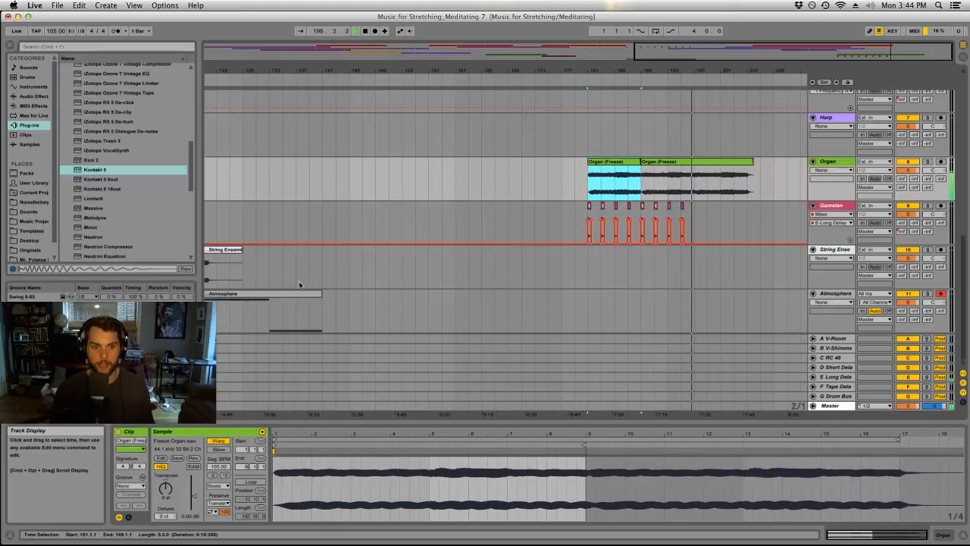
left_click_drag(302, 300, 739, 303)
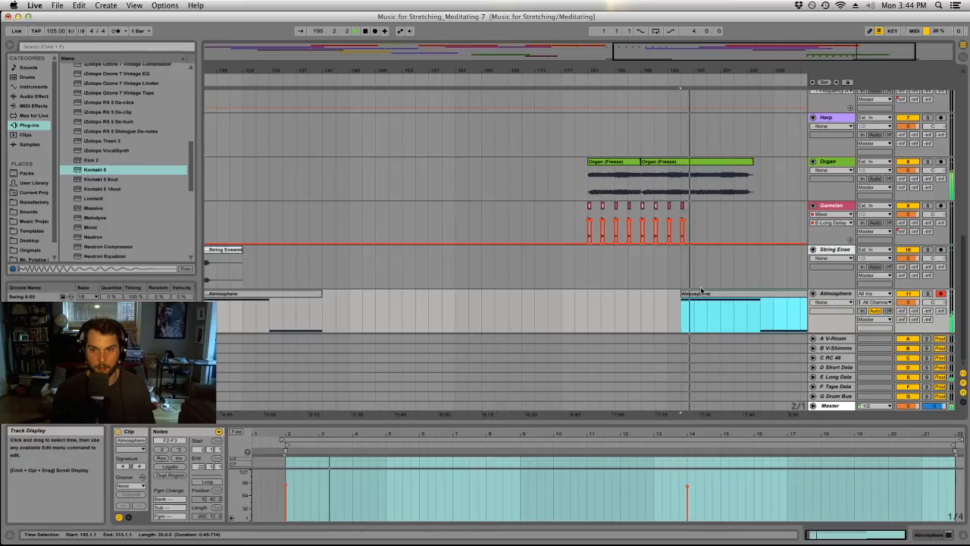
left_click_drag(701, 293, 715, 293)
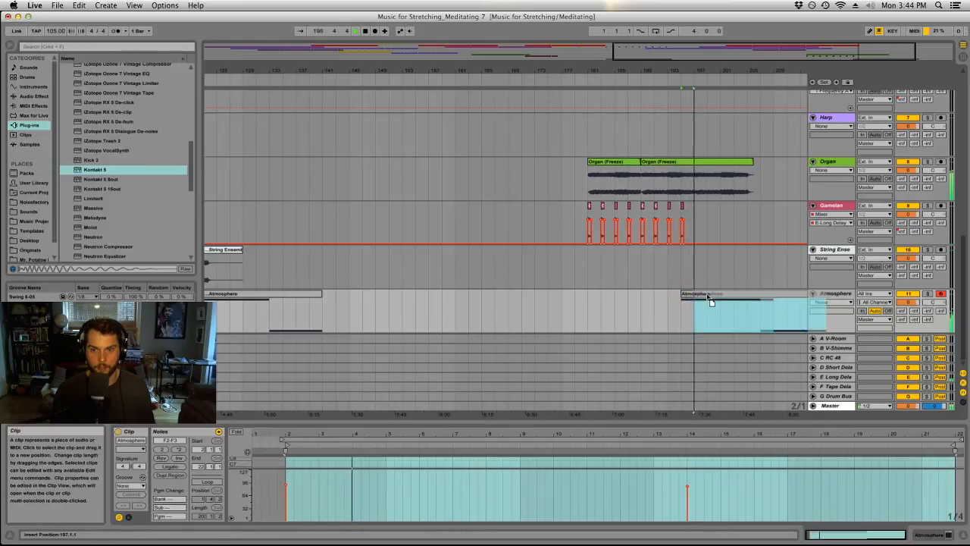
Copy the last short Gamelan clip to bar 197 and play the arrangement from there.
left_click(698, 218)
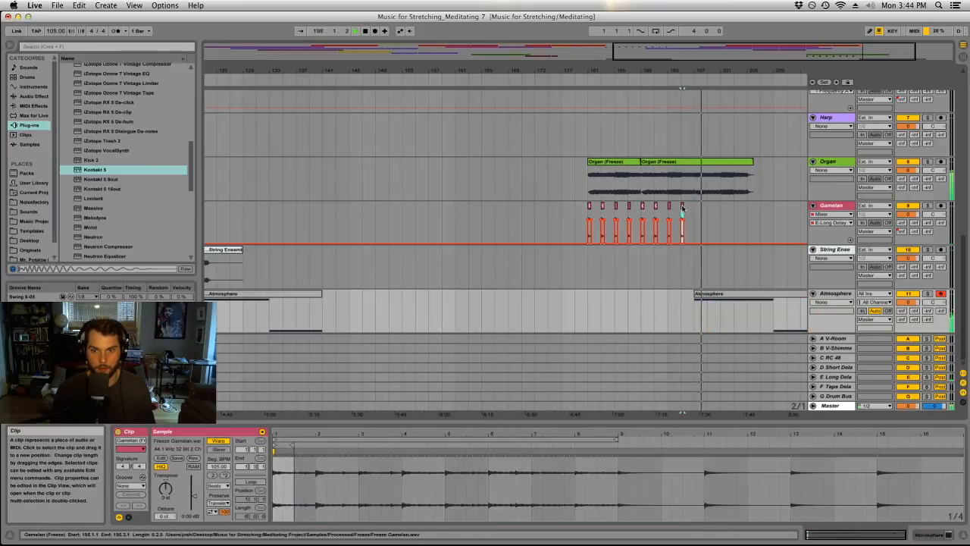
left_click_drag(698, 214, 698, 213)
key("space")
key("space")
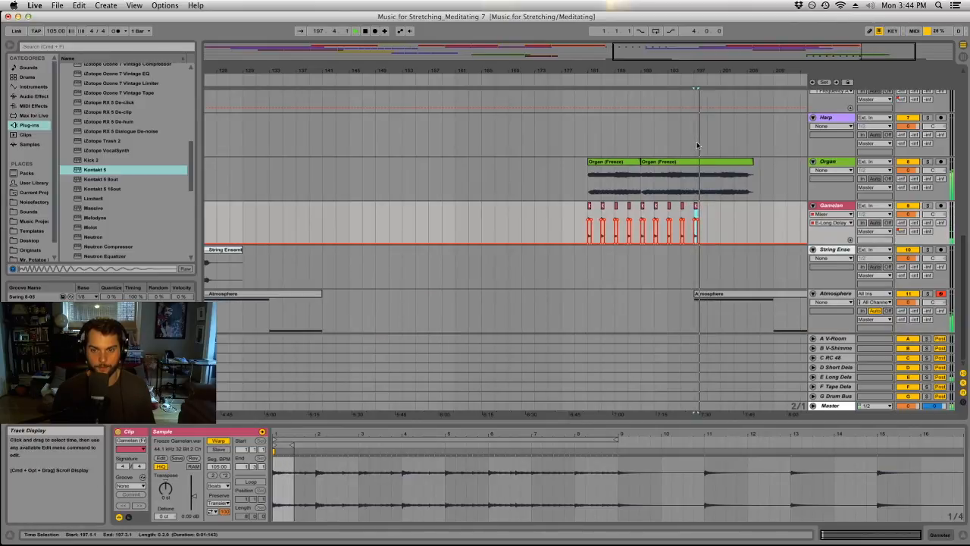
In the copied Atmosphere clip, move the lower note's start to bar 10 and shorten the upper note to end there.
left_click_drag(732, 69, 673, 68)
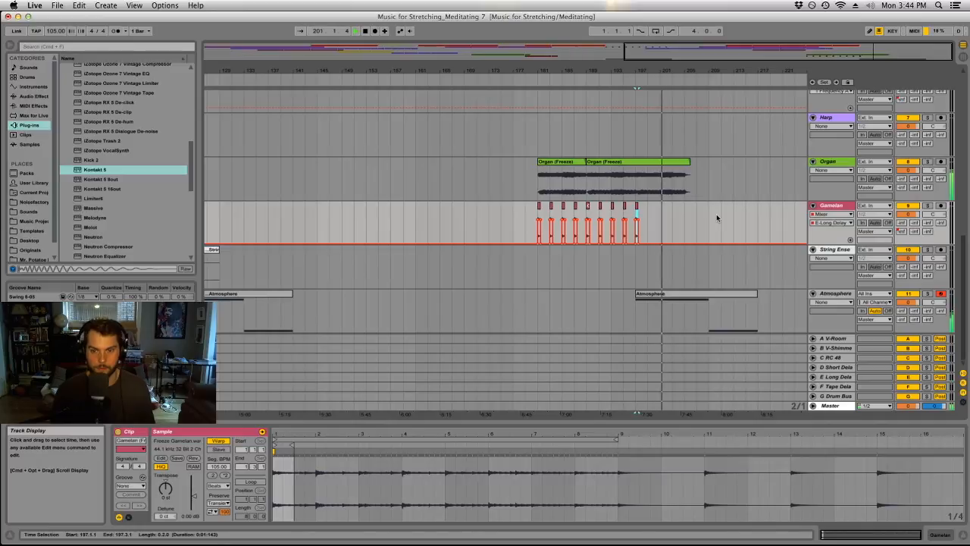
double_click(705, 294)
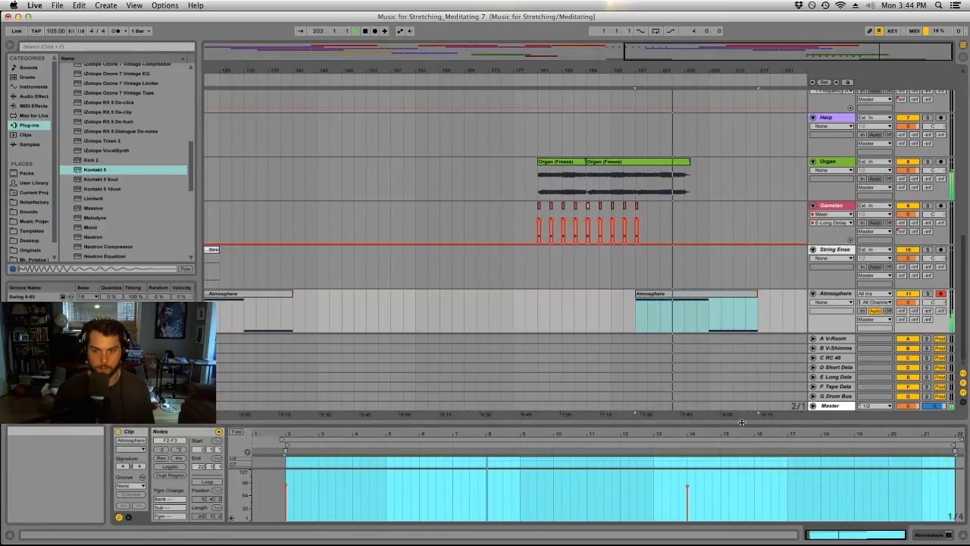
left_click_drag(742, 424, 754, 180)
left_click(720, 360)
left_click_drag(708, 362, 581, 368)
left_click(682, 337)
left_click_drag(682, 337, 553, 337)
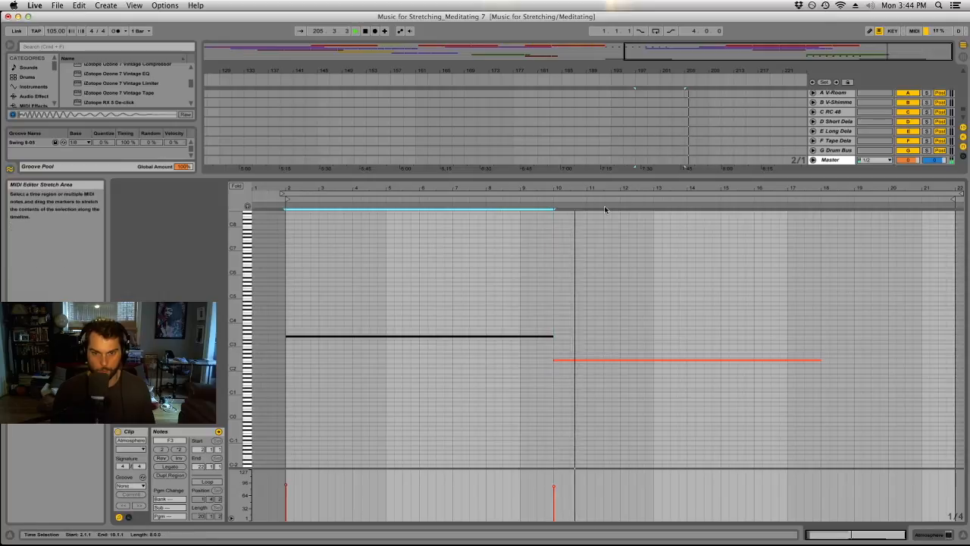
left_click(566, 200)
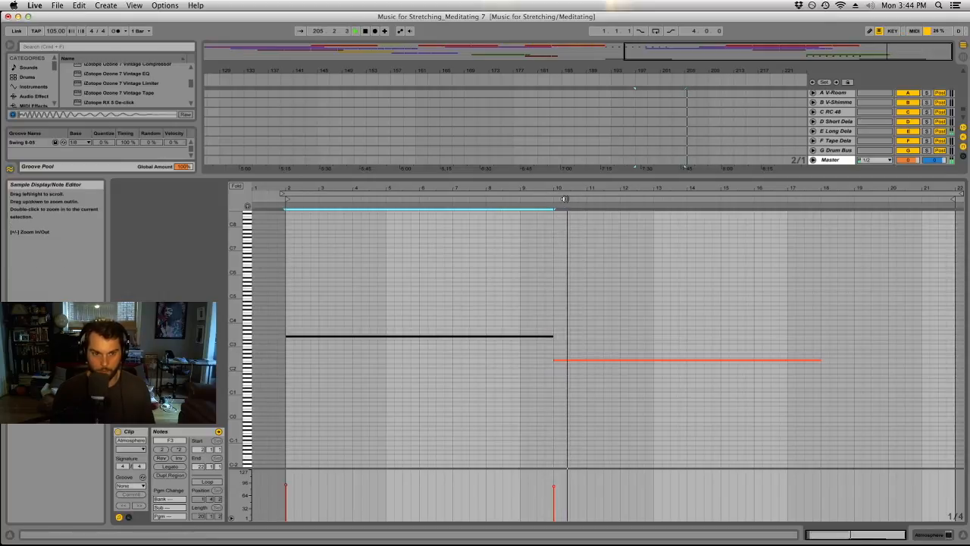
left_click_drag(587, 180, 600, 404)
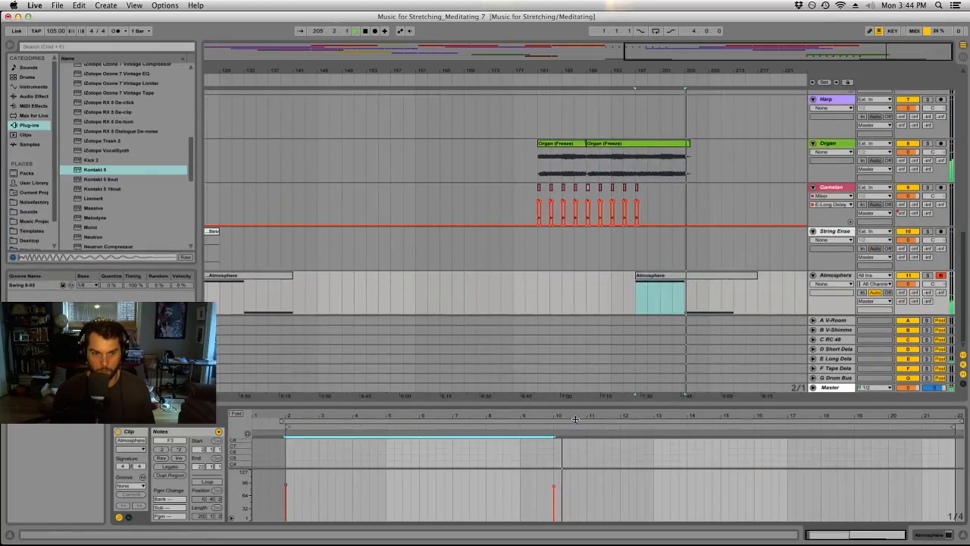
Copy an eight-bar section of Sub Kick clips to bar 197 and duplicate it once to bar 205.
scroll(667, 250, "up", 3)
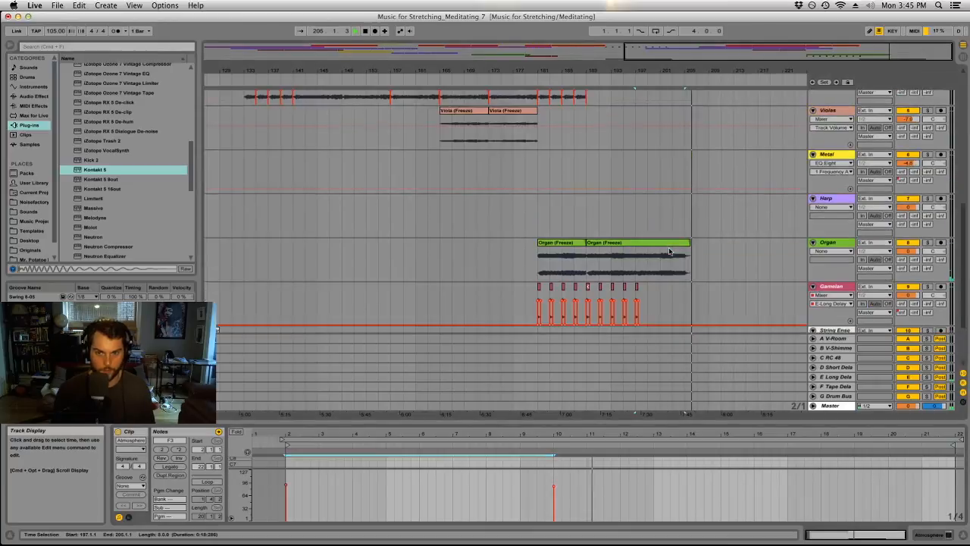
double_click(657, 57)
scroll(746, 231, "down", 3)
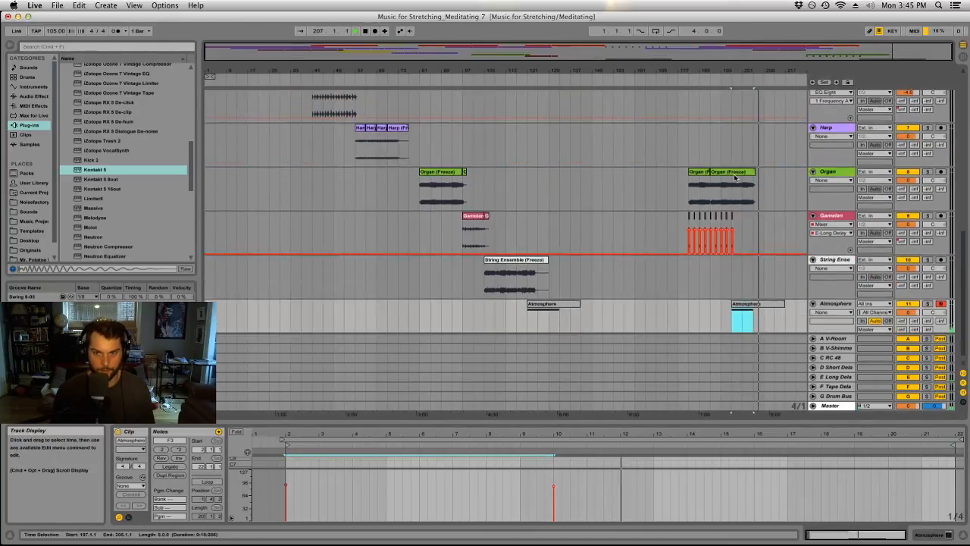
left_click(746, 231)
scroll(641, 252, "up", 10)
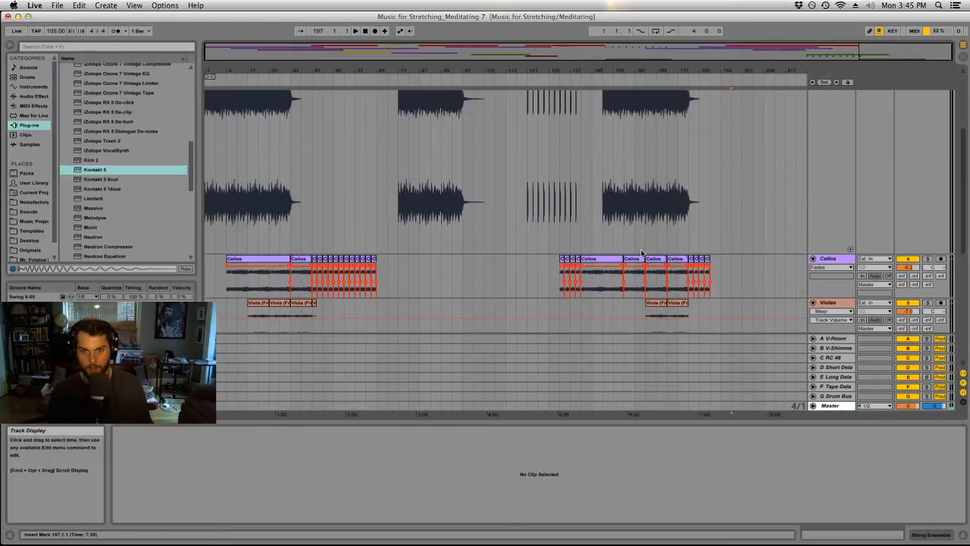
scroll(641, 252, "up", 10)
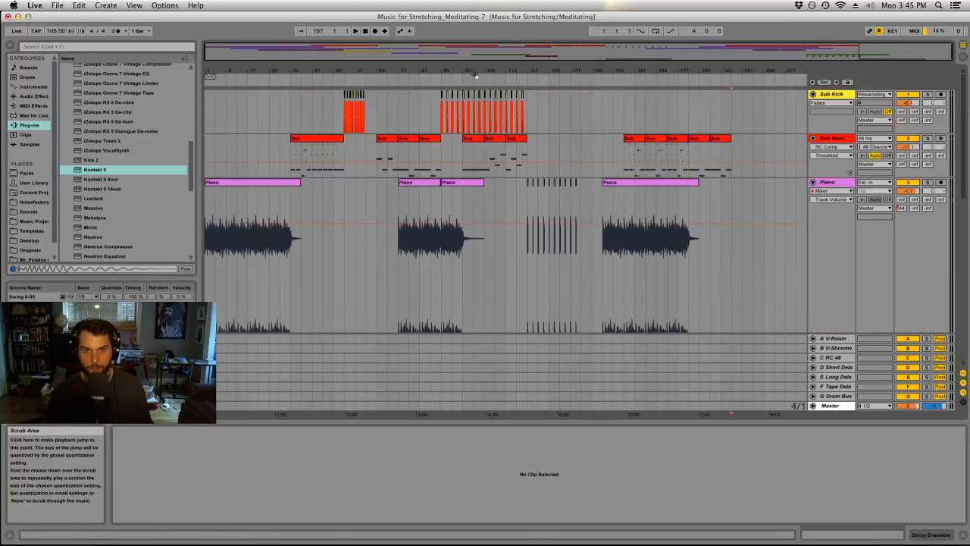
left_click_drag(445, 70, 444, 114)
left_click_drag(426, 147, 728, 121)
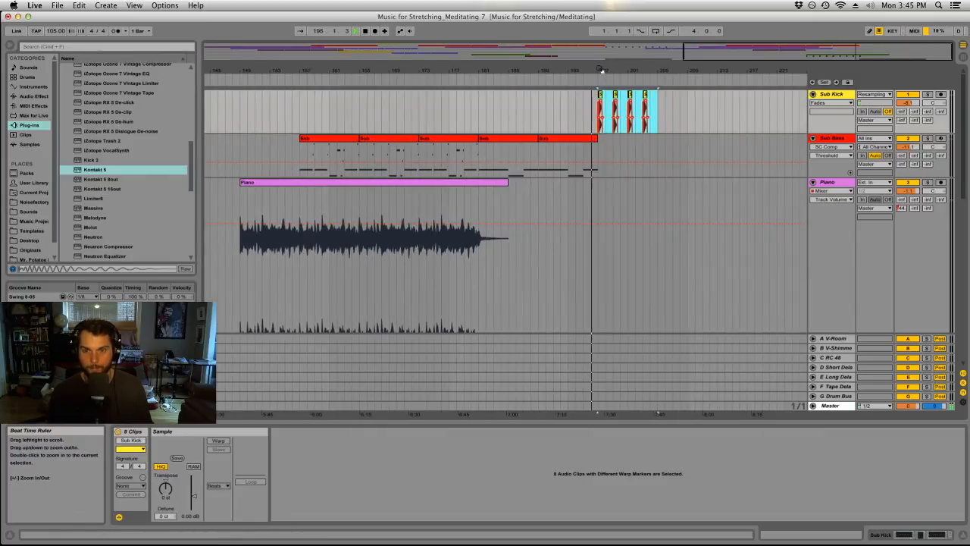
scroll(706, 205, "down", 10)
scroll(689, 213, "up", 10)
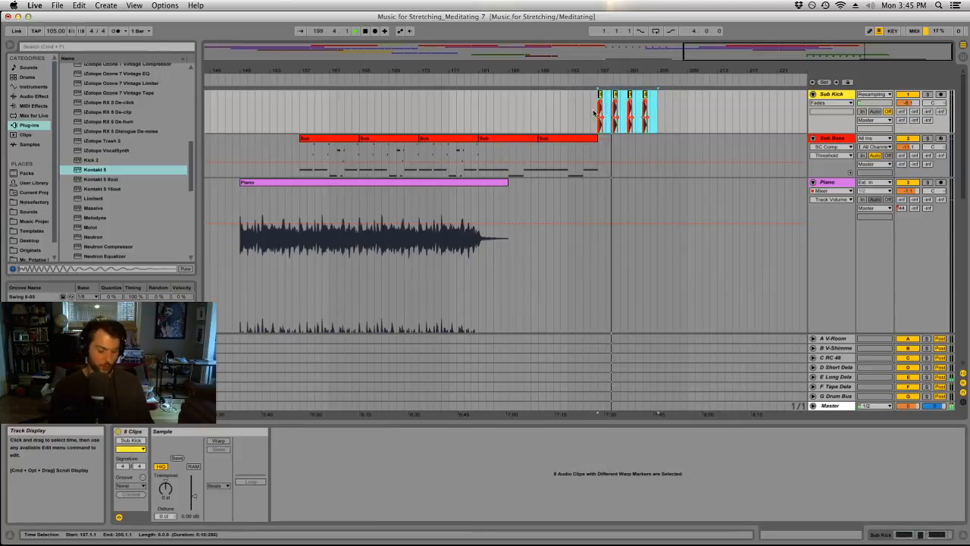
key("super+d")
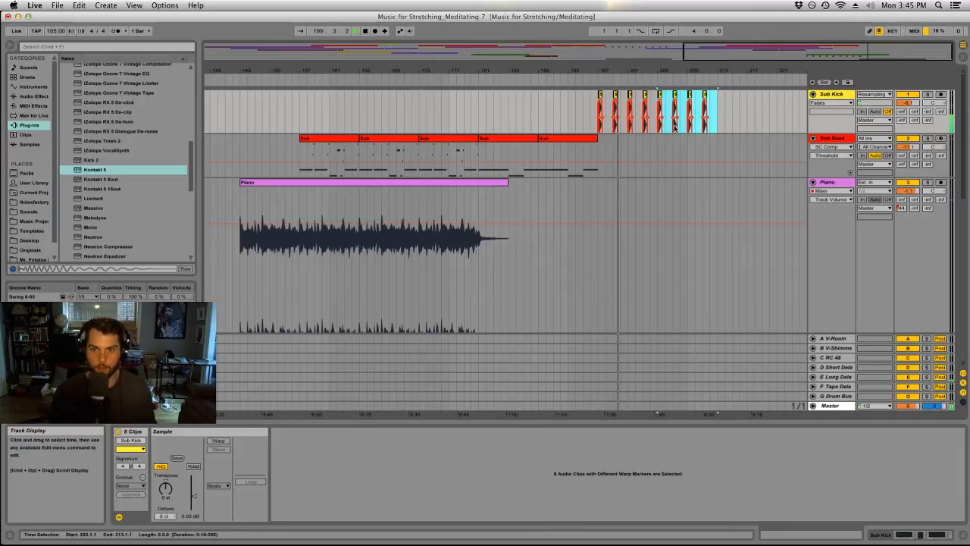
Copy the first two frozen Harp clips to bar 205 on the Harp track.
scroll(711, 206, "down", 10)
scroll(675, 261, "up", 5)
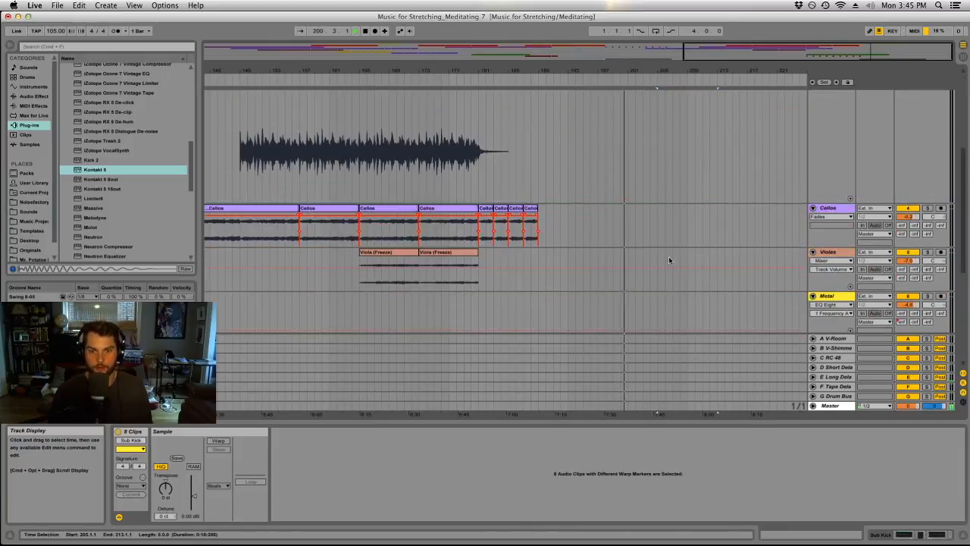
scroll(413, 258, "up", 4)
double_click(693, 72)
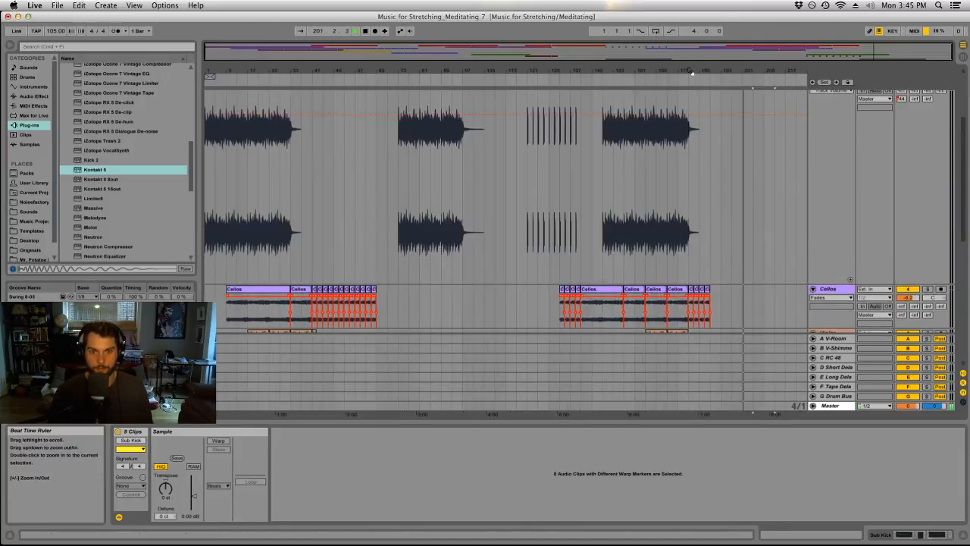
scroll(723, 196, "down", 7)
scroll(723, 196, "down", 5)
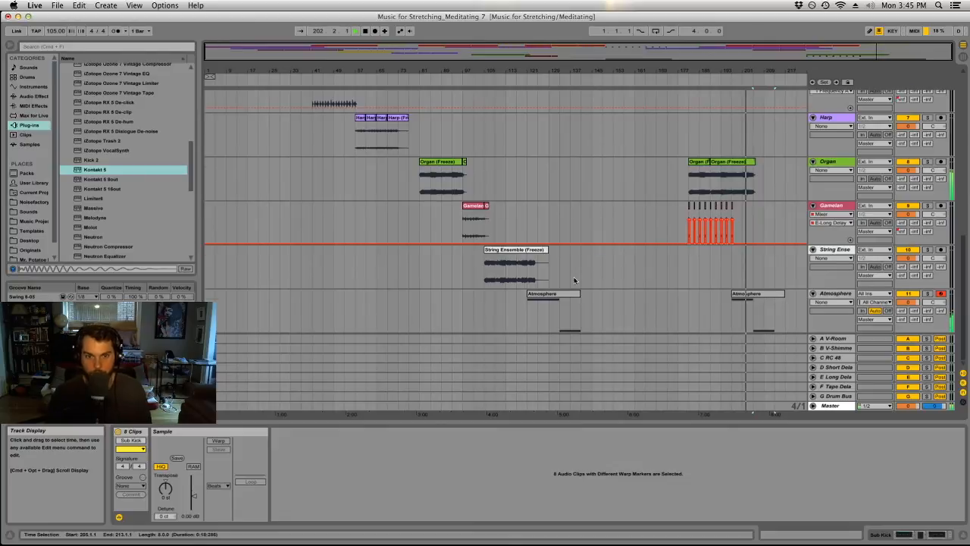
scroll(574, 280, "up", 4)
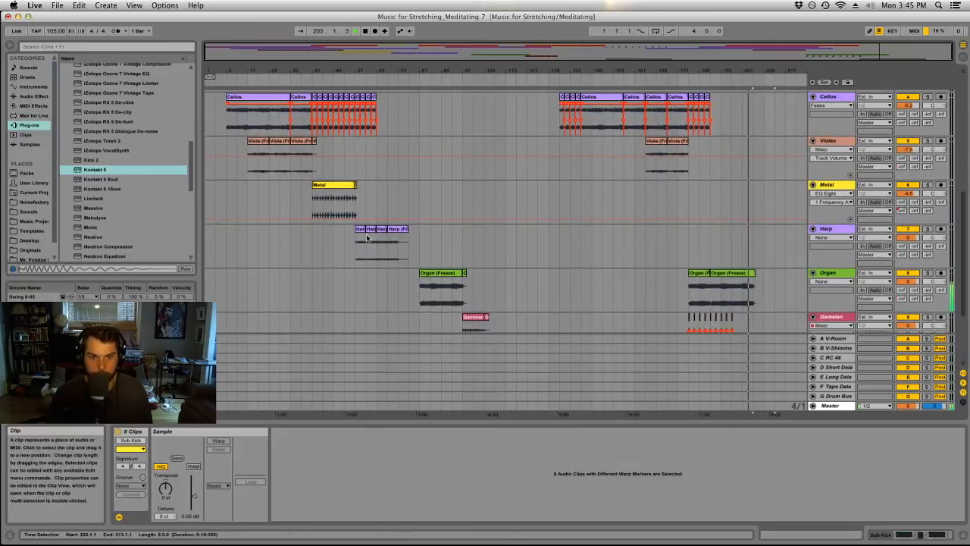
left_click(367, 238)
left_click_drag(364, 231, 757, 233)
Duplicate the two copied Harp clips so that the harp part continues from bar 213 to bar 221.
left_click_drag(769, 66, 754, 85)
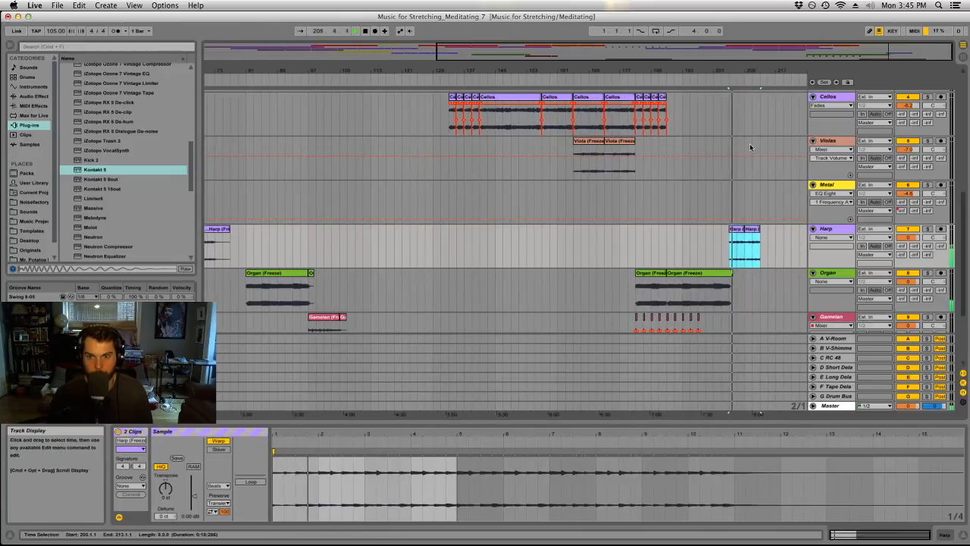
mouse_move(764, 68)
left_mouse_down()
mouse_move(742, 84)
mouse_move(766, 68)
left_mouse_up()
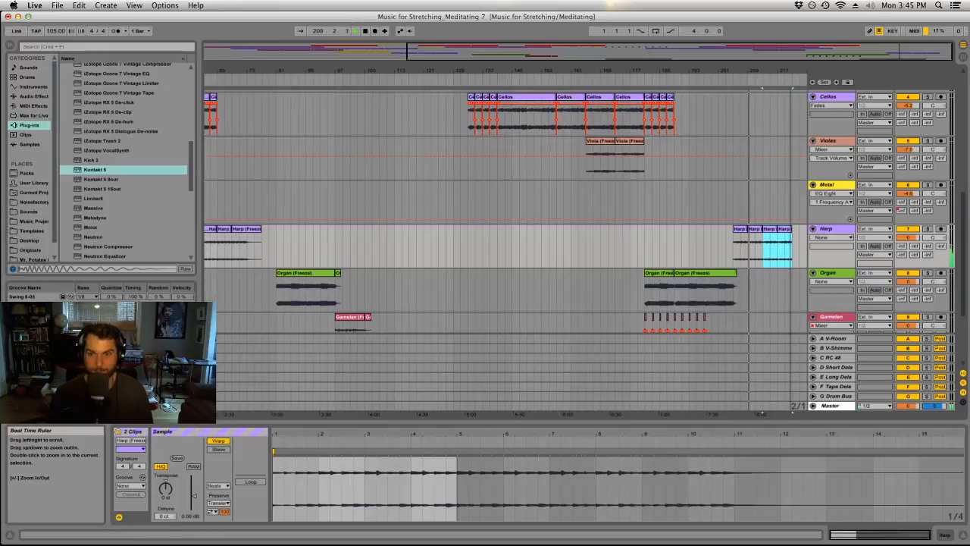
double_click(788, 75)
mouse_move(785, 74)
left_mouse_down()
mouse_move(783, 60)
mouse_move(784, 79)
left_mouse_up()
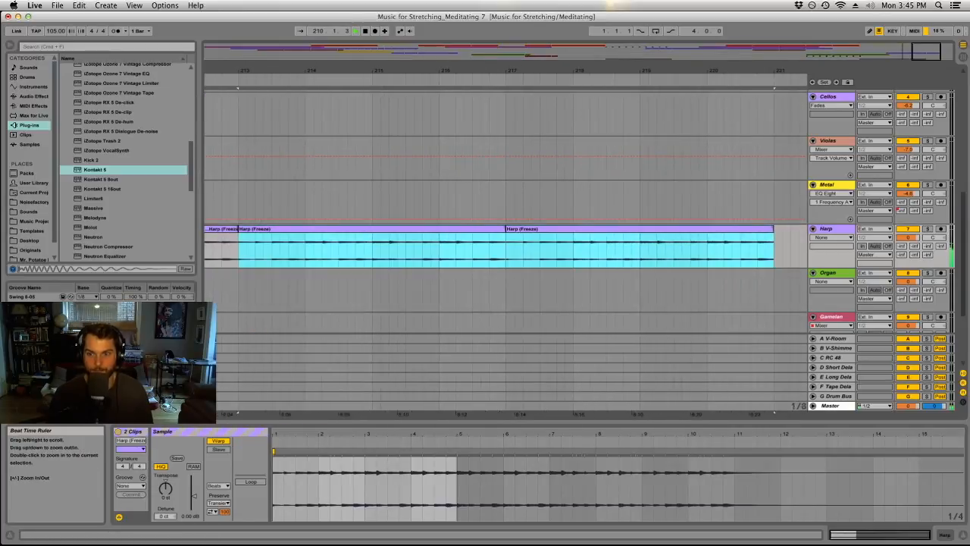
left_click_drag(724, 73, 764, 50)
Copy the run of short Gamelan clips between bars 181 and 197 to bar 221.
scroll(766, 178, "up", 6)
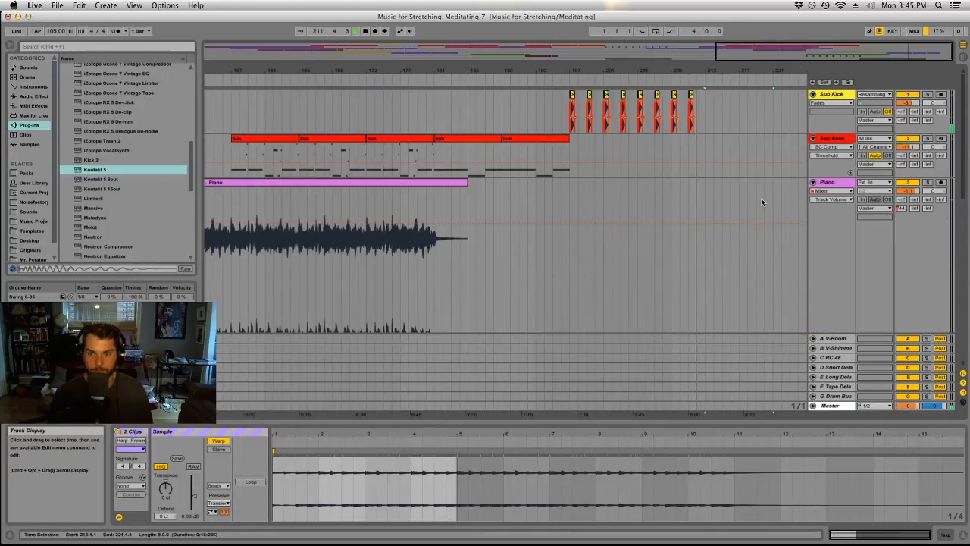
scroll(708, 190, "down", 10)
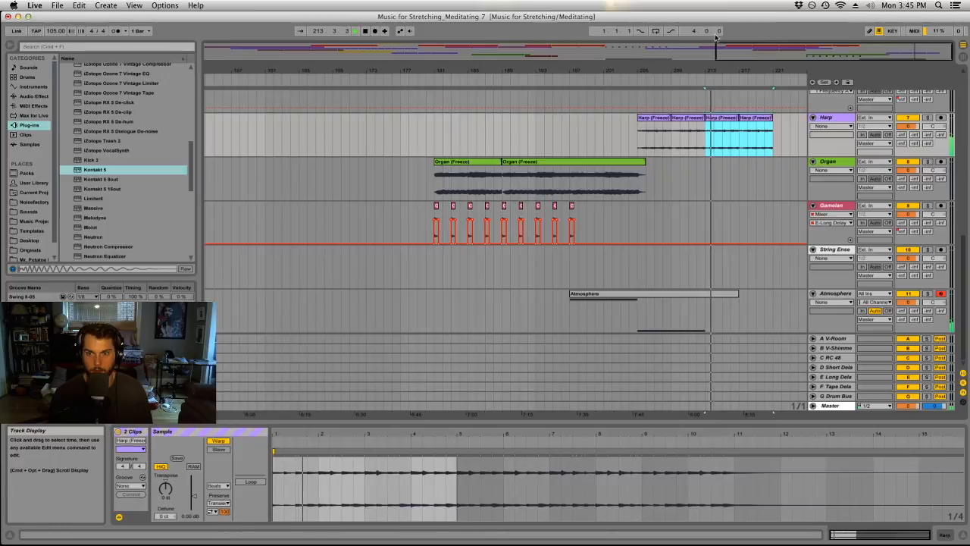
left_click_drag(724, 73, 726, 42)
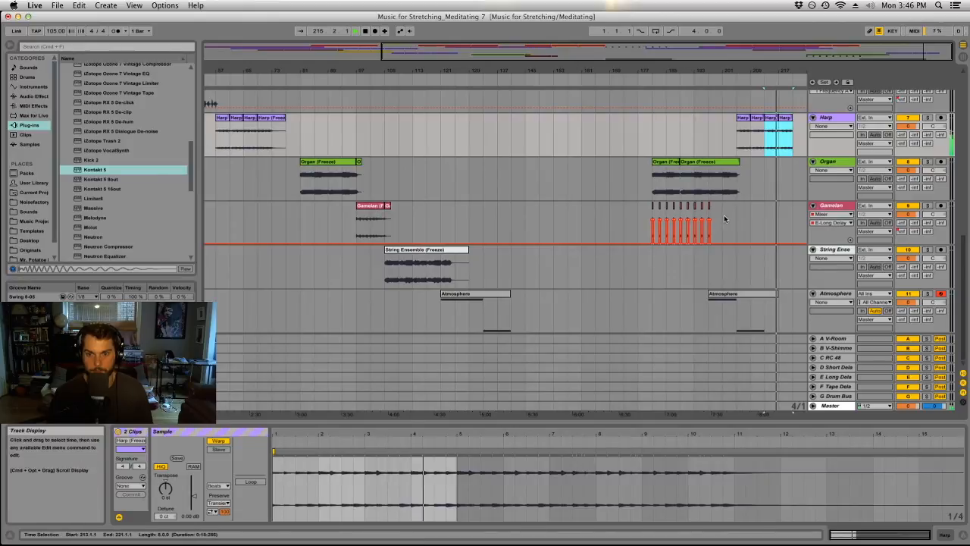
left_click(689, 221)
left_click(730, 214)
left_click_drag(732, 213, 796, 217)
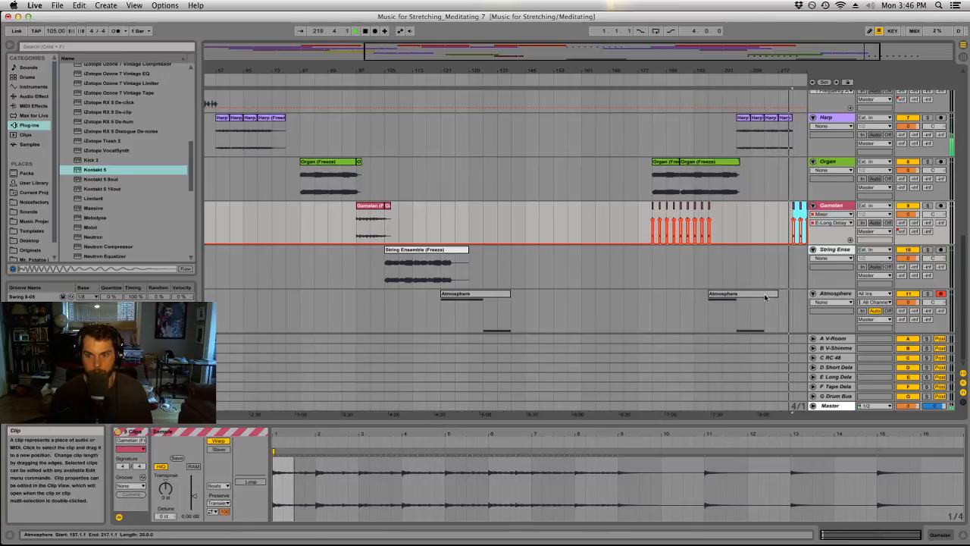
scroll(763, 293, "up", 10)
scroll(764, 294, "down", 10)
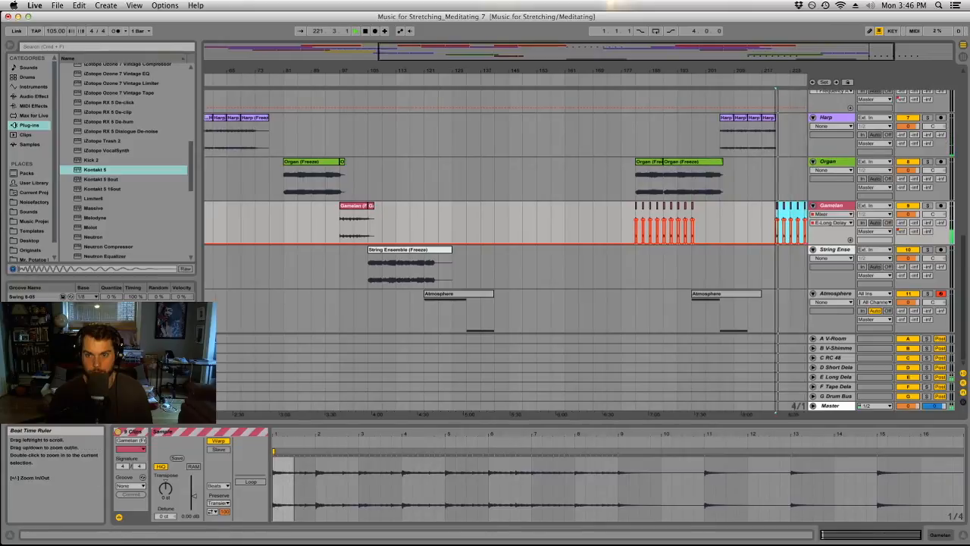
Duplicate the last Harp clip repeatedly so that the harp part continues from bar 221 to bar 237.
left_click(707, 118)
key("super+d")
key("super+d")
key("super+d")
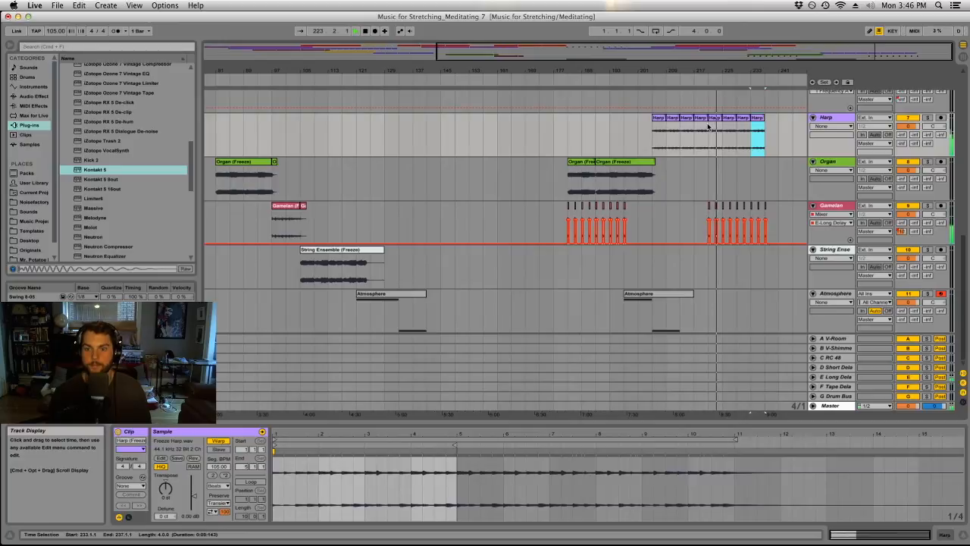
Shorten the second Atmosphere clip so that it ends at bar 213.
double_click(831, 206)
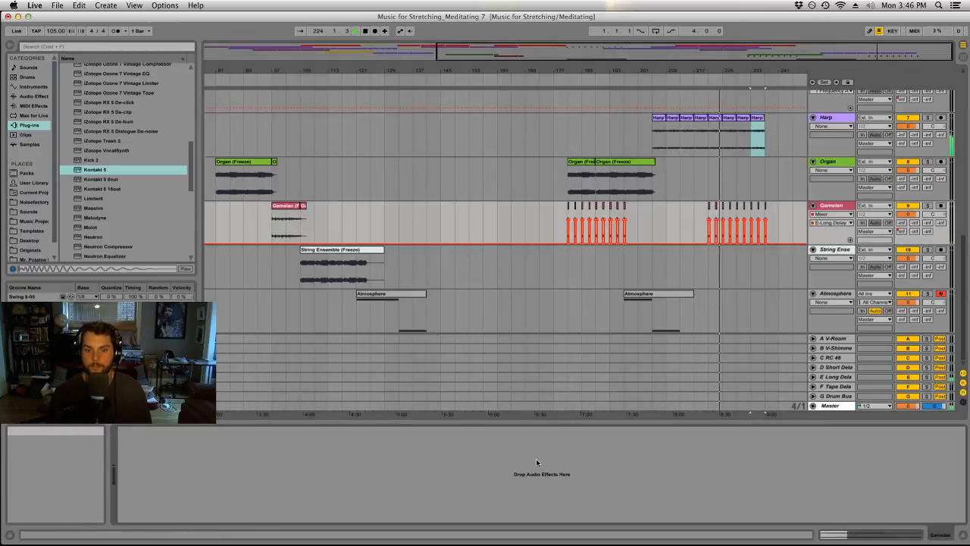
left_click_drag(758, 71, 784, 119)
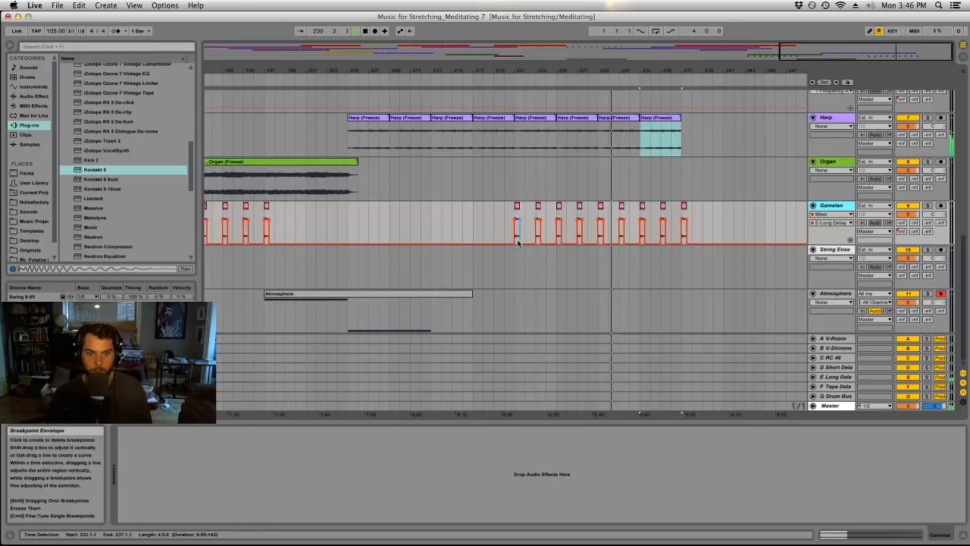
left_click_drag(471, 296, 431, 301)
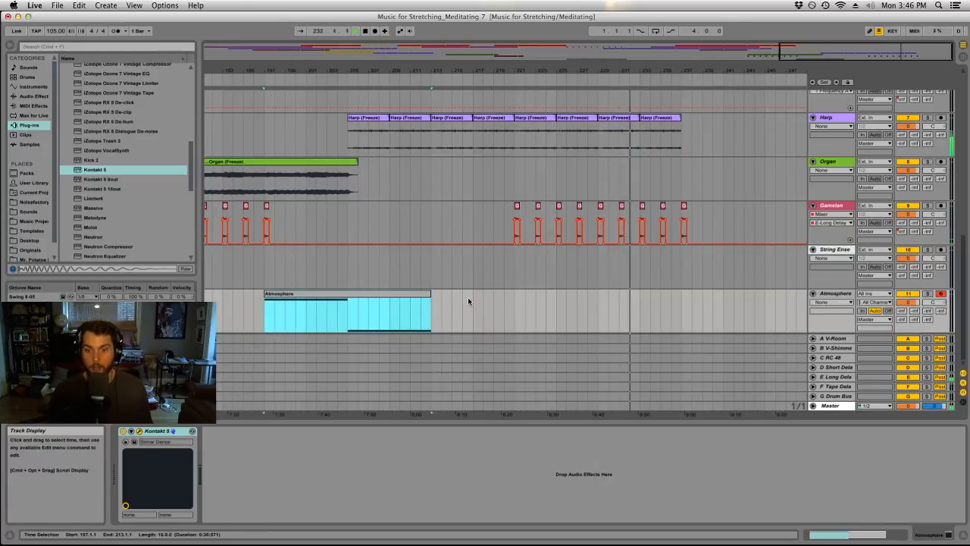
Duplicate the last Harp clip once more to bar 237 and shorten this copy to one bar.
scroll(481, 267, "up", 10)
scroll(481, 266, "up", 10)
left_click_drag(494, 70, 494, 49)
scroll(748, 172, "down", 10)
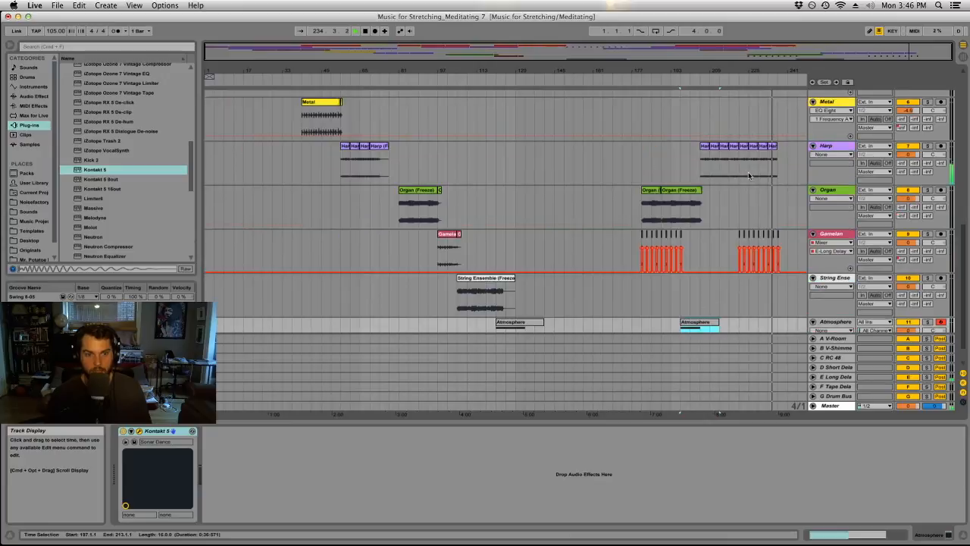
scroll(742, 195, "down", 2)
scroll(743, 197, "up", 5)
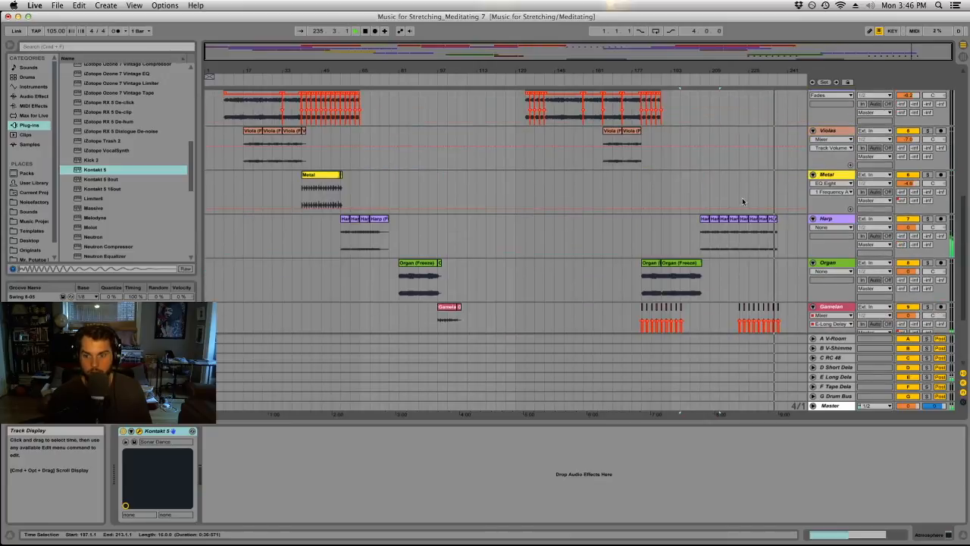
left_click_drag(743, 53, 742, 50)
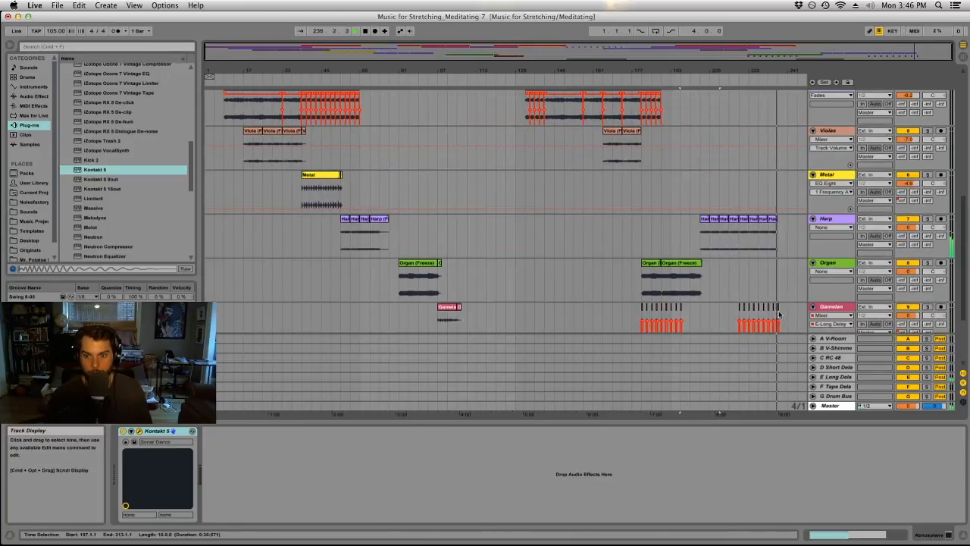
left_click(775, 229)
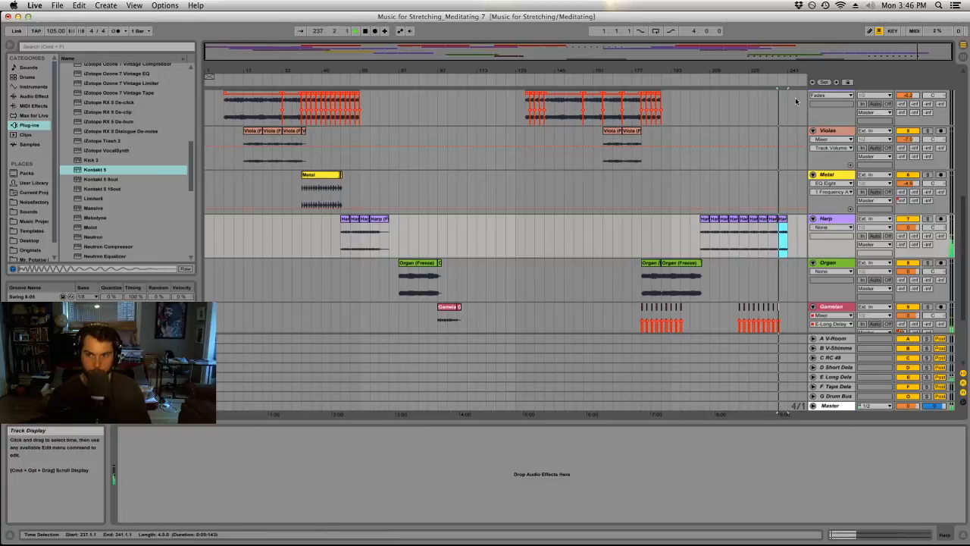
left_click_drag(757, 72, 758, 106)
key("space")
left_click_drag(734, 219, 709, 220)
Draw a raised E-Long Delay send level over the one-bar Harp clip at bar 237.
left_click(901, 244)
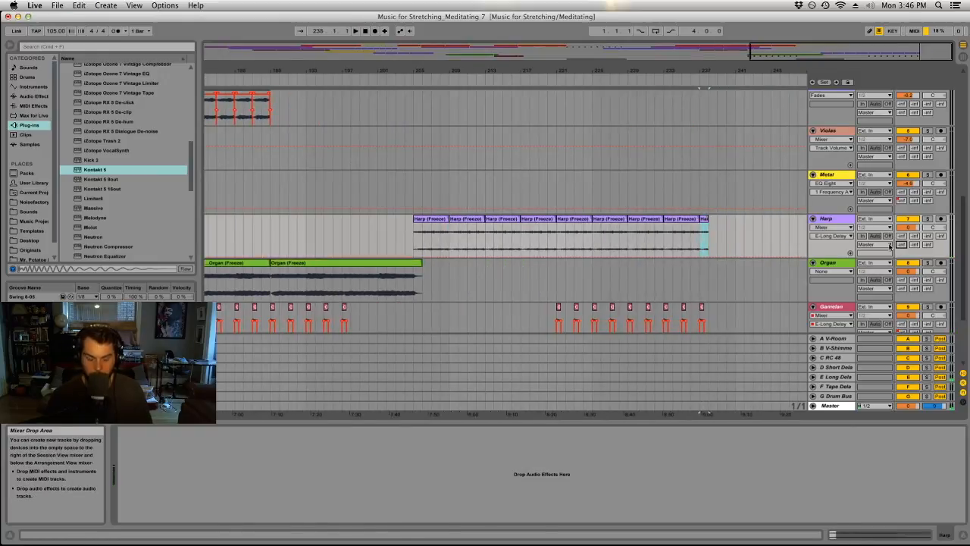
key("b")
left_click(693, 237)
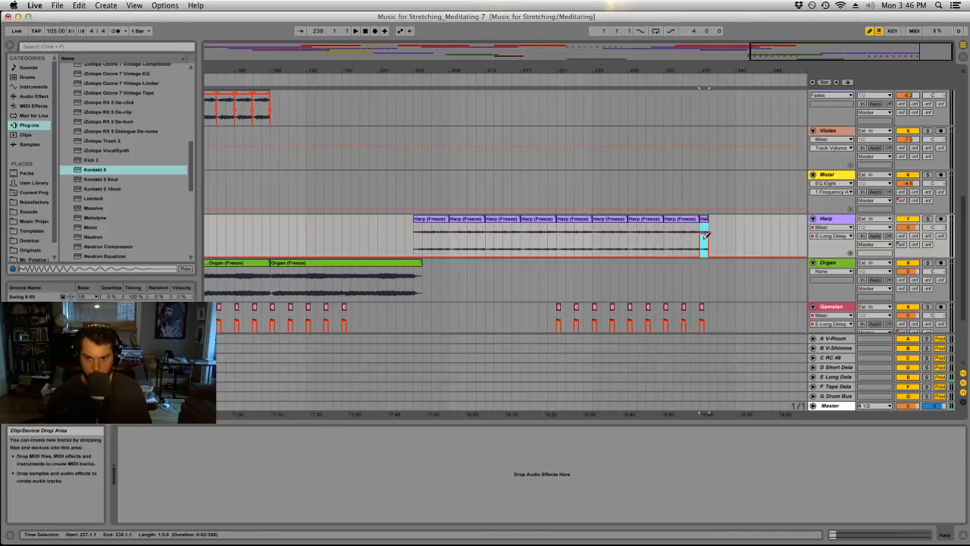
Copy the one-bar Harp clip to bars 239, 241 and 243, and the last Gamelan clip to bar 241.
left_click_drag(702, 223, 722, 222)
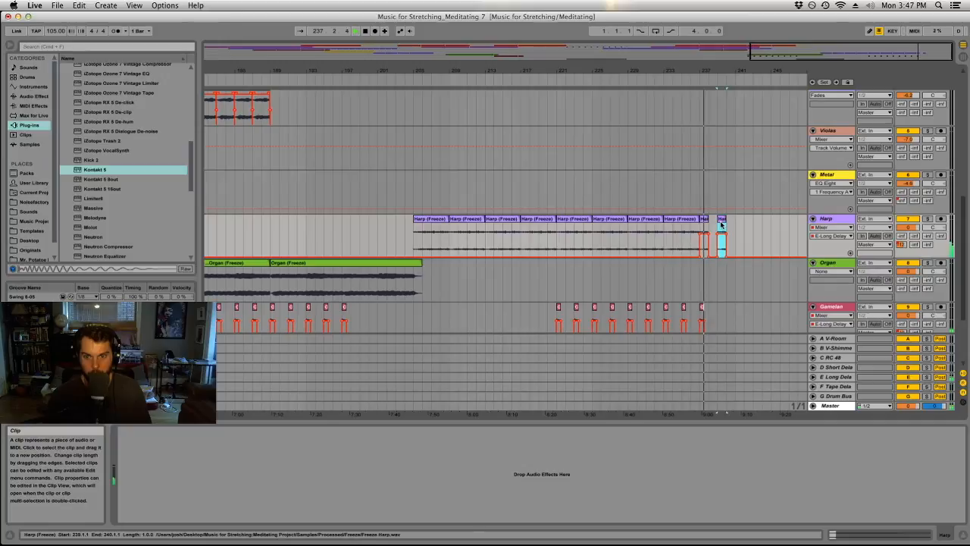
left_click_drag(721, 220, 742, 219)
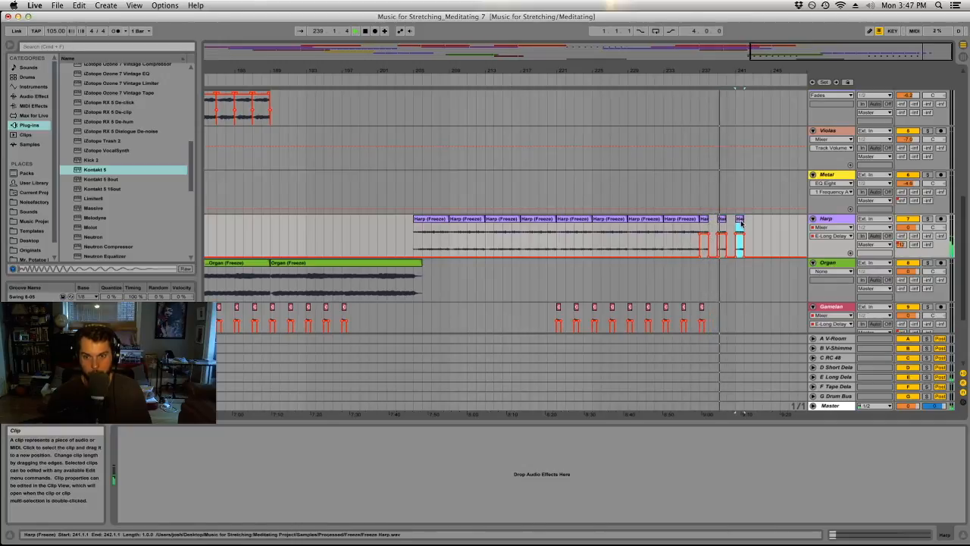
mouse_move(701, 307)
left_mouse_down()
mouse_move(730, 321)
mouse_move(735, 314)
left_mouse_up()
mouse_move(741, 220)
left_mouse_down()
mouse_move(758, 217)
mouse_move(733, 195)
left_mouse_up()
left_click(733, 194)
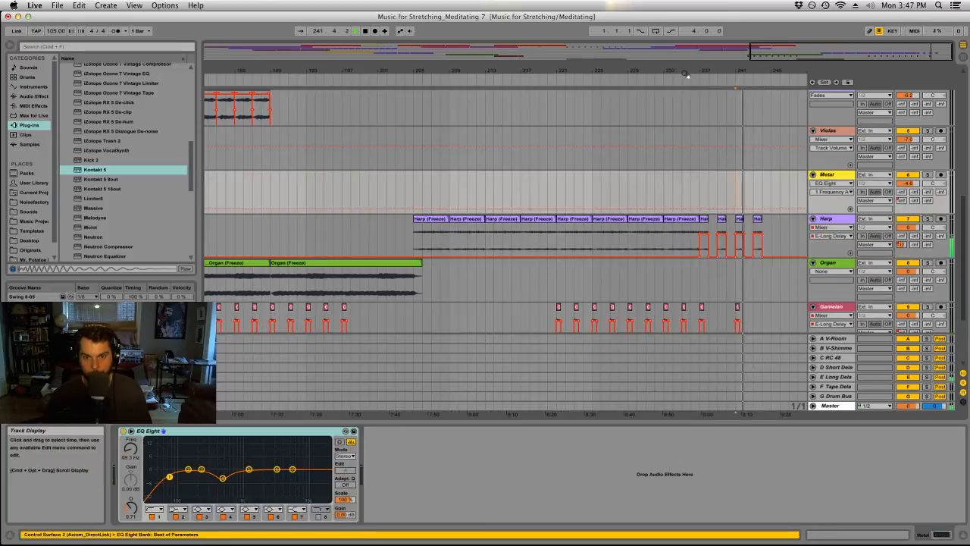
Copy the long Piano clip to bar 245 on the Piano track.
left_click_drag(686, 74, 758, 55)
scroll(754, 173, "up", 10)
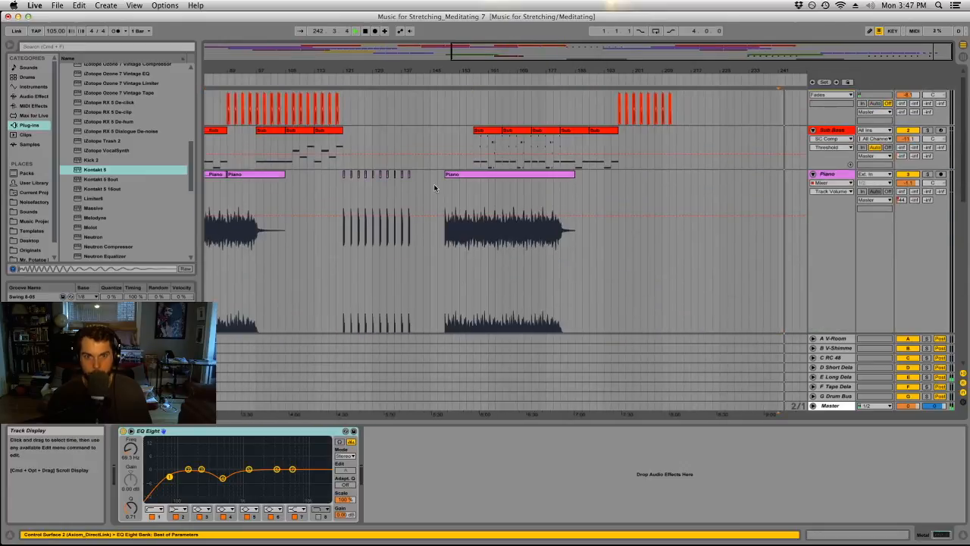
left_click_drag(478, 175, 763, 185)
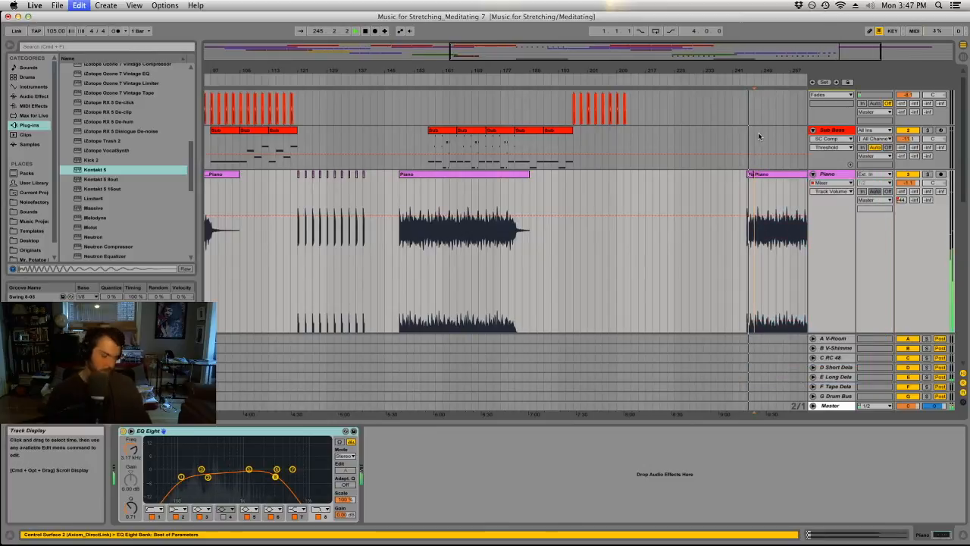
left_click(767, 174)
Cut the copied Piano clip down to a half-bar fragment at bar 245, deleting the remainder from bar 247.
left_click_drag(775, 71, 472, 81)
key("space")
mouse_move(446, 174)
left_mouse_down()
mouse_move(474, 175)
mouse_move(446, 175)
left_mouse_up()
left_click(490, 176)
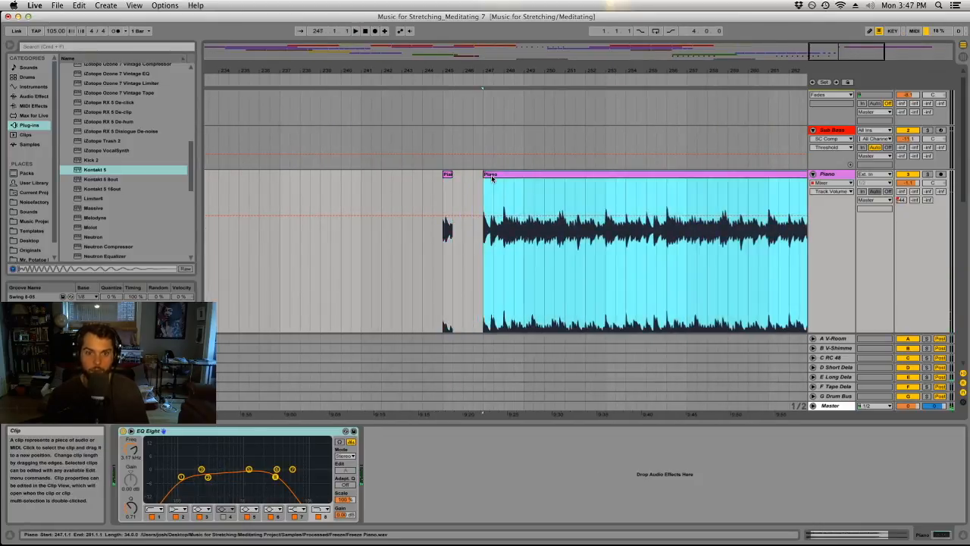
key("Delete")
Duplicate the seven-bar section of short Harp and Gamelan clips starting at bar 237 twice, to bars 244 and 251.
scroll(479, 198, "down", 5)
scroll(474, 213, "up", 3)
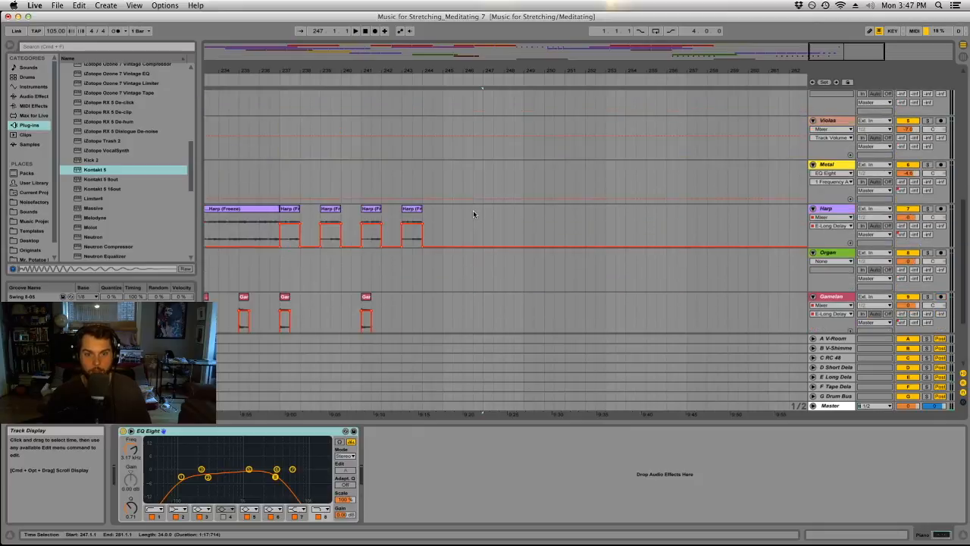
left_click_drag(444, 72, 447, 67)
scroll(462, 214, "up", 4)
scroll(462, 211, "down", 4)
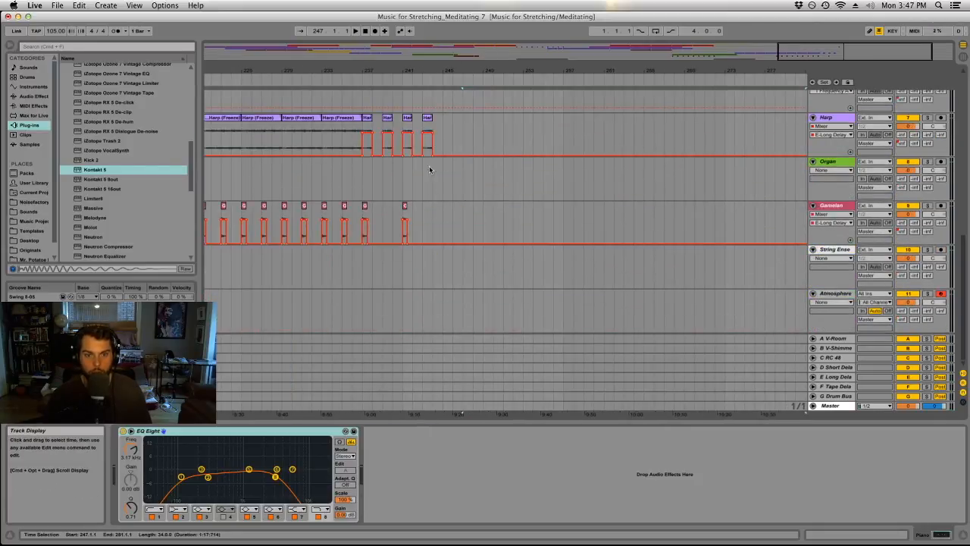
left_click(427, 136)
left_click(365, 206, "shift")
key("super+d")
key("super+d")
scroll(423, 215, "up", 5)
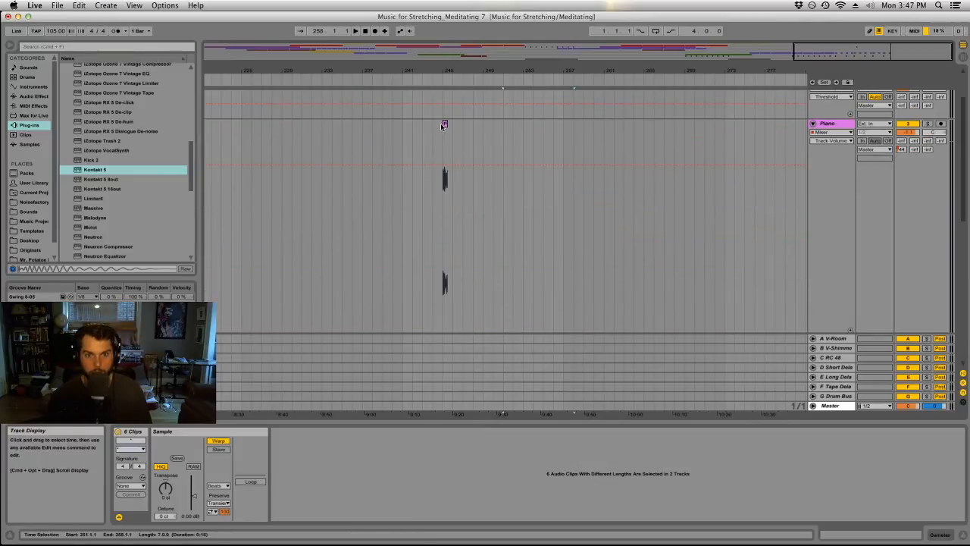
Shorten the Piano fragment at bar 245 to one beat and draw a raised E-Long Delay send level over it.
left_click(444, 124)
left_click(431, 139)
key("space")
mouse_move(453, 69)
left_mouse_down()
mouse_move(456, 87)
mouse_move(350, 85)
left_mouse_up()
left_click(899, 149)
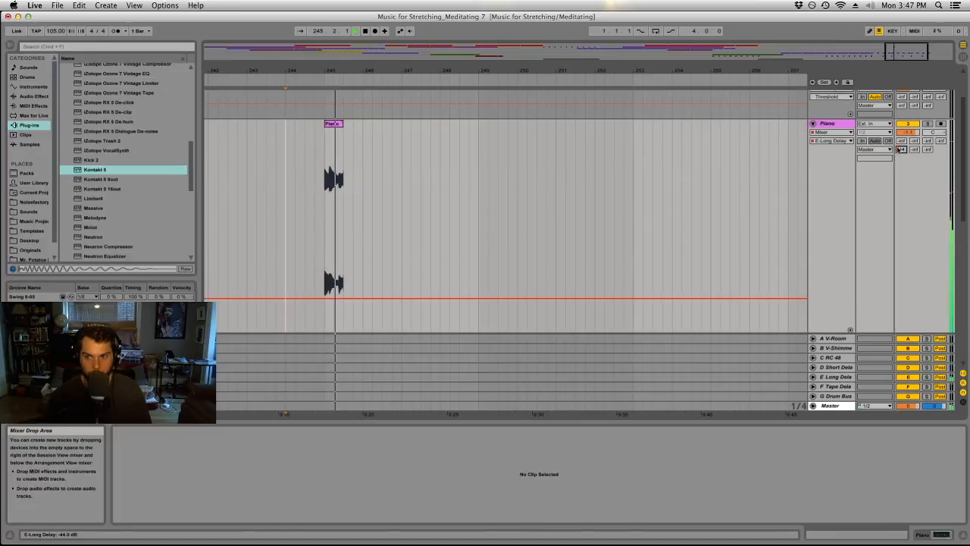
left_click_drag(343, 123, 334, 124)
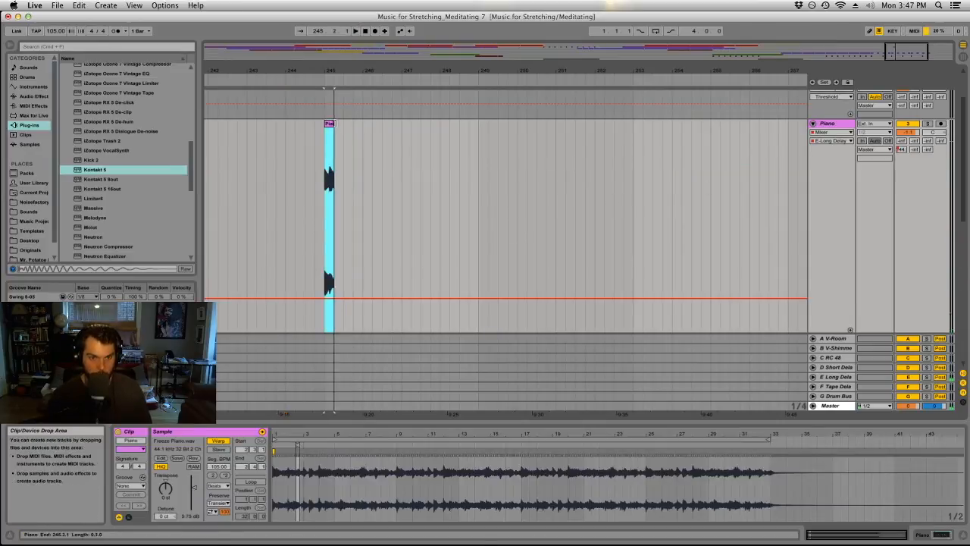
key("b")
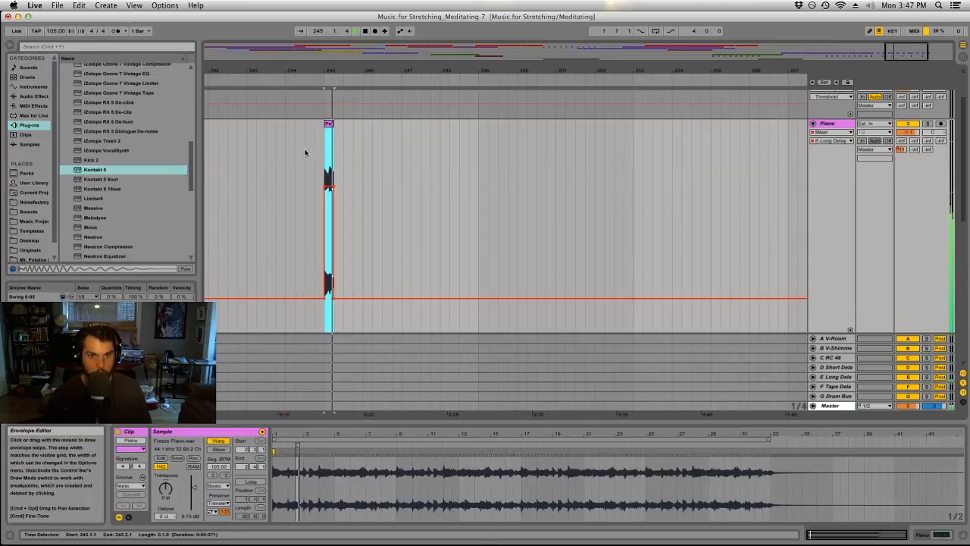
Copy the one-beat Piano fragment from bar 245 to bar 247.
left_click(319, 154)
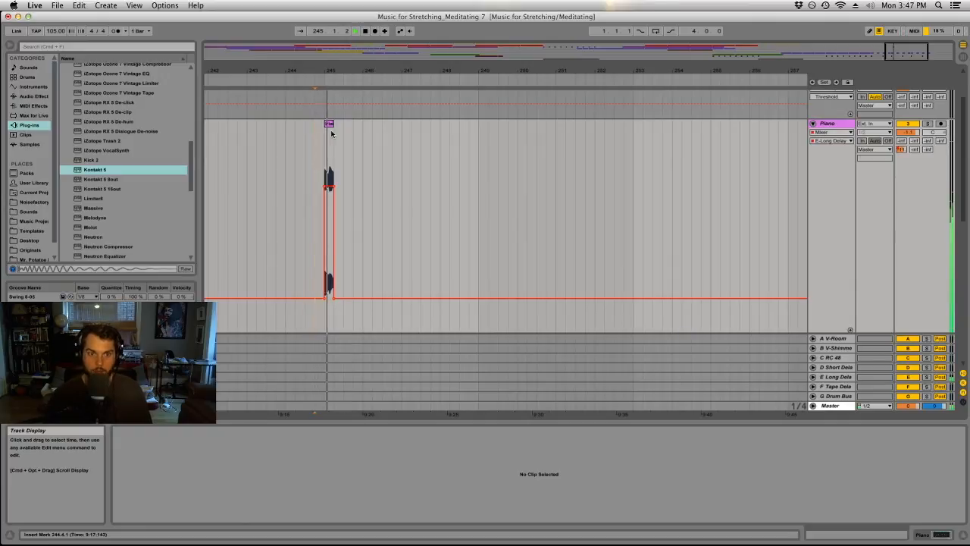
left_click(328, 124)
left_click_drag(328, 124, 404, 135)
Move the short Harp clips from bar 244 onward one bar later so that they start at bar 245.
scroll(411, 144, "down", 5)
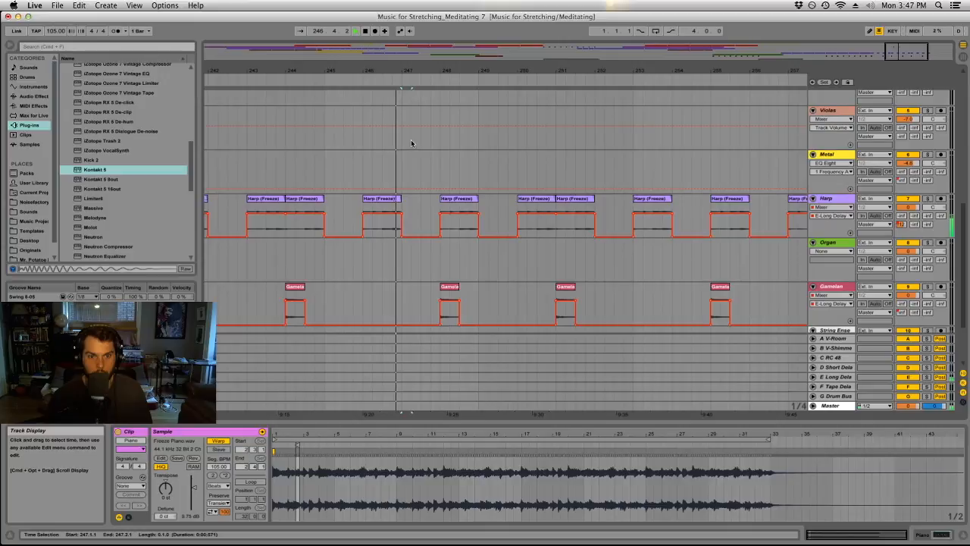
left_click_drag(376, 72, 616, 71)
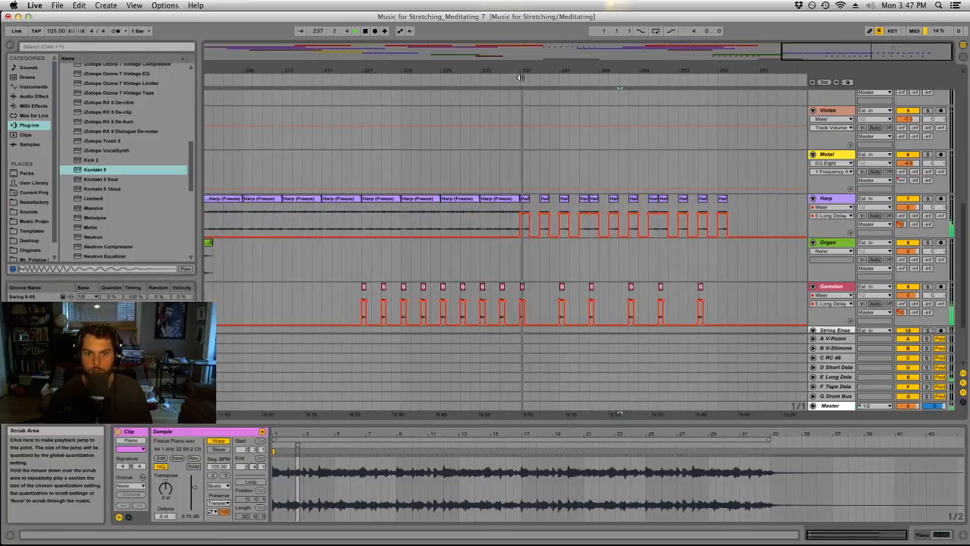
left_click_drag(519, 72, 388, 73)
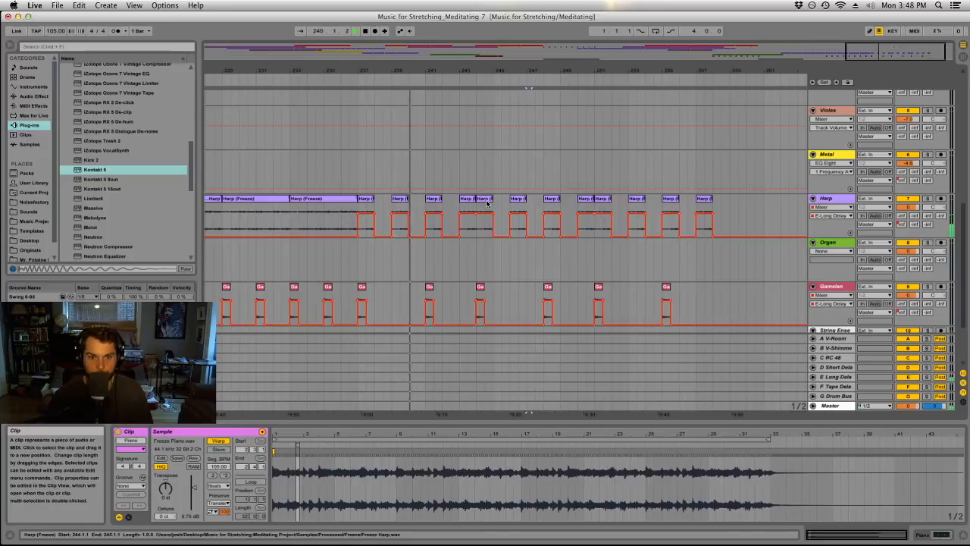
scroll(487, 222, "up", 6)
scroll(486, 223, "down", 4)
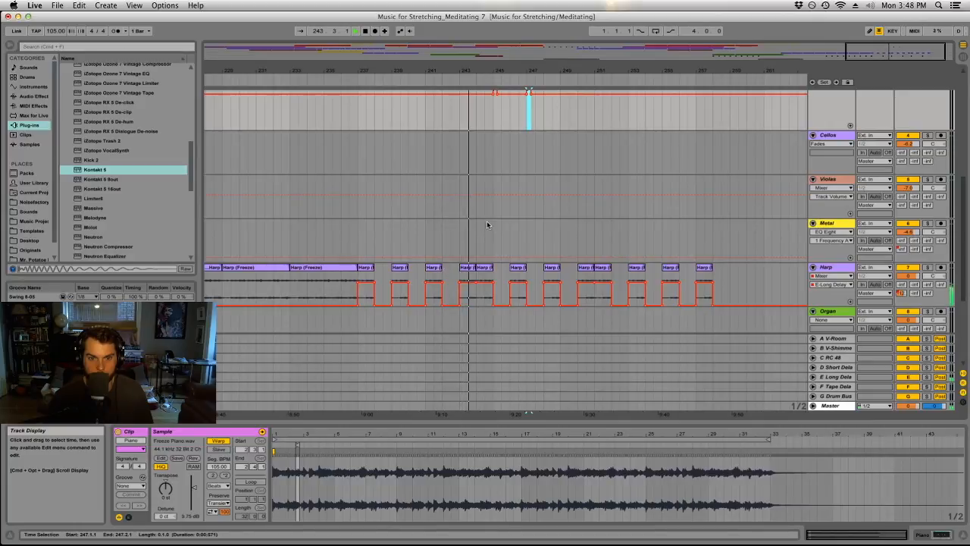
left_click_drag(477, 287, 721, 271)
scroll(659, 273, "down", 3)
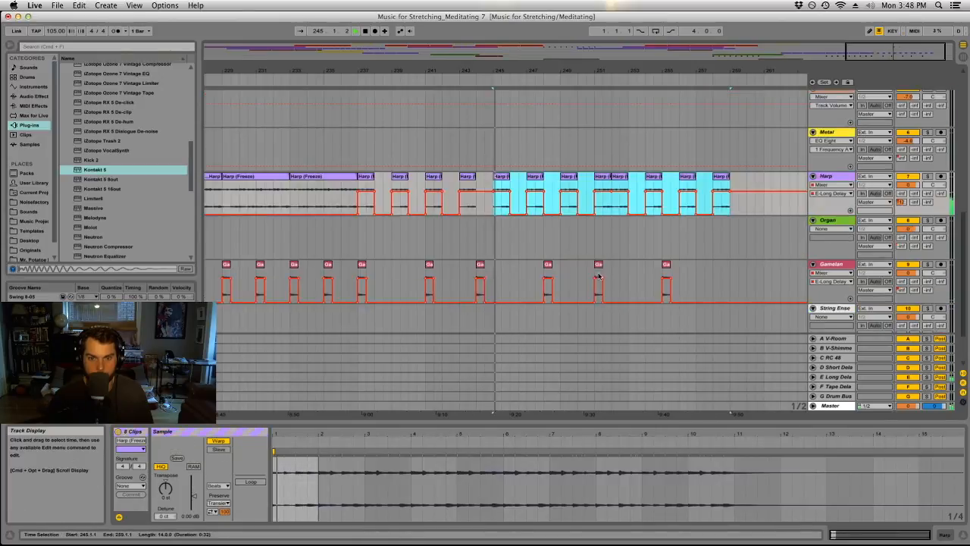
Move the last four Gamelan clips later so that they line up with the shifted Harp clips.
left_click(483, 264)
left_click(665, 265, "shift")
left_click_drag(665, 265, 688, 268)
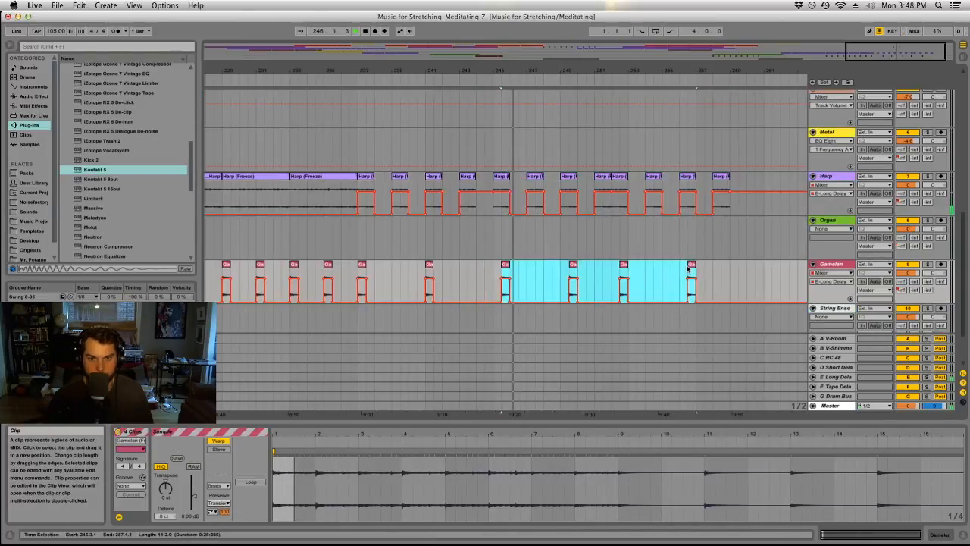
left_click_drag(506, 265, 501, 269)
left_click_drag(543, 244, 510, 244)
left_click(510, 244)
Replace the Piano fragment at bar 247 with a different one-beat note from the frozen piano recording.
scroll(511, 257, "up", 5)
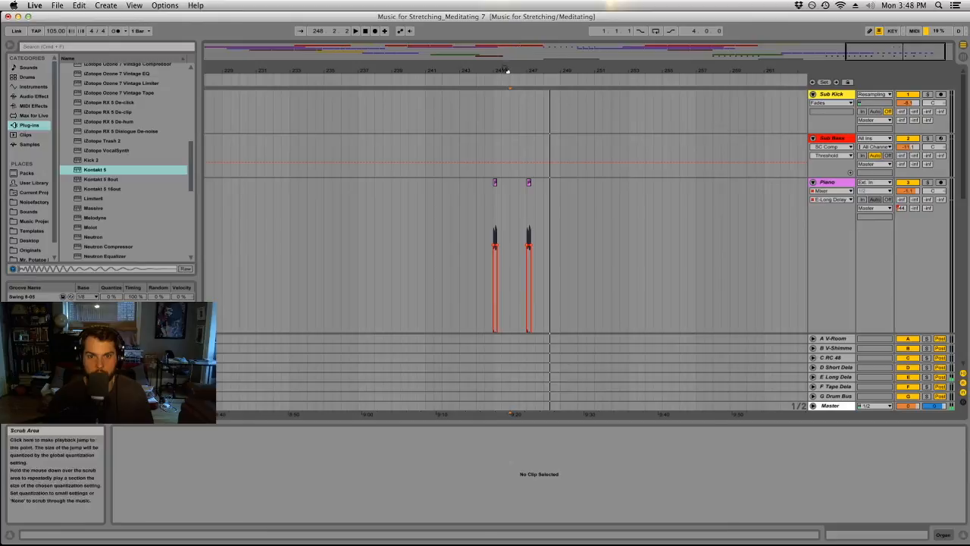
left_click_drag(509, 71, 429, 134)
mouse_move(475, 184)
left_mouse_down()
mouse_move(501, 183)
mouse_move(472, 184)
left_mouse_up()
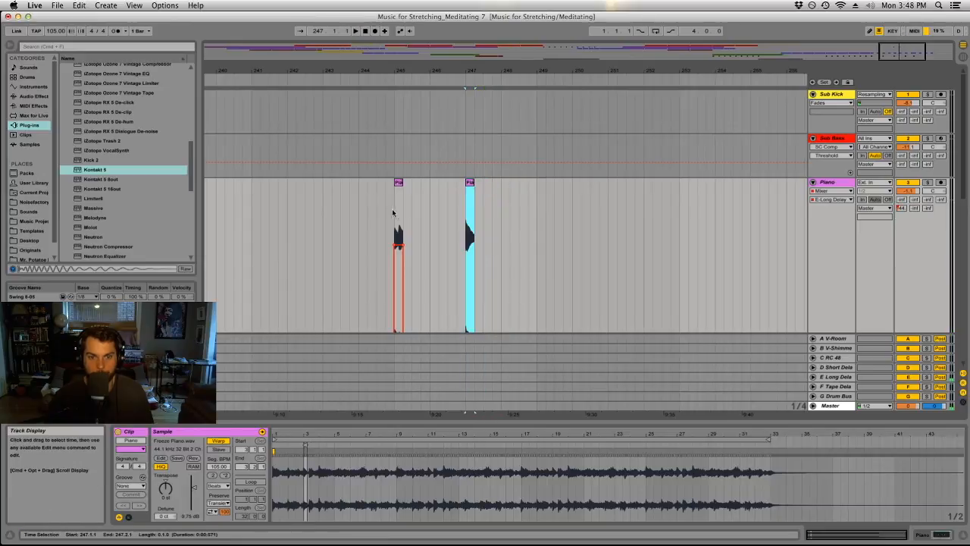
left_click(389, 215)
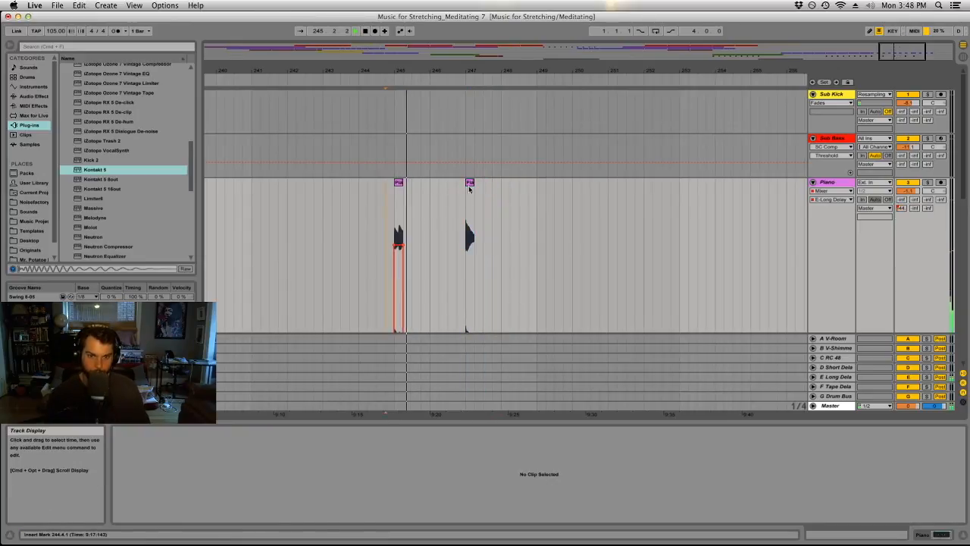
Duplicate the four-bar Piano section from bar 245 to bar 249 and raise the E-Long Delay send over the bar 247 fragment.
left_click_drag(537, 189, 406, 190)
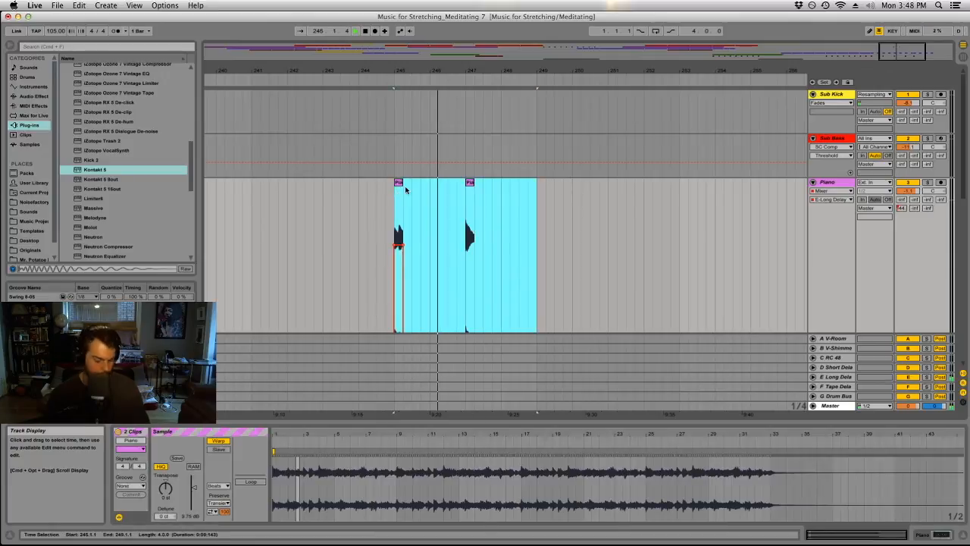
key("super+d")
left_click_drag(559, 70, 398, 85)
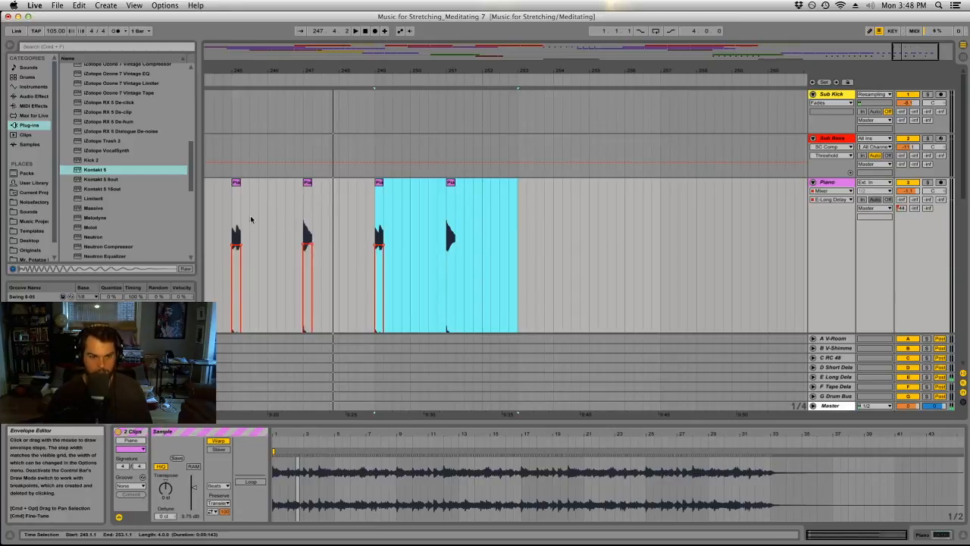
Play back the sequence of Piano fragments from bar 245.
left_click(236, 183)
key("space")
left_click_drag(276, 71, 407, 79)
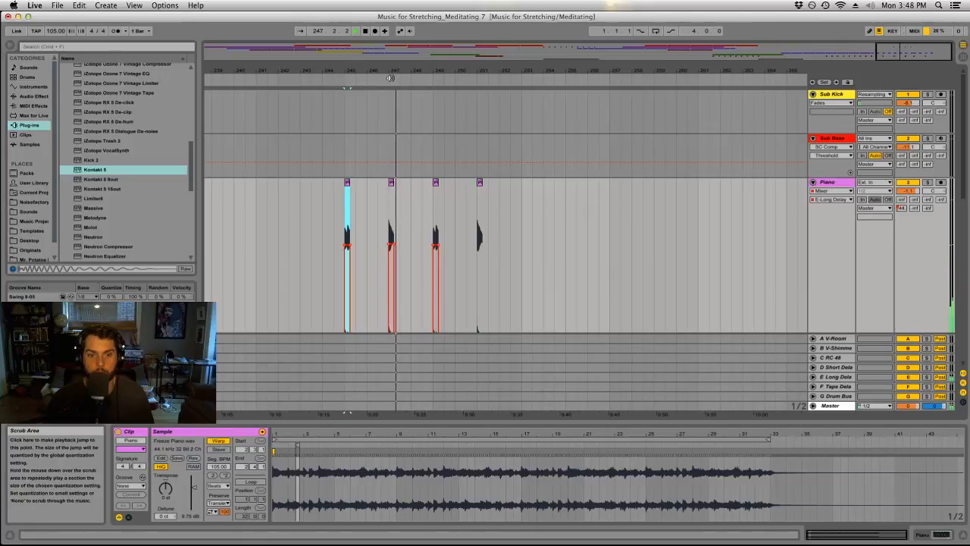
Lengthen the bar 247 Piano fragment to end just past 247.2.2 and extend its raised E-Long Delay send to match.
left_click_drag(389, 70, 394, 132)
left_click(392, 182)
mouse_move(393, 197)
left_mouse_down()
mouse_move(424, 198)
mouse_move(404, 201)
left_mouse_up()
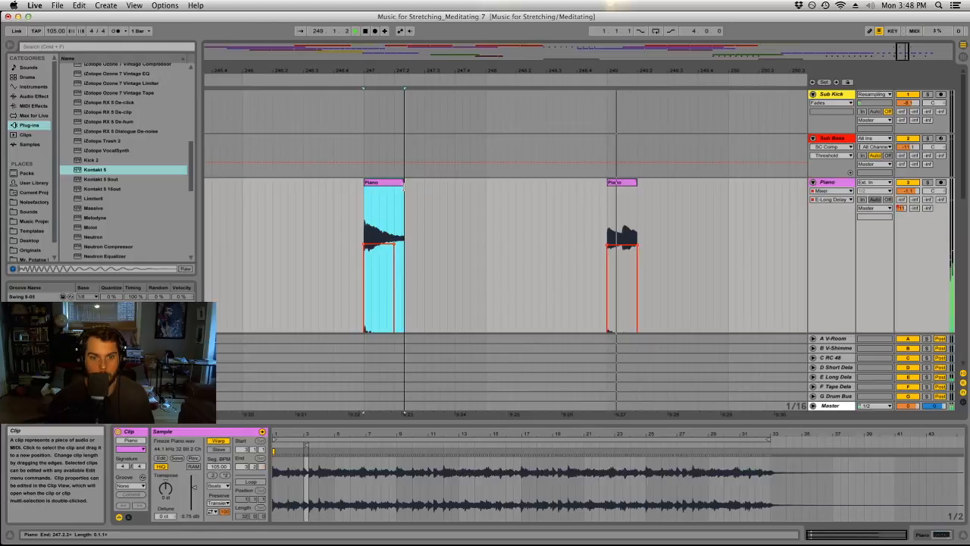
left_click(364, 77)
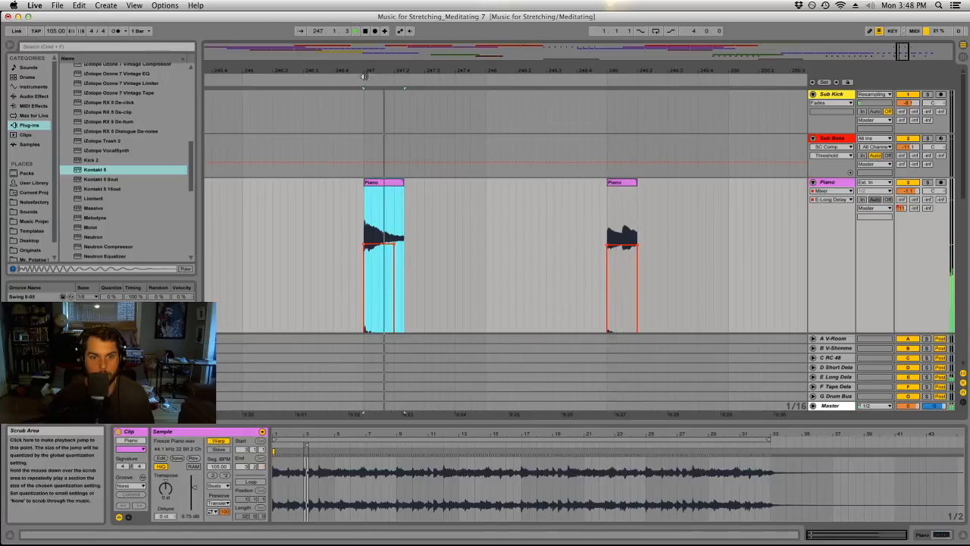
key("space")
scroll(398, 251, "down", 3)
key("b")
left_click(398, 195)
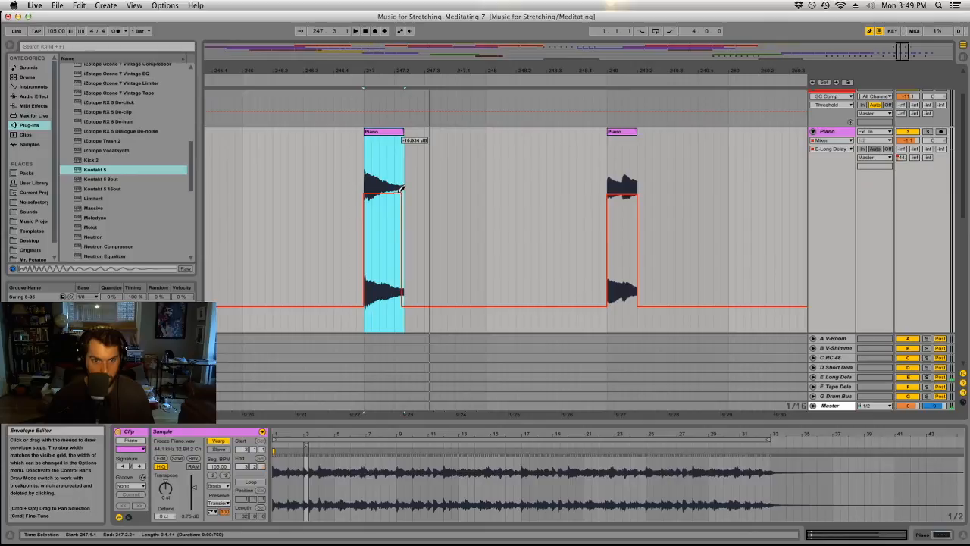
Give the bar 247 Piano fragment a short fade-out and copy it over the Piano fragment at bar 251.
left_click(824, 140)
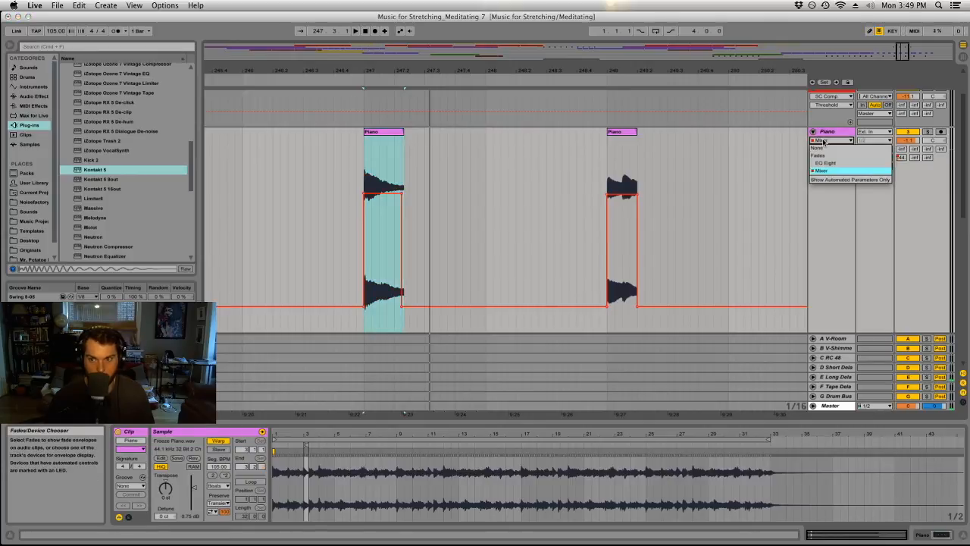
left_click(827, 157)
left_click_drag(404, 139, 395, 138)
scroll(394, 190, "down", 1)
mouse_move(398, 229)
left_mouse_down()
mouse_move(392, 238)
mouse_move(400, 225)
left_mouse_up()
key("space")
left_click_drag(358, 72, 387, 47)
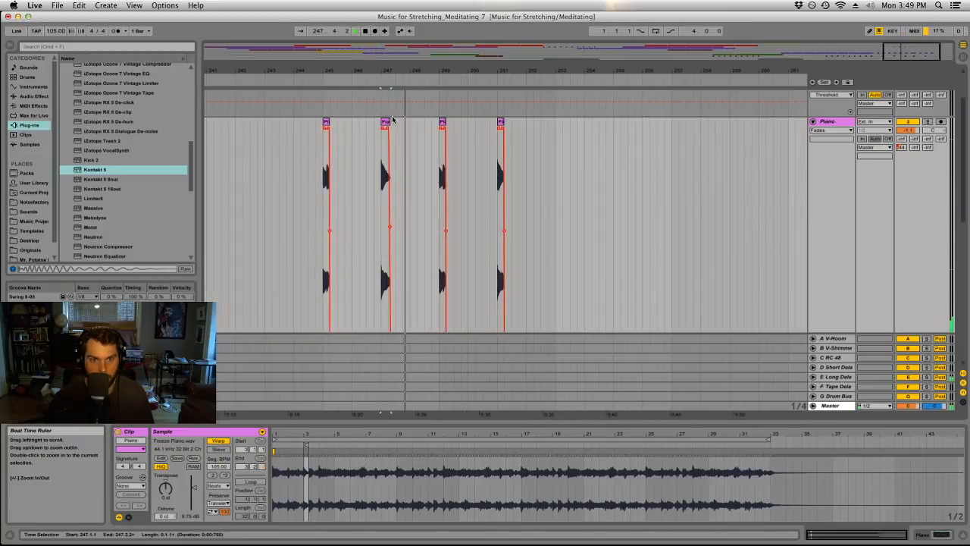
left_click_drag(385, 122, 501, 129)
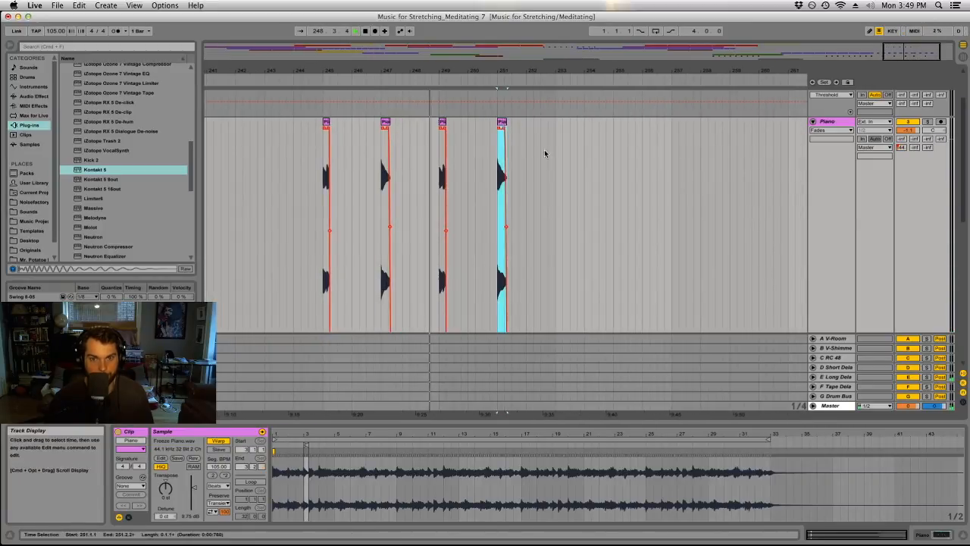
Move the last four Harp clips one bar later so the group starts at bar 253.
left_click(628, 200)
scroll(554, 210, "down", 6)
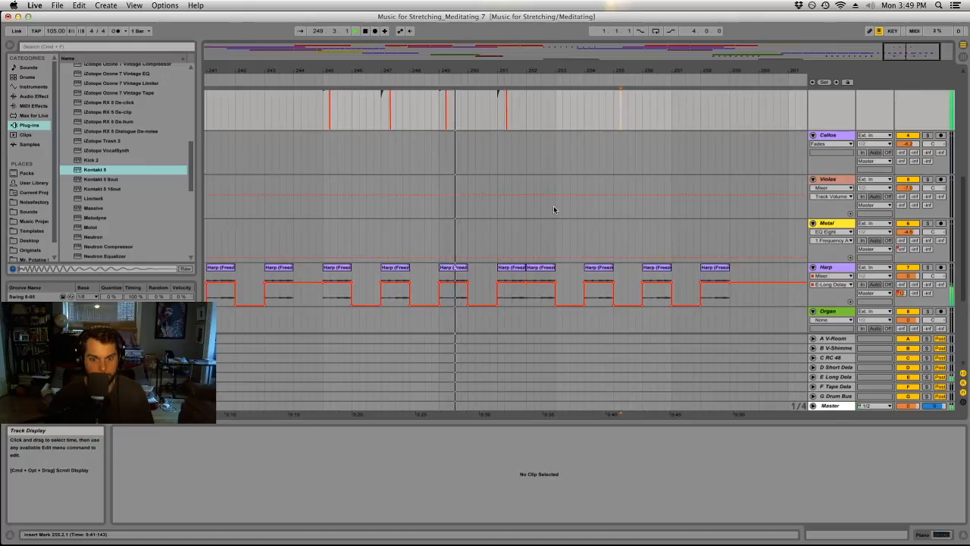
scroll(576, 257, "up", 2)
left_click(549, 319)
left_click(706, 319, "shift")
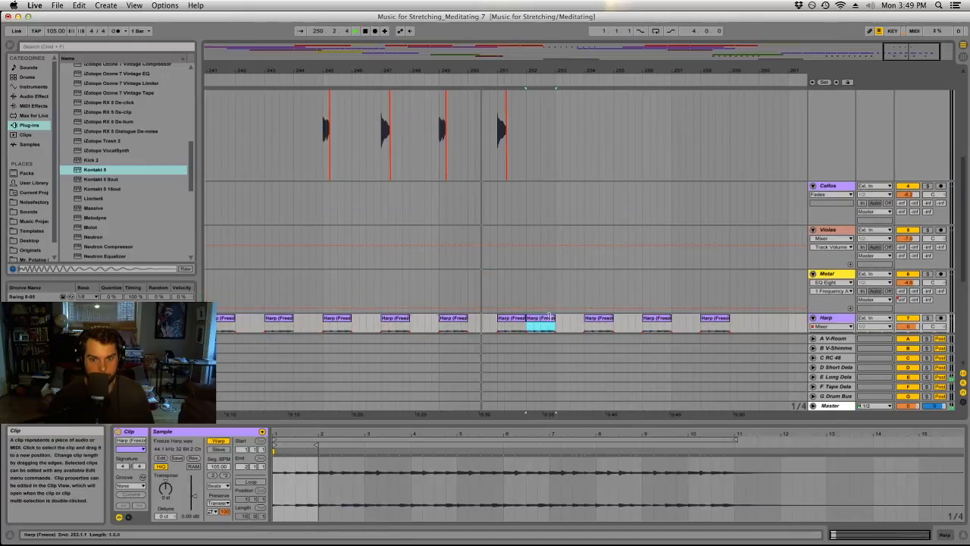
left_click_drag(550, 319, 577, 322)
Delete the last two Gamelan clips, at bars 252 and 256.
scroll(587, 304, "down", 3)
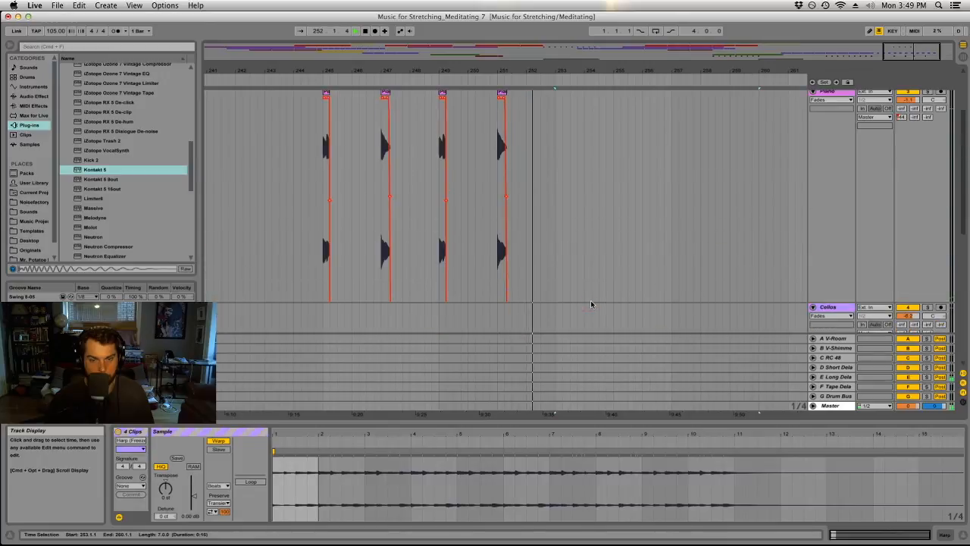
scroll(576, 303, "down", 4)
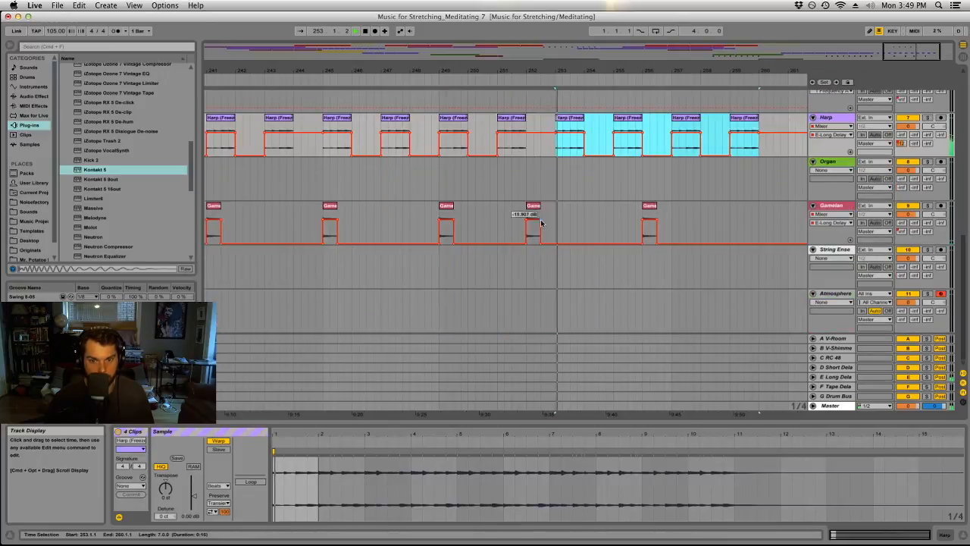
left_click(534, 221)
left_click(649, 222, "shift")
left_click_drag(537, 214, 564, 206)
key("Delete")
left_click(686, 206)
key("Delete")
Add copies of the Piano fragment at bars 253 and 257.
scroll(648, 216, "up", 10)
scroll(646, 217, "up", 2)
left_click_drag(326, 145, 681, 157)
left_click_drag(713, 71, 647, 56)
Try replacing the last beat of the final Harp clip at bar 259 with its first beat and play it back.
scroll(658, 162, "down", 5)
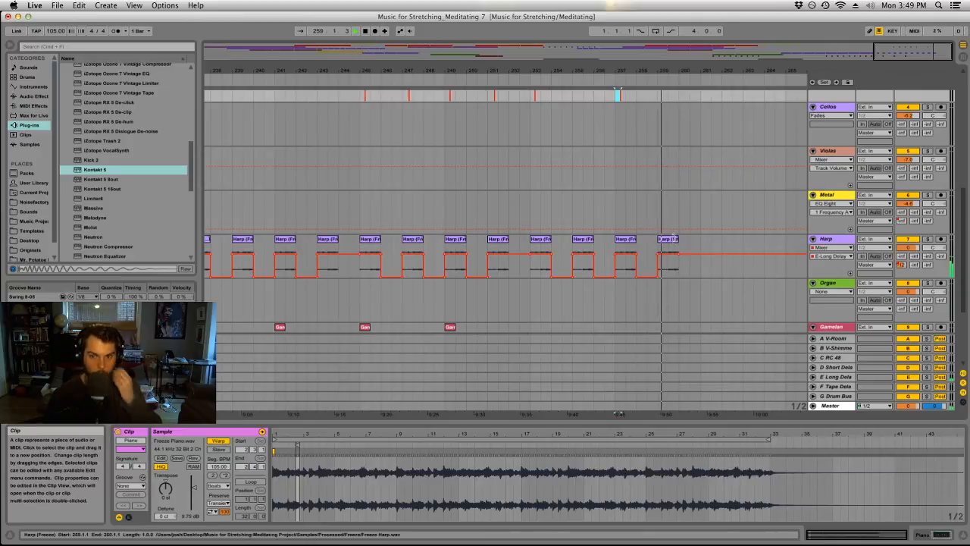
left_click_drag(684, 72, 522, 137)
key("space")
mouse_move(500, 239)
left_mouse_down()
mouse_move(467, 239)
mouse_move(554, 244)
mouse_move(500, 239)
left_mouse_up()
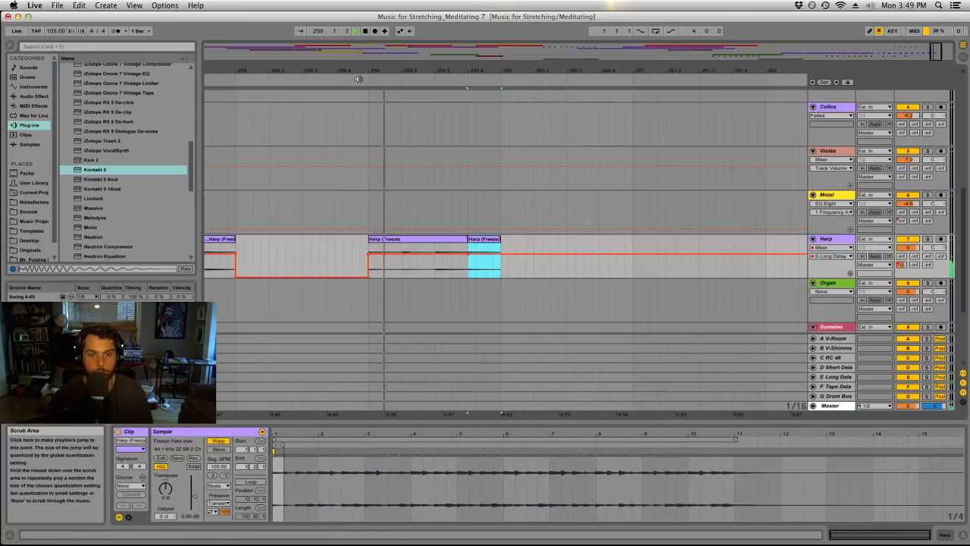
scroll(498, 242, "up", 5)
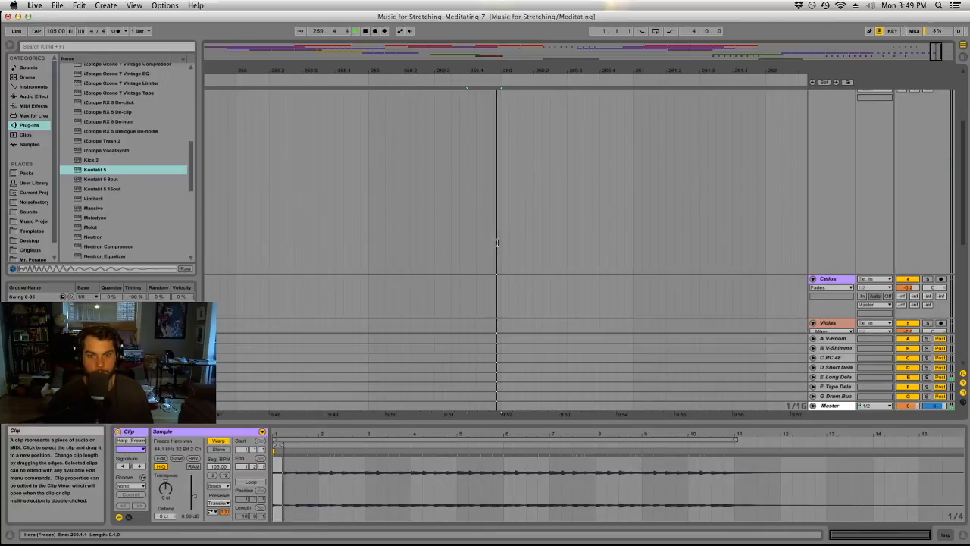
scroll(498, 242, "down", 6)
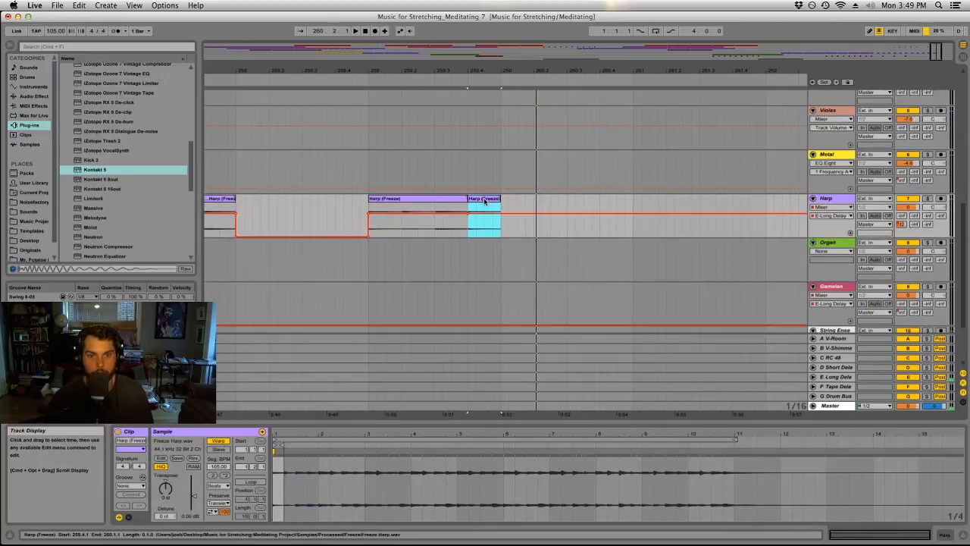
Delete the one-beat Harp clip at 259.4 and try lengthening the preceding Harp clip to about 261.2.
key("Delete")
left_click_drag(463, 196, 674, 197)
left_click(371, 208)
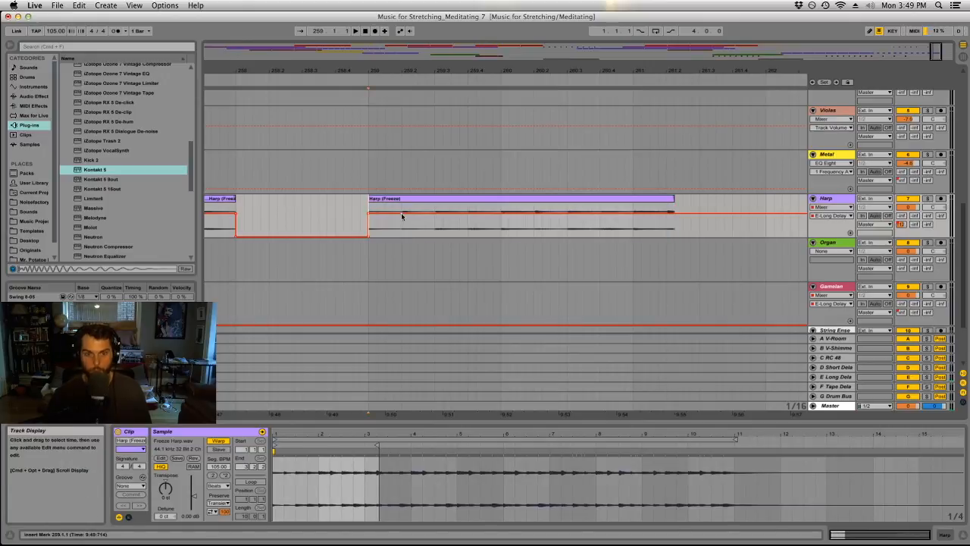
key("cmd+z")
Copy the second beat of the final Harp clip to 259.4 and play back the ending.
left_click_drag(434, 210, 396, 210)
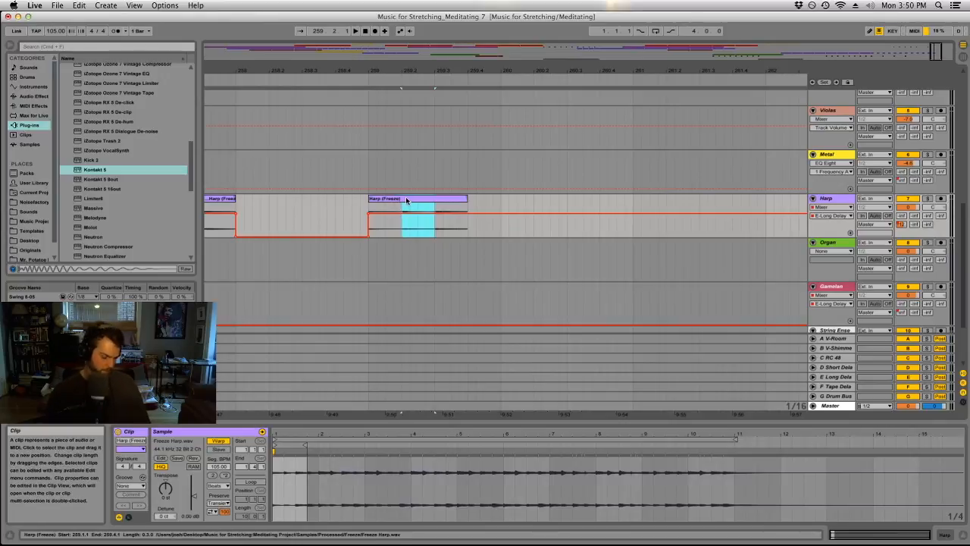
left_click_drag(407, 200, 472, 200)
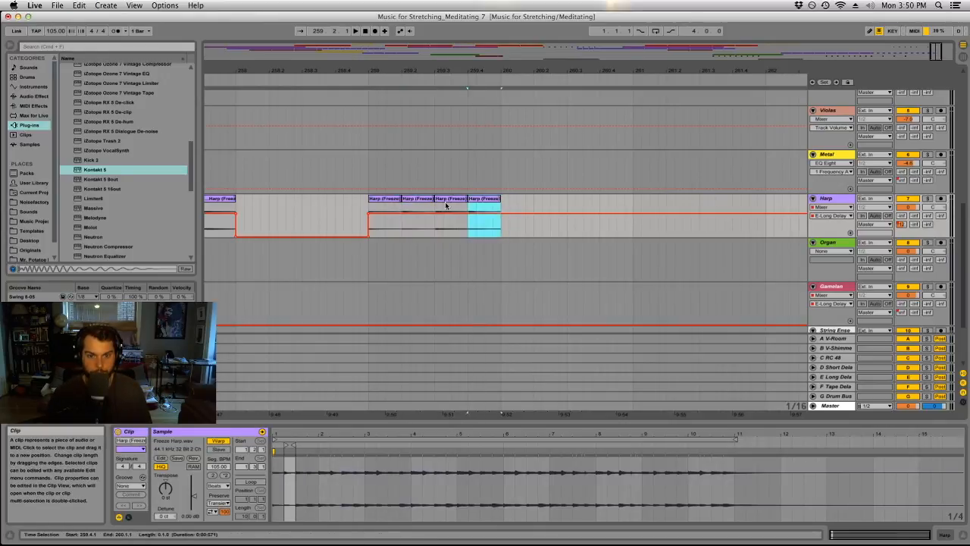
left_click(438, 203)
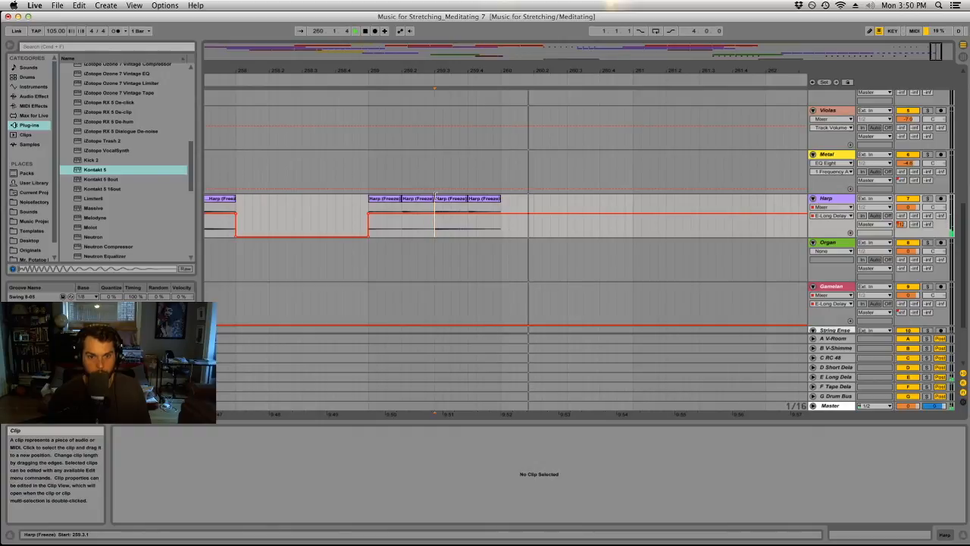
left_click(354, 156)
key("space")
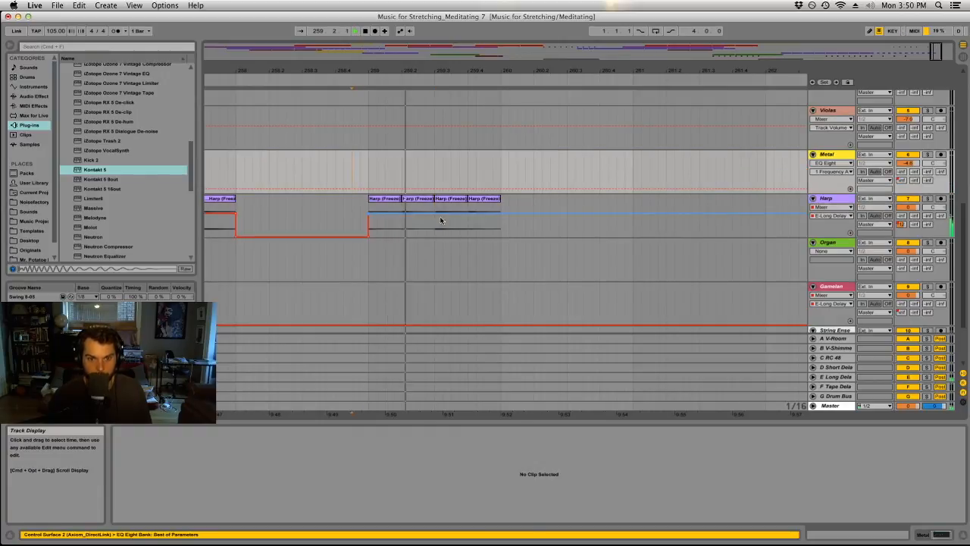
Transpose the last one-beat Harp fragment at 259.4 to 12 st and play back the final Harp phrase.
left_click(485, 198)
key("space")
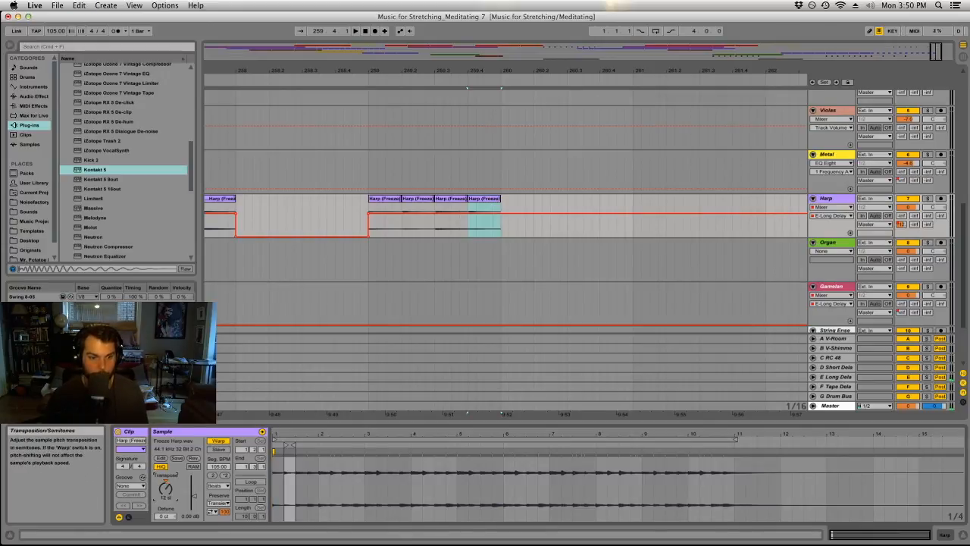
left_click(399, 221)
key("space")
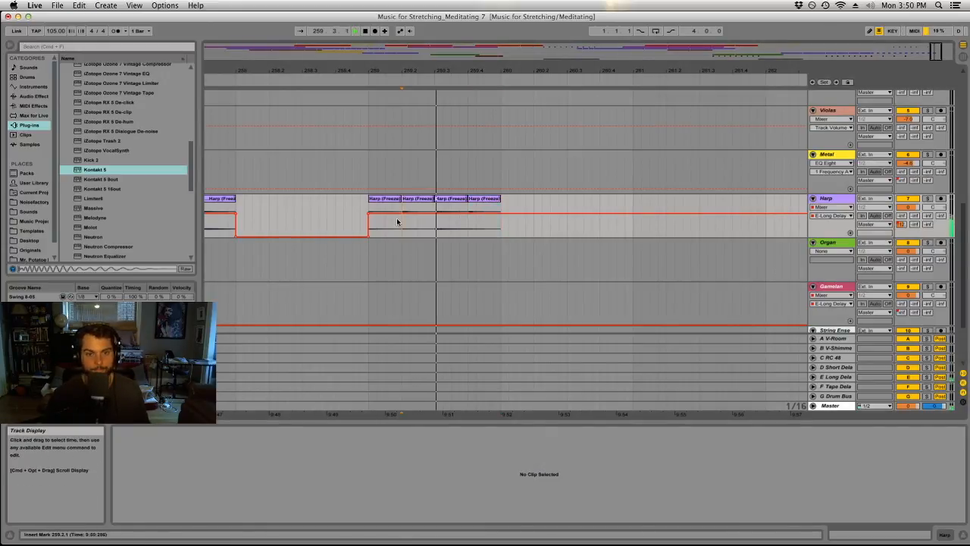
left_click(347, 172)
key("space")
key("space")
Look over the ending and the whole arrangement, and save the project.
left_click_drag(379, 70, 756, 69)
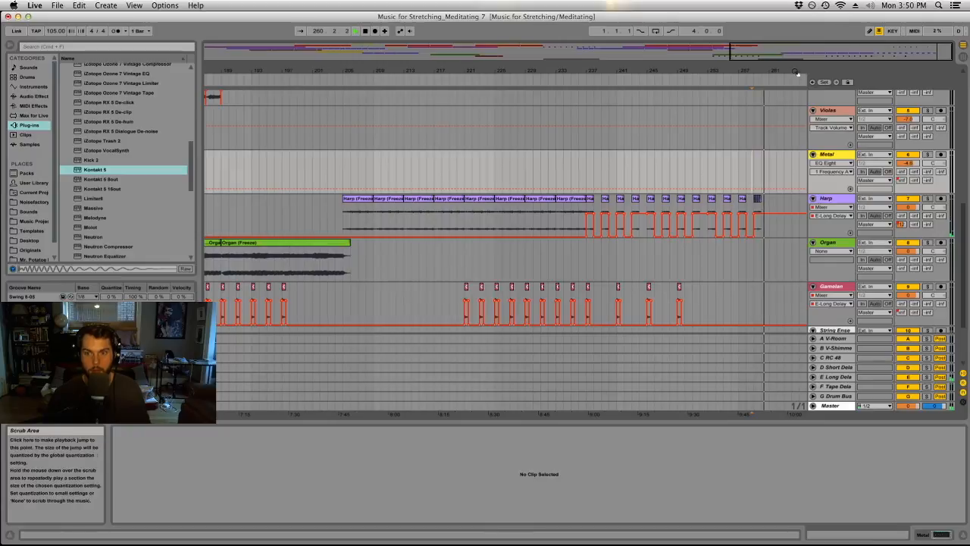
left_click_drag(801, 71, 735, 102)
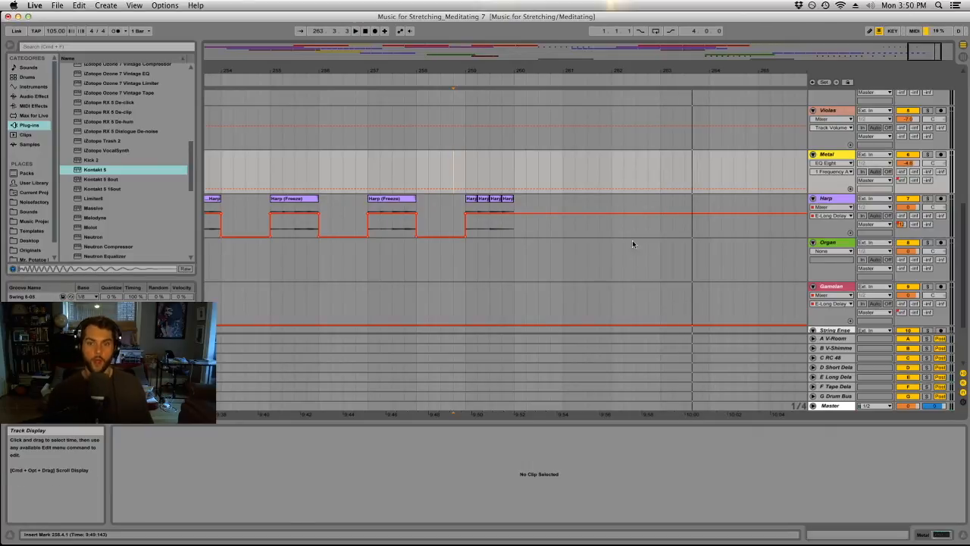
left_click_drag(633, 228, 573, 220)
left_click(575, 219)
left_click_drag(587, 69, 587, 23)
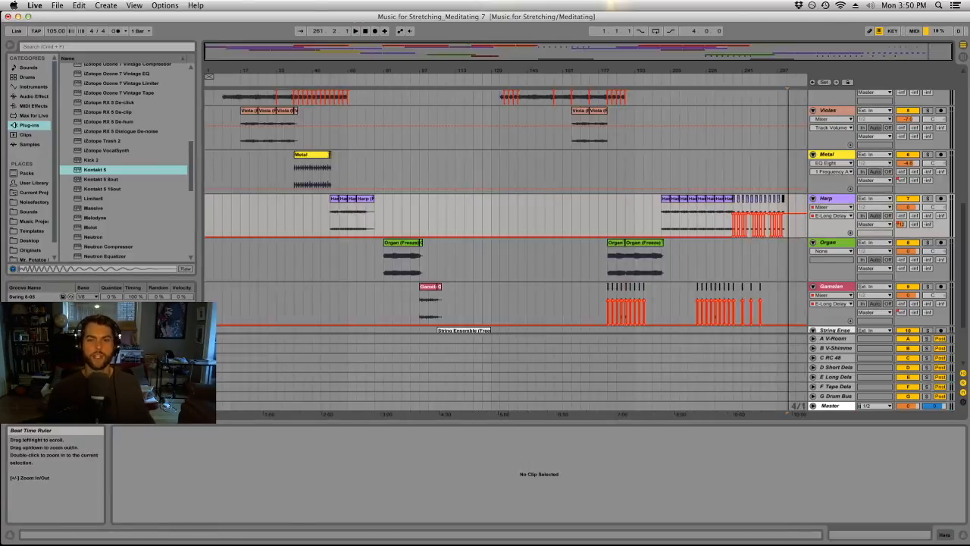
left_click_drag(643, 169, 596, 171)
left_click(590, 169)
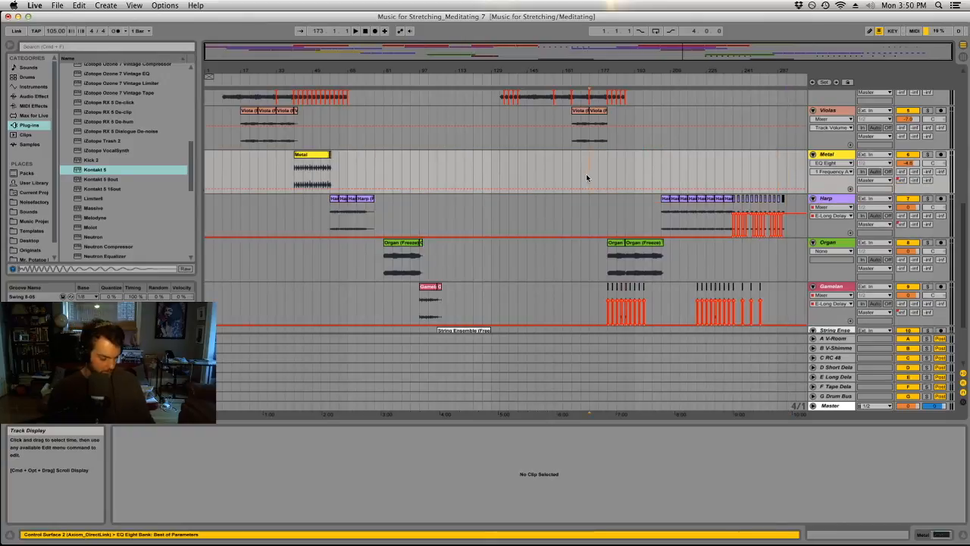
key("super+s")
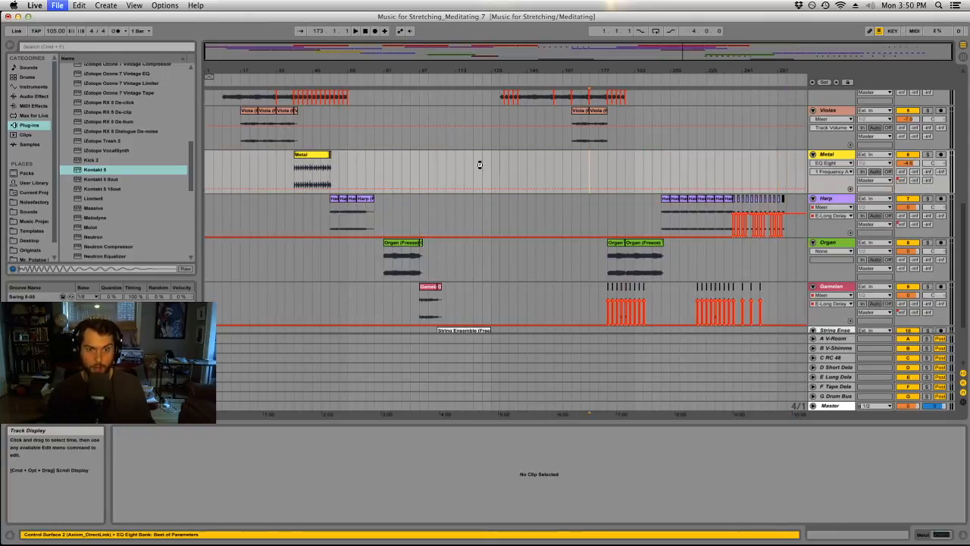